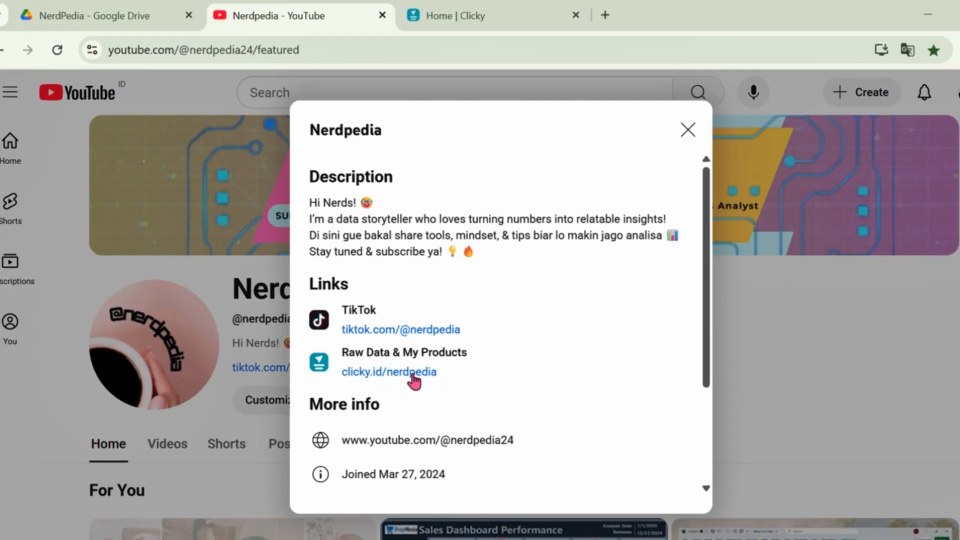
click(489, 22)
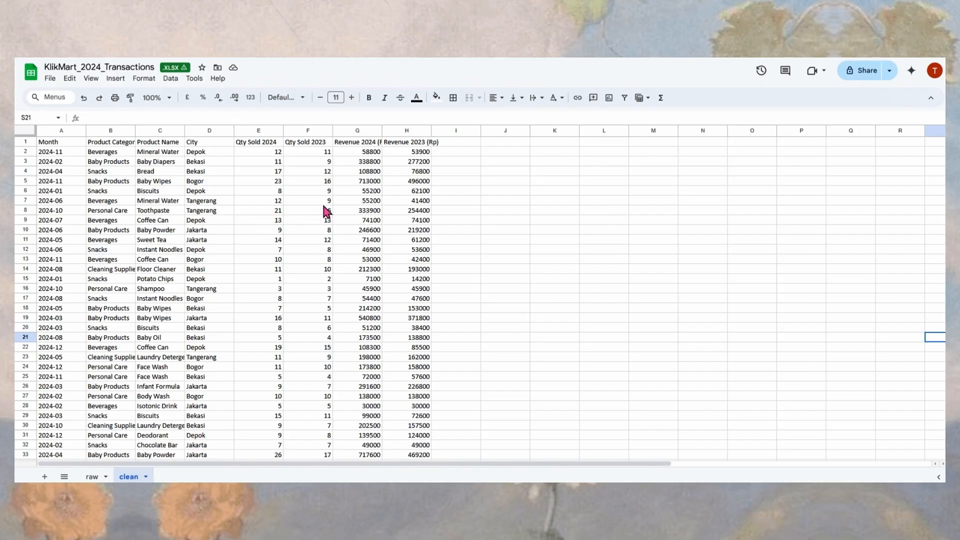
click(421, 211)
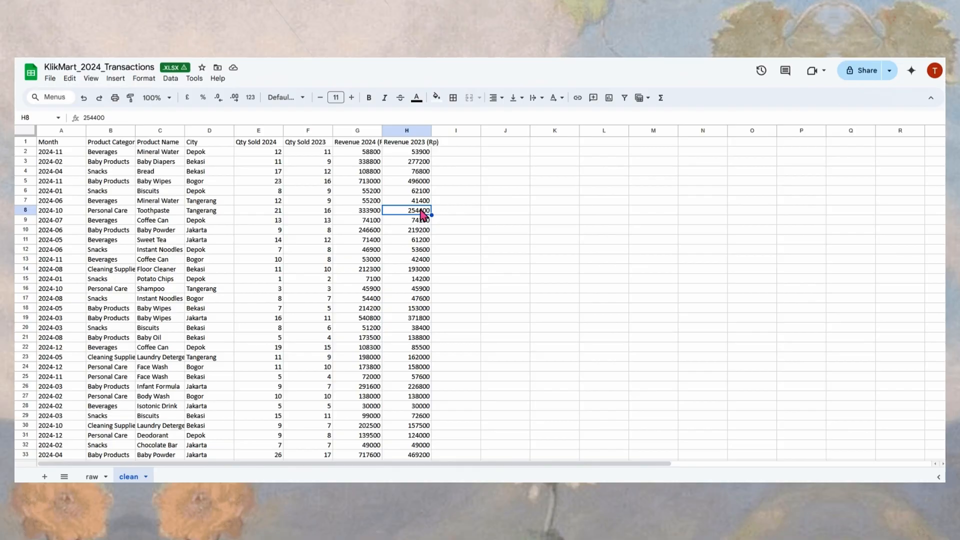
Step: Apply the custom number format #,##0 to the Qty Sold 2024 and Qty Sold 2023 columns
click(261, 130)
key(shift+Right)
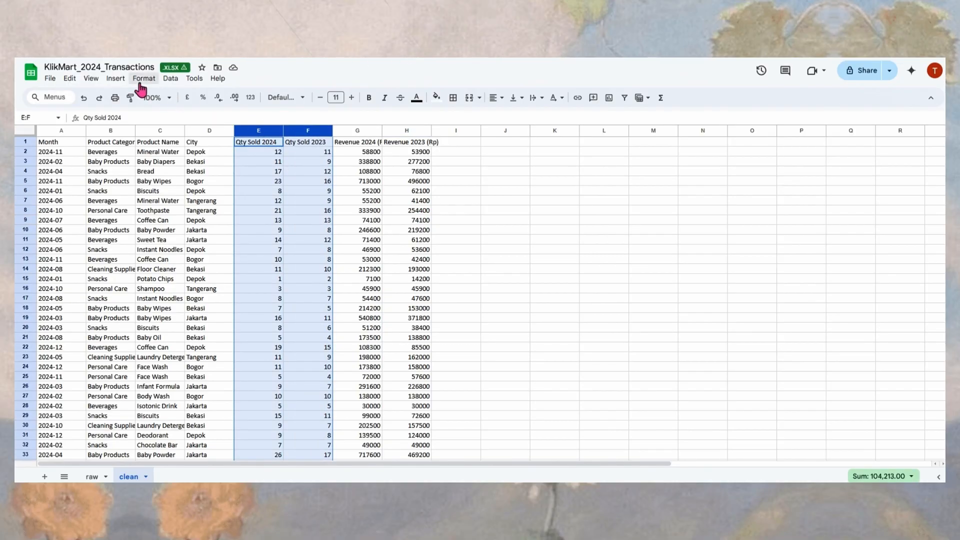
click(143, 79)
mouse_move(223, 121)
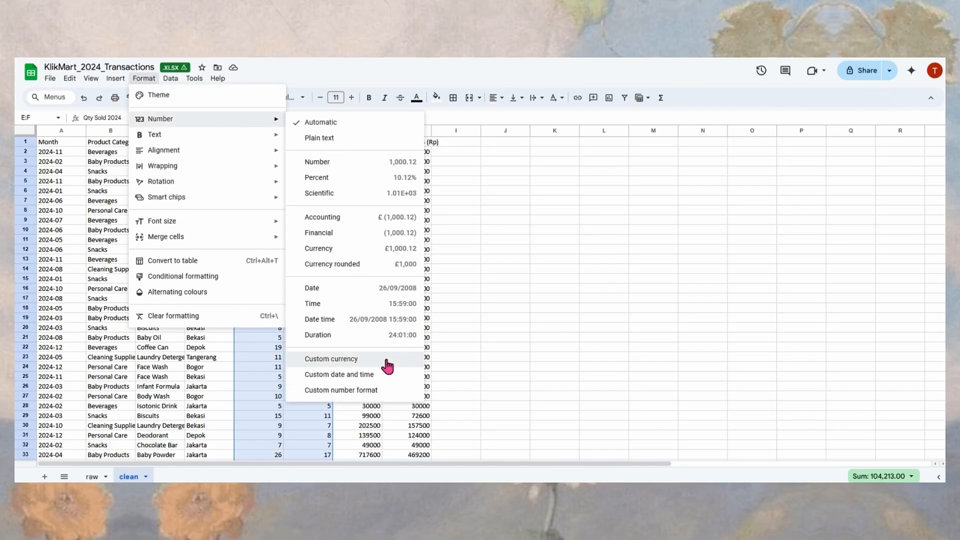
click(370, 391)
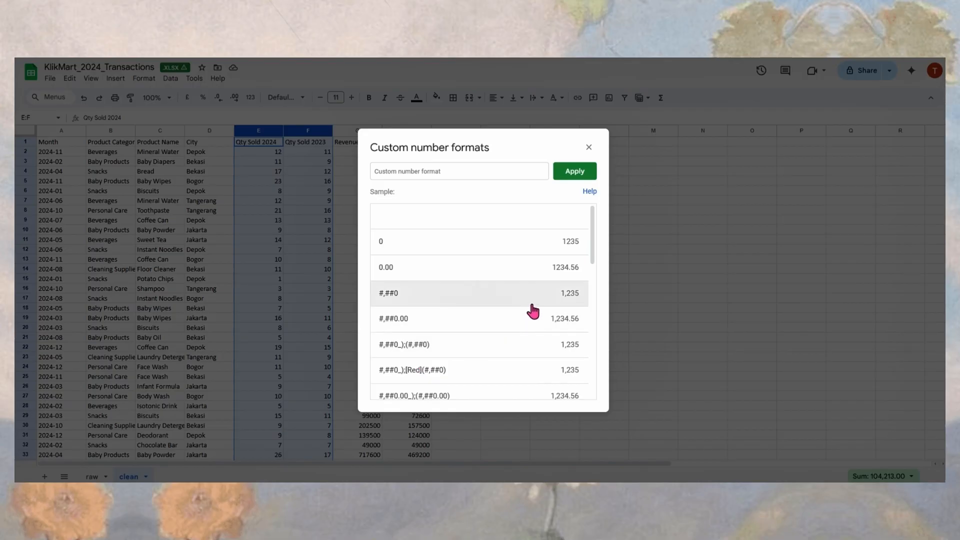
click(534, 293)
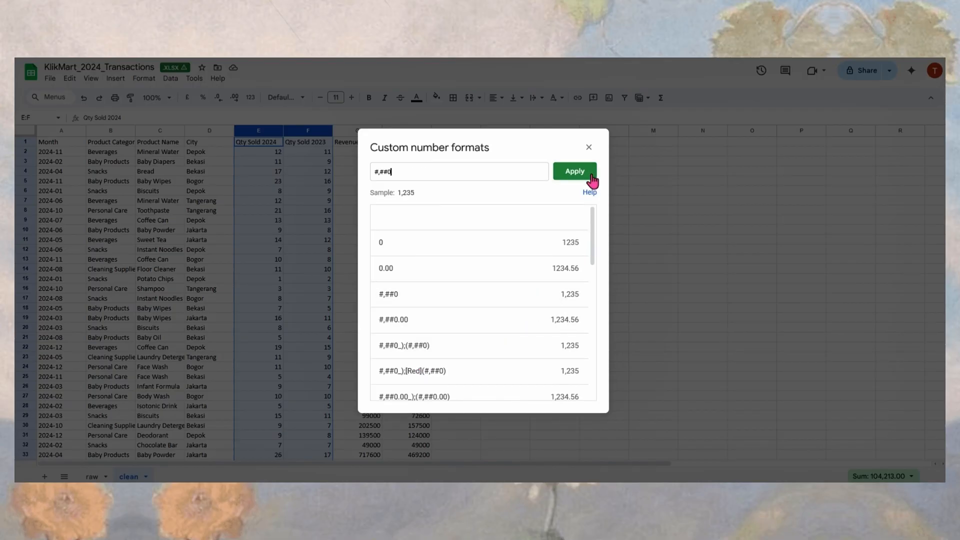
click(569, 176)
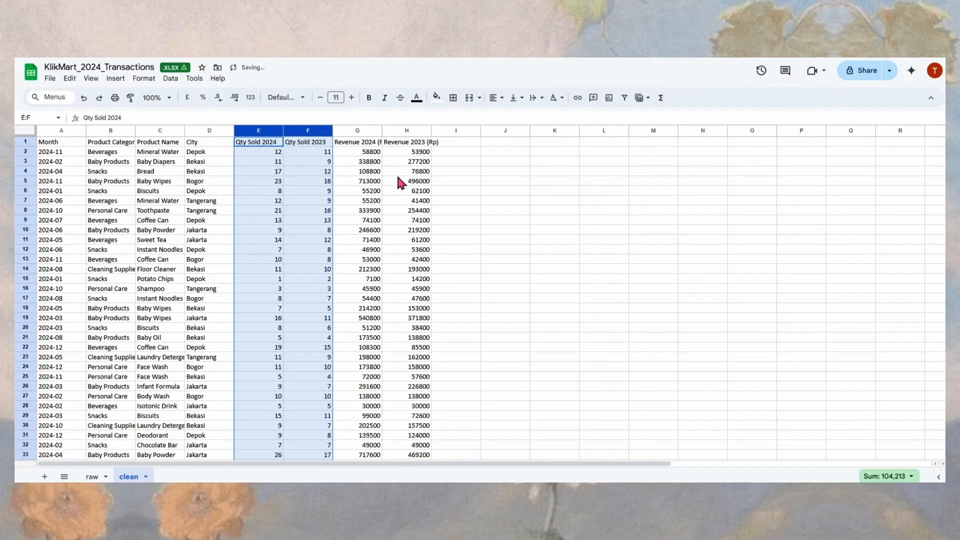
Step: Format the Revenue 2024 and Revenue 2023 columns with a custom Rp currency without decimals, in the Rp1,000 style
click(358, 131)
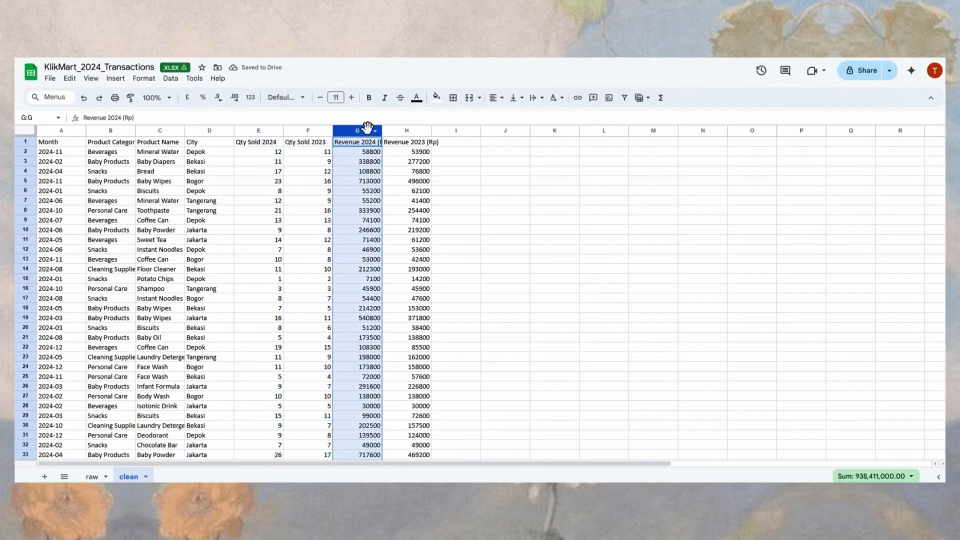
key(shift+Right)
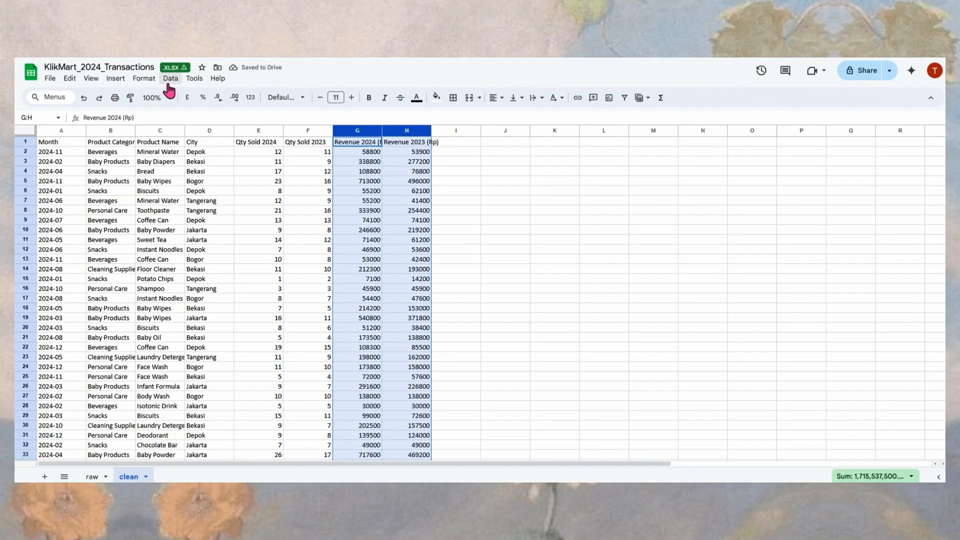
click(144, 79)
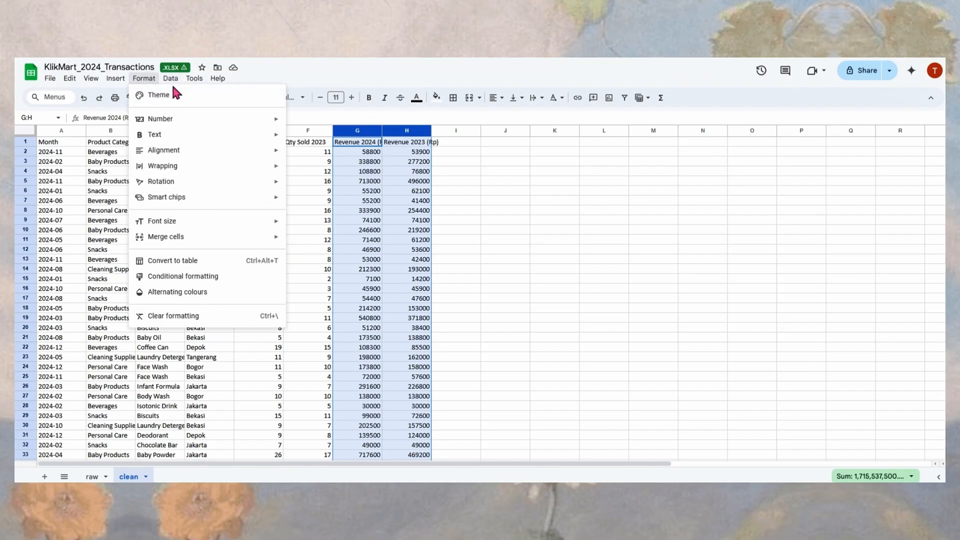
mouse_move(173, 83)
mouse_move(144, 80)
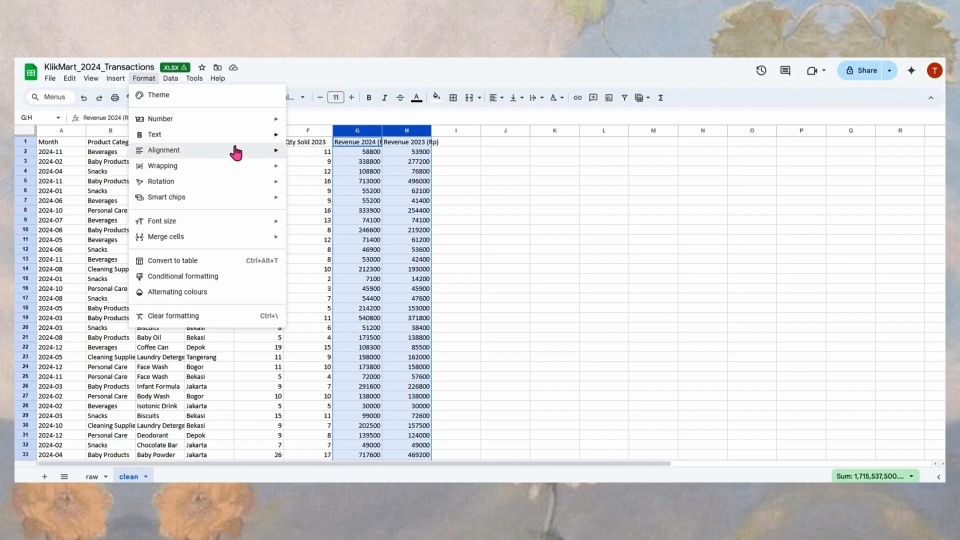
mouse_move(247, 120)
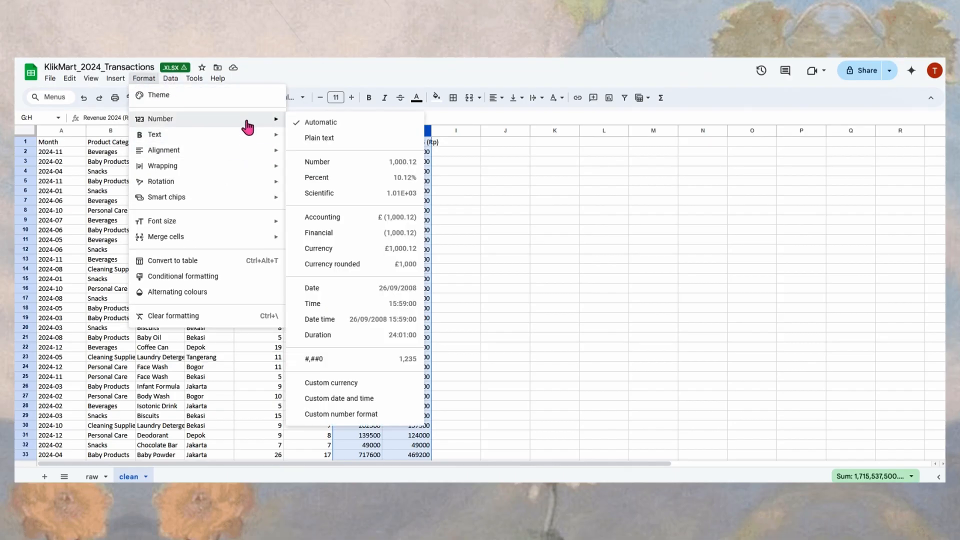
click(392, 385)
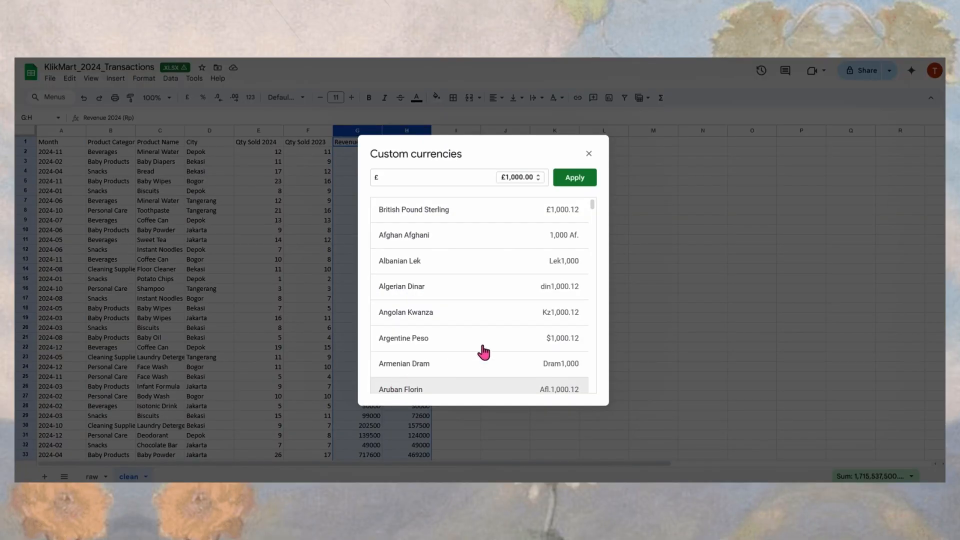
click(525, 180)
click(430, 177)
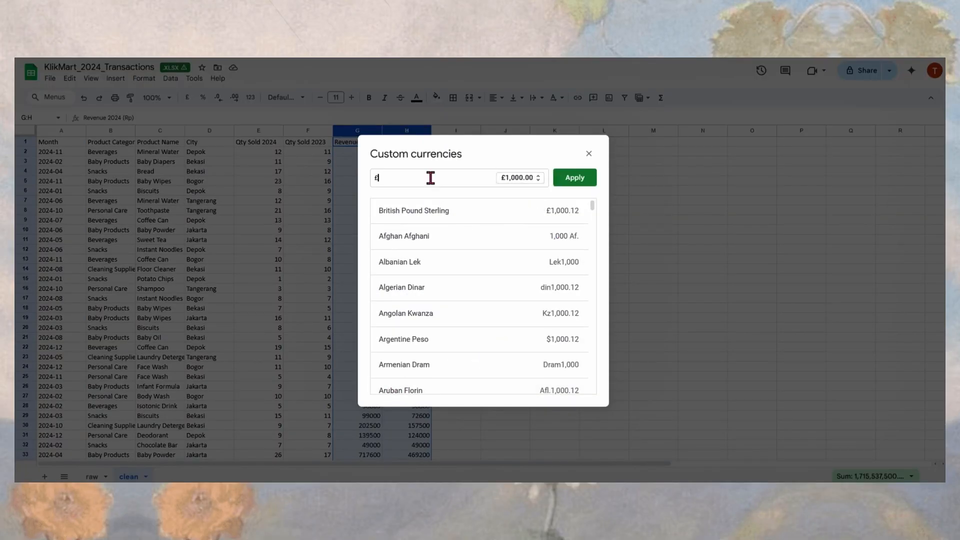
key(BackSpace)
text(Rp)
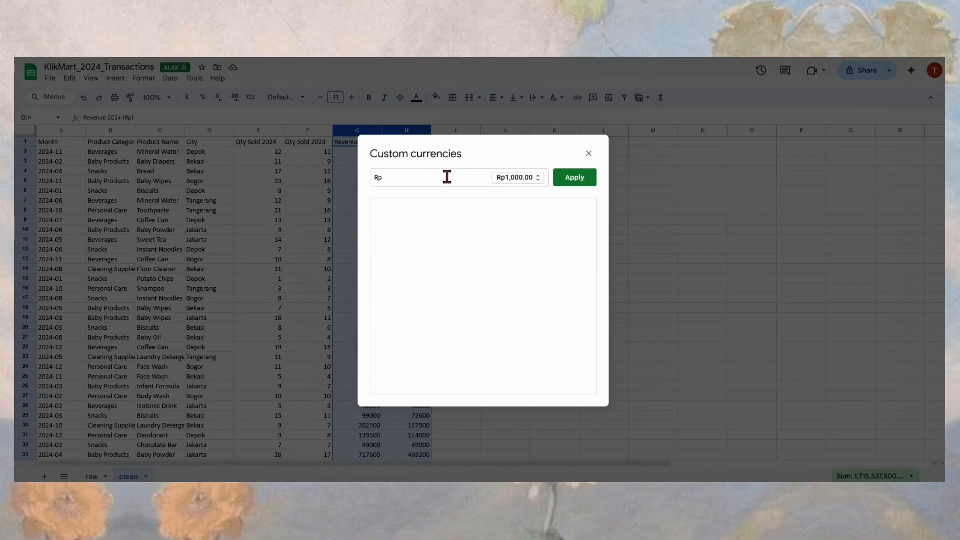
click(539, 181)
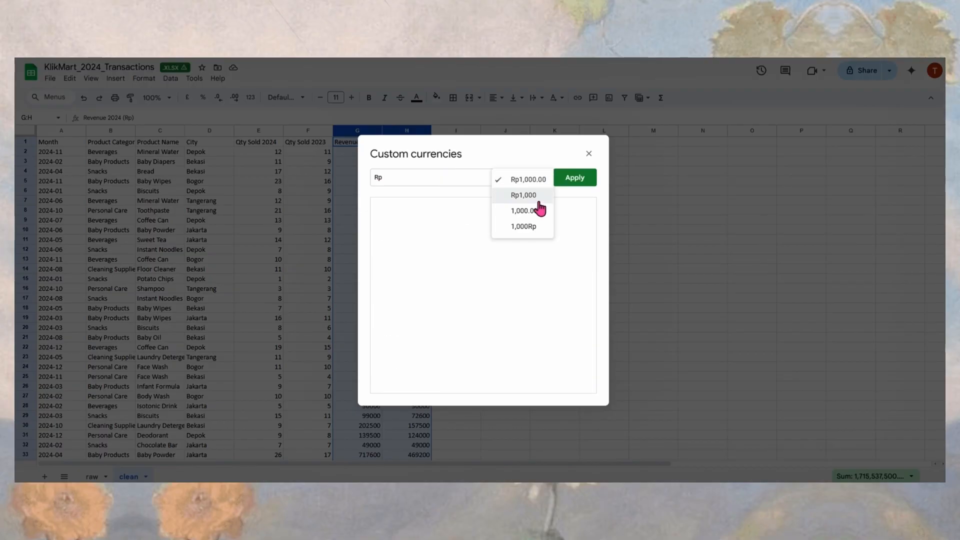
click(536, 197)
click(575, 179)
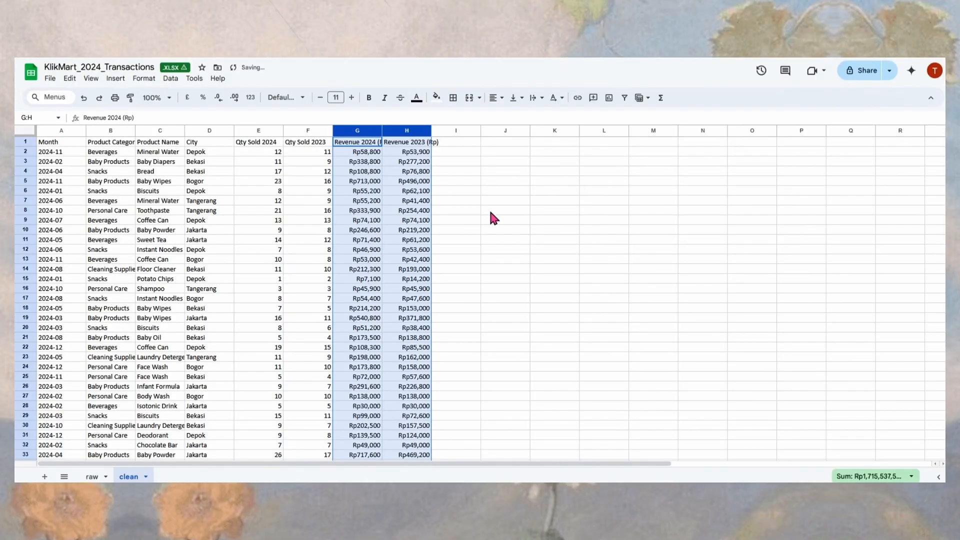
click(378, 241)
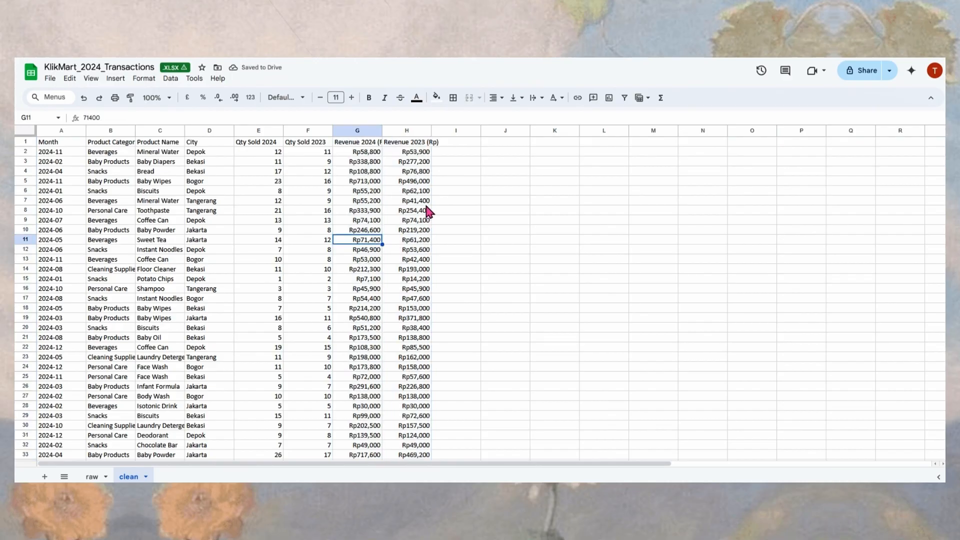
click(219, 240)
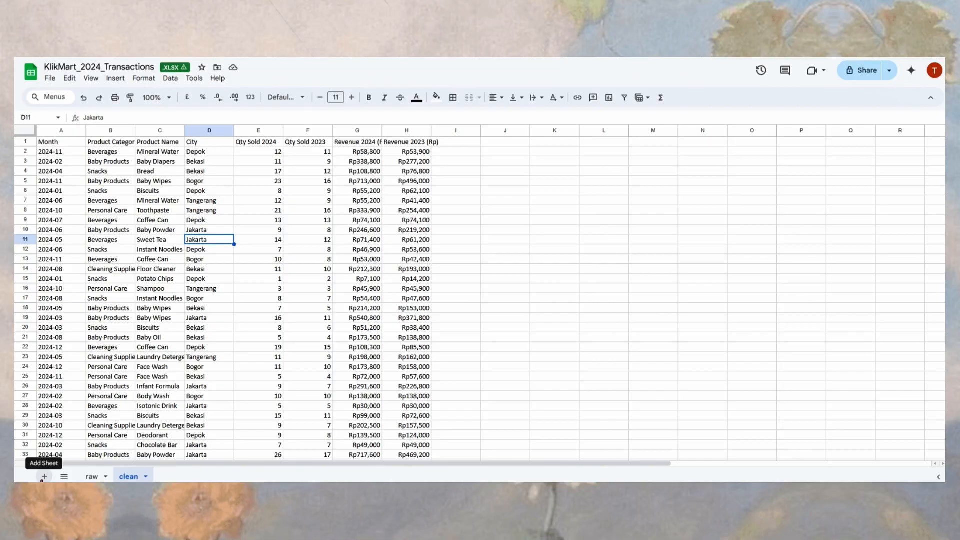
Step: Add a new sheet to the workbook and name it Dashboard
click(43, 478)
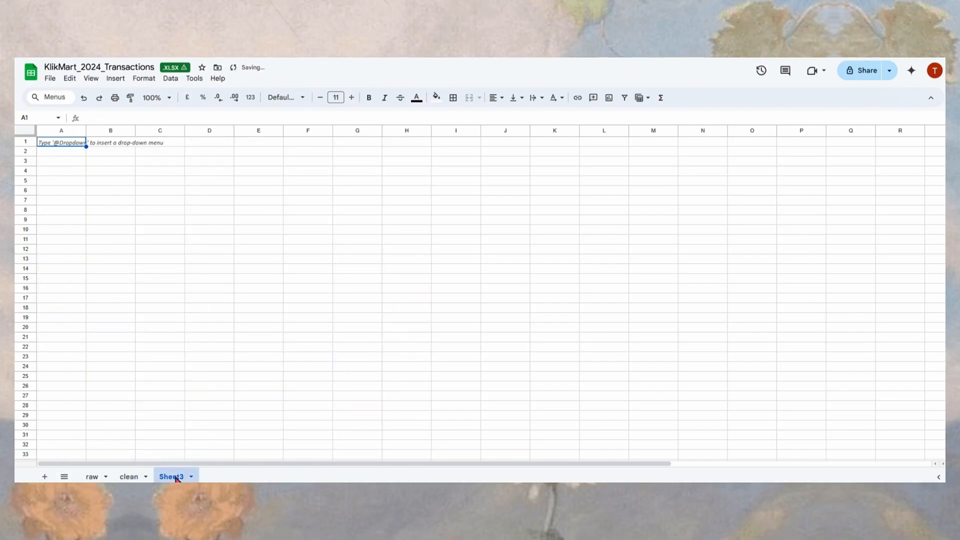
double_click(181, 478)
text(Das)
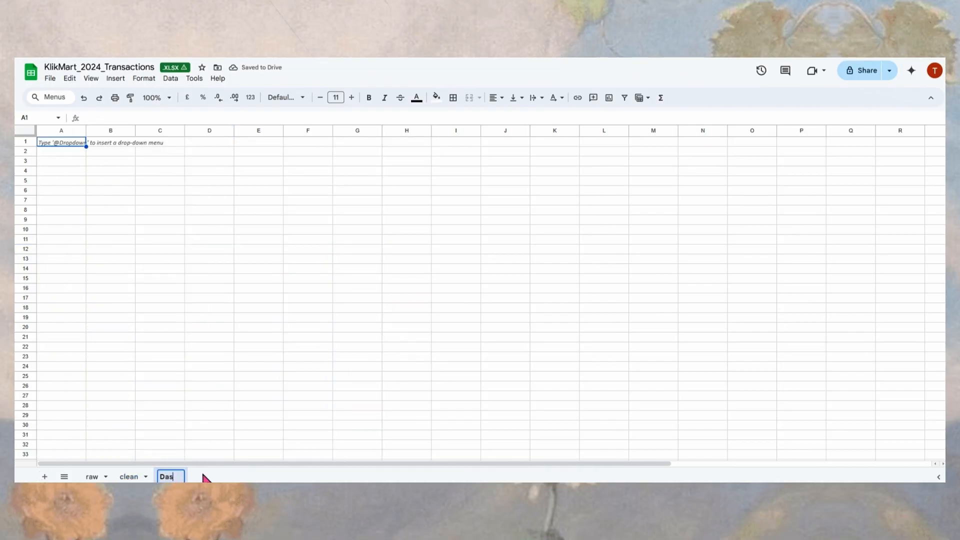
text(hboard)
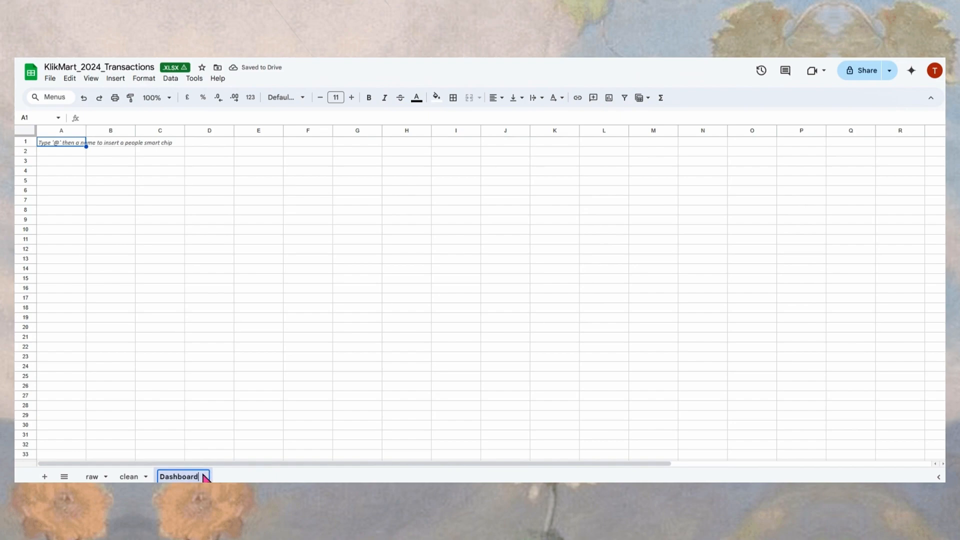
key(Return)
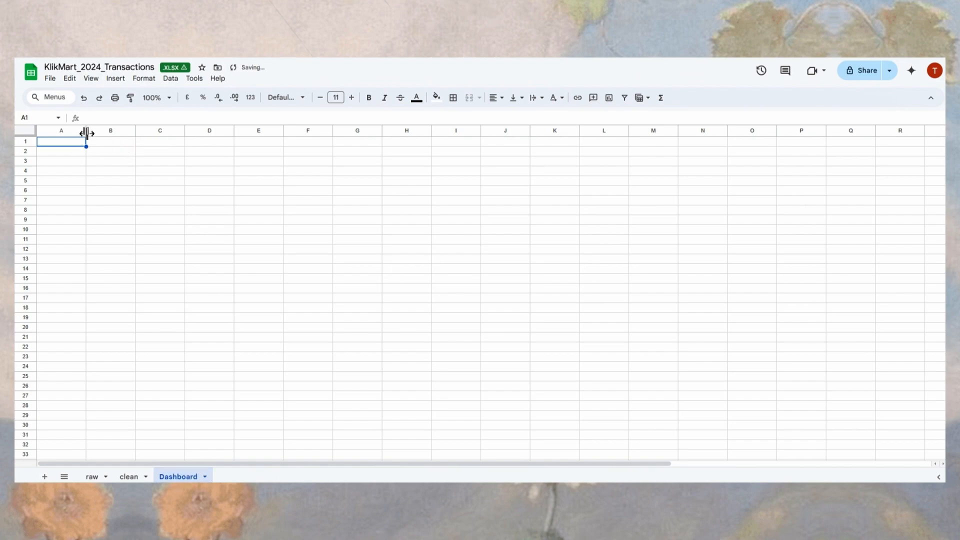
Step: Narrow column A to a slim margin and hide the gridlines on the Dashboard sheet
drag(86, 133, 52, 133)
click(92, 155)
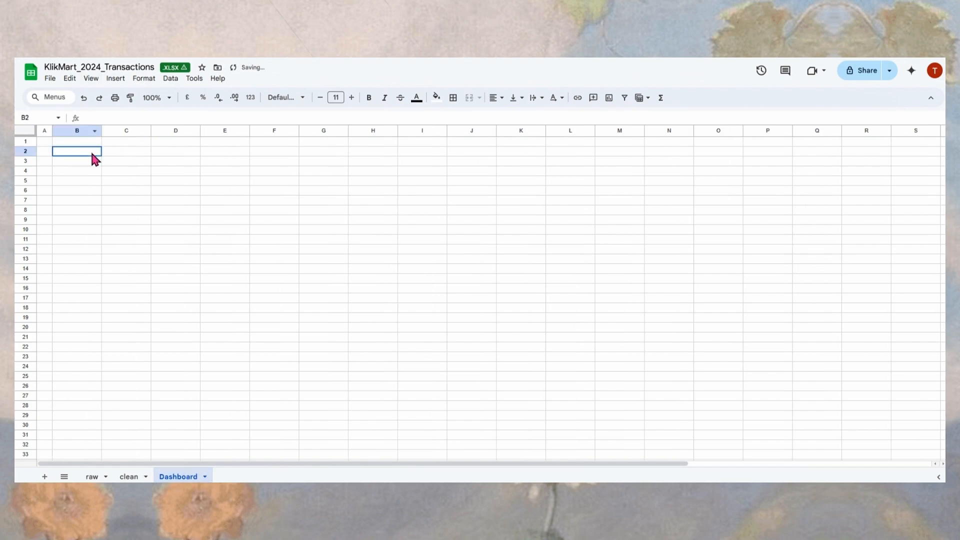
click(62, 180)
click(91, 79)
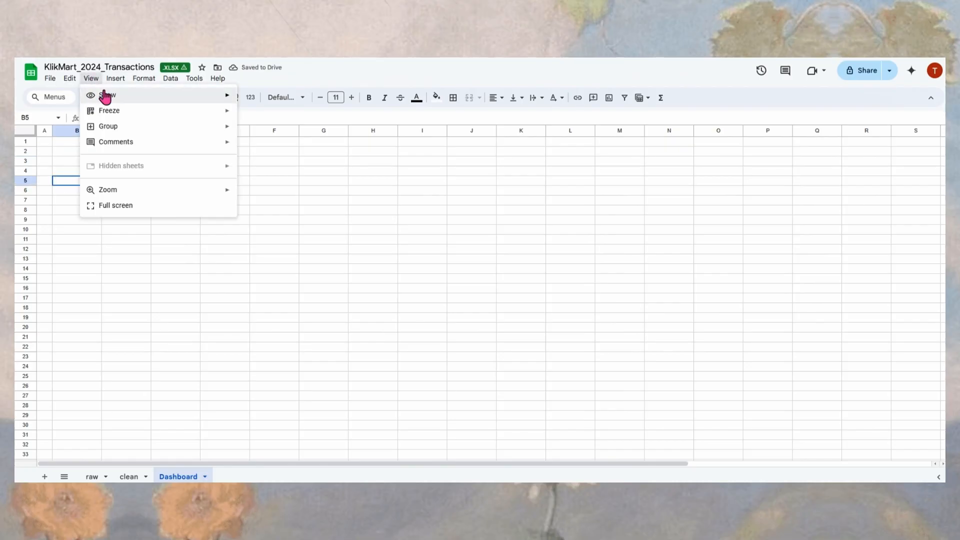
mouse_move(104, 97)
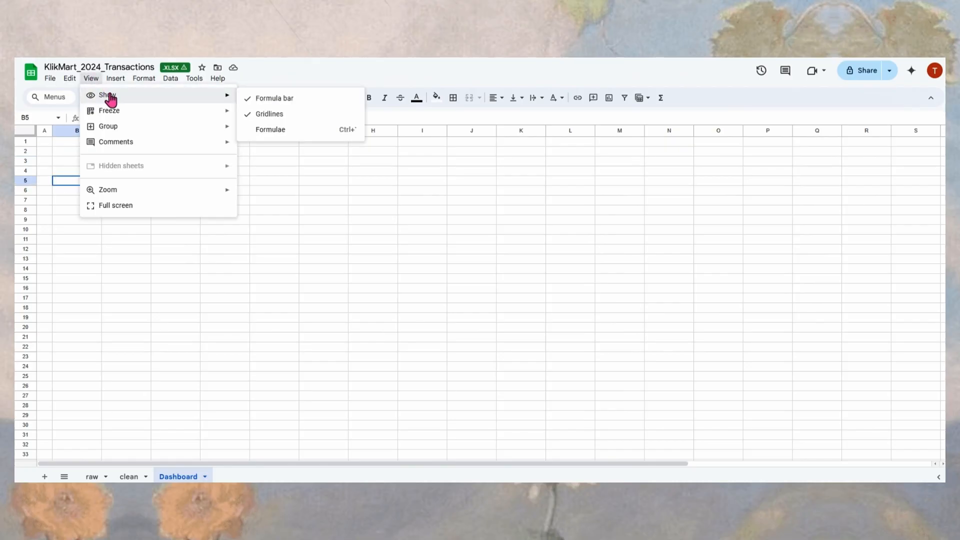
click(285, 114)
click(178, 207)
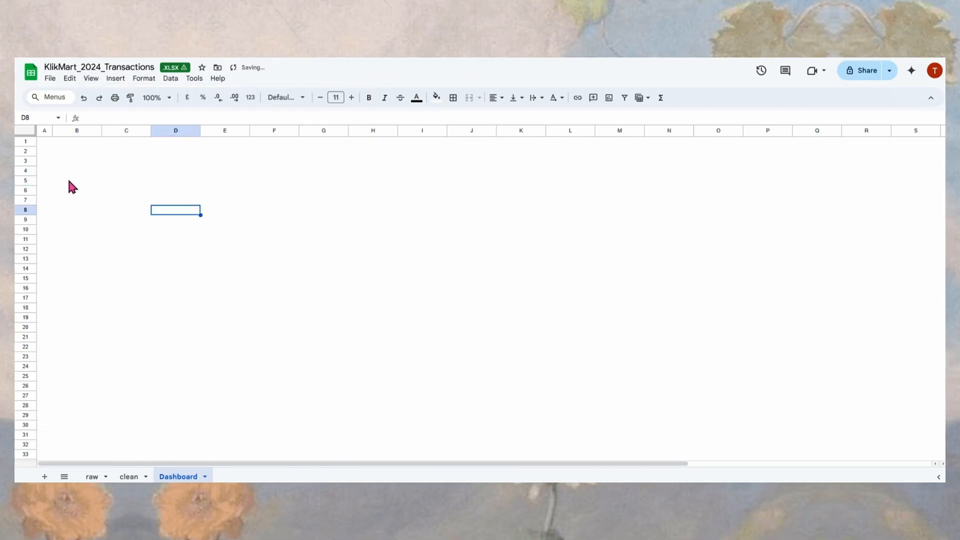
Step: Fill the entire Dashboard sheet with the custom dark grey colour #3b3b3b
key(ctrl+a)
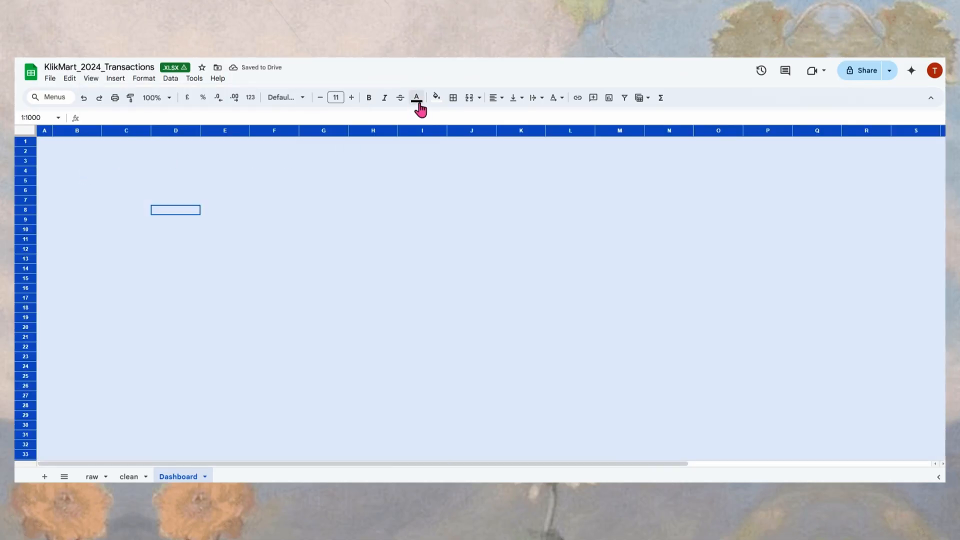
click(437, 100)
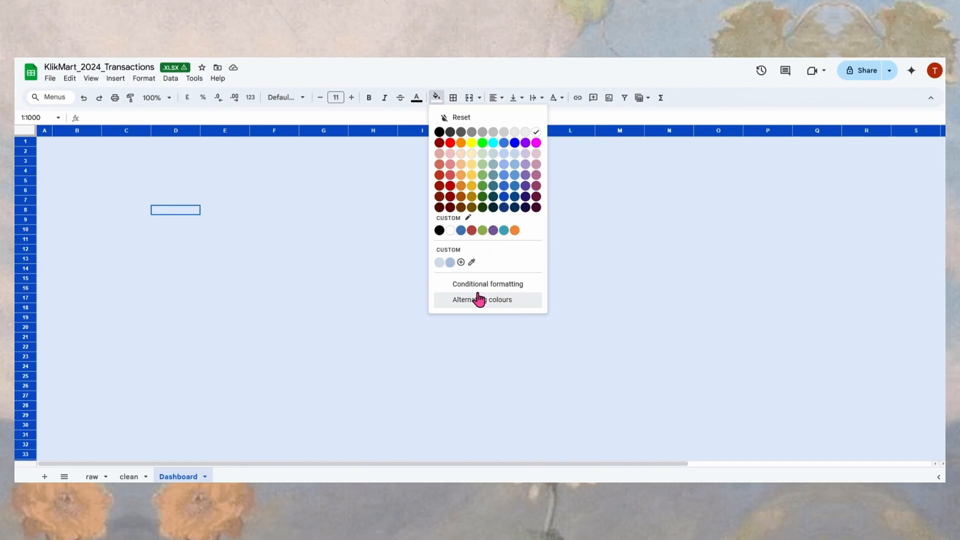
click(461, 262)
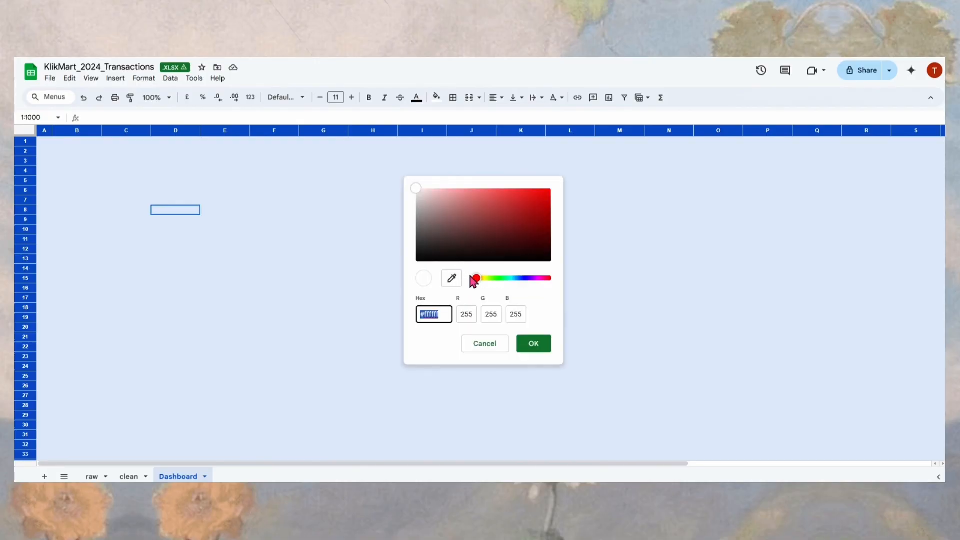
text(#3b3b3b)
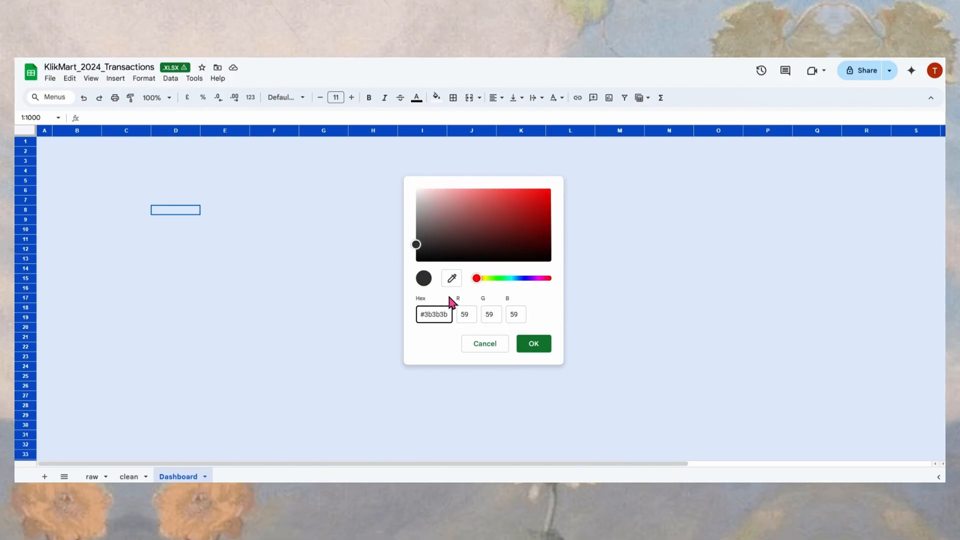
click(520, 346)
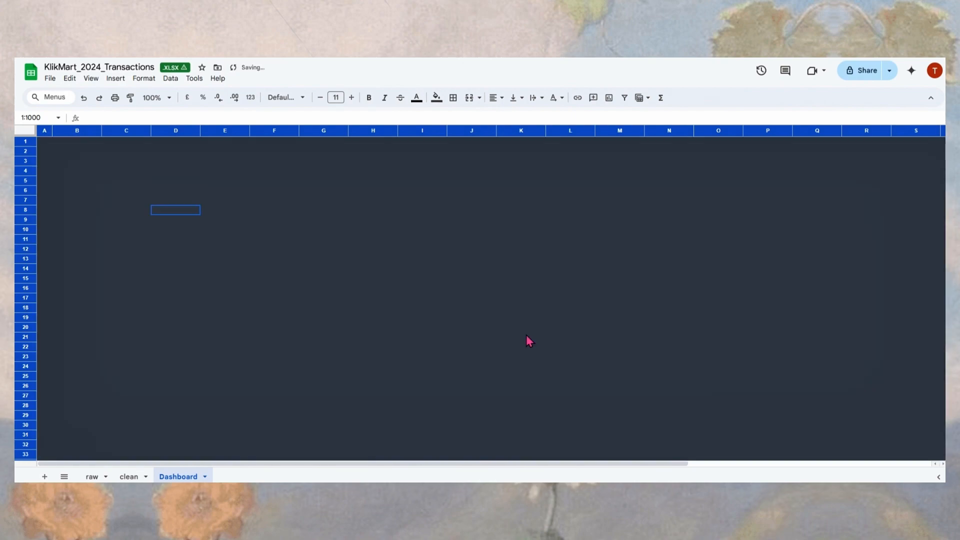
click(263, 194)
click(206, 208)
click(173, 218)
click(136, 173)
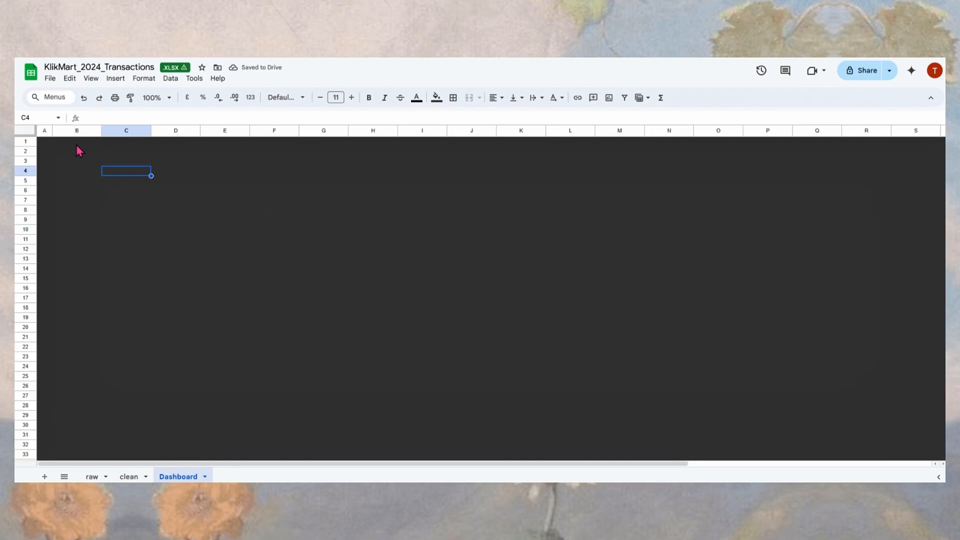
Step: Merge cells B1:G3 on the Dashboard sheet into a single cell
drag(76, 144, 319, 166)
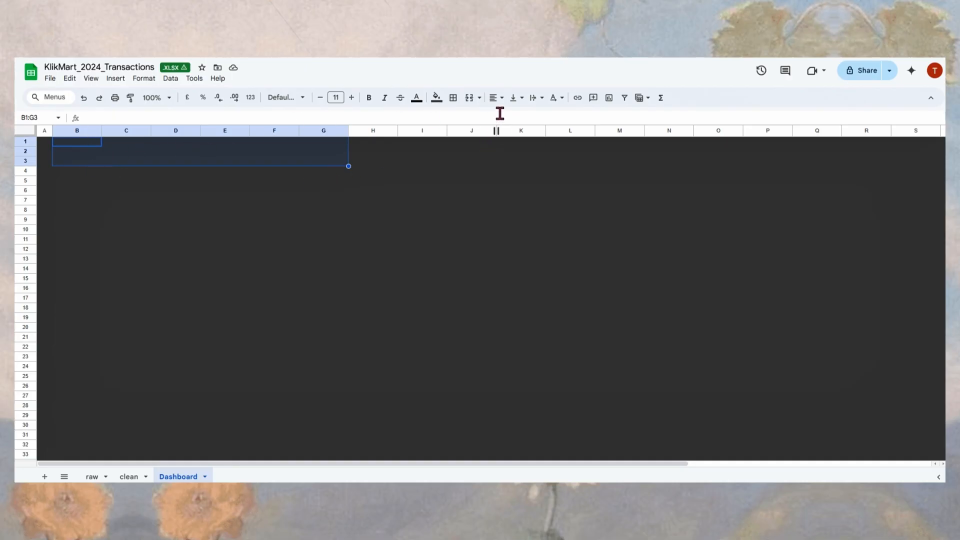
click(470, 98)
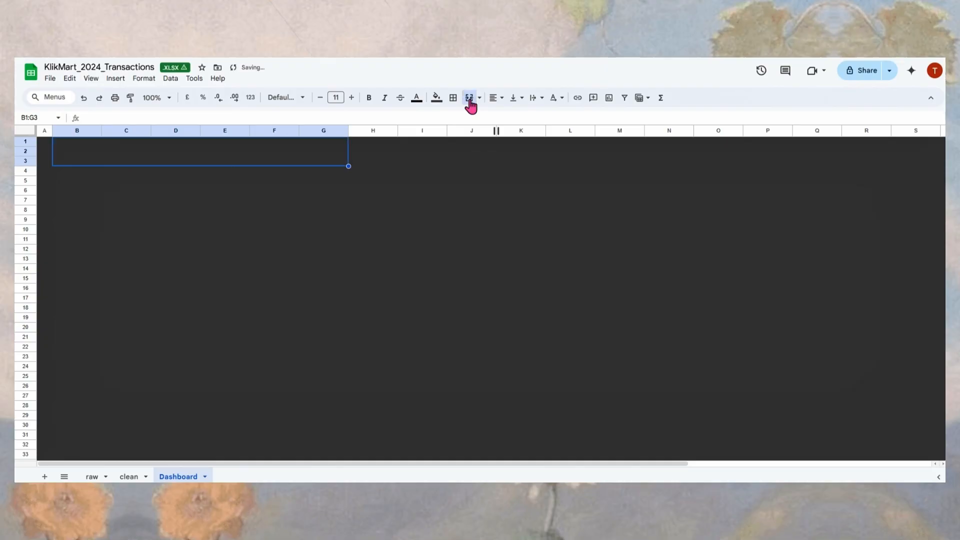
Step: Set the vertical alignment of the merged title cell B1:G3 to middle
click(533, 98)
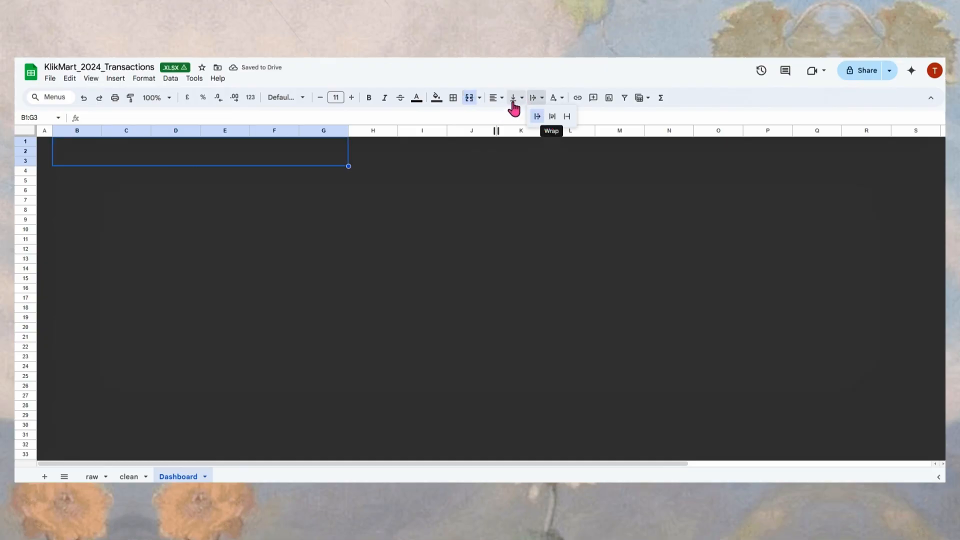
click(514, 98)
click(531, 117)
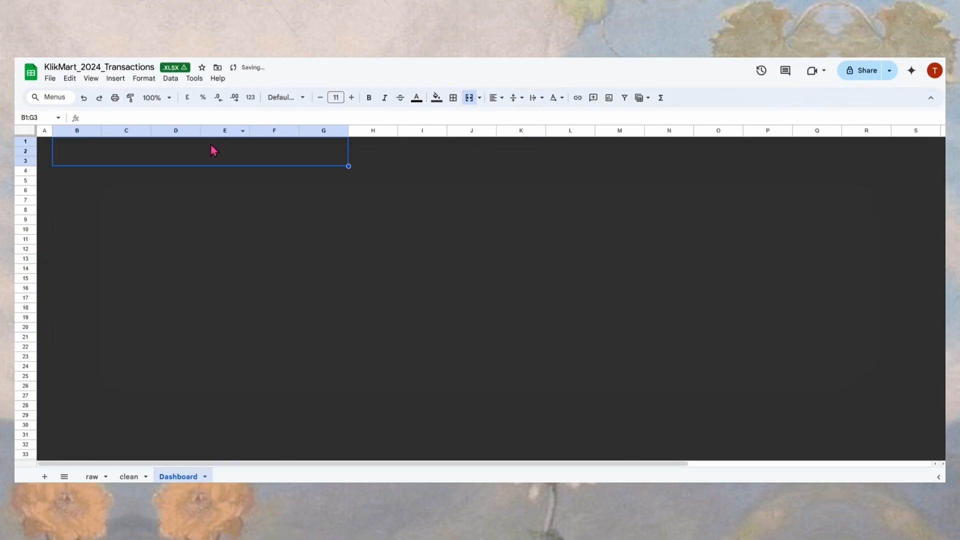
Step: Fill the merged title cell B1:G3 with the custom pink colour #e6b8b7
click(436, 98)
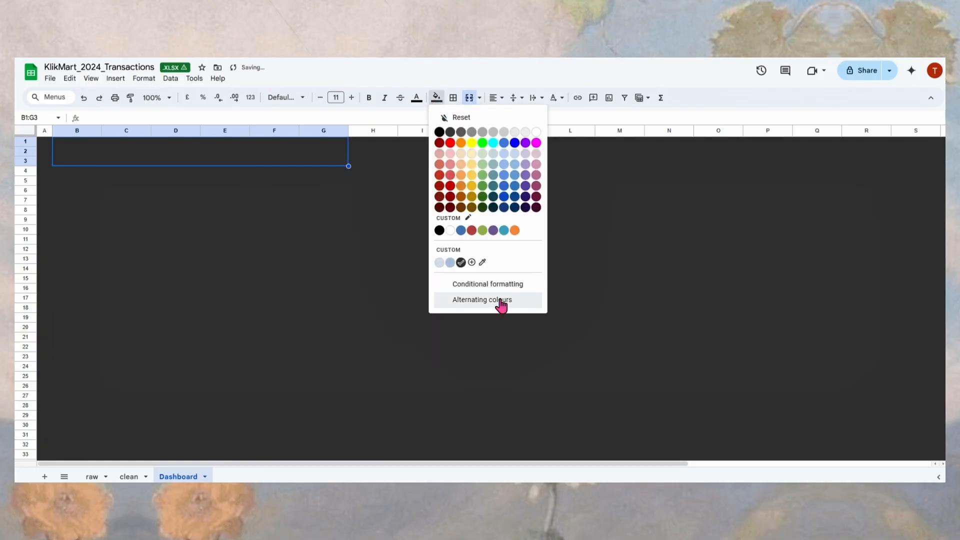
click(471, 262)
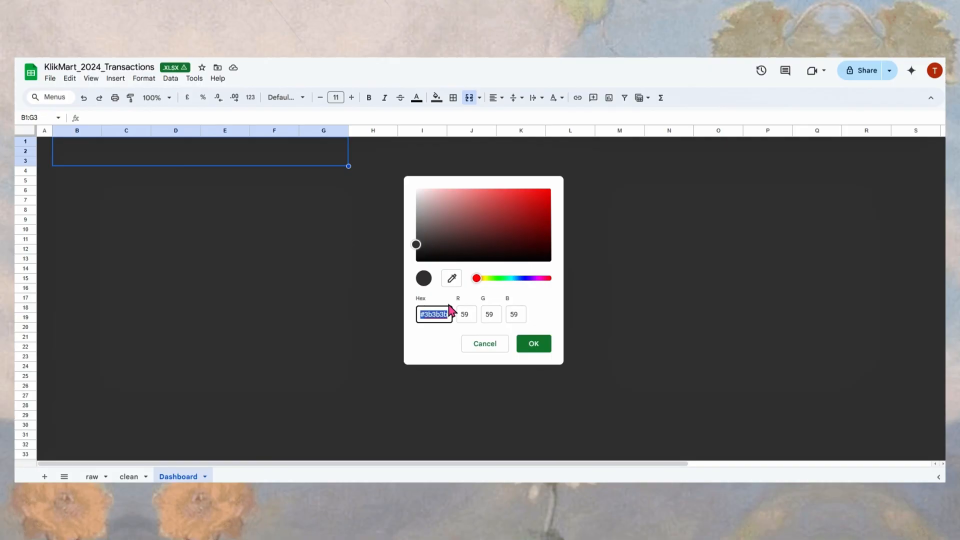
text(#)
text(e6b)
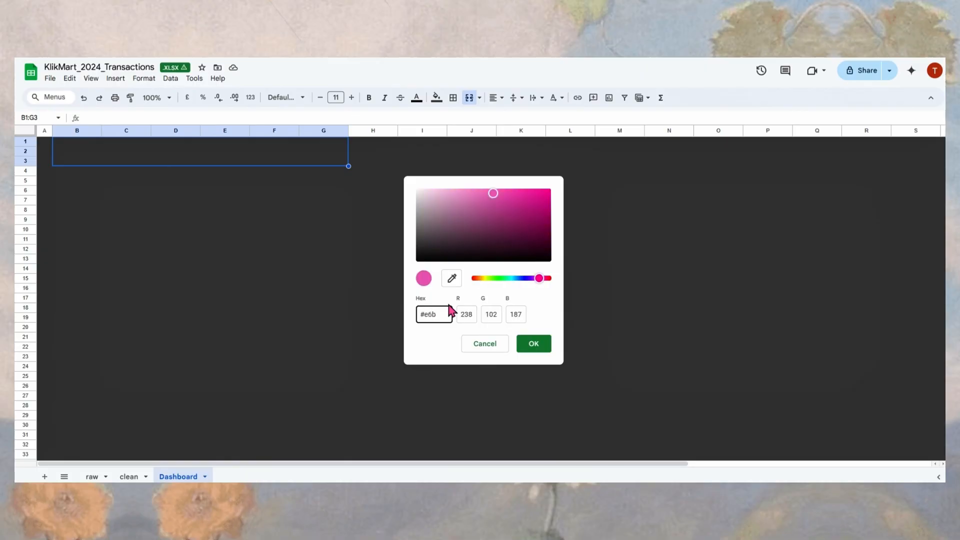
text(8b7)
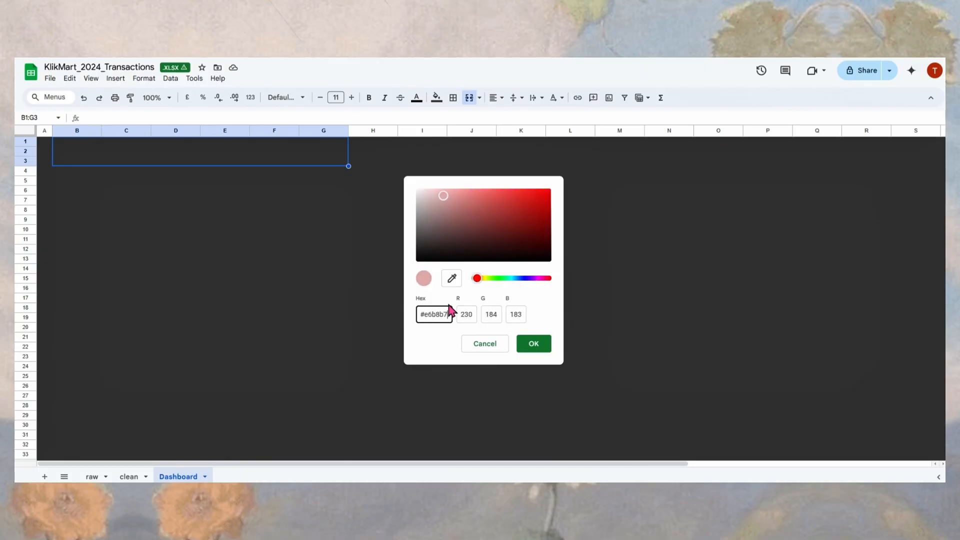
click(534, 344)
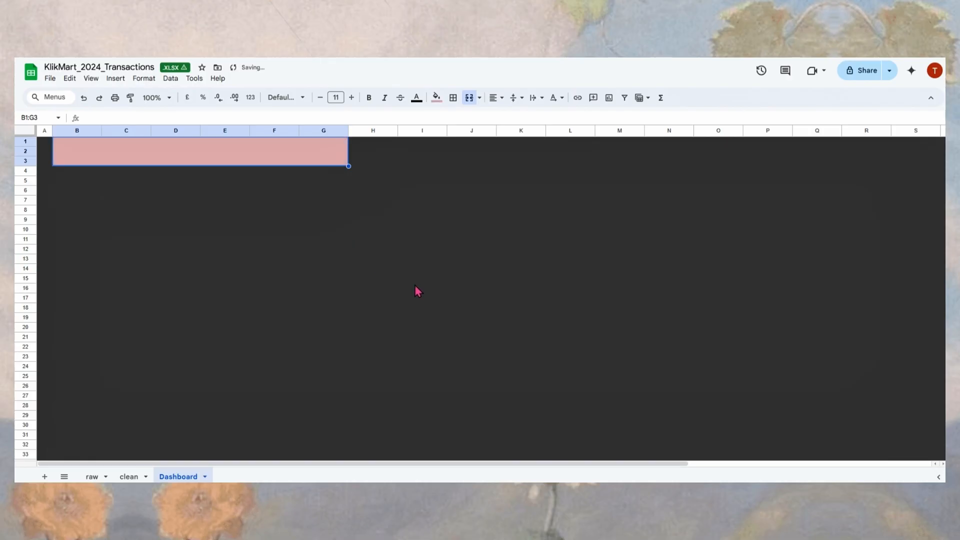
Step: Enter the title "KlikMart Sales Dashboard Performance 2024" in the merged cell B1:G3
click(220, 179)
click(140, 156)
text(Kl)
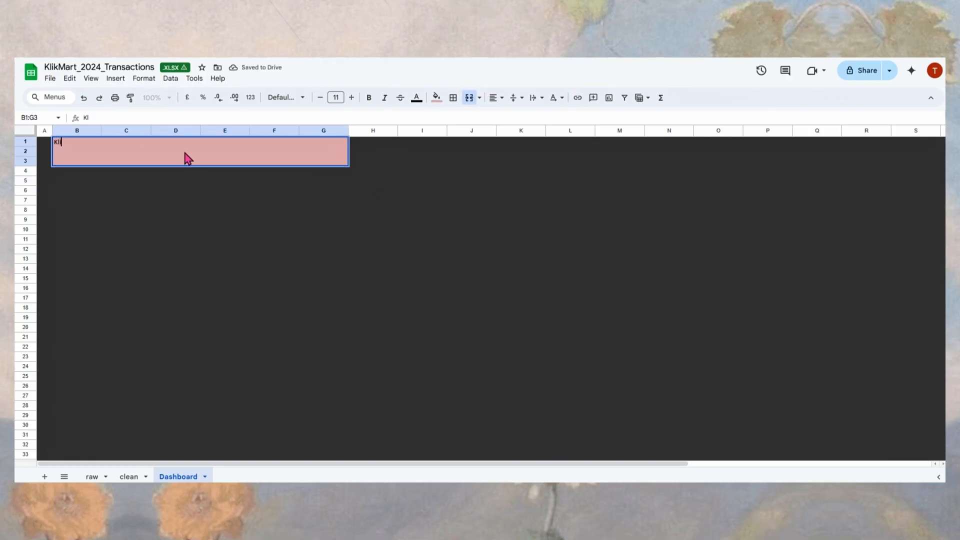
text(ikMart Sales Dashb)
text(oa)
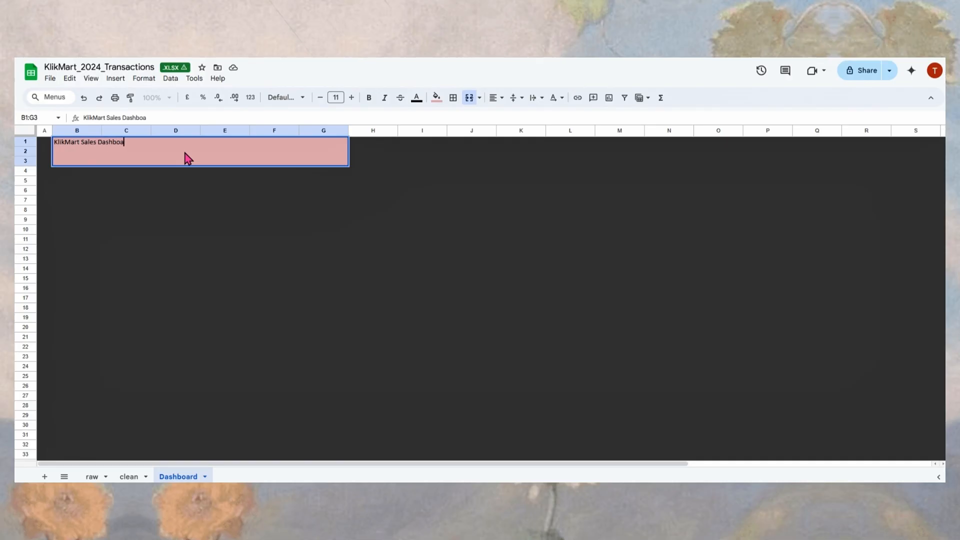
text(rd Performance 2024)
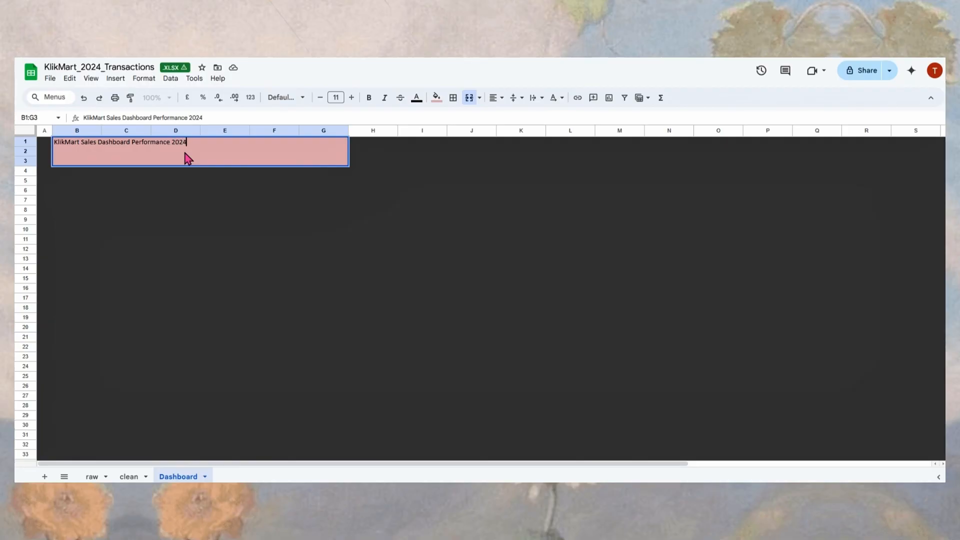
Step: Set the font size of the whole dashboard title text to 36
key(ctrl+a)
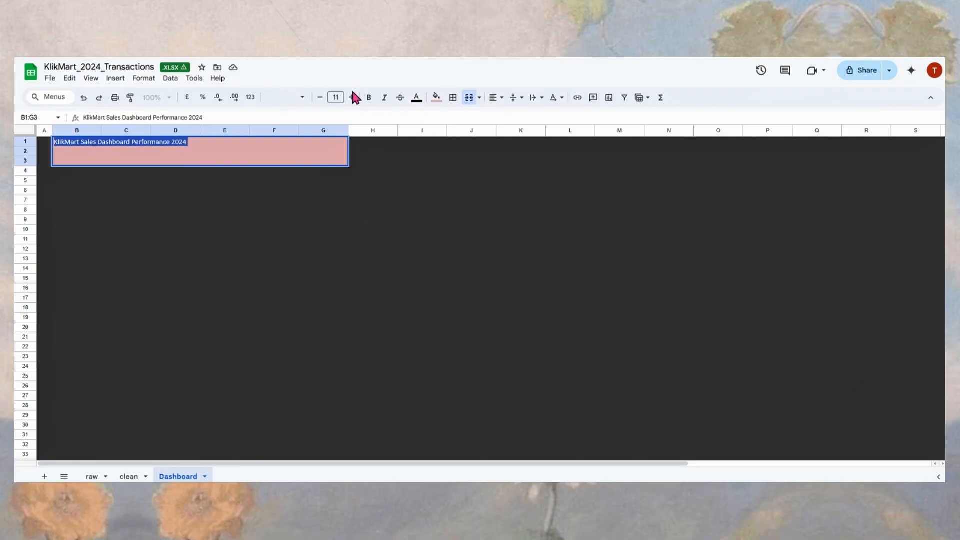
click(340, 97)
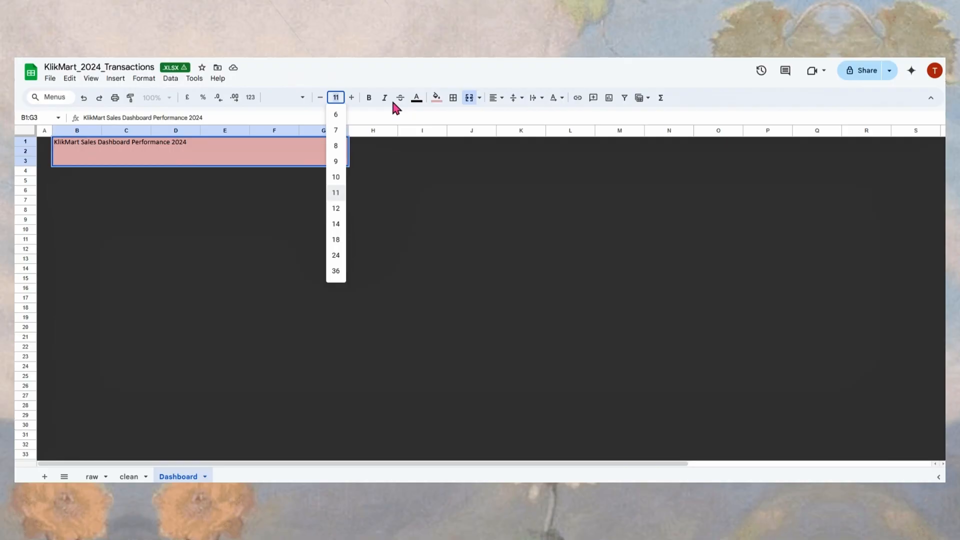
text(36)
key(Return)
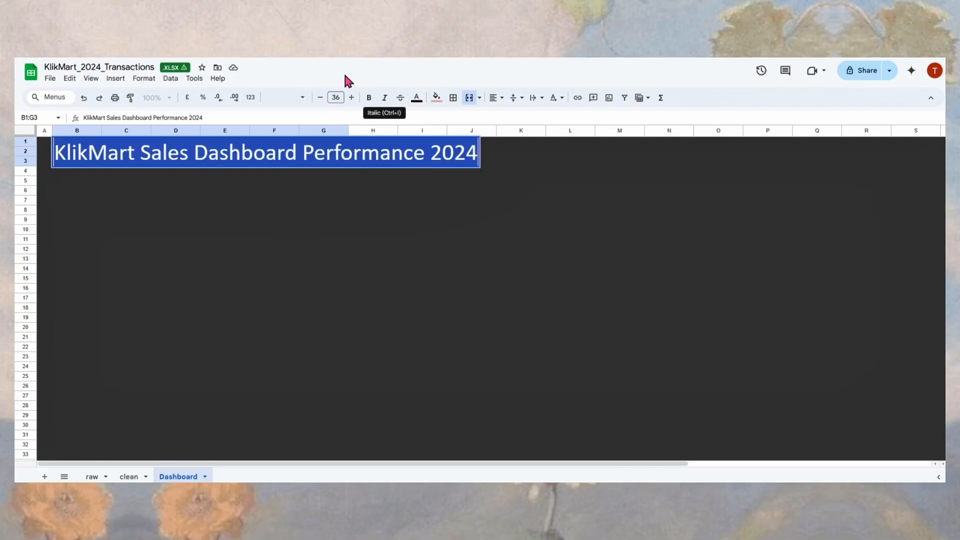
Step: Set the dashboard title's font size to 26 and make the text bold
click(336, 97)
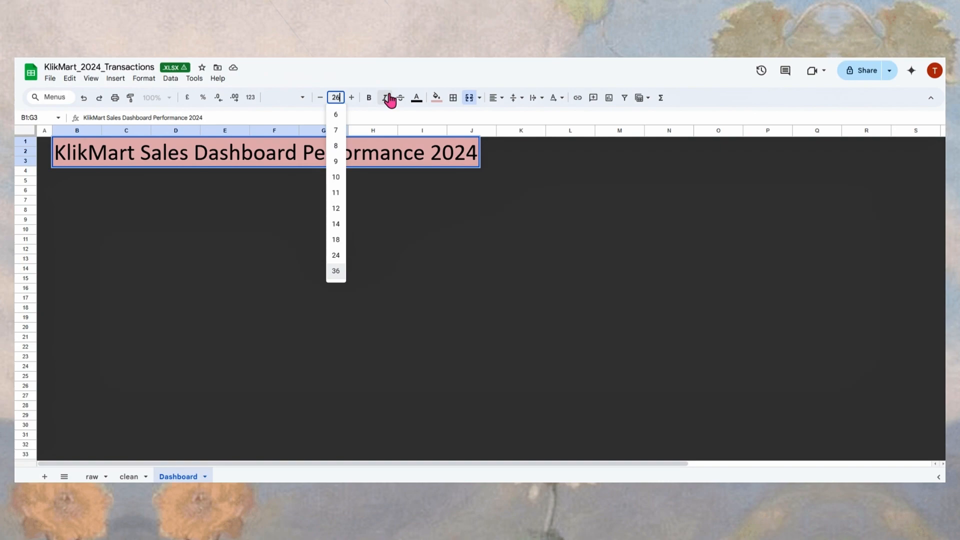
key(Return)
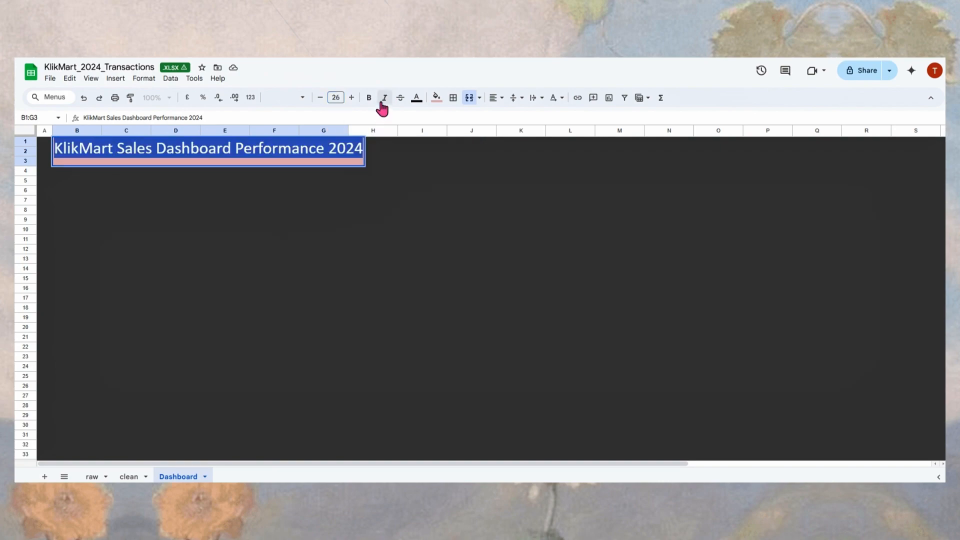
click(369, 98)
click(410, 181)
click(331, 219)
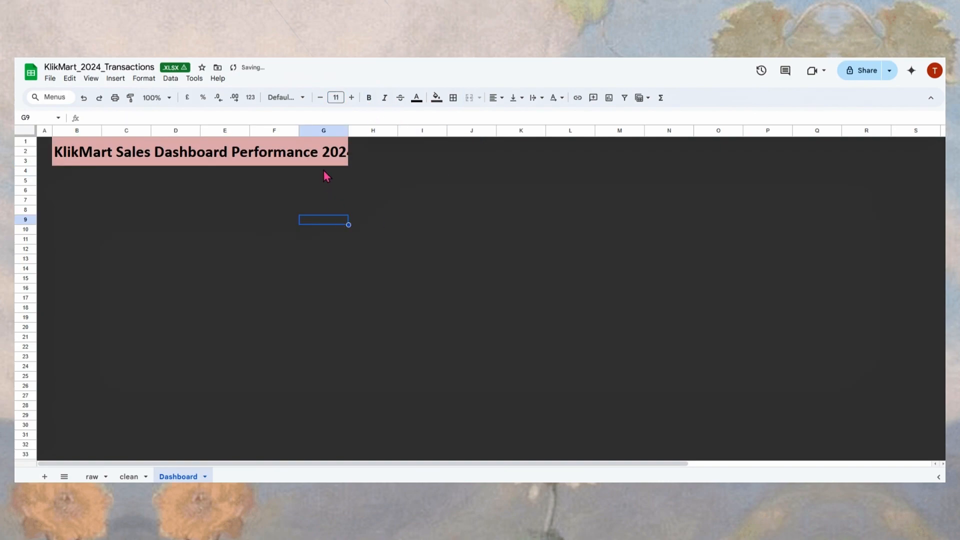
Step: Reduce the dashboard title's font size to 25 so it fits within the merged cell
click(311, 151)
click(321, 98)
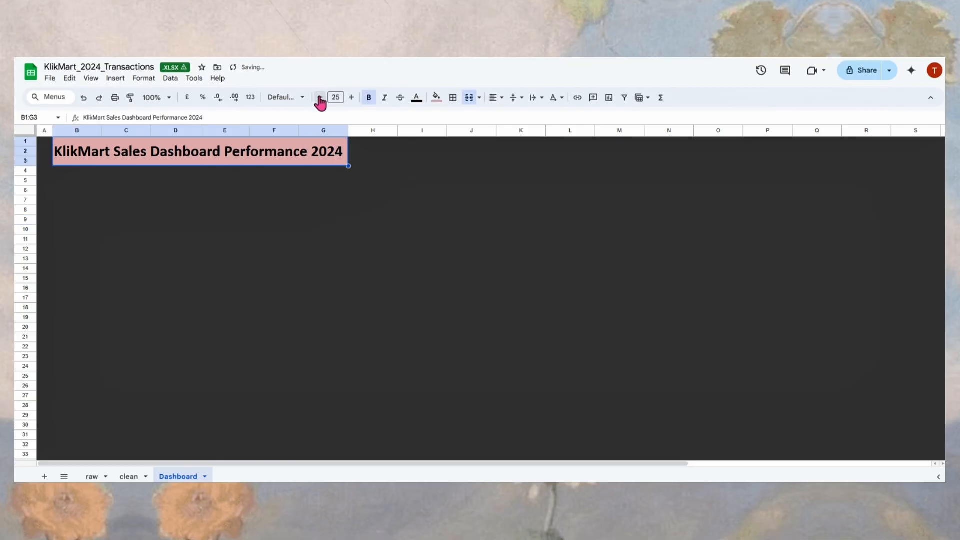
click(423, 170)
click(269, 173)
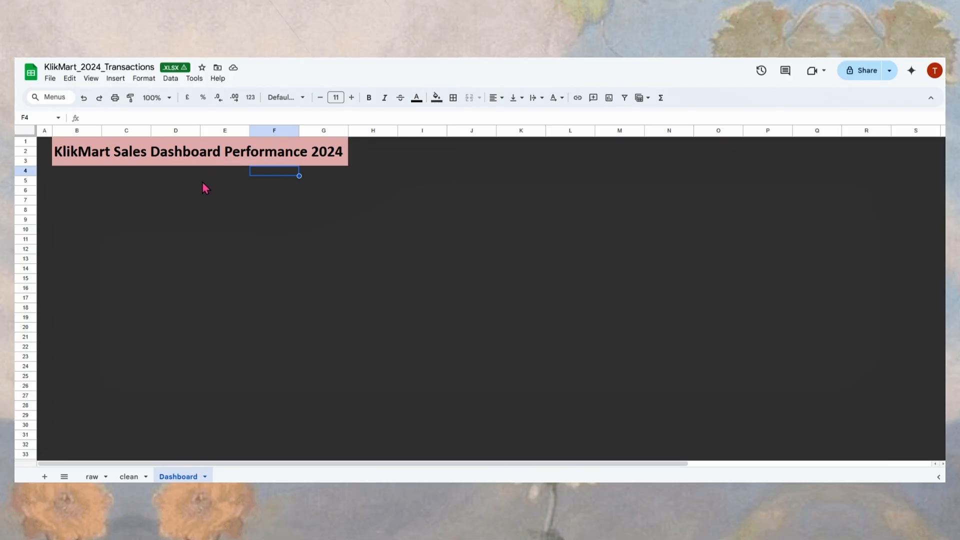
click(160, 203)
click(83, 181)
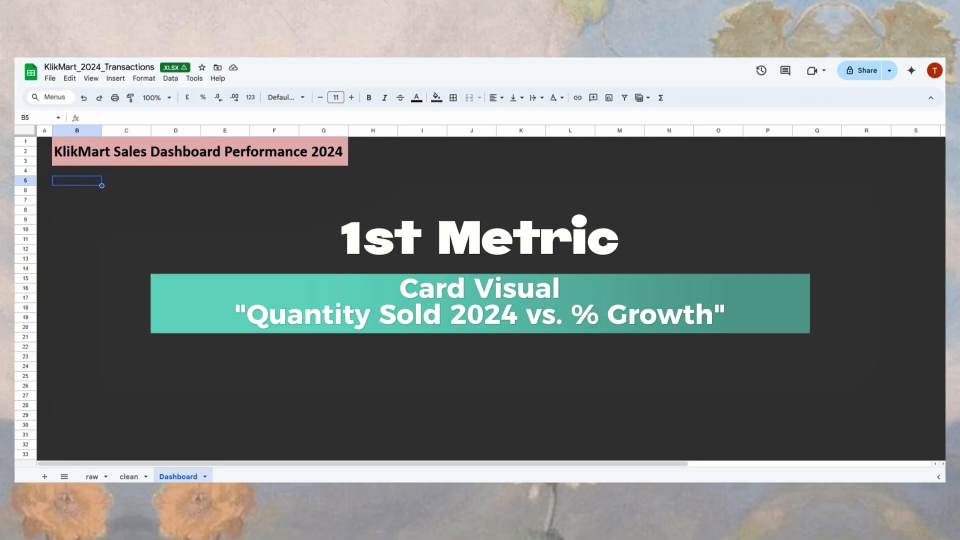
Step: Hide the raw sheet and continue on the clean sheet
click(129, 477)
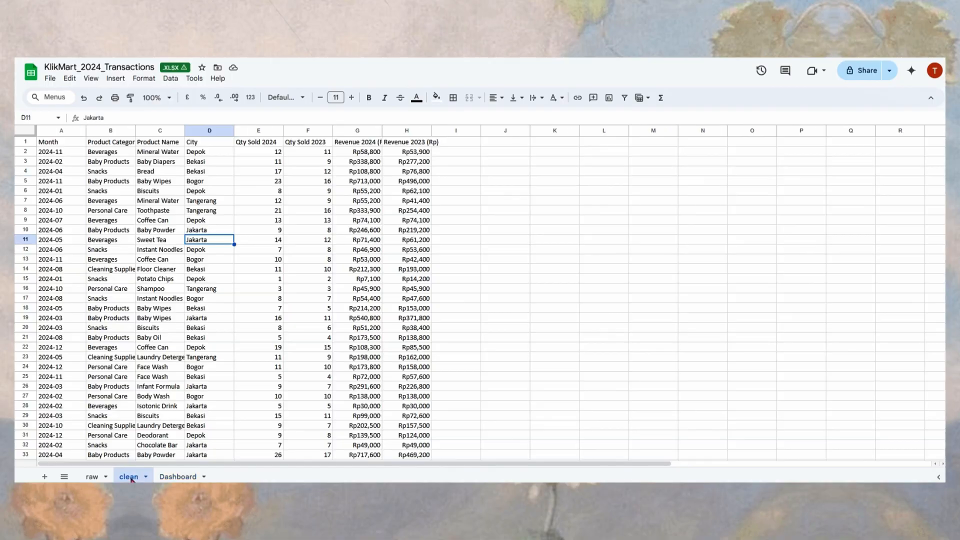
right_click(94, 476)
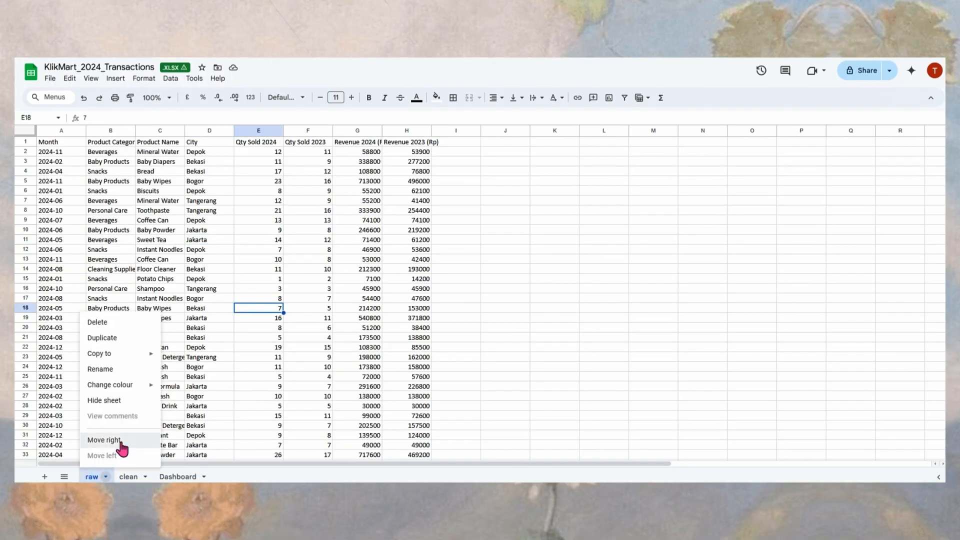
click(128, 400)
click(202, 318)
click(133, 300)
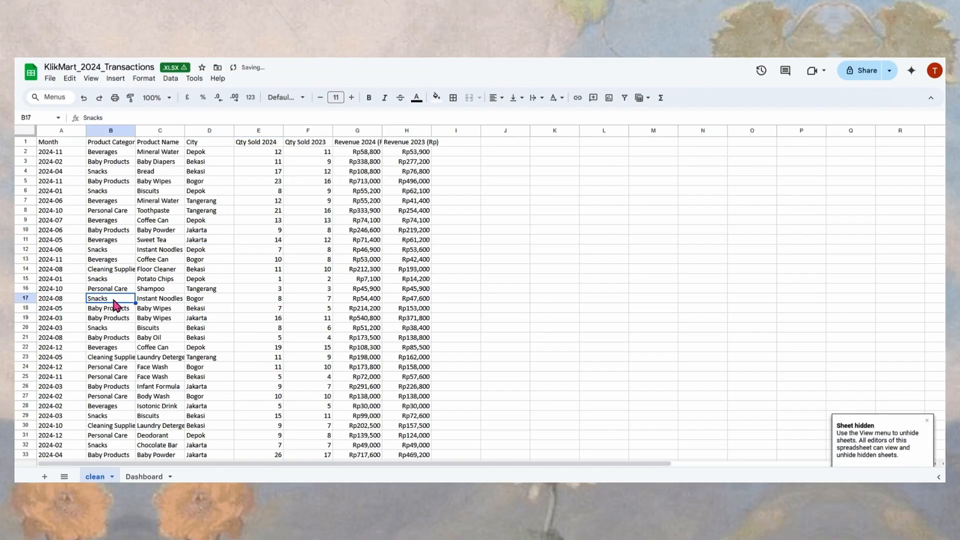
click(173, 192)
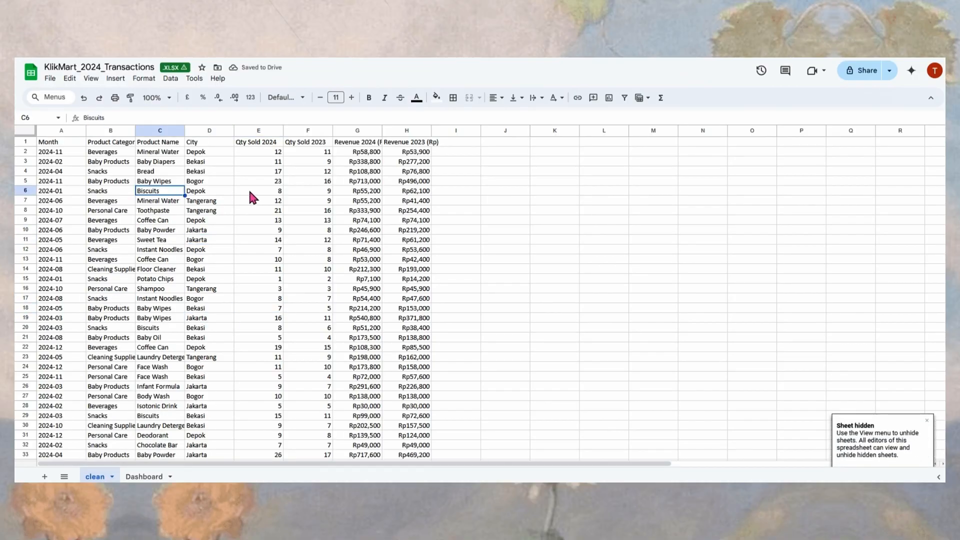
Step: Insert a scorecard chart from the Qty Sold 2024 column of the clean sheet and place it beside the data
click(260, 135)
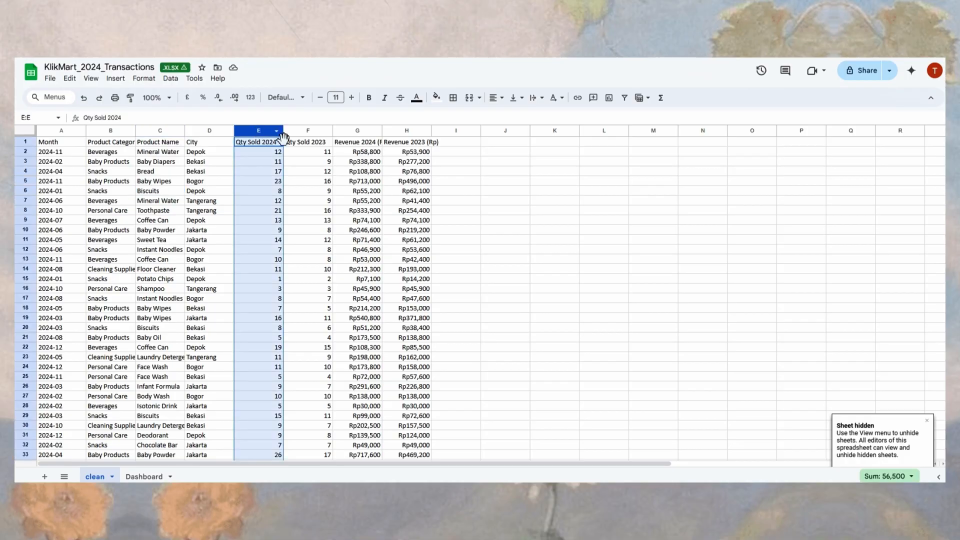
click(115, 78)
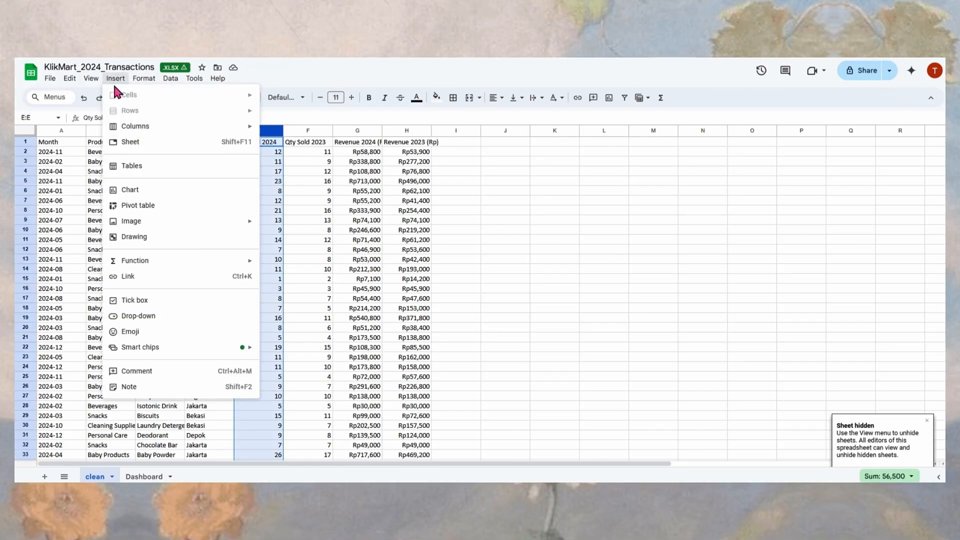
click(147, 190)
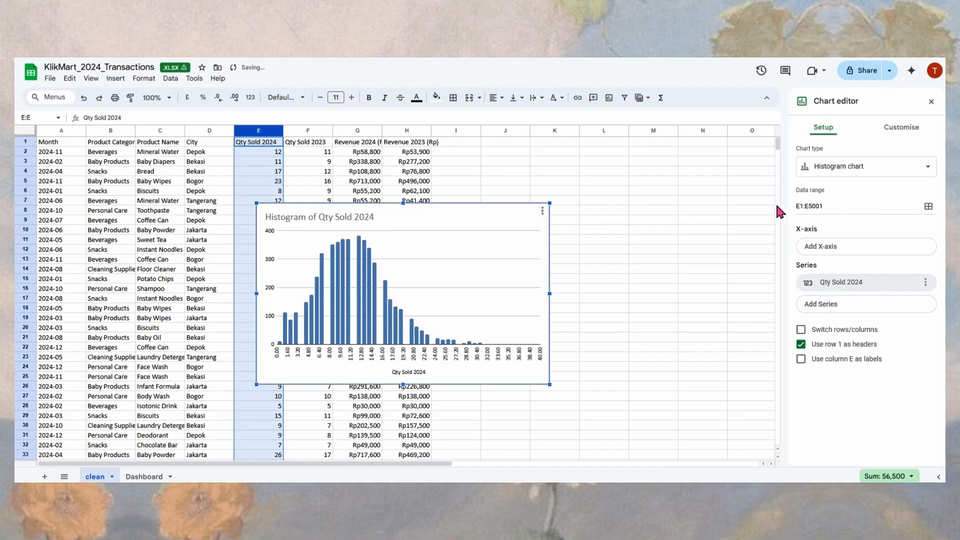
click(885, 179)
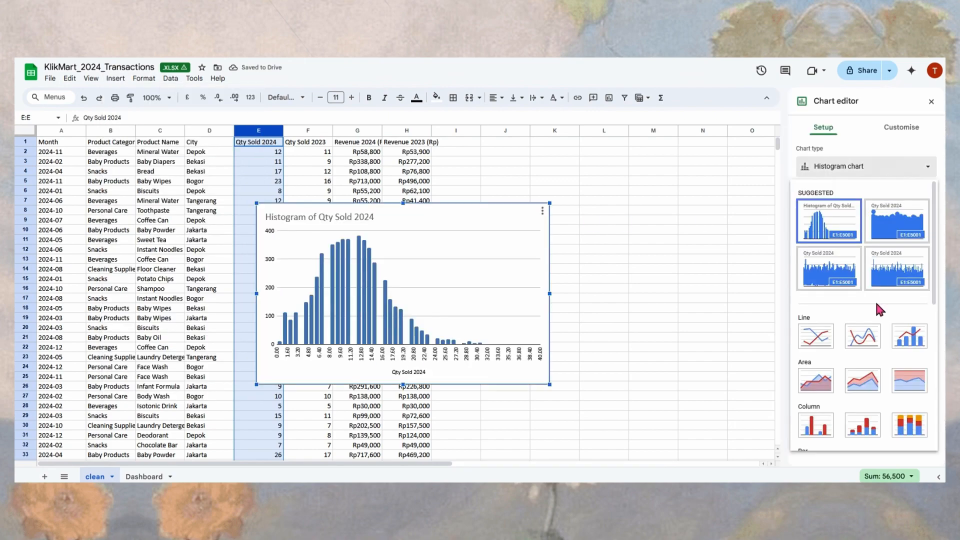
scroll(875, 301, down, 6)
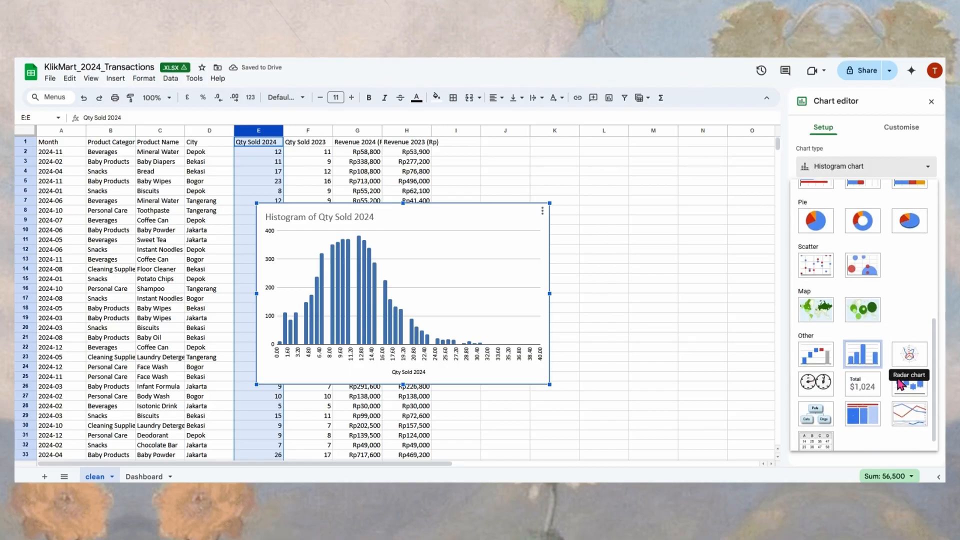
click(864, 395)
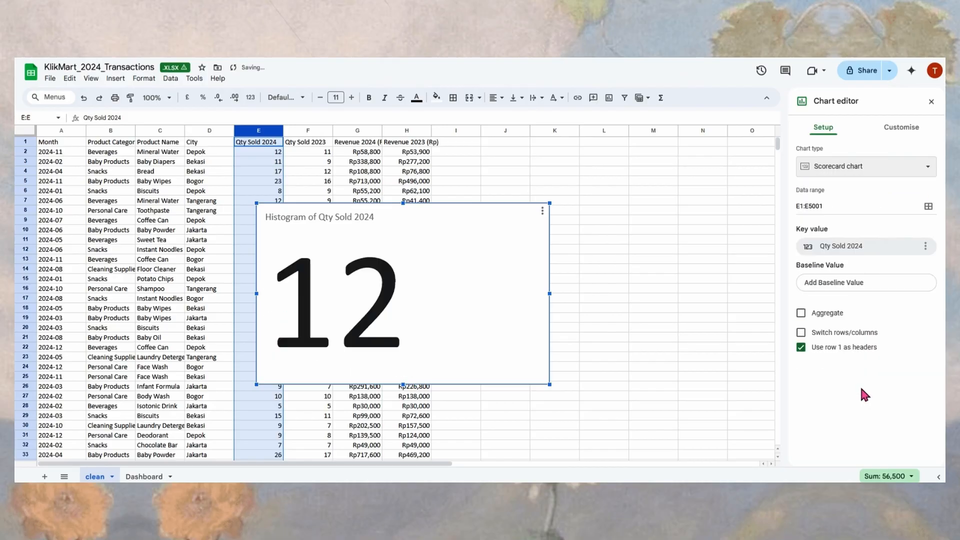
drag(461, 274, 639, 217)
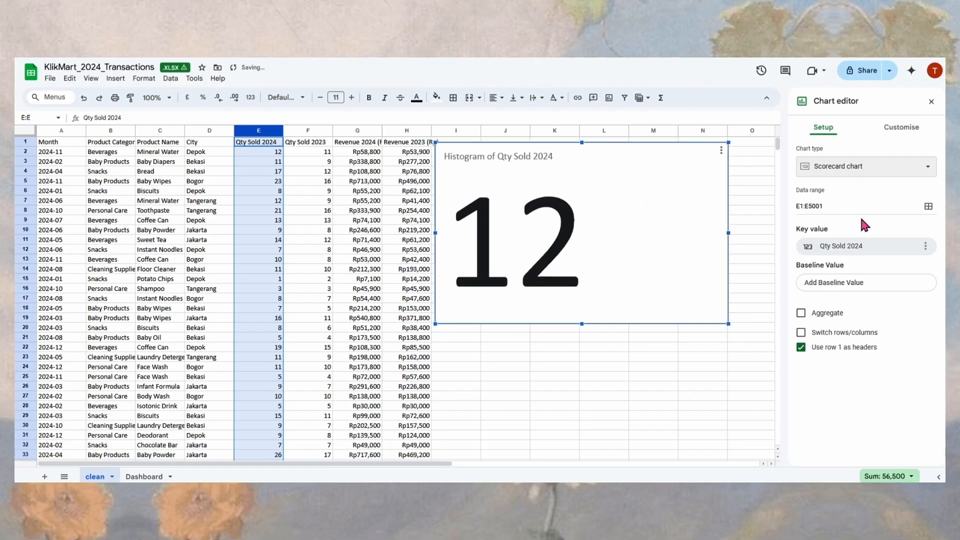
Step: Aggregate the scorecard's key value by Sum and add the Qty Sold 2023 column, clean!F:F, as its baseline value
click(820, 315)
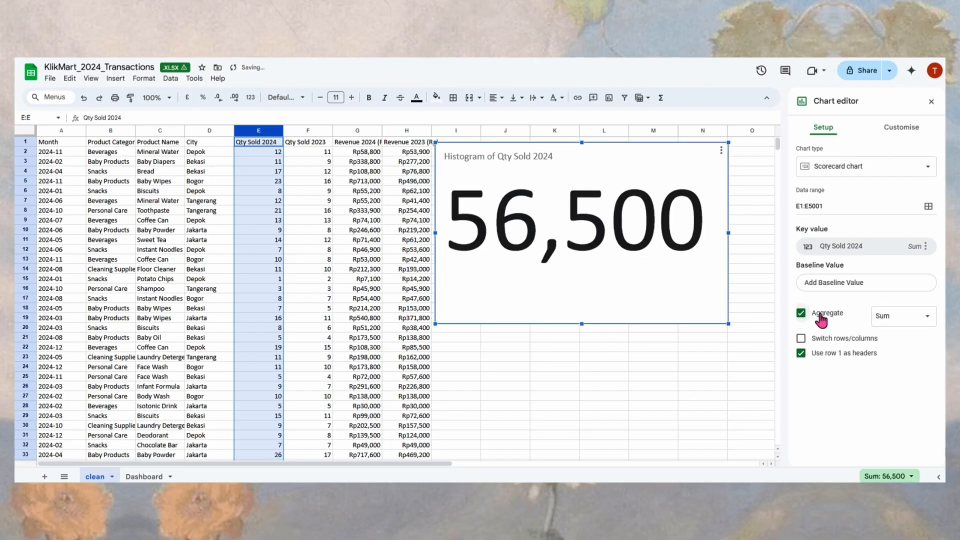
click(866, 284)
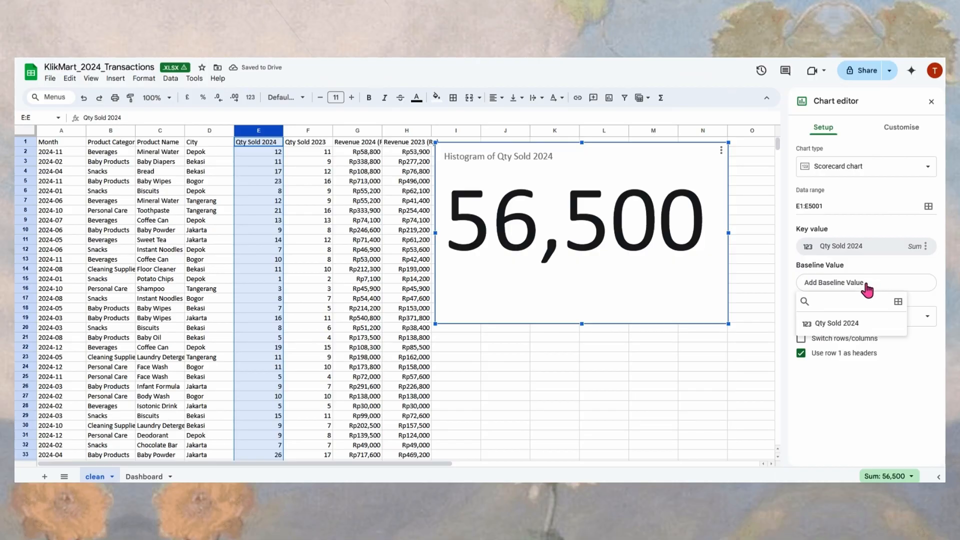
click(898, 303)
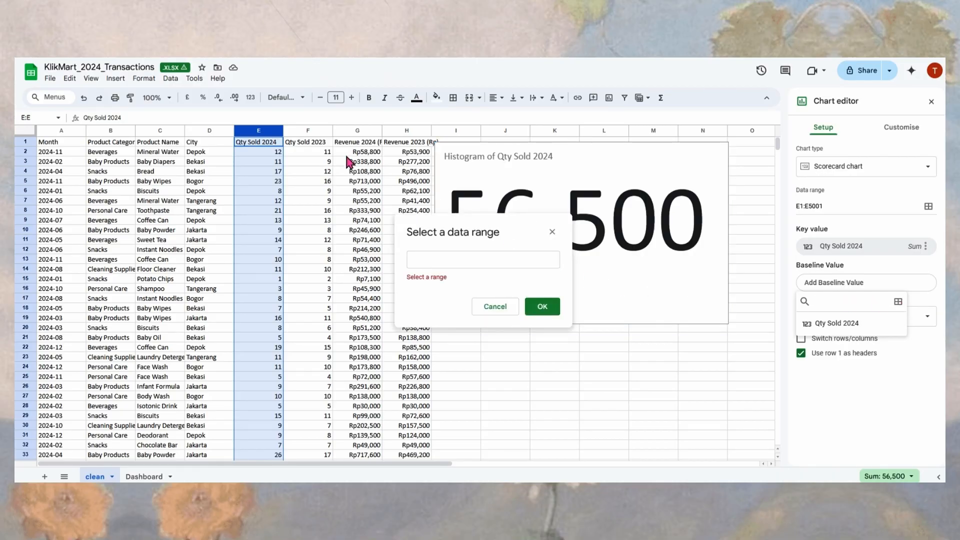
click(308, 131)
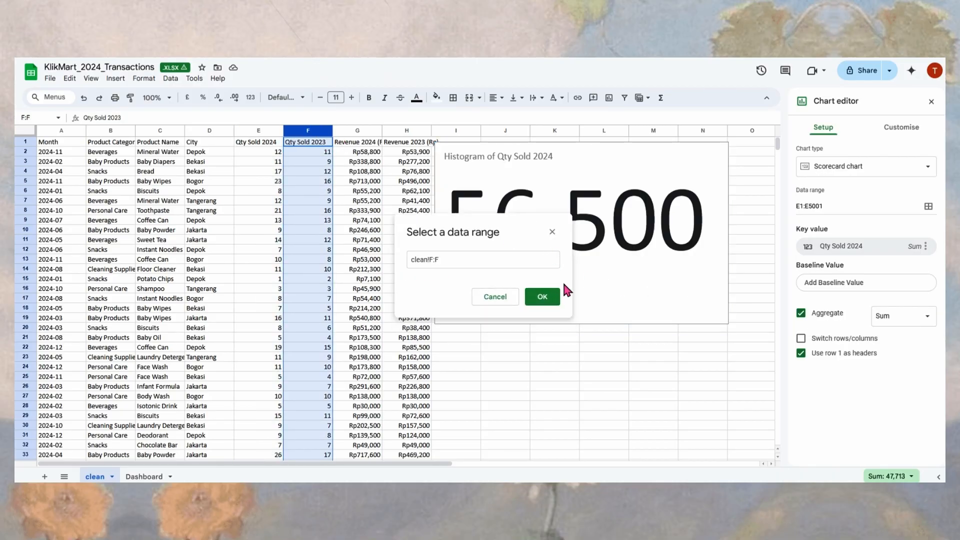
click(543, 298)
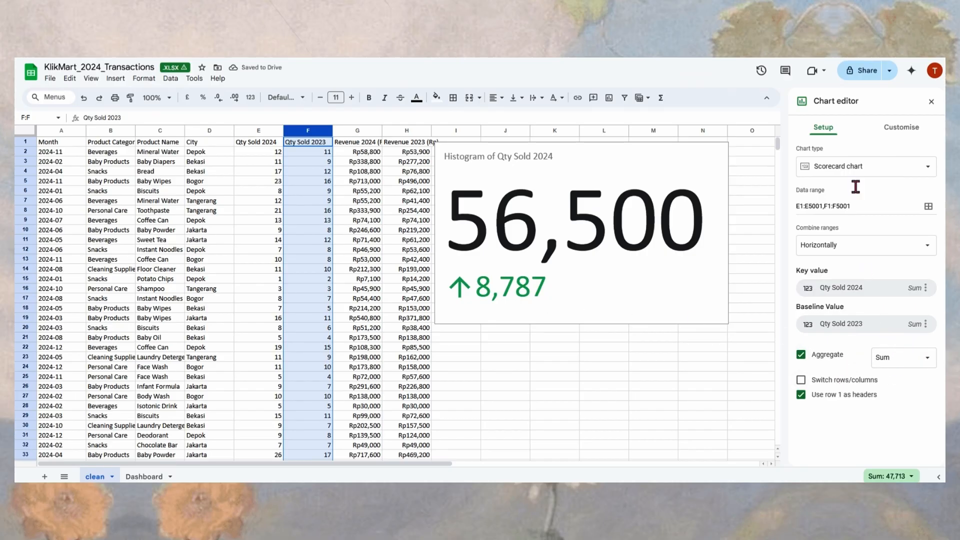
Step: Show the scorecard's baseline comparison to the key value as a percentage change
click(902, 131)
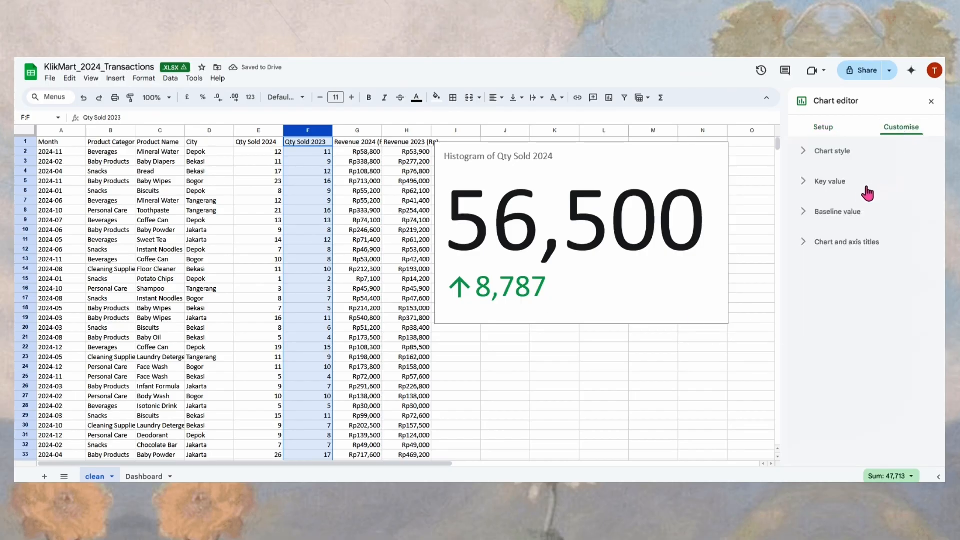
click(827, 181)
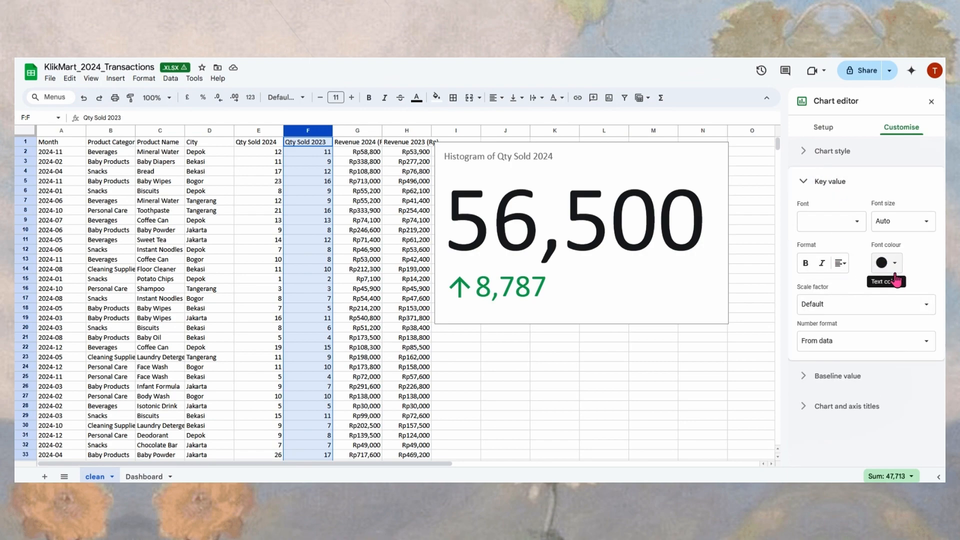
click(836, 183)
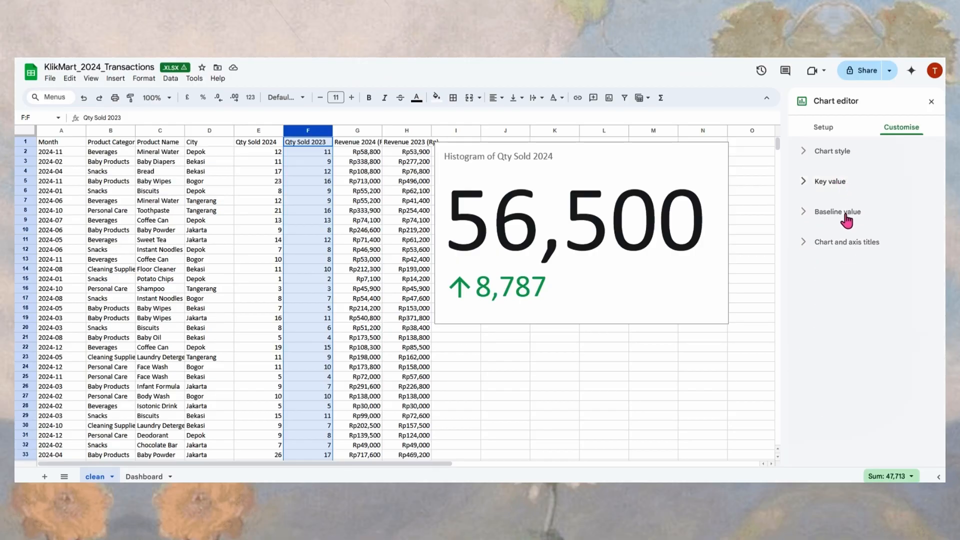
click(847, 219)
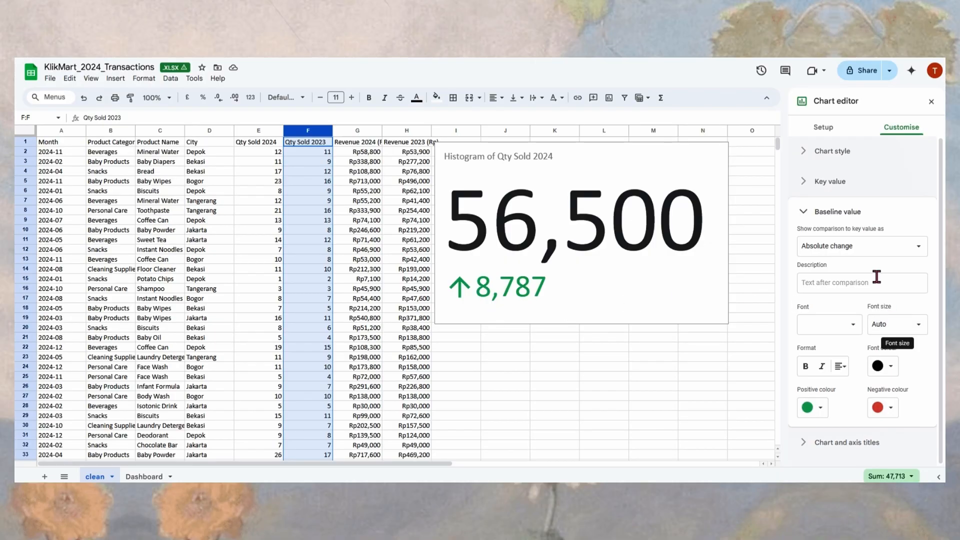
click(860, 245)
click(854, 228)
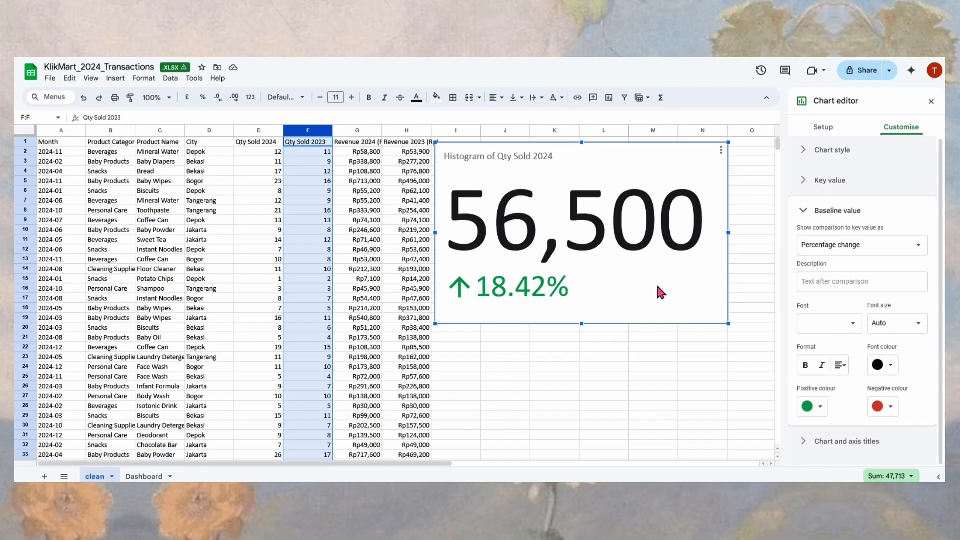
Step: Set the scorecard's background colour to the custom hex value #b0e0e6
click(796, 185)
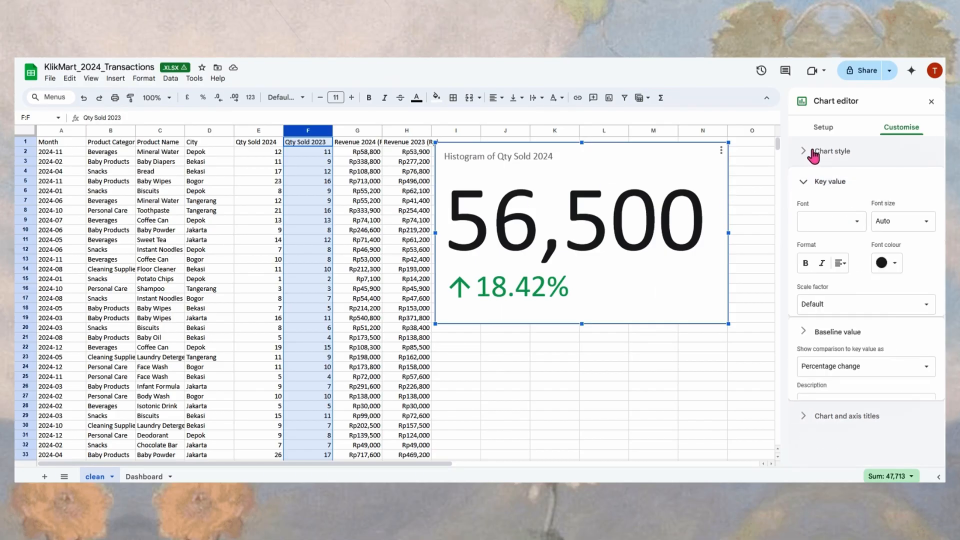
click(814, 153)
click(820, 191)
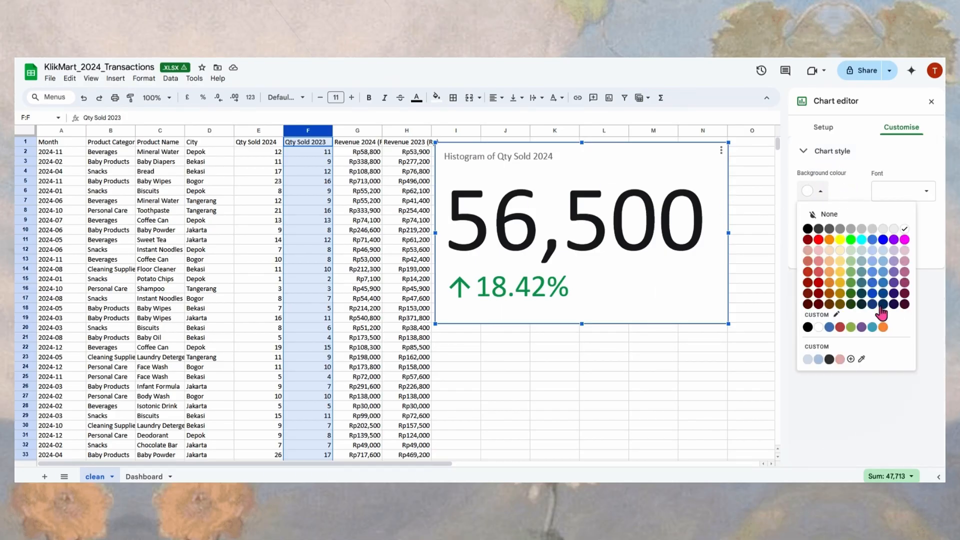
click(851, 359)
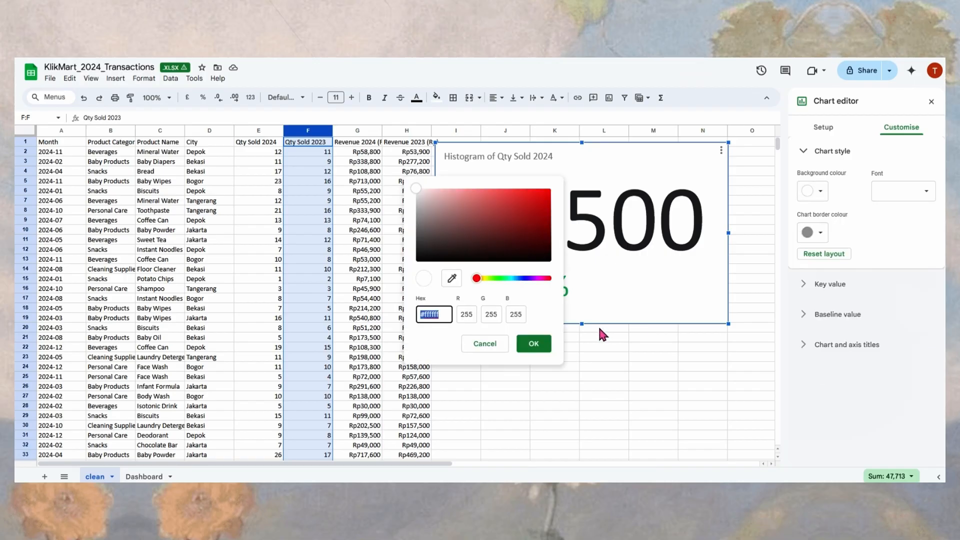
text(#b0e03)
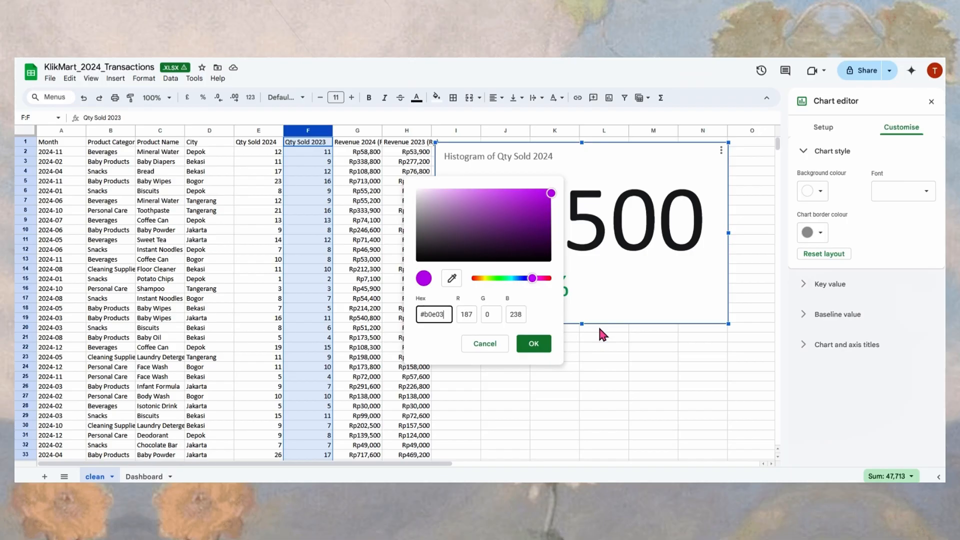
key(BackSpace)
text(e6)
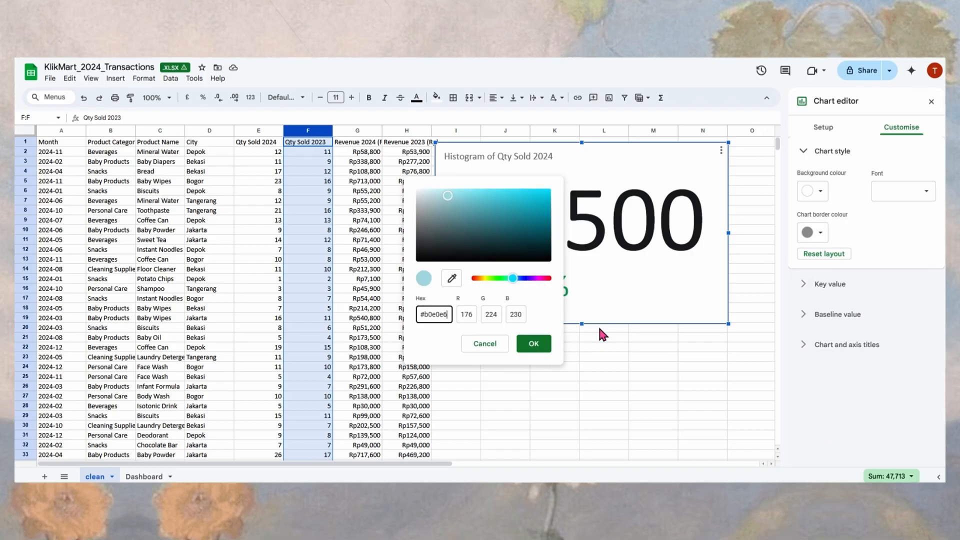
click(532, 344)
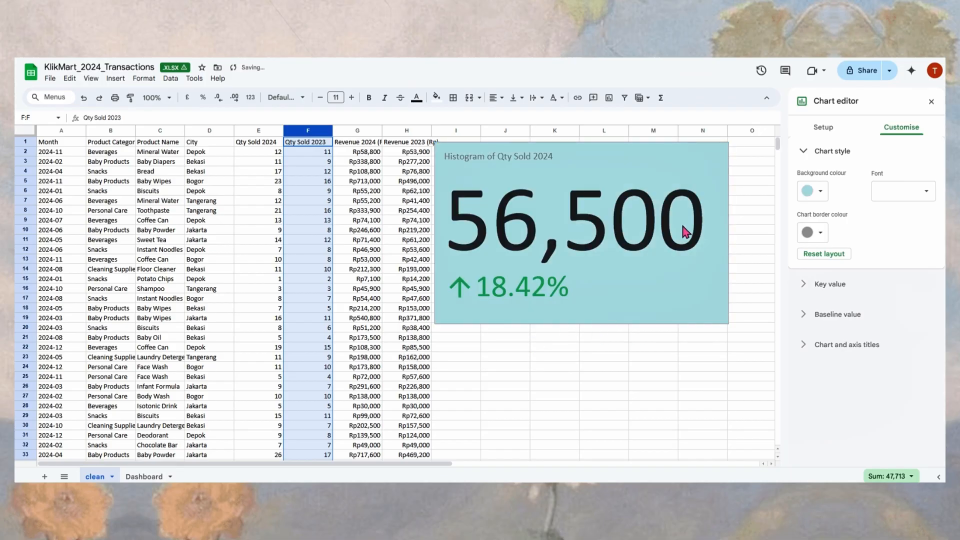
Step: Bold and centre the scorecard's key value, and shrink the chart to about columns I to L and rows 1 to 11
drag(582, 325, 576, 243)
click(824, 127)
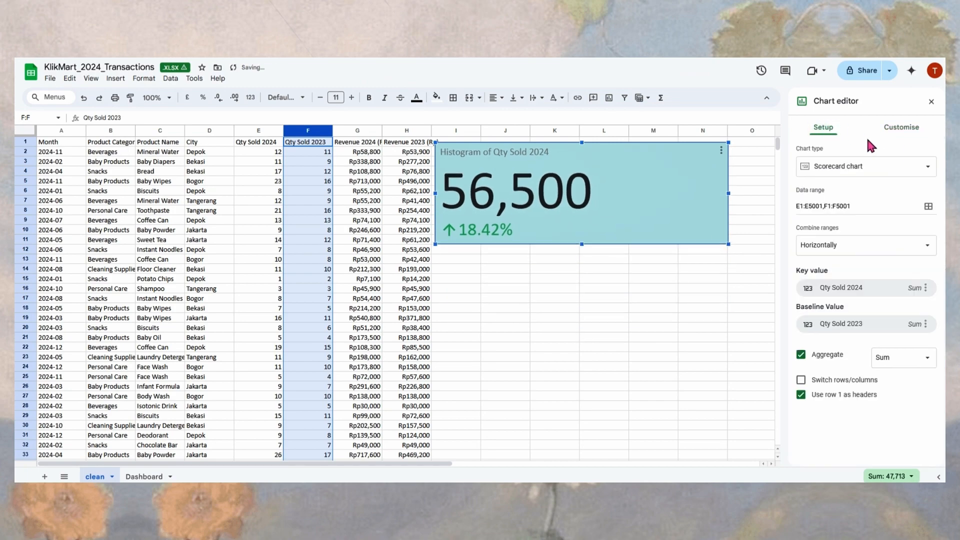
click(893, 131)
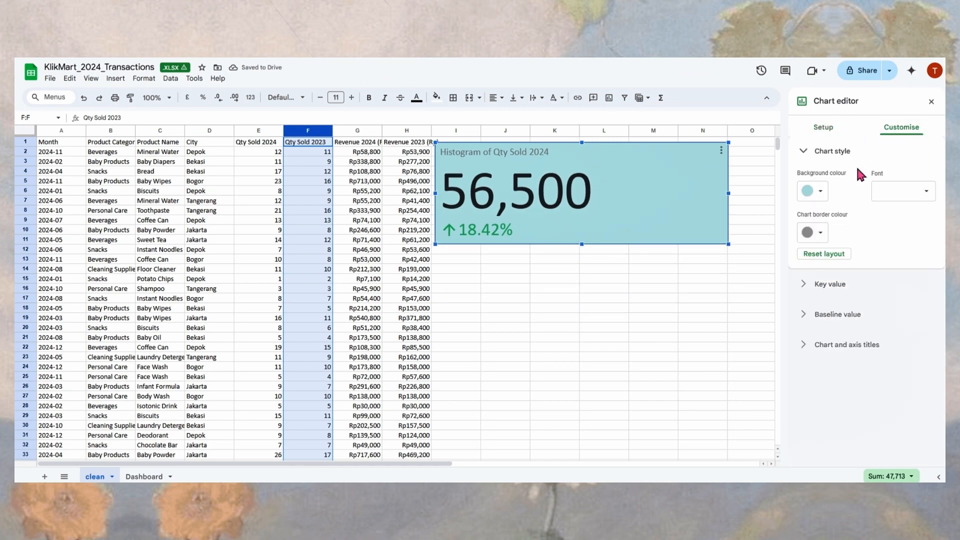
click(814, 151)
click(811, 182)
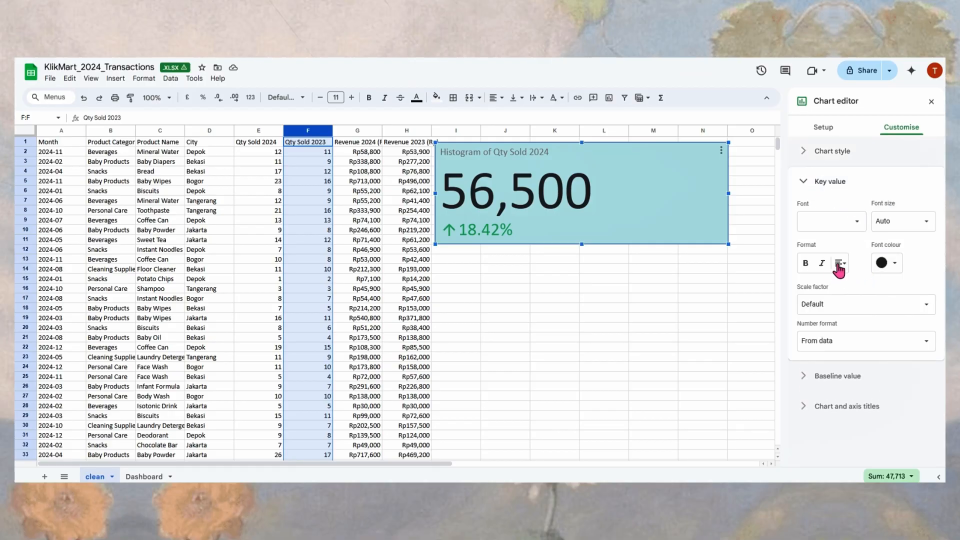
click(806, 264)
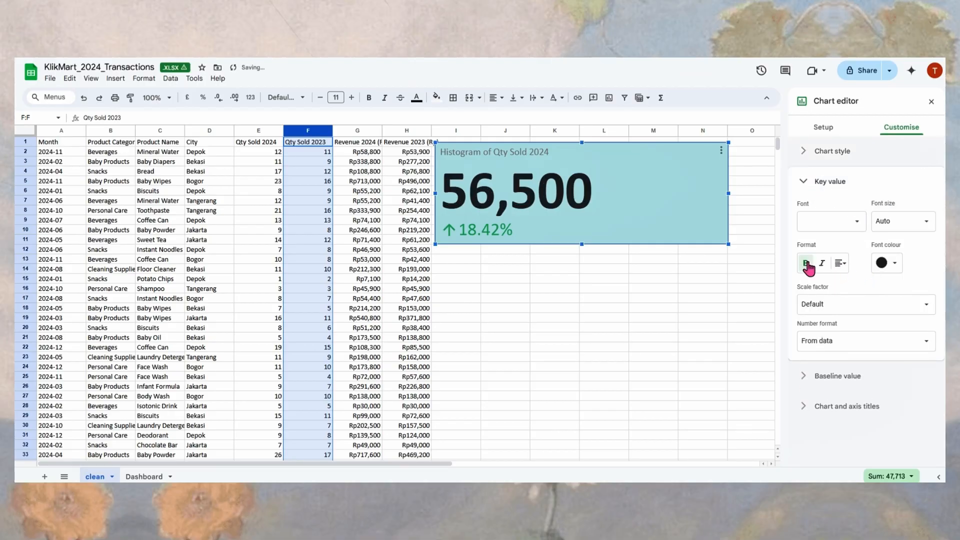
click(843, 272)
click(849, 278)
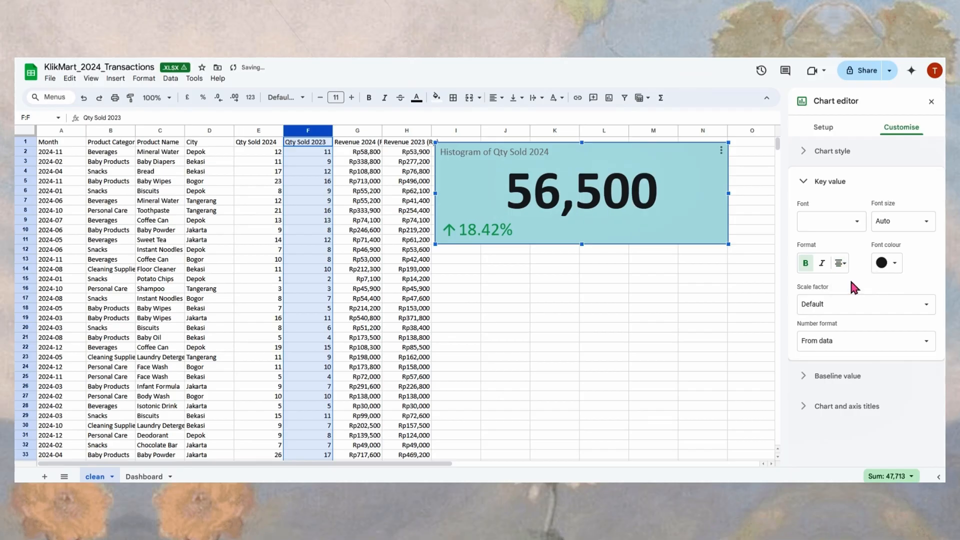
drag(730, 192, 605, 193)
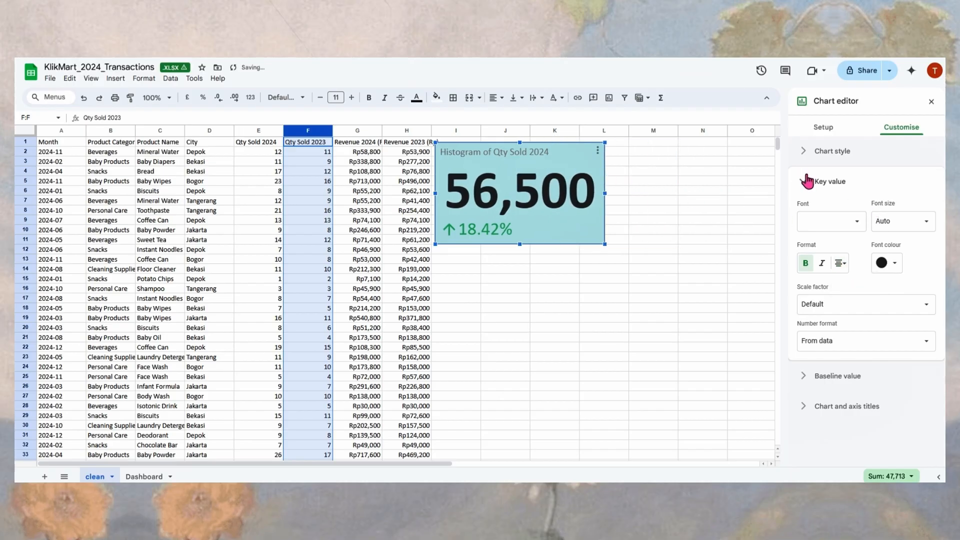
Step: Centre the scorecard's baseline value and add the description "vs. 2023" after the comparison
click(807, 181)
click(834, 212)
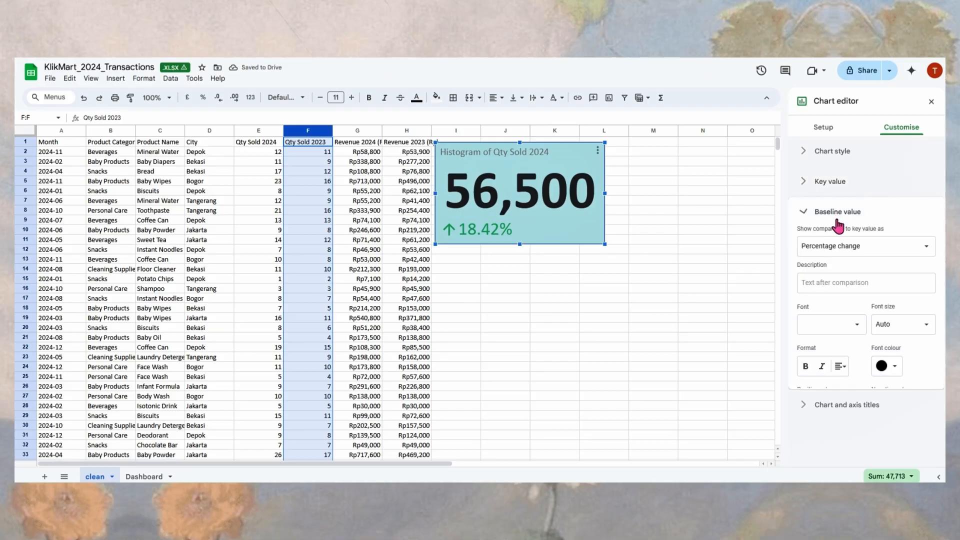
click(840, 366)
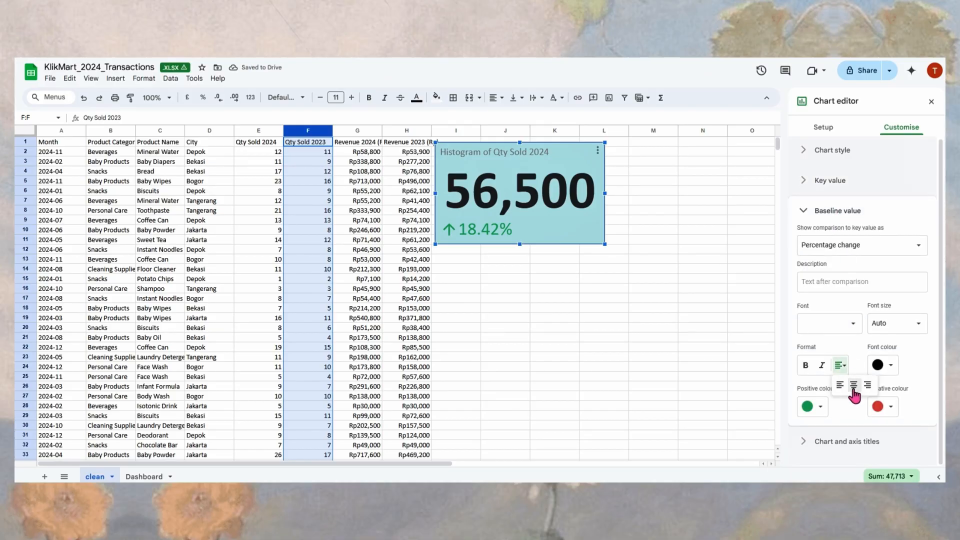
click(850, 392)
click(838, 280)
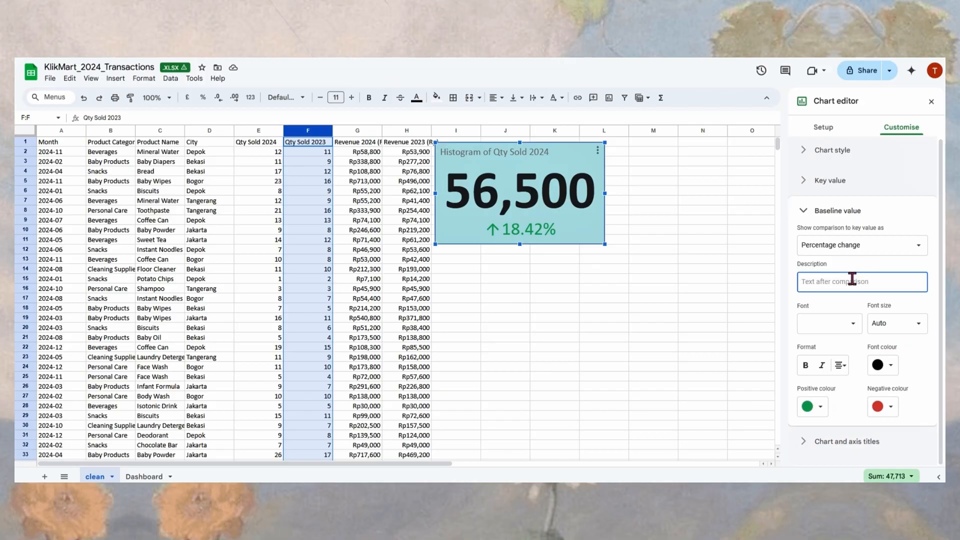
text(vs)
text(  2)
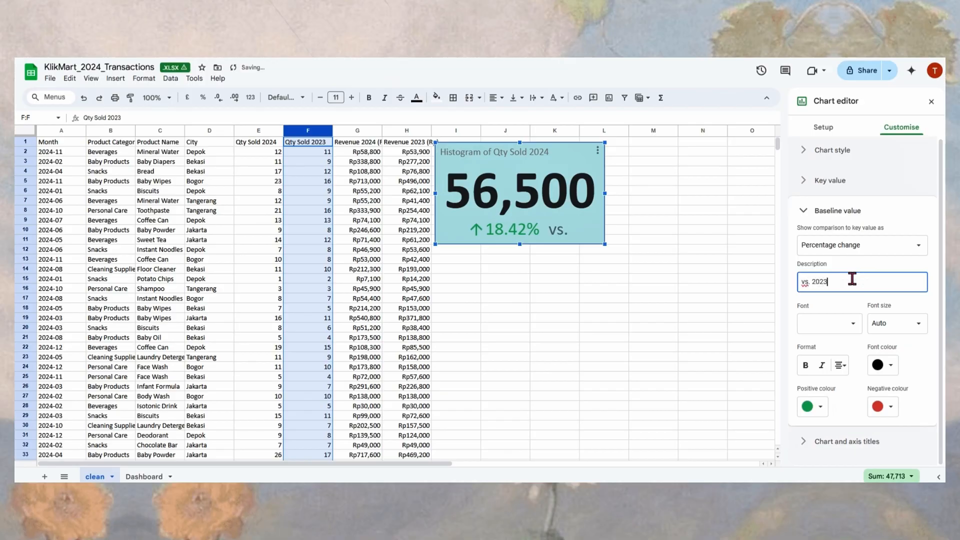
click(846, 301)
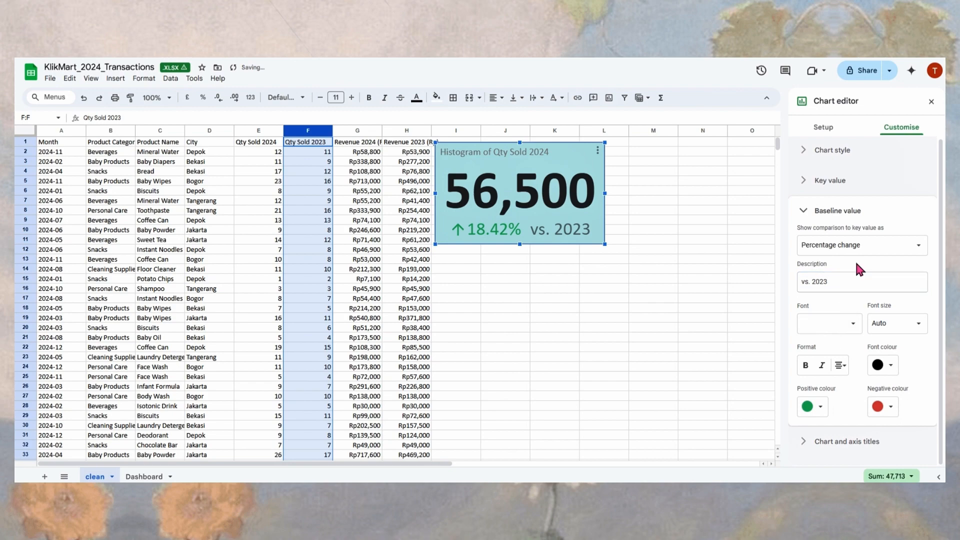
click(817, 210)
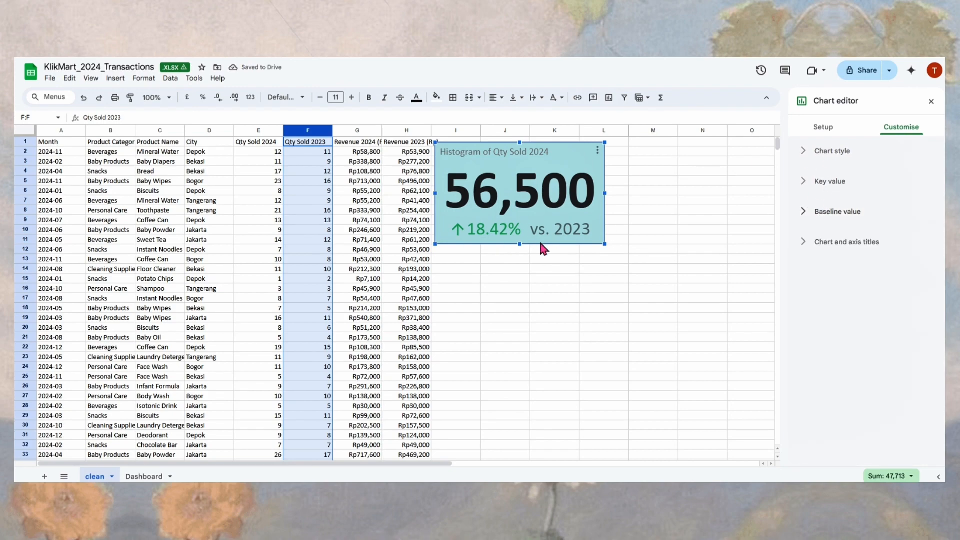
Step: Change the scorecard's chart title to "Quantity Sold 2024" and make it bold and centred
click(835, 153)
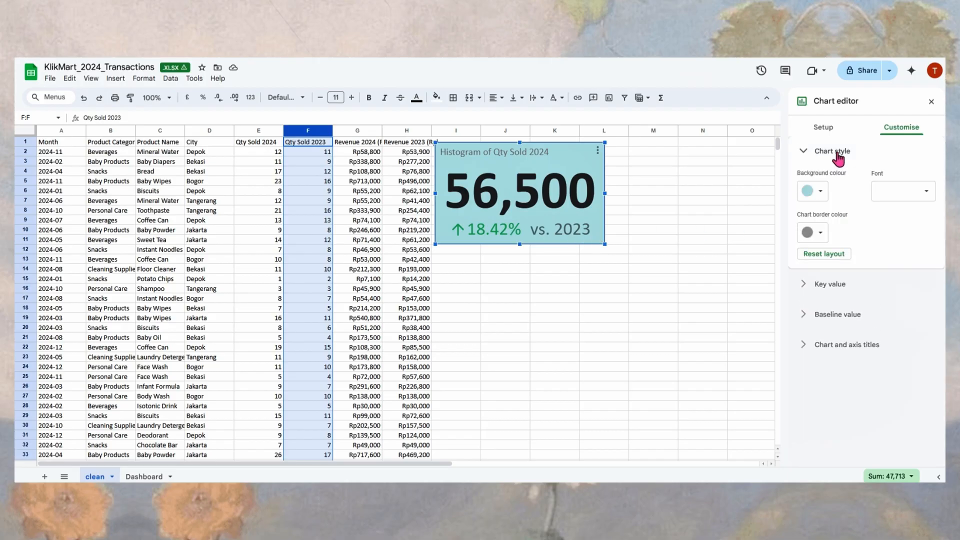
click(839, 158)
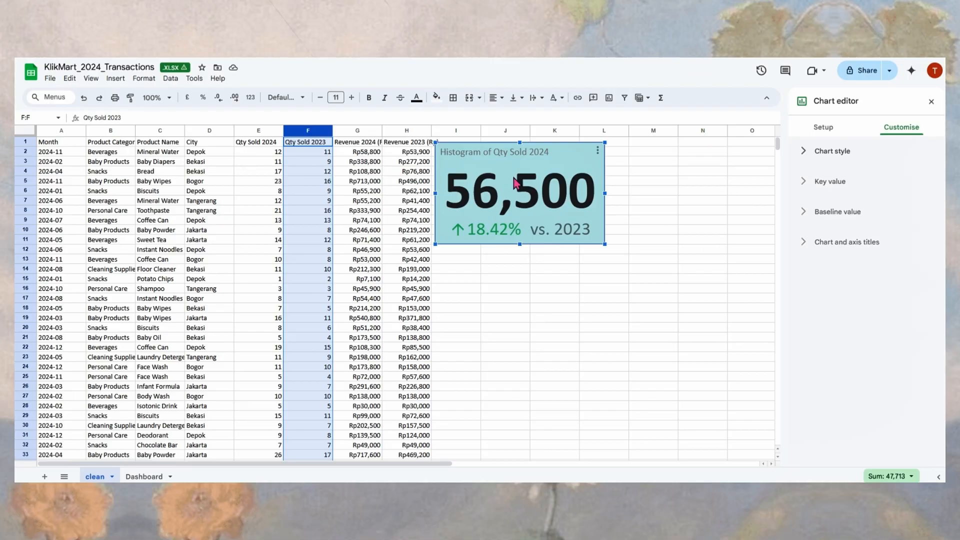
click(846, 244)
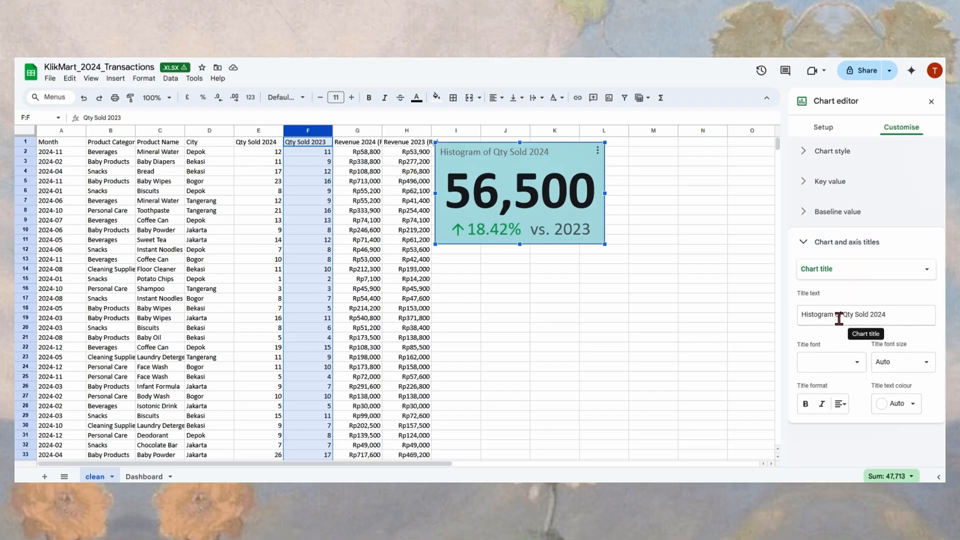
click(840, 315)
text(Q)
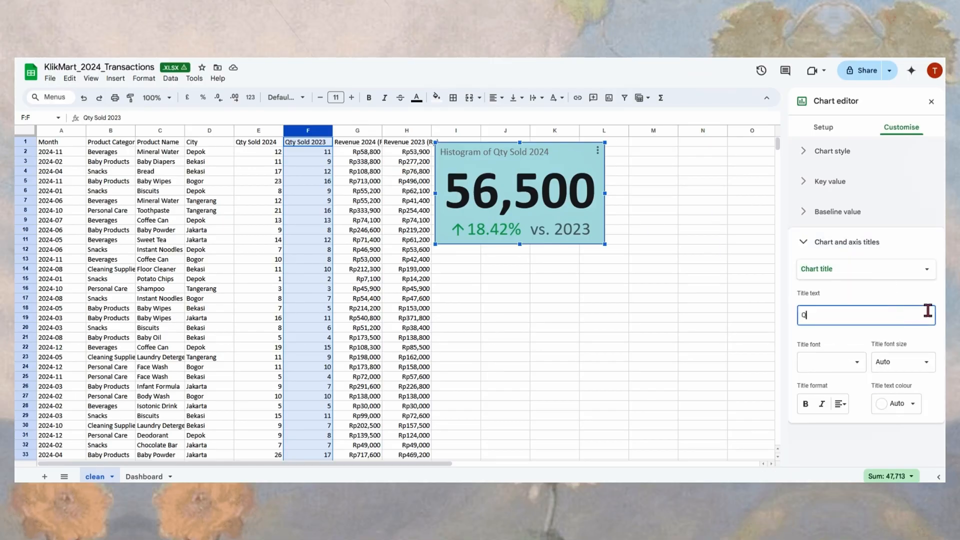
text(uantity Sold 2024)
click(807, 405)
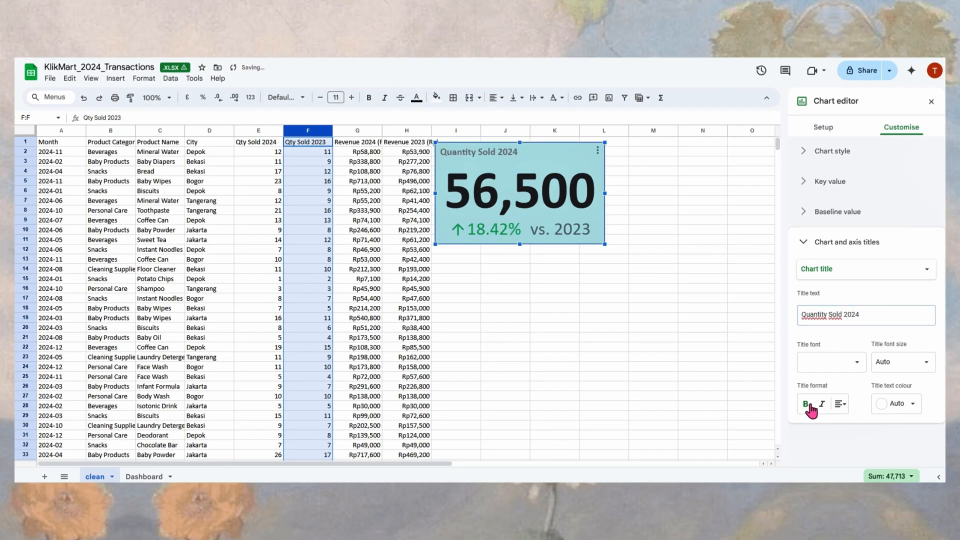
click(840, 404)
click(855, 429)
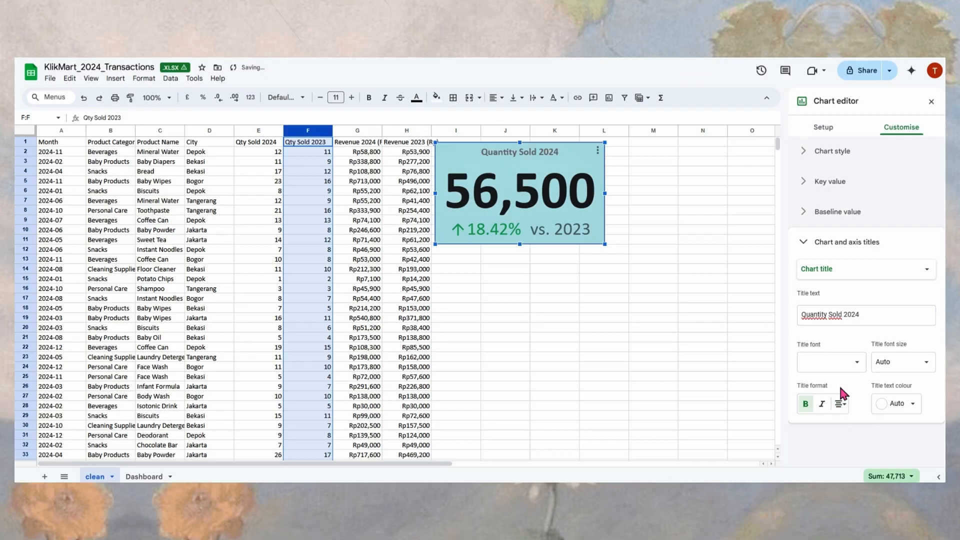
Step: Set the scorecard's title font size to 30
click(900, 362)
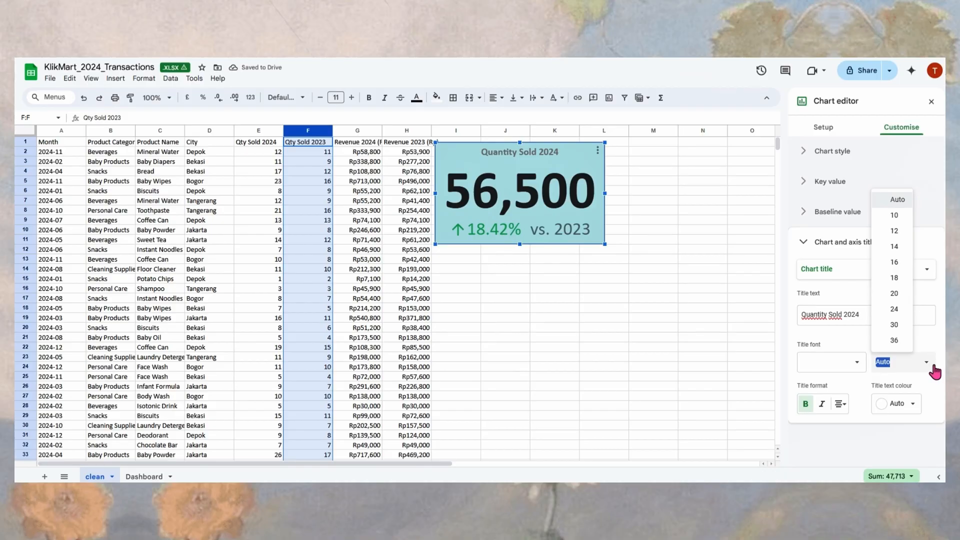
click(900, 294)
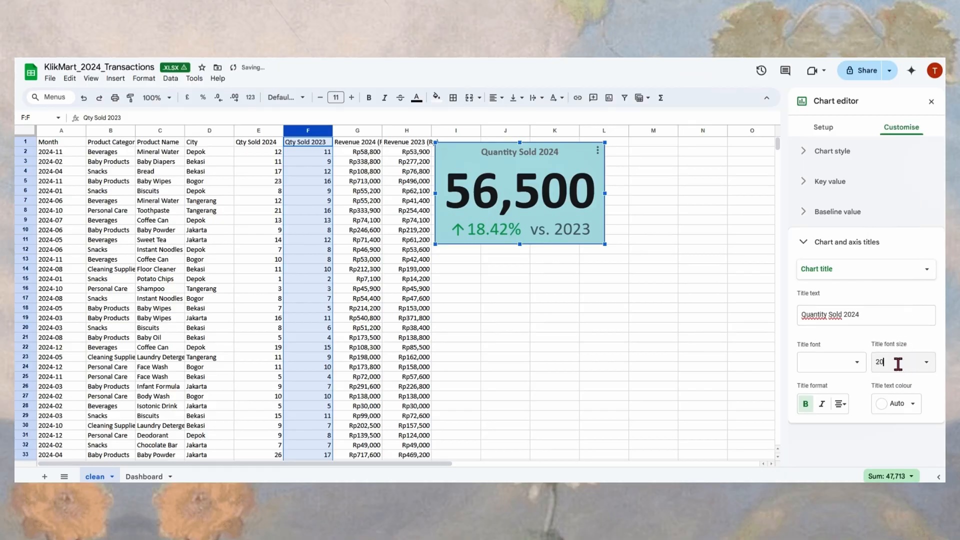
click(927, 362)
click(899, 325)
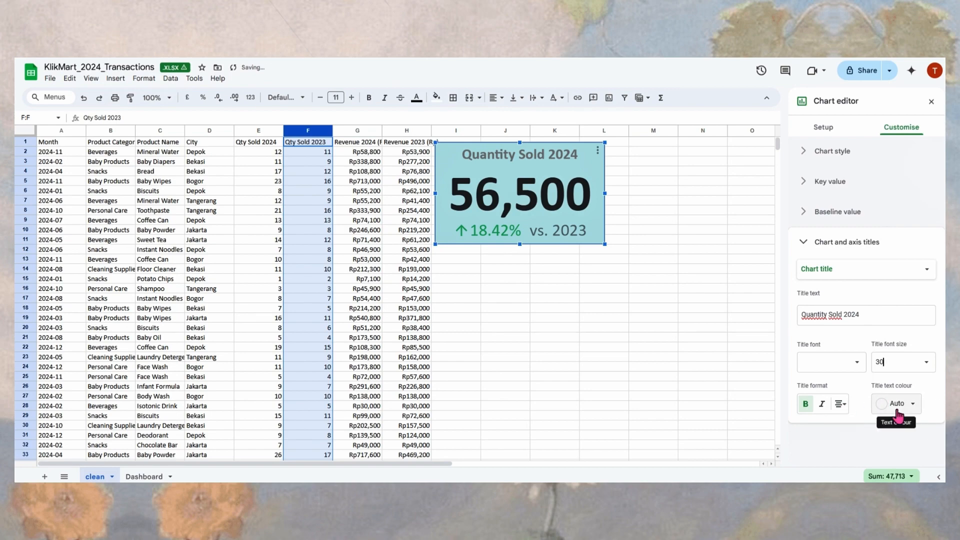
click(531, 163)
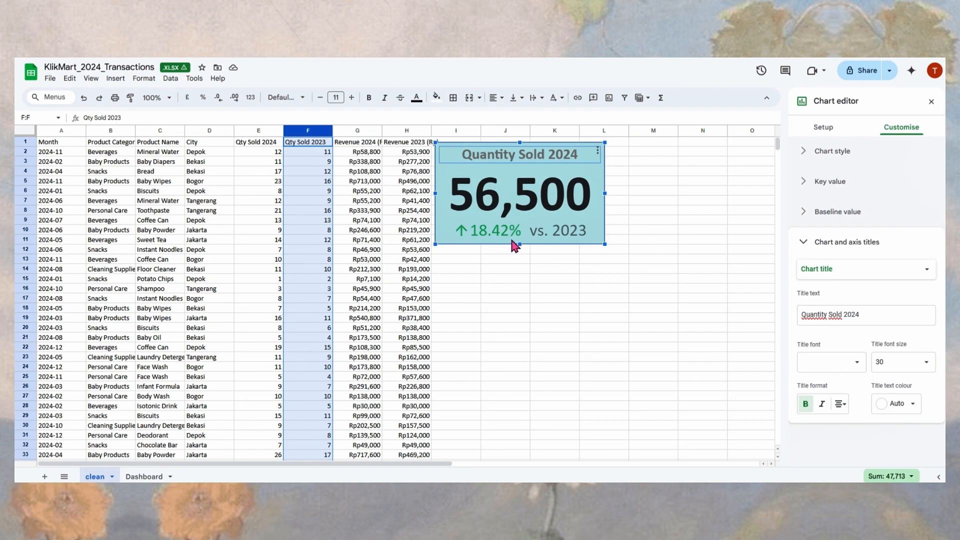
Step: Shrink the scorecard further to about columns I to K and rows 1 to 8, and close its editor
drag(518, 243, 519, 219)
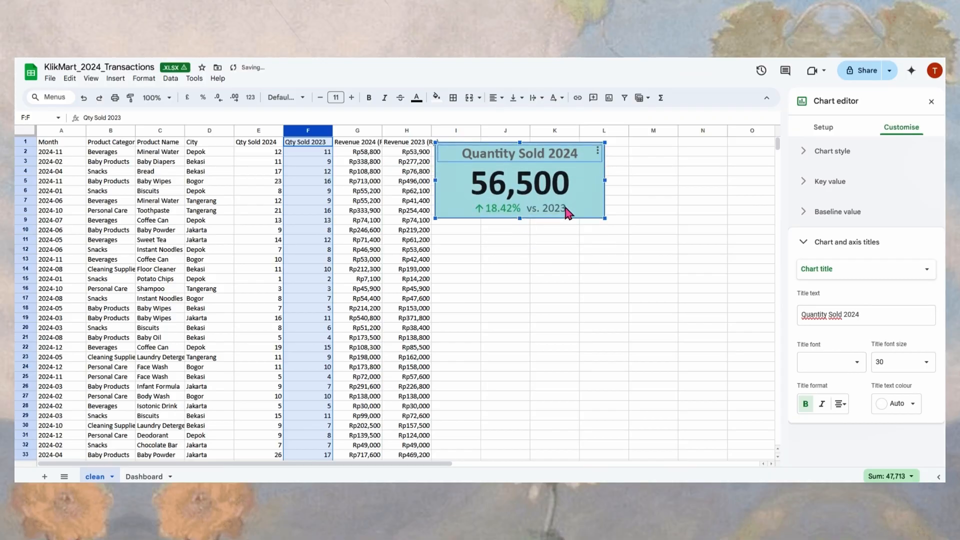
drag(606, 182, 584, 182)
click(572, 229)
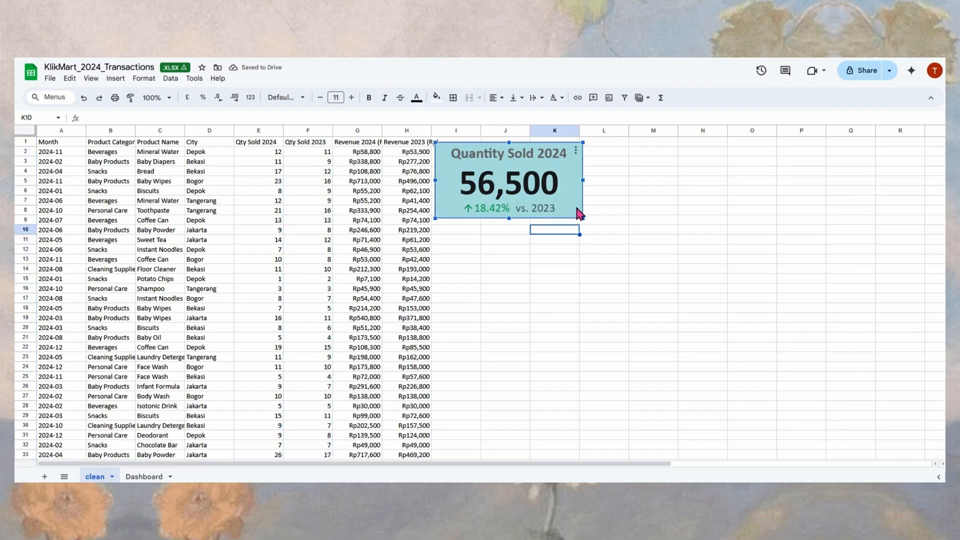
Step: Set the Quantity Sold 2024 scorecard's border colour to the custom light teal matching its background, and close the editor
click(638, 228)
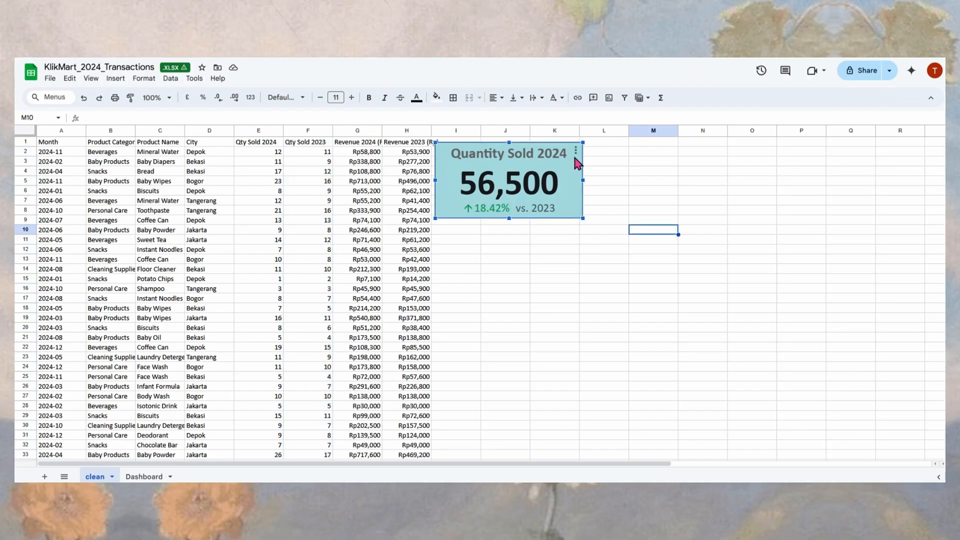
click(575, 151)
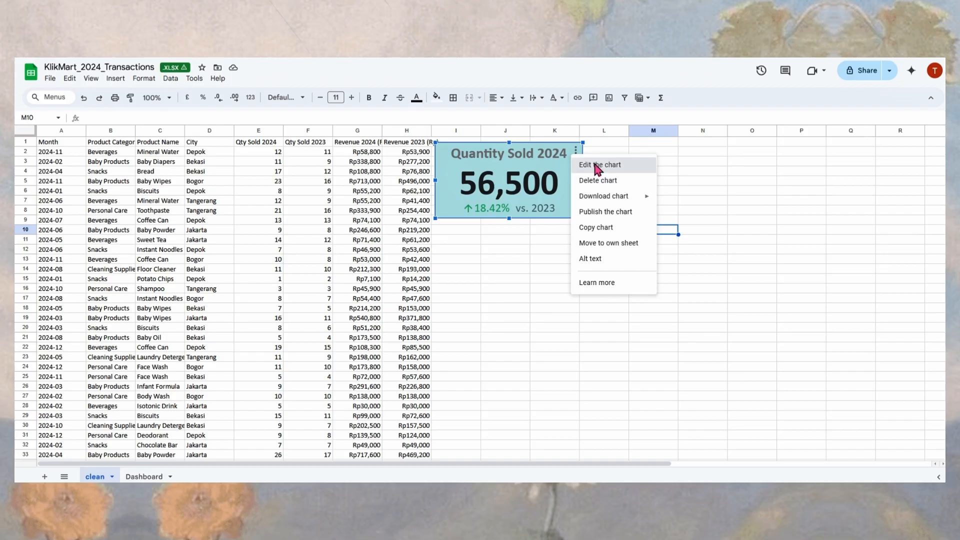
click(595, 168)
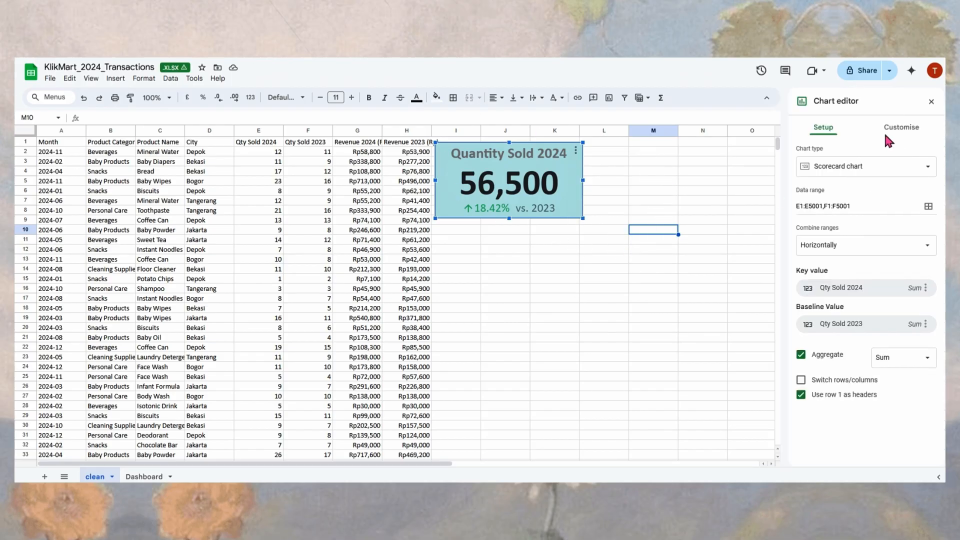
click(913, 131)
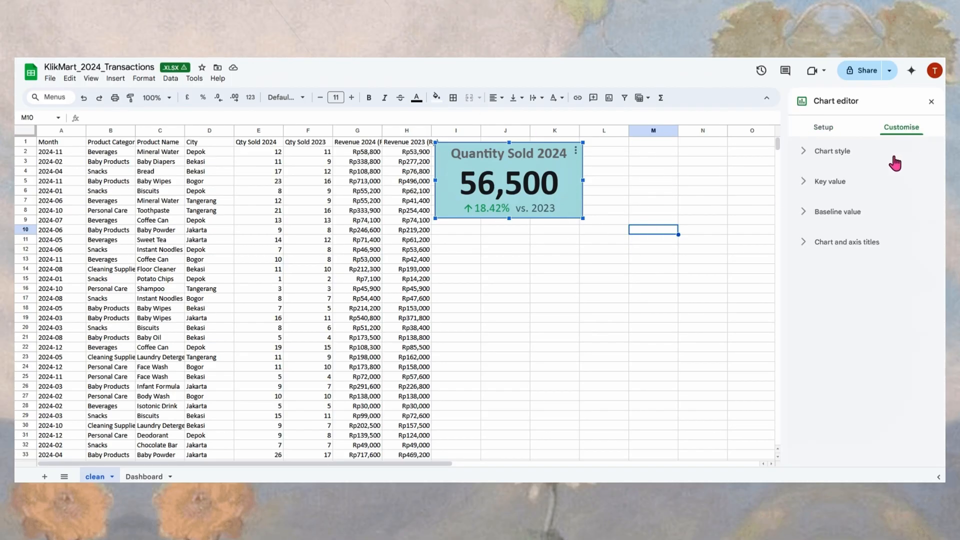
click(845, 155)
click(815, 234)
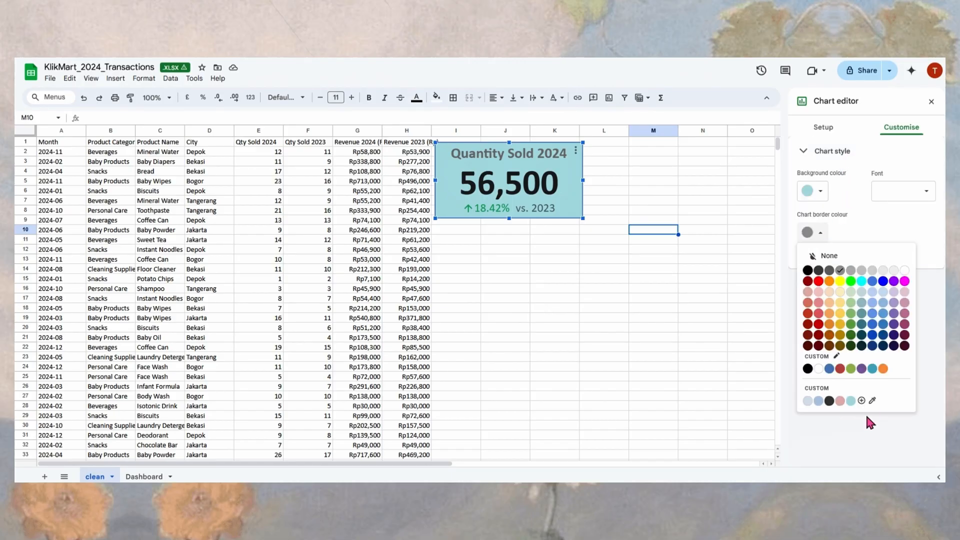
click(850, 402)
click(608, 267)
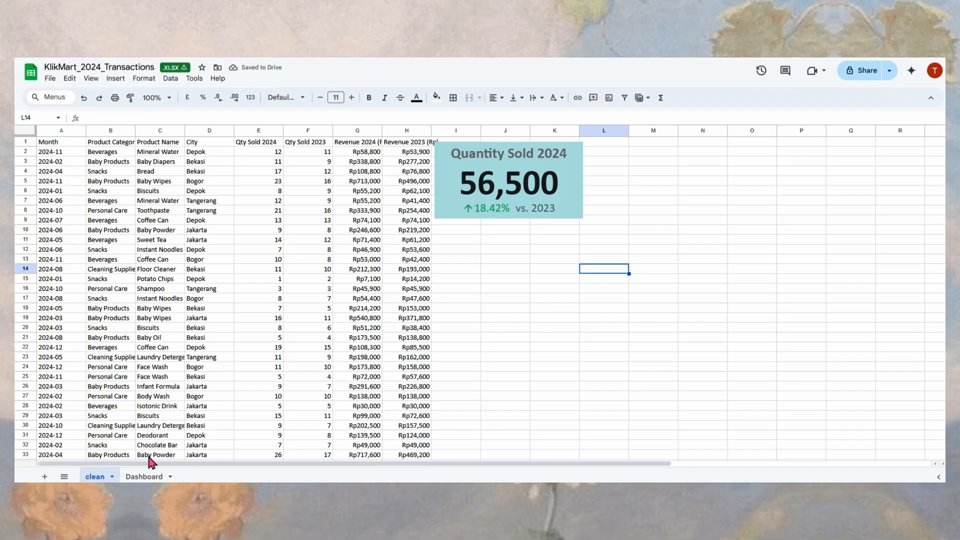
Step: Place a copy of the scorecard on the Dashboard sheet under the title and shrink it to about columns B to D, rows 4 to 9
click(150, 477)
key(ctrl+v)
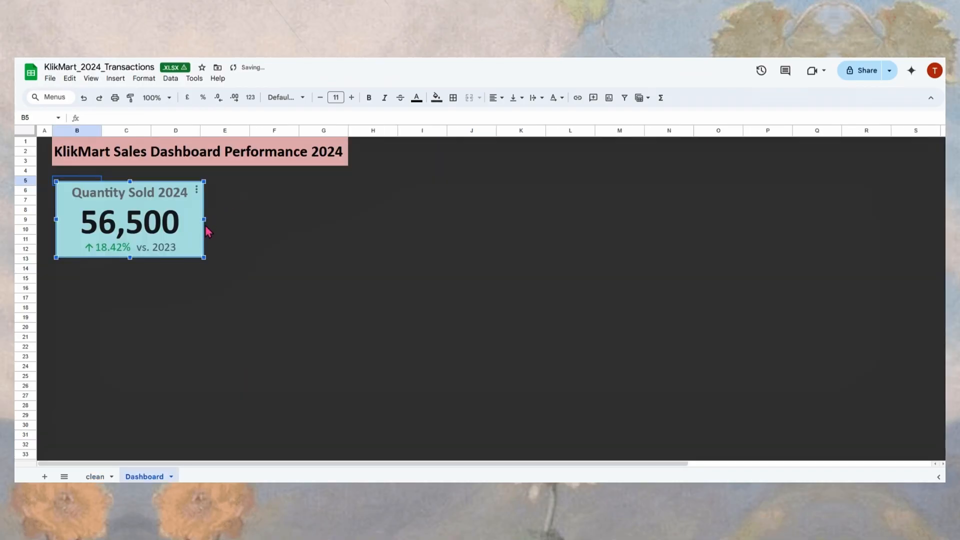
drag(183, 253, 124, 242)
drag(200, 207, 195, 206)
drag(125, 243, 126, 225)
Step: Make the Dashboard scorecard's baseline value text bold
click(188, 180)
click(212, 194)
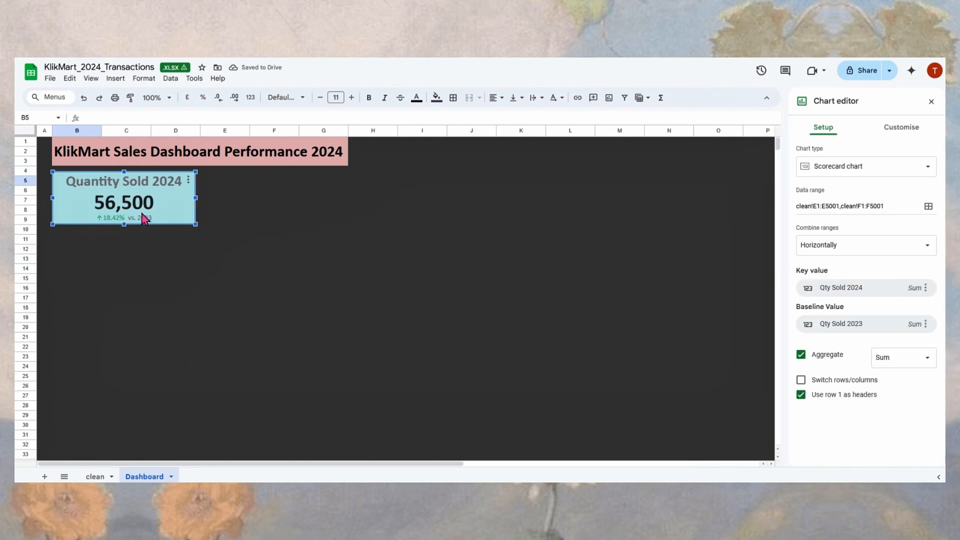
click(894, 130)
click(826, 213)
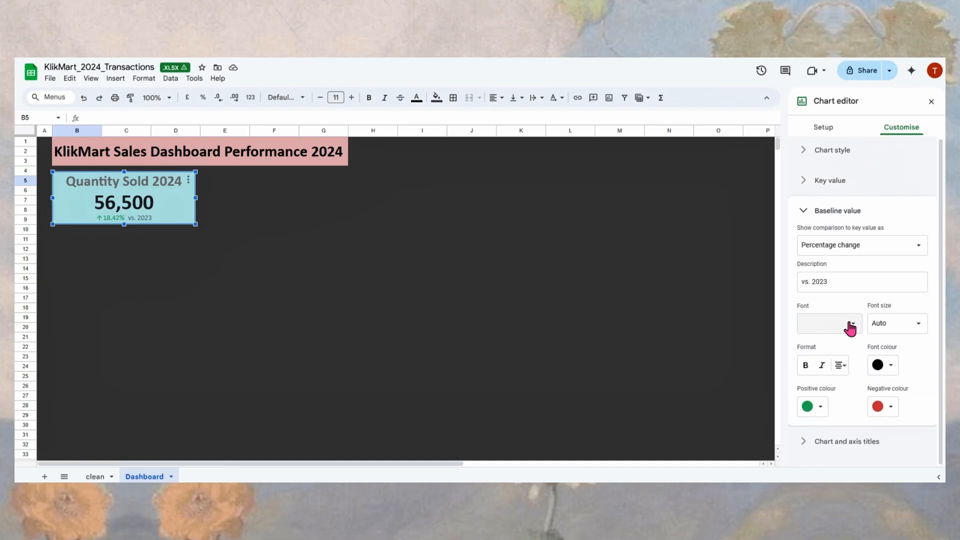
click(806, 367)
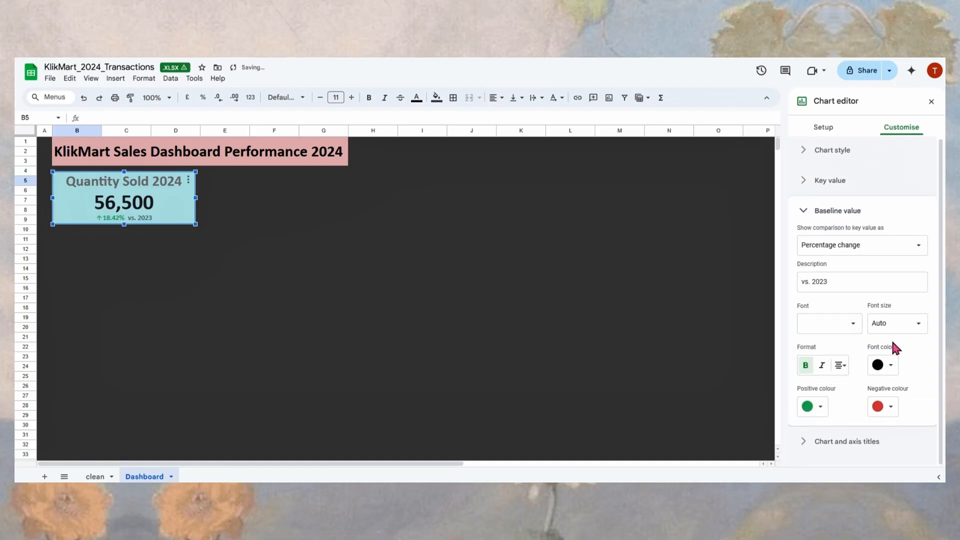
Step: Set the Dashboard scorecard's title font size to 20
click(818, 205)
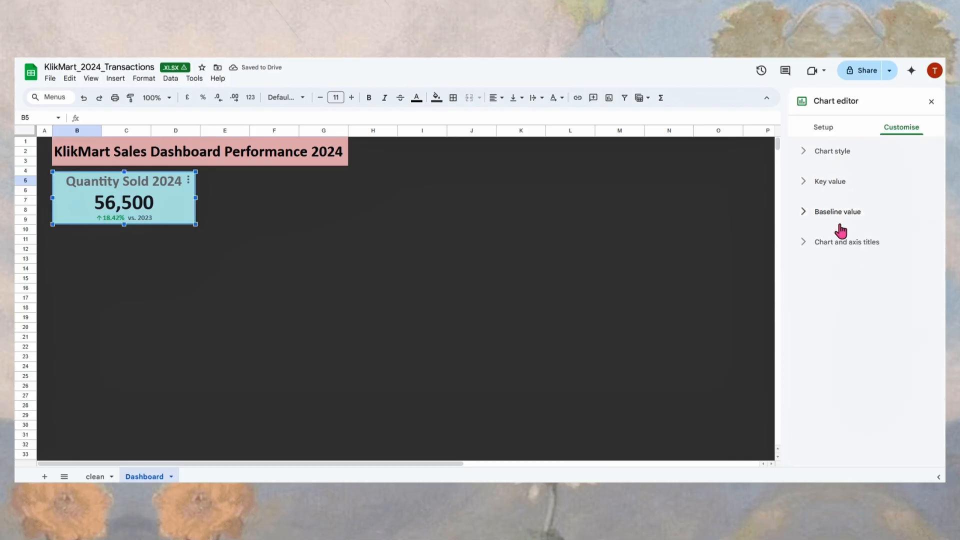
click(838, 245)
click(915, 364)
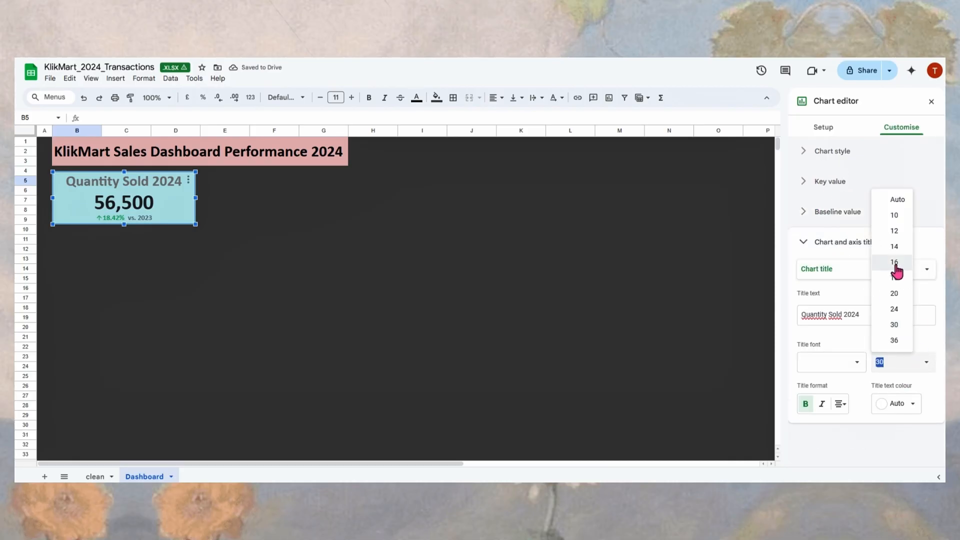
click(895, 294)
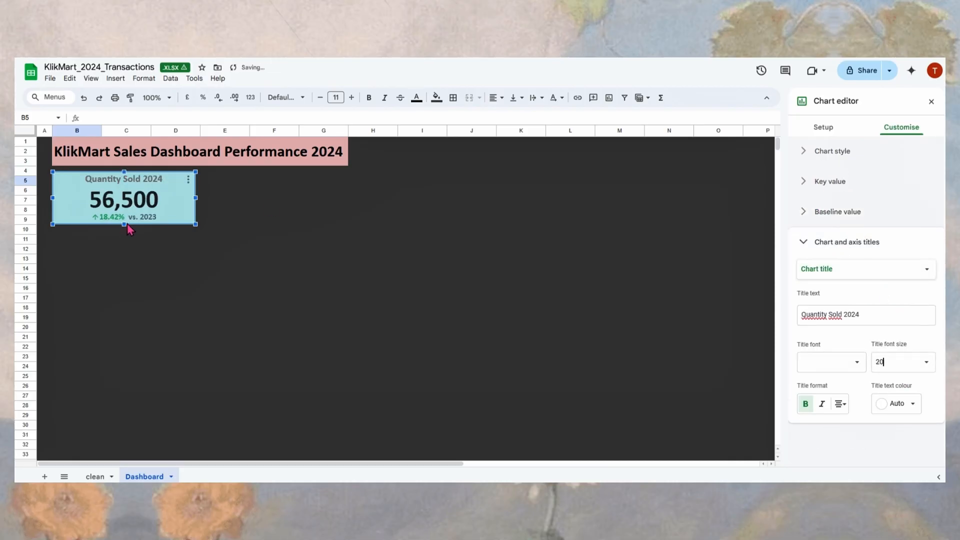
Step: Narrow the Dashboard scorecard so it ends about a third of the way into column D, and close its editor
drag(125, 224, 123, 225)
drag(195, 199, 166, 198)
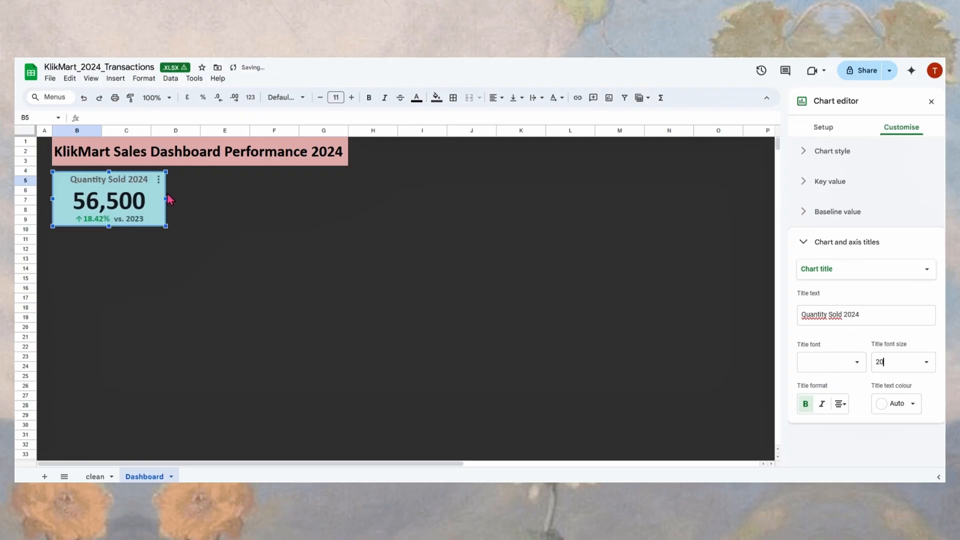
click(205, 206)
Step: Paste a second copy of the scorecard and place it beside the first, aligned at the same height under the title
click(153, 230)
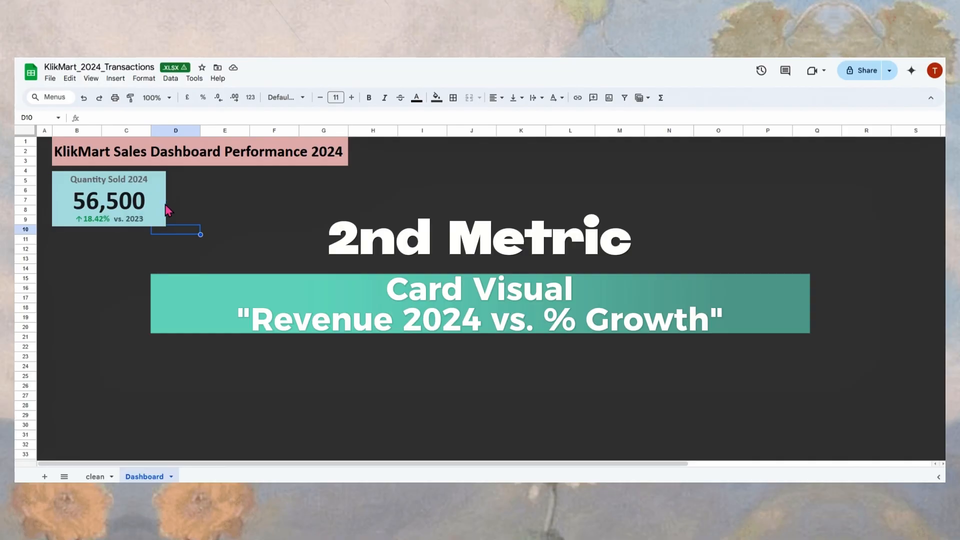
key(ctrl+v)
drag(271, 260, 287, 187)
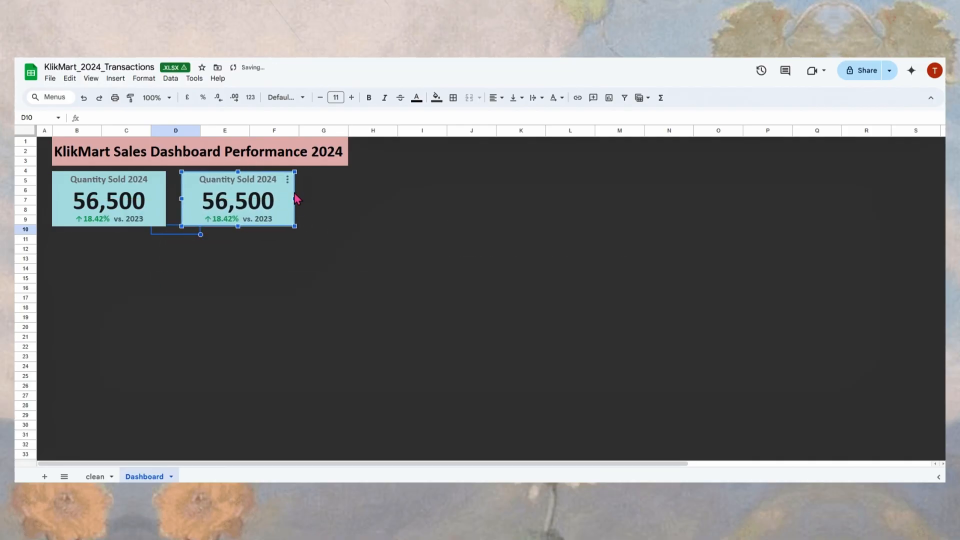
Step: Open the data setup of the duplicated scorecard for editing
click(287, 180)
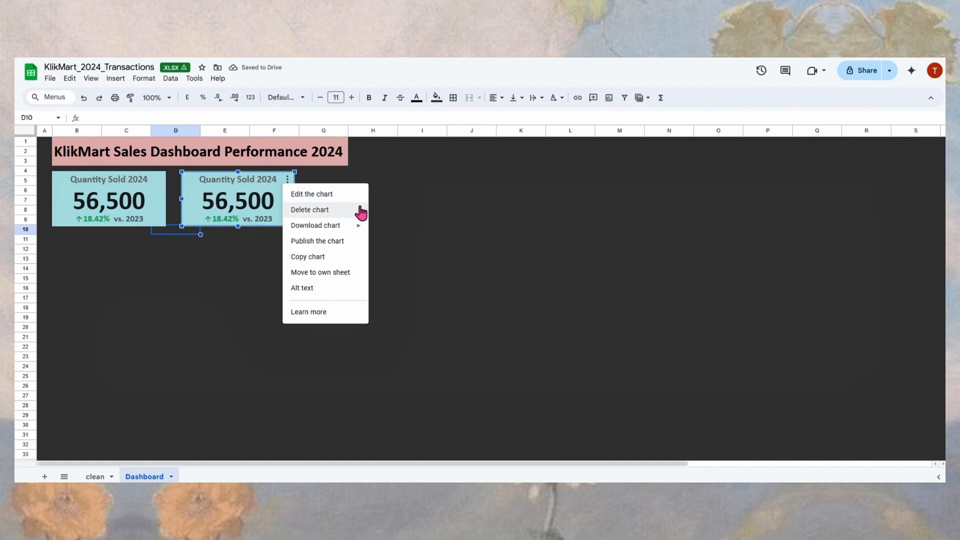
click(344, 196)
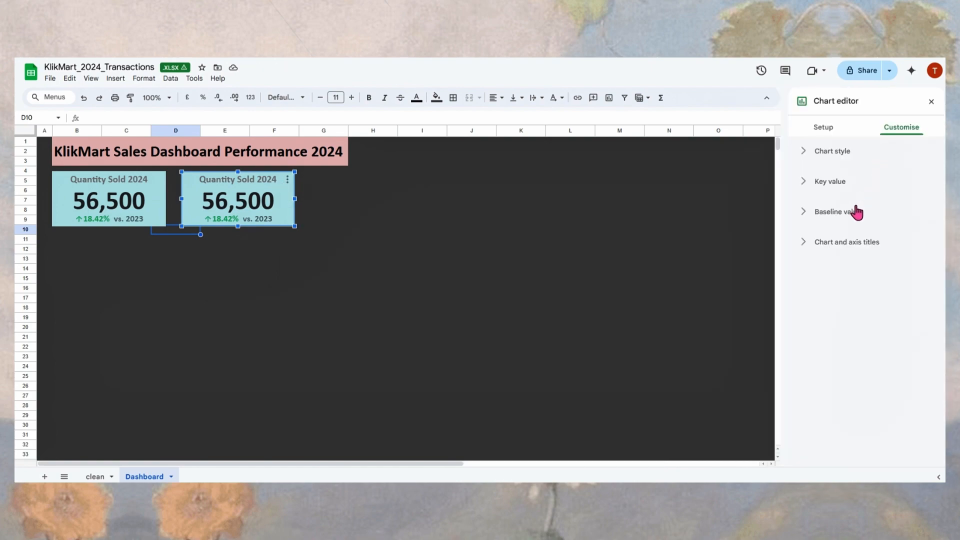
click(824, 129)
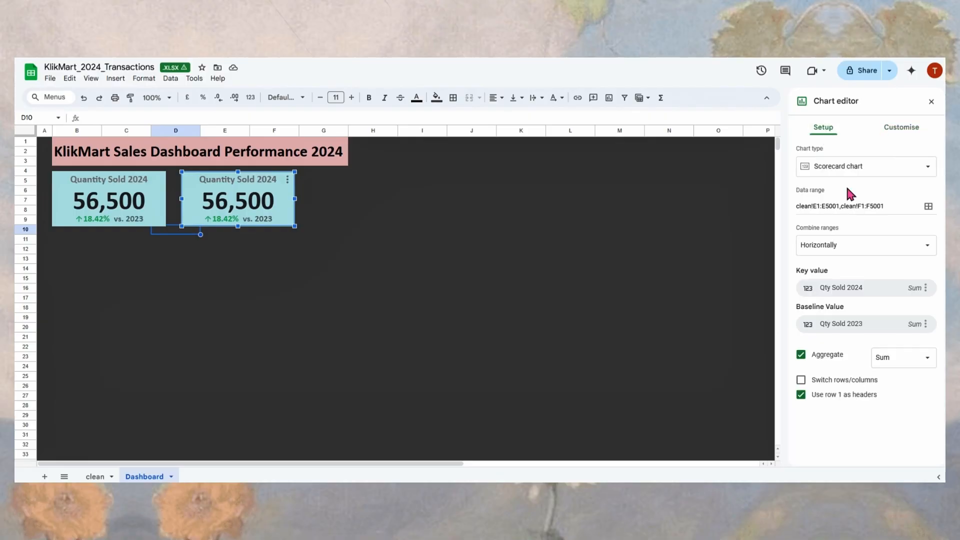
click(849, 290)
click(843, 328)
click(926, 288)
click(866, 282)
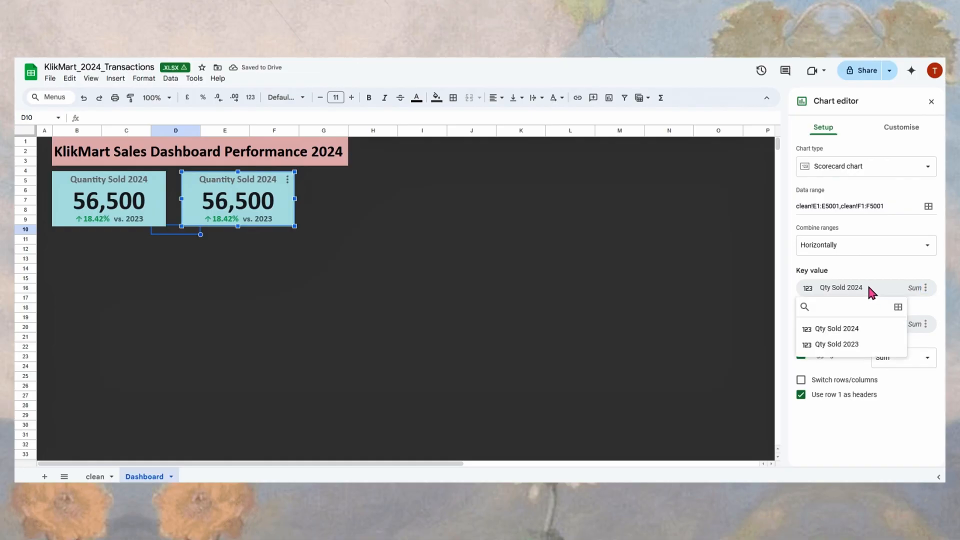
click(868, 331)
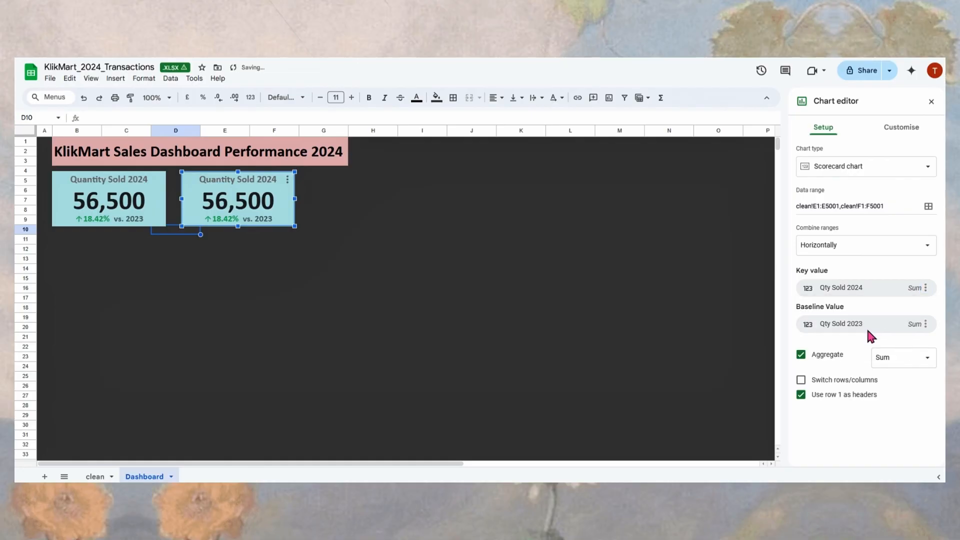
Step: Remove the Qty Sold 2024 and Qty Sold 2023 series from the duplicated scorecard
click(925, 289)
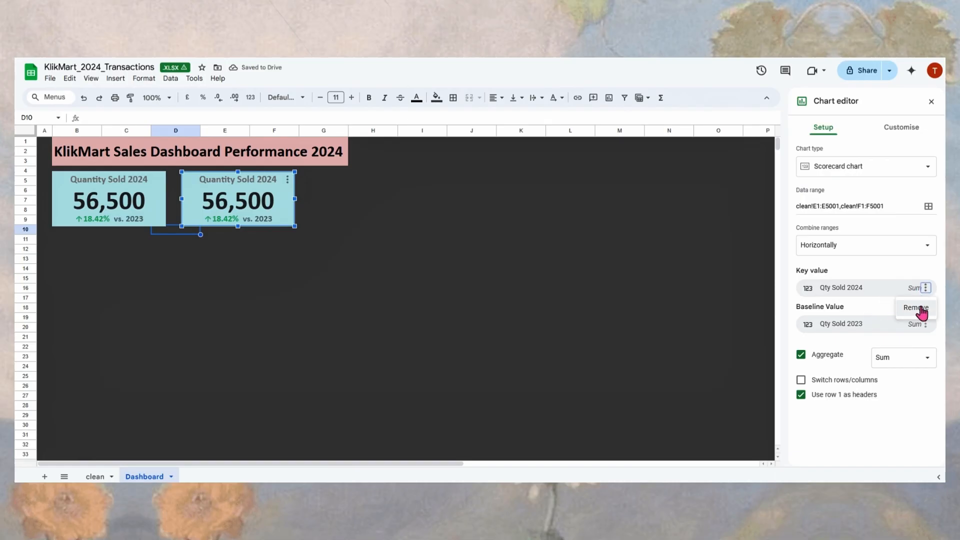
click(917, 309)
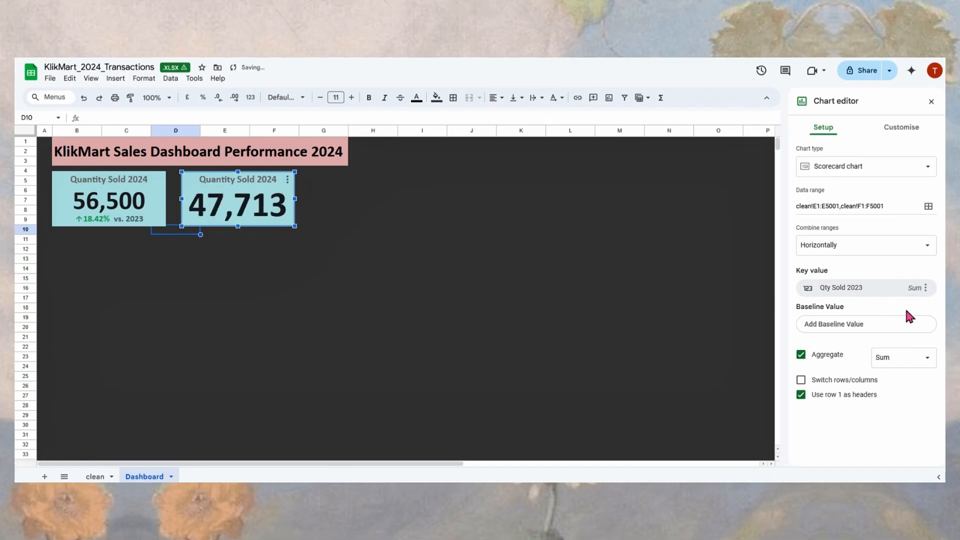
click(926, 288)
click(917, 308)
Step: Set the second scorecard's key value to the Revenue 2024 (Rp) column, clean!G:G
click(846, 292)
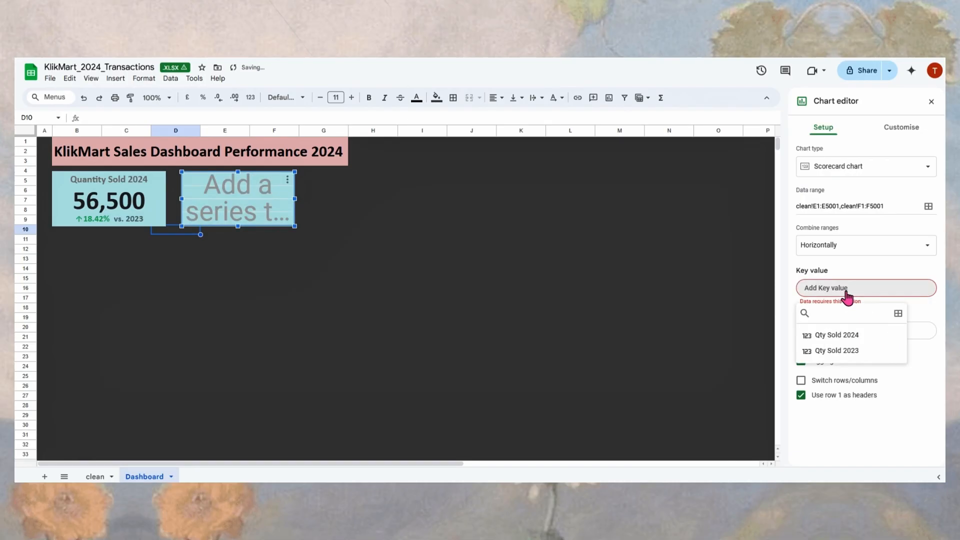
click(898, 314)
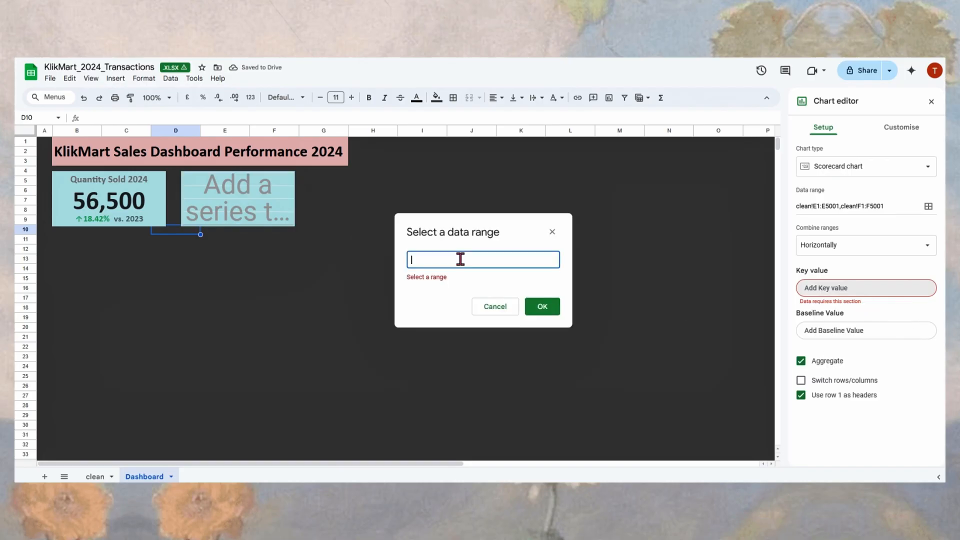
click(95, 477)
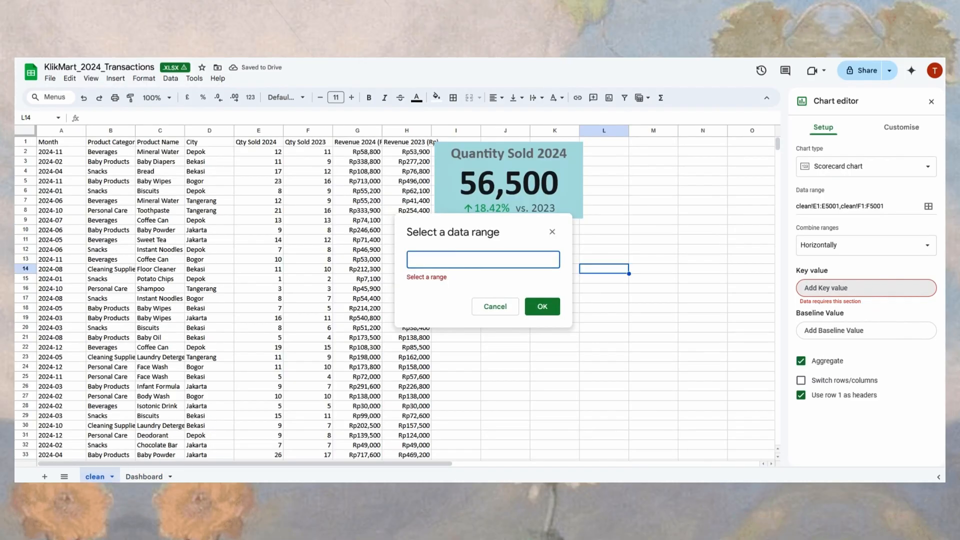
click(359, 131)
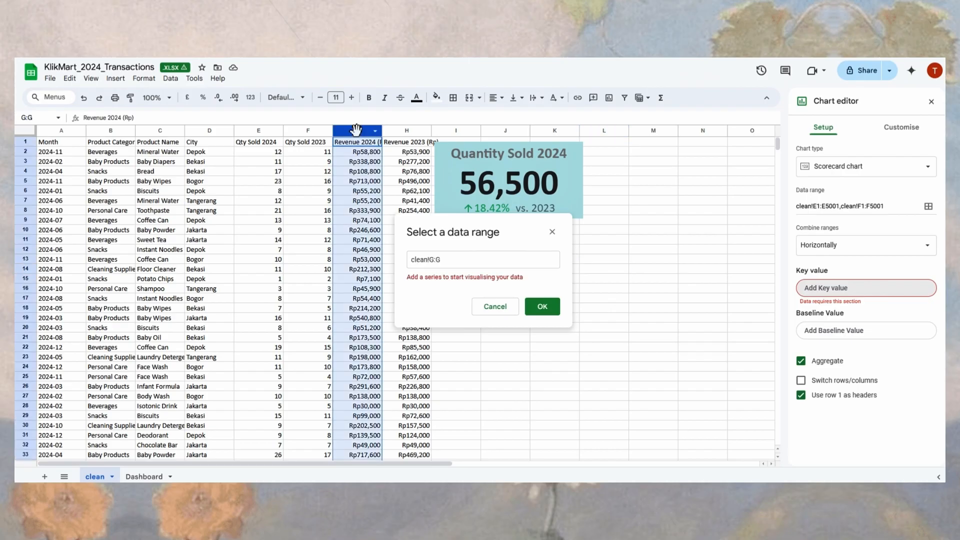
click(533, 298)
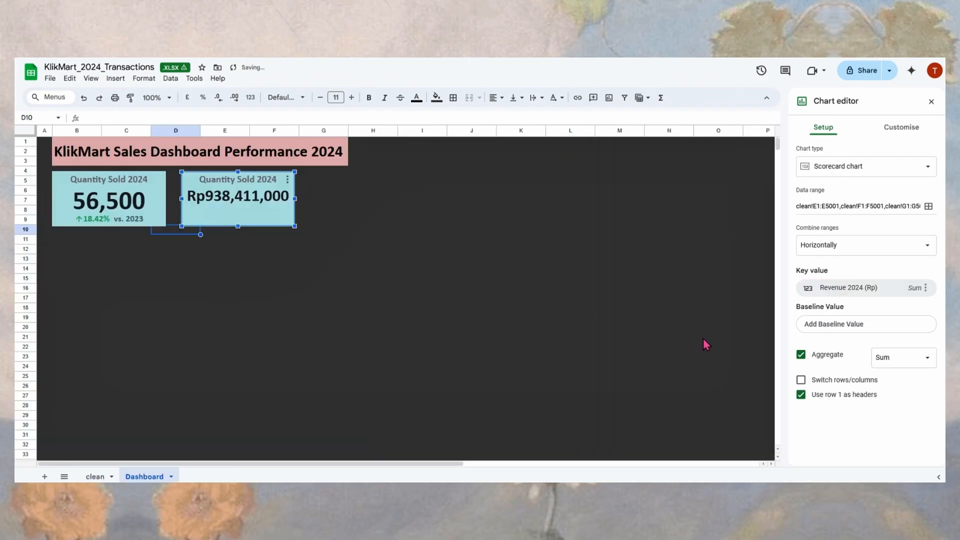
Step: Set the second scorecard's baseline value to the Revenue 2023 (Rp) column of the clean sheet
click(833, 324)
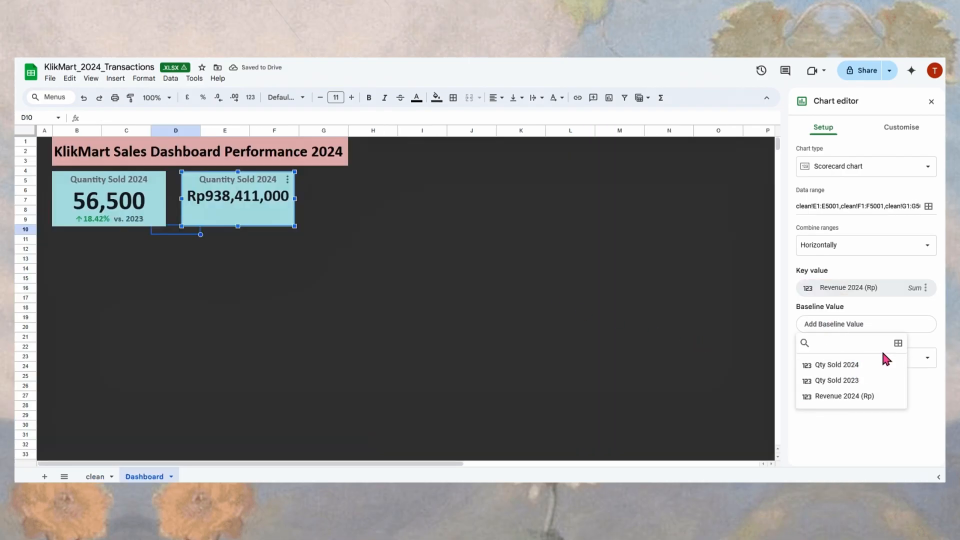
click(898, 344)
click(490, 260)
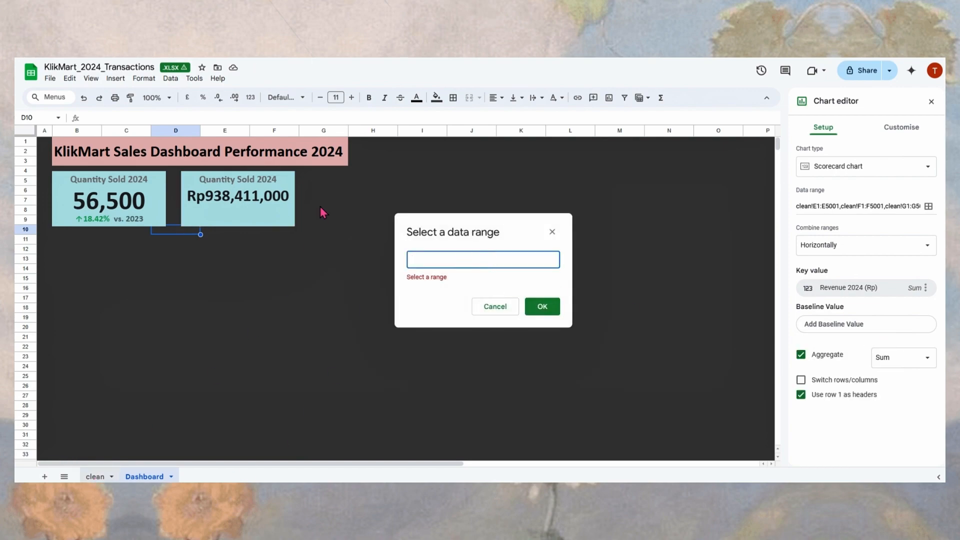
click(95, 477)
click(407, 143)
click(543, 306)
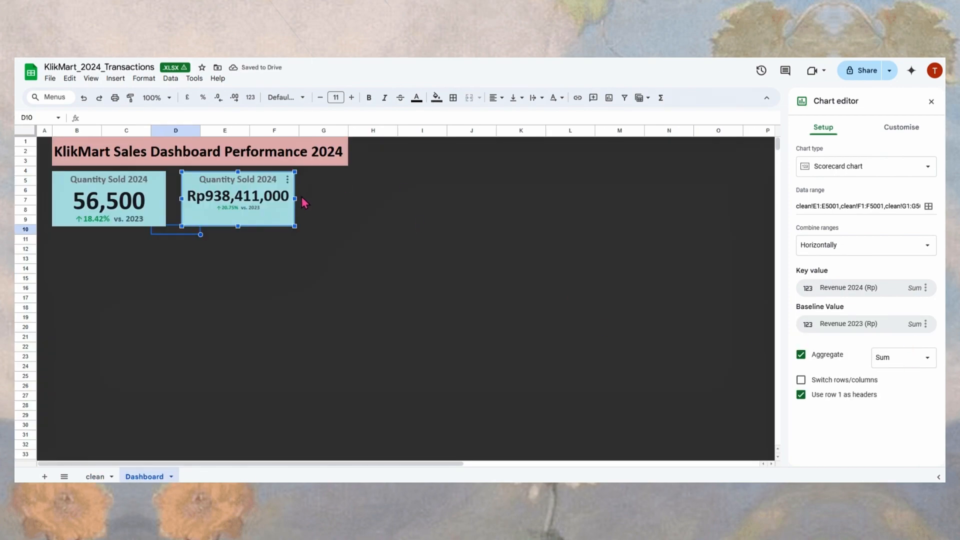
Step: Widen the revenue scorecard so its outer edge aligns with the end of the dashboard title banner at column G
click(895, 133)
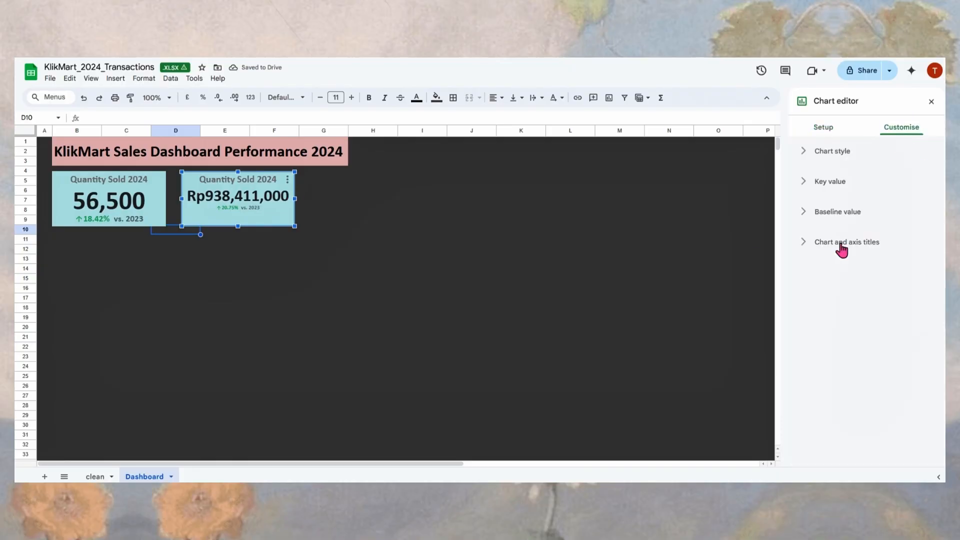
drag(294, 199, 349, 201)
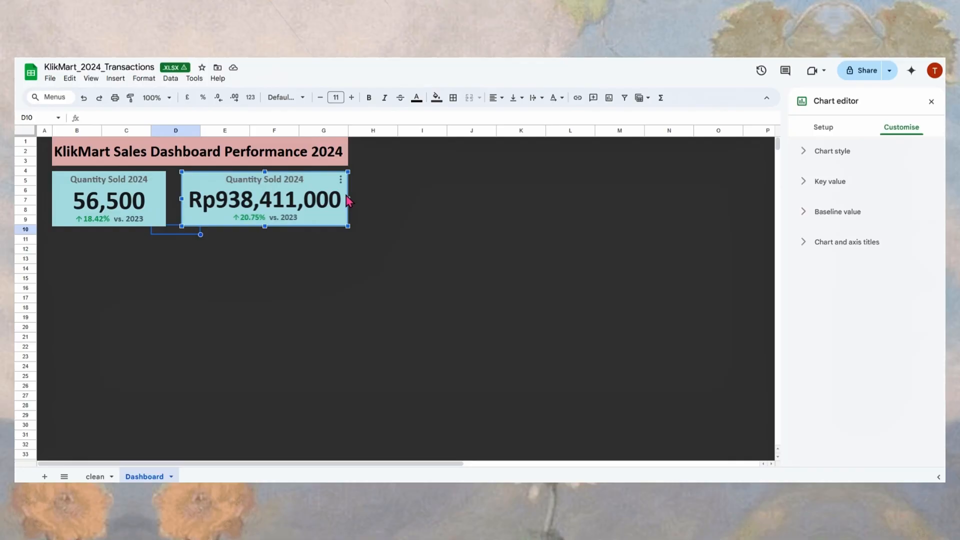
Step: Change the revenue scorecard's chart title to Revenue 2024
click(834, 156)
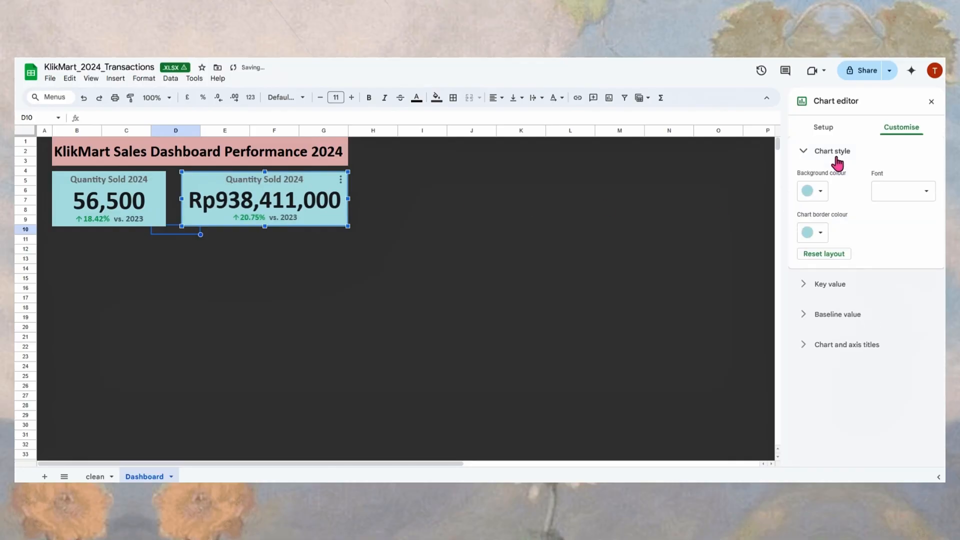
click(835, 158)
click(849, 239)
triple_click(810, 314)
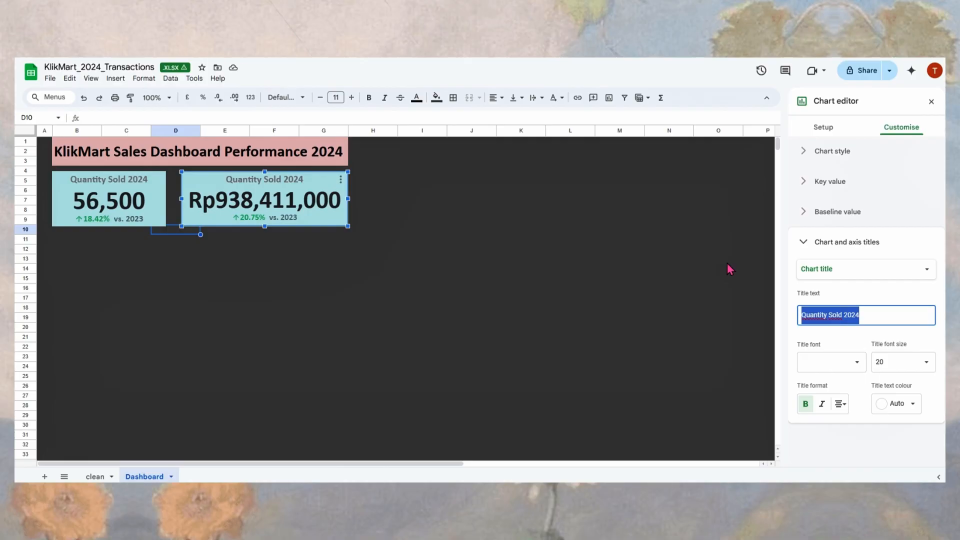
text(Revenue 2024)
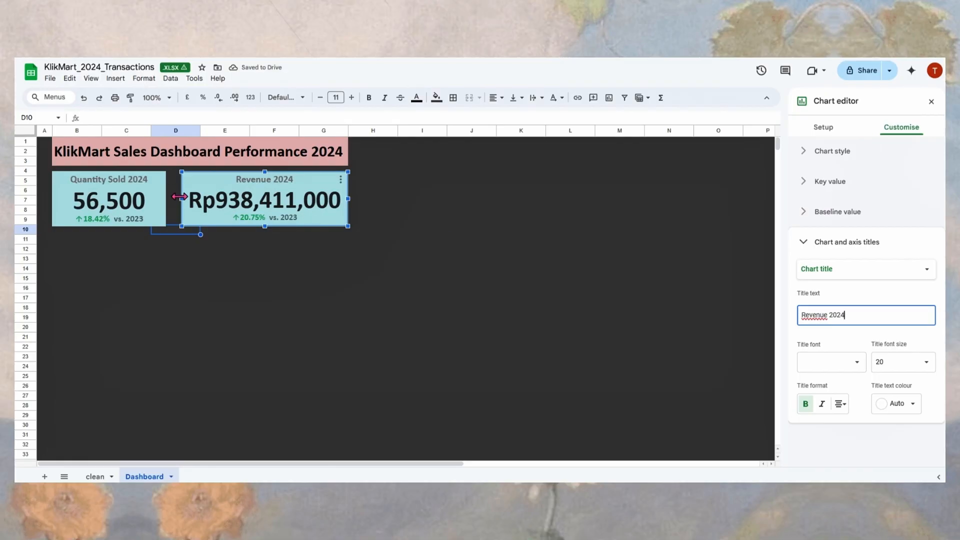
Step: Narrow the Quantity Sold 2024 scorecard slightly and widen the Revenue 2024 scorecard toward it, leaving a small gap between them
mouse_move(182, 199)
mouse_down()
mouse_move(217, 200)
mouse_move(174, 201)
mouse_up()
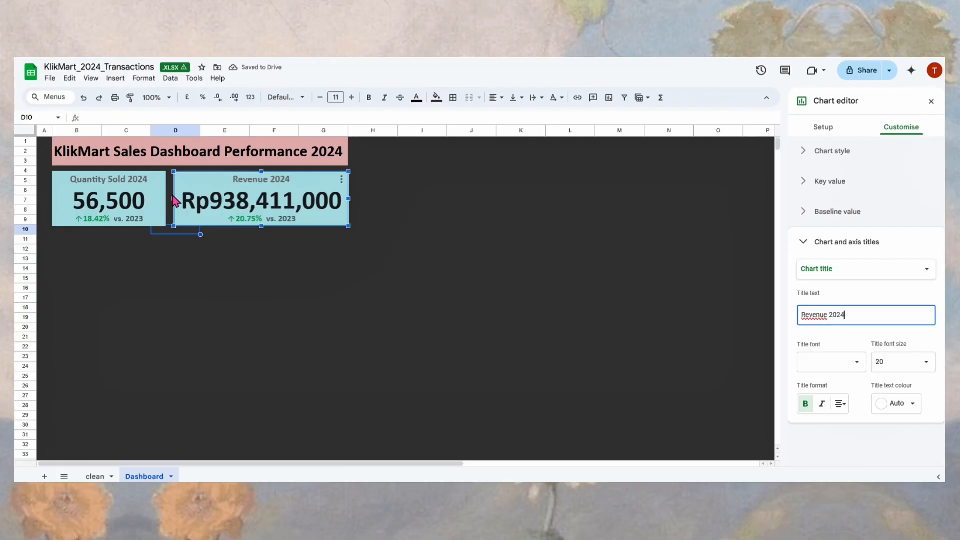
click(380, 252)
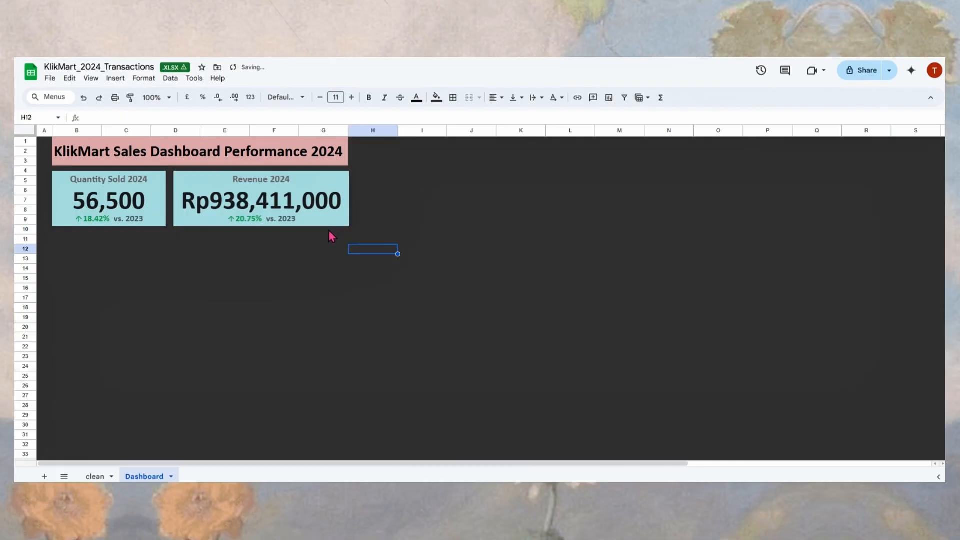
click(144, 216)
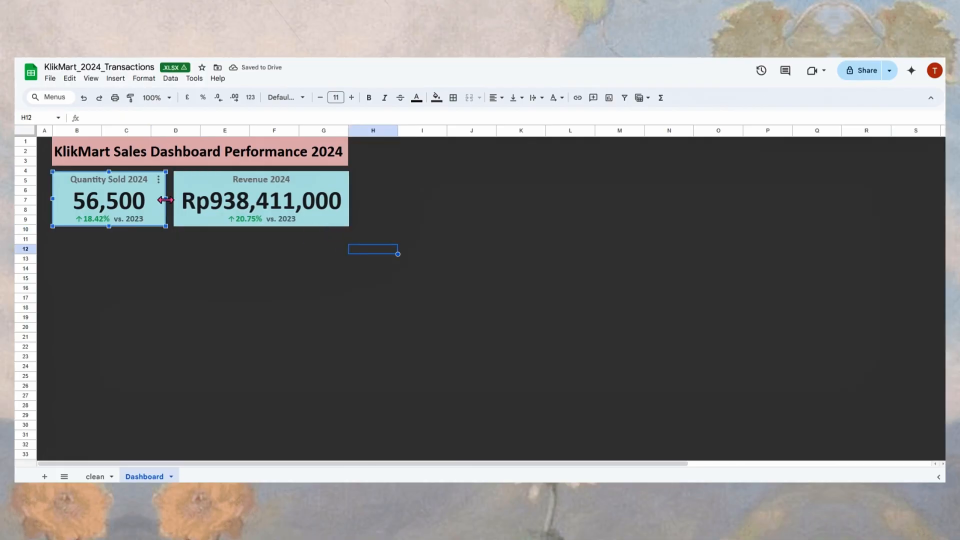
drag(165, 200, 160, 200)
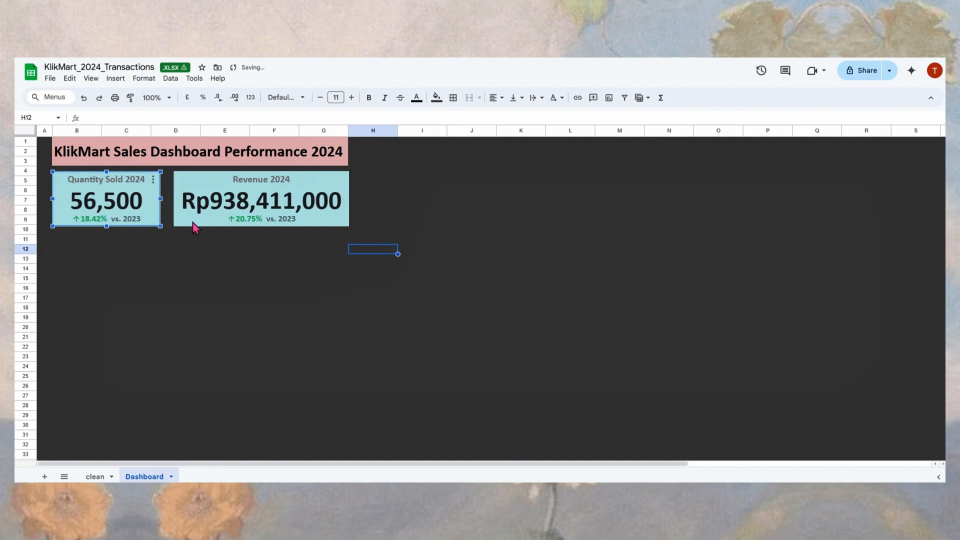
click(187, 198)
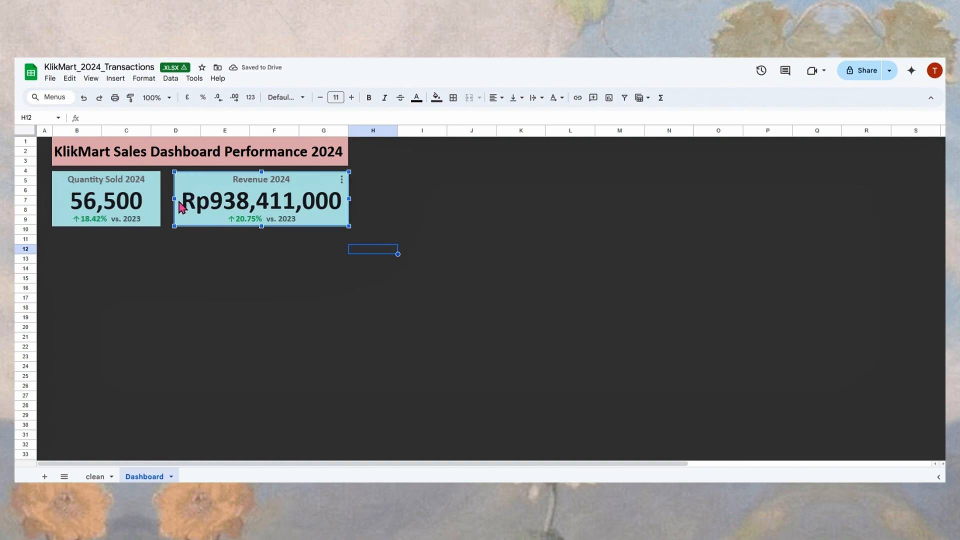
drag(176, 197, 169, 200)
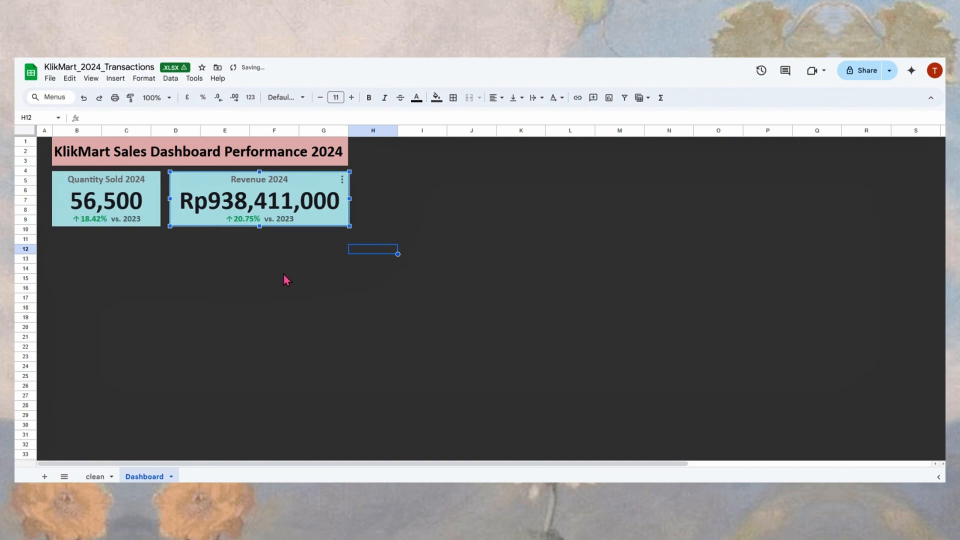
click(272, 260)
click(112, 266)
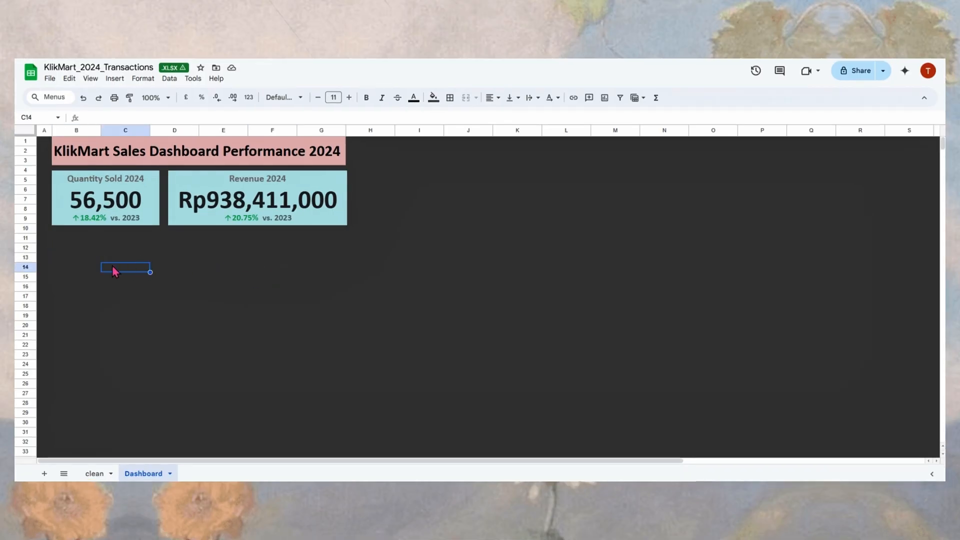
Step: Remove the leftover Quantity Sold 2024 scorecard from the clean sheet
click(87, 240)
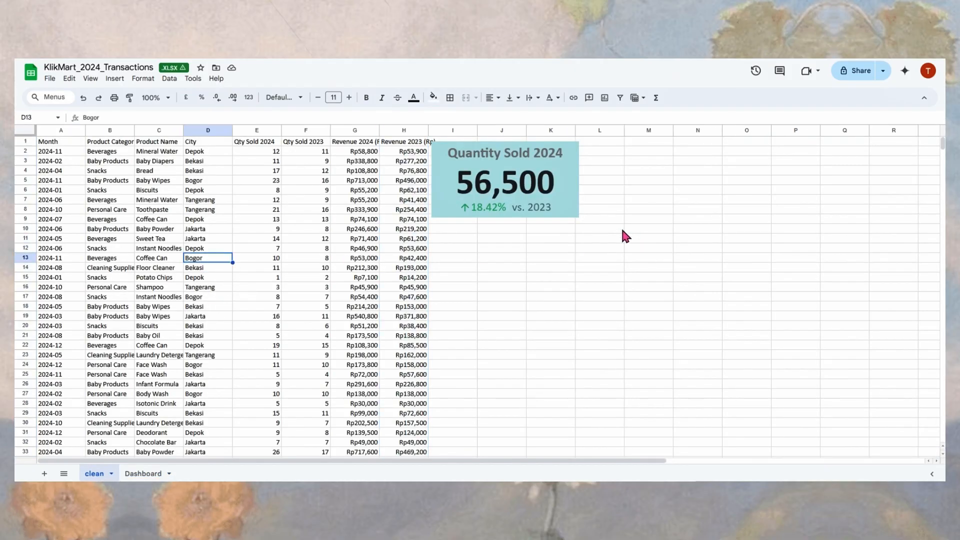
click(572, 209)
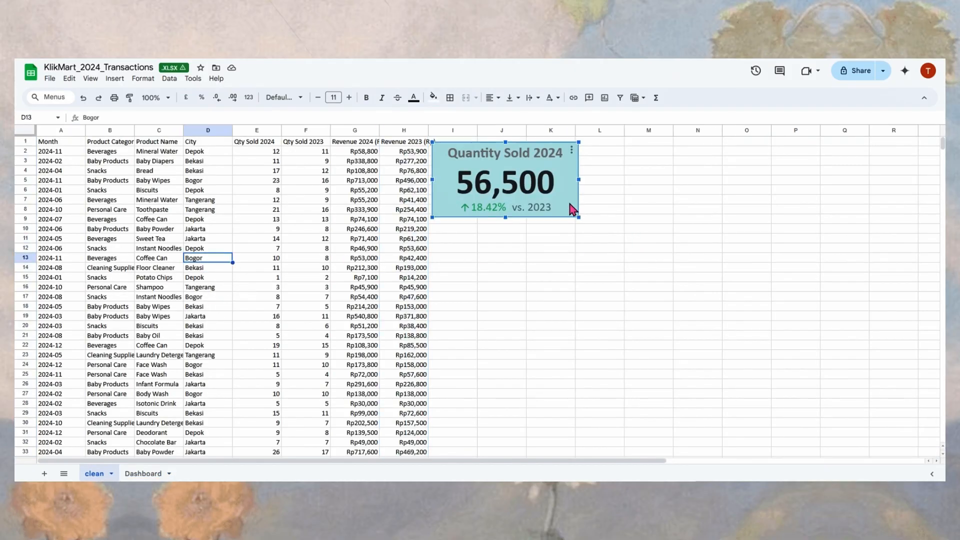
key(ctrl+x)
Step: Create a pivot table on a new sheet from the full data range clean!A1:H5001
click(212, 222)
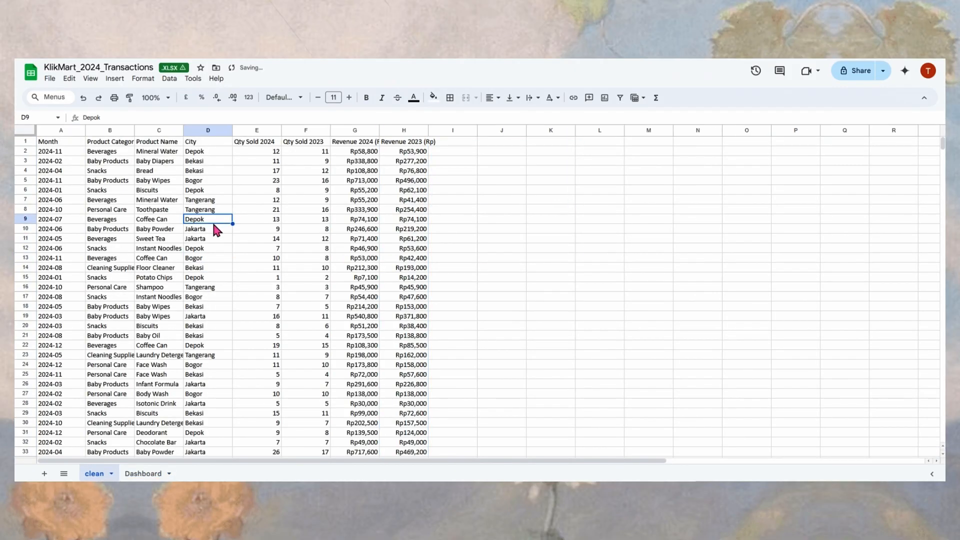
key(ctrl+a)
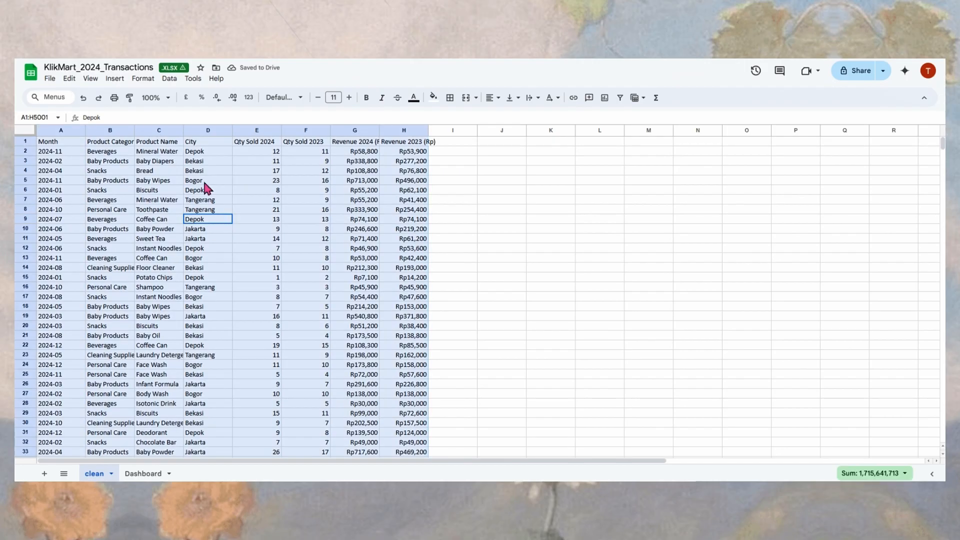
click(114, 79)
click(145, 205)
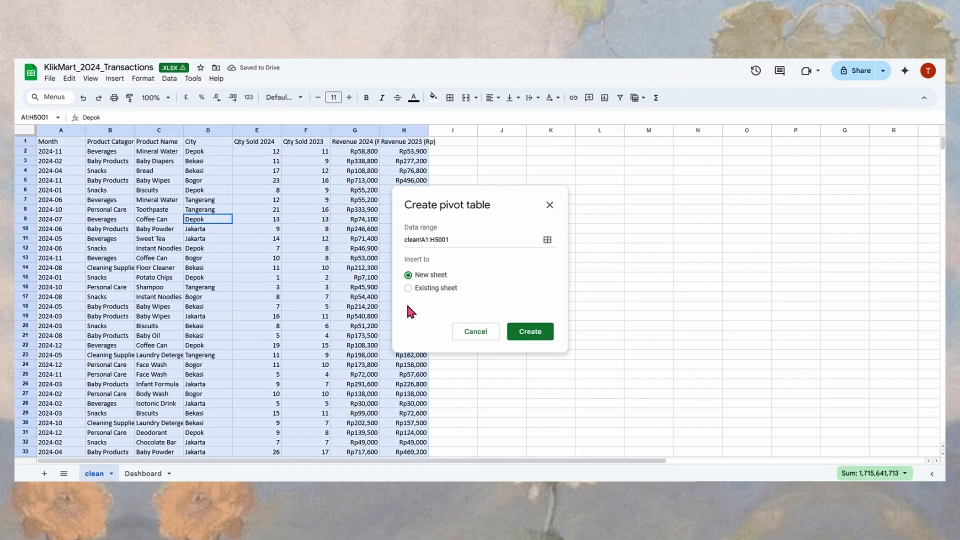
click(534, 335)
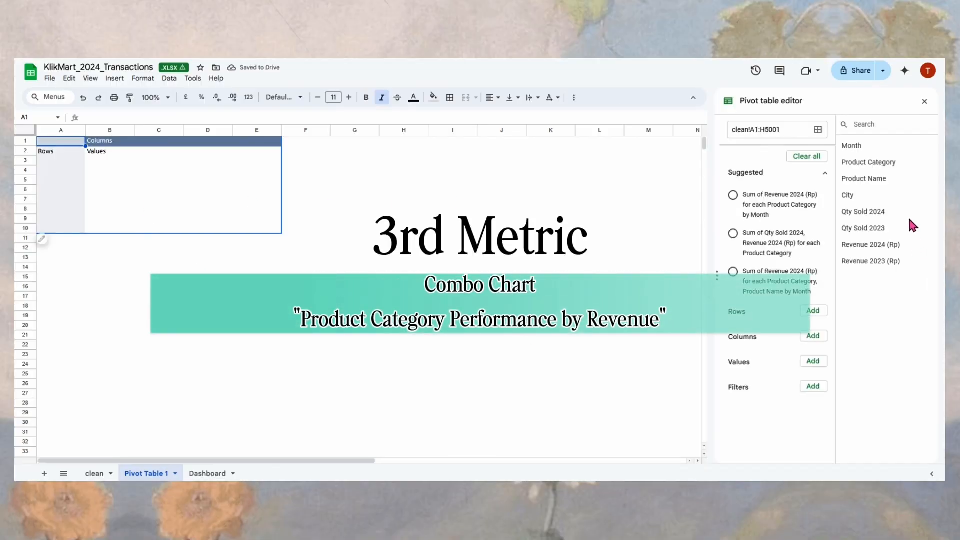
Step: Add Product Category as the pivot table's rows and Revenue 2024 (Rp) as its values
drag(880, 167, 778, 337)
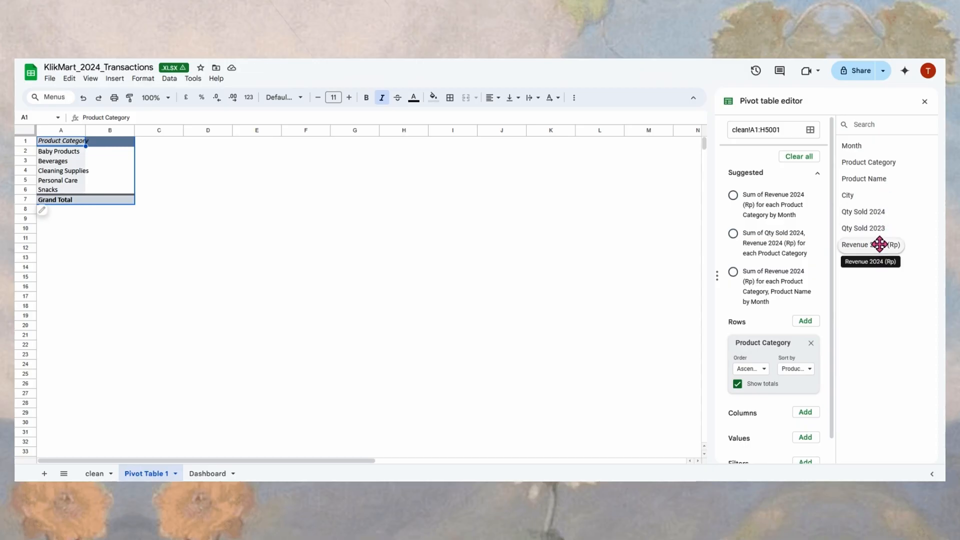
drag(896, 242, 790, 445)
scroll(800, 340, down, 2)
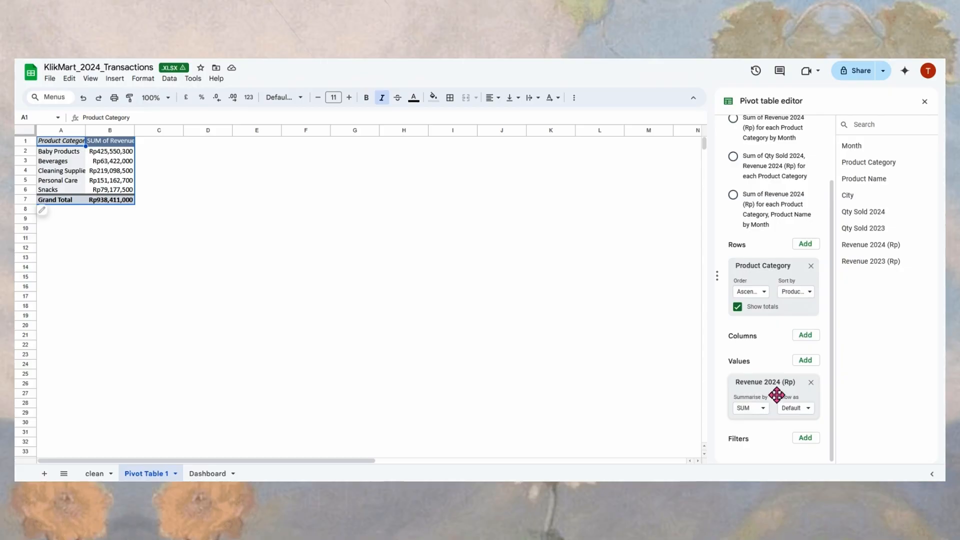
Step: Add a calculated field to the pivot values that divides summed Revenue 2024 (Rp) by summed Revenue 2023 (Rp), minus 1
click(806, 365)
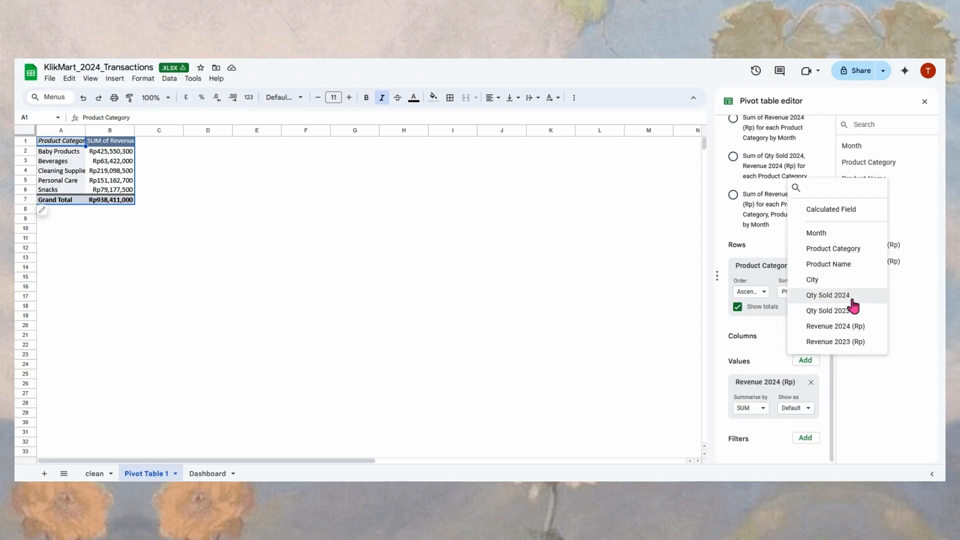
click(829, 210)
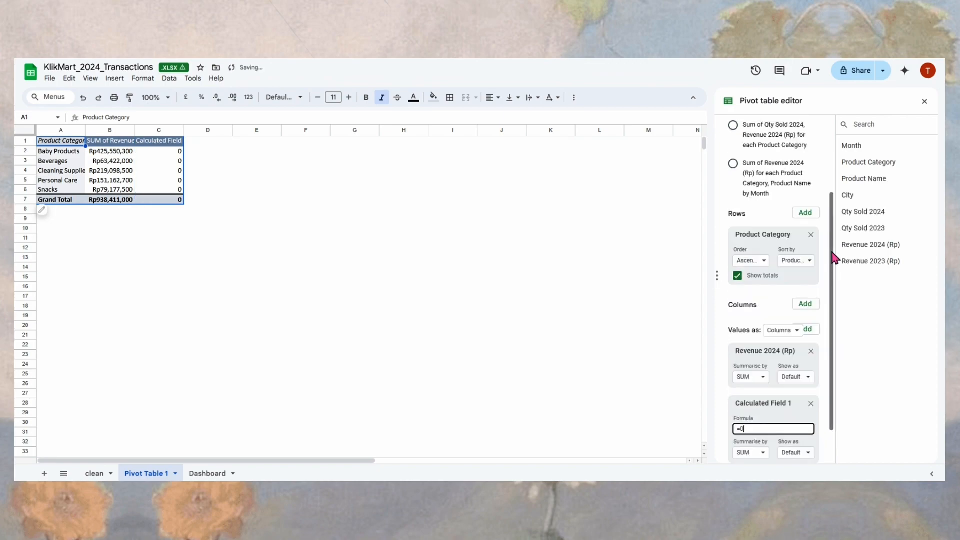
scroll(772, 320, down, 1)
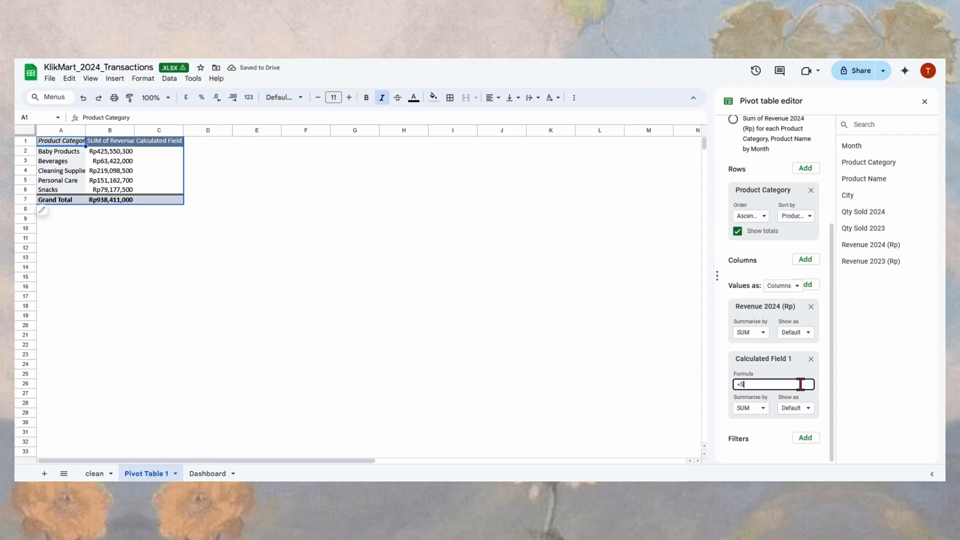
text(UM('Revenue)
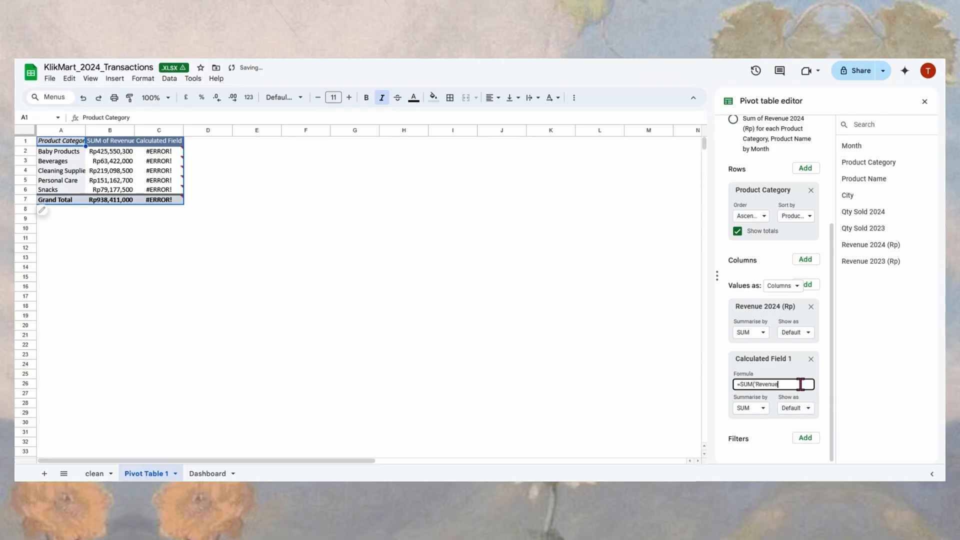
text( 2024 (Rp)')
text())
text(/)
text(SUM)
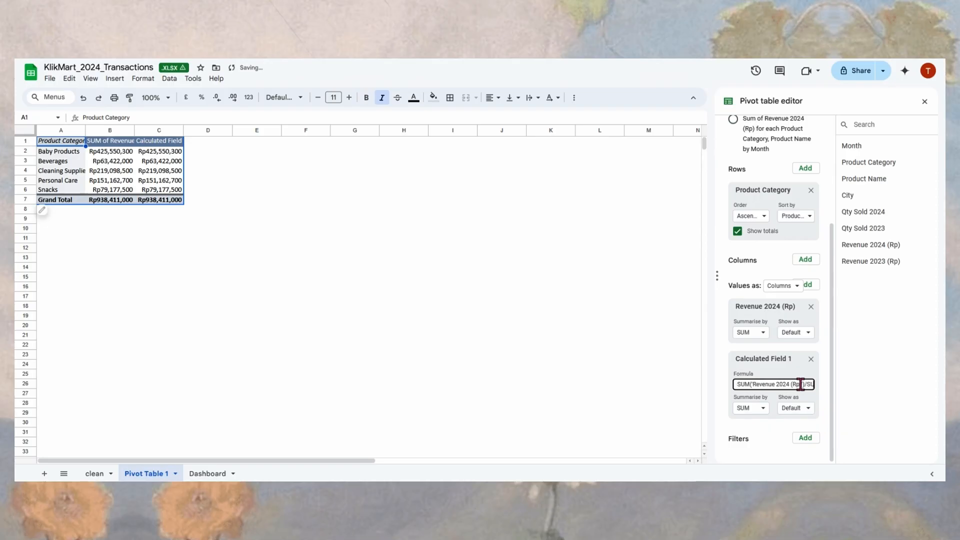
text((')
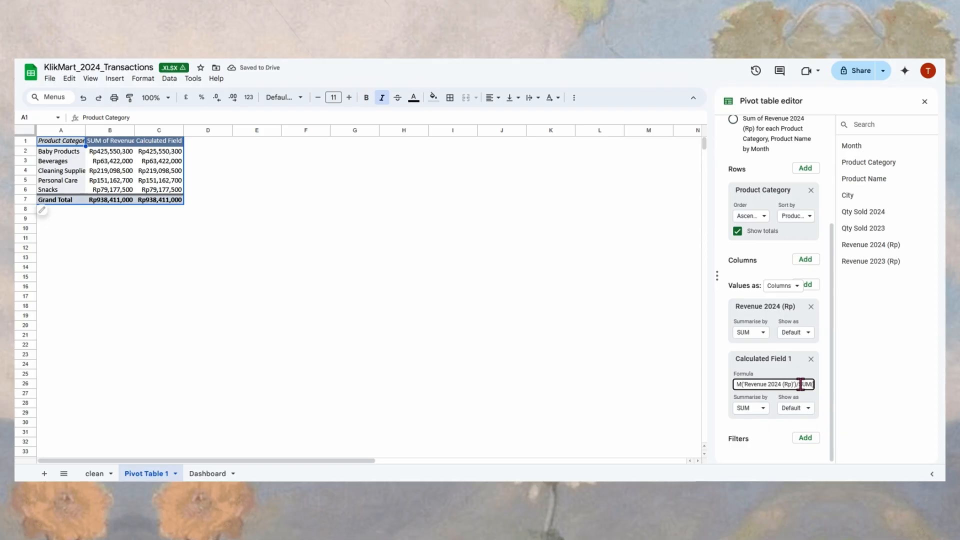
text(Revenu)
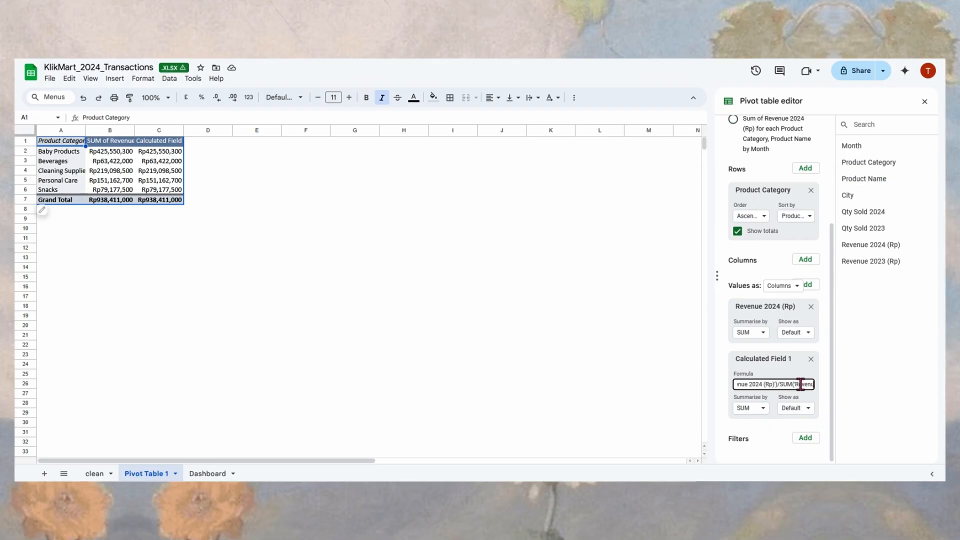
text(e 2023 (Rp))
key(Return)
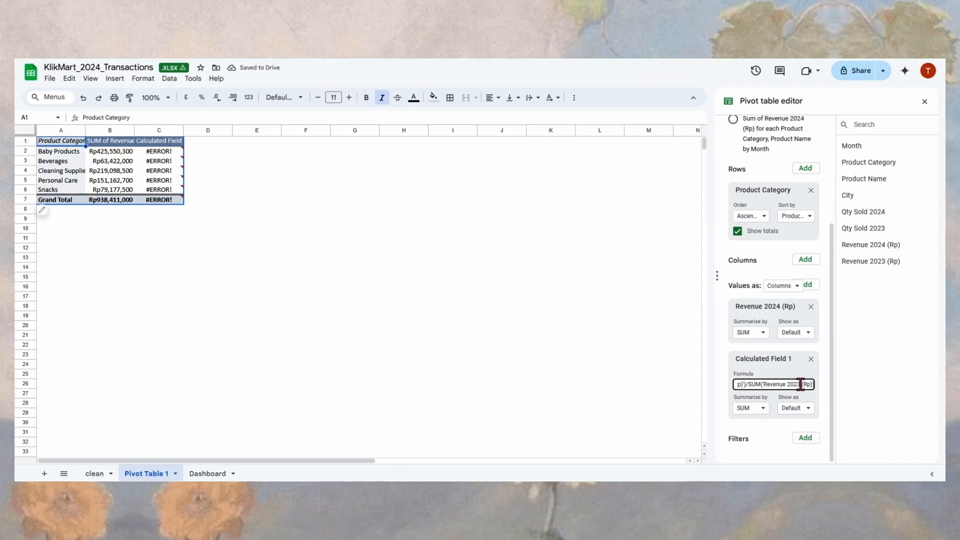
text()-1)
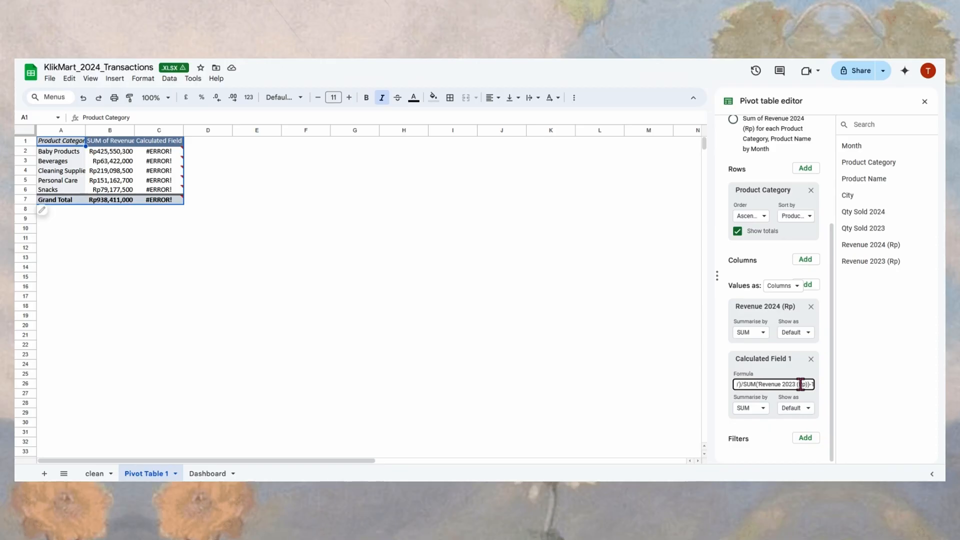
key(Return)
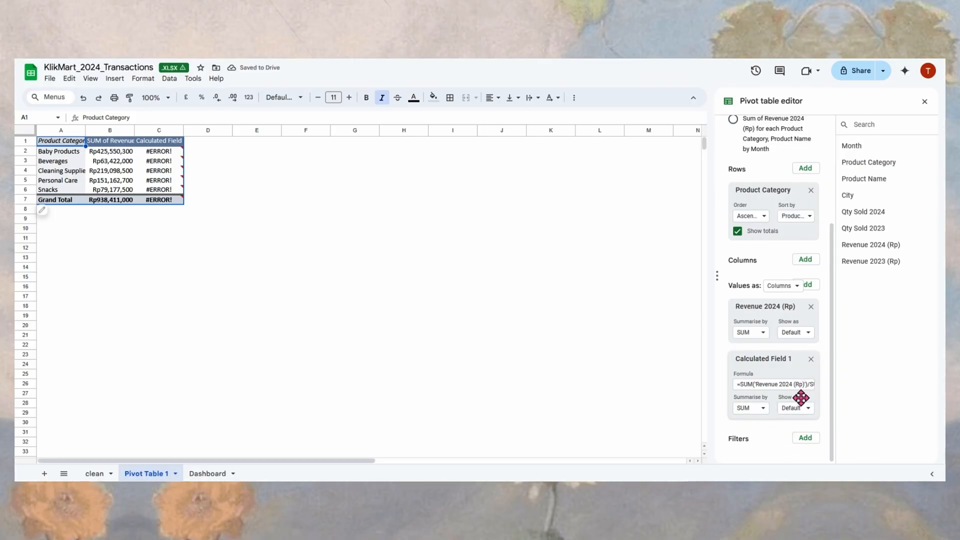
Step: Correct the calculated field's formula to =SUM('Revenue 2024 (Rp)')/SUM('Revenue 2023 (Rp)')-1 by adding the missing closing quote
click(804, 409)
click(779, 404)
click(781, 385)
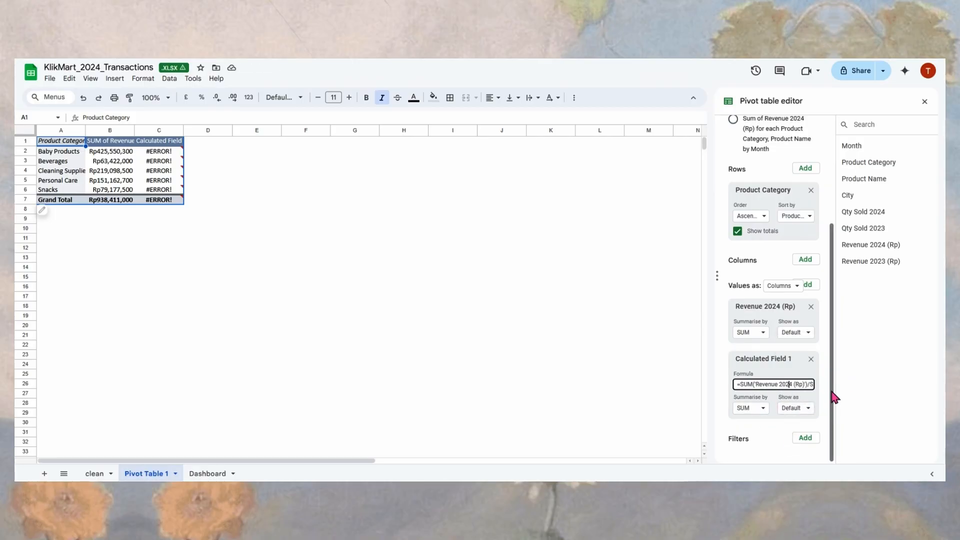
key(Right)
key(Right)
key(Right)
key(Right)
key(Right)
key(Right)
key(Right)
key(Right)
key(Right)
key(Right)
key(Right)
key(Right)
key(Right)
key(Right)
key(Right)
key(Right)
key(Right)
key(Right)
key(Right)
key(Right)
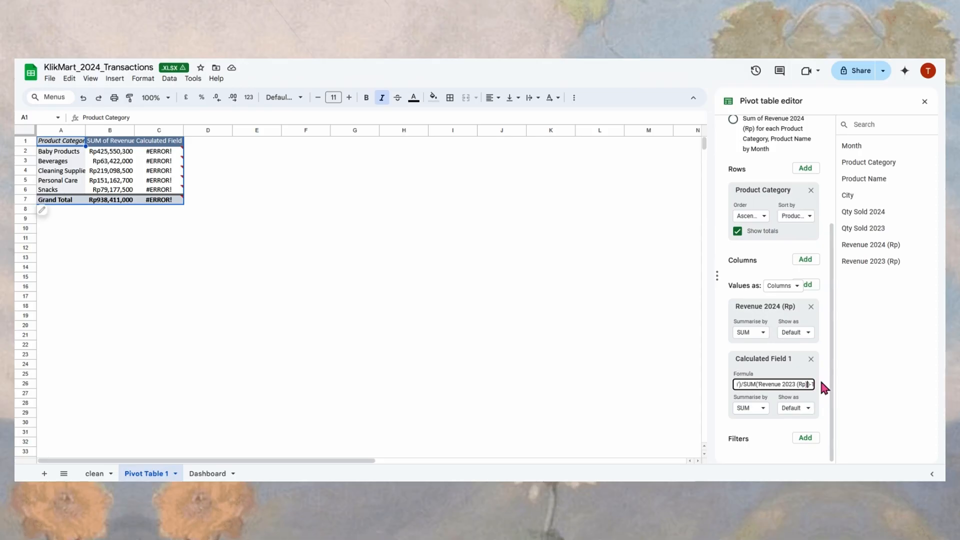
key(Return)
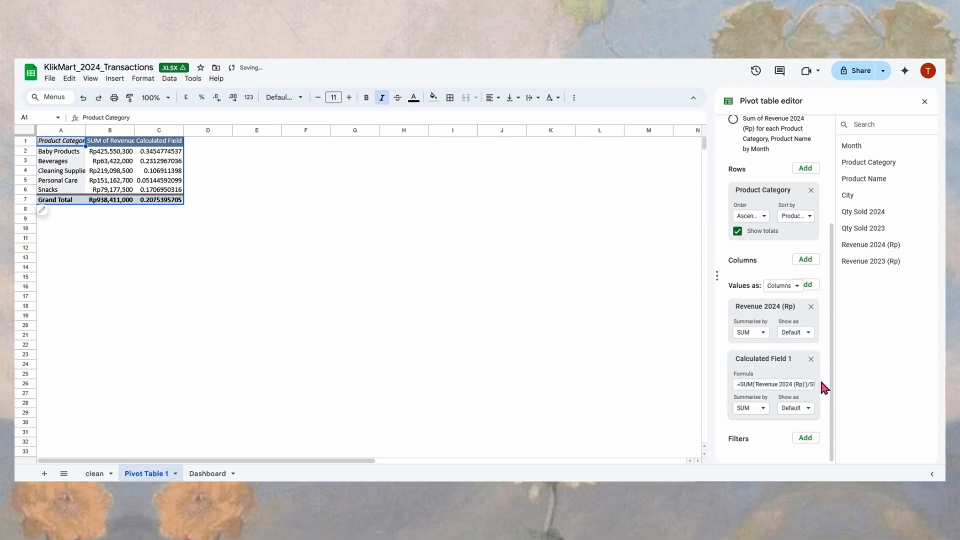
Step: Rename the summed revenue column header in B1 as Rev 2024 and adjust the pivot table's column widths
click(155, 143)
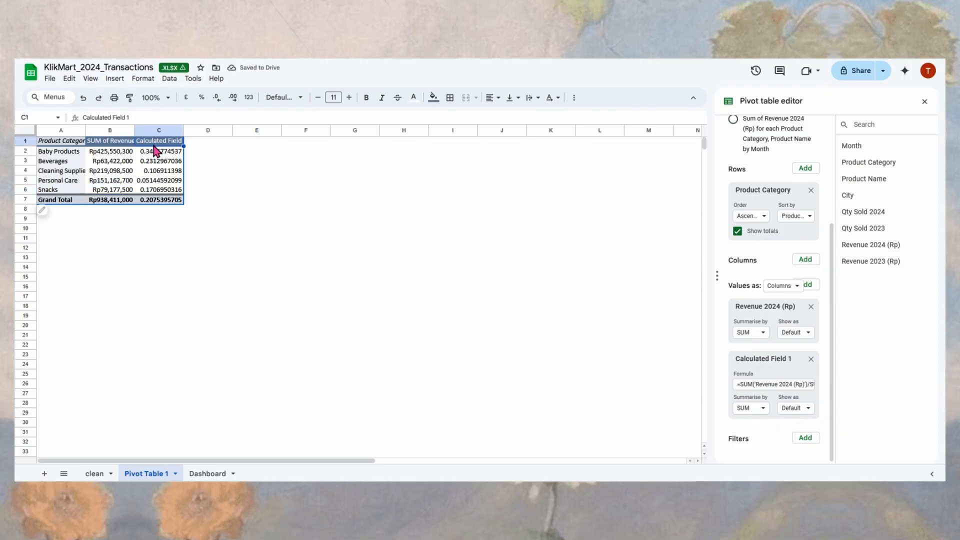
drag(84, 129, 170, 148)
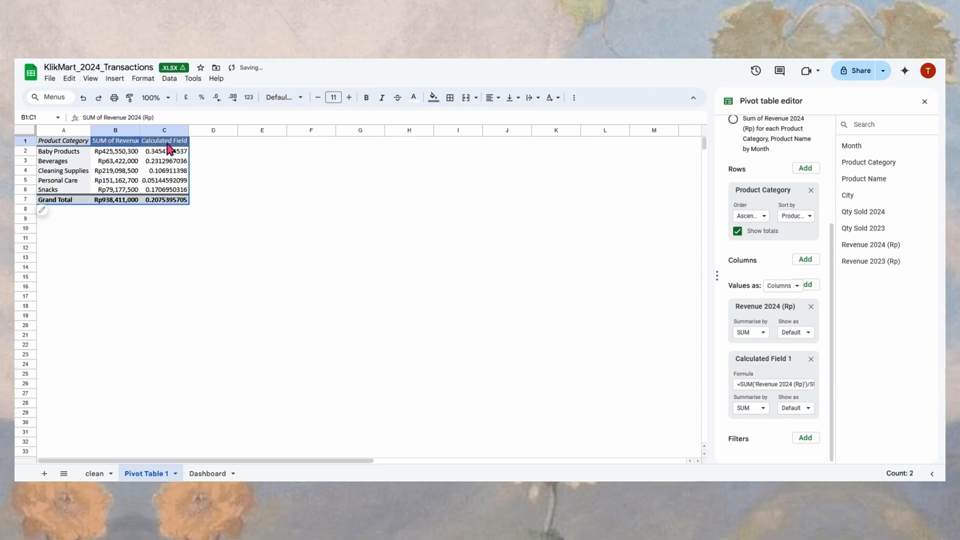
double_click(127, 141)
key(ctrl+a)
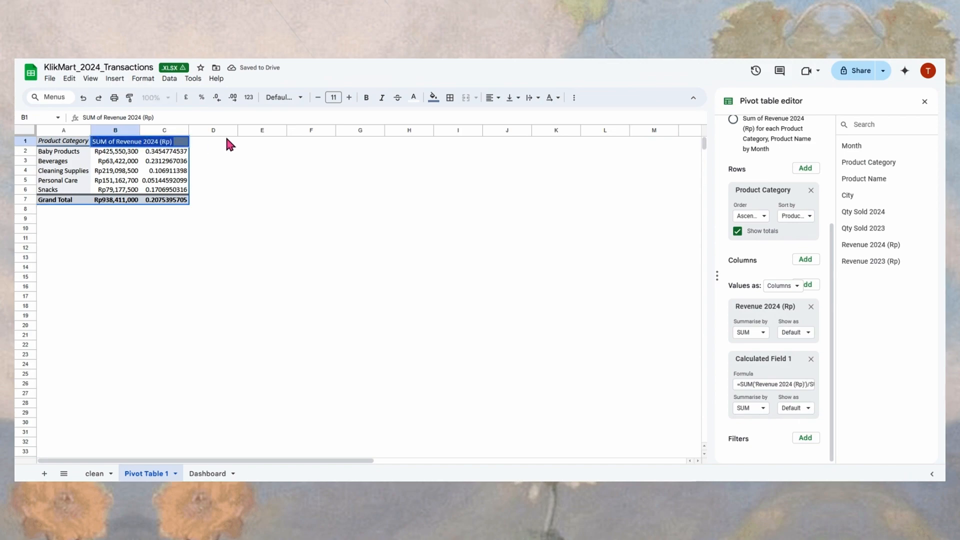
text(Rev 2024)
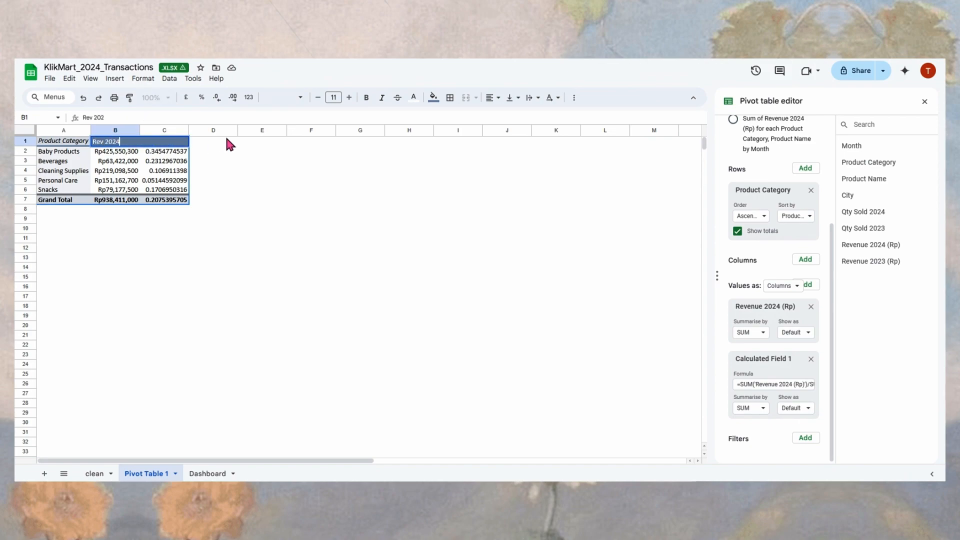
key(Return)
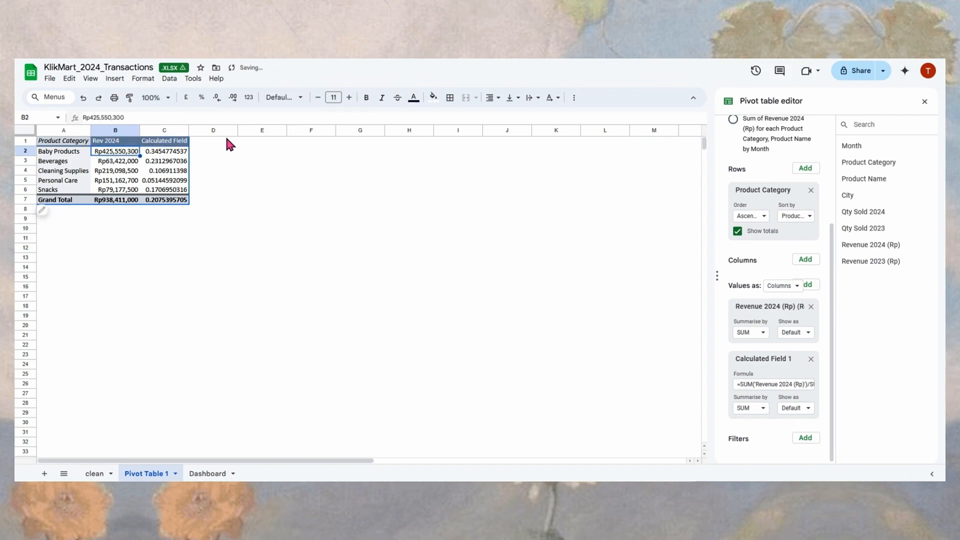
Step: Rename the calculated field header in C1 as % Growth
click(165, 142)
double_click(165, 142)
key(ctrl+a)
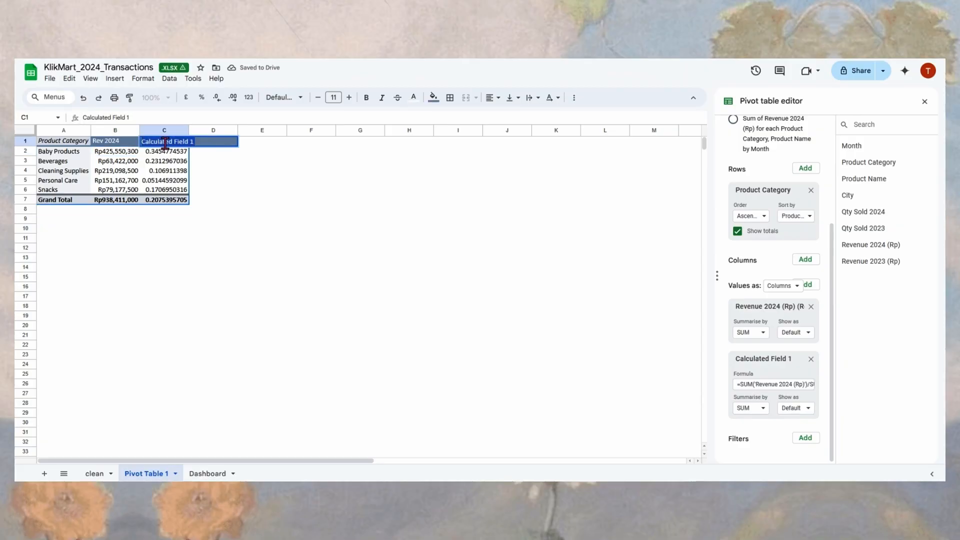
text(% Growth)
key(Return)
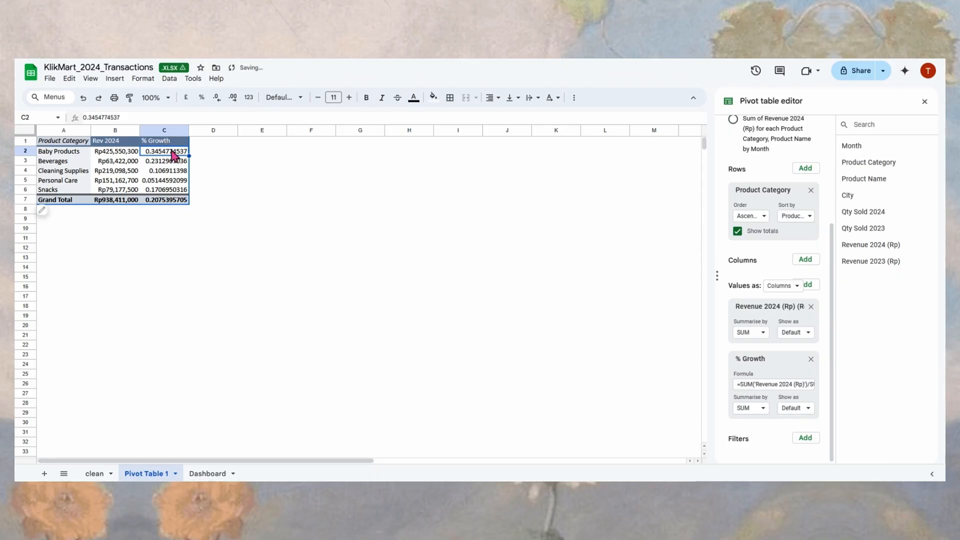
Step: Format the growth values in C2:C7 as percentages and fit column C's width to its contents
drag(170, 152, 174, 199)
click(144, 79)
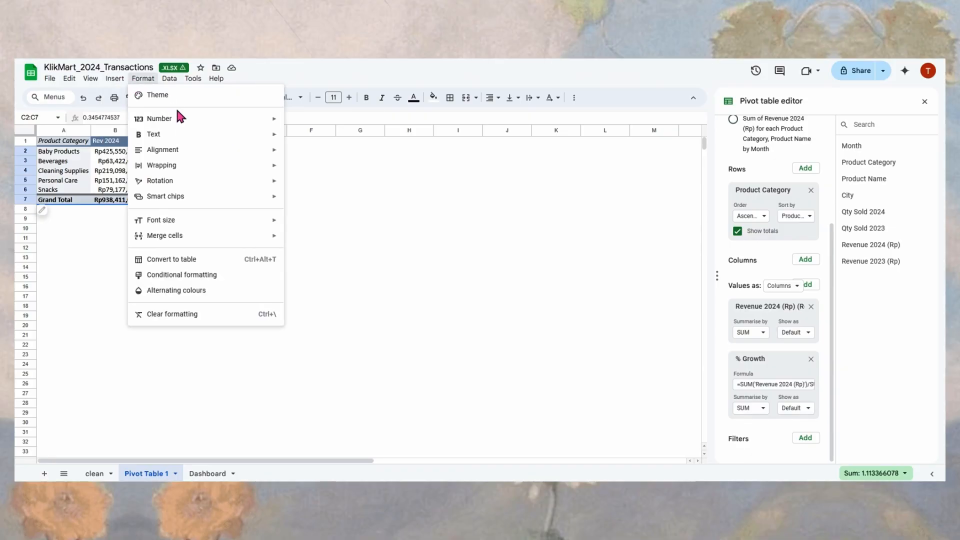
mouse_move(260, 134)
click(329, 177)
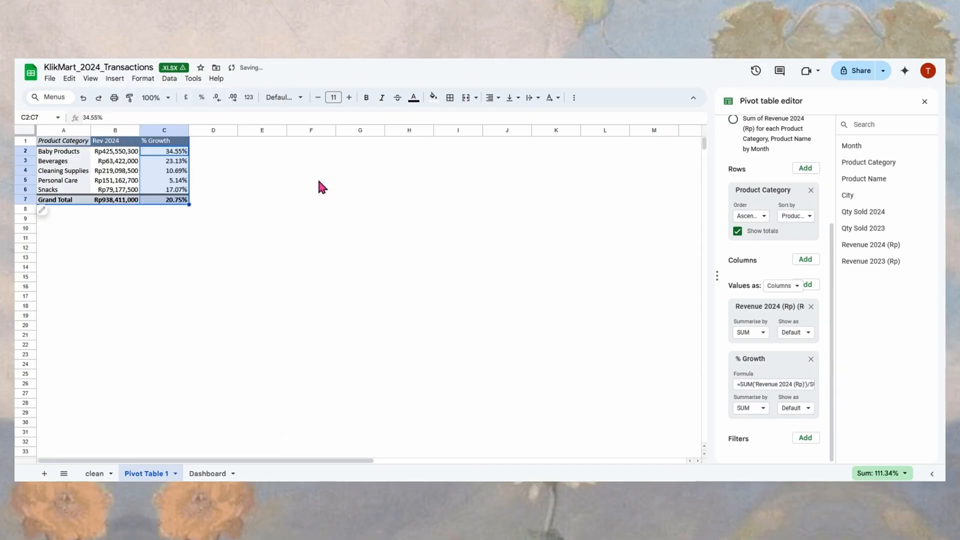
click(207, 216)
click(176, 181)
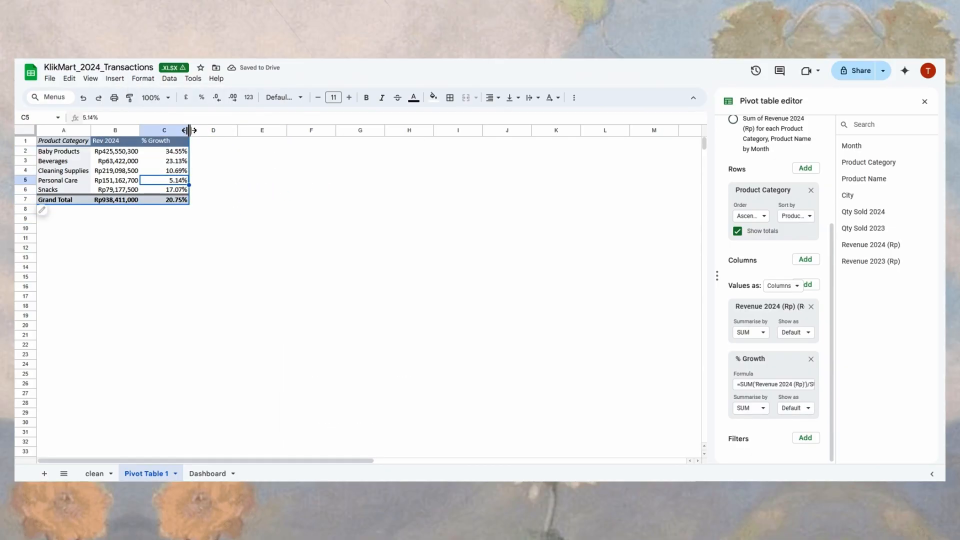
double_click(189, 129)
click(220, 193)
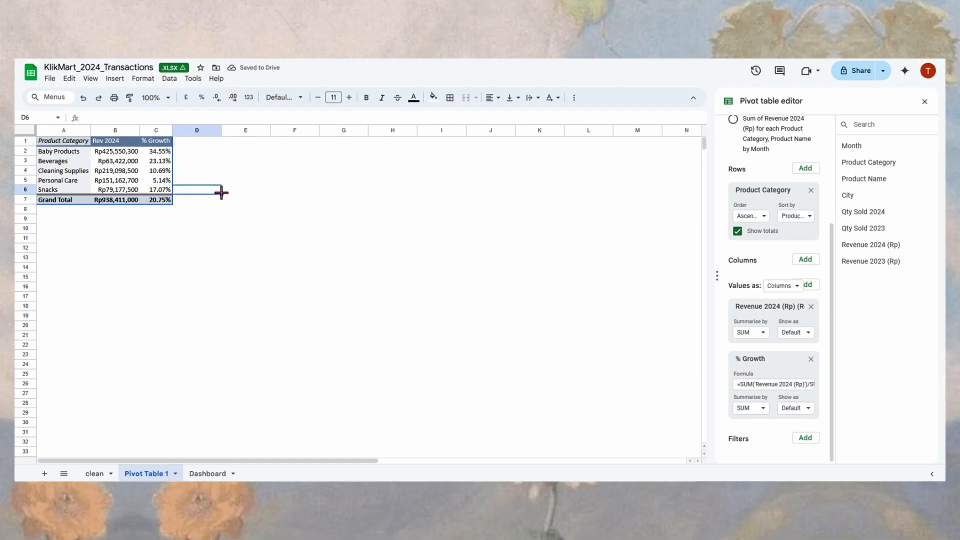
click(63, 140)
drag(62, 138, 170, 194)
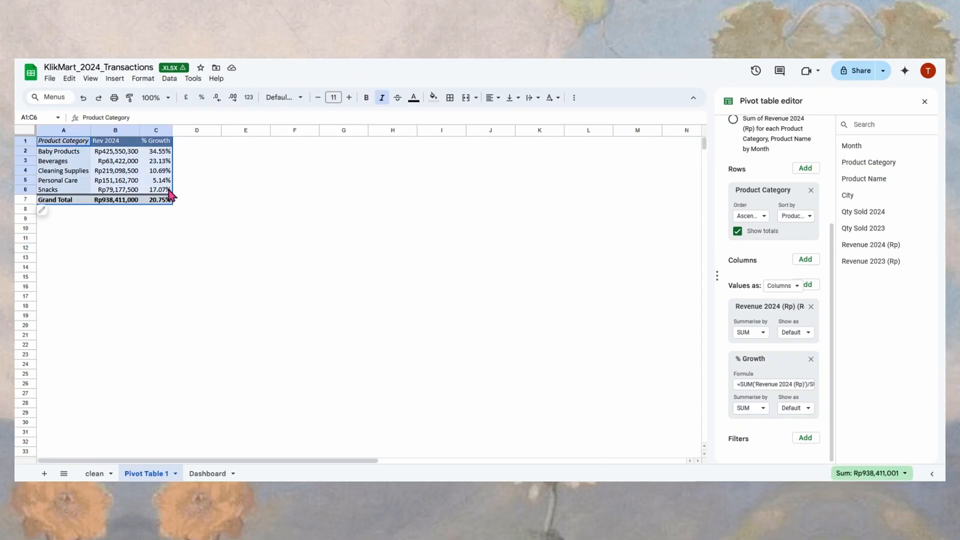
click(232, 189)
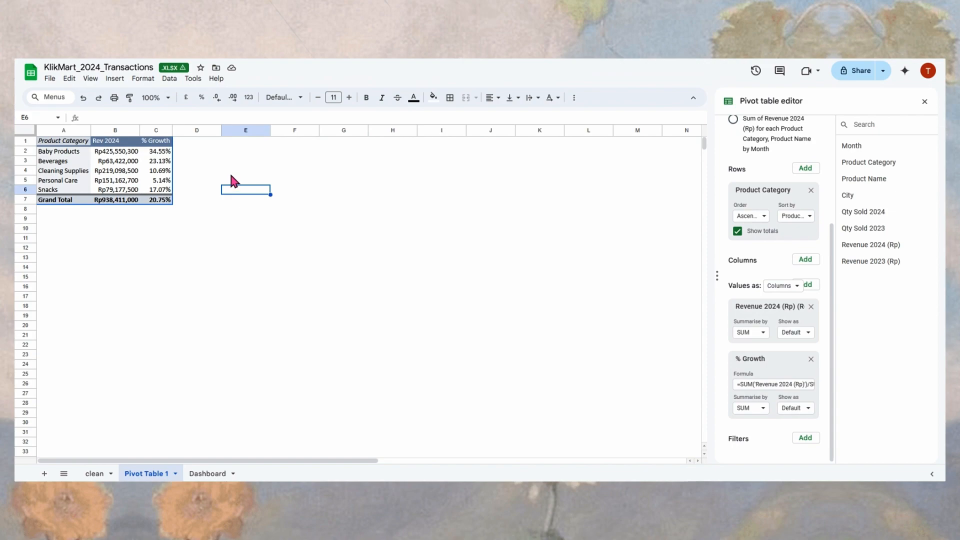
click(111, 174)
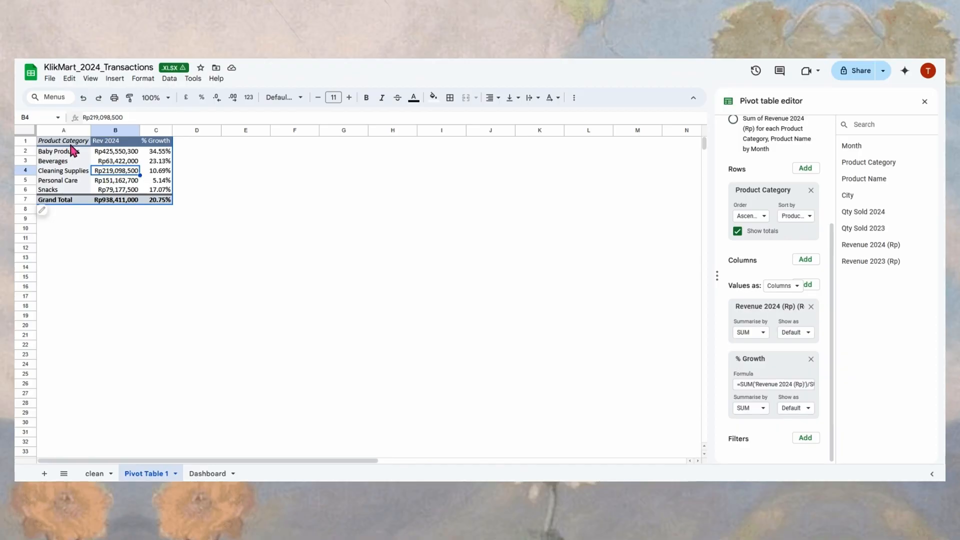
Step: Insert a combo chart from A1:C6, excluding the Grand Total row, and move it beside the pivot table
drag(70, 142, 155, 190)
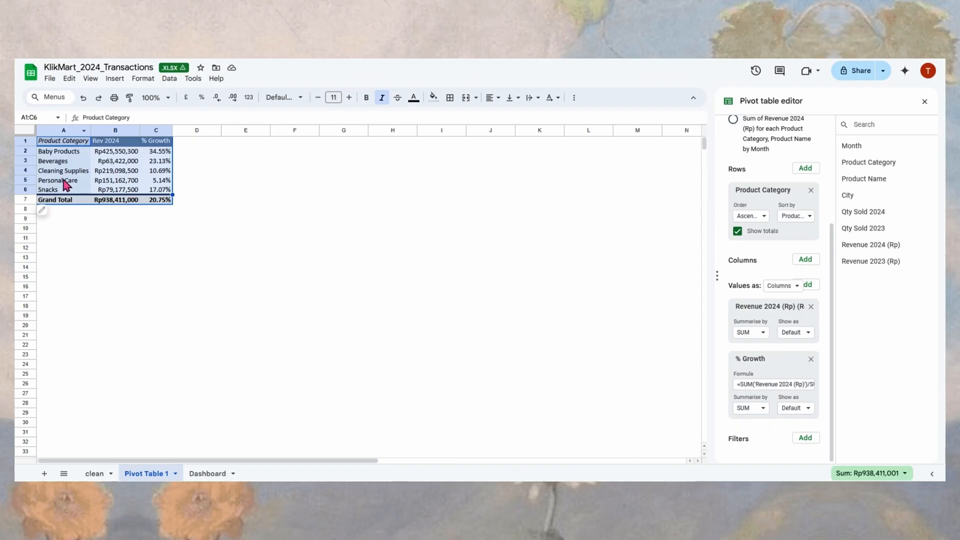
click(114, 78)
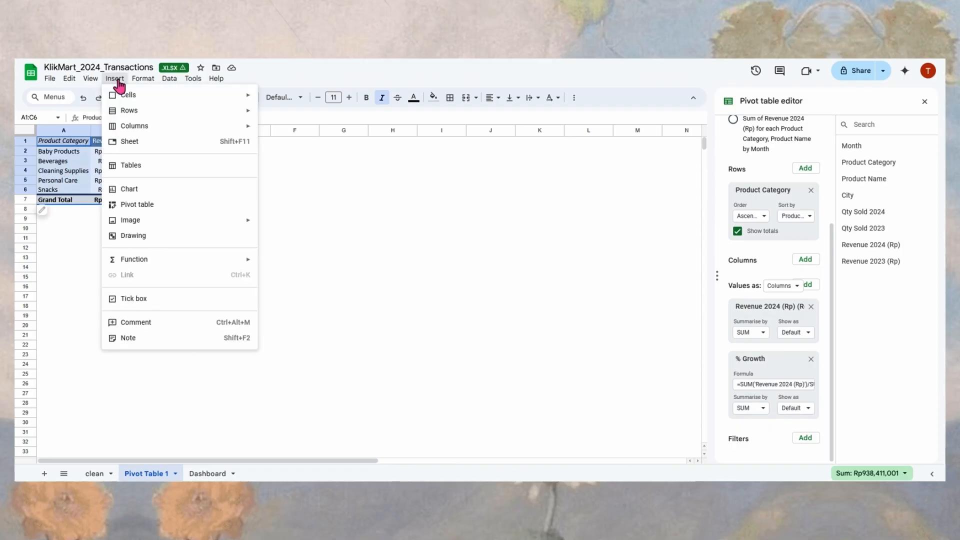
click(152, 191)
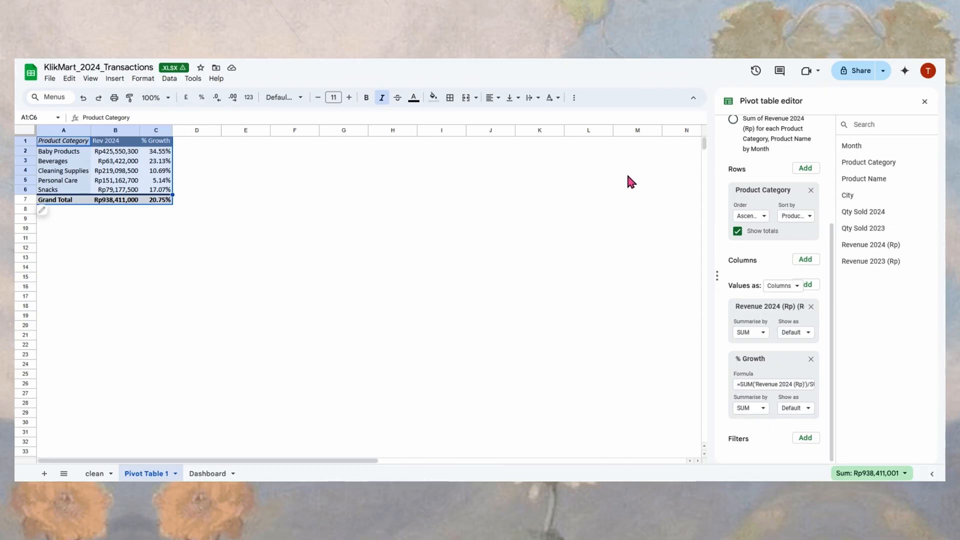
click(908, 170)
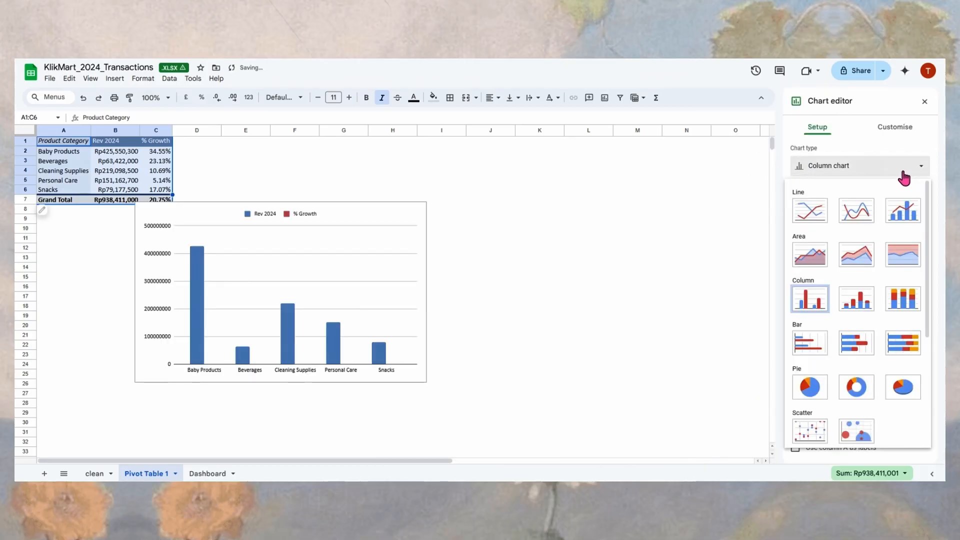
scroll(901, 338, down, 4)
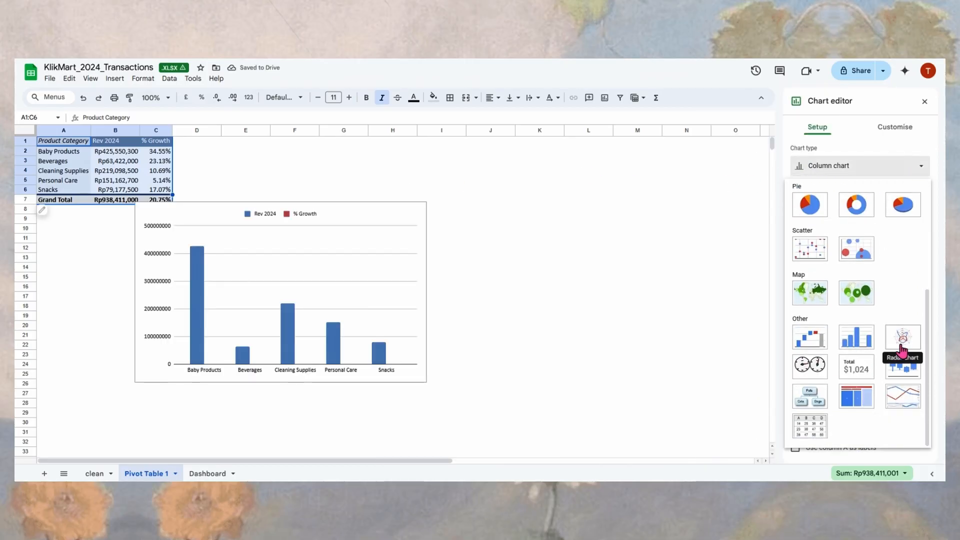
scroll(885, 265, up, 5)
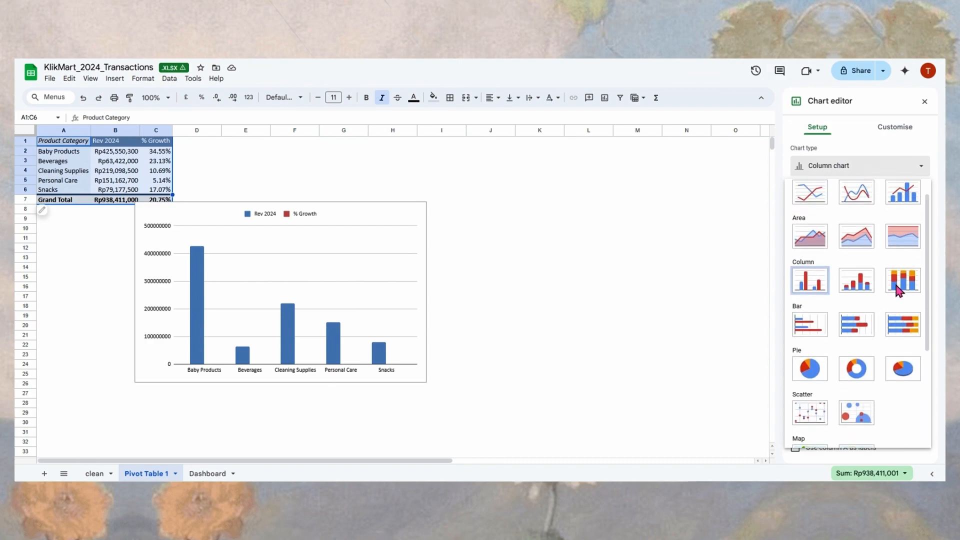
scroll(898, 290, up, 1)
click(907, 226)
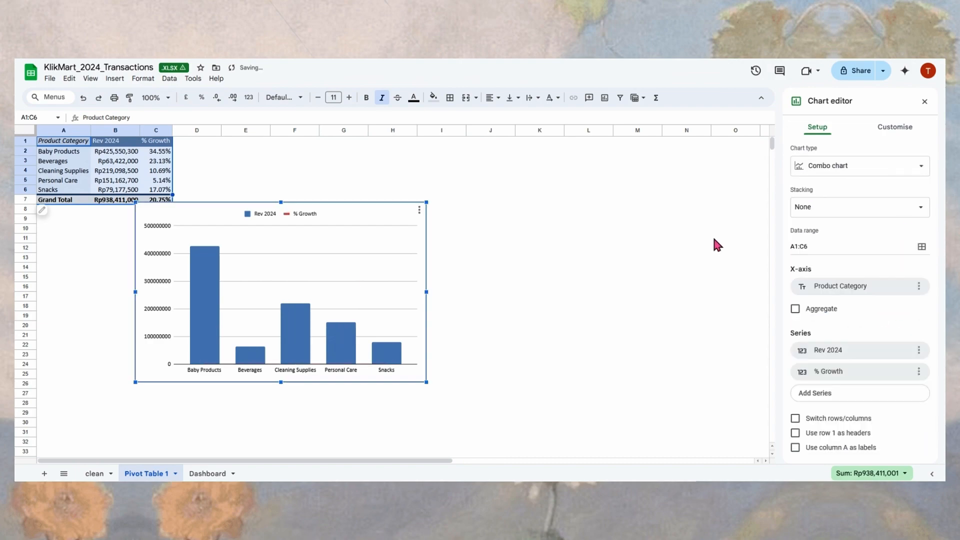
drag(385, 217, 471, 176)
Step: Set the combo chart's background and border colours to None and enable the Smooth option
click(895, 128)
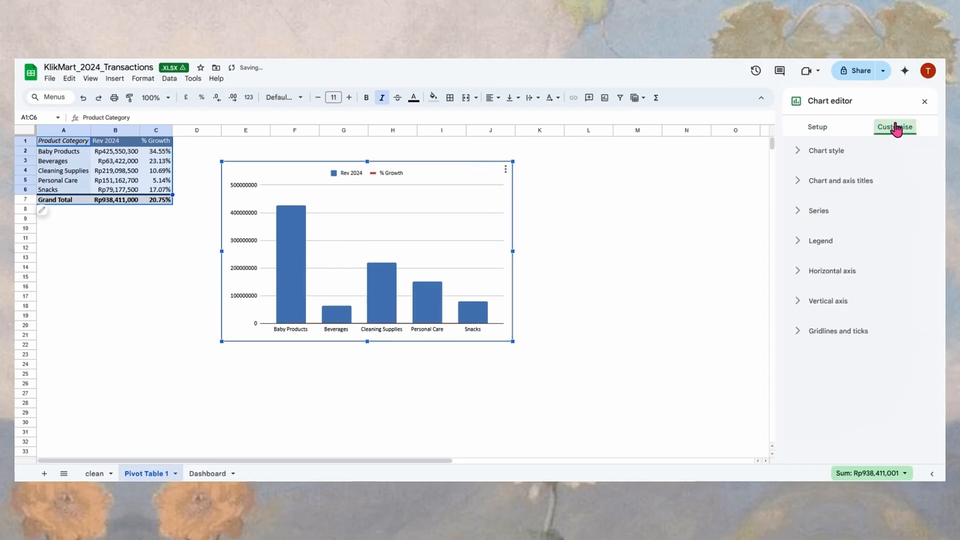
click(847, 159)
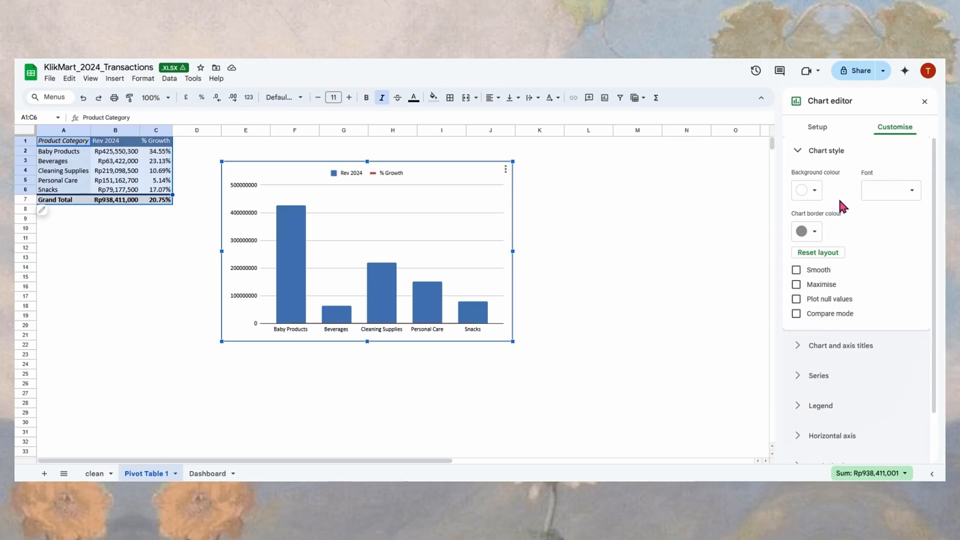
click(812, 192)
click(834, 215)
click(834, 231)
click(836, 256)
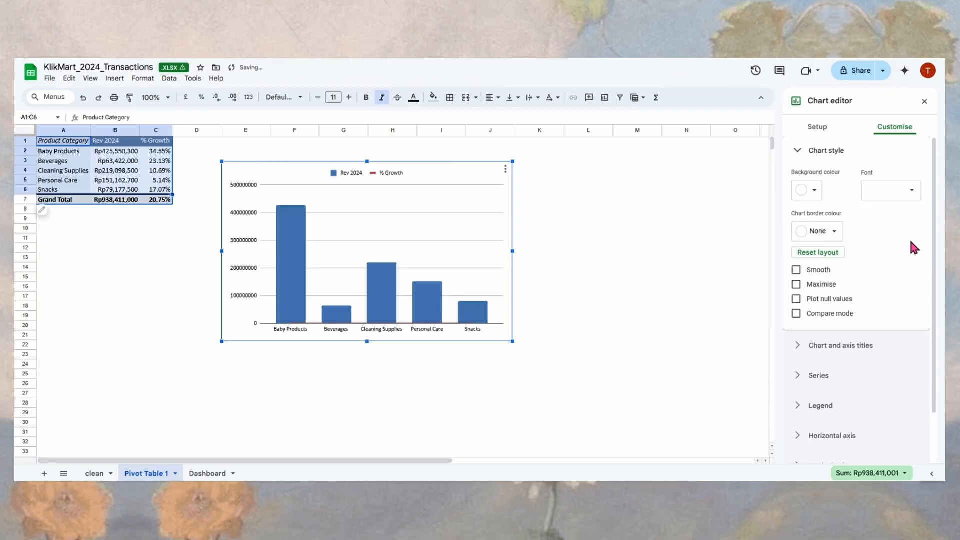
click(816, 274)
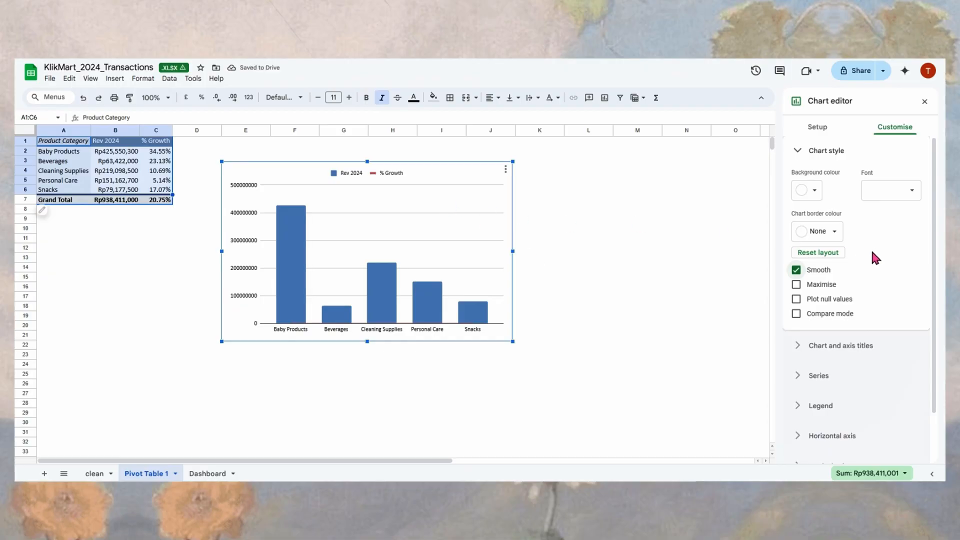
click(823, 152)
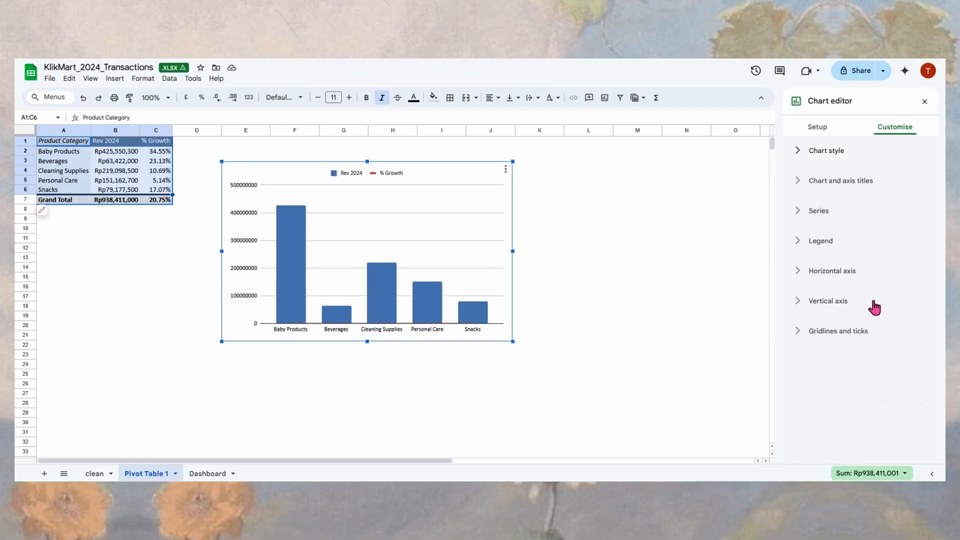
Step: Set the chart title to "Product Category Performance by Revenue" and make it bold
click(835, 186)
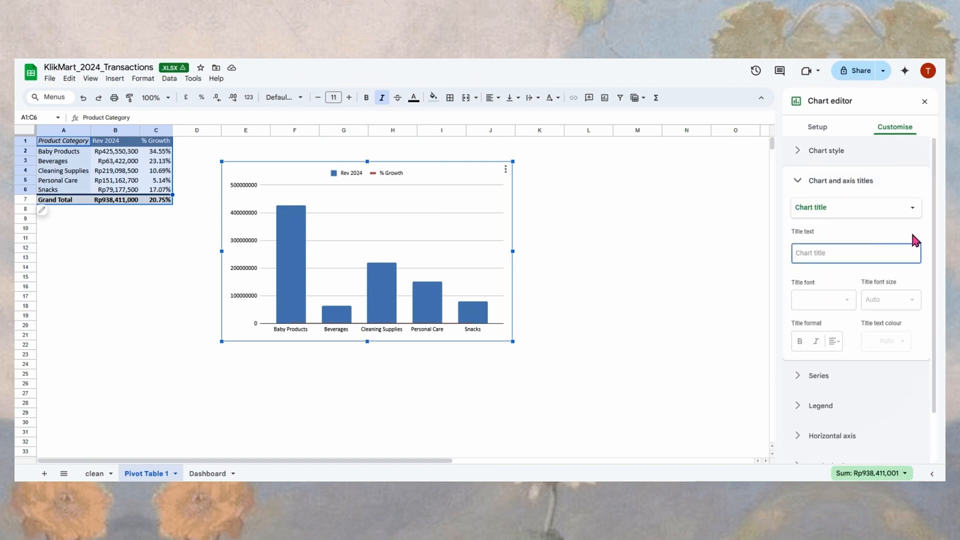
text(Procuct Ca)
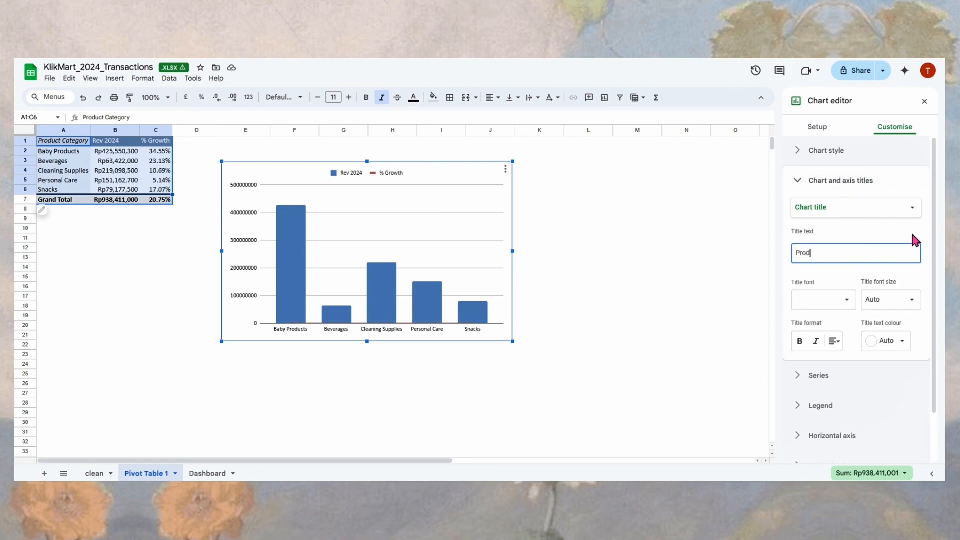
text(tegory Performanc)
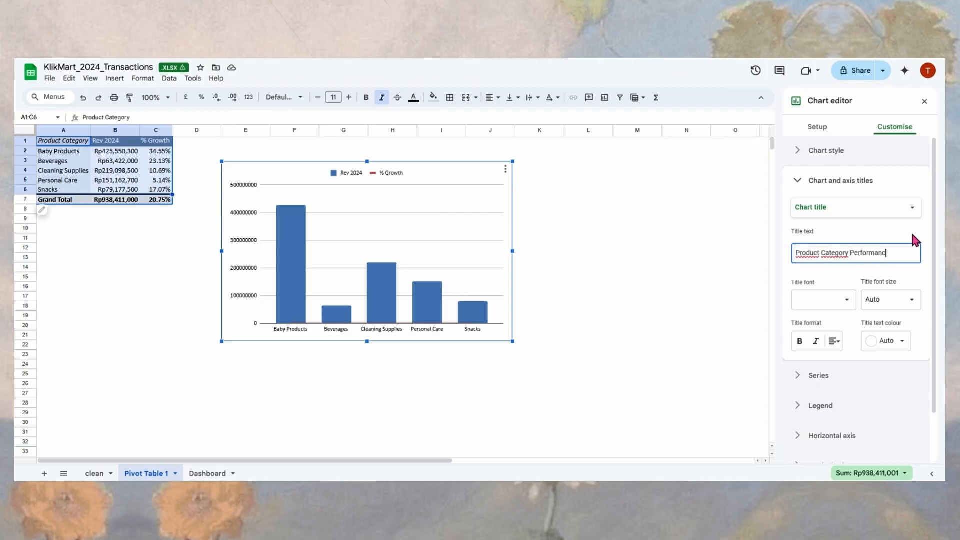
text(e by Revenue)
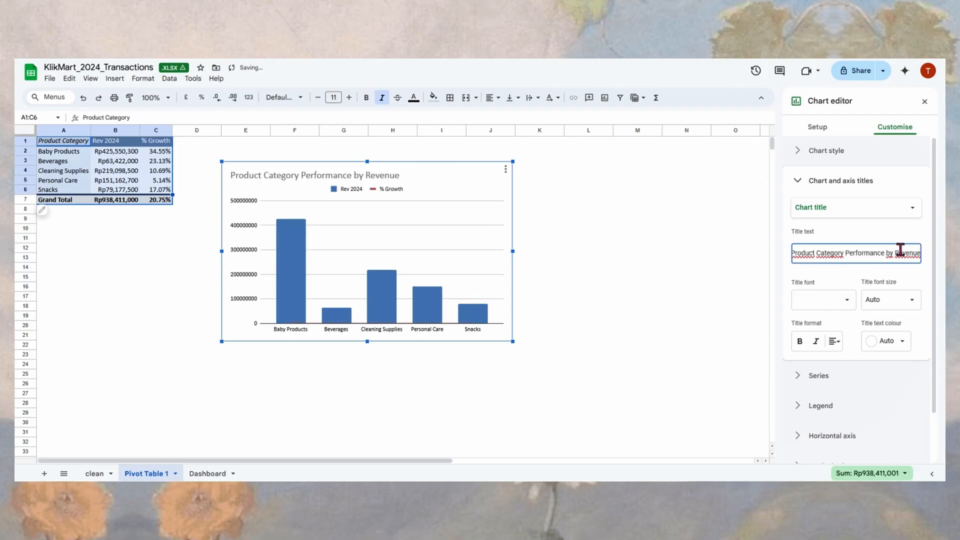
click(799, 342)
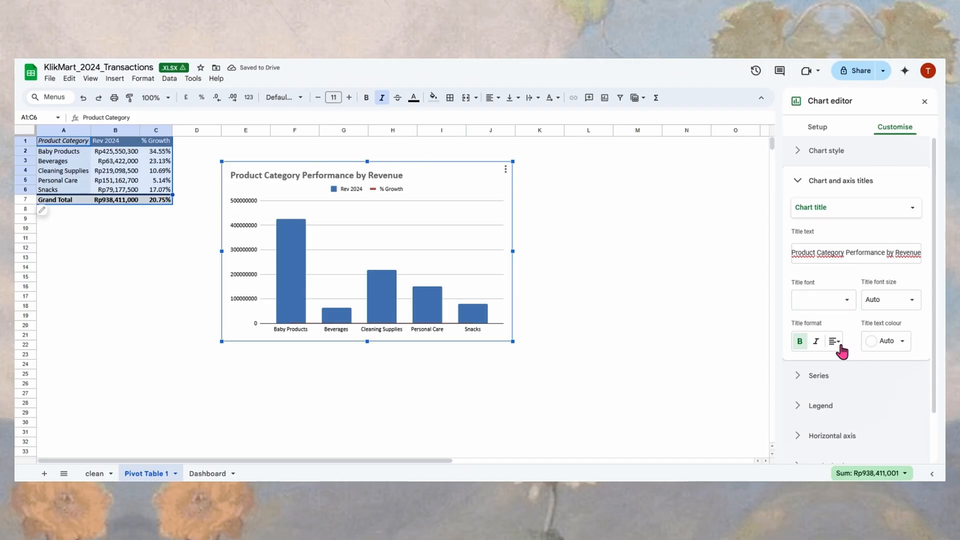
click(811, 183)
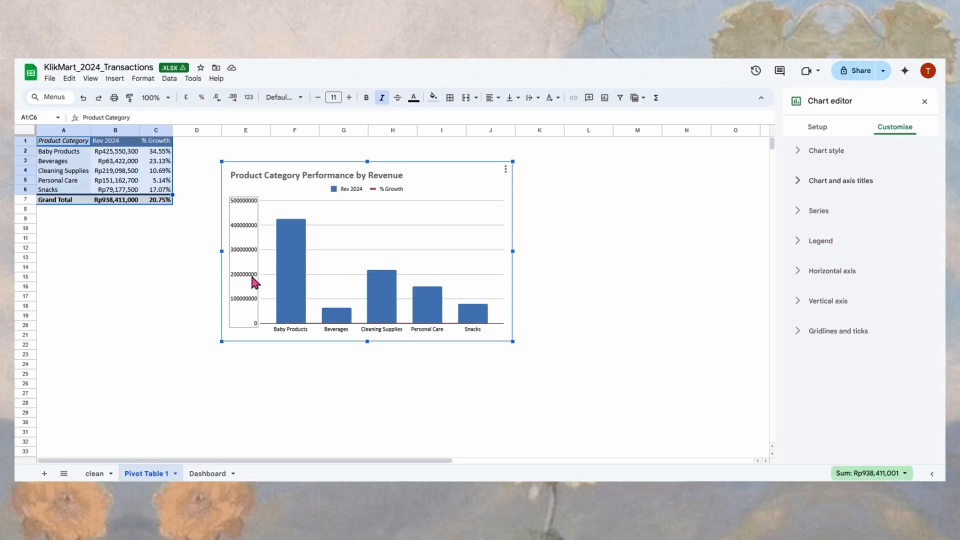
Step: Set the left vertical axis labels to font size 6 and the custom dark grey text colour
click(849, 306)
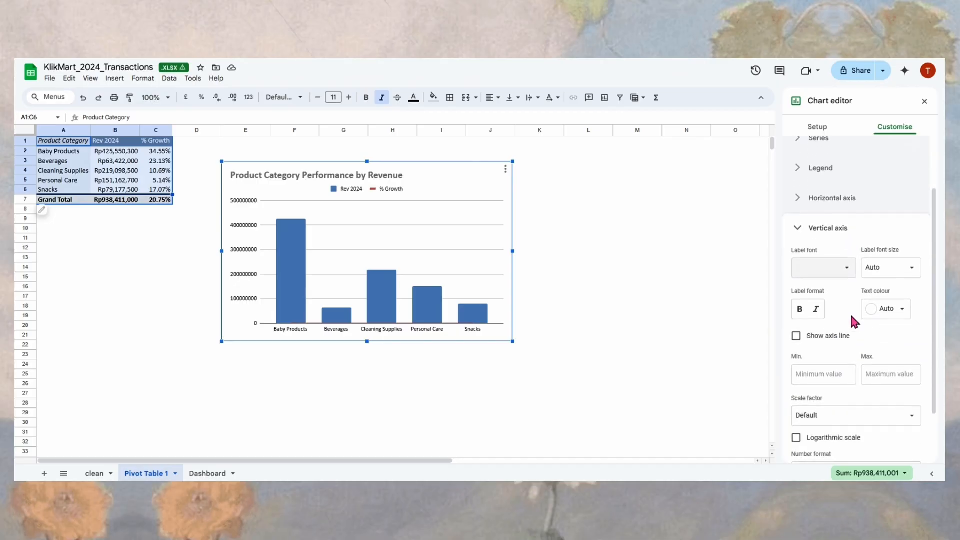
click(891, 268)
text(0)
key(Return)
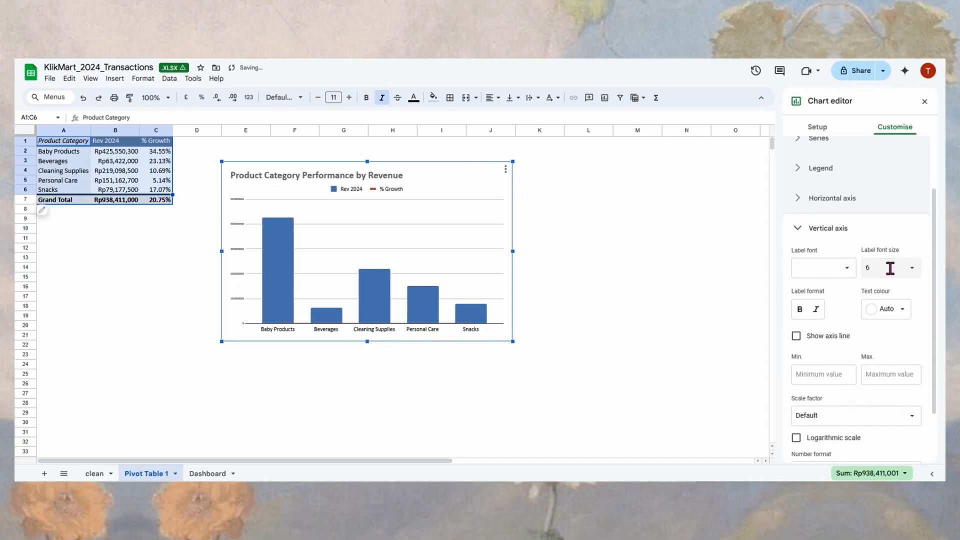
click(899, 308)
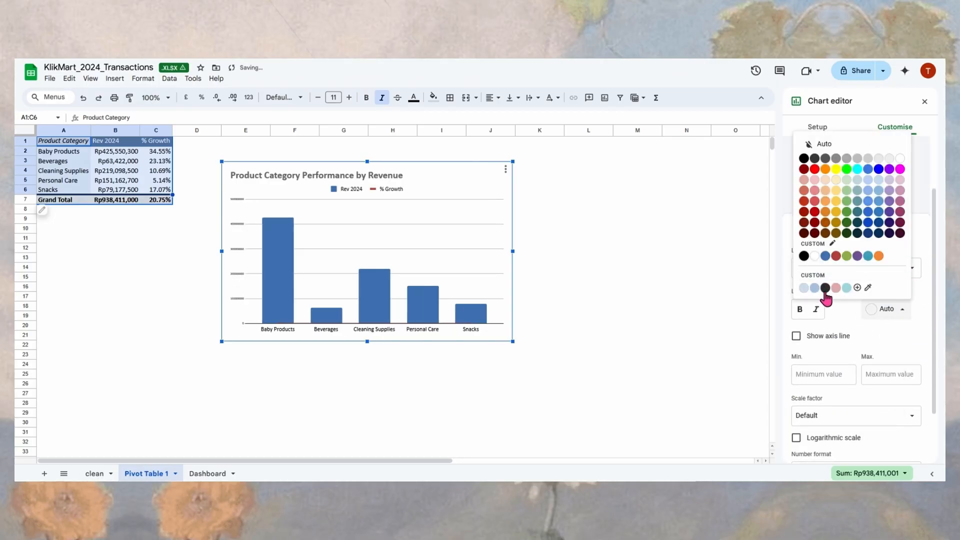
click(823, 286)
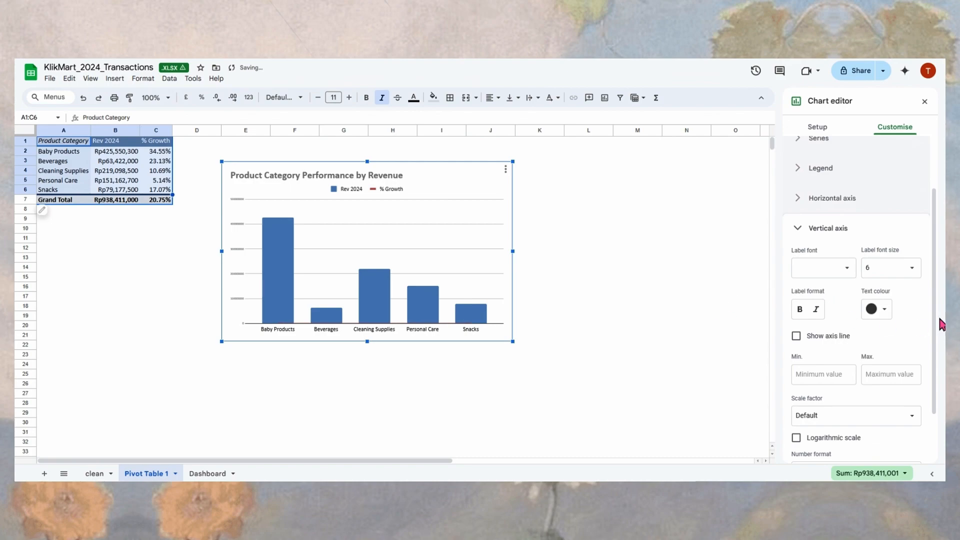
click(799, 228)
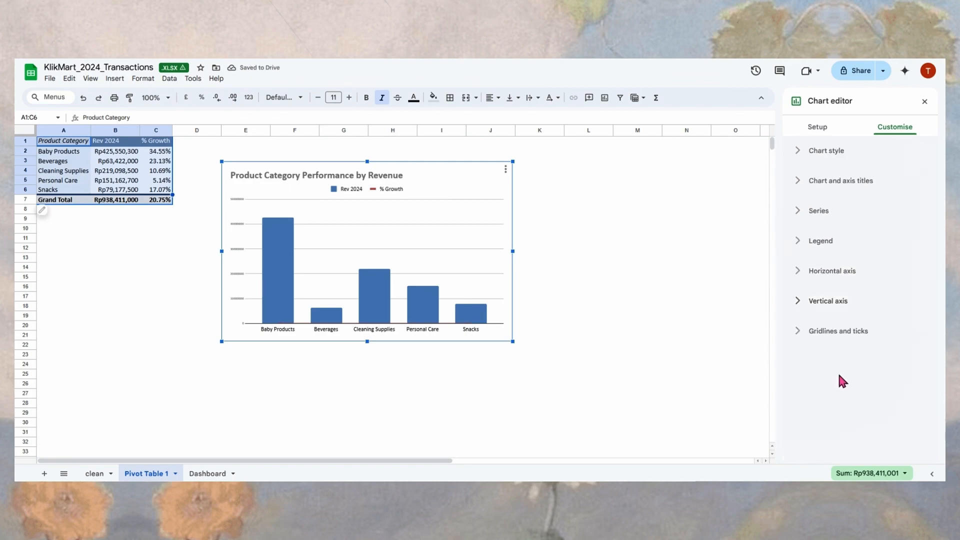
Step: Turn off the major gridlines for the chart's vertical axis
click(830, 332)
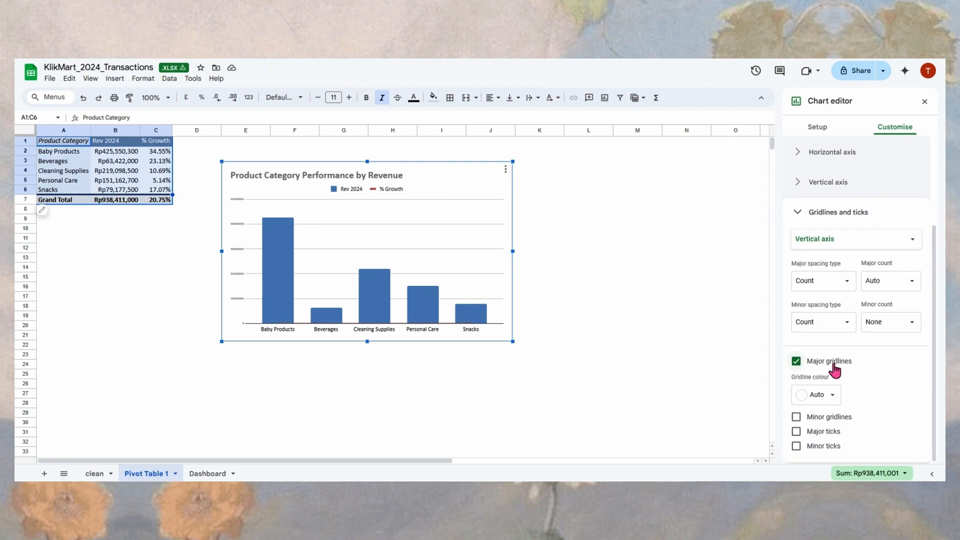
click(833, 364)
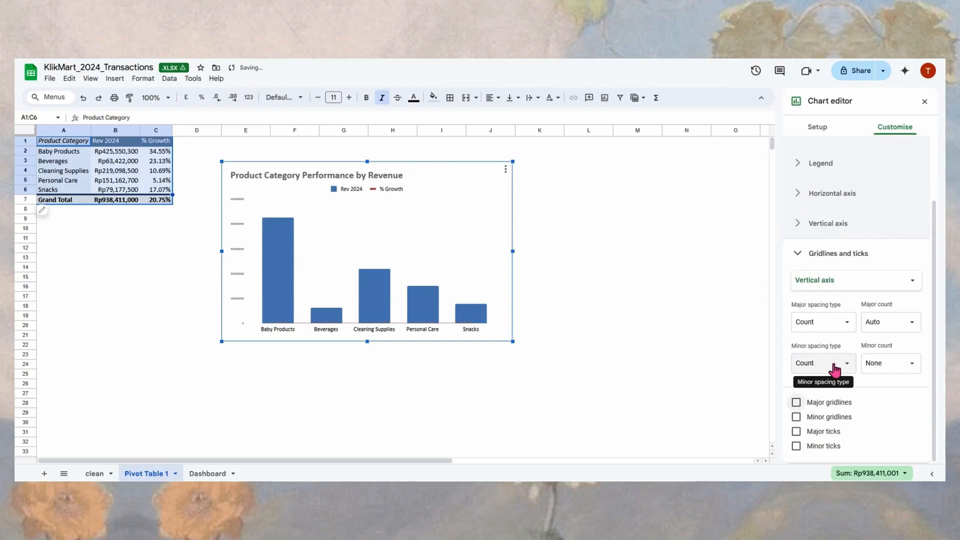
scroll(828, 350, up, 3)
click(806, 332)
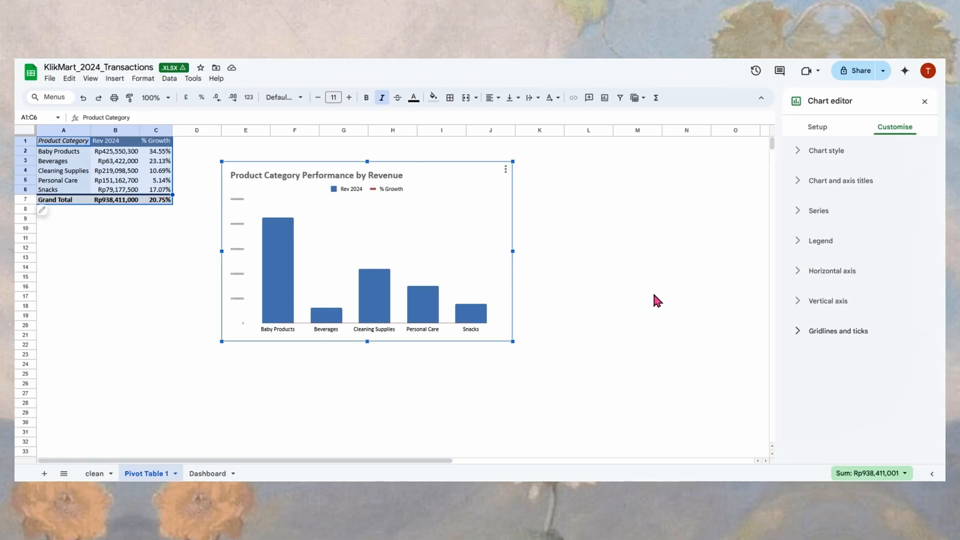
click(858, 309)
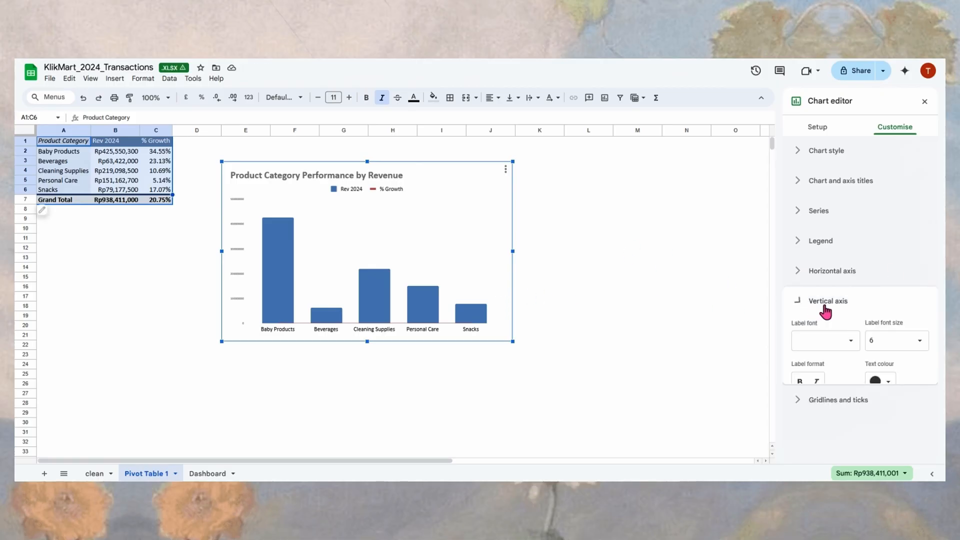
scroll(879, 324, down, 2)
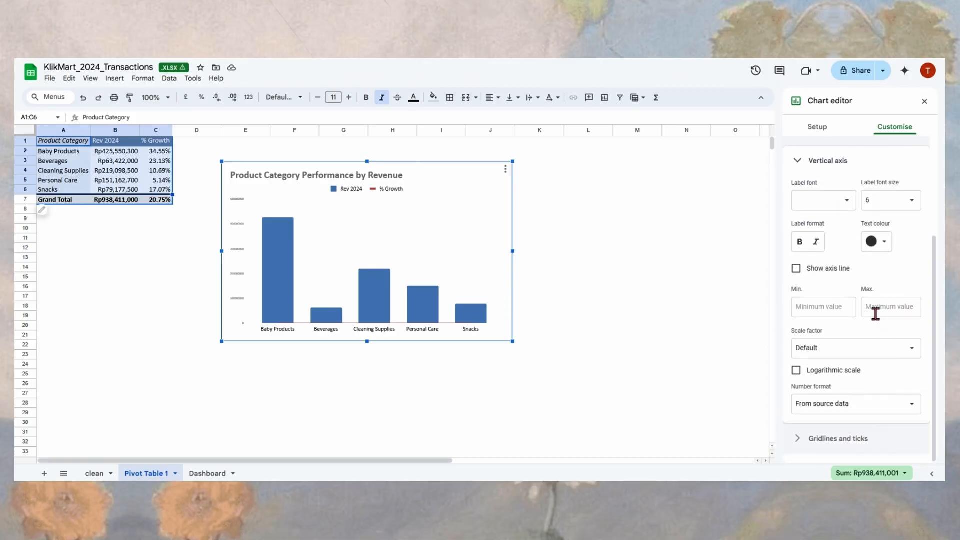
click(393, 194)
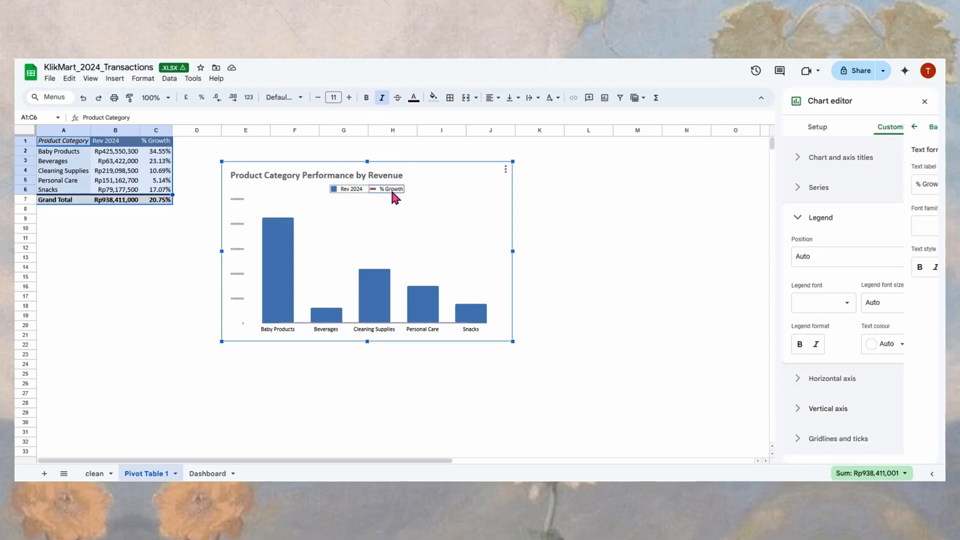
click(392, 194)
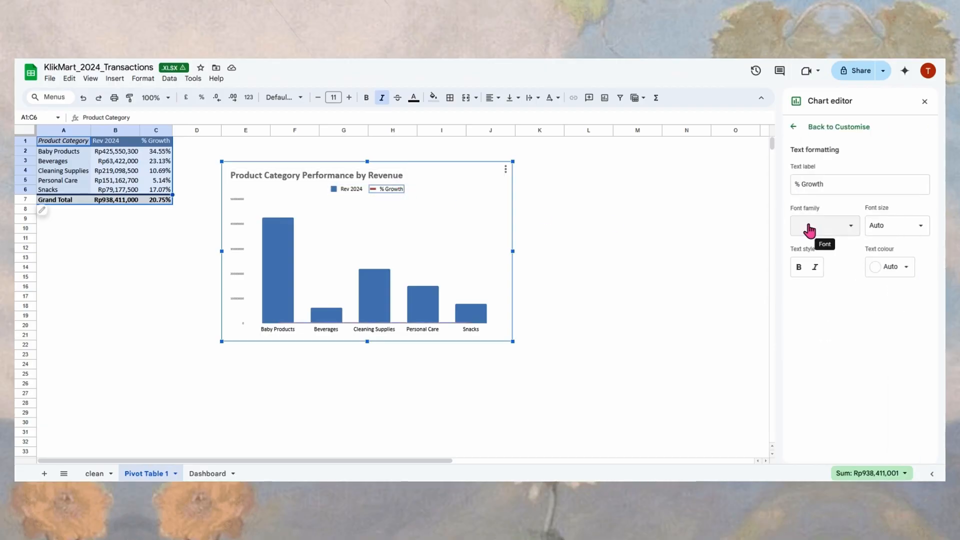
click(506, 170)
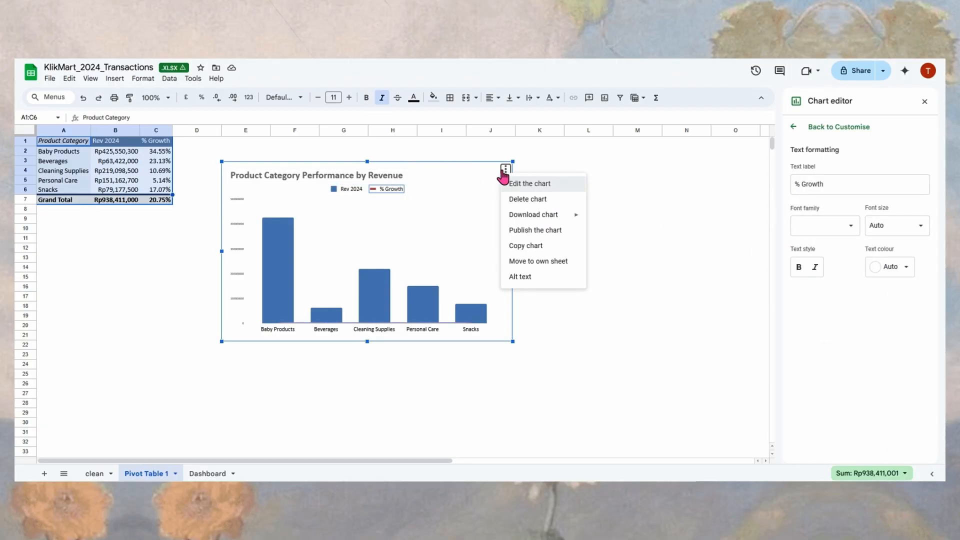
click(615, 238)
click(668, 218)
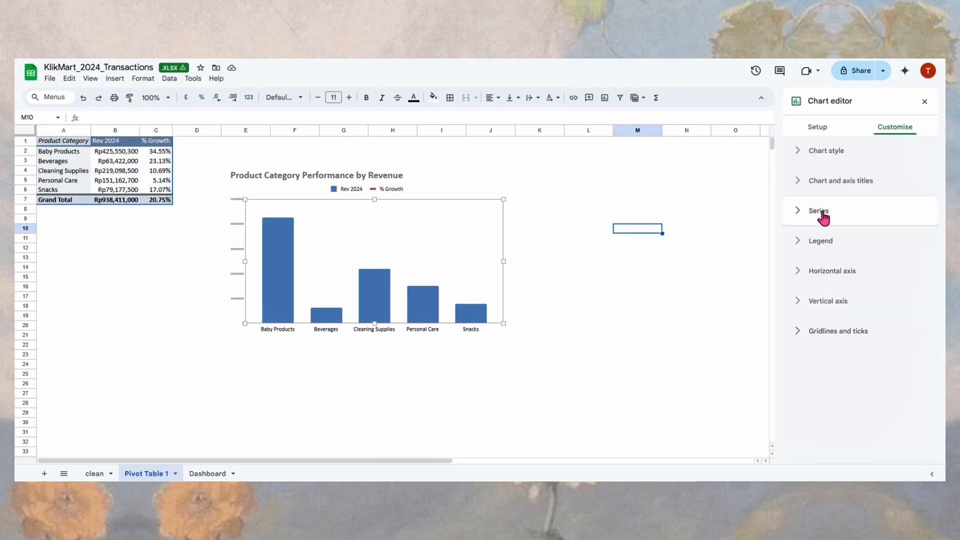
Step: Assign the % Growth series to the right axis
click(819, 211)
click(808, 239)
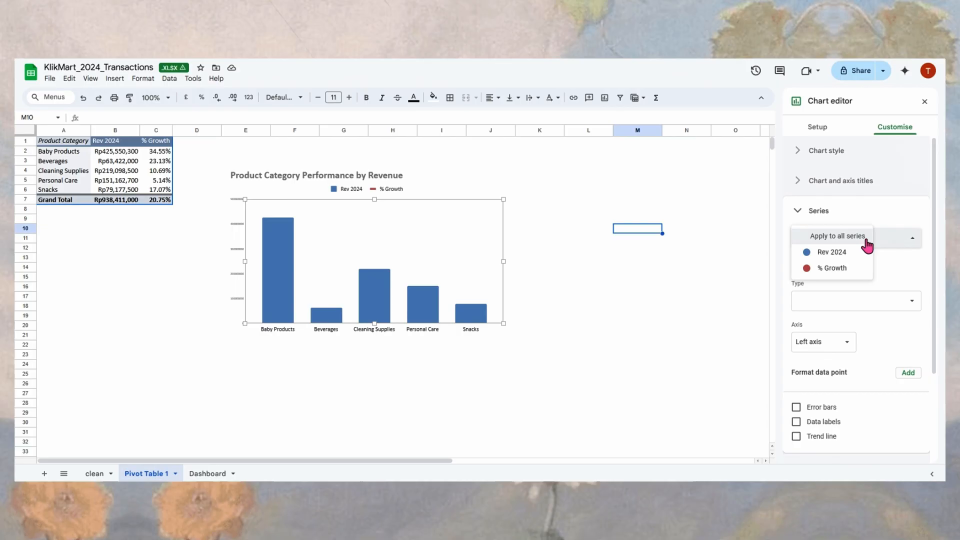
click(841, 265)
scroll(845, 300, down, 2)
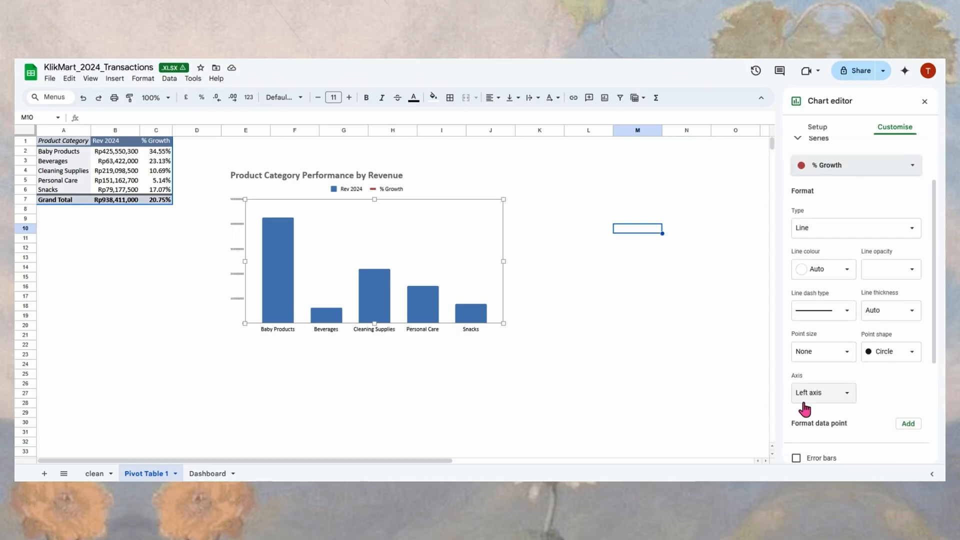
click(840, 398)
click(843, 406)
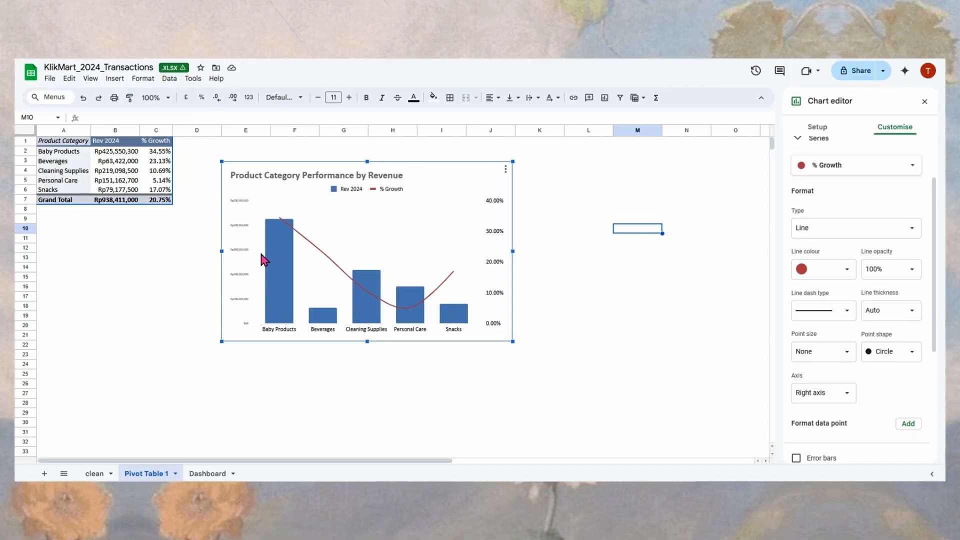
Step: Set the right vertical axis labels to font size 6 and the custom dark grey text colour
click(493, 256)
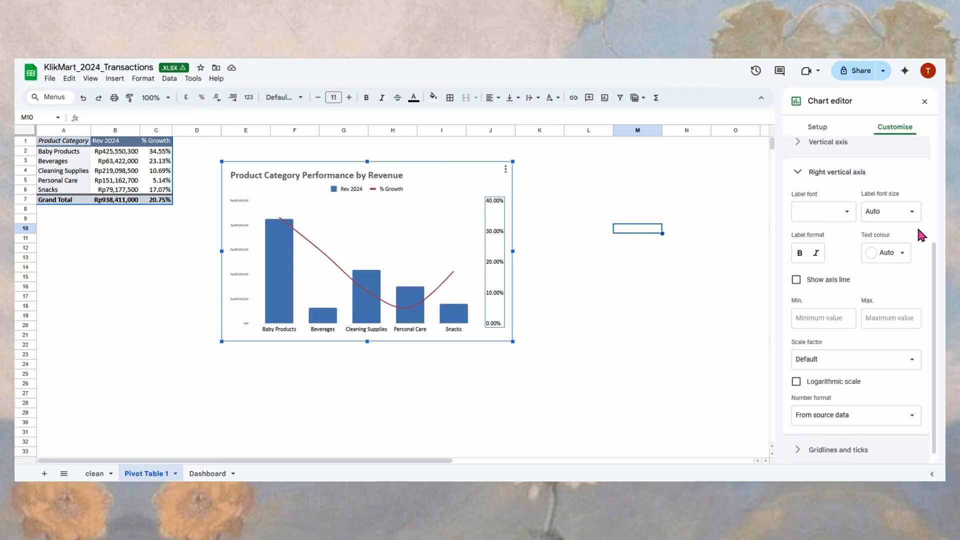
click(887, 212)
text(6)
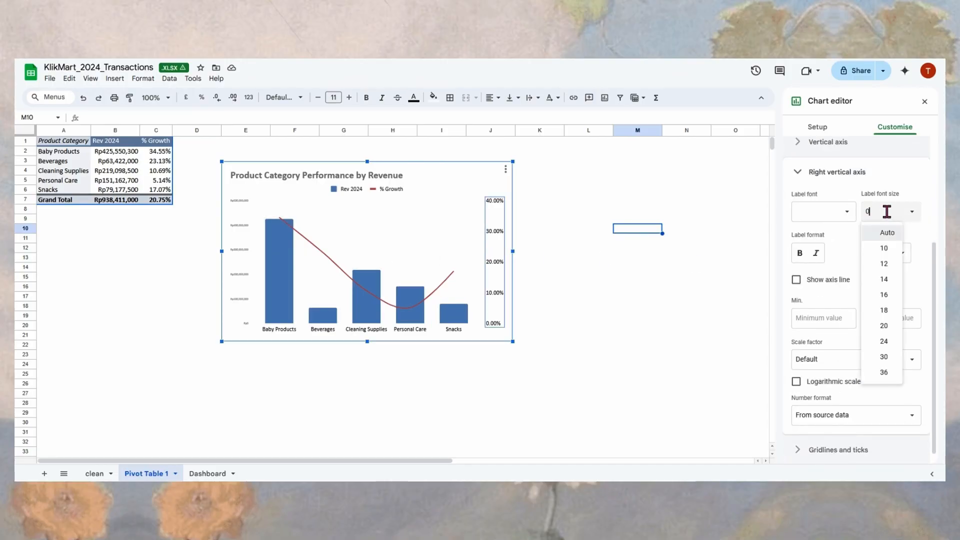
key(Return)
click(900, 253)
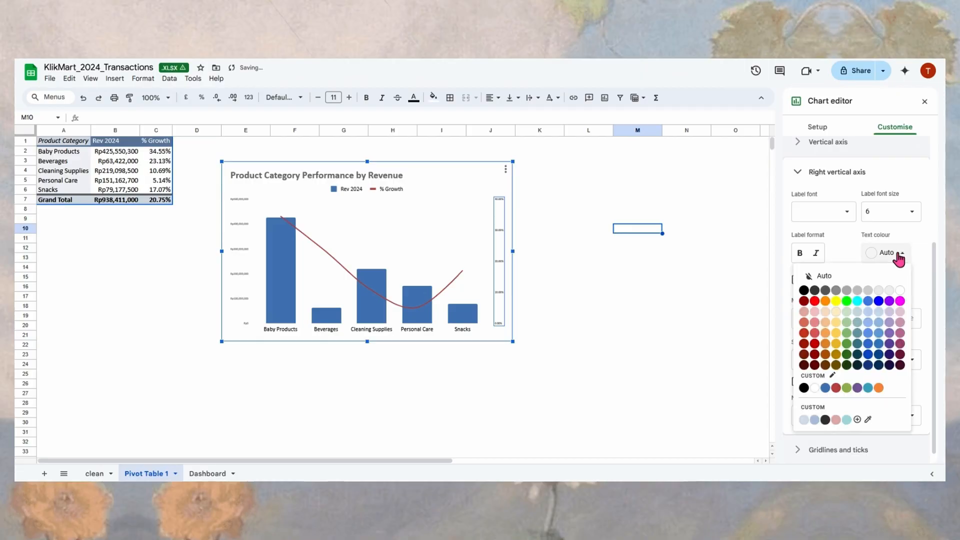
click(827, 419)
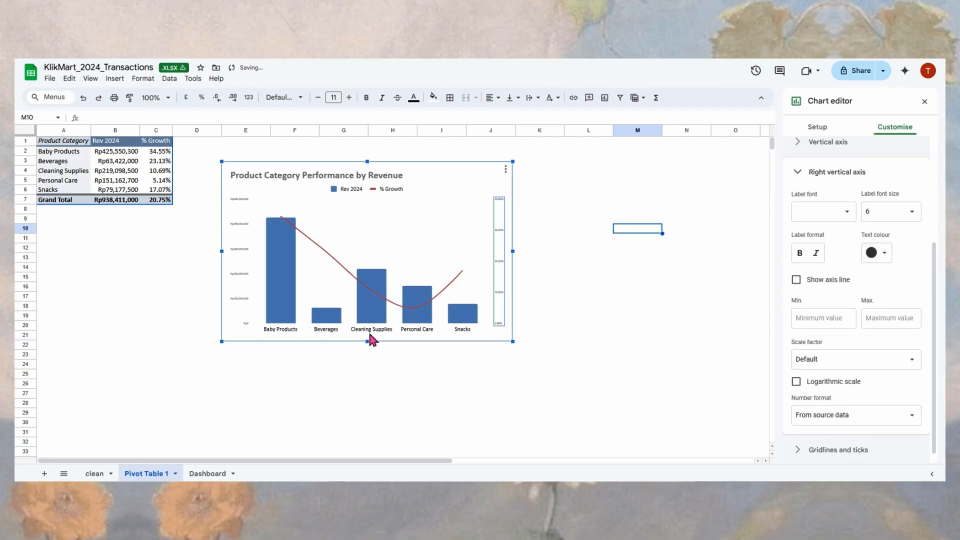
Step: Set the Rev 2024 columns' line colour to custom #b7e1cd and give them the same green fill
click(377, 320)
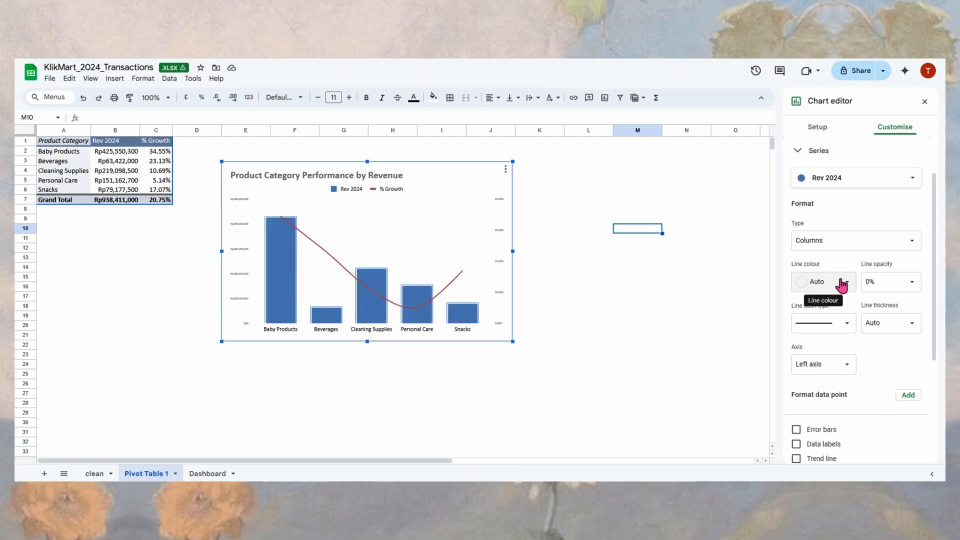
click(843, 285)
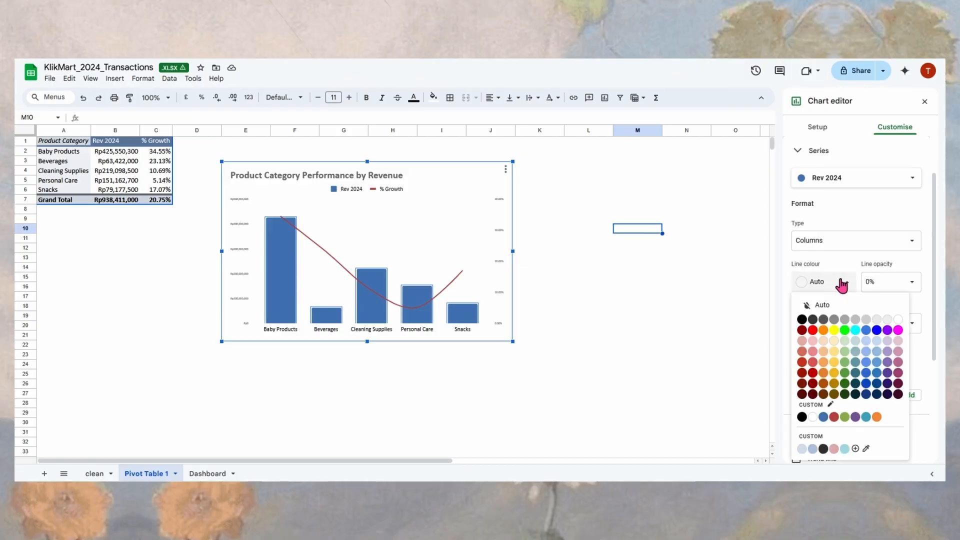
click(856, 449)
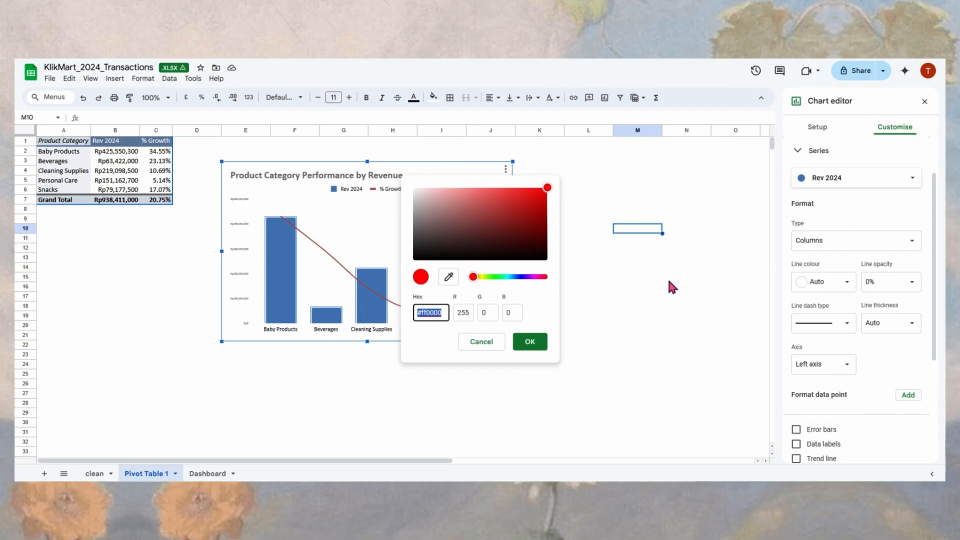
text(#b7e1c)
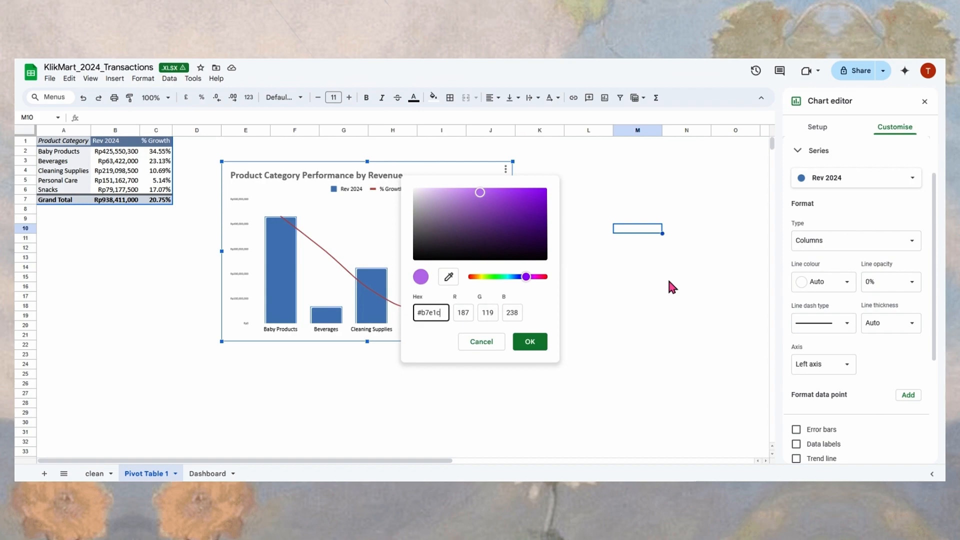
text(d)
click(532, 343)
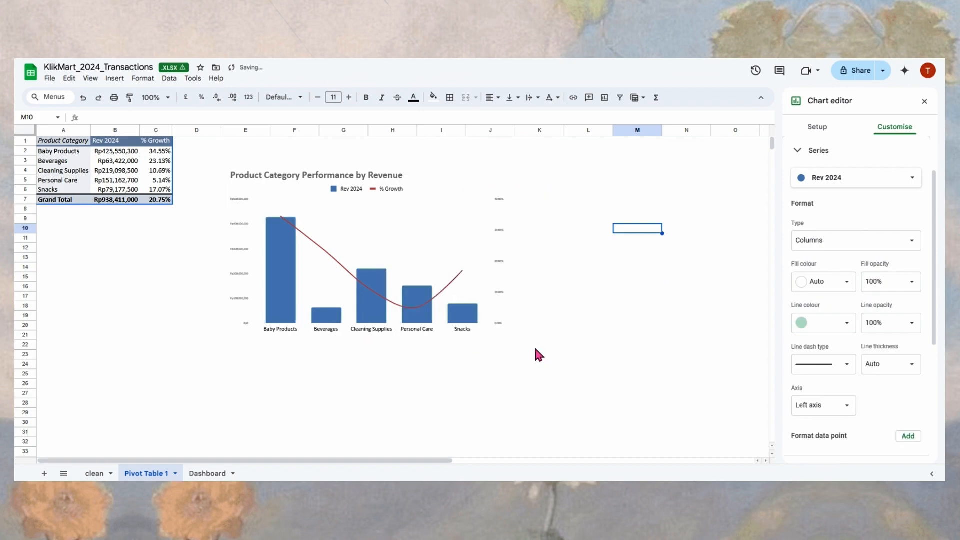
click(807, 282)
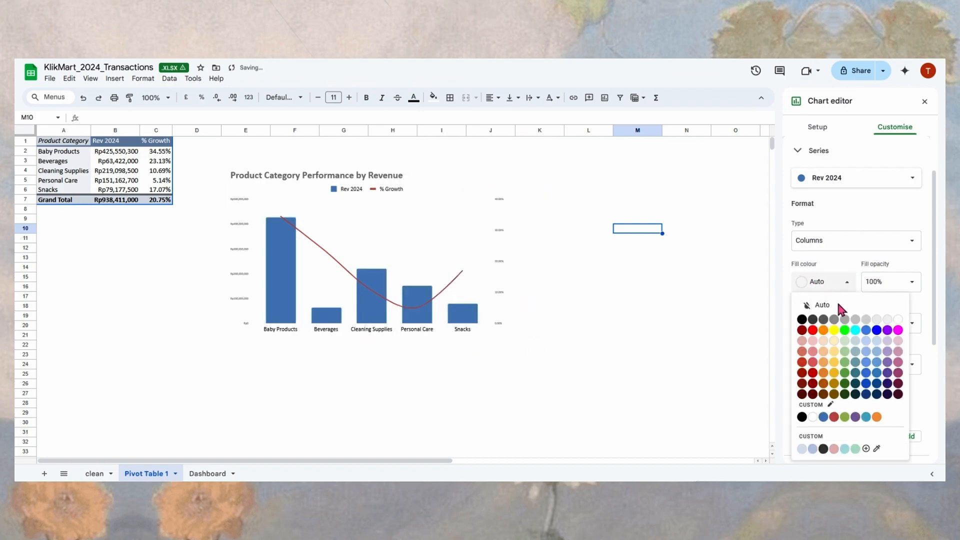
click(856, 449)
click(547, 287)
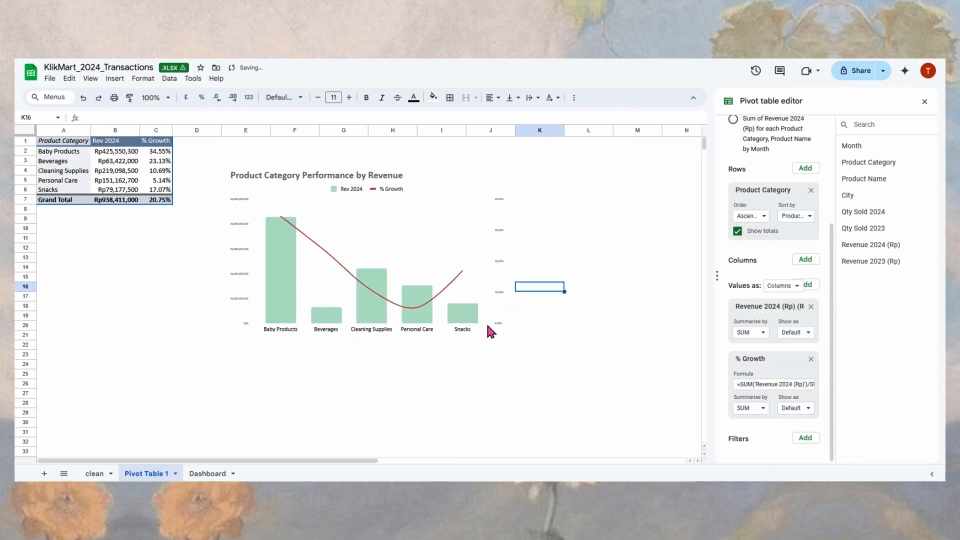
Step: Set the % Growth line's colour to the custom light pink and turn on its data labels
click(488, 330)
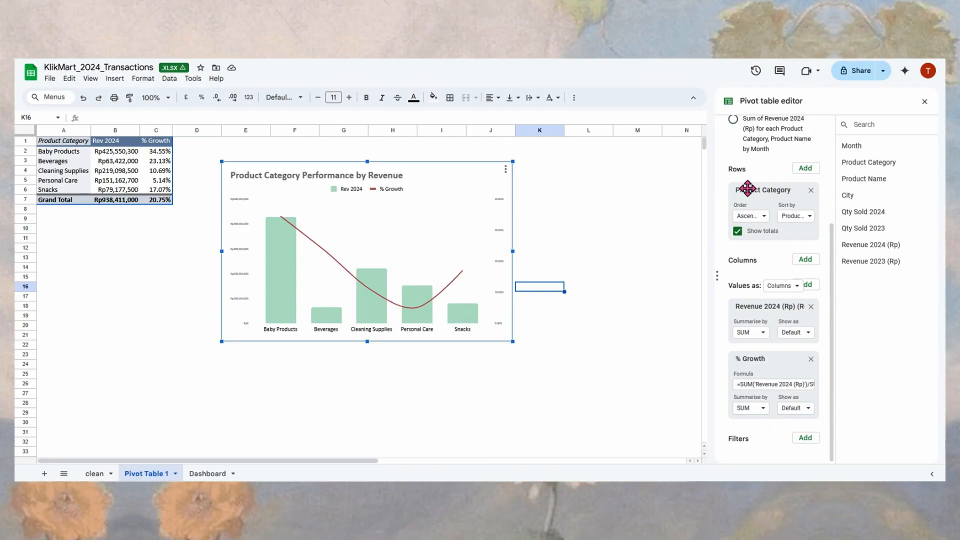
double_click(349, 273)
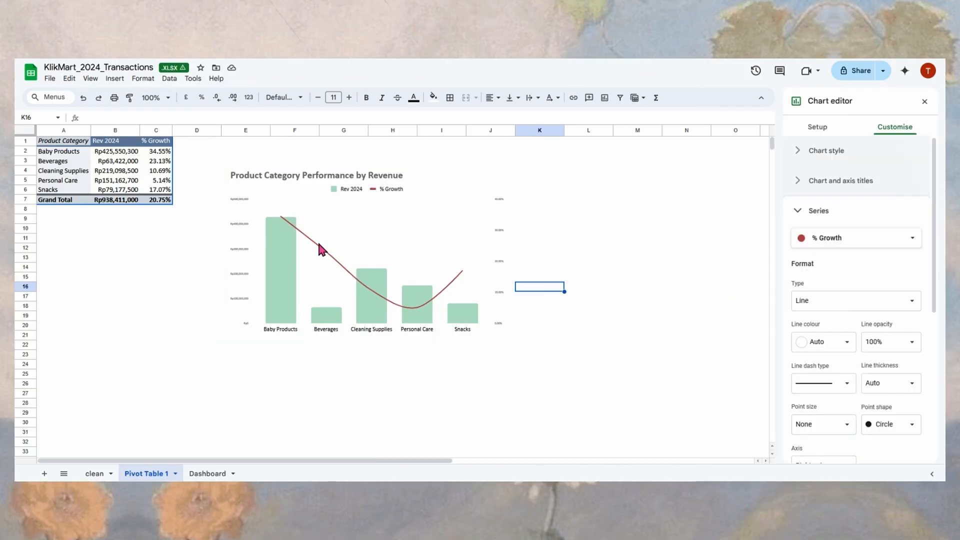
click(824, 342)
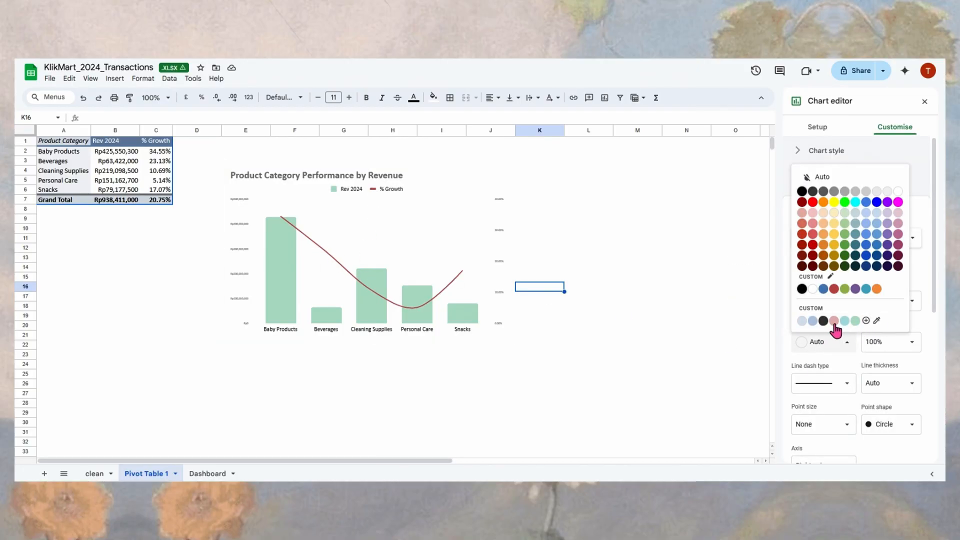
click(834, 321)
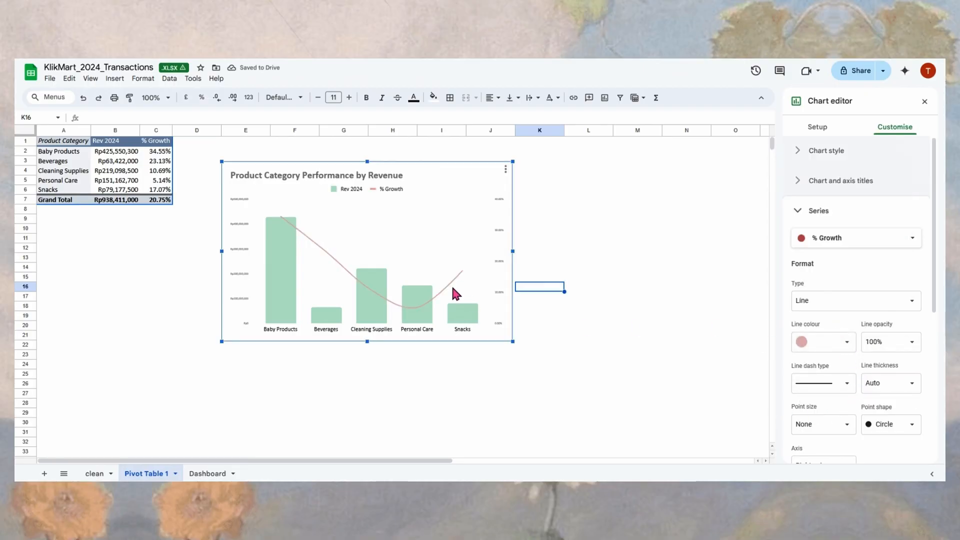
scroll(864, 295, down, 3)
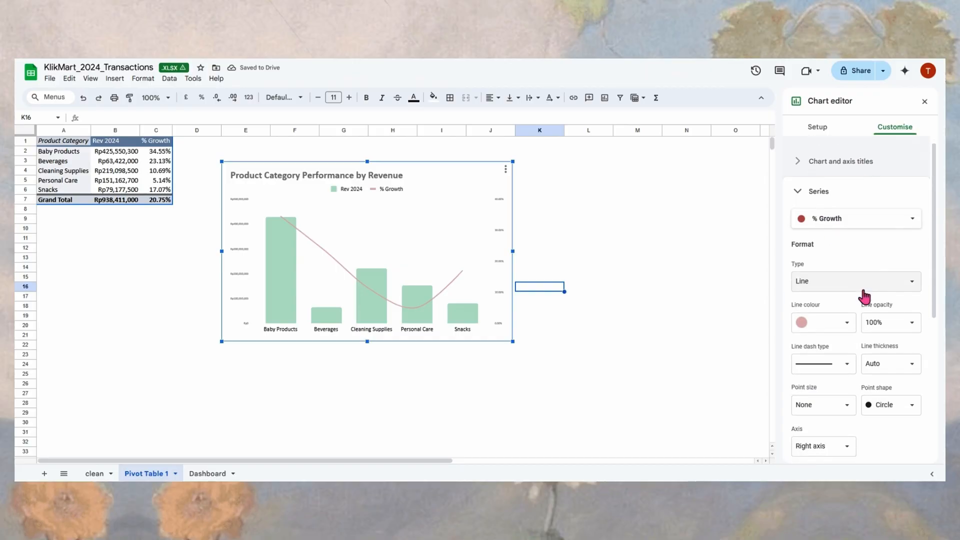
click(832, 406)
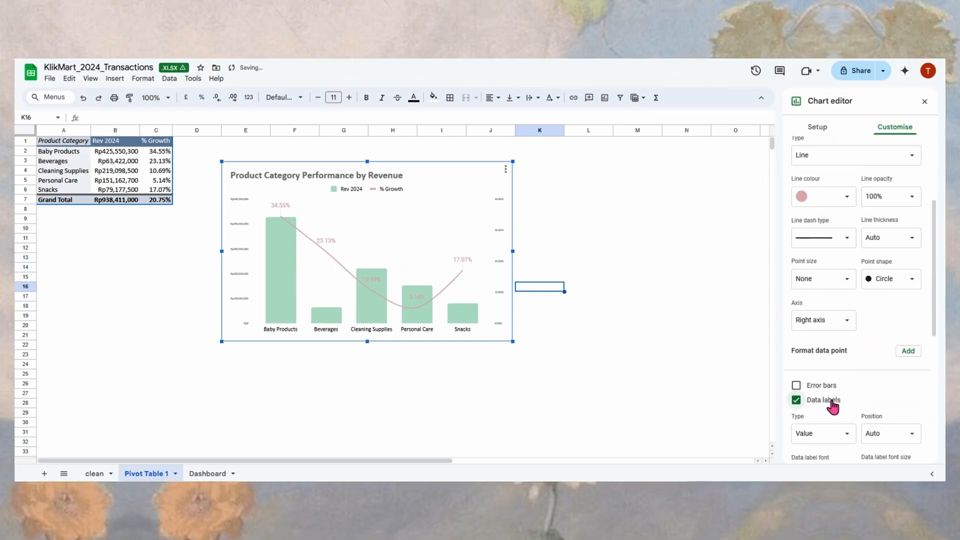
Step: Turn on data labels for the Rev 2024 columns and set their position to Centre
click(467, 313)
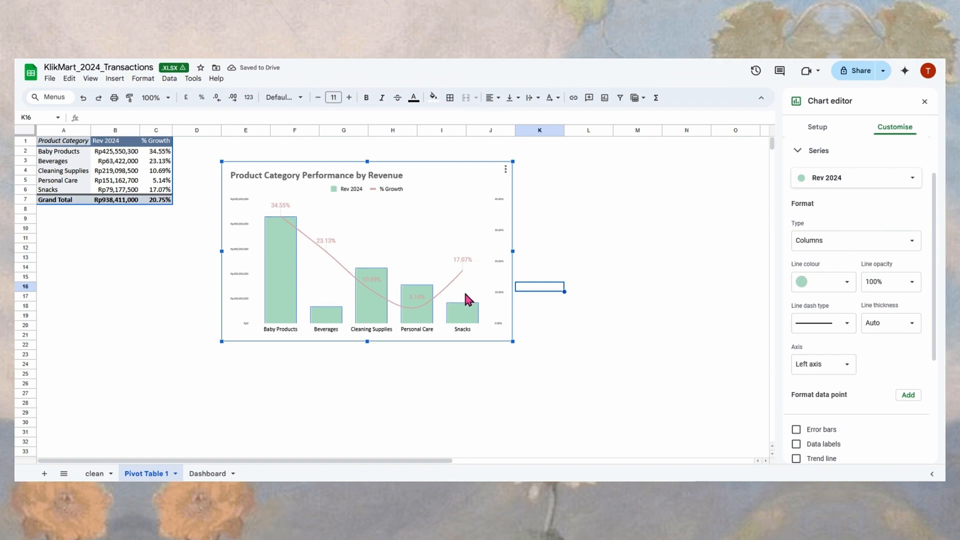
scroll(860, 400, down, 2)
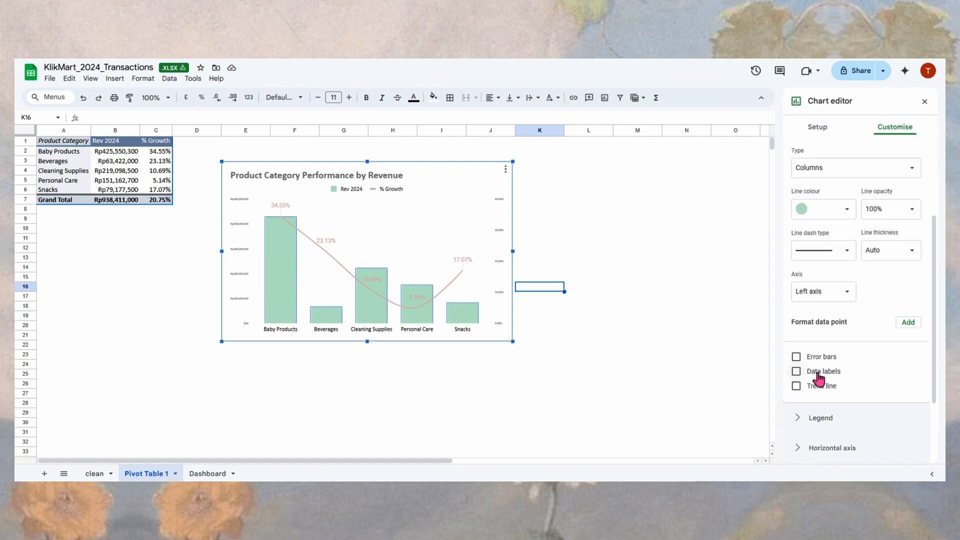
click(820, 371)
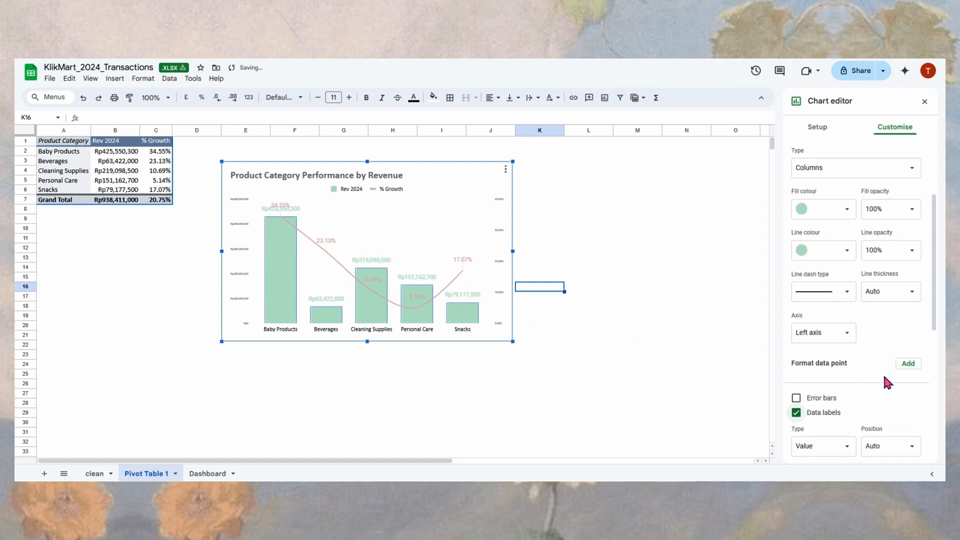
scroll(880, 376, up, 2)
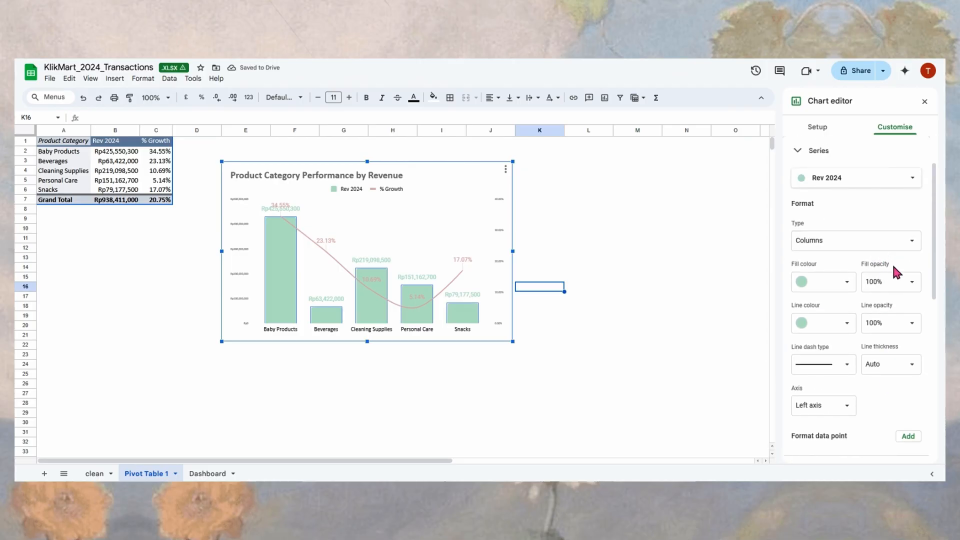
scroll(892, 300, down, 4)
click(881, 299)
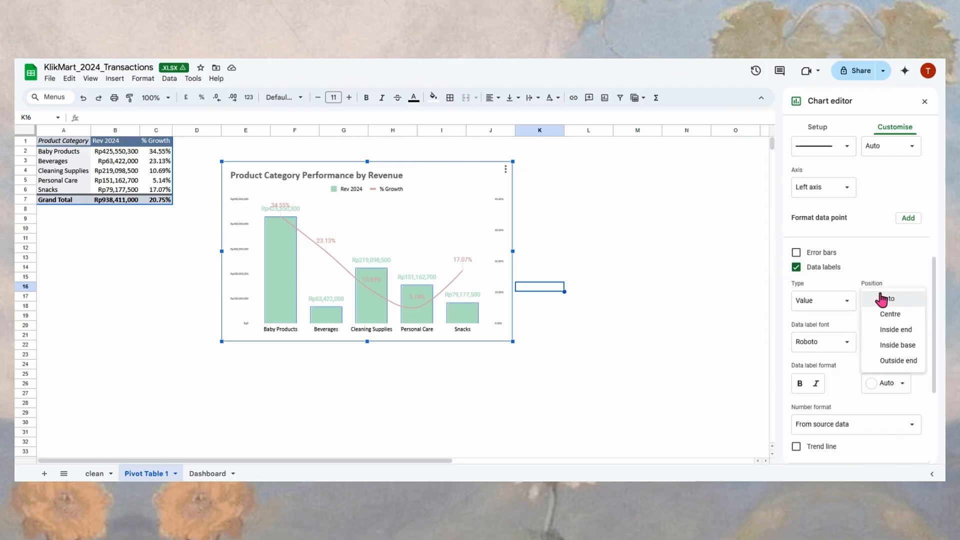
click(890, 314)
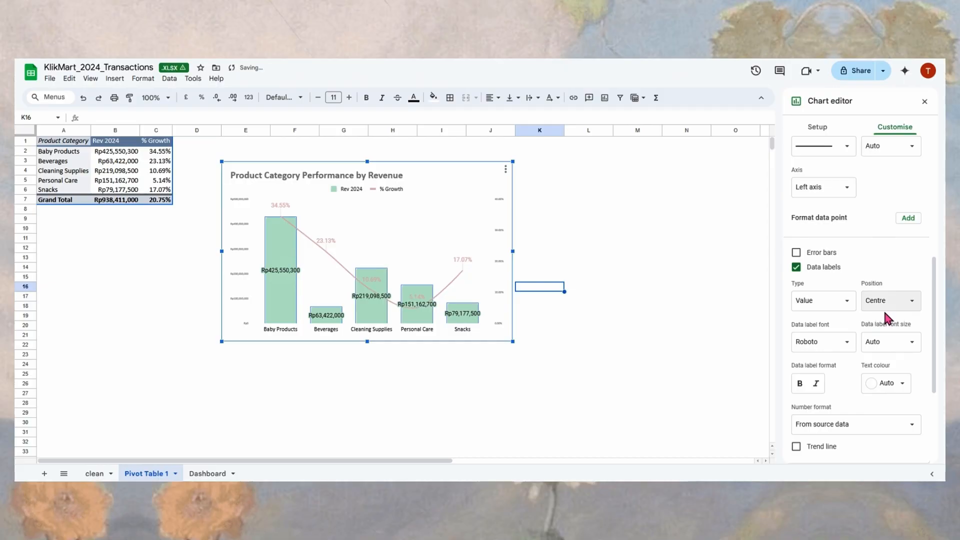
click(632, 329)
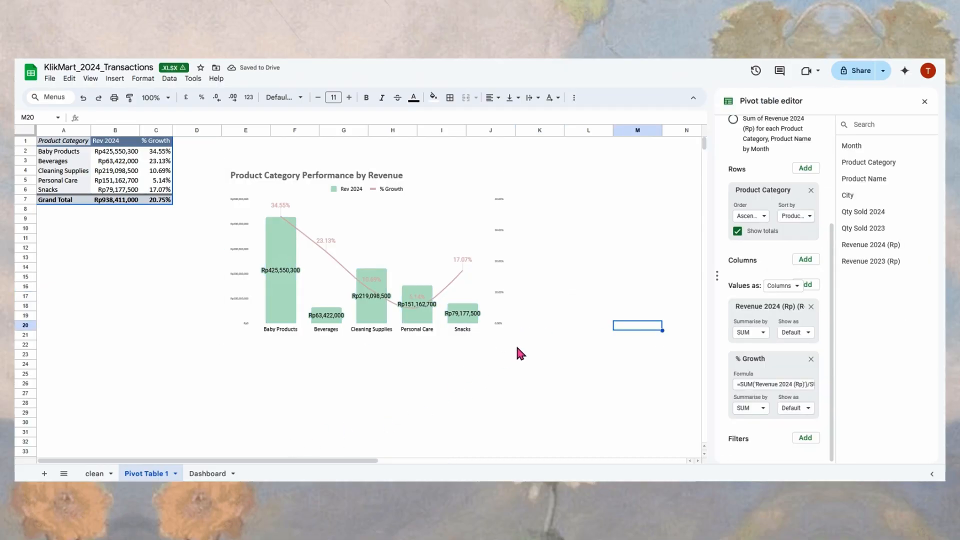
Step: Paste the copied Product Category Performance by Revenue chart into the Dashboard sheet
click(196, 473)
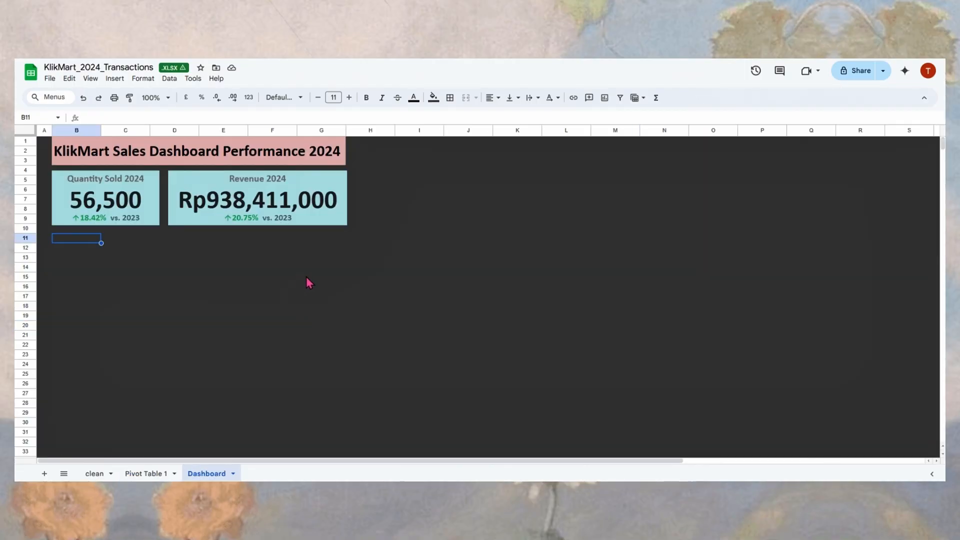
key(ctrl+v)
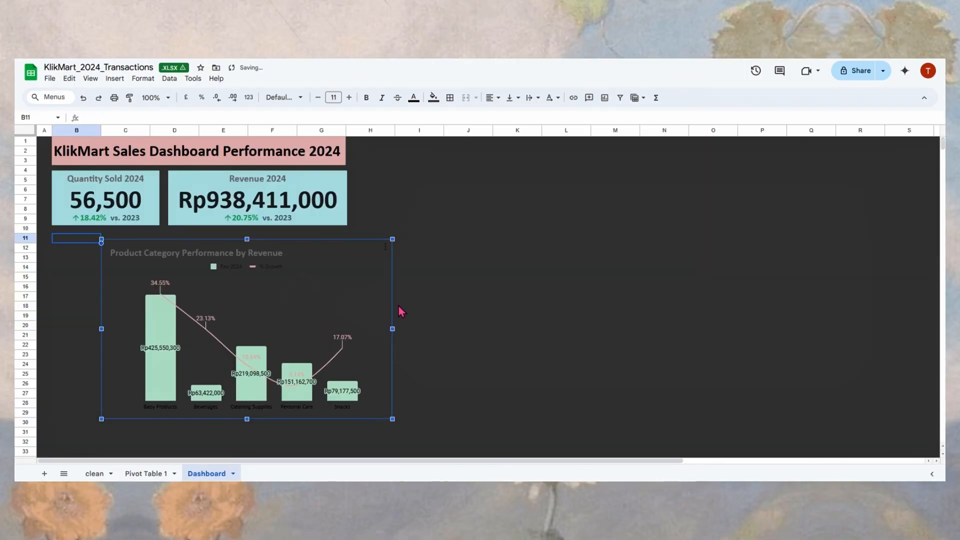
drag(393, 308, 811, 297)
click(282, 278)
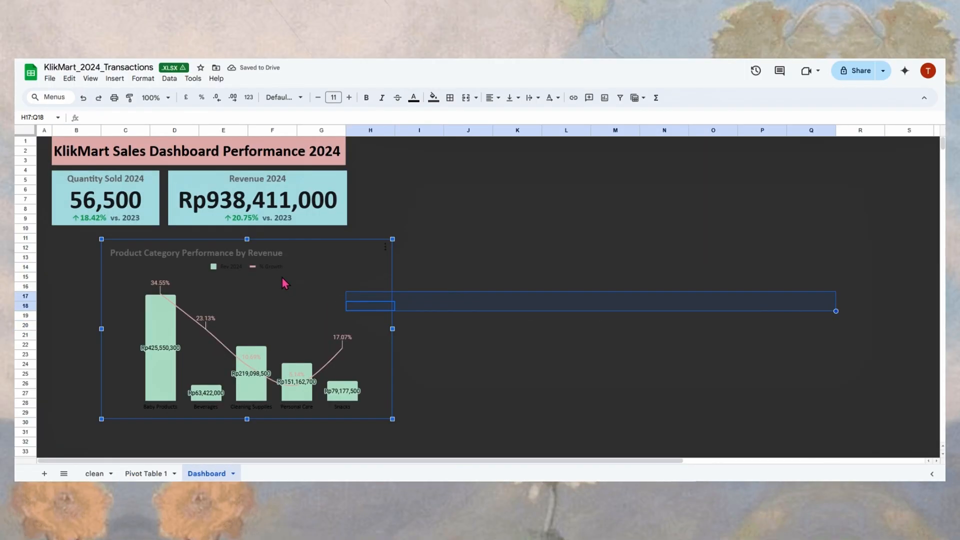
Step: Move the pasted chart to the top of columns I to N and reduce its height slightly
drag(335, 241, 631, 143)
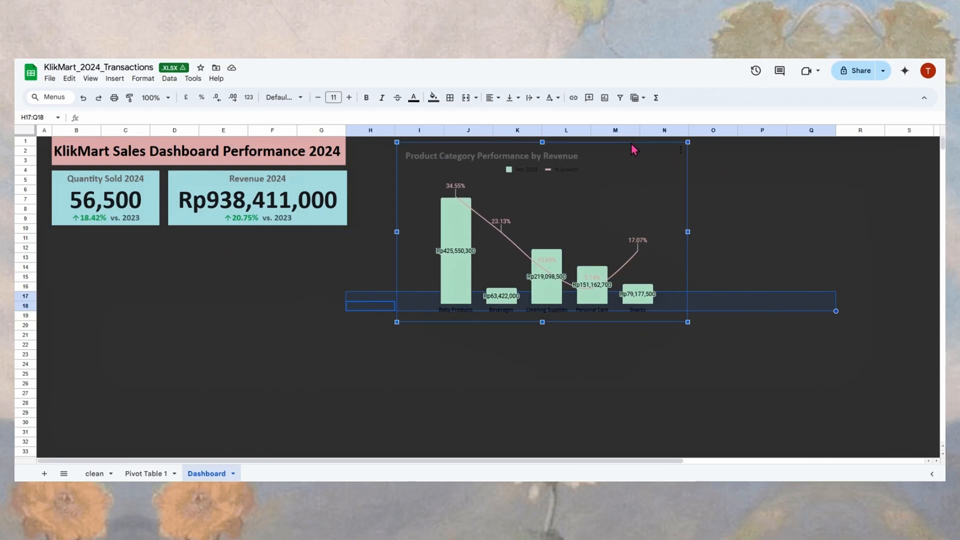
click(202, 316)
click(603, 234)
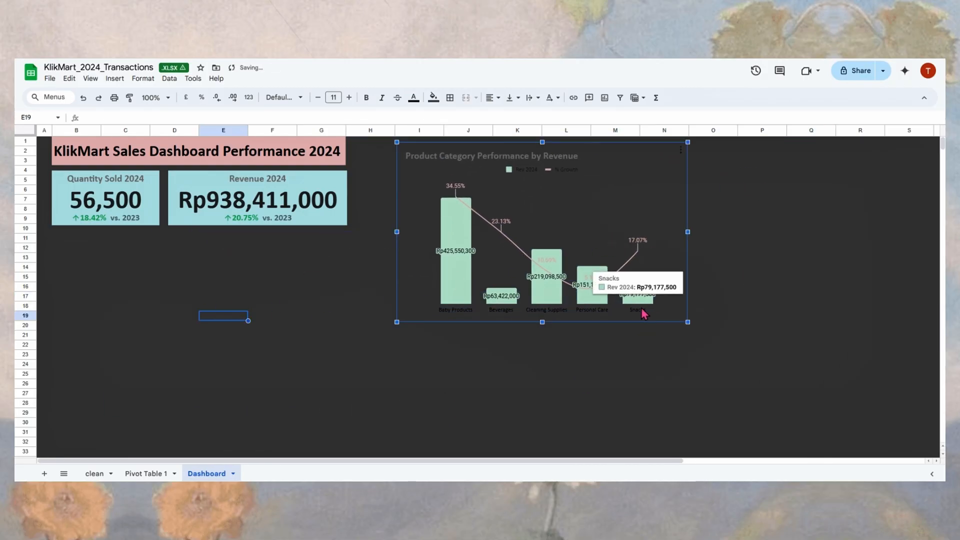
mouse_move(542, 320)
mouse_down()
mouse_move(540, 275)
mouse_move(540, 321)
mouse_up()
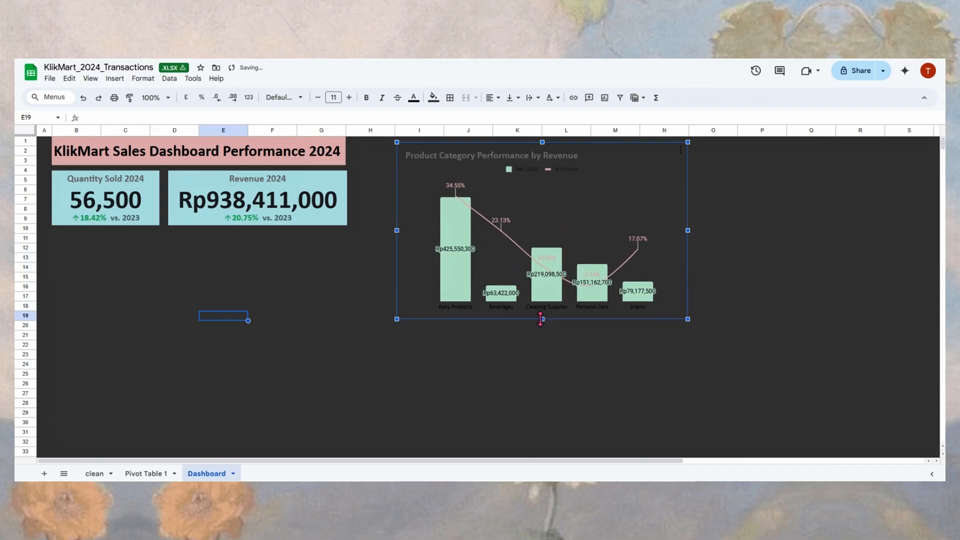
click(290, 320)
click(278, 290)
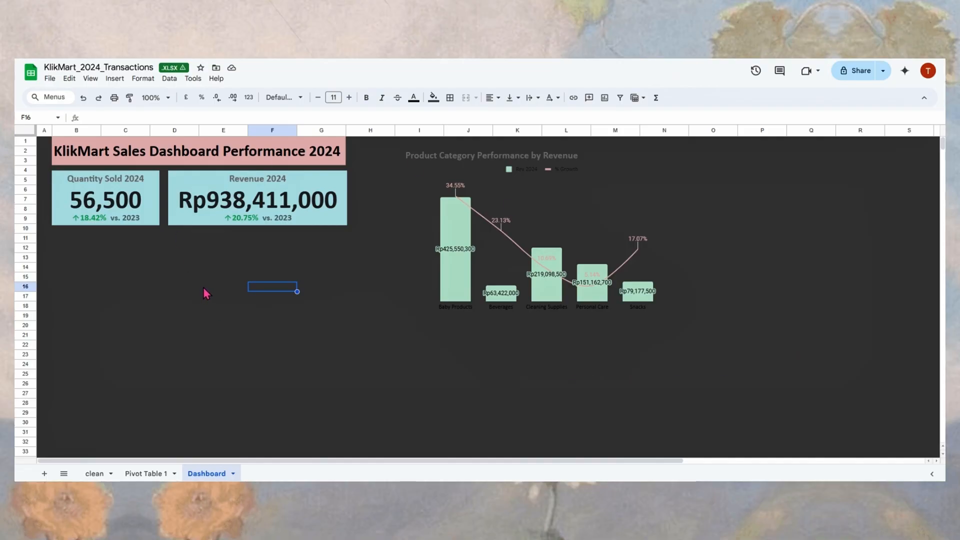
Step: Copy the pivot table A1:C7 from the Pivot Table 1 sheet and paste it at D15 on the Dashboard sheet
click(149, 473)
drag(61, 144, 165, 202)
key(ctrl+c)
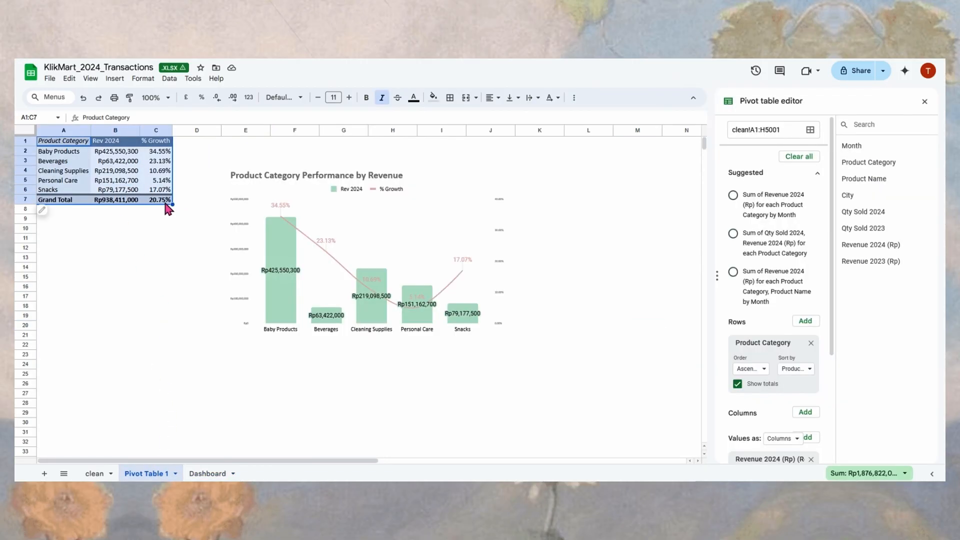
click(219, 468)
click(148, 269)
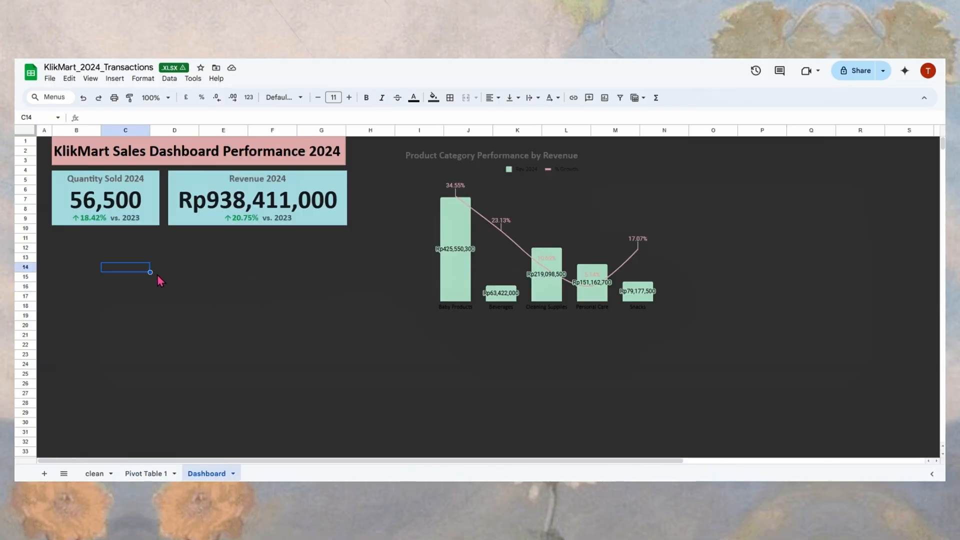
click(158, 275)
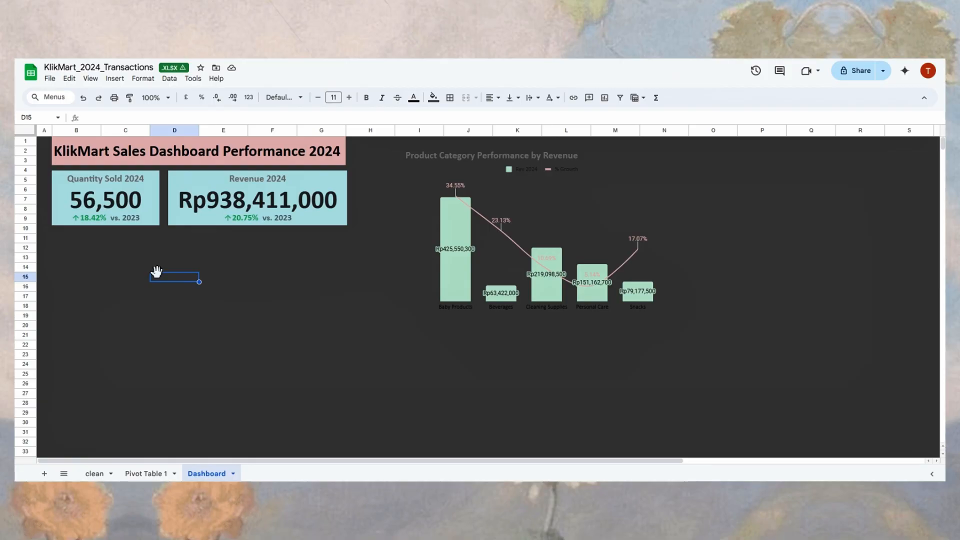
key(ctrl+v)
Step: Place the chart below the scorecards over the pasted pivot table, widening it and reducing its height slightly
click(371, 295)
click(600, 312)
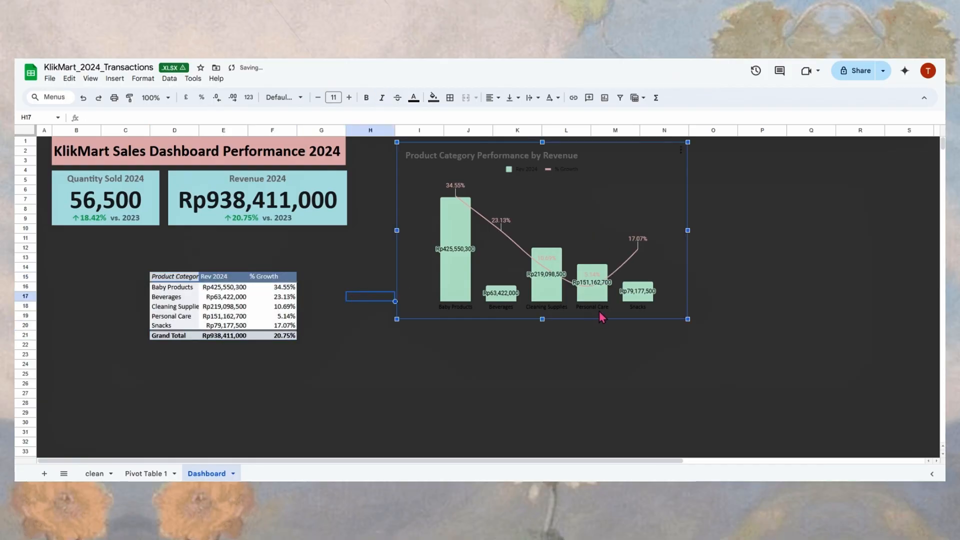
drag(599, 312, 232, 398)
drag(335, 315, 355, 314)
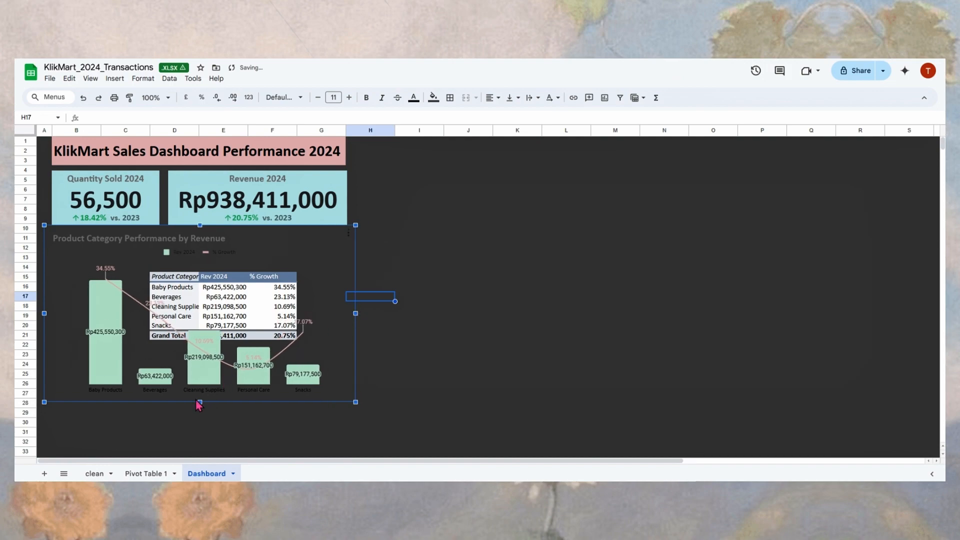
mouse_move(197, 400)
mouse_down()
mouse_move(214, 369)
mouse_move(209, 396)
mouse_up()
Step: Set the dashboard chart's background to the custom dark grey colour
click(349, 232)
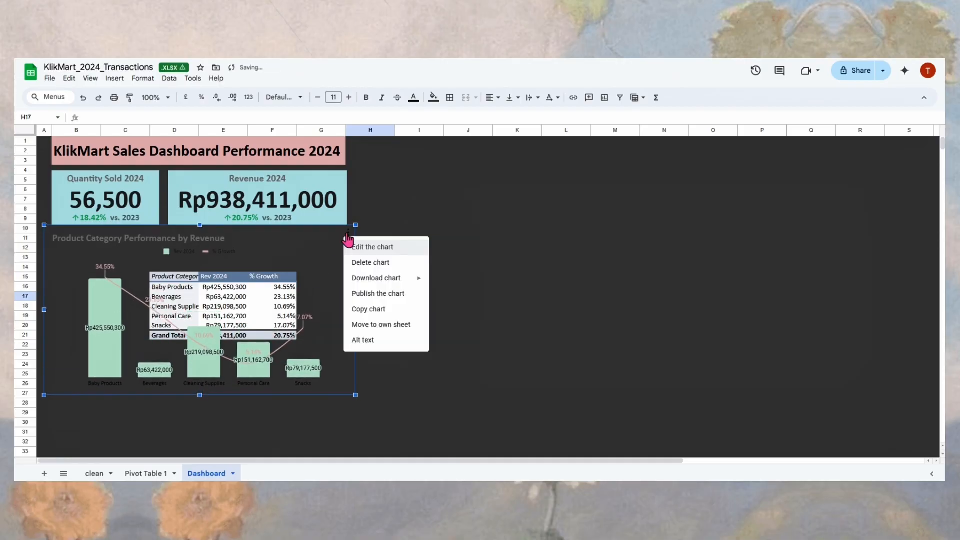
click(393, 250)
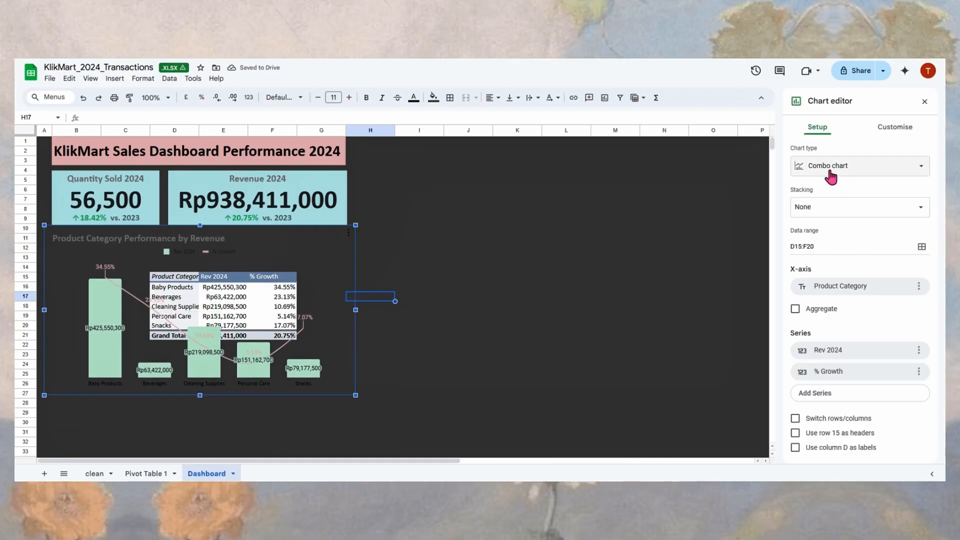
click(886, 127)
click(836, 152)
click(807, 190)
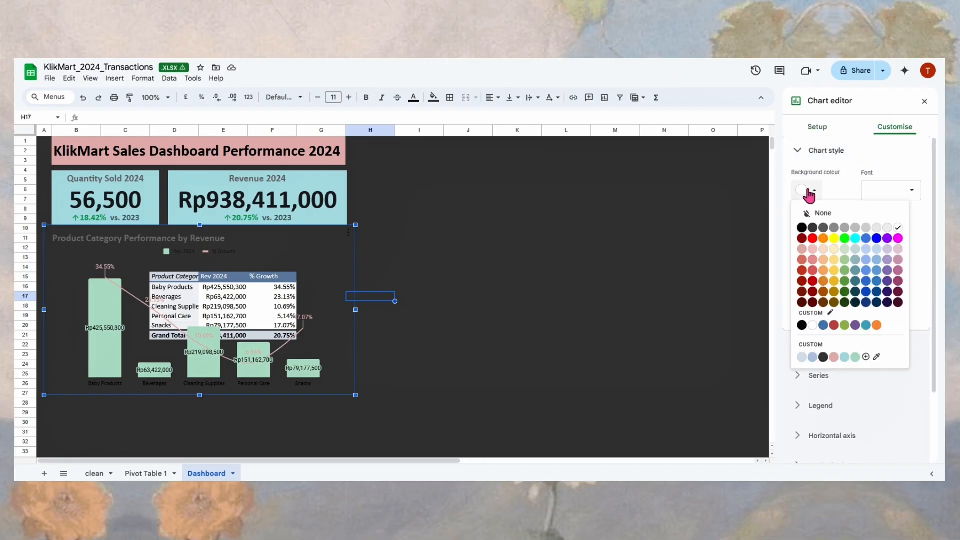
click(823, 357)
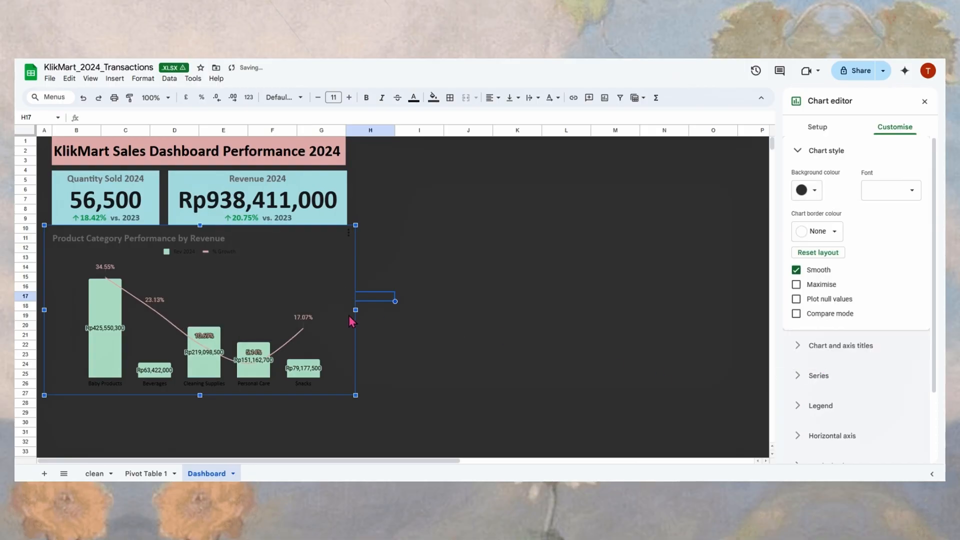
Step: Set the chart's horizontal axis label colour to white
click(192, 383)
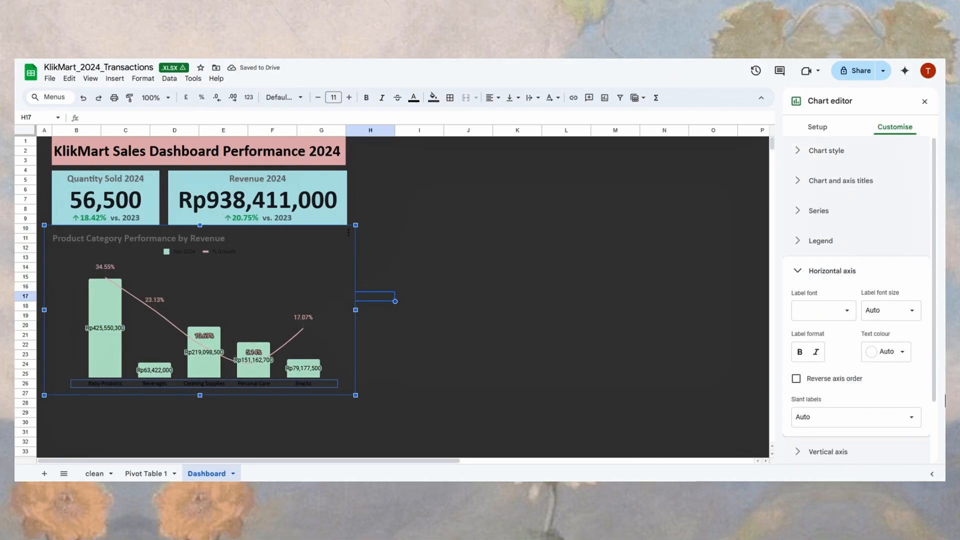
click(889, 352)
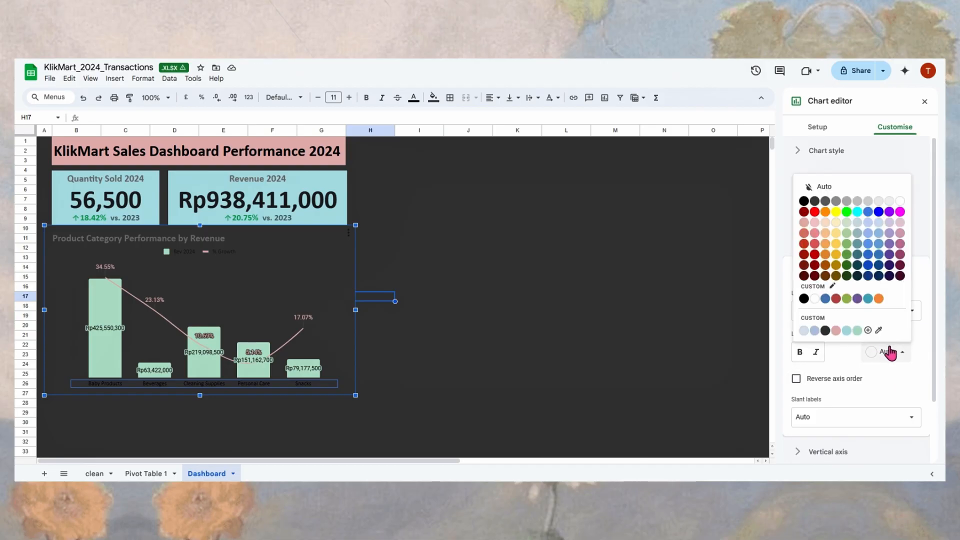
click(815, 299)
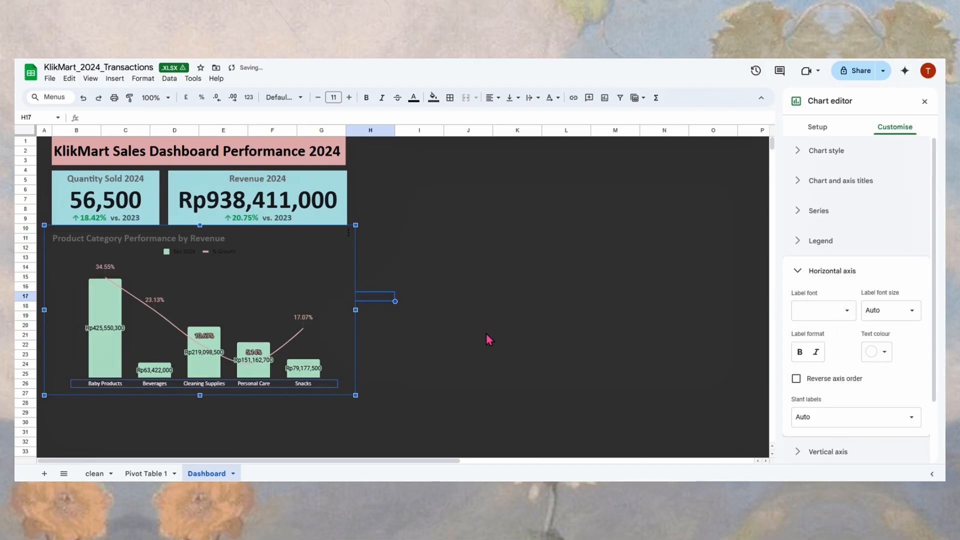
click(441, 373)
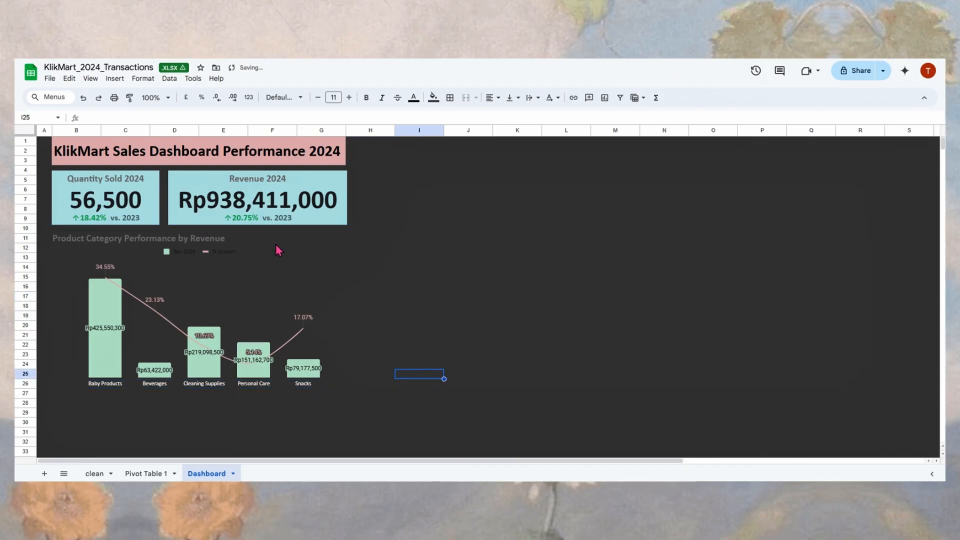
Step: Set the text colour of the chart title and the legend to white
double_click(182, 238)
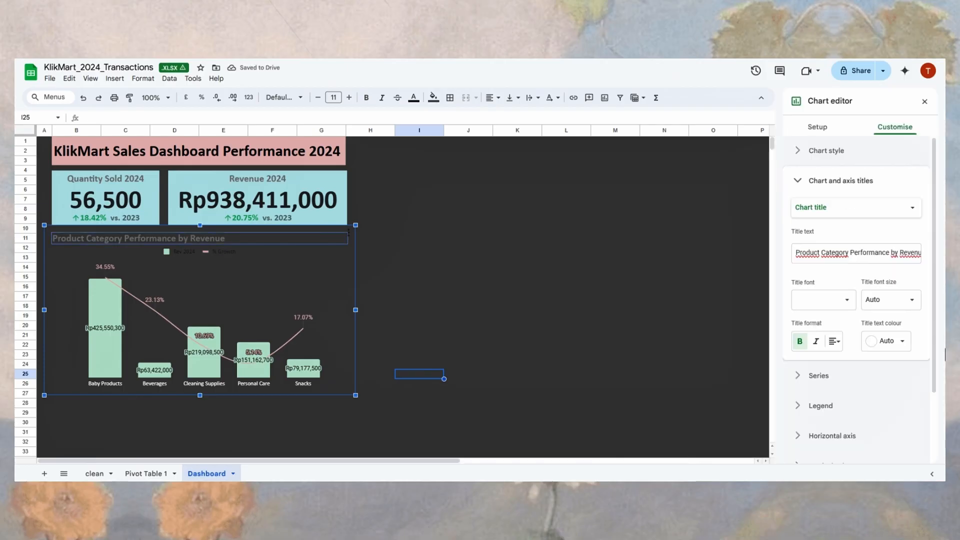
click(903, 340)
click(815, 287)
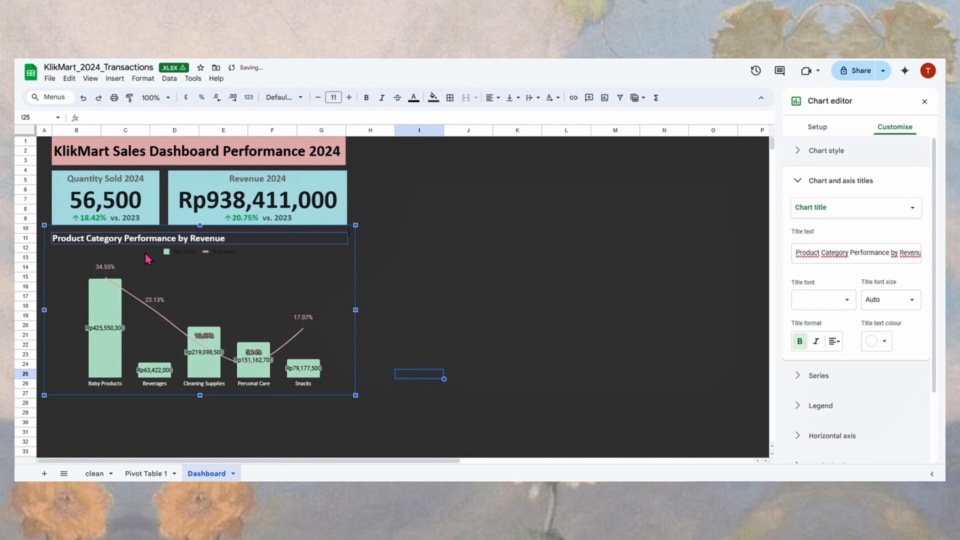
click(190, 258)
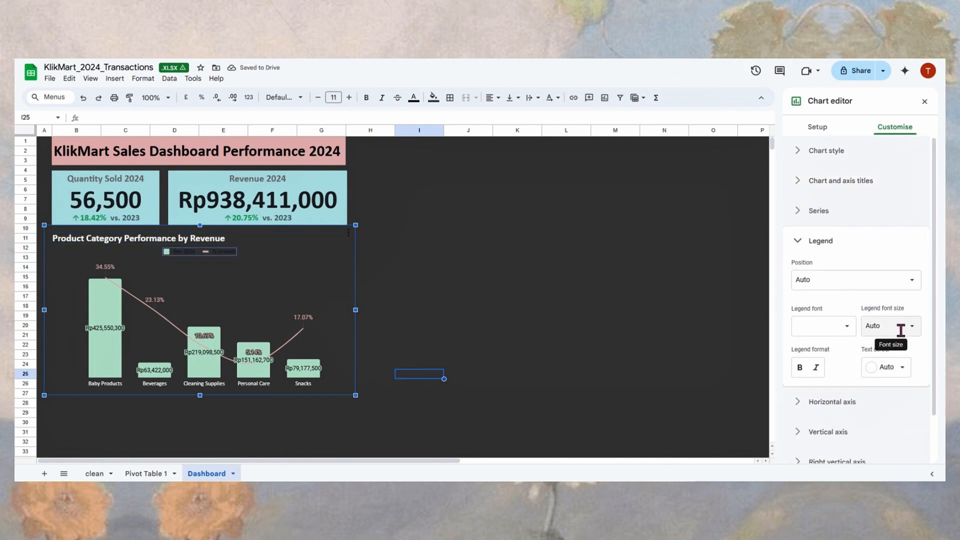
click(905, 372)
click(815, 314)
click(450, 325)
Step: Narrow the chart slightly and move it off the pivot table into the empty area beside it
click(352, 329)
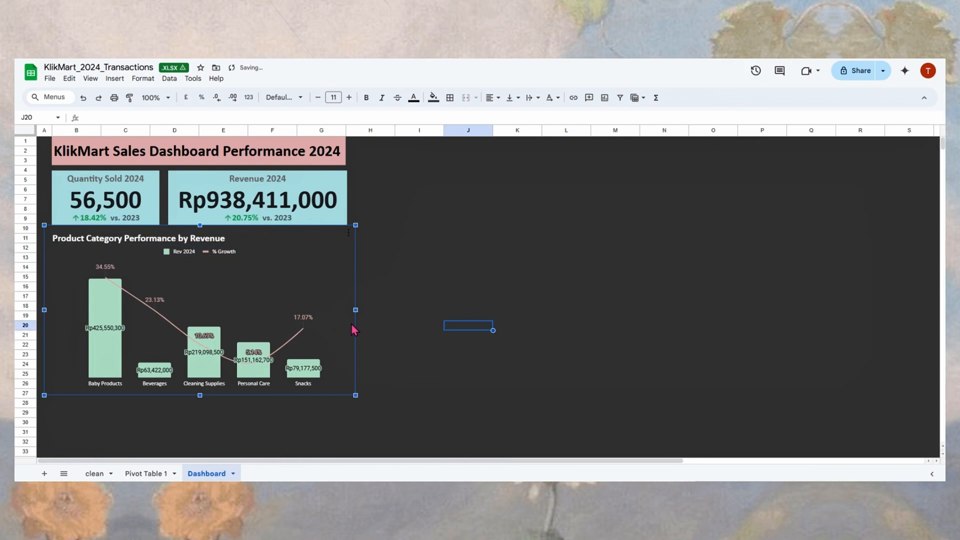
drag(355, 308, 344, 309)
Step: Sort the dashboard pivot table's Product Category rows in descending order by Rev 2024
click(216, 337)
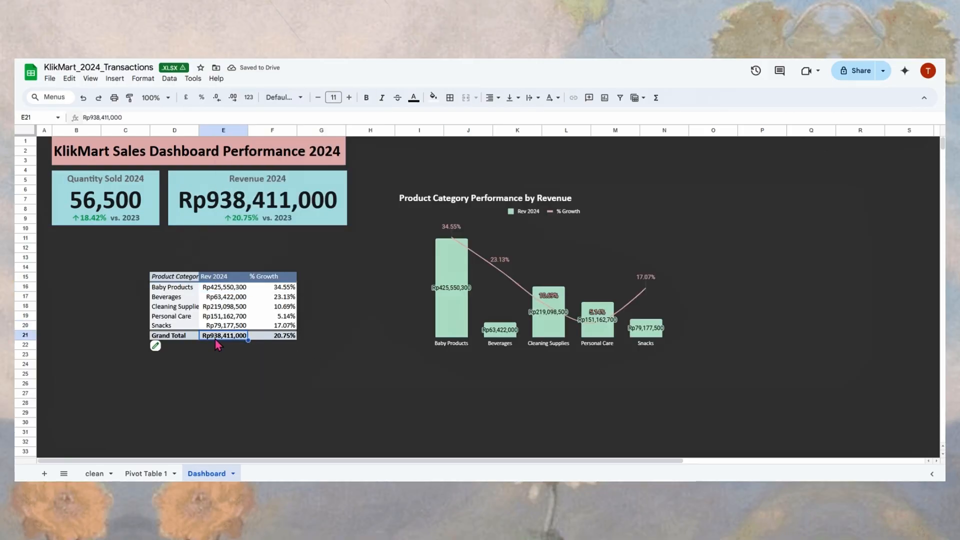
click(190, 318)
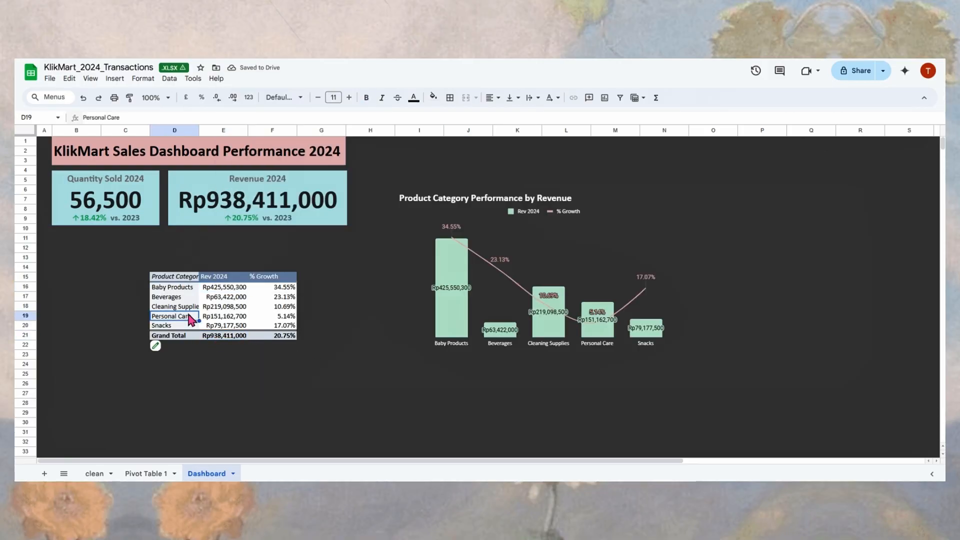
click(156, 350)
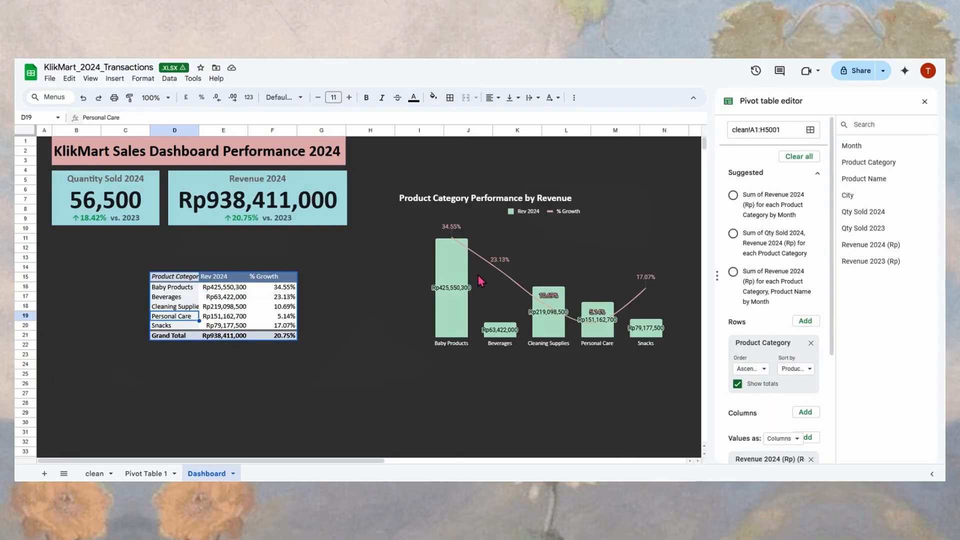
click(750, 369)
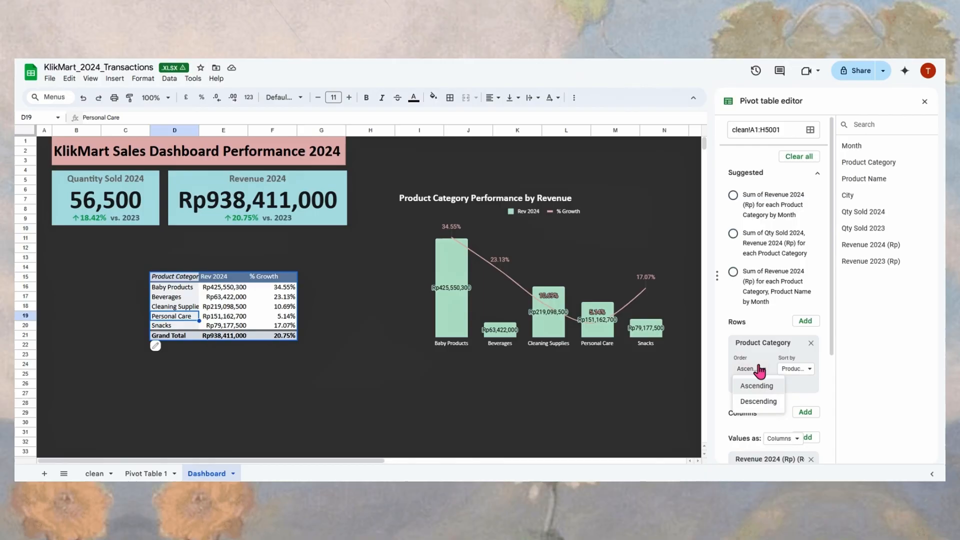
click(760, 398)
click(795, 369)
click(809, 400)
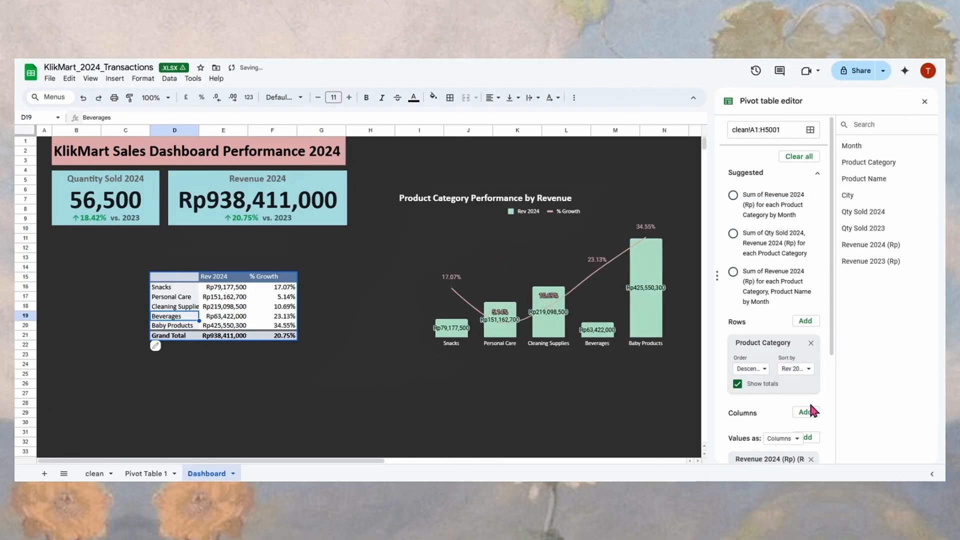
Step: Close the pivot table editor and move the Product Category Performance by Revenue chart over its pivot table, directly beneath the KPI cards
click(627, 305)
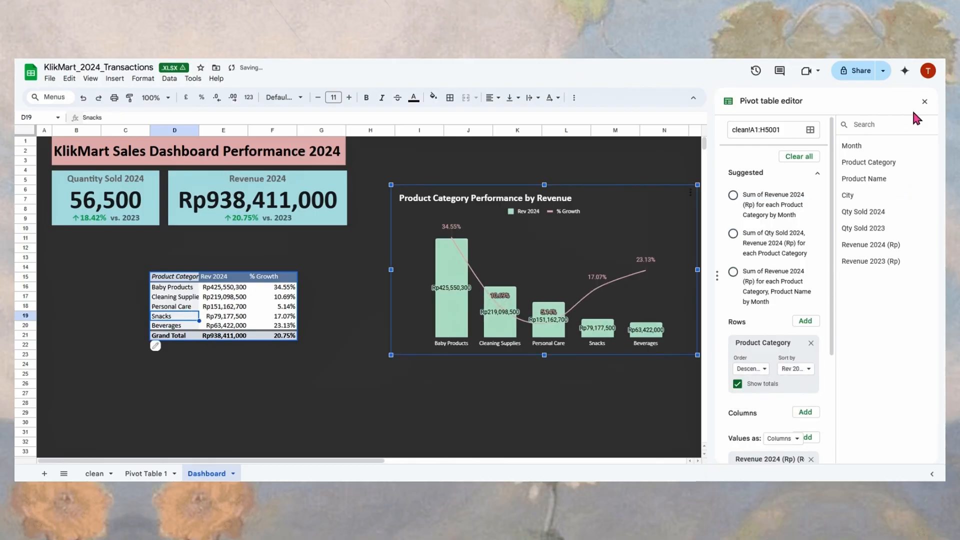
click(925, 102)
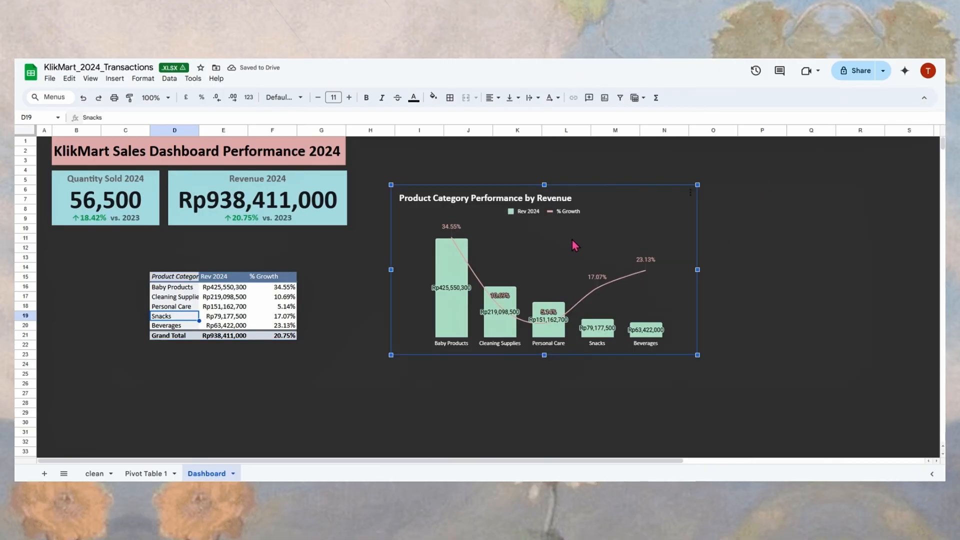
drag(683, 298, 598, 288)
drag(436, 318, 339, 342)
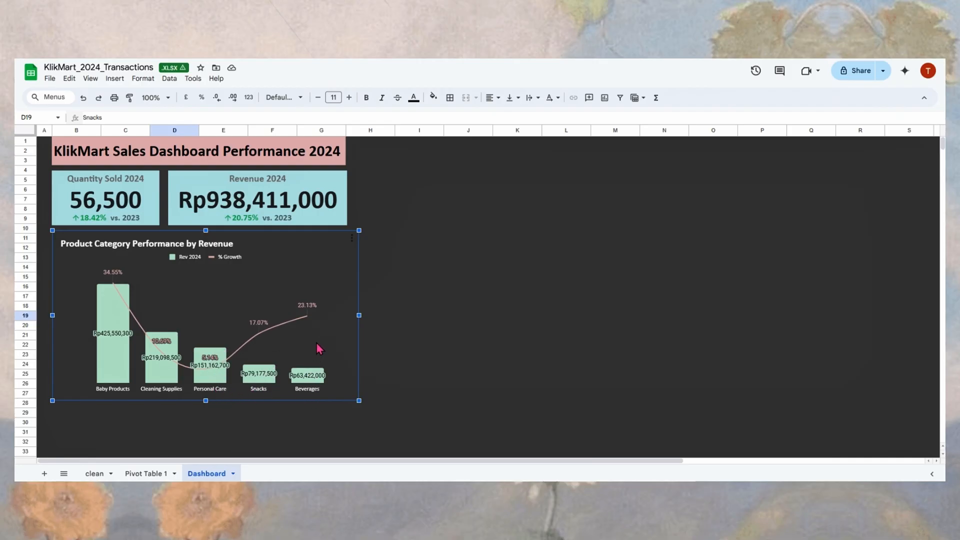
click(469, 238)
scroll(484, 303, down, 3)
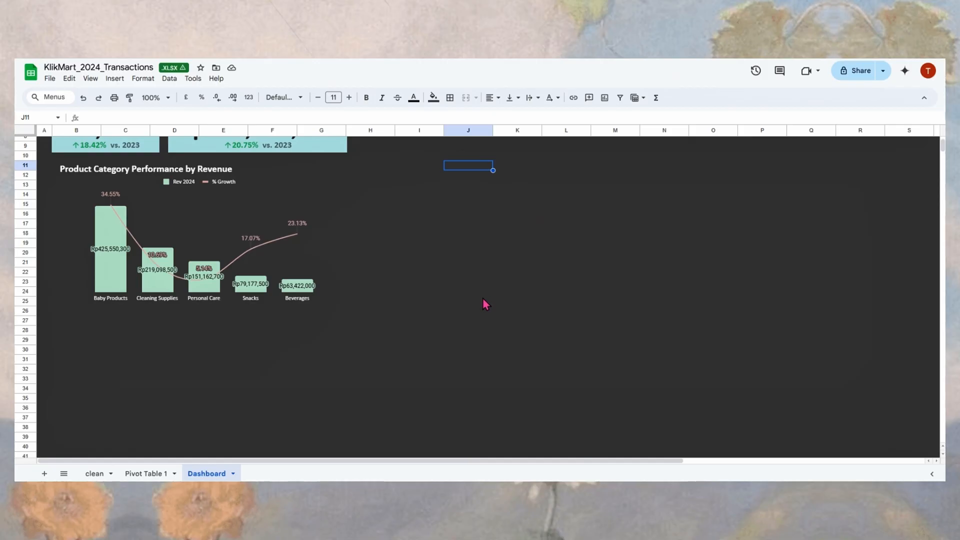
Step: Delete the leftover Product Category Performance by Revenue chart from the Pivot Table 1 sheet
click(146, 473)
click(228, 346)
click(384, 233)
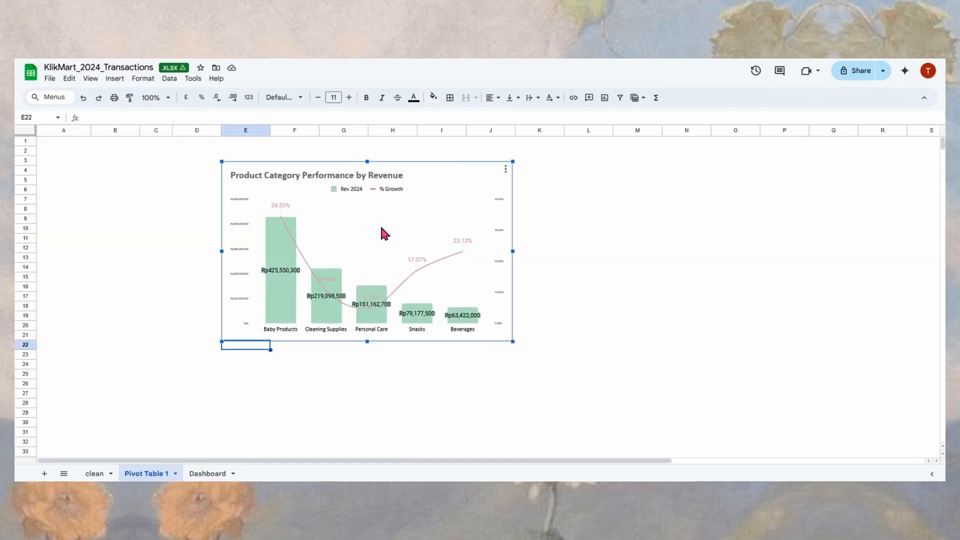
key(Delete)
click(228, 232)
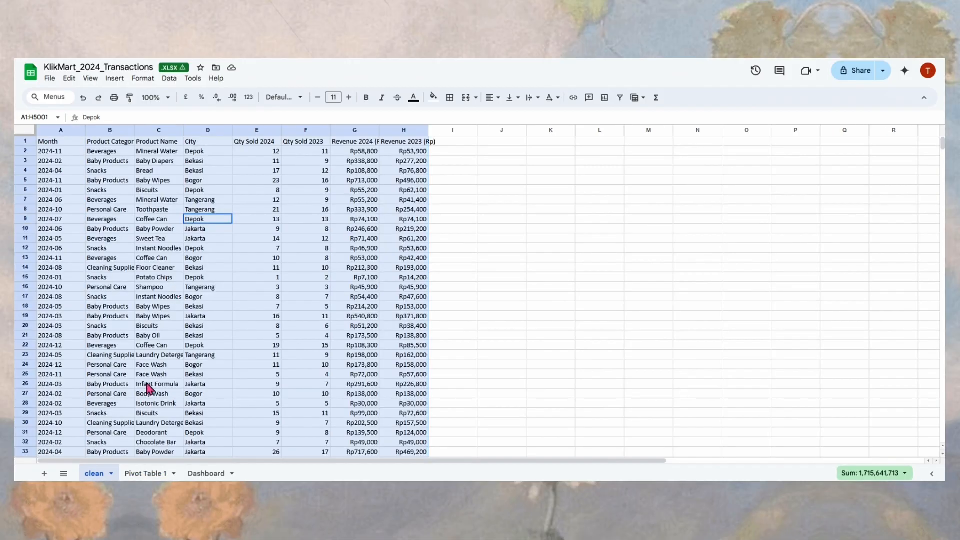
Step: Create a pivot table from all data in clean!A1:H5001, placed on the existing Pivot Table 1 sheet at cell A1
click(153, 384)
key(ctrl+a)
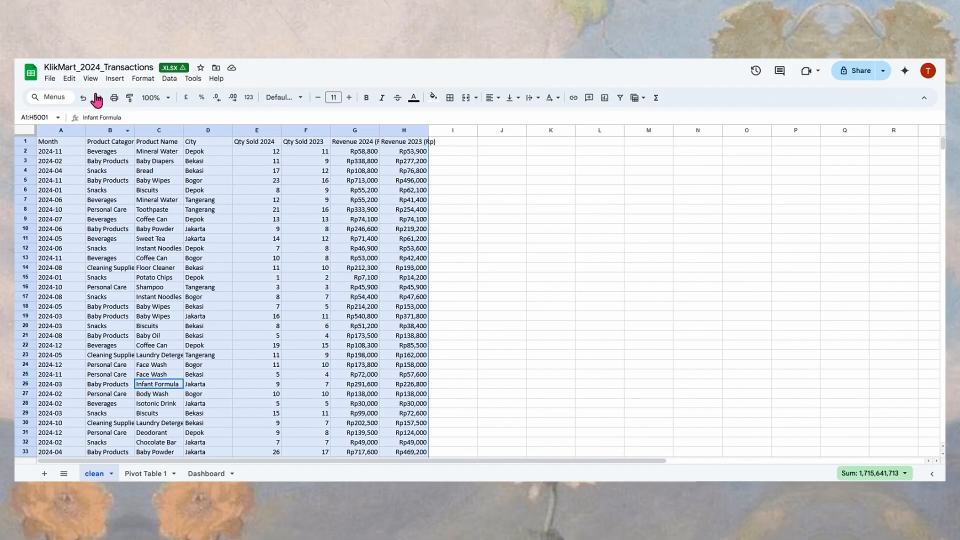
click(132, 79)
click(115, 78)
click(116, 78)
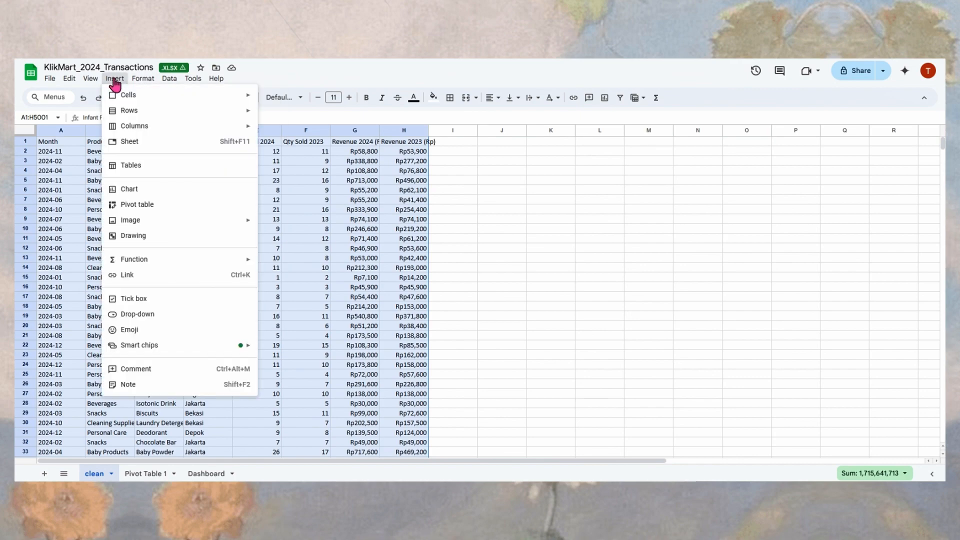
click(184, 204)
click(438, 288)
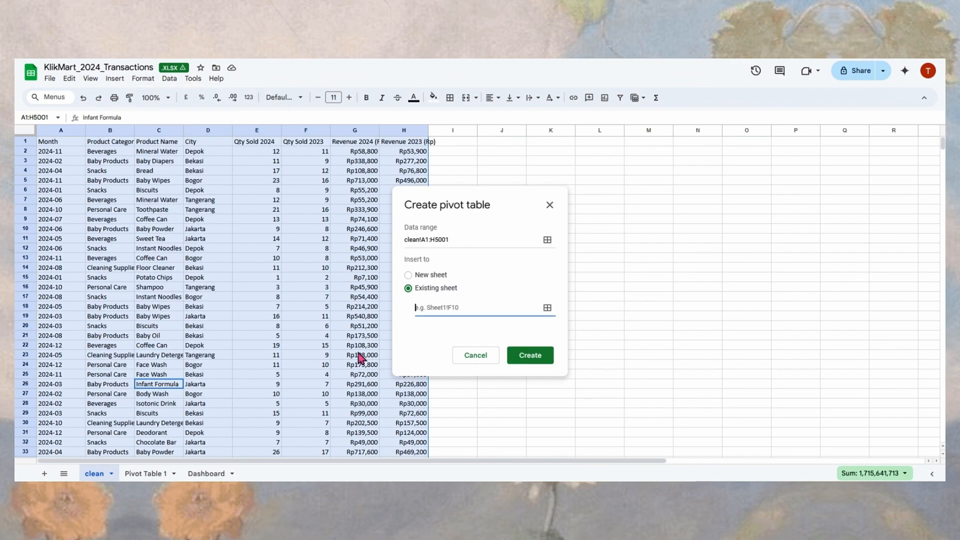
click(148, 474)
click(59, 144)
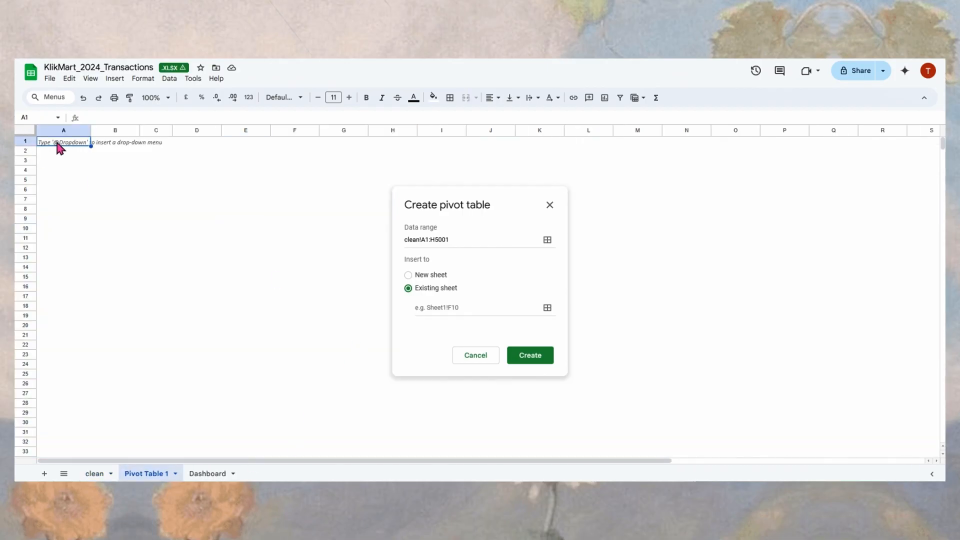
click(472, 306)
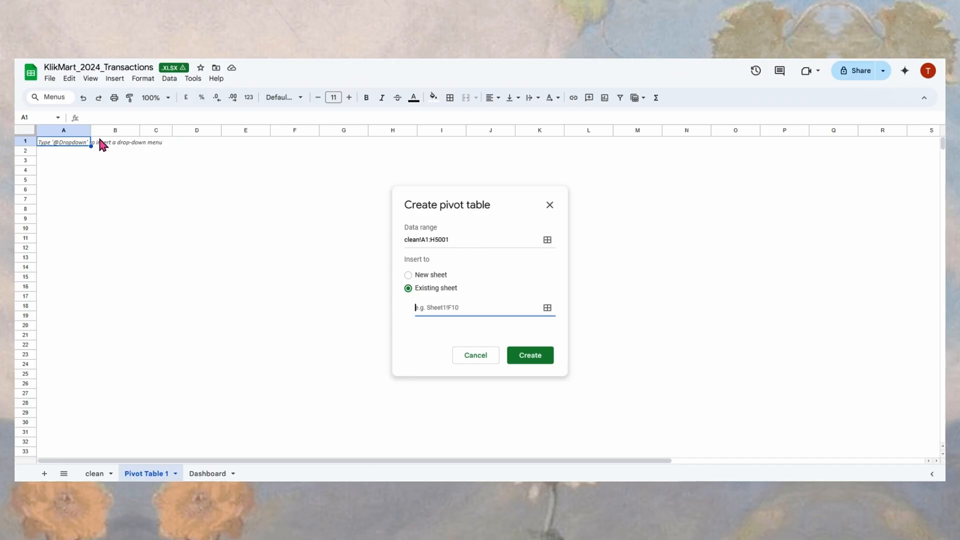
click(58, 143)
click(540, 269)
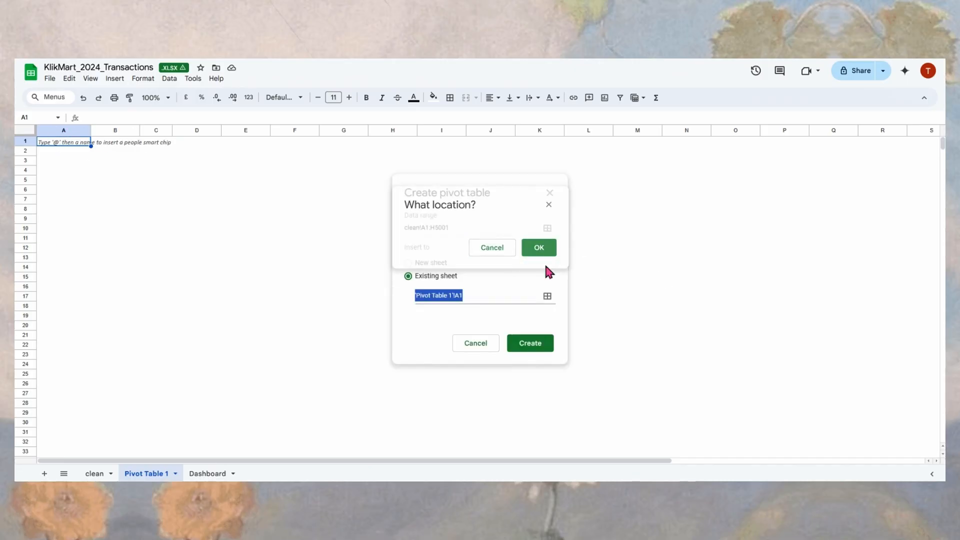
click(538, 345)
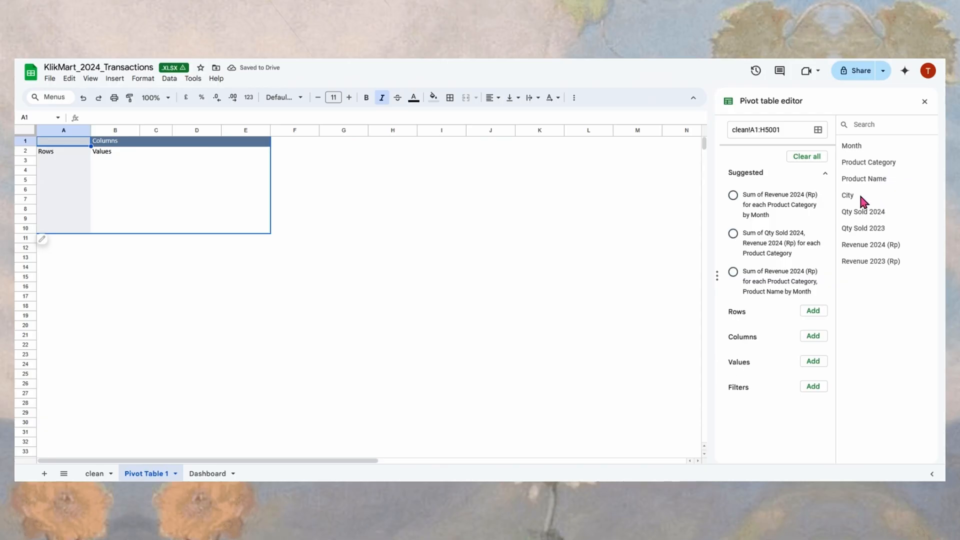
Step: Add City as the pivot table's rows and Revenue 2024 (Rp) as its summed values
drag(859, 196, 752, 323)
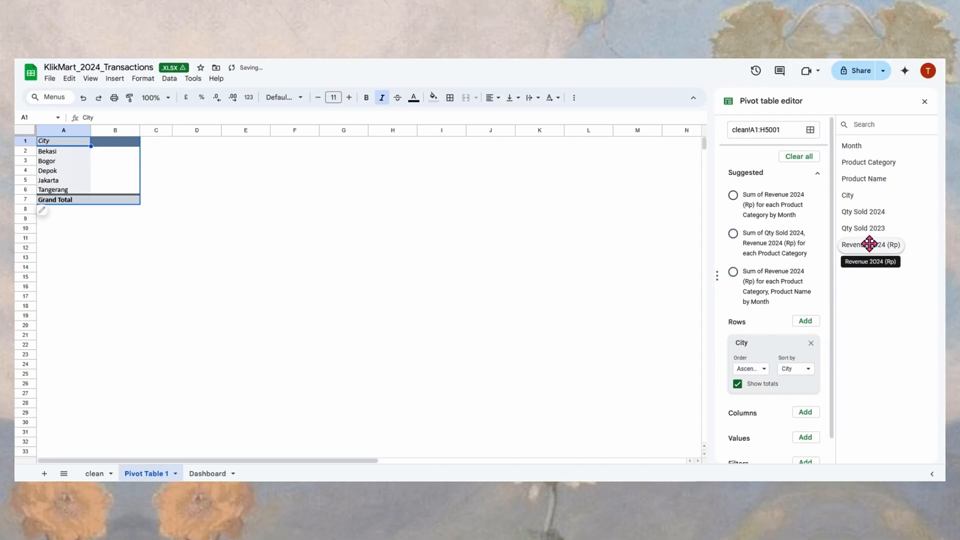
drag(866, 245, 764, 457)
click(116, 144)
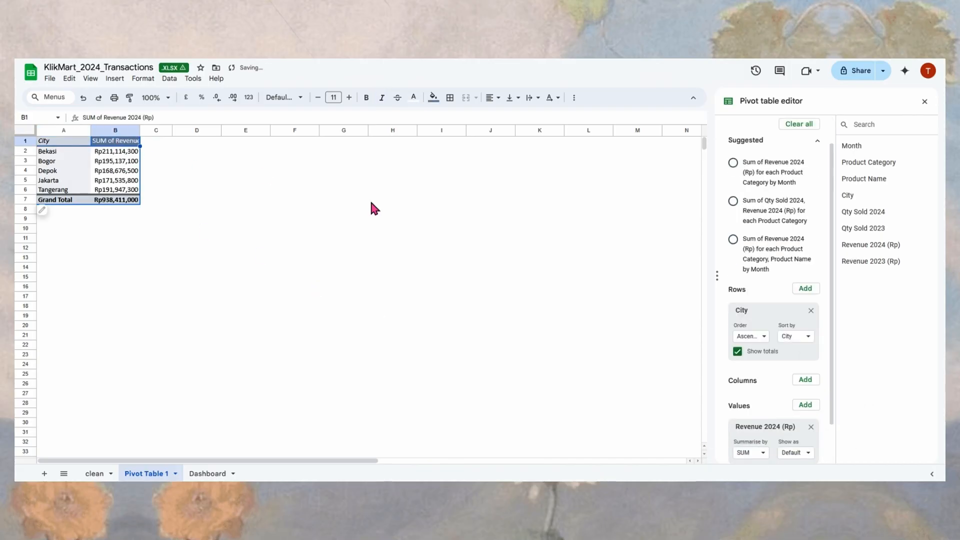
Step: Sort the City rows in descending order by SUM of Revenue 2024 (Rp)
click(762, 340)
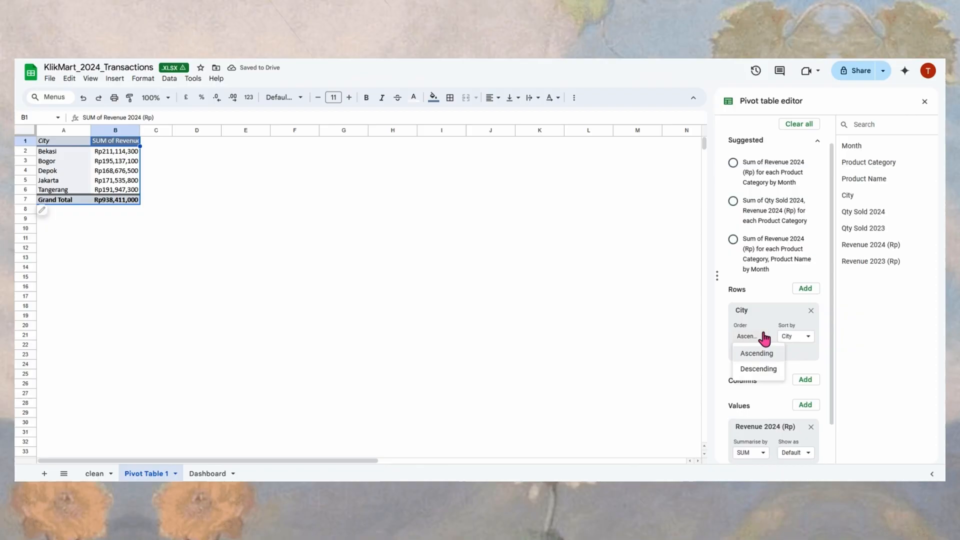
click(761, 369)
click(797, 341)
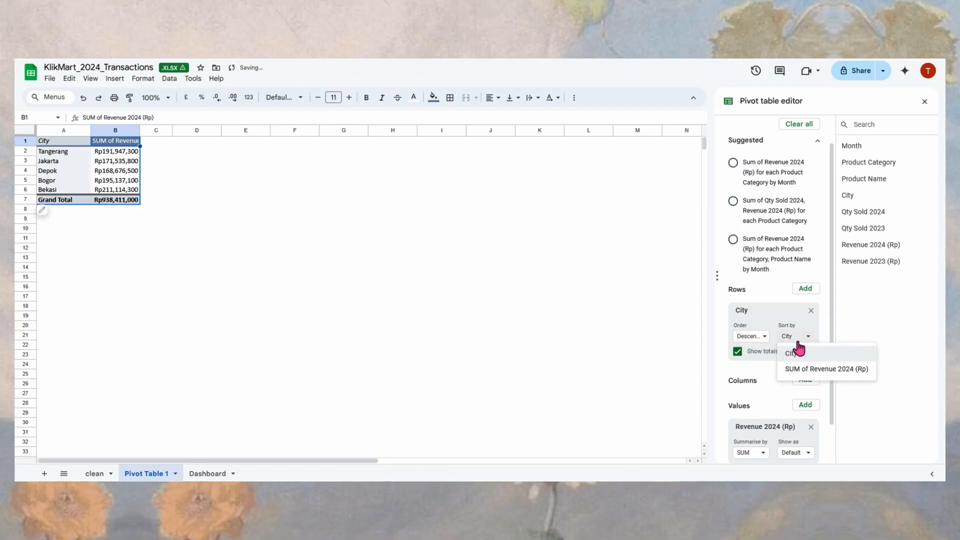
click(798, 369)
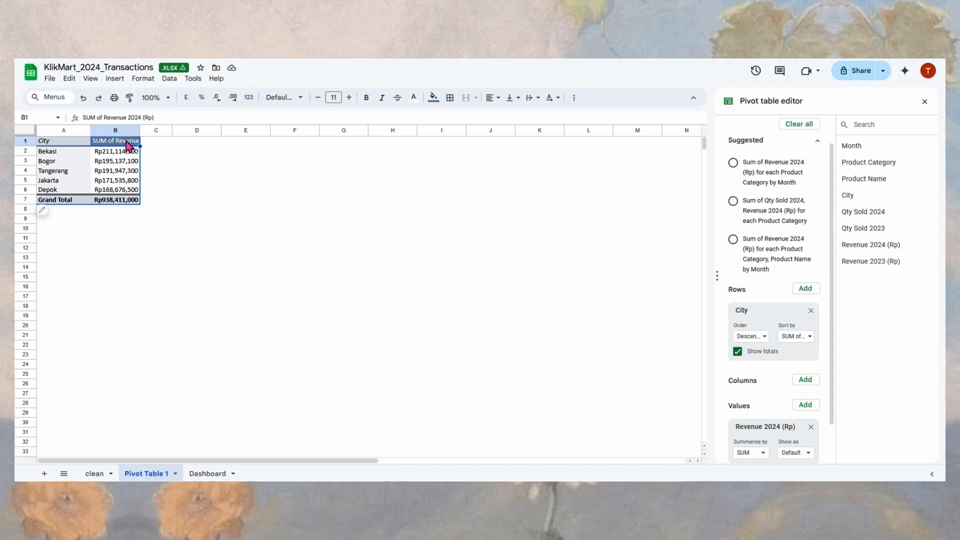
double_click(122, 139)
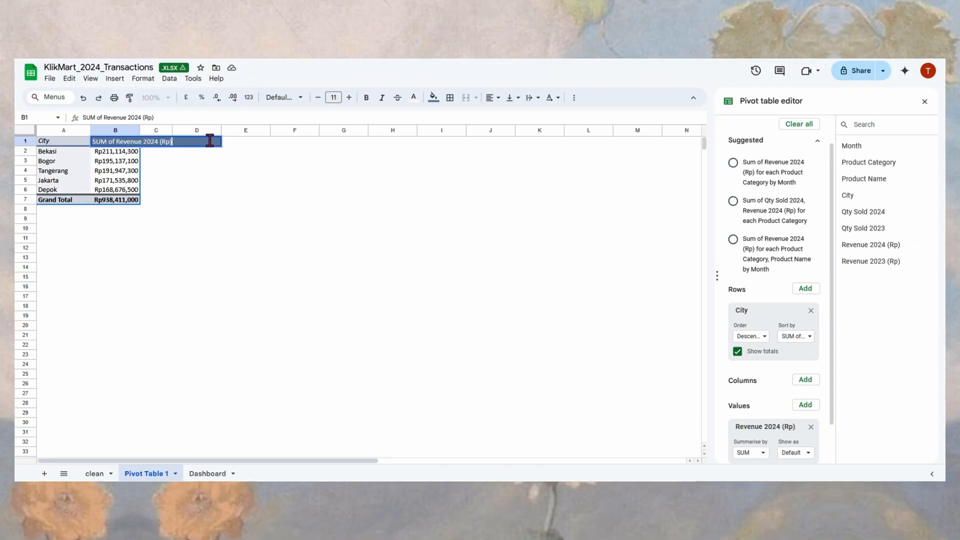
click(197, 182)
click(129, 182)
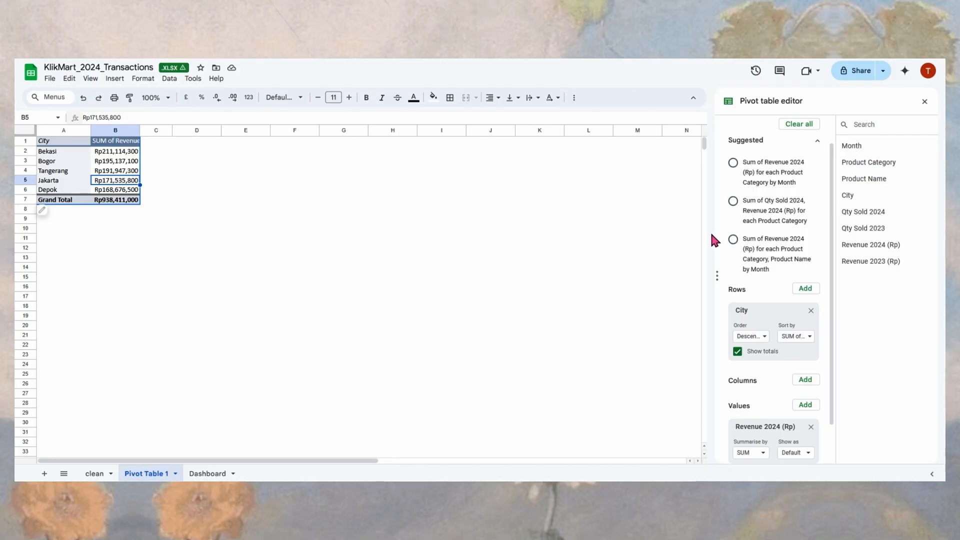
drag(153, 190, 152, 199)
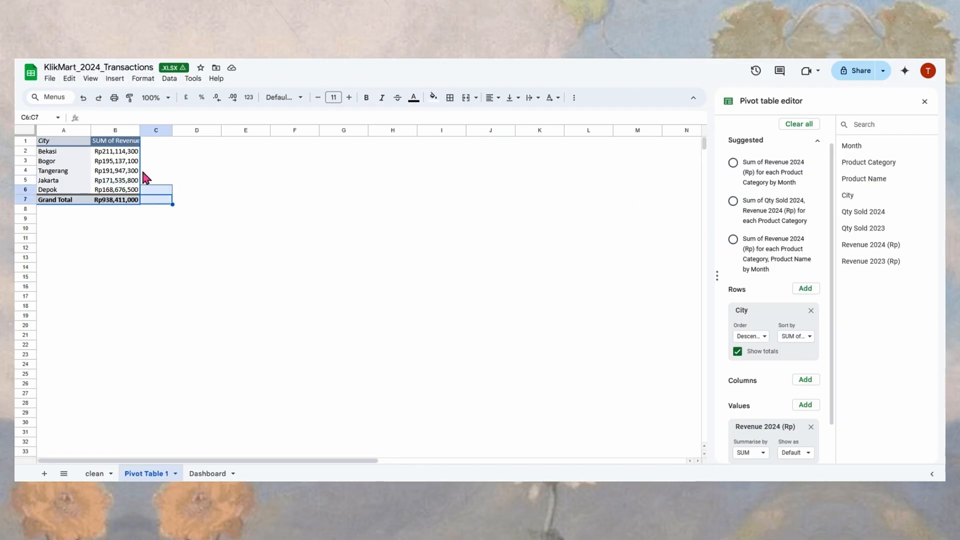
Step: Copy the city revenue pivot table A1:B7 and paste it into the Dashboard sheet at cell B29
drag(65, 142, 131, 206)
key(ctrl+c)
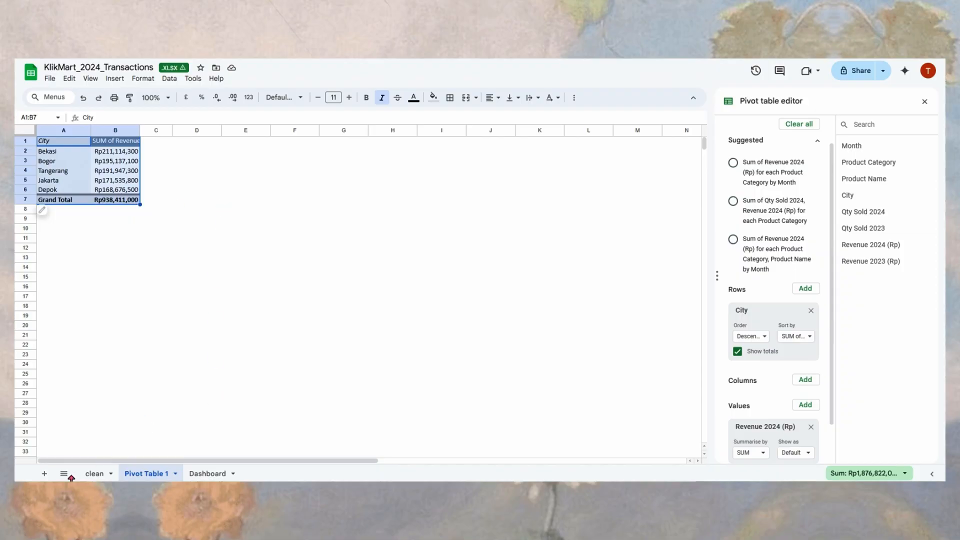
click(94, 473)
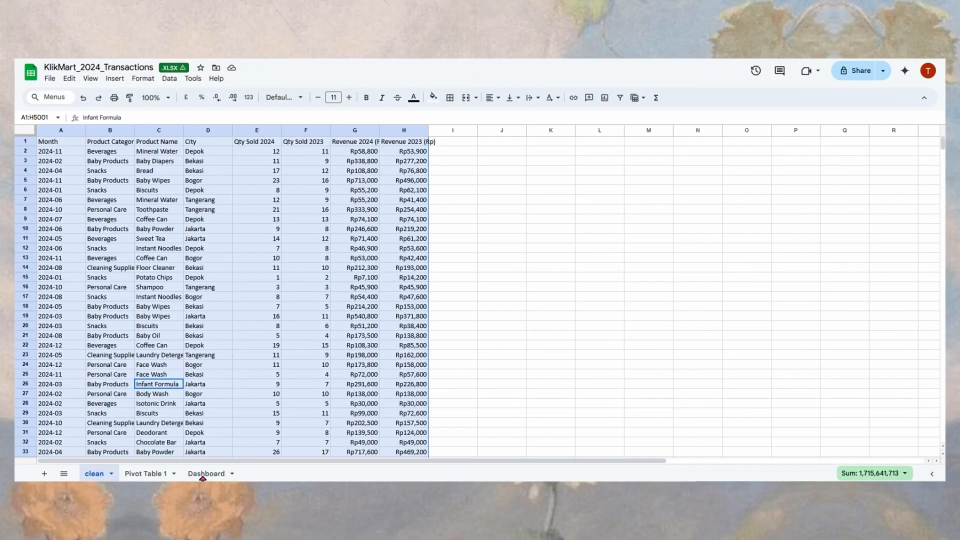
click(203, 475)
click(153, 352)
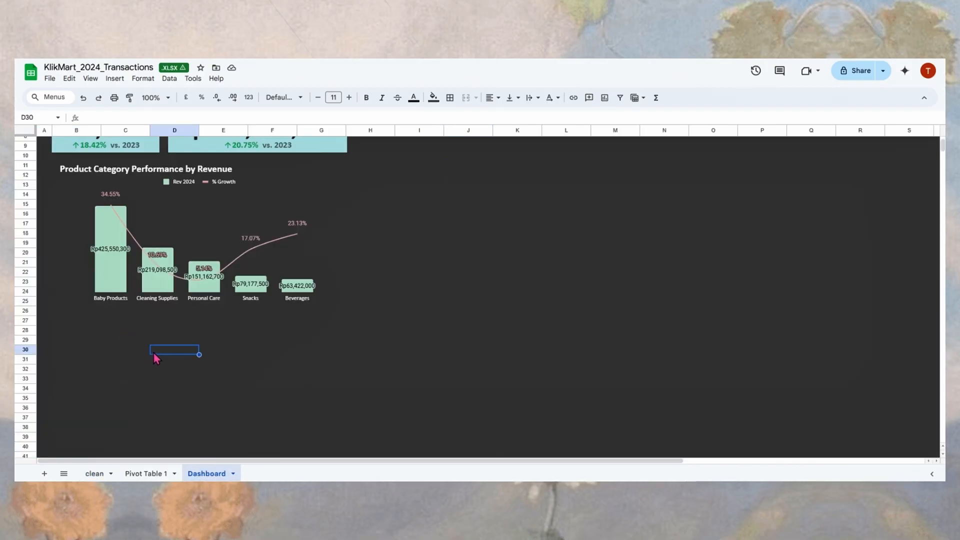
click(89, 341)
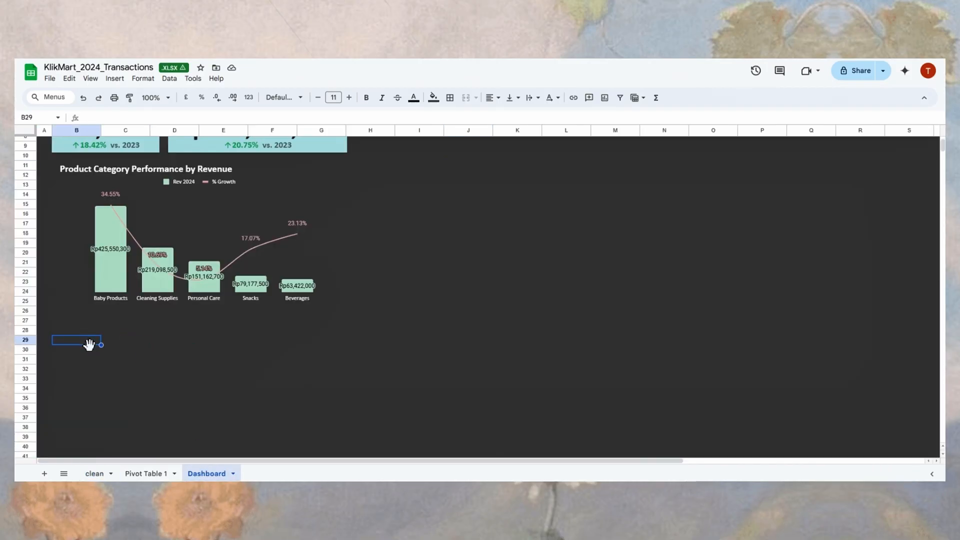
key(ctrl+v)
Step: Insert a chart based on the city revenue pivot table on the Dashboard sheet
click(162, 368)
click(125, 369)
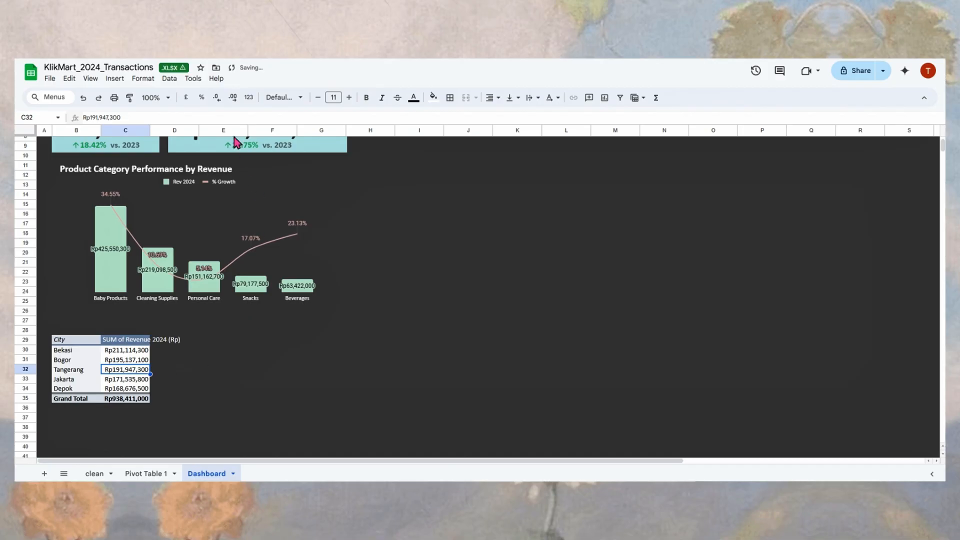
click(120, 79)
mouse_move(99, 78)
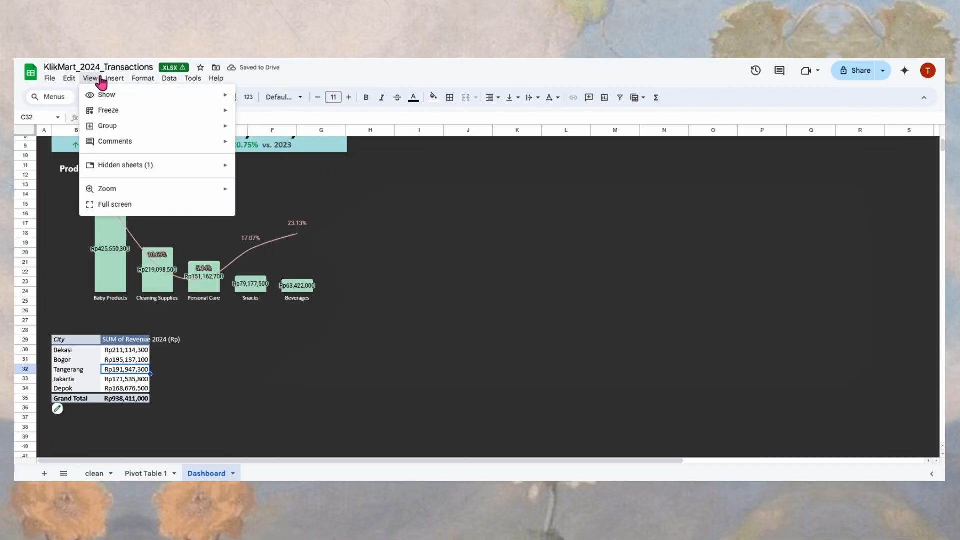
key(Escape)
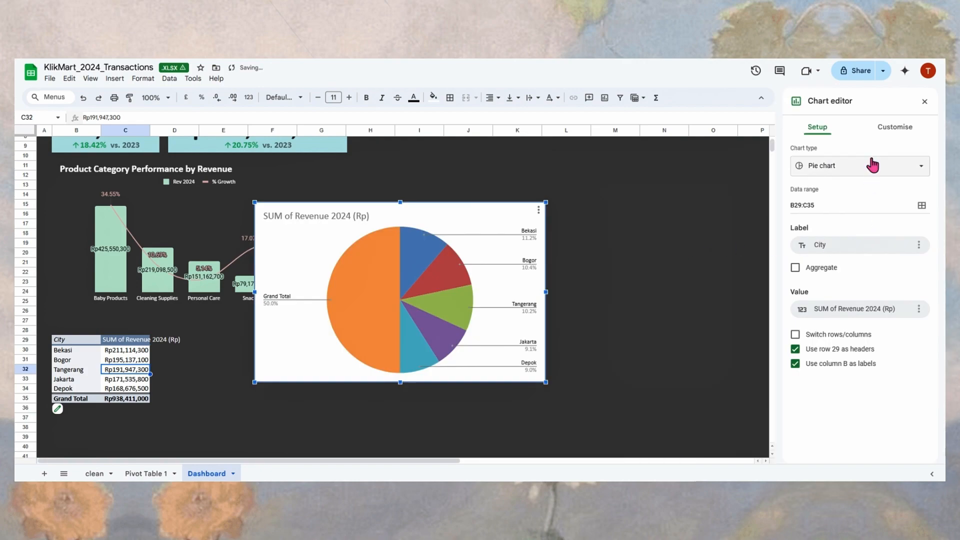
Step: Change the new city revenue chart's type from pie to bar chart
click(896, 129)
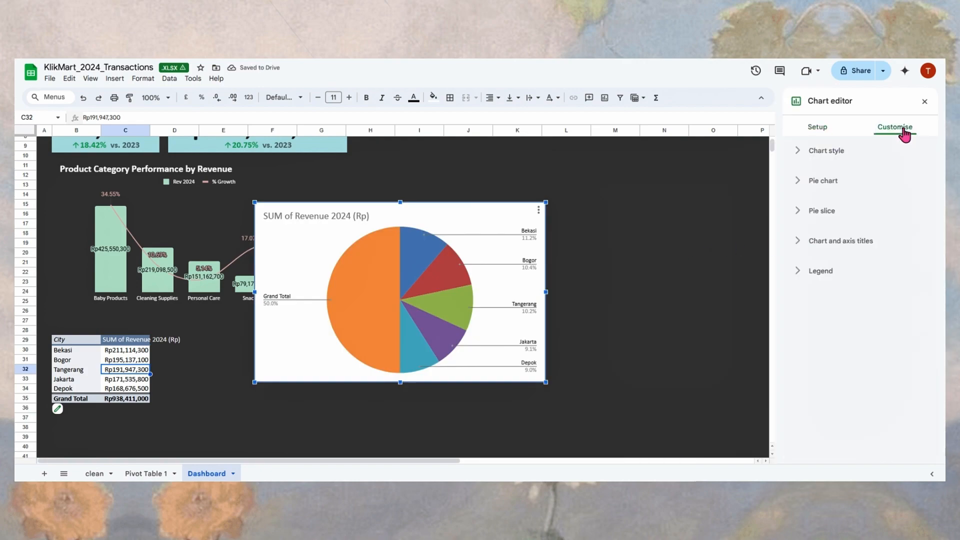
click(836, 153)
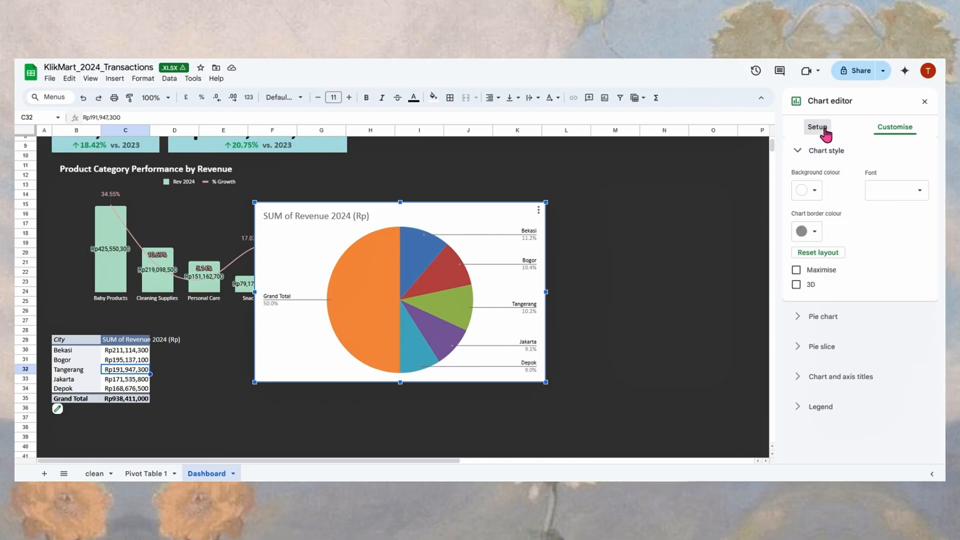
click(813, 126)
click(850, 167)
scroll(853, 352, down, 3)
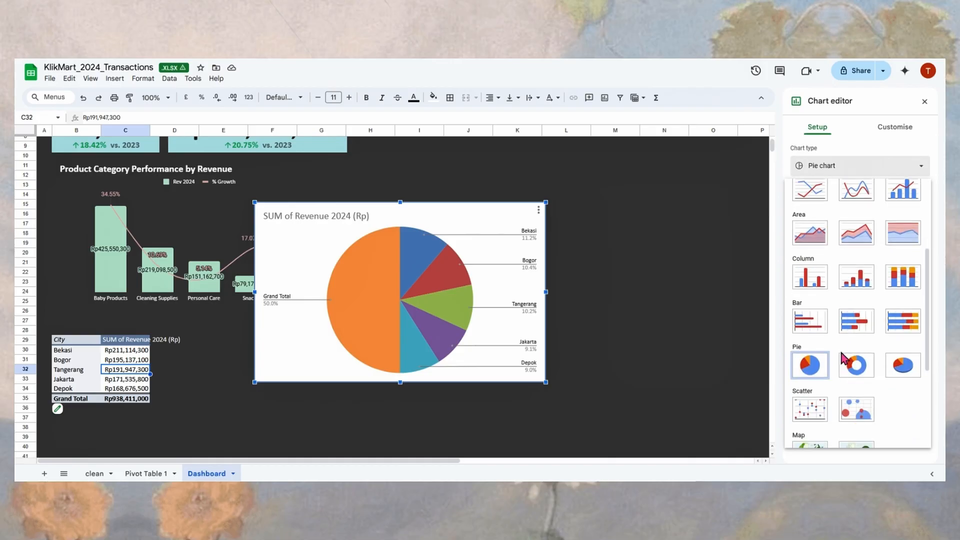
click(810, 332)
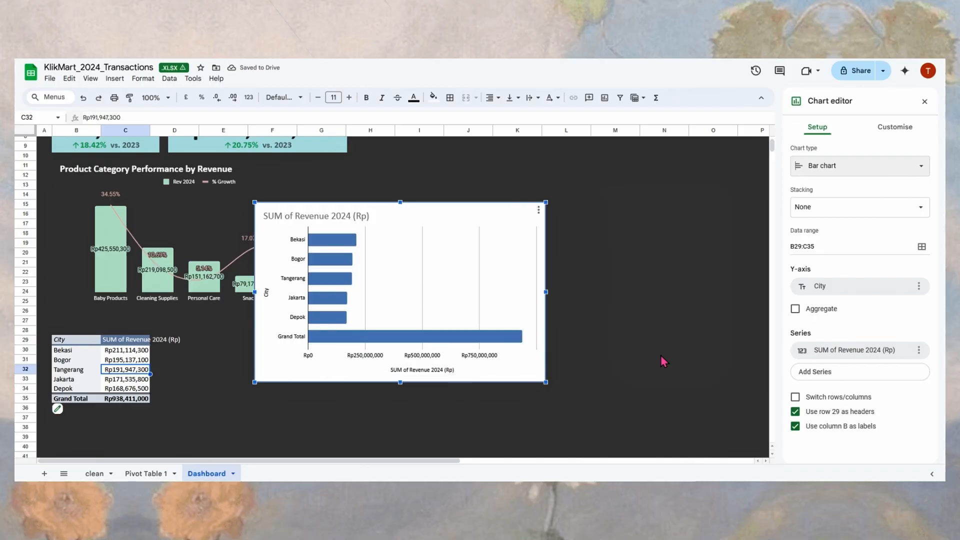
Step: Set the bar chart's data range to B29:C34 to exclude the grand total, and move it beside the product category chart
click(820, 247)
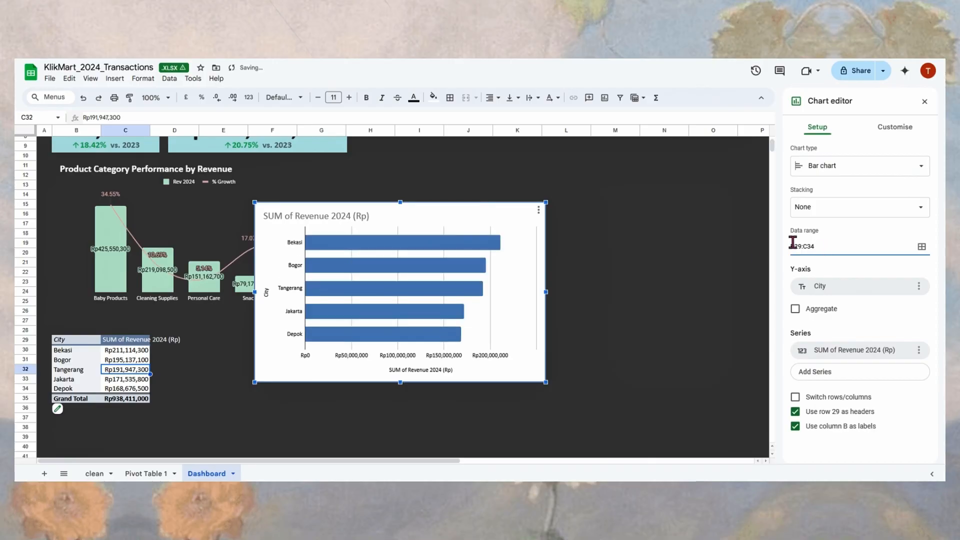
drag(413, 271, 413, 380)
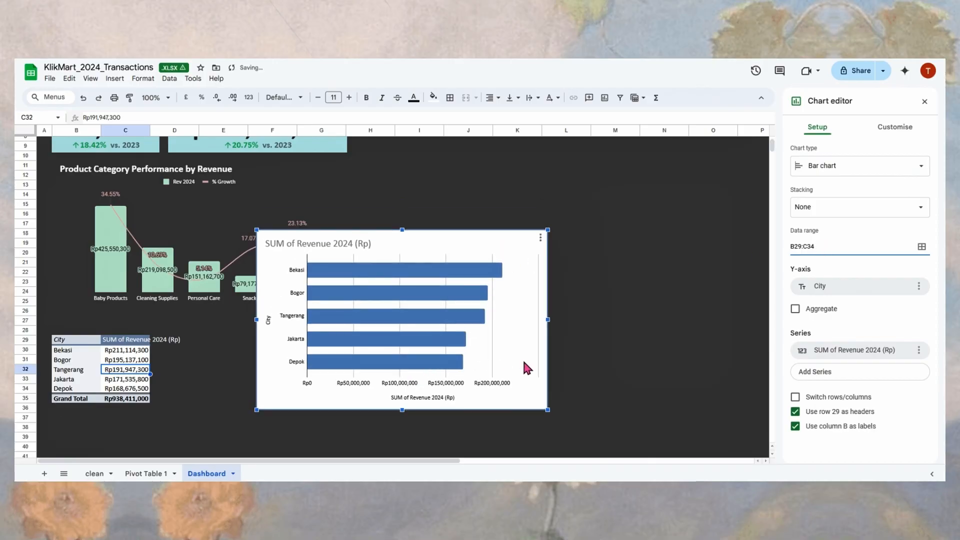
drag(523, 358, 643, 323)
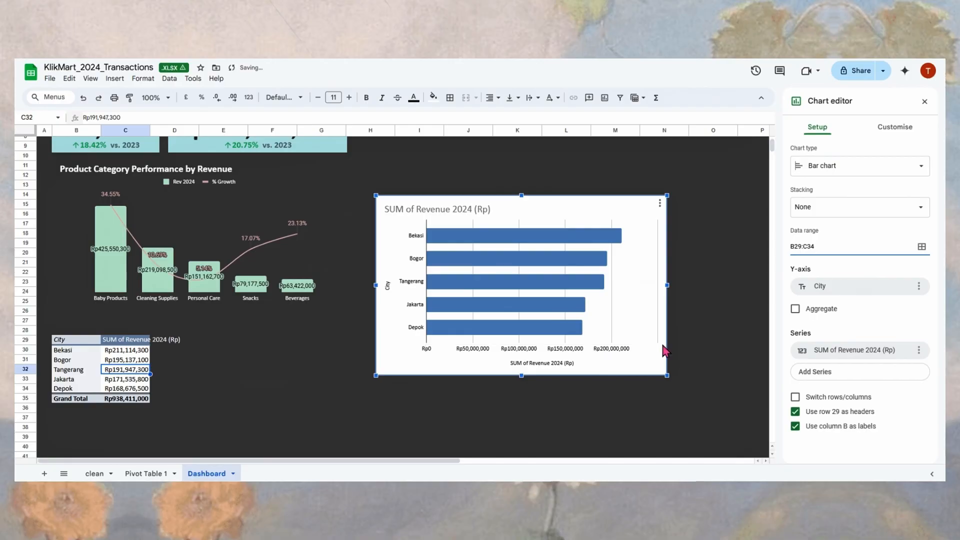
Step: Give the city bar chart the custom dark grey background that matches the dashboard and remove its border
click(894, 128)
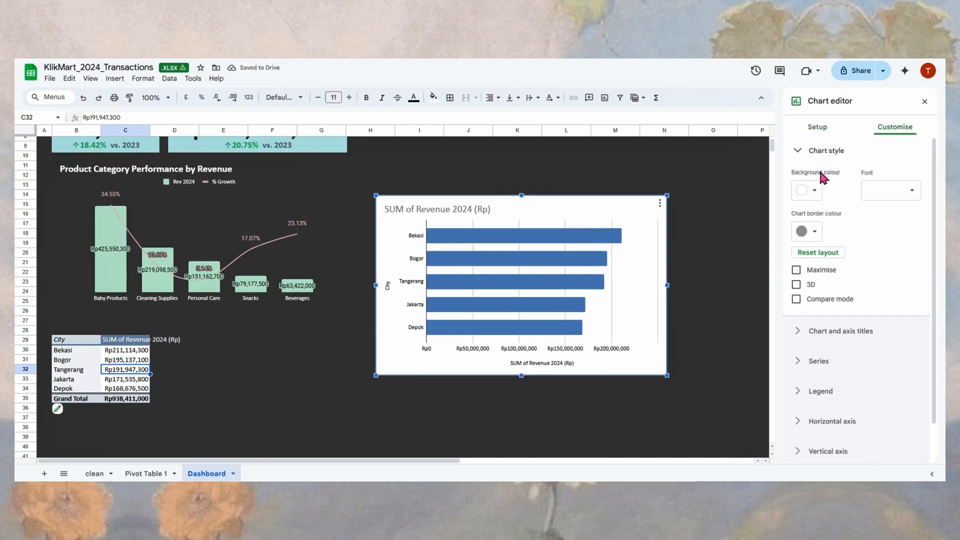
click(810, 190)
click(827, 359)
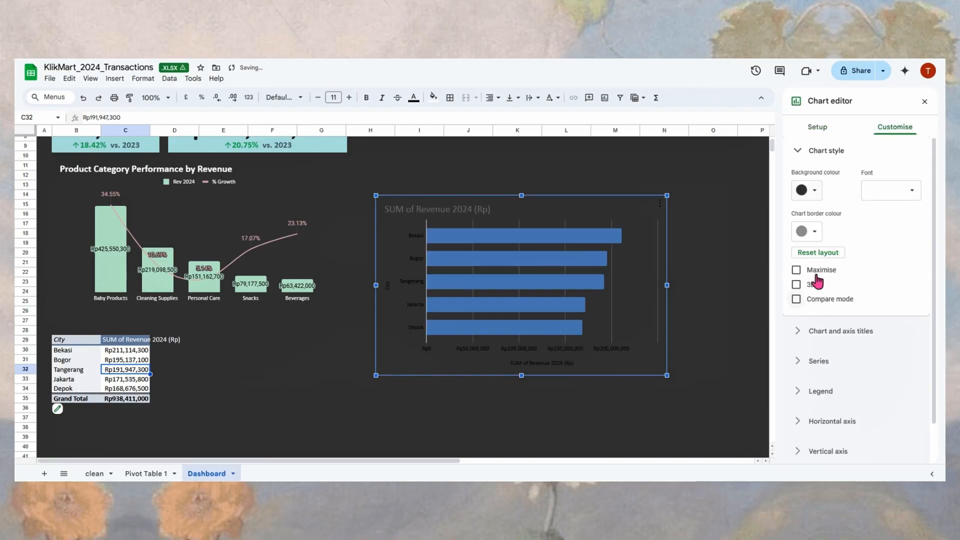
click(814, 233)
click(820, 255)
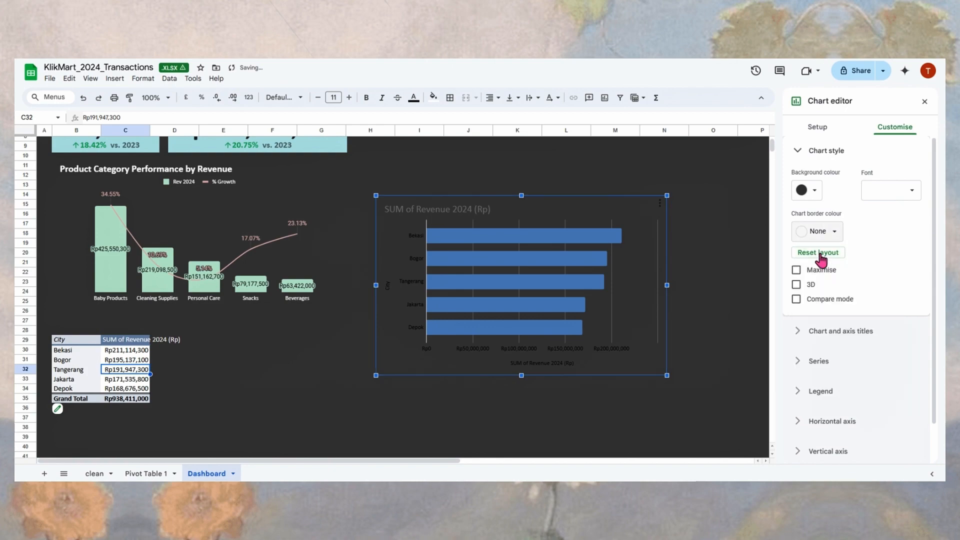
Step: Remove the major gridlines from the bar chart's horizontal axis
scroll(828, 389, down, 2)
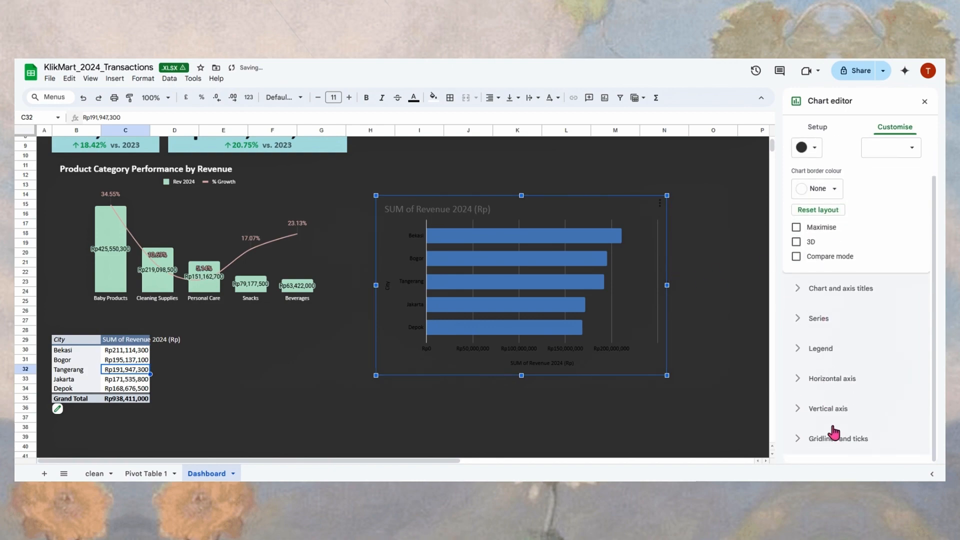
click(831, 435)
click(796, 361)
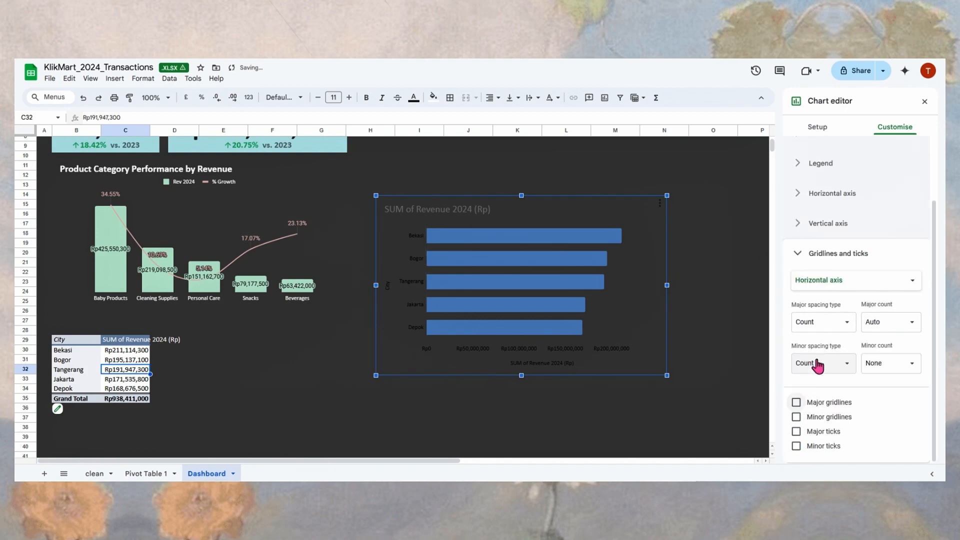
scroll(823, 300, up, 2)
click(828, 332)
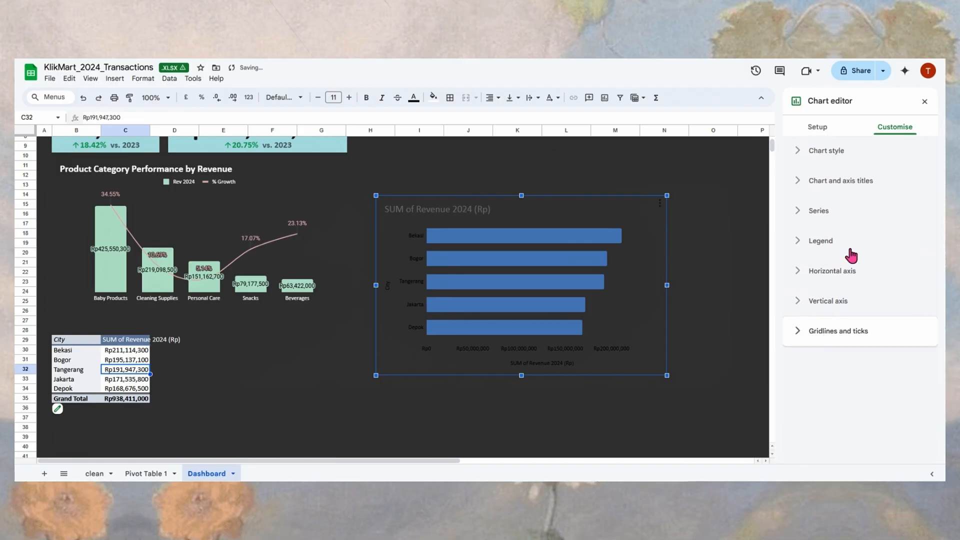
Step: Change the bar chart's title to "Revenue 2024 by City" and format it in bold white text
click(838, 183)
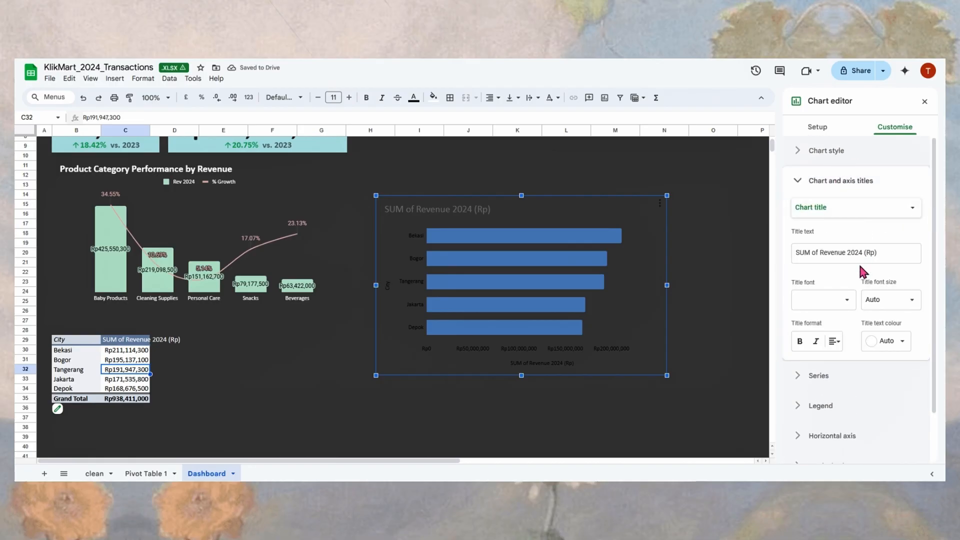
triple_click(870, 253)
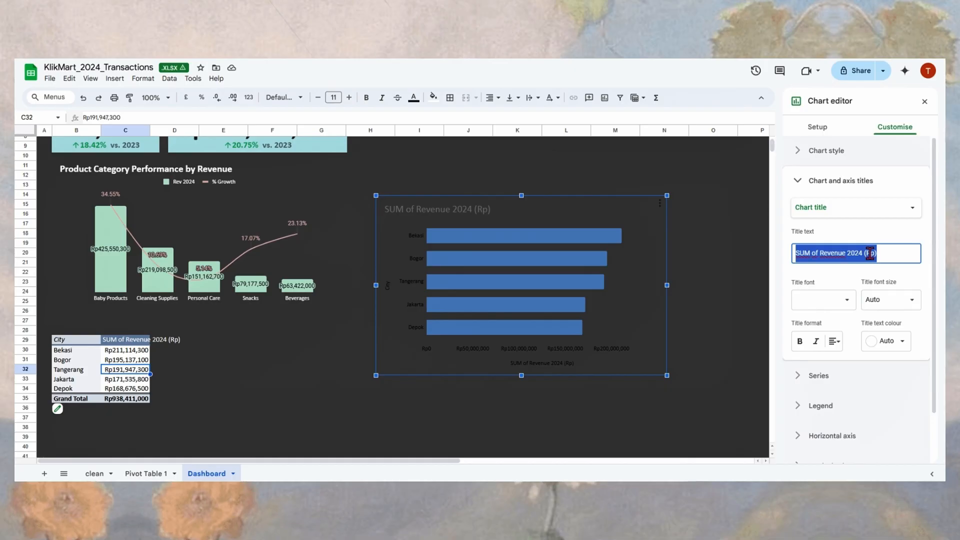
text(Revenue b)
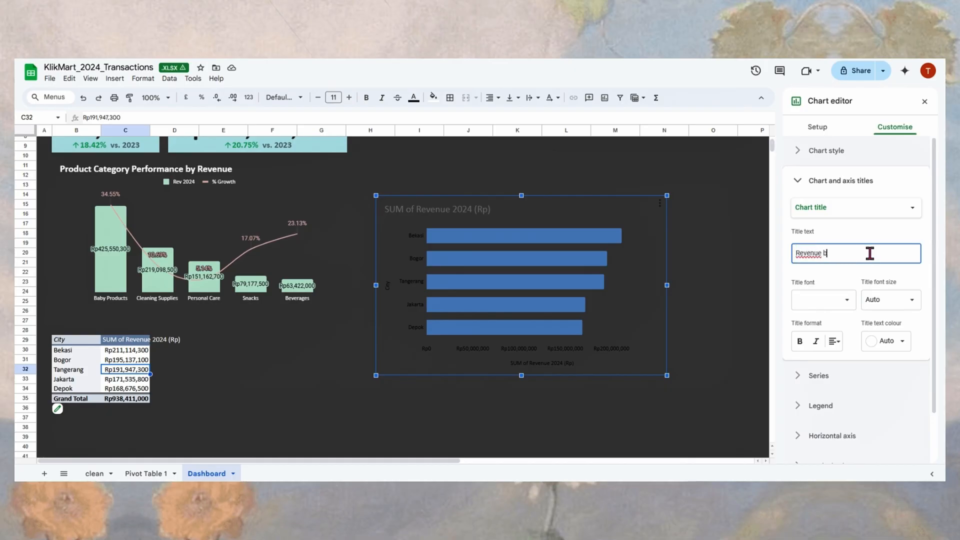
text(y City)
triple_click(870, 254)
text(Re)
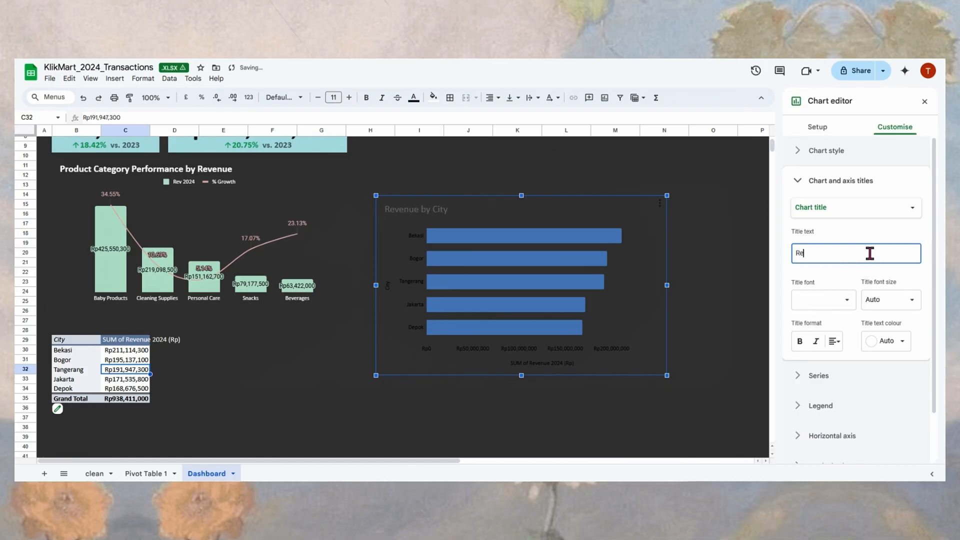
text(venue 2024 by City)
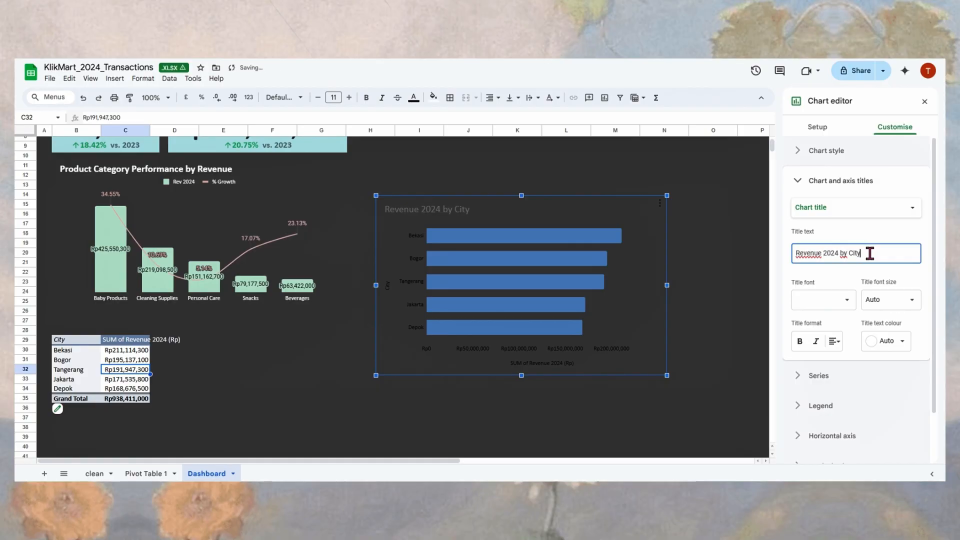
click(799, 341)
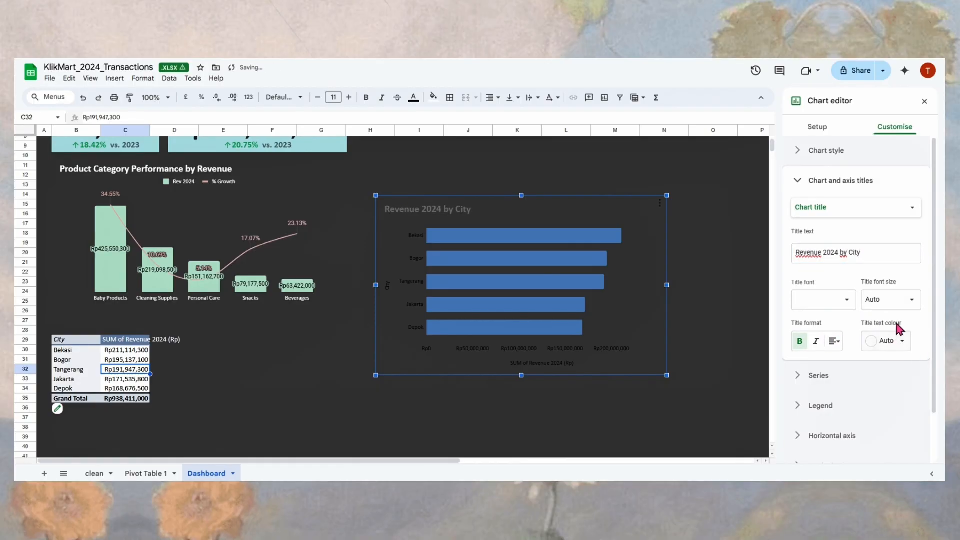
click(892, 341)
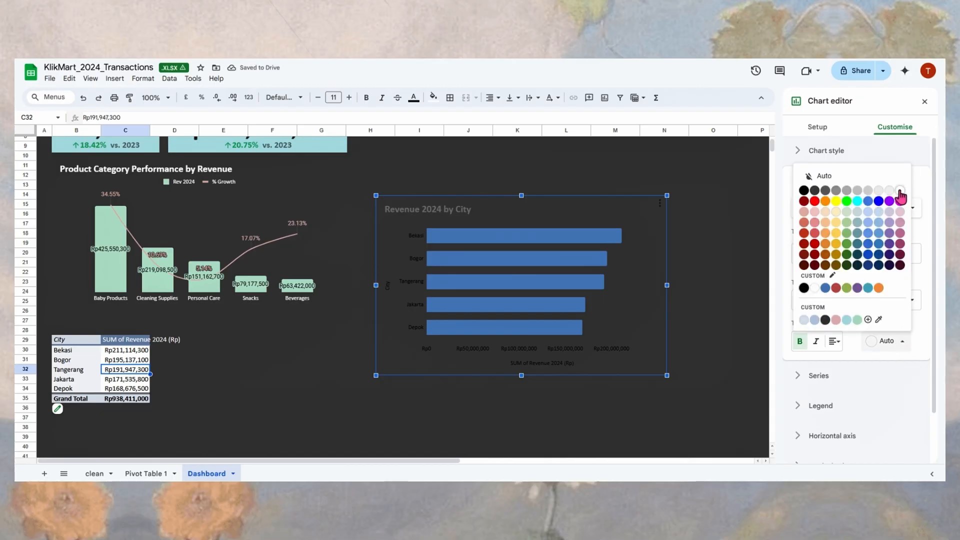
click(900, 191)
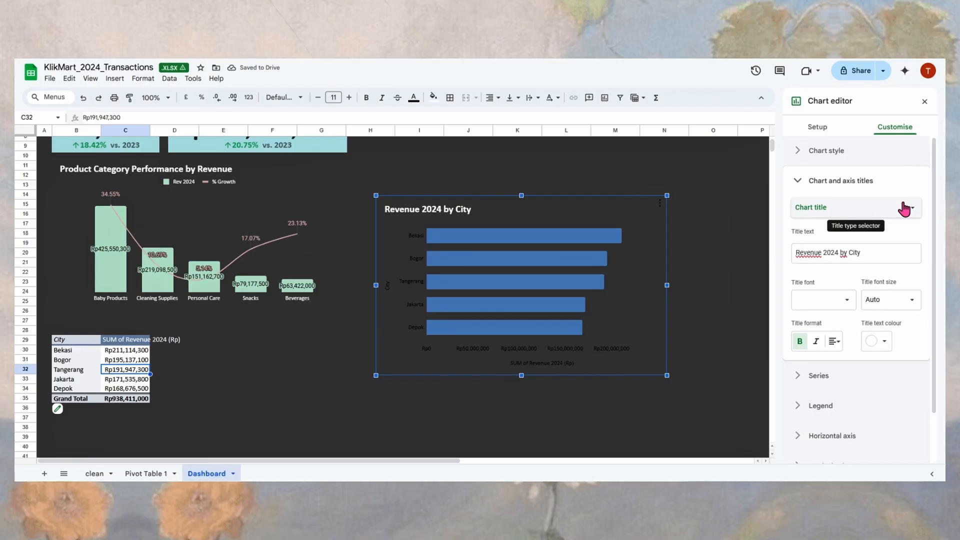
Step: Clear the horizontal and vertical axis titles of the Revenue 2024 by City chart
click(904, 209)
click(860, 236)
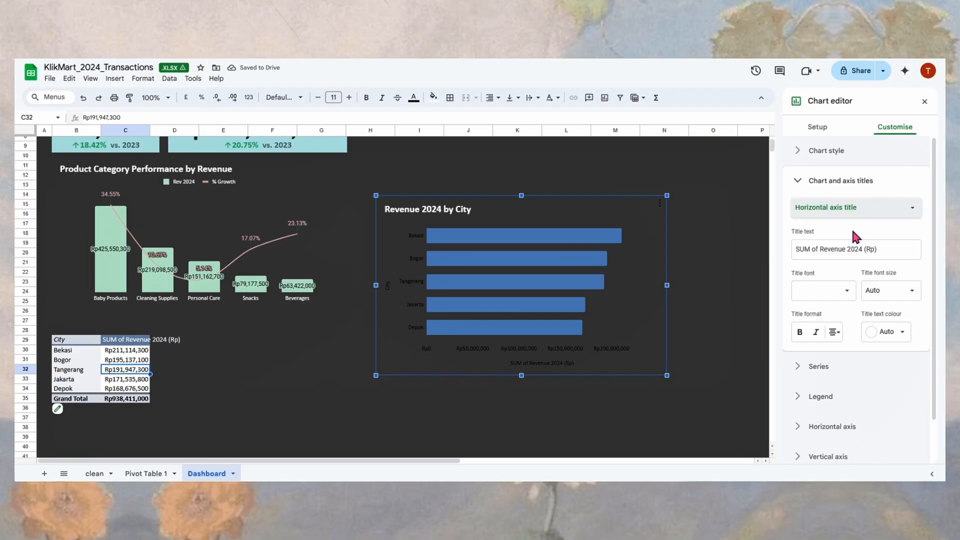
click(858, 240)
key(ctrl+a)
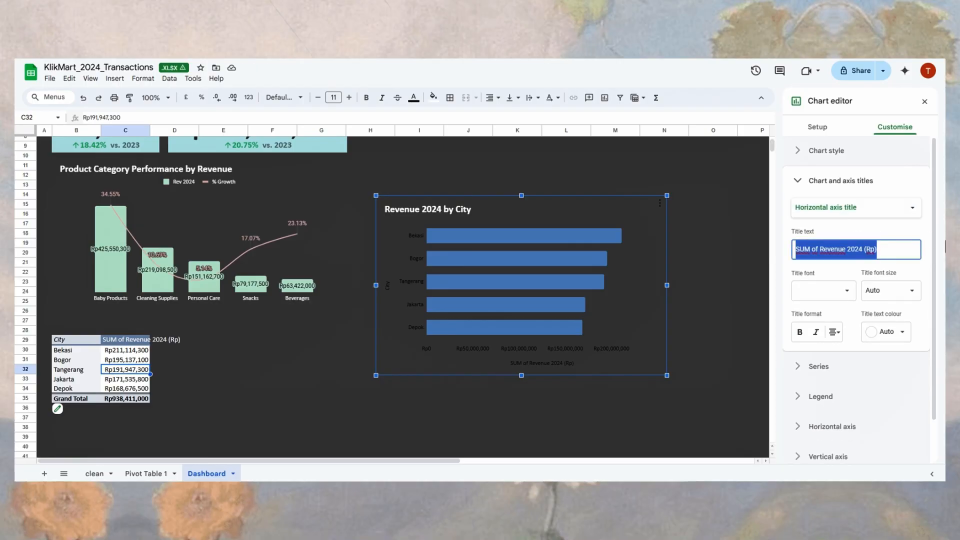
key(BackSpace)
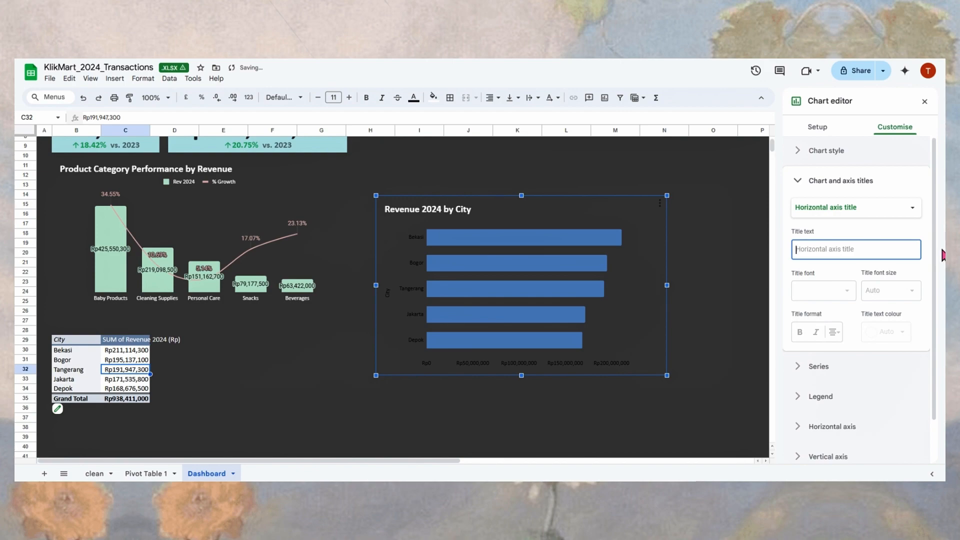
click(848, 210)
click(845, 222)
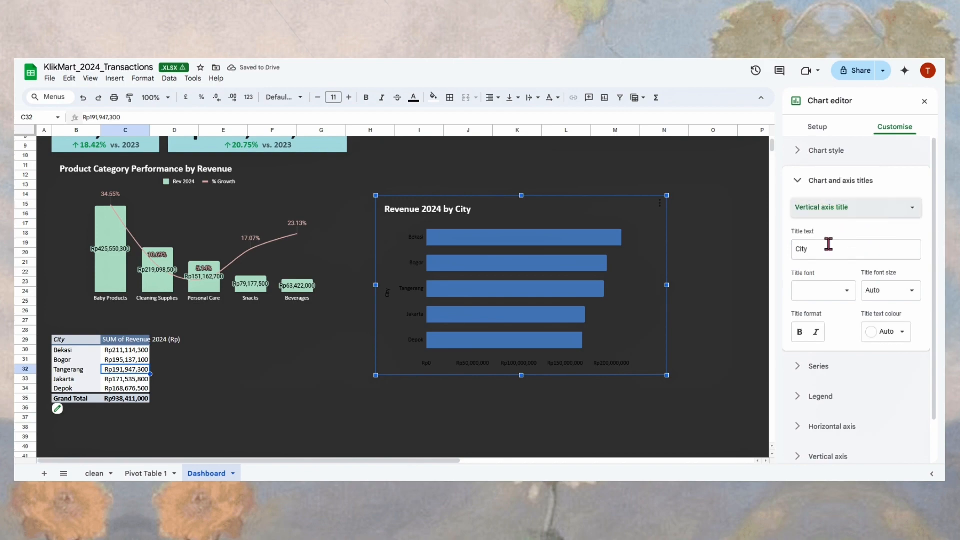
click(827, 242)
key(ctrl+a)
key(BackSpace)
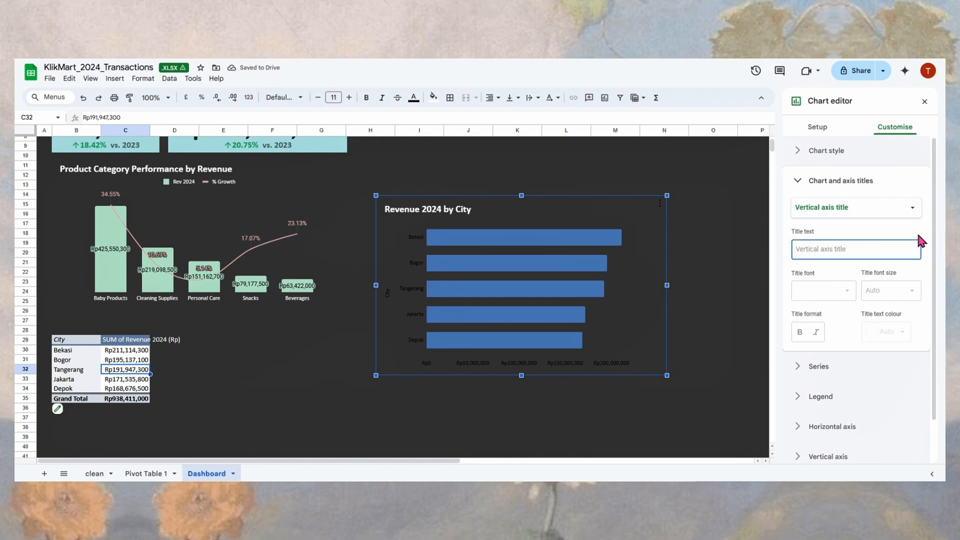
Step: Hide the bar chart's horizontal axis labels by setting font size 6 and the dark background colour as text colour
click(589, 365)
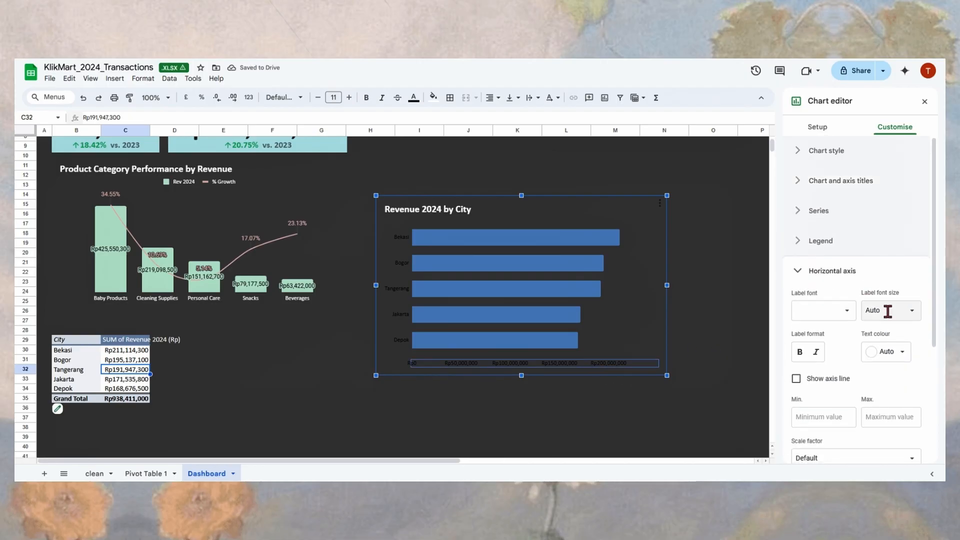
click(888, 311)
text(6)
key(Return)
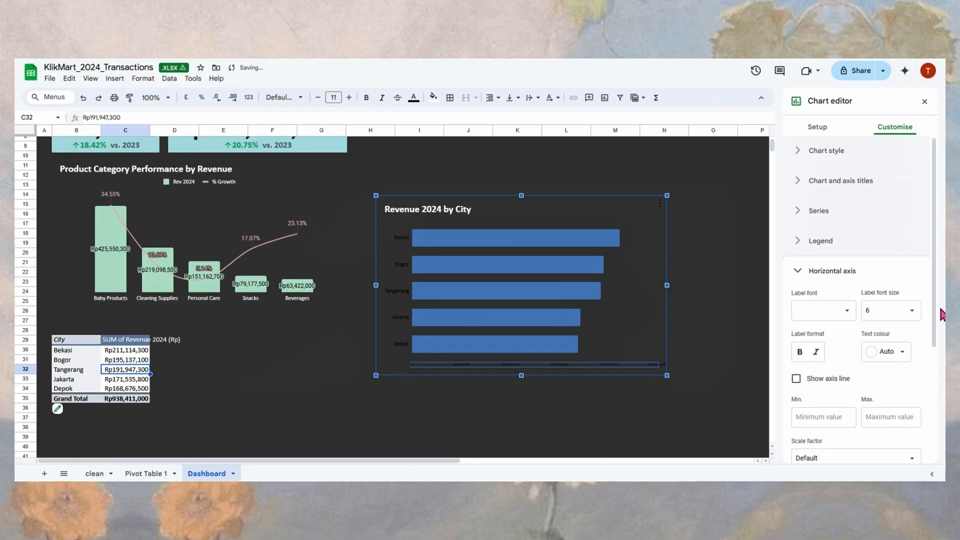
click(874, 355)
click(826, 331)
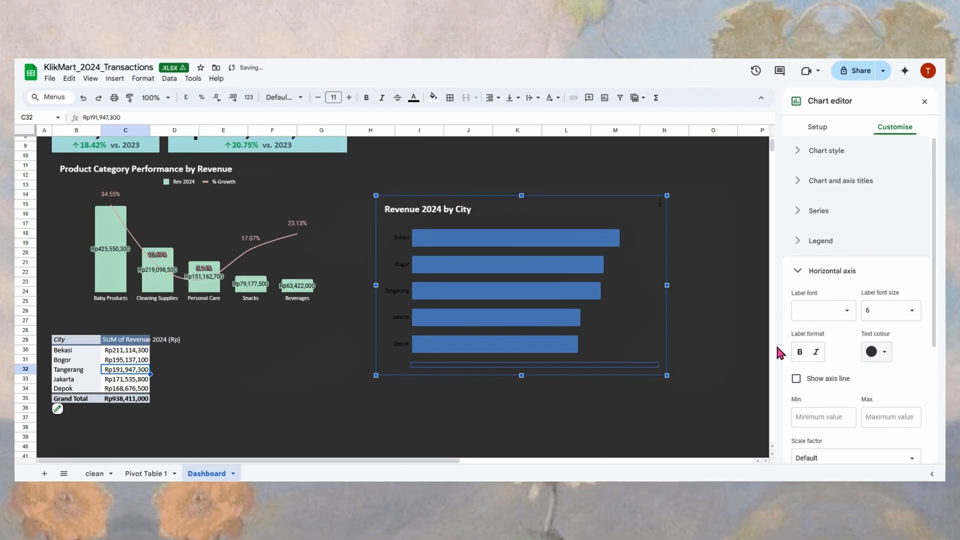
drag(522, 380, 522, 370)
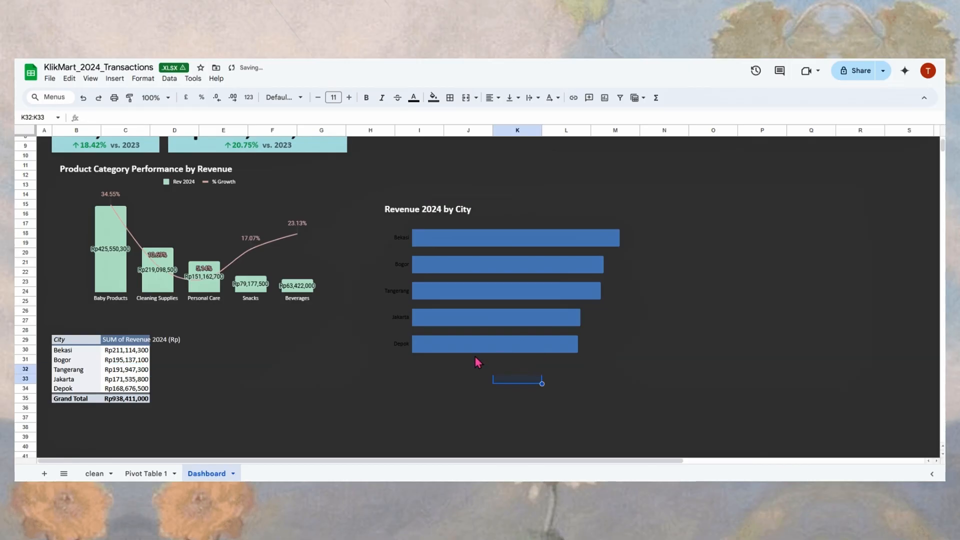
Step: Set the text colour of the city labels on the bar chart's vertical axis to white
click(420, 361)
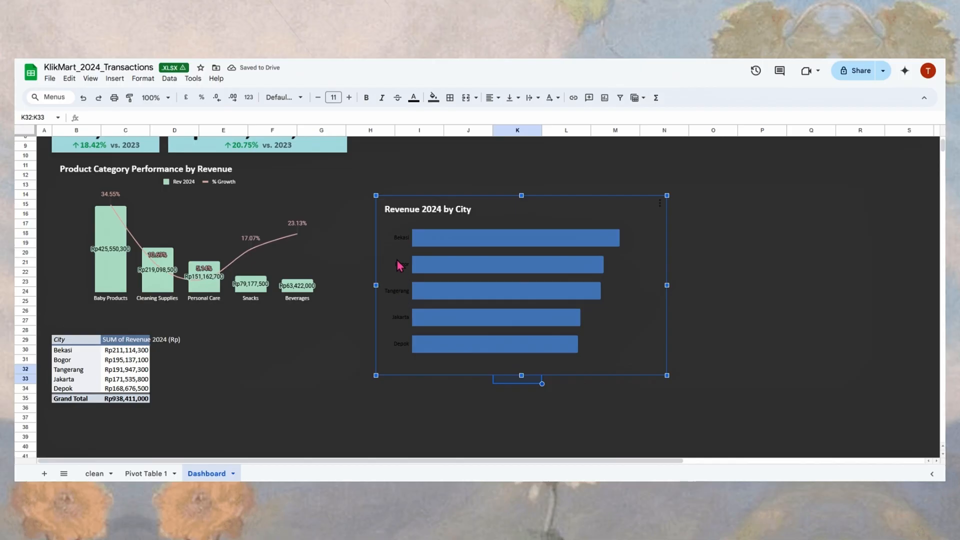
double_click(395, 308)
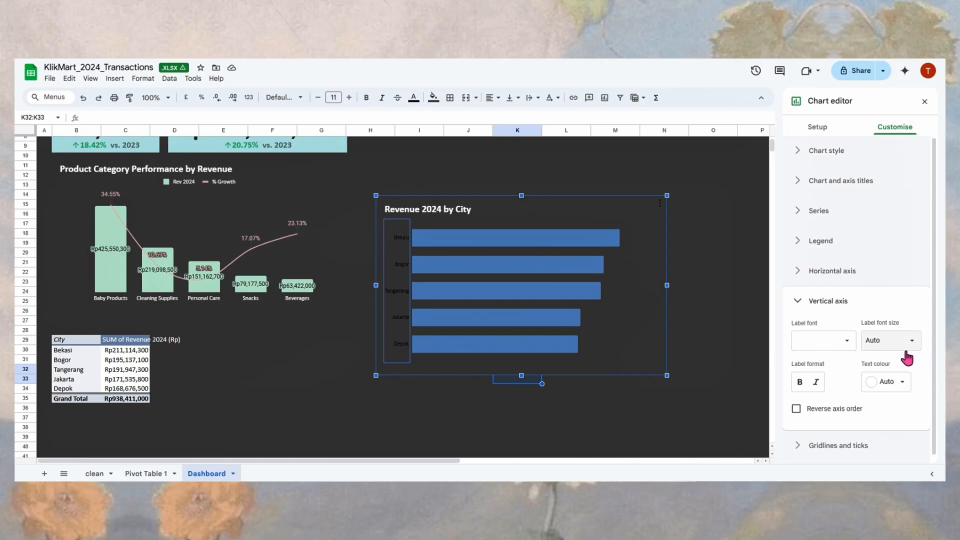
click(891, 383)
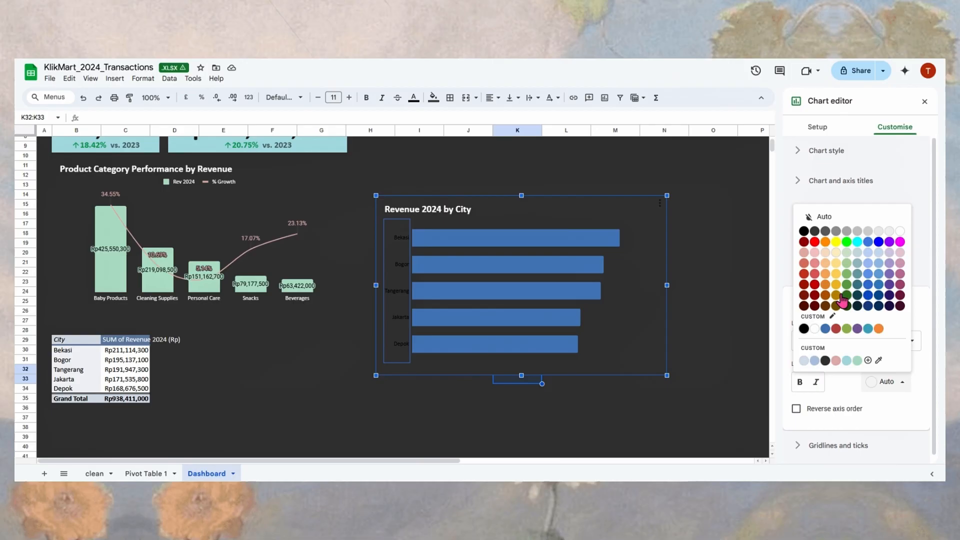
click(815, 329)
Step: Fill the SUM of Revenue 2024 (Rp) bars with the custom pink colour
click(598, 250)
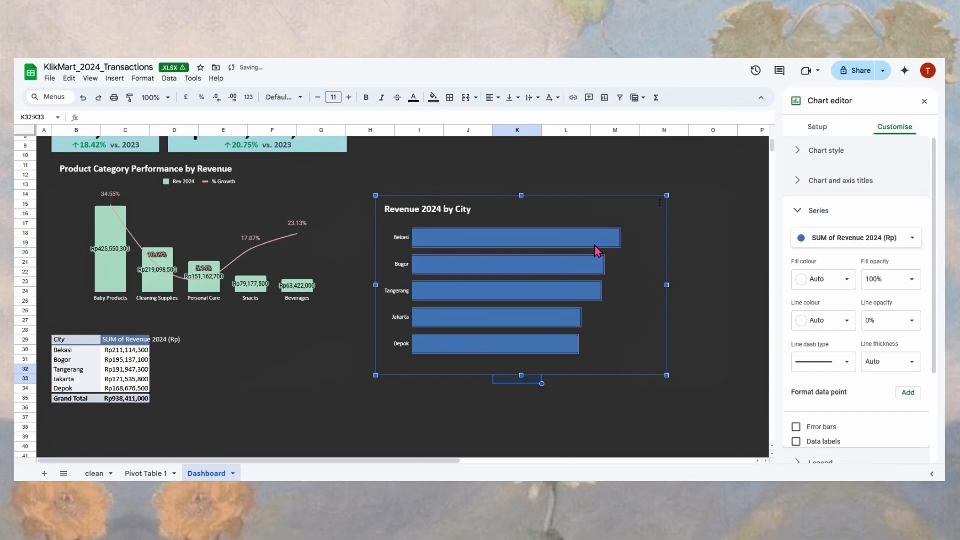
click(598, 249)
click(720, 302)
click(576, 231)
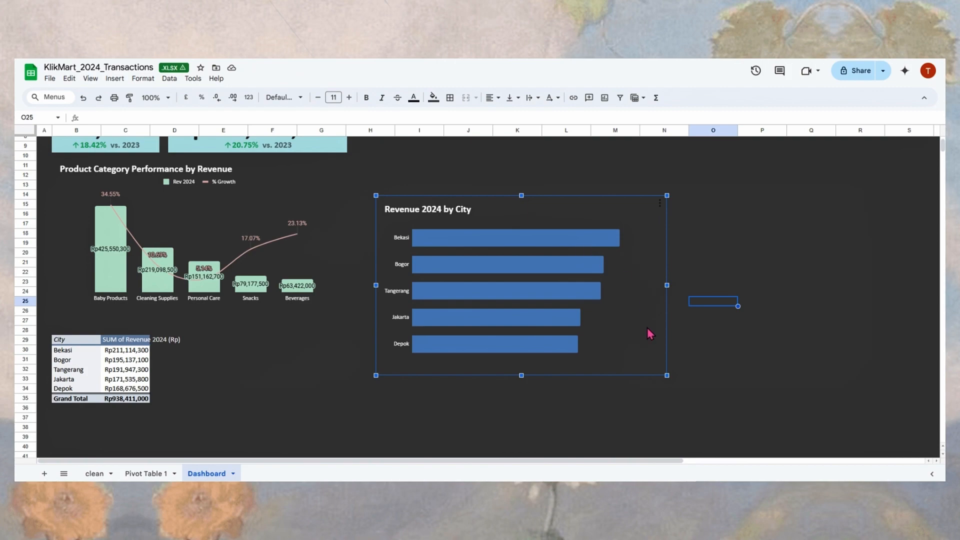
double_click(523, 244)
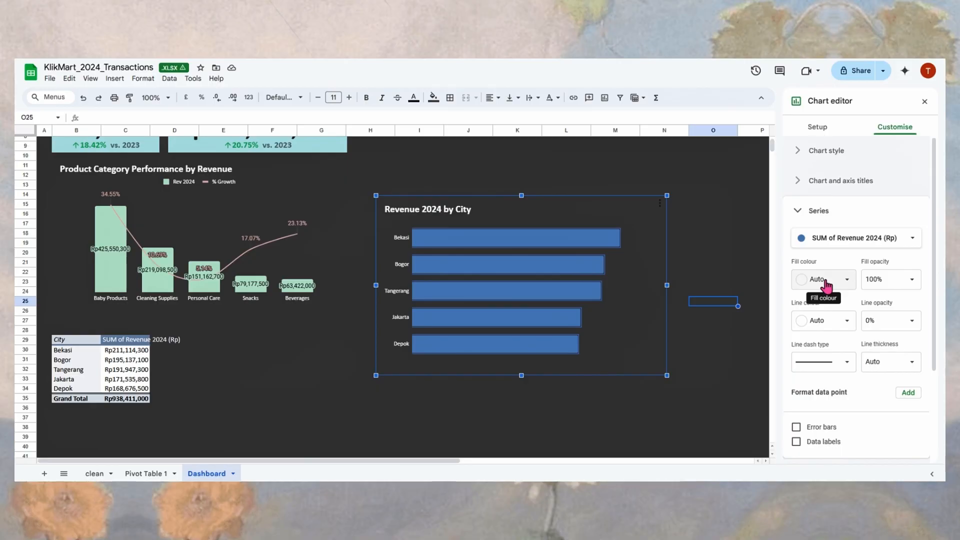
click(826, 285)
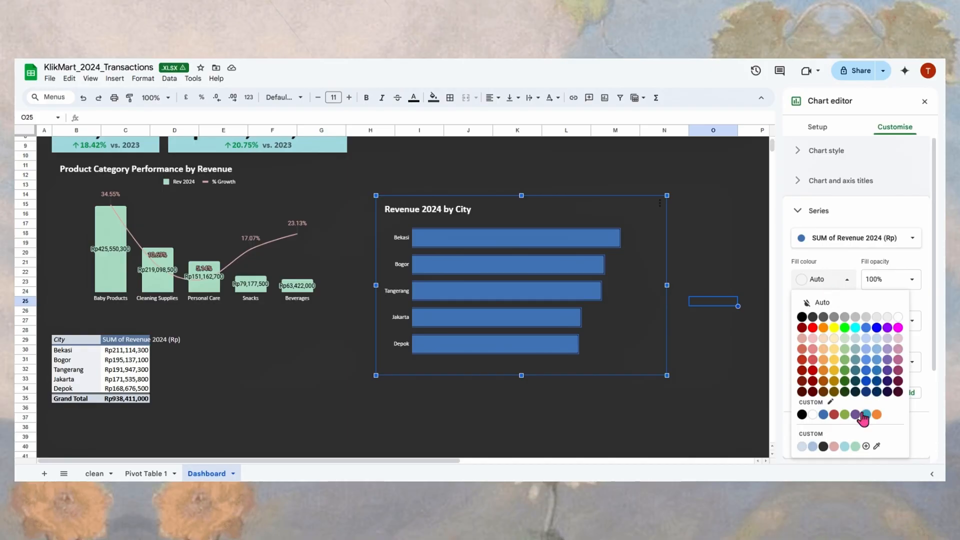
click(834, 447)
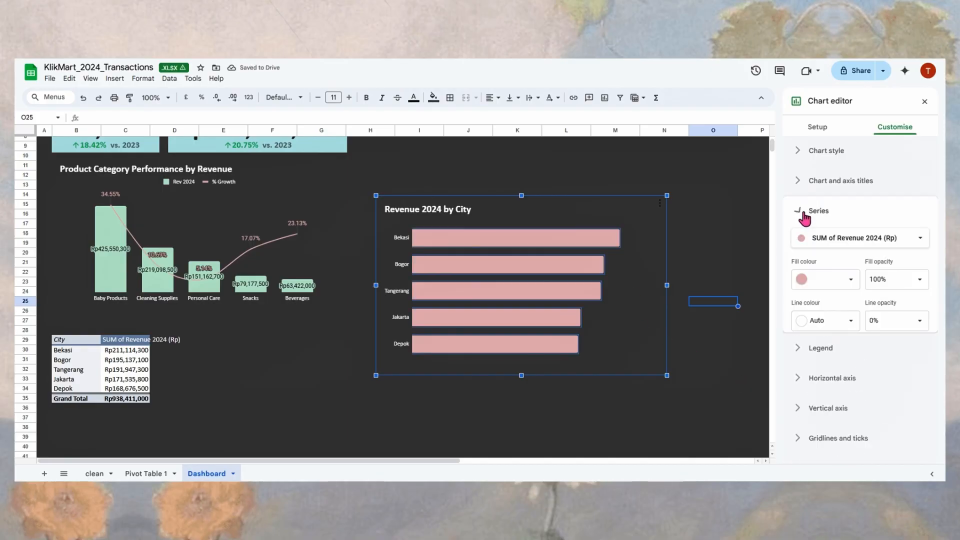
Step: Add data labels to the city revenue bars and set their position to Centre
scroll(835, 406, down, 2)
click(826, 370)
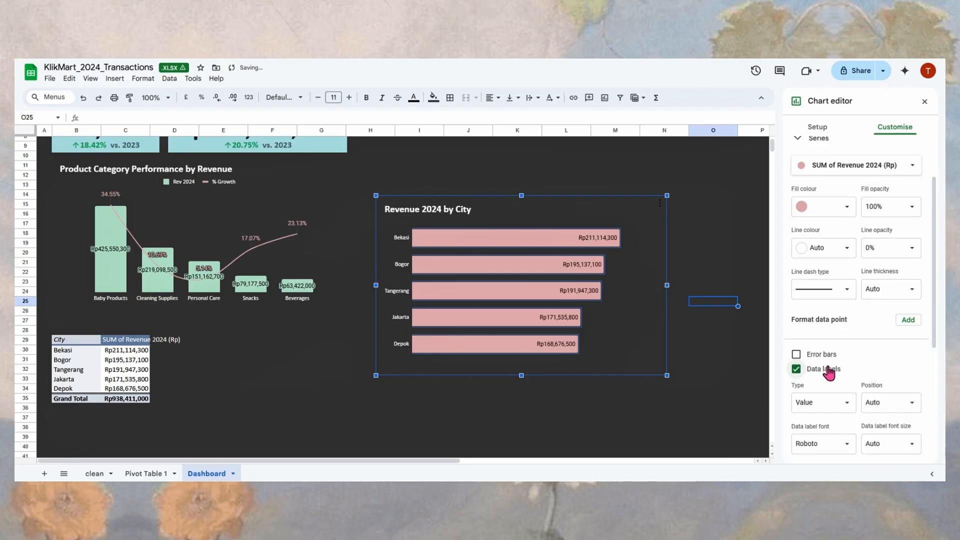
scroll(905, 378, down, 2)
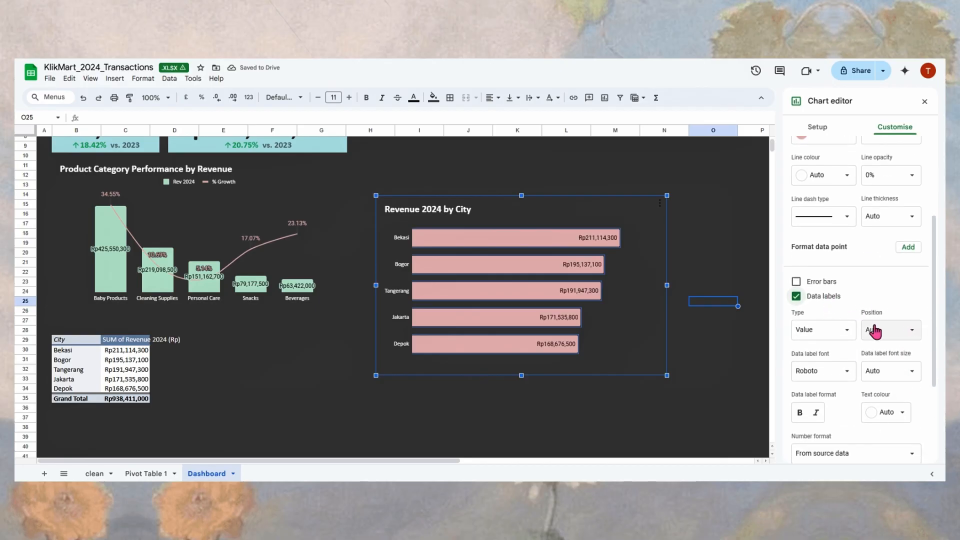
click(895, 331)
click(907, 345)
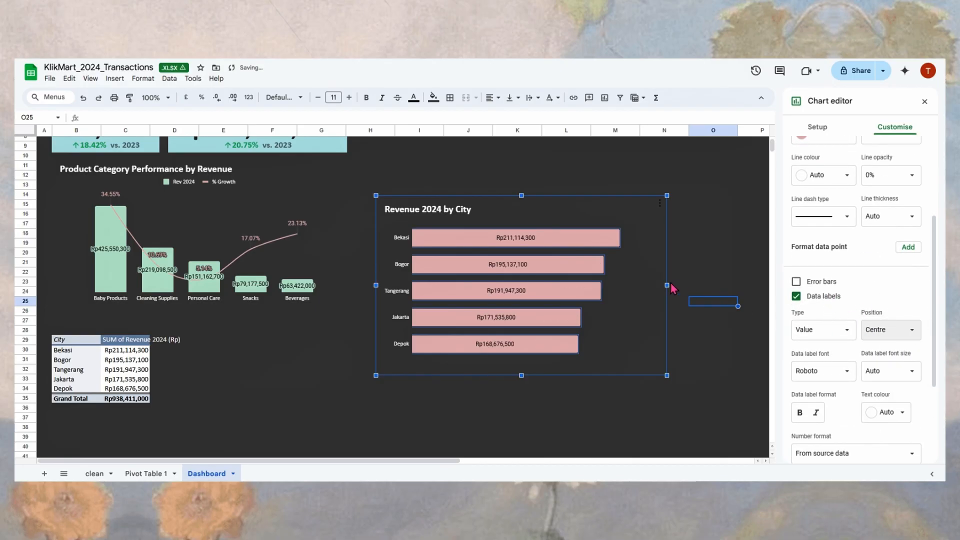
Step: Shrink the Revenue 2024 by City chart and place it below the product category chart, over the city pivot table
drag(668, 285, 630, 285)
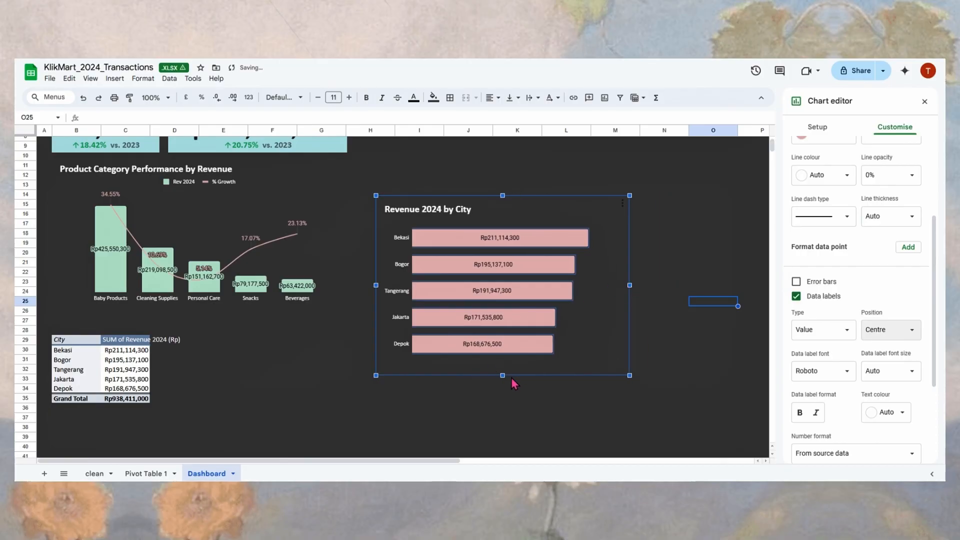
drag(503, 376, 503, 319)
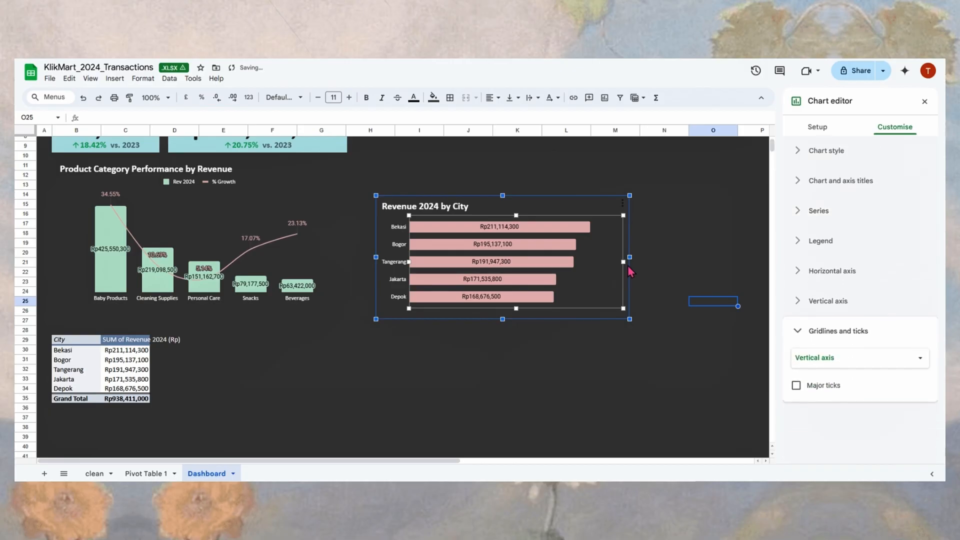
drag(630, 258, 230, 369)
click(925, 101)
click(169, 320)
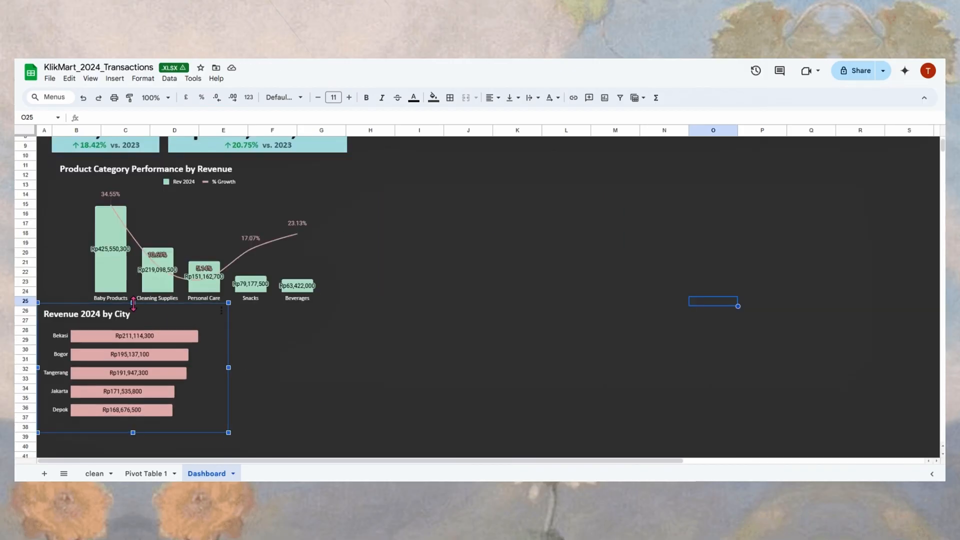
Step: Reduce the height of the Revenue 2024 by City chart and widen it slightly to fit the dashboard layout
mouse_move(133, 433)
mouse_down()
mouse_move(137, 406)
mouse_move(133, 415)
mouse_up()
click(370, 417)
click(215, 366)
scroll(215, 366, up, 2)
key(ctrl+minus)
key(ctrl+minus)
key(ctrl+minus)
click(430, 353)
click(168, 340)
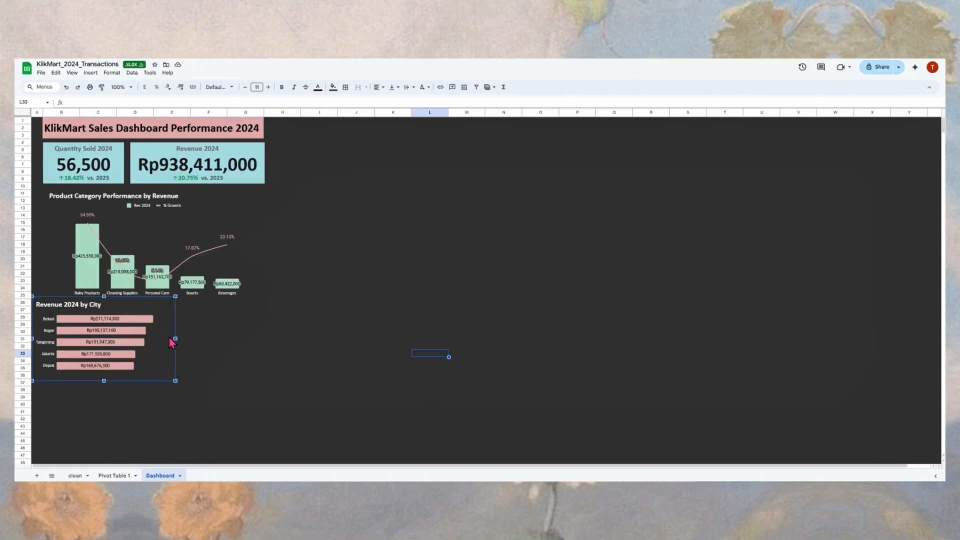
drag(176, 339, 183, 339)
click(507, 281)
key(ctrl+plus)
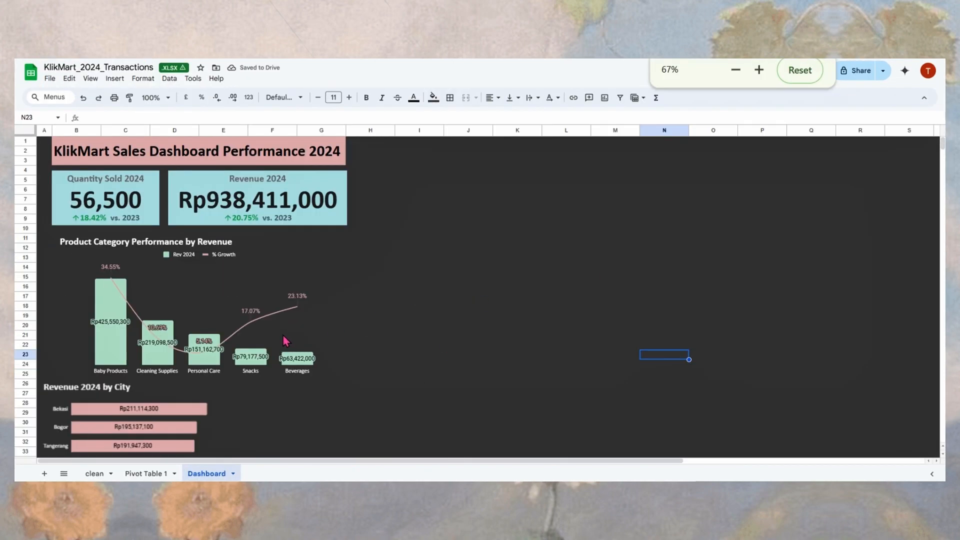
scroll(283, 339, down, 2)
click(215, 368)
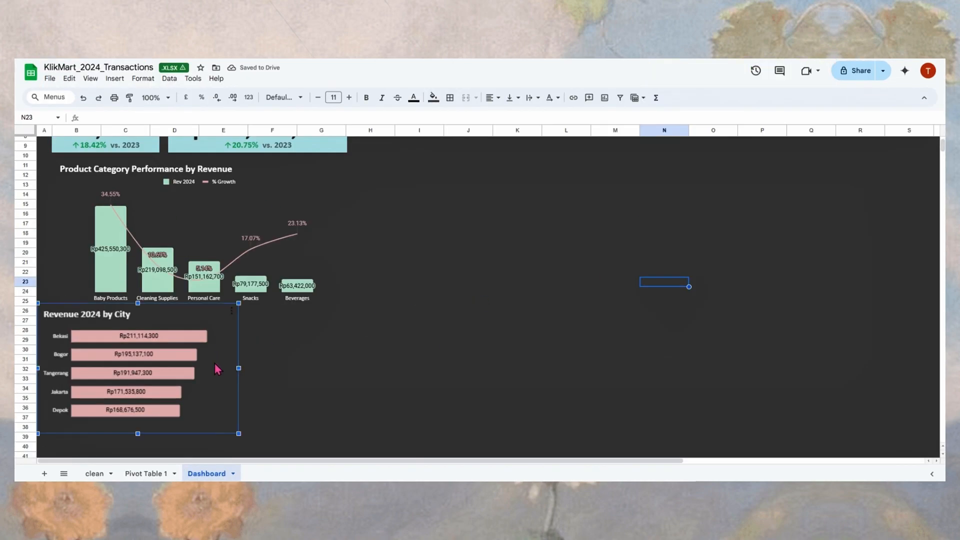
click(309, 370)
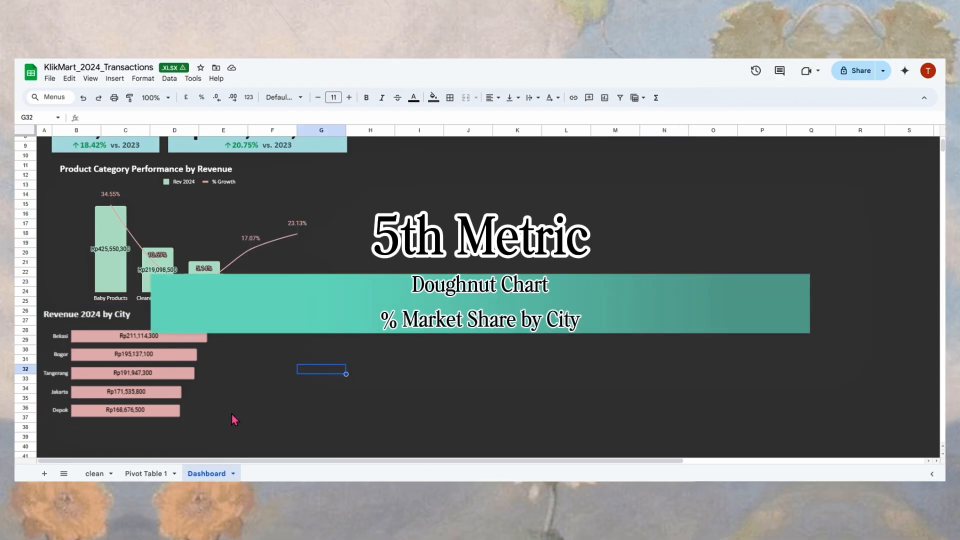
Step: Move the Revenue 2024 by City chart off the city pivot table and insert a new chart from that table
drag(153, 413, 637, 290)
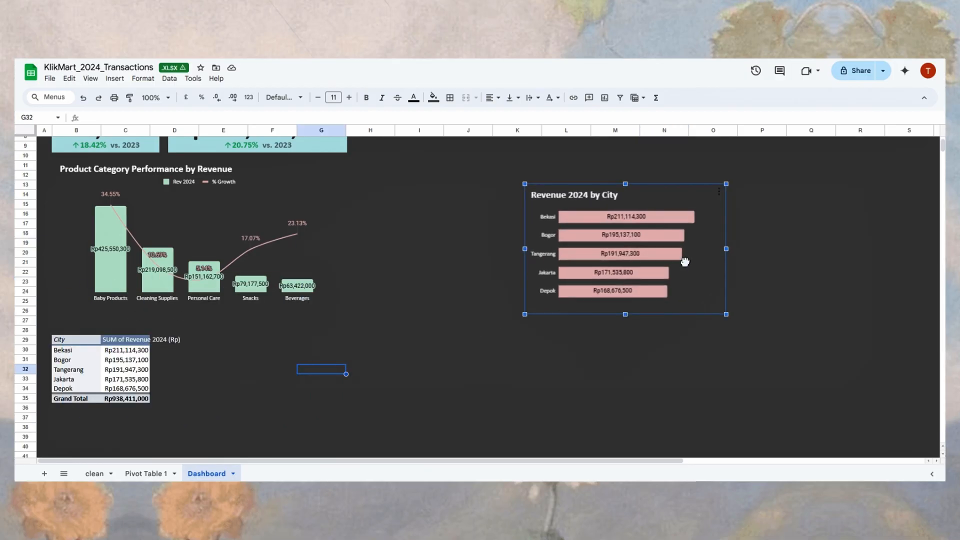
click(124, 381)
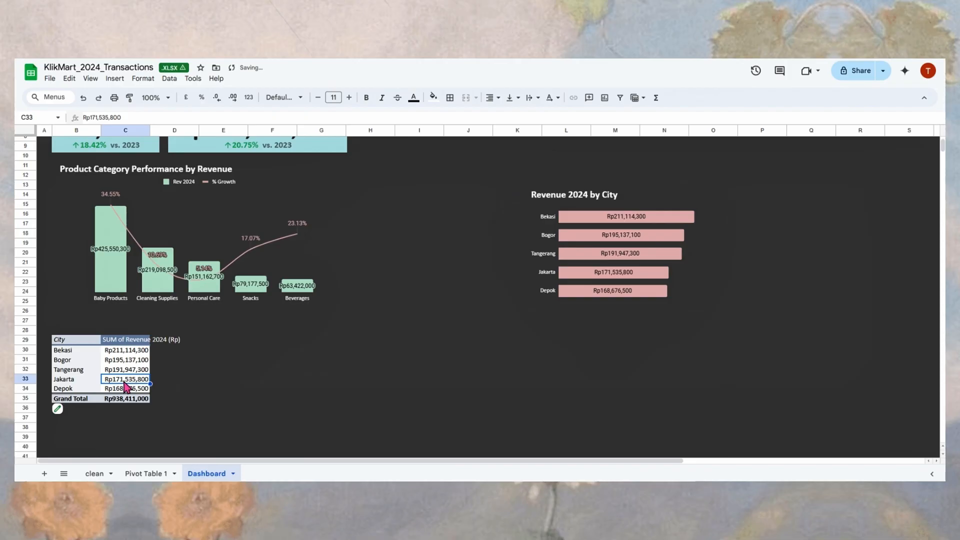
click(114, 79)
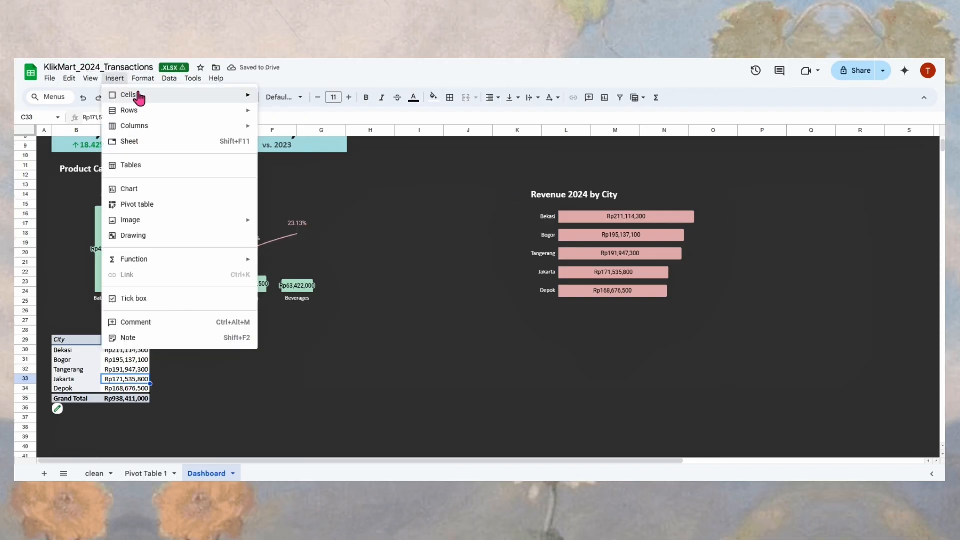
click(157, 190)
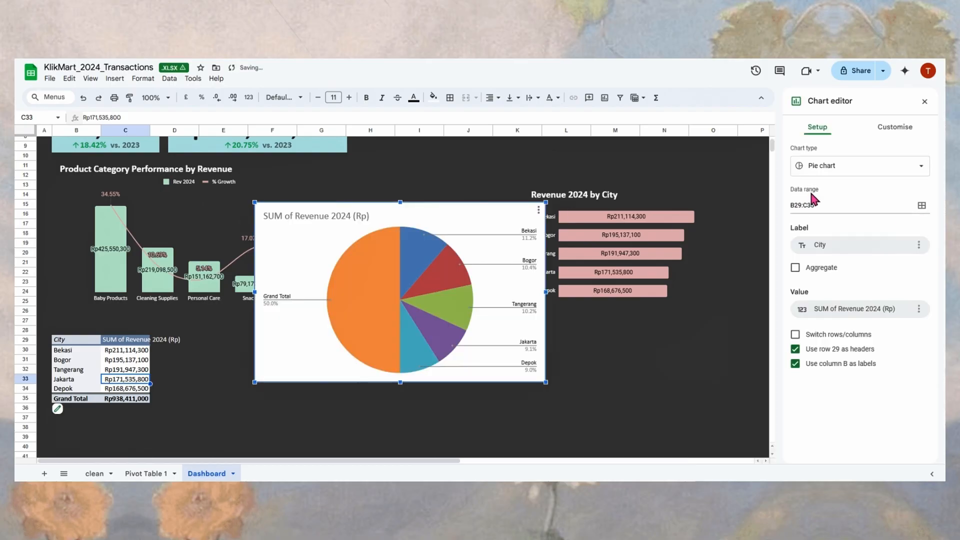
Step: Change the new chart to a doughnut chart and set its data range to B29:C34
click(820, 169)
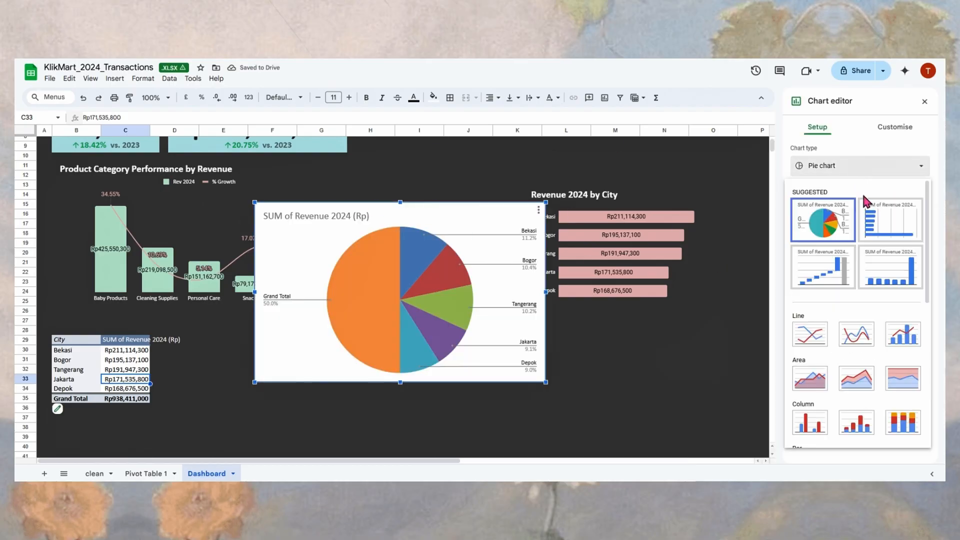
scroll(826, 268, down, 4)
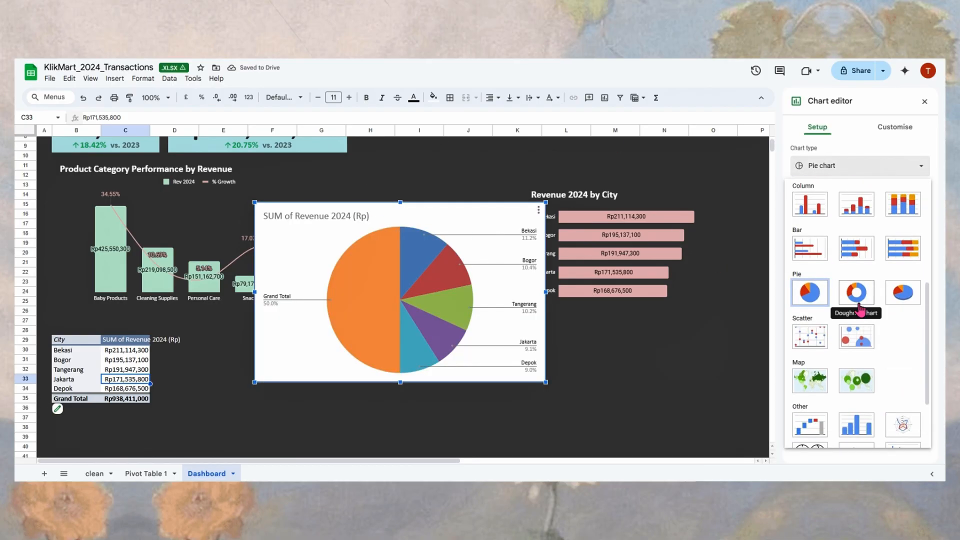
click(857, 295)
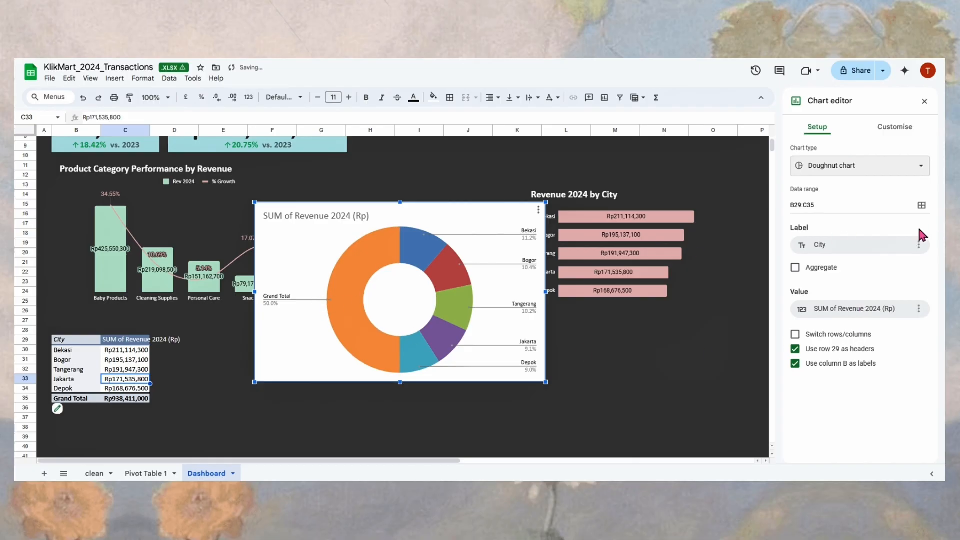
click(827, 201)
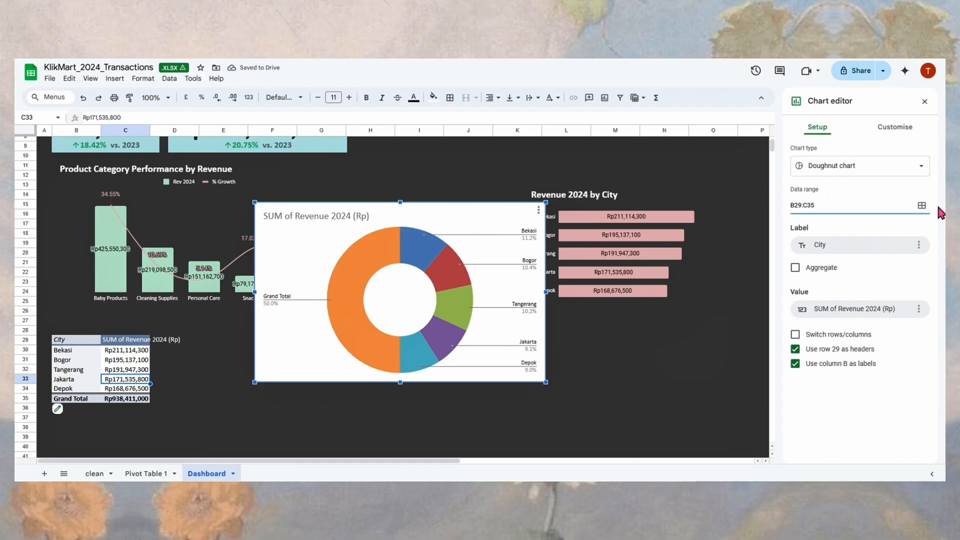
text(4)
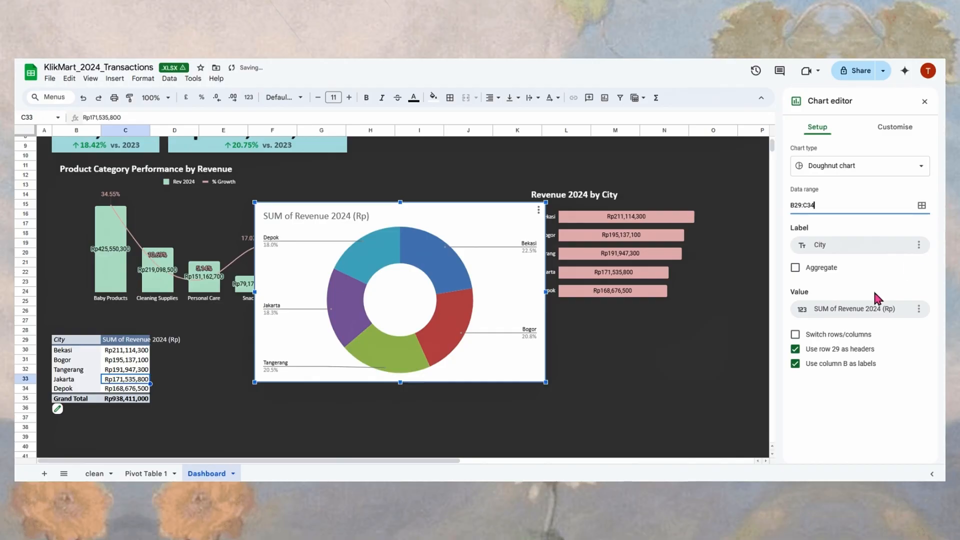
Step: Move the Revenue 2024 by City chart back below the product category chart and reduce its height
click(709, 312)
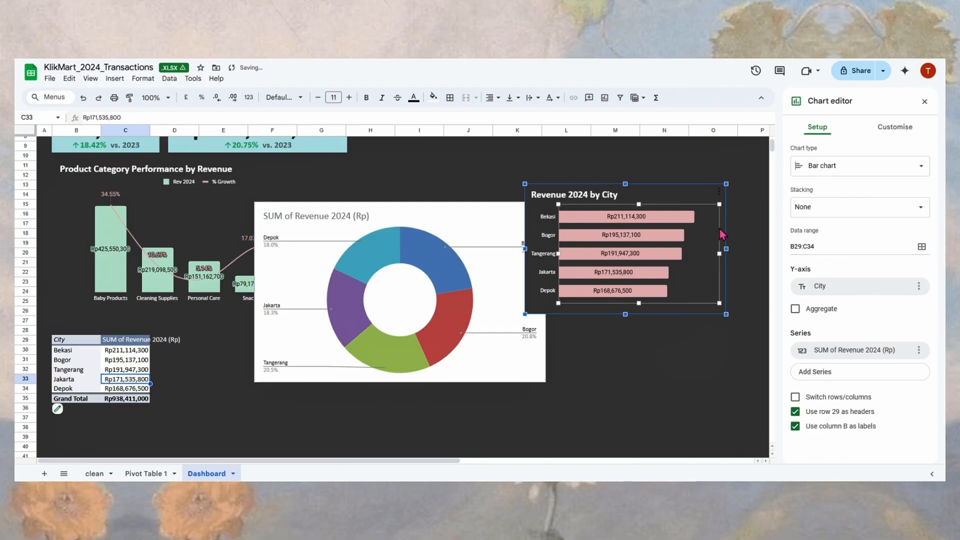
click(700, 310)
drag(698, 313, 211, 435)
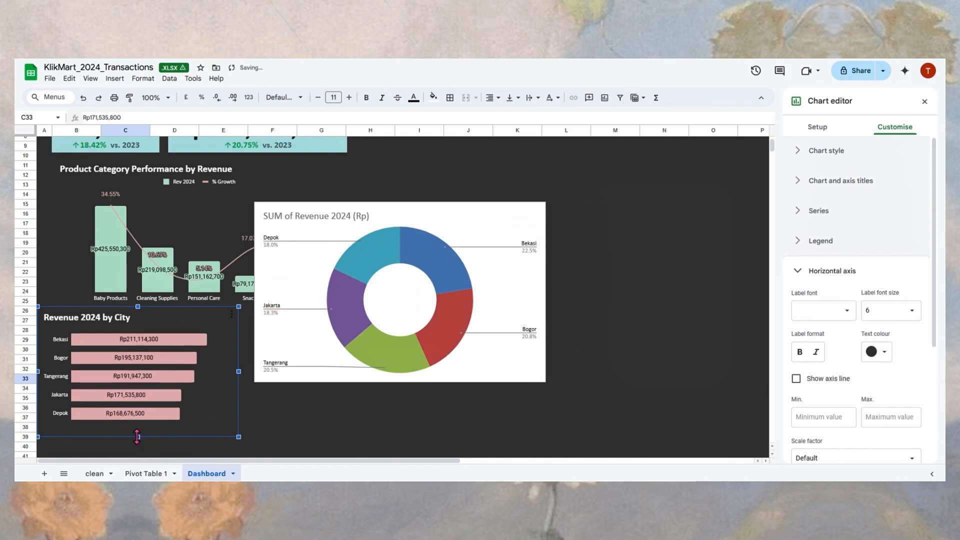
drag(137, 436, 148, 420)
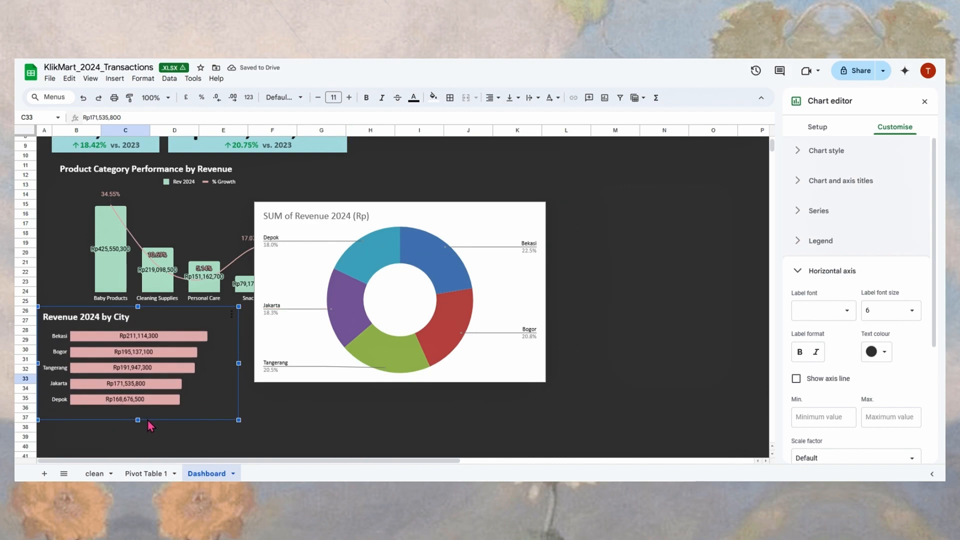
click(340, 427)
Step: Move the doughnut chart to the empty area beside the other charts and open it for editing
click(537, 377)
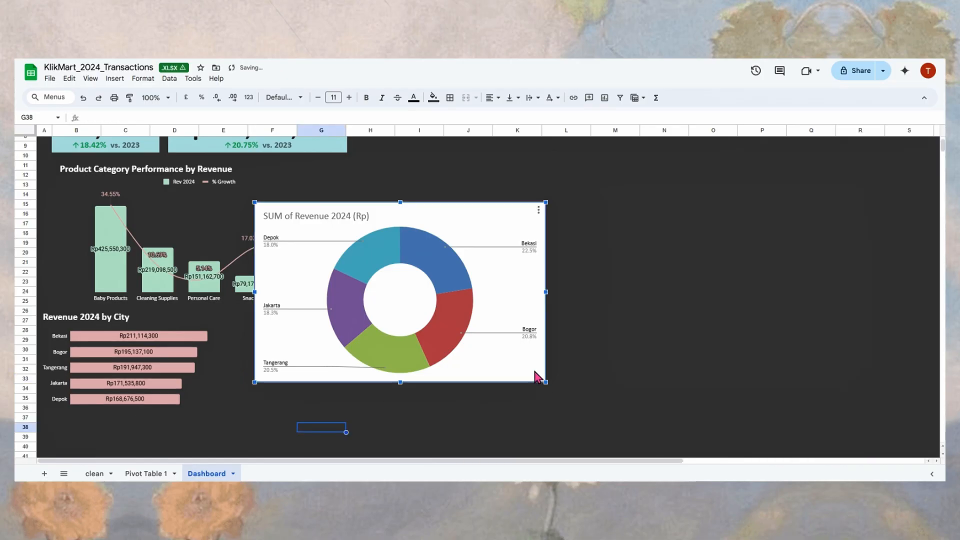
drag(537, 377, 704, 357)
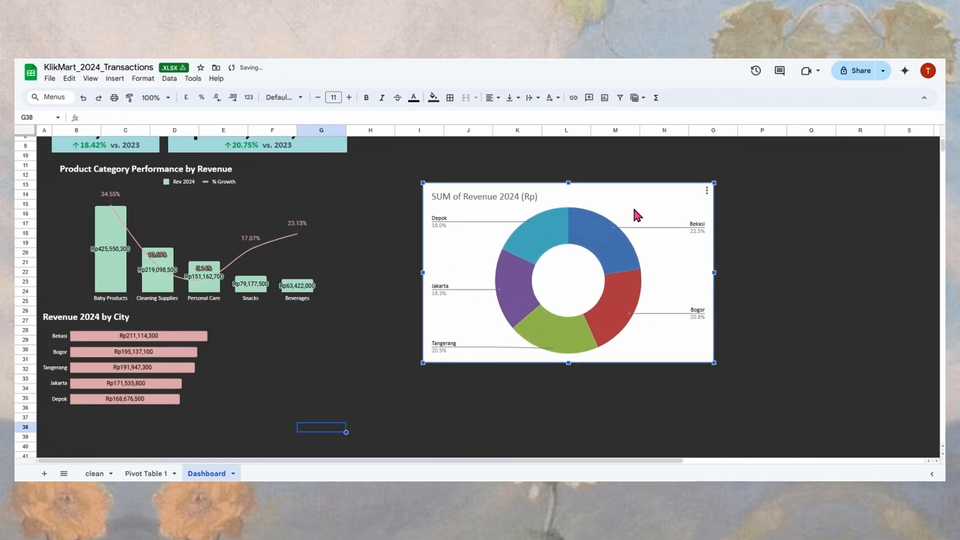
click(708, 195)
click(748, 207)
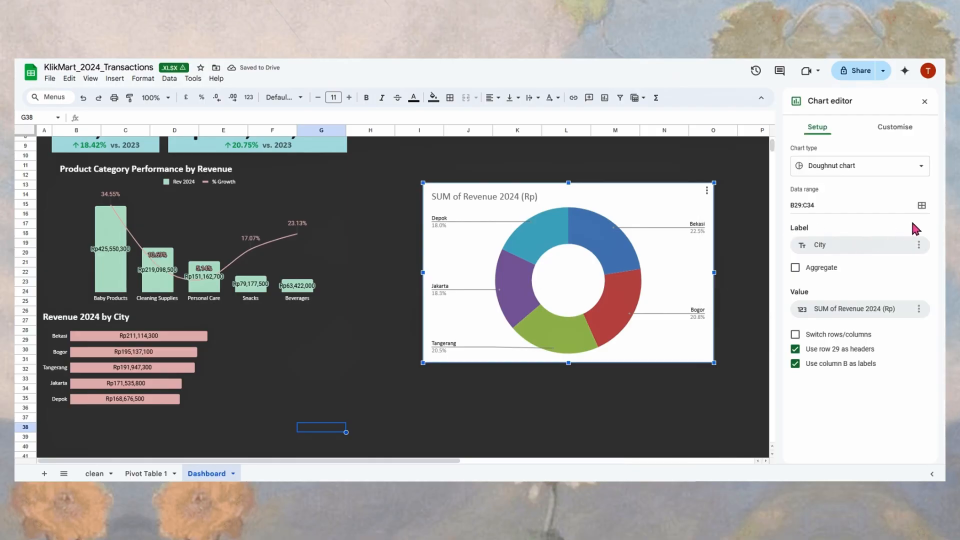
Step: Set the doughnut chart's background colour and chart border colour to None
click(885, 128)
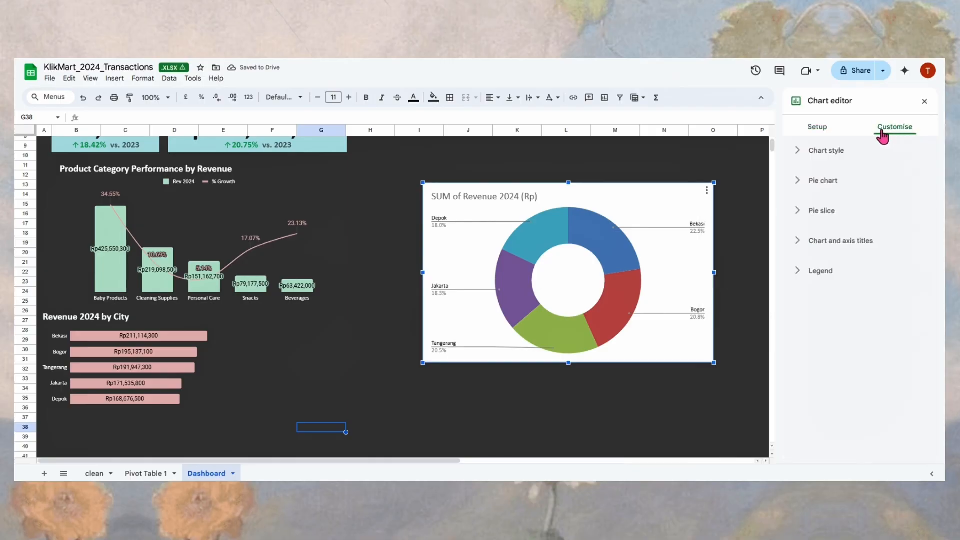
click(845, 151)
click(806, 190)
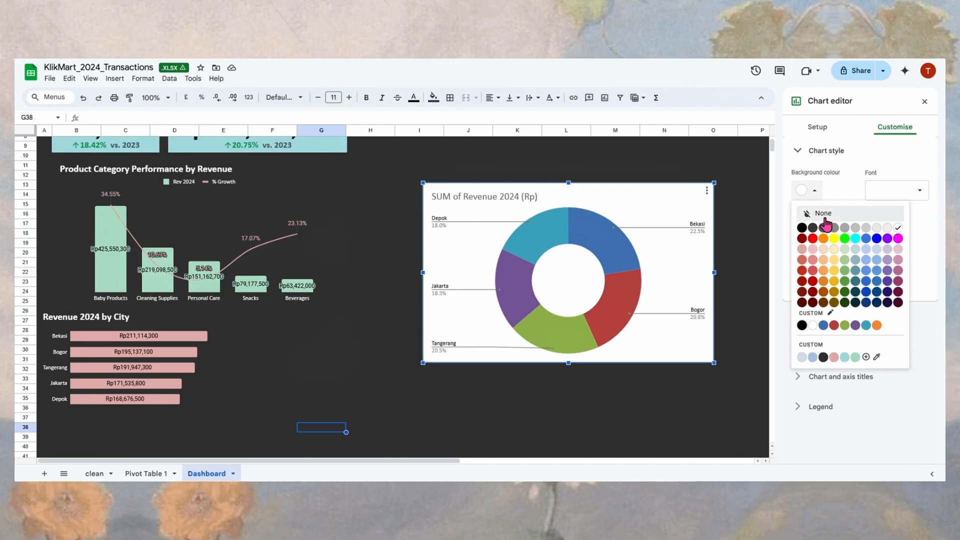
click(828, 214)
click(825, 232)
click(844, 254)
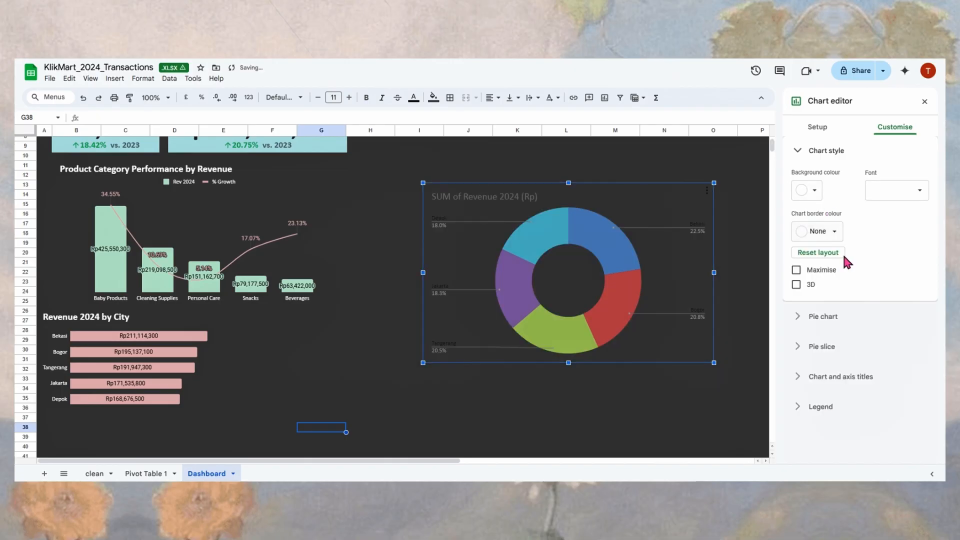
click(806, 154)
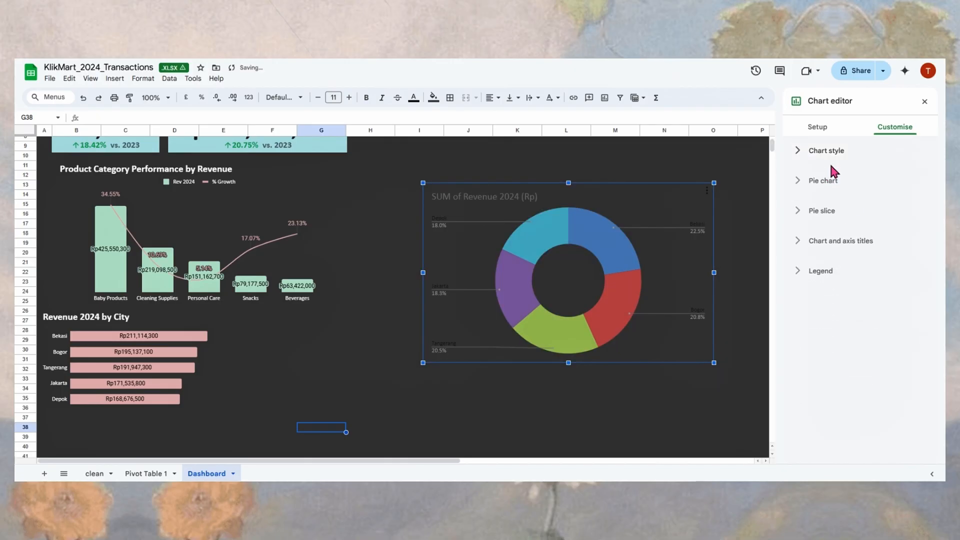
Step: Set the border colour of the doughnut slices to white
click(829, 183)
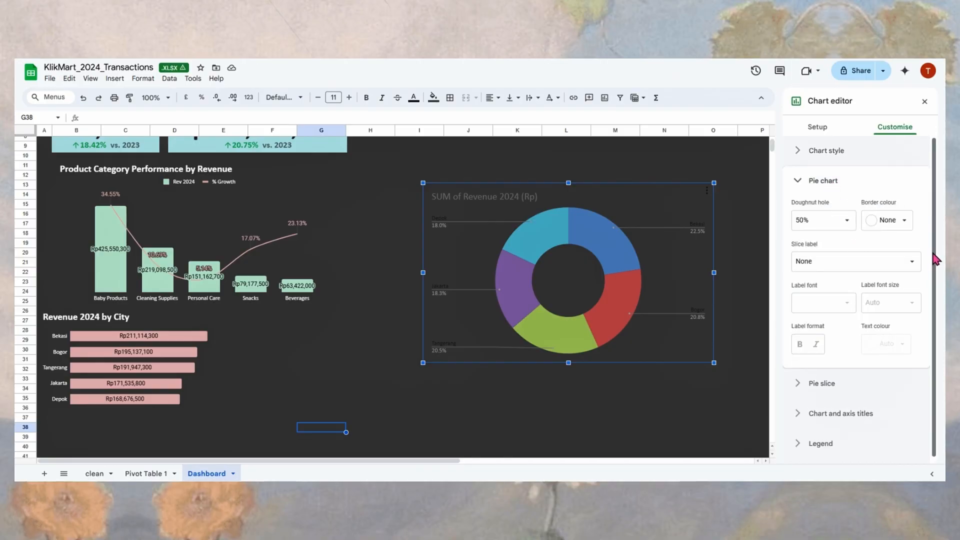
click(879, 266)
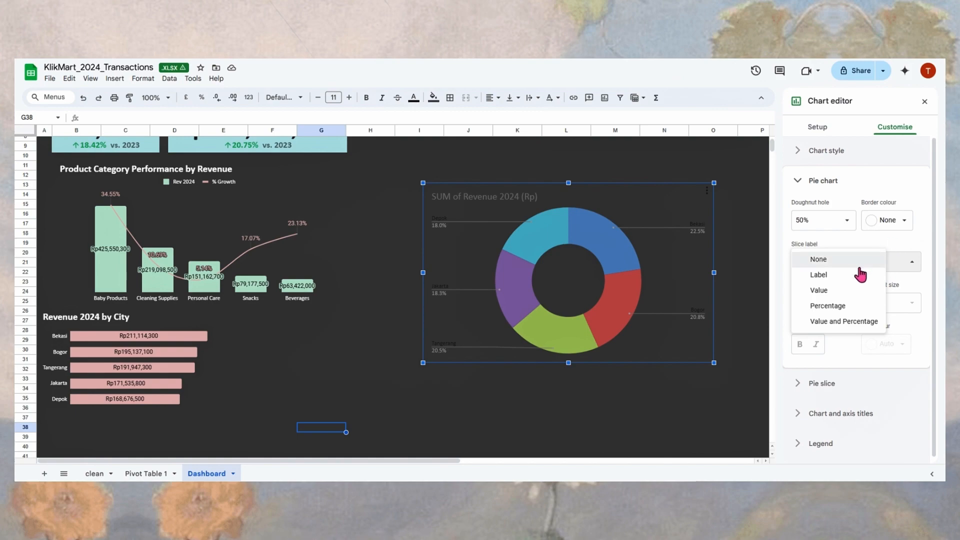
click(901, 241)
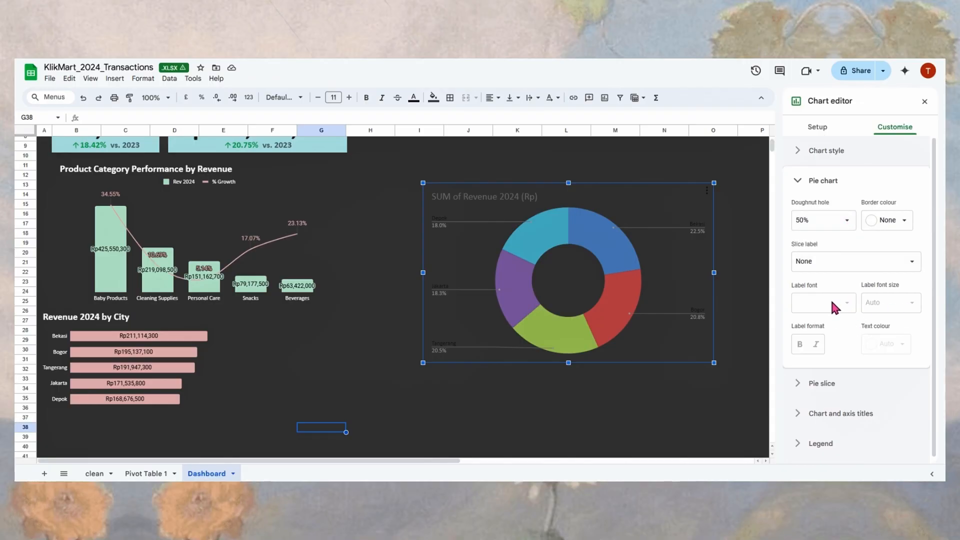
click(881, 221)
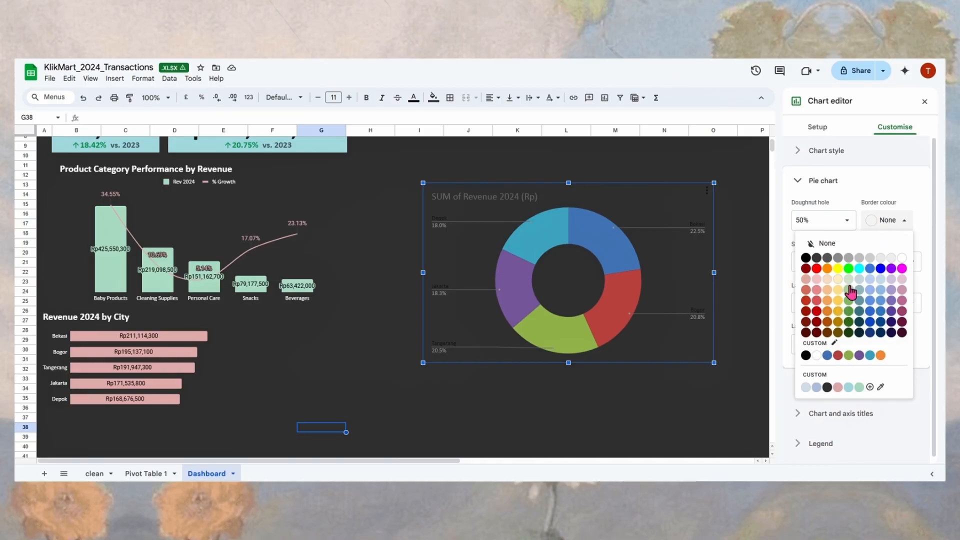
click(902, 258)
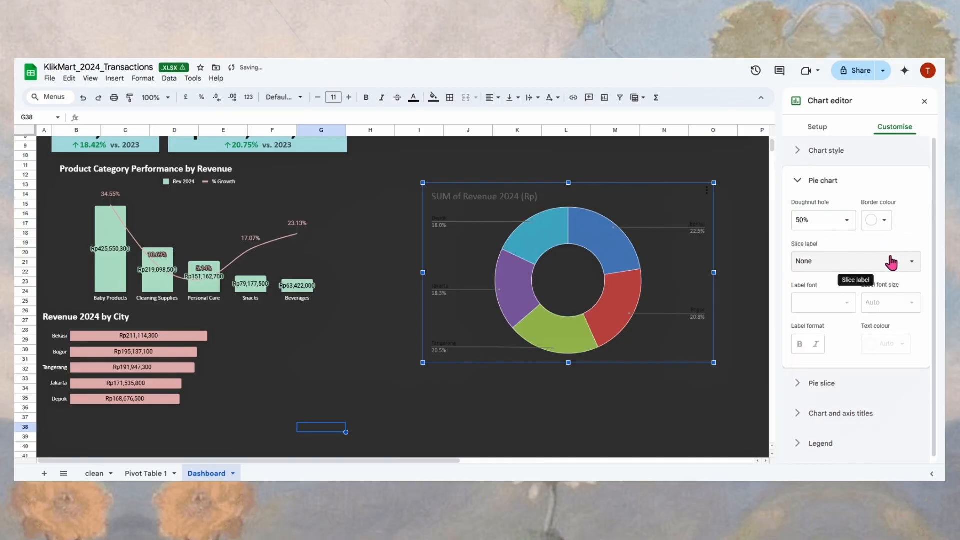
click(858, 260)
click(887, 244)
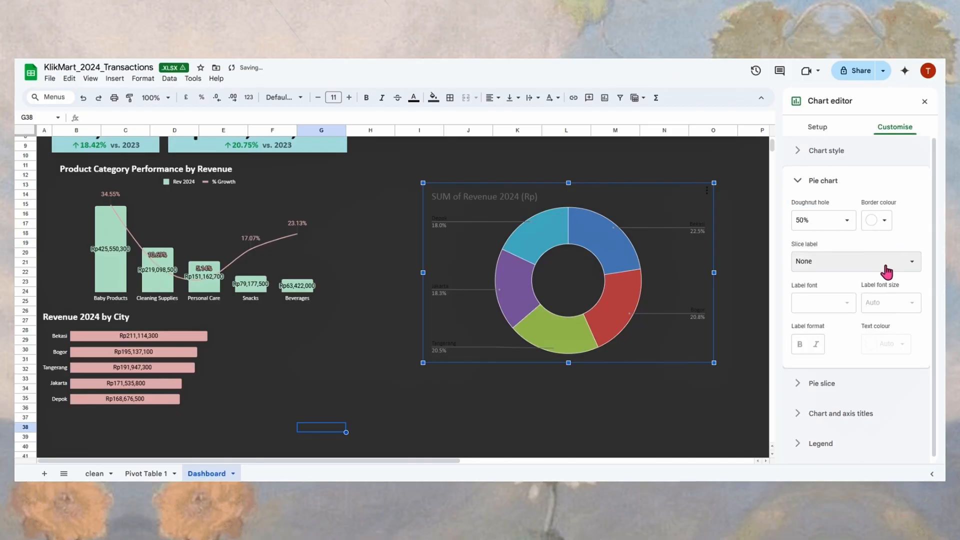
click(810, 182)
click(810, 184)
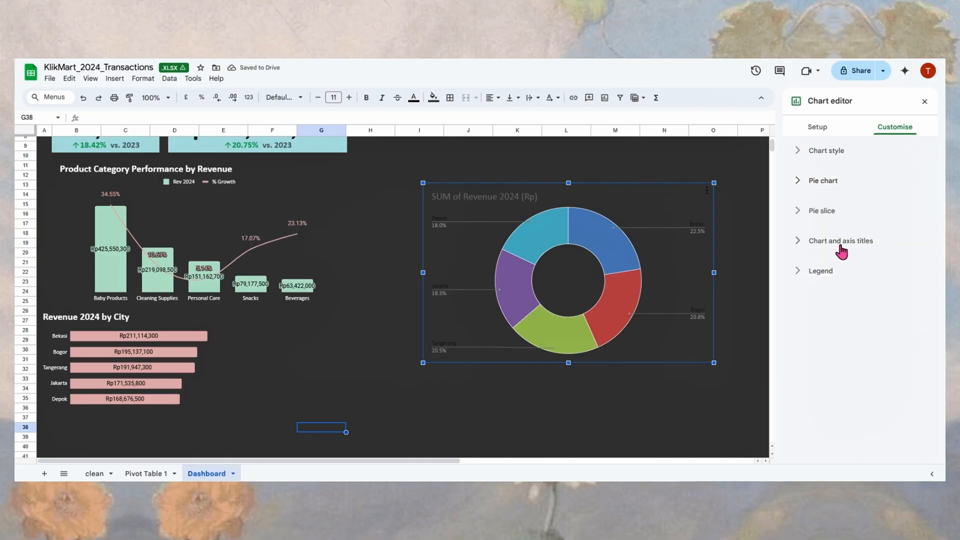
Step: Change the doughnut chart's title to "% Market Share by City" and format it in bold white
click(842, 245)
click(846, 312)
key(ctrl+a)
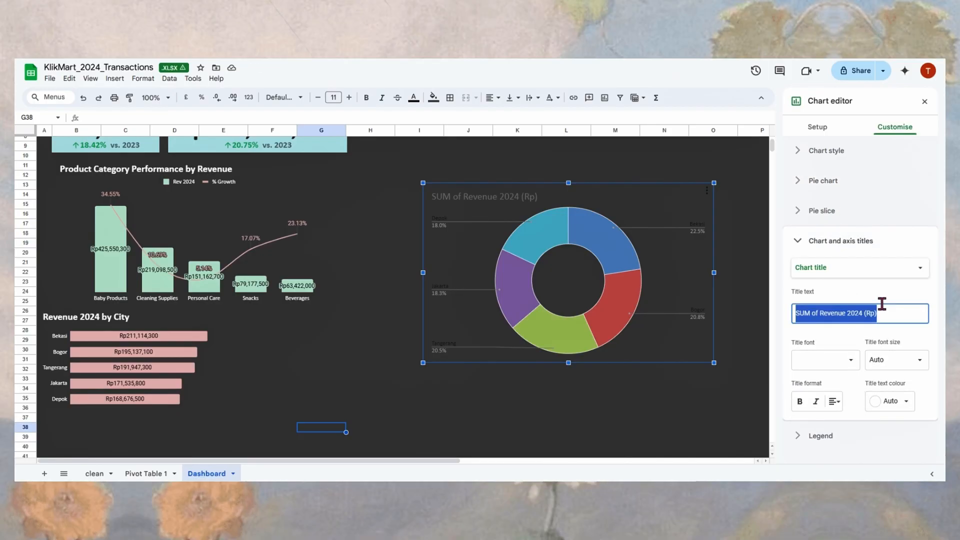
text(% Market Share)
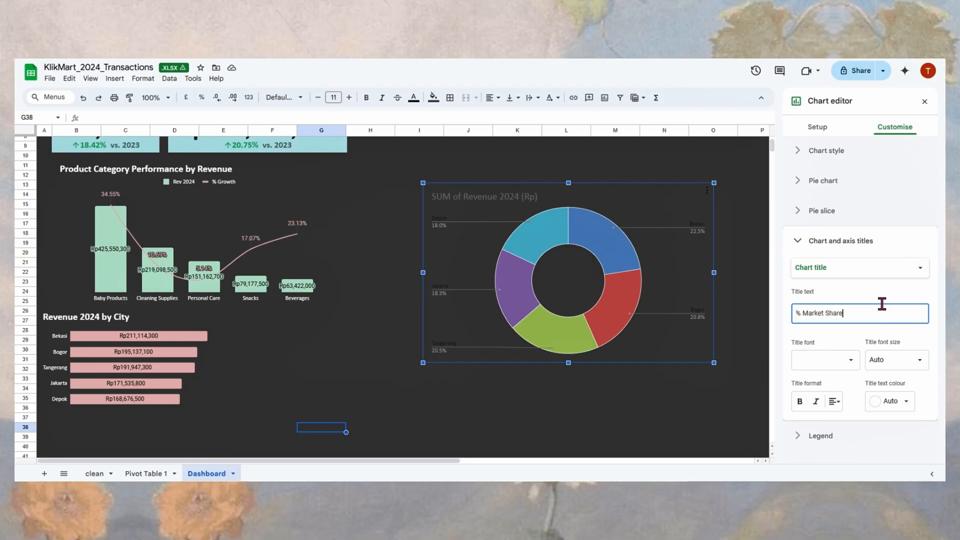
text( by City)
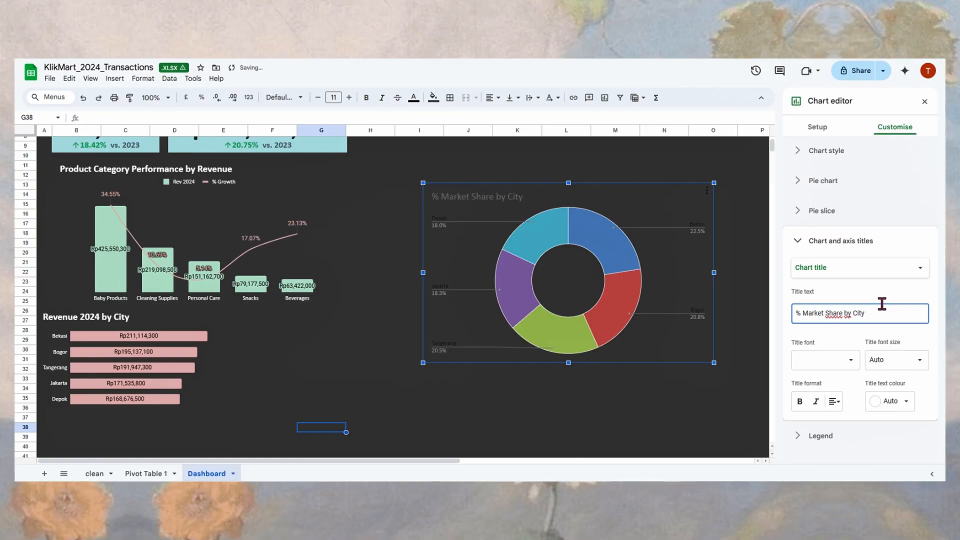
click(799, 401)
click(898, 402)
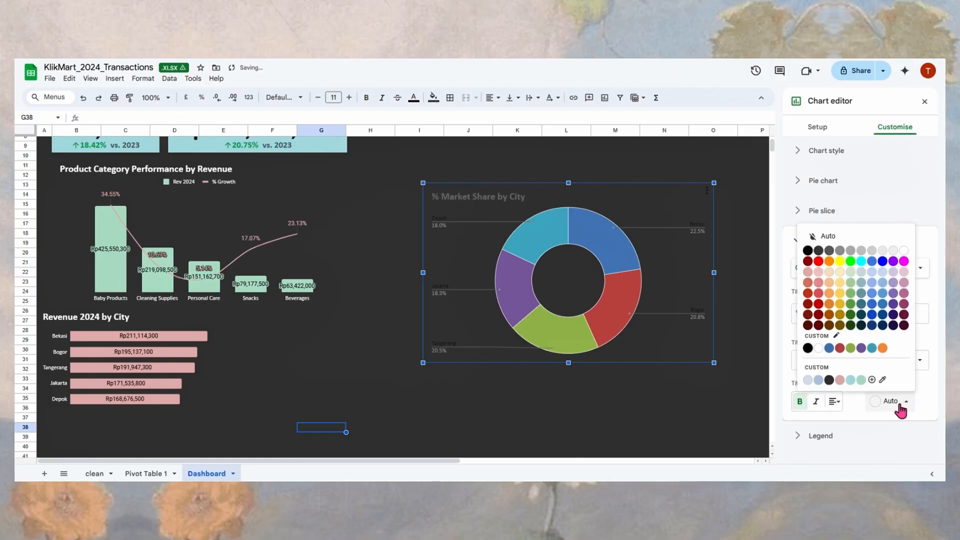
click(819, 348)
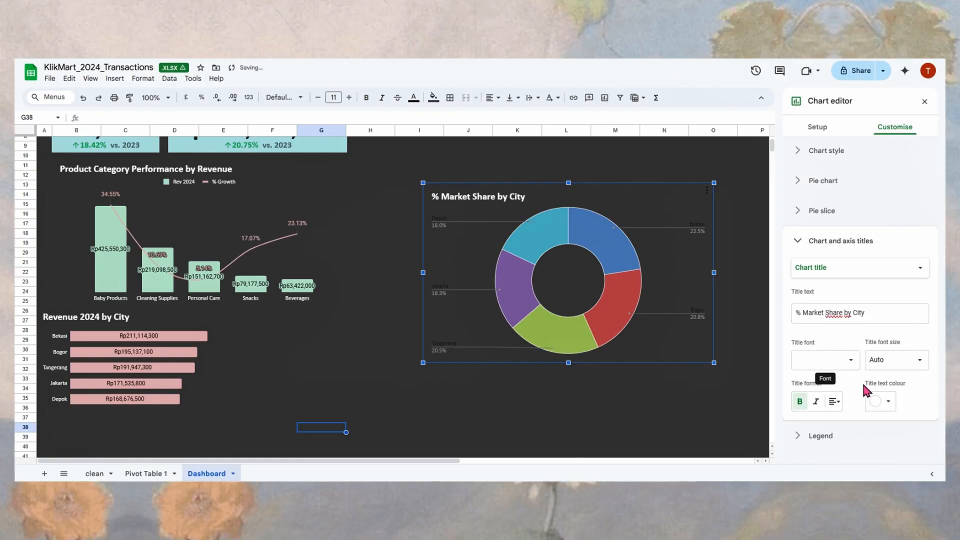
Step: Colour the doughnut's Bekasi slice with the custom light blue and the Bogor slice light grey
click(815, 241)
click(810, 218)
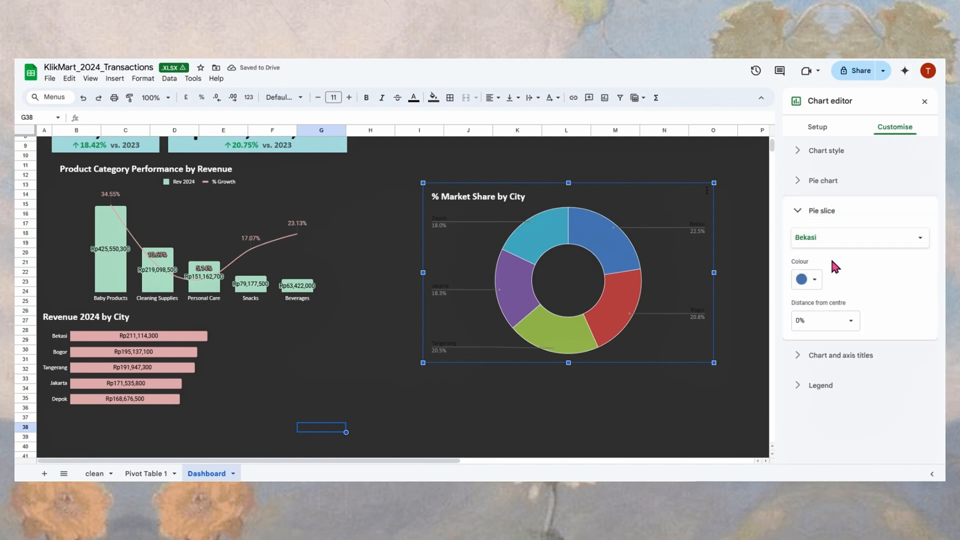
click(813, 285)
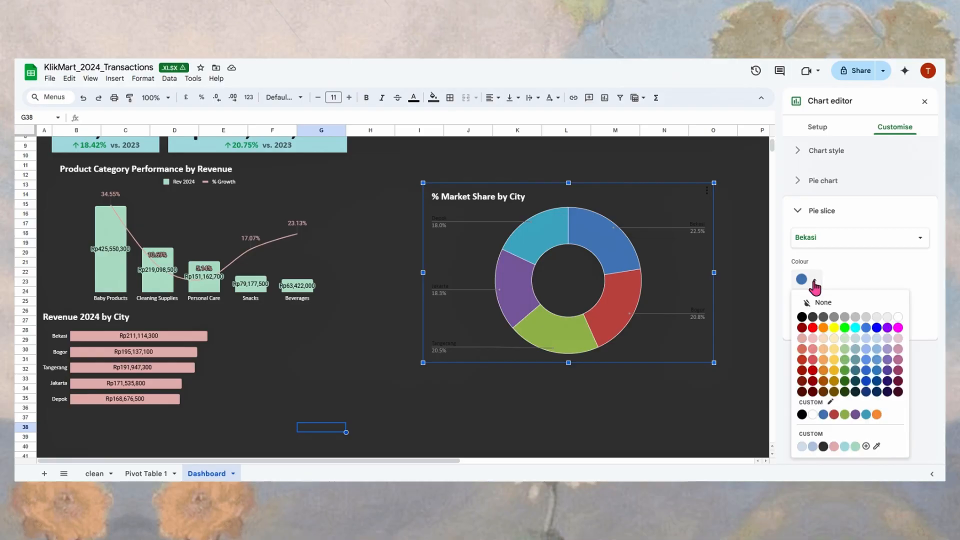
click(842, 447)
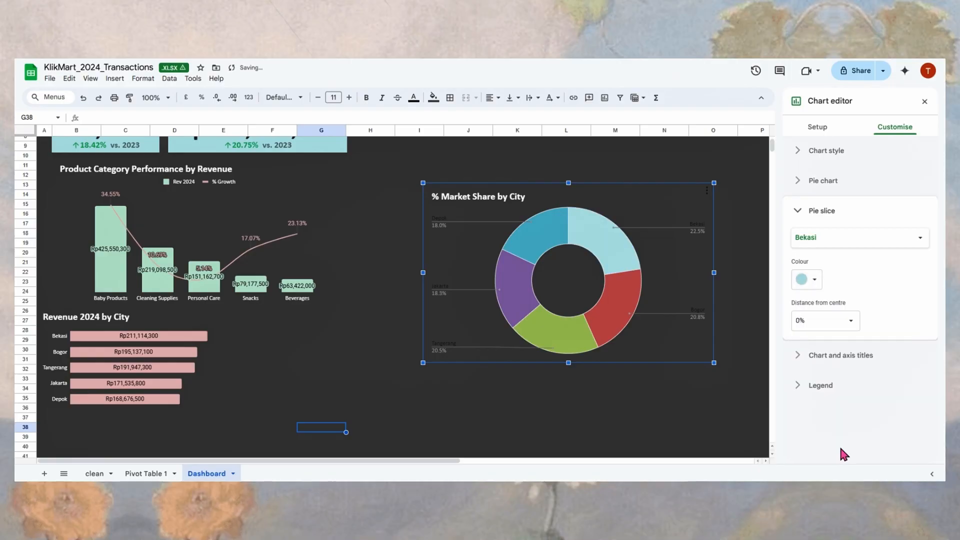
click(855, 246)
click(815, 254)
click(814, 280)
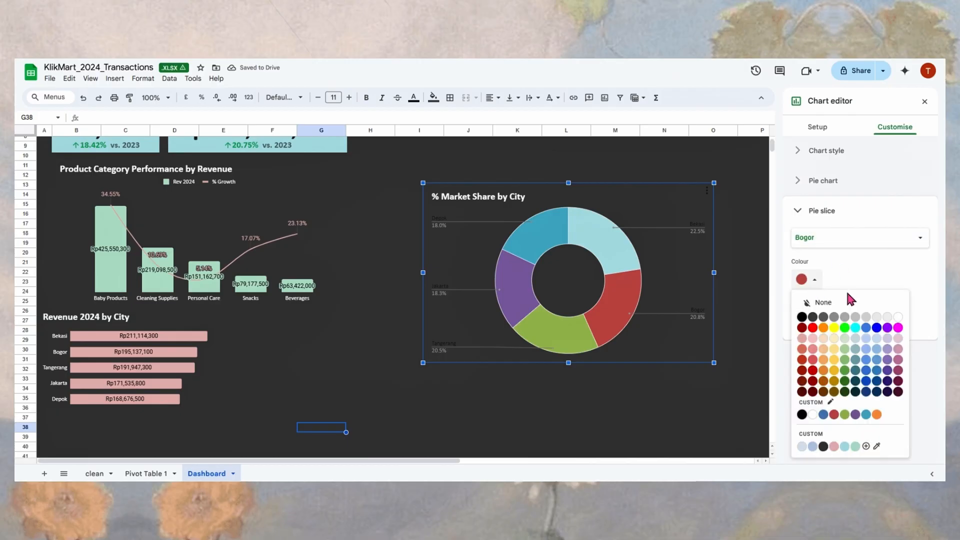
click(866, 318)
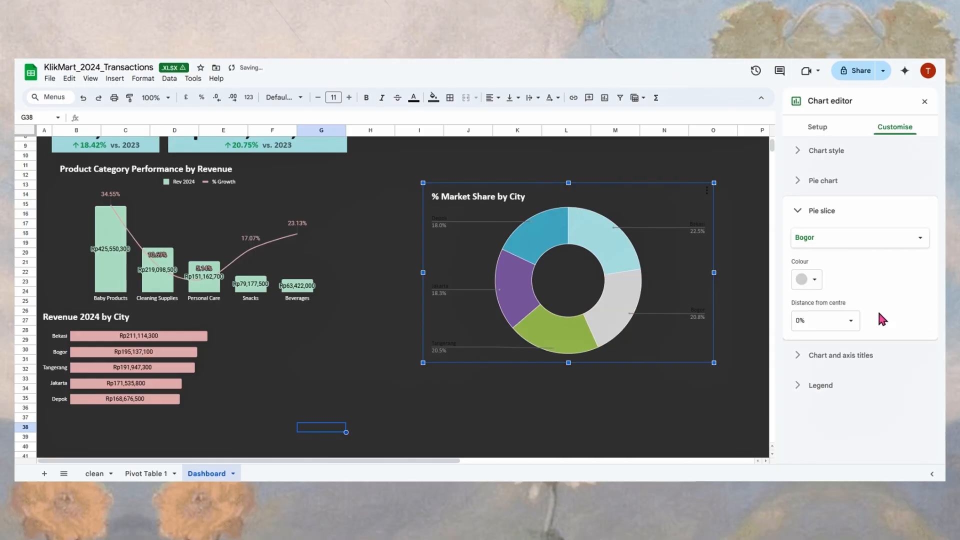
Step: Colour the doughnut's Tangerang slice with the custom light green and the Jakarta slice light yellow
click(841, 250)
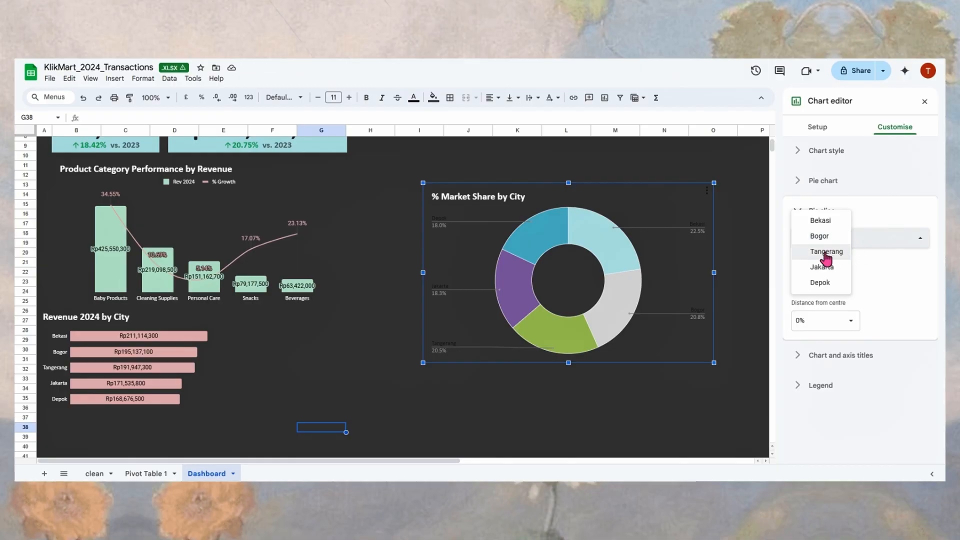
click(826, 253)
click(808, 279)
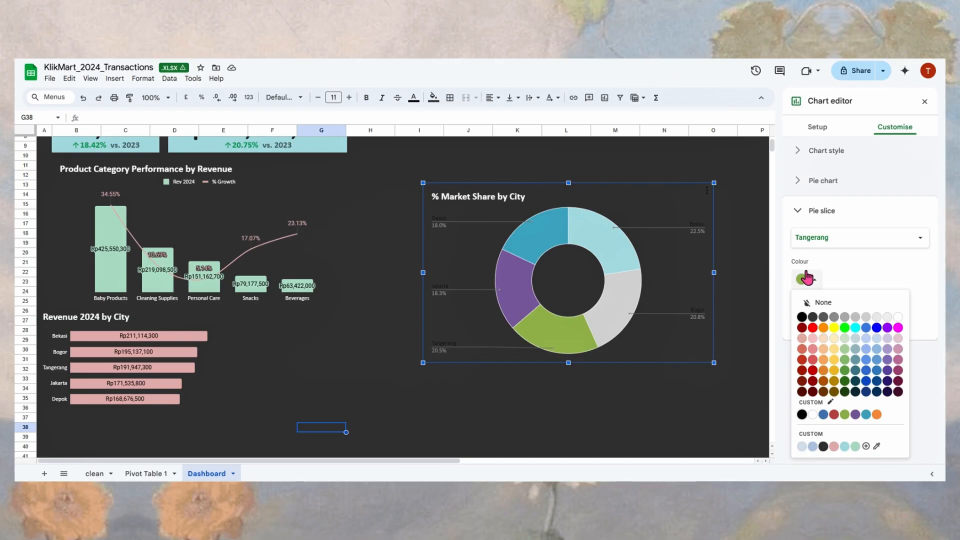
click(855, 446)
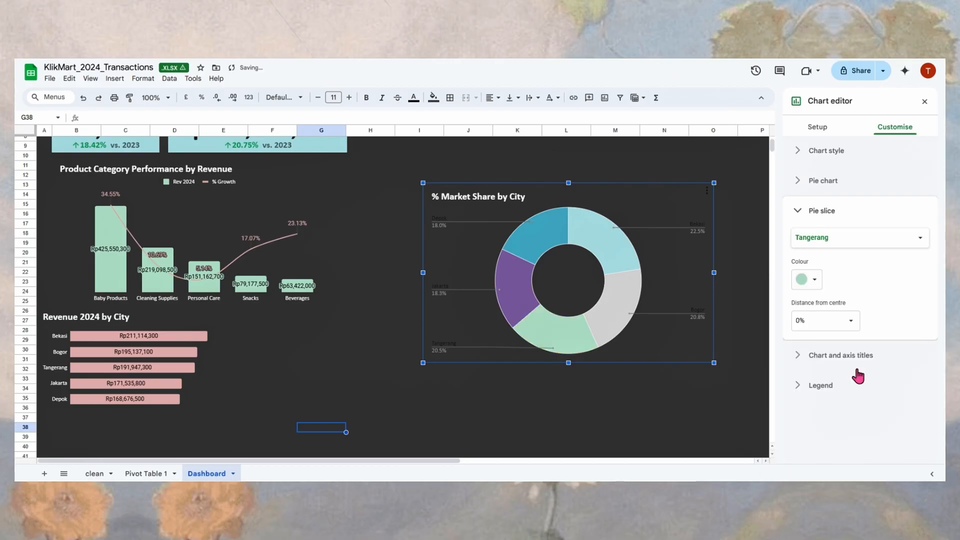
click(831, 240)
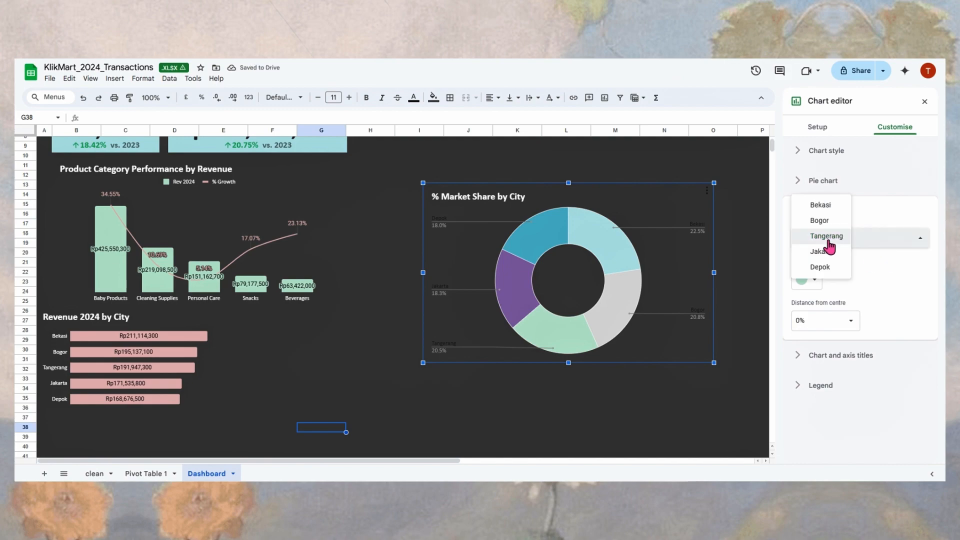
click(823, 251)
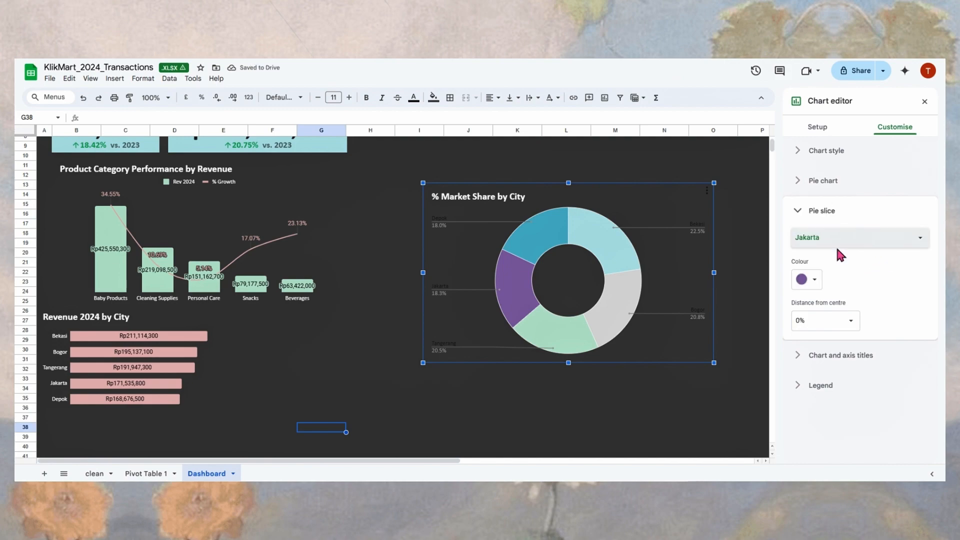
click(812, 290)
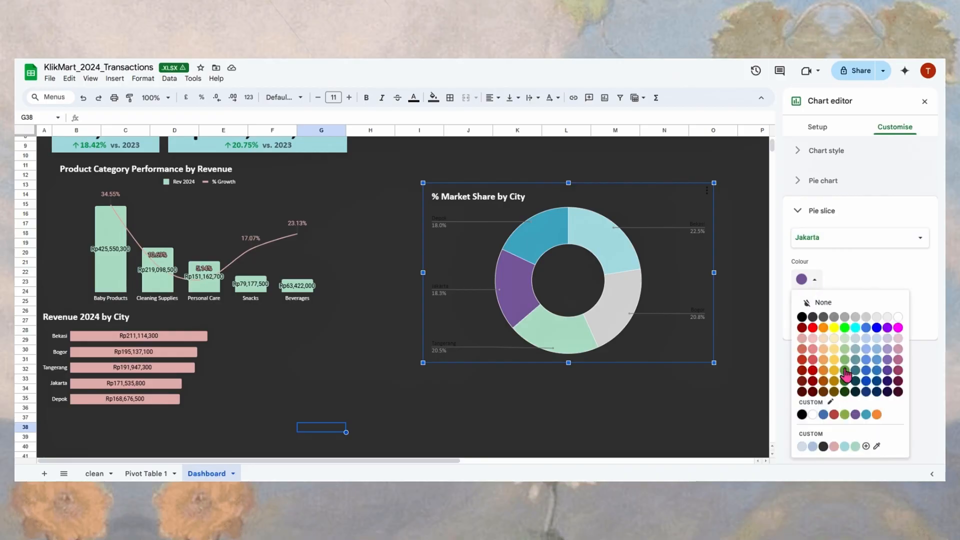
click(834, 348)
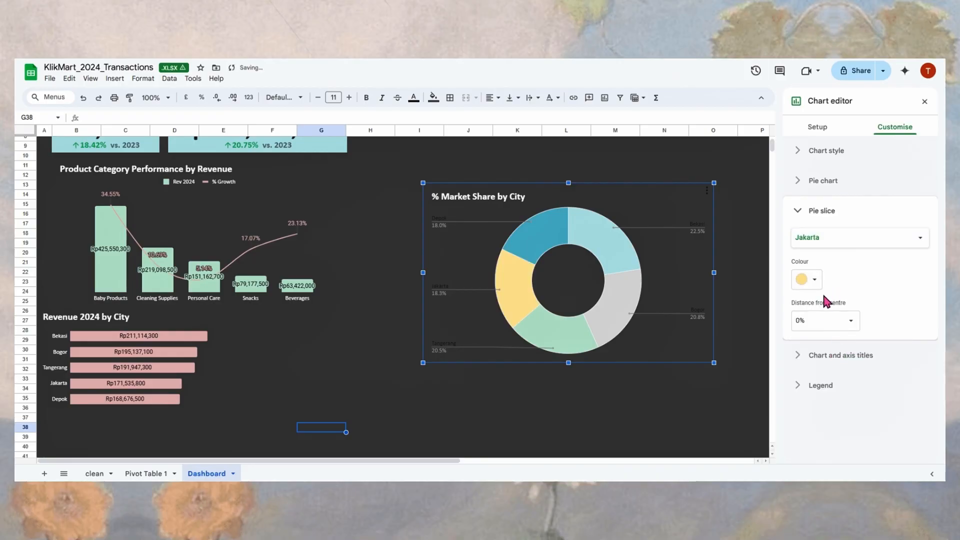
Step: Set the colour of the doughnut's Depok slice to light purple
click(814, 229)
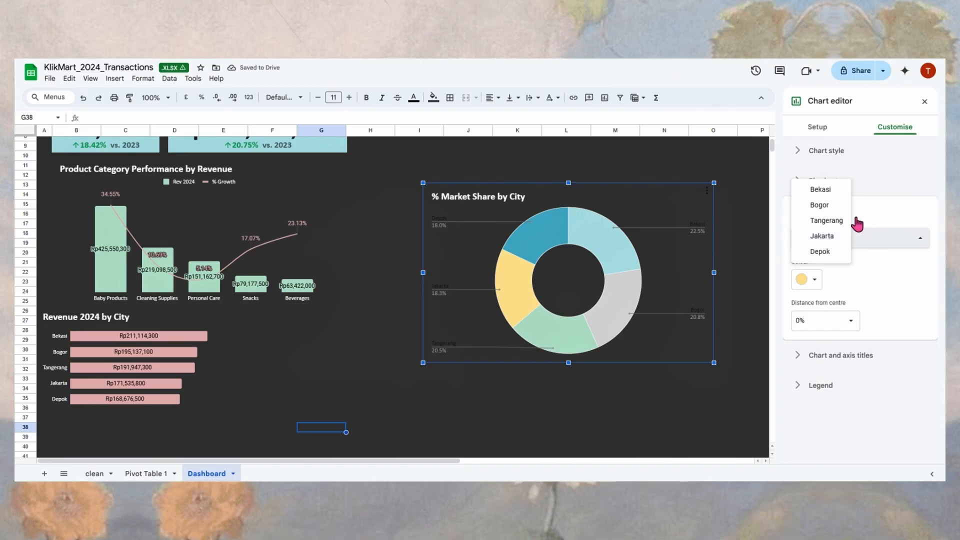
click(818, 252)
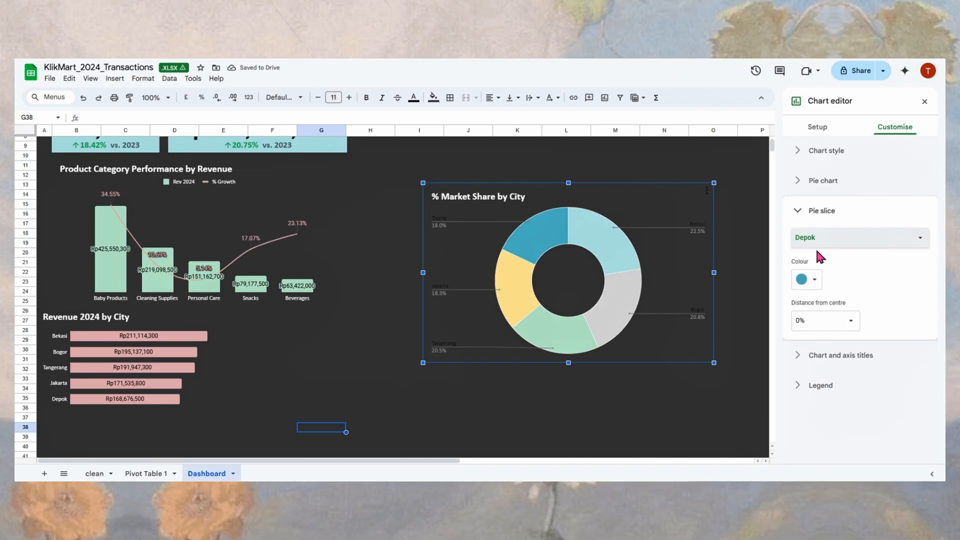
click(802, 279)
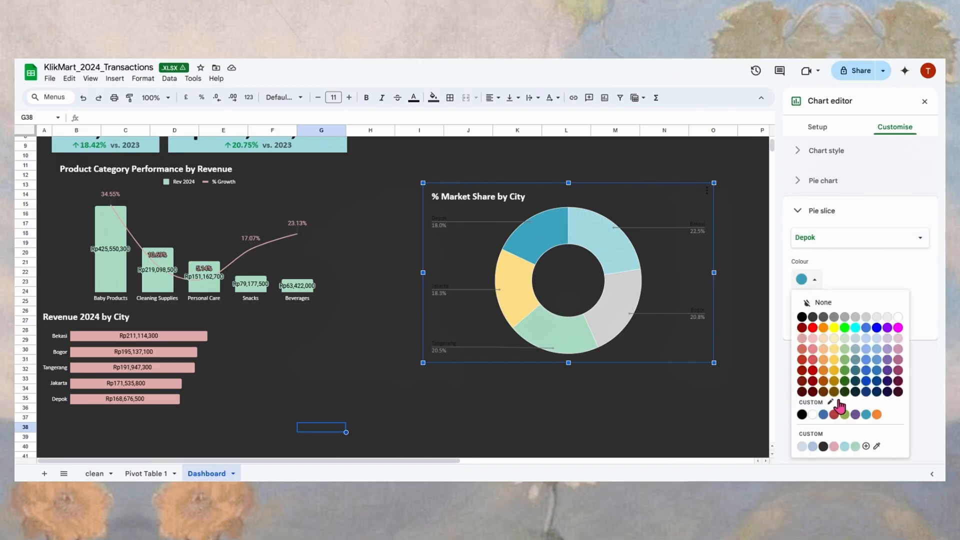
click(887, 349)
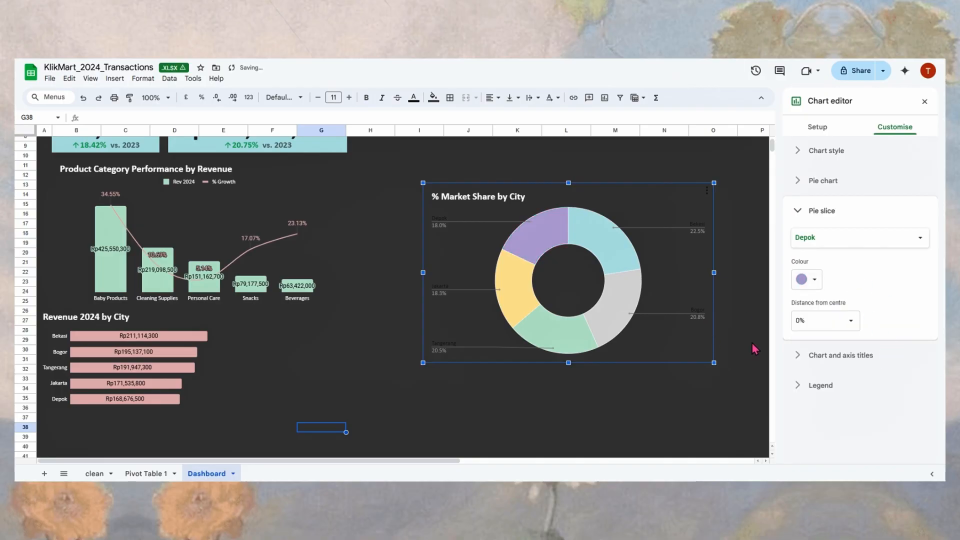
Step: Set the text colour of the doughnut chart's city labels to white
click(697, 315)
click(697, 315)
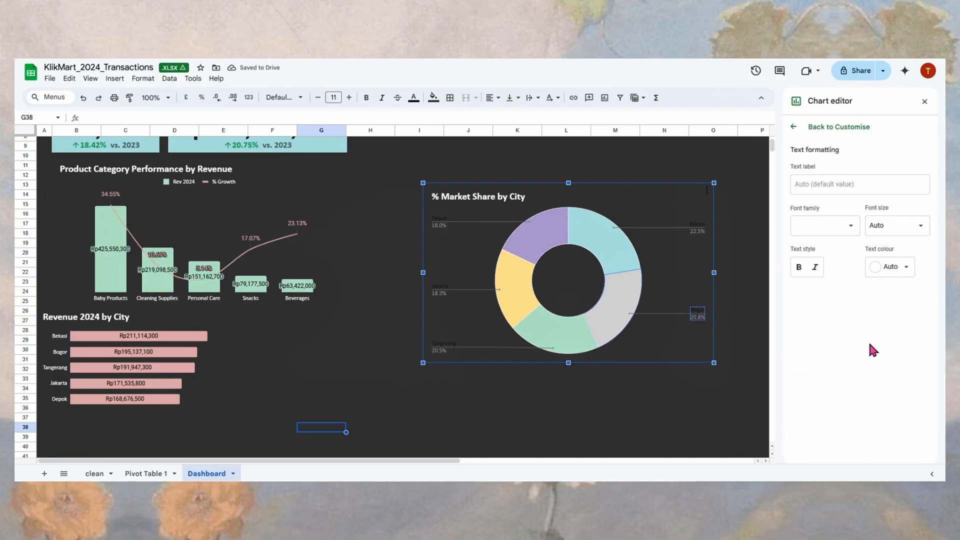
click(904, 235)
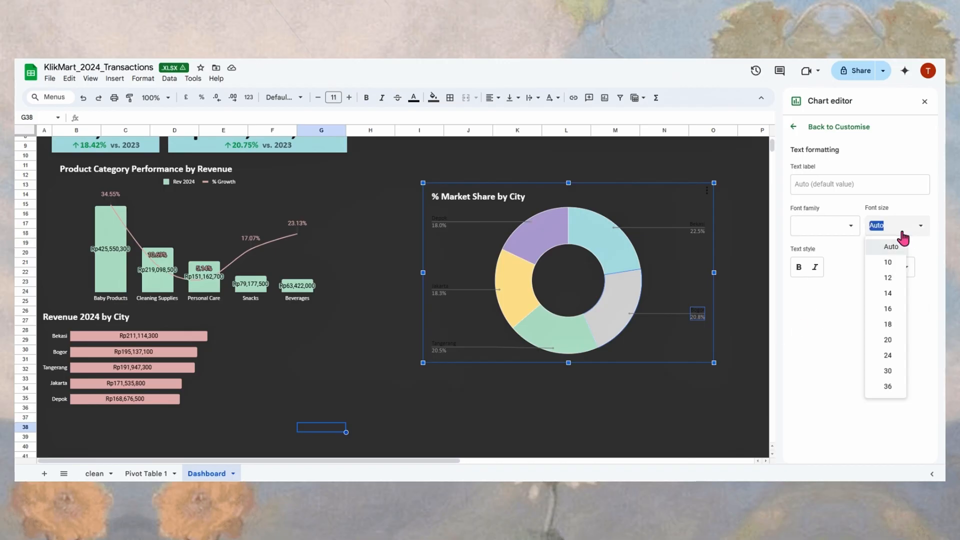
click(786, 344)
click(890, 269)
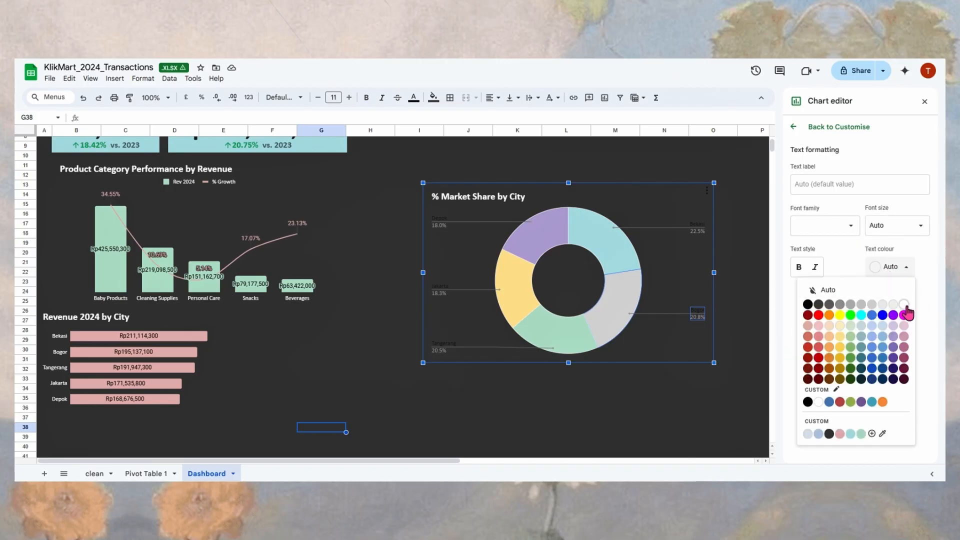
click(904, 304)
click(701, 350)
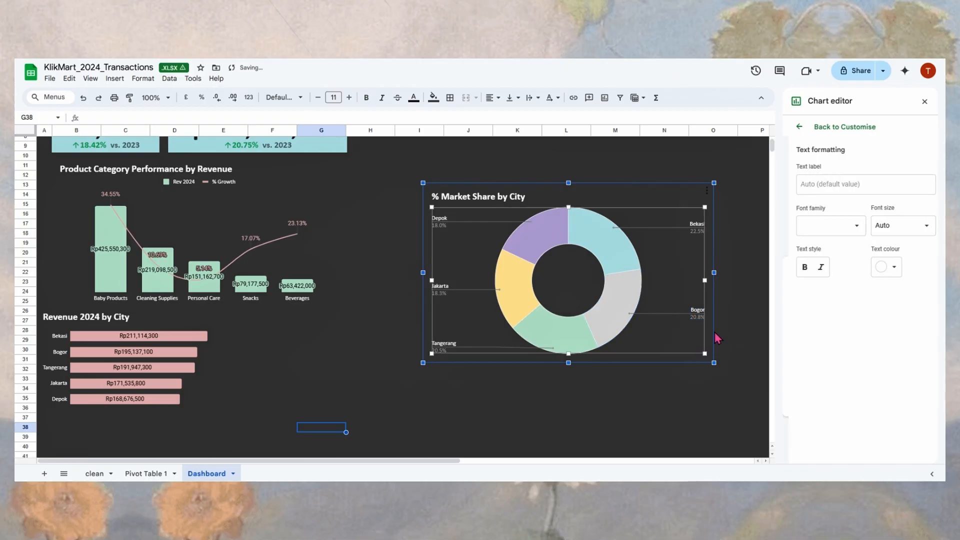
Step: Shrink the doughnut chart and place it directly beside the Revenue 2024 by City chart, below the product category chart
drag(716, 360, 706, 358)
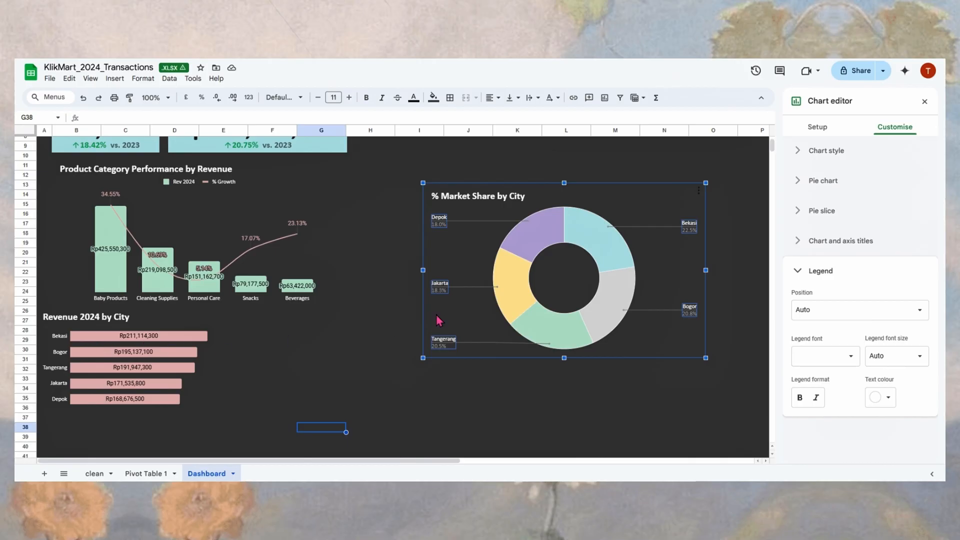
drag(706, 269, 652, 270)
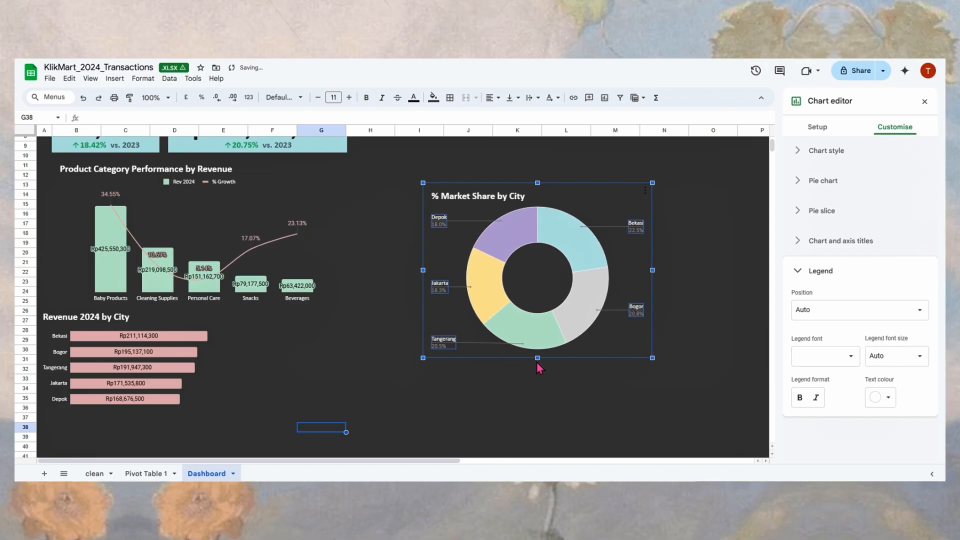
drag(537, 358, 327, 416)
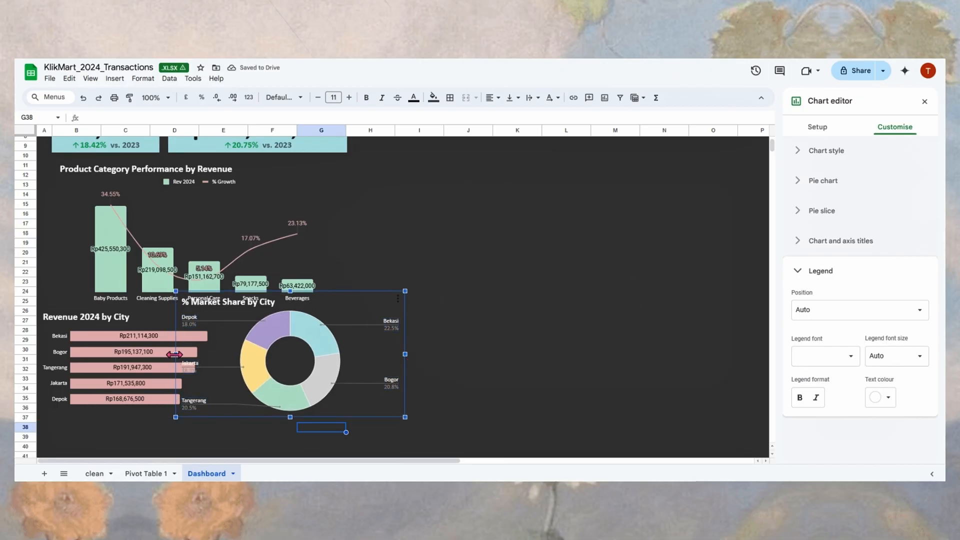
drag(175, 354, 233, 354)
drag(392, 342, 369, 352)
mouse_move(210, 364)
mouse_down()
mouse_move(230, 363)
mouse_move(207, 364)
mouse_up()
mouse_move(382, 364)
mouse_down()
mouse_move(367, 363)
mouse_move(381, 363)
mouse_up()
click(565, 330)
scroll(565, 321, up, 2)
click(564, 308)
scroll(536, 302, down, 3)
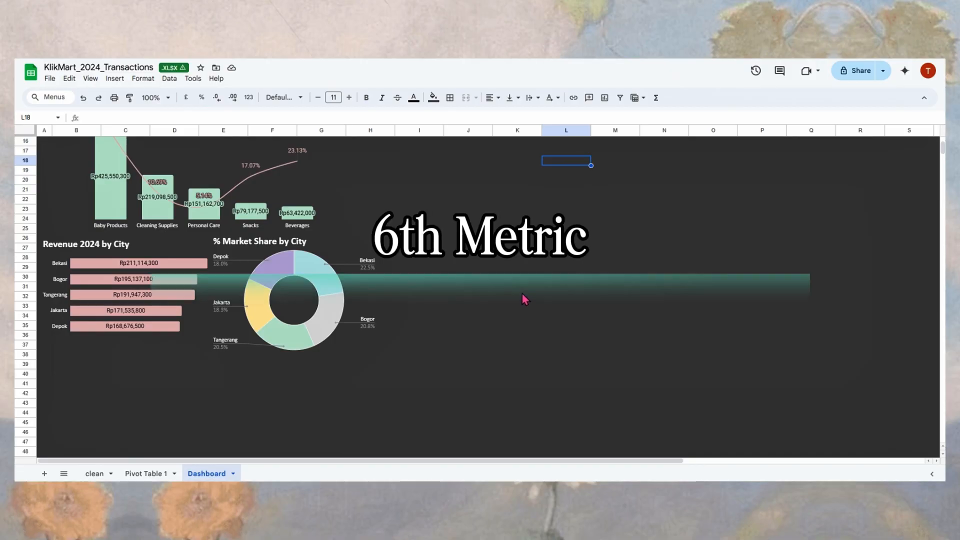
scroll(524, 299, up, 3)
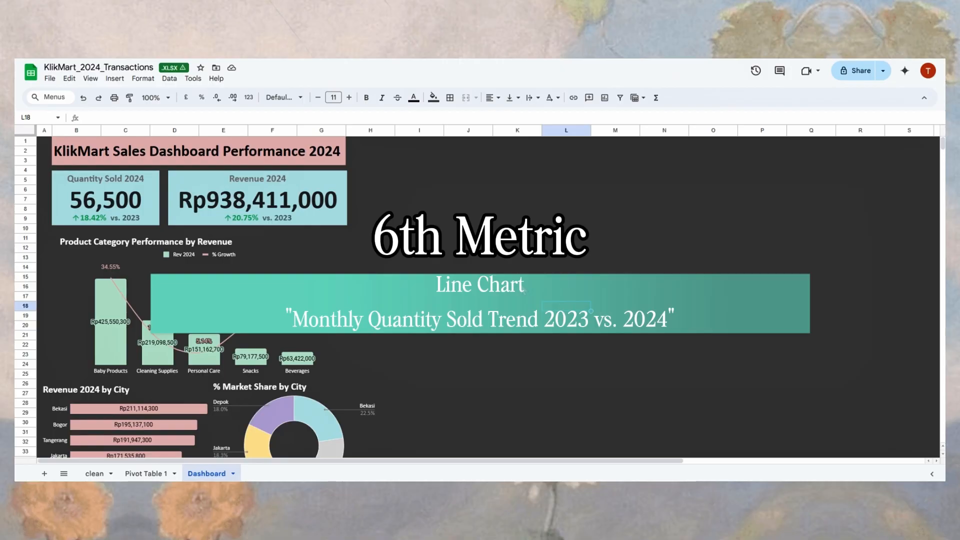
Step: Start a pivot table from the clean sheet's full data range A1:H5001, placed in an existing sheet
click(149, 473)
click(269, 305)
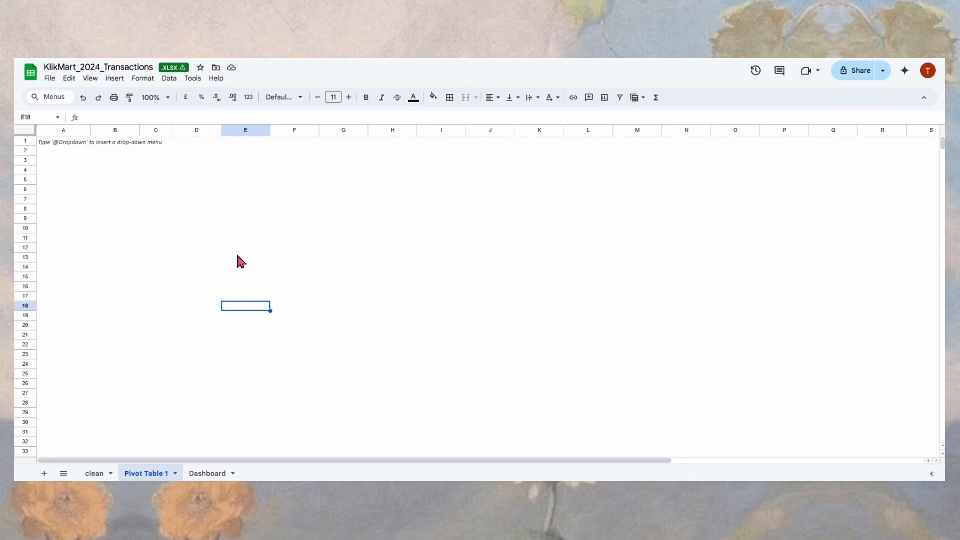
click(95, 474)
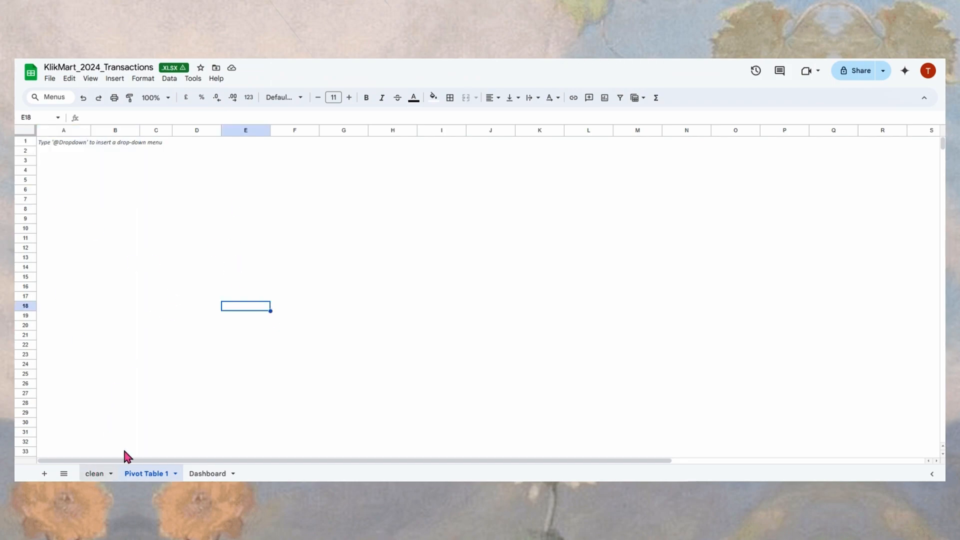
click(201, 231)
key(ctrl+a)
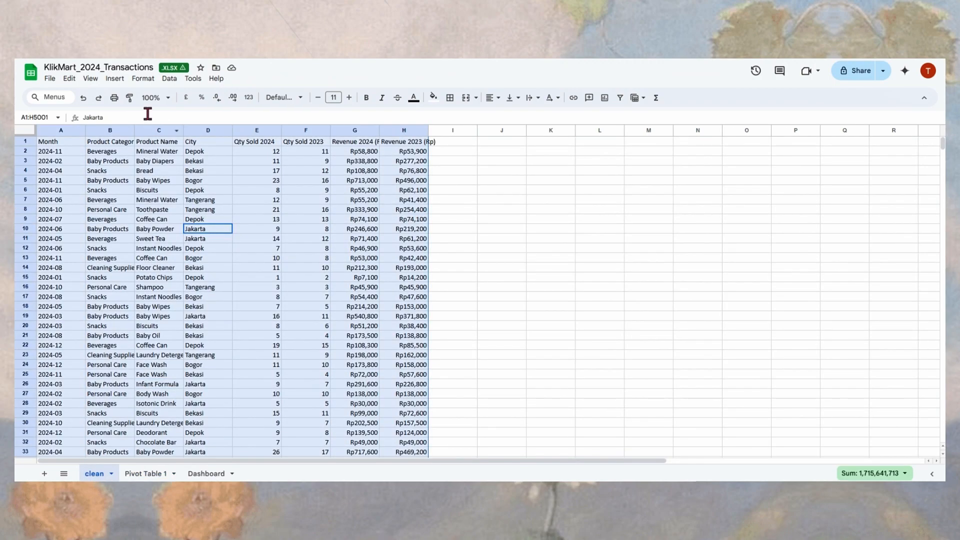
click(114, 79)
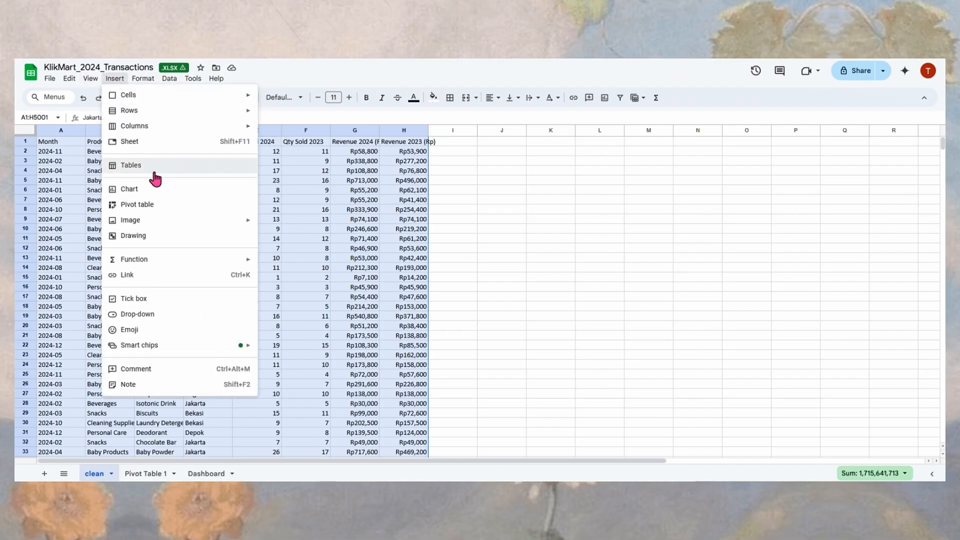
click(165, 205)
click(440, 289)
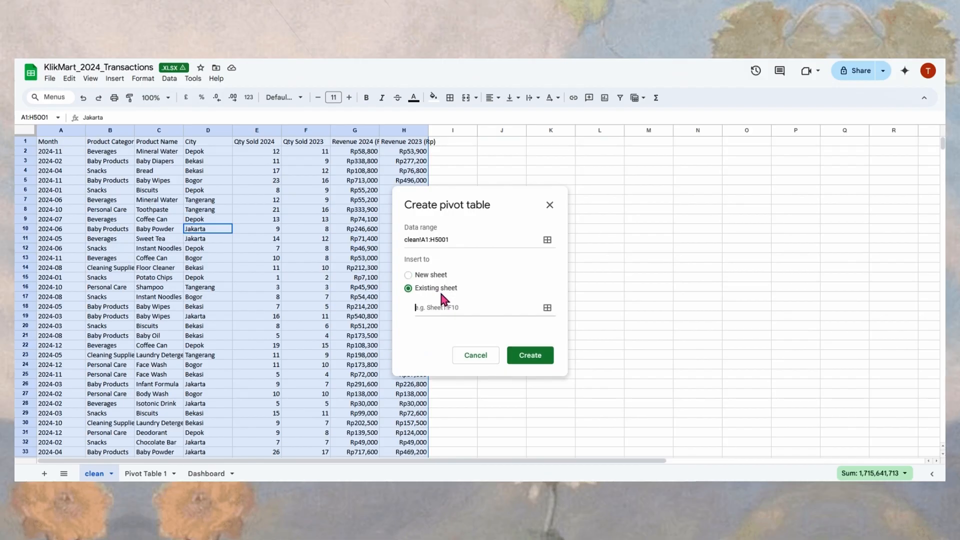
Step: Set cell A1 of the Pivot Table 1 sheet as the destination and create the pivot table
click(156, 475)
click(64, 143)
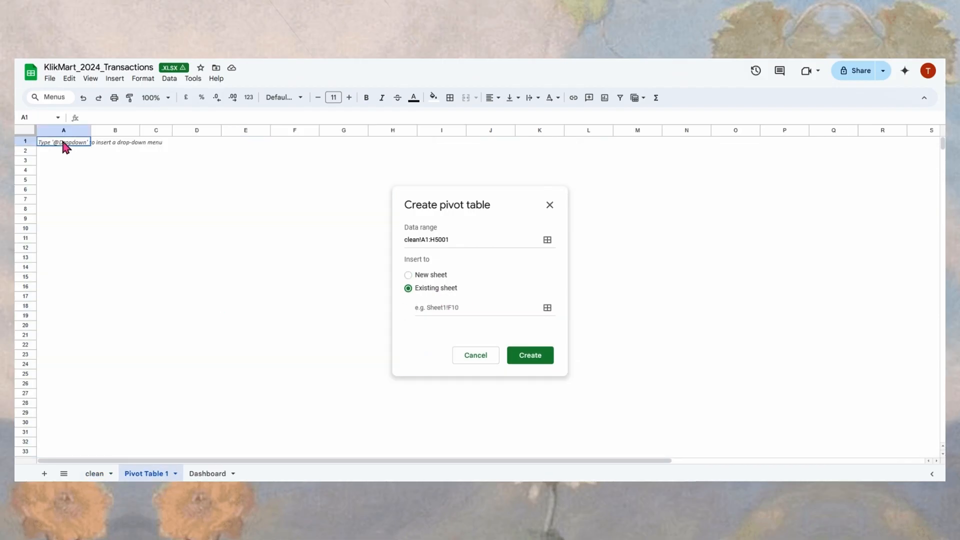
click(530, 356)
click(471, 307)
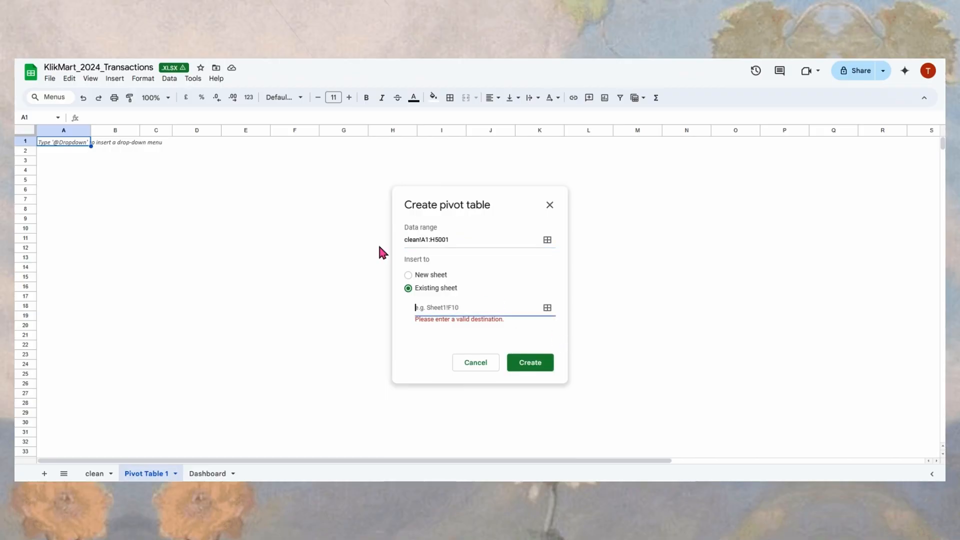
click(52, 142)
click(539, 268)
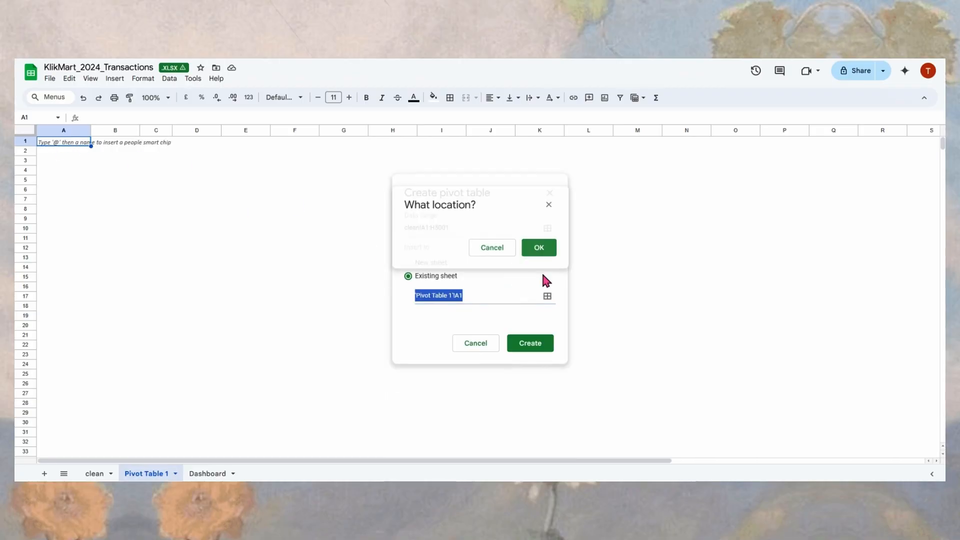
click(541, 353)
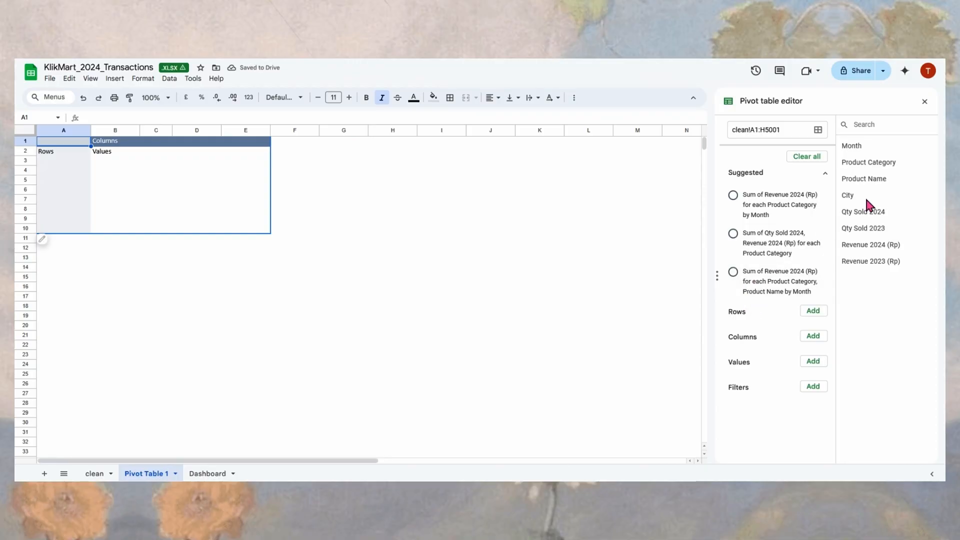
Step: Add Month as rows and Qty Sold 2023 and Qty Sold 2024 as summed values, then narrow column A
drag(855, 139, 755, 326)
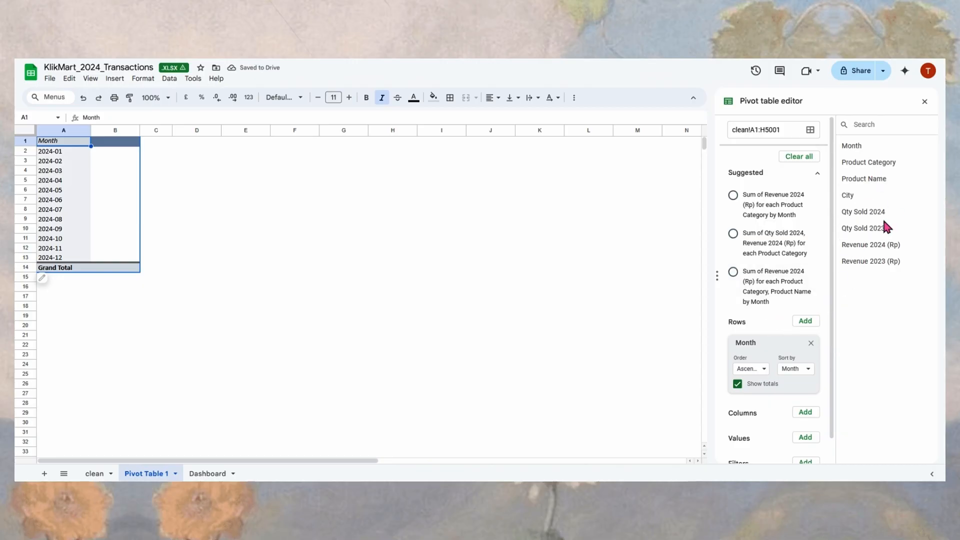
drag(865, 231, 771, 434)
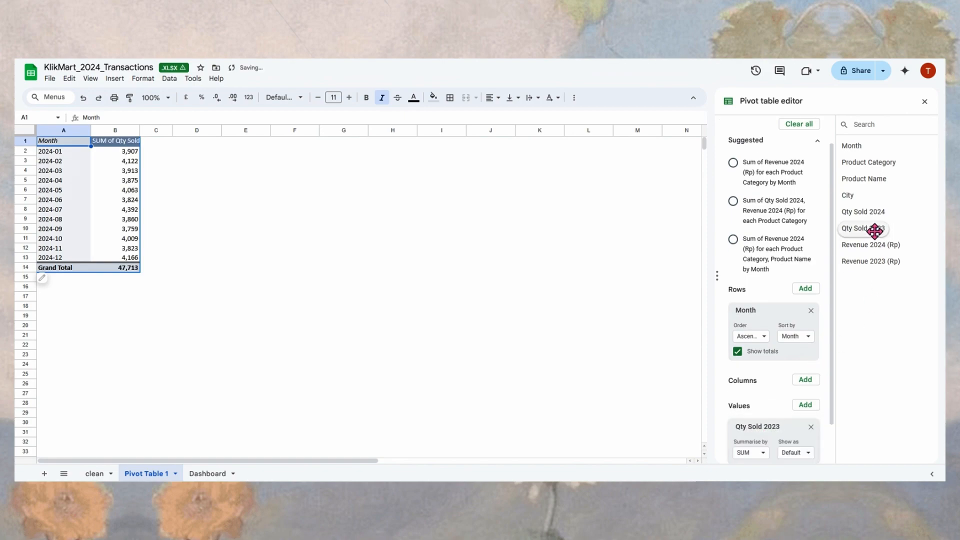
drag(849, 212, 760, 459)
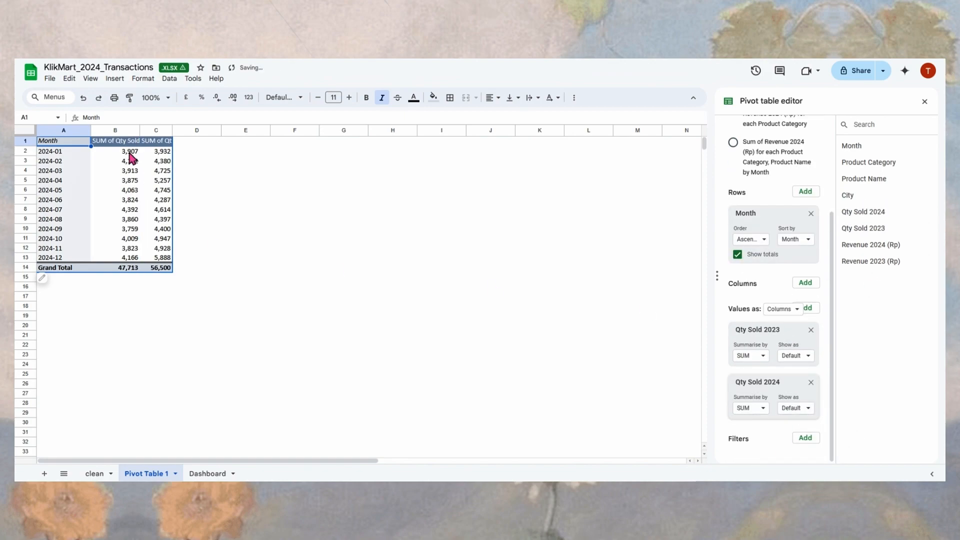
drag(91, 131, 78, 130)
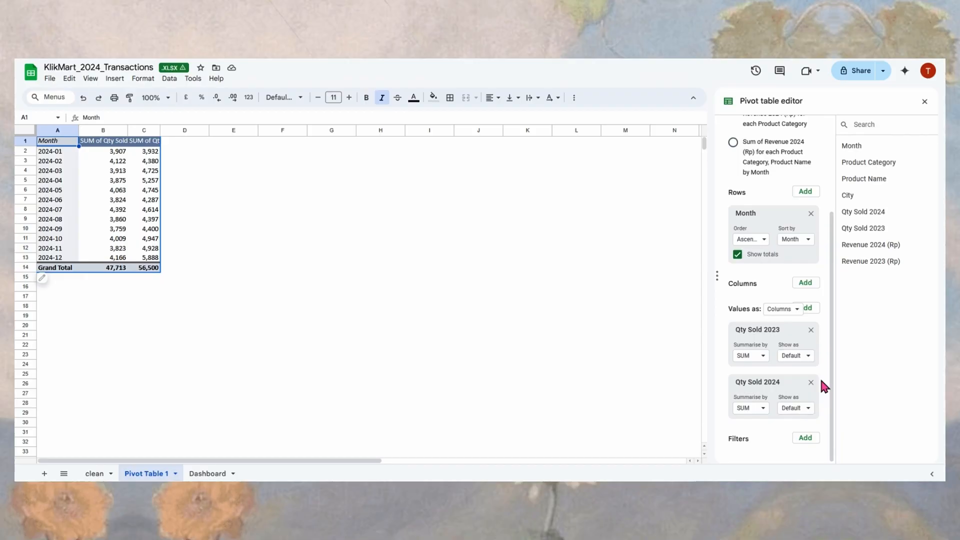
Step: Add a calculated field to the pivot values with the formula =SUM('Qty Sold 2024')/SUM('Qty Sold 2023')-1
click(810, 308)
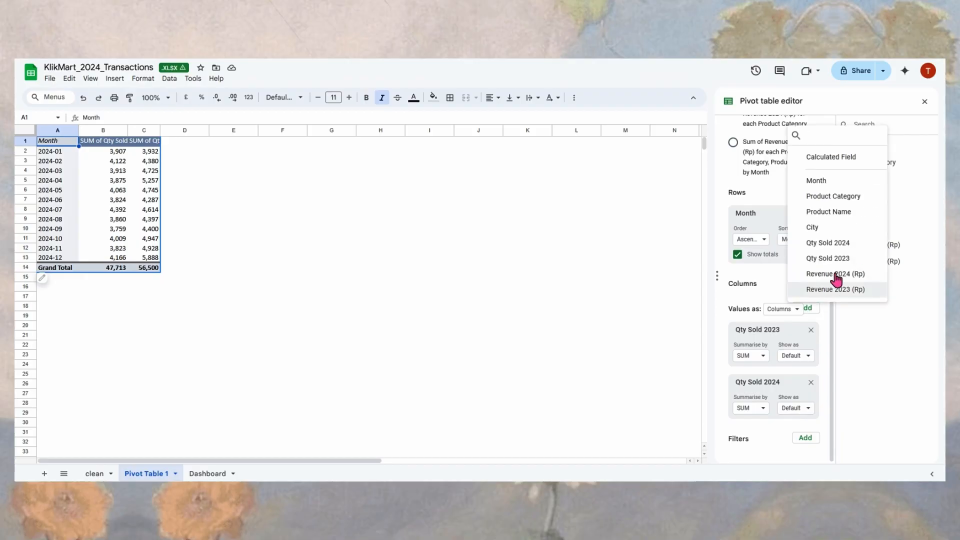
click(845, 159)
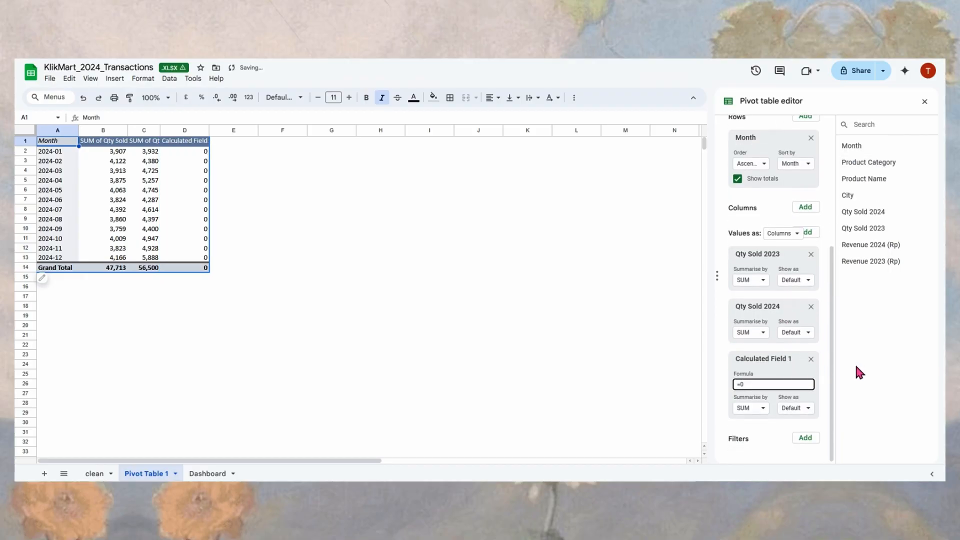
key(BackSpace)
text(SUM)
text(I)
text('Qty Sold)
text( 2024)
text(')
text()/)
text(SUM()
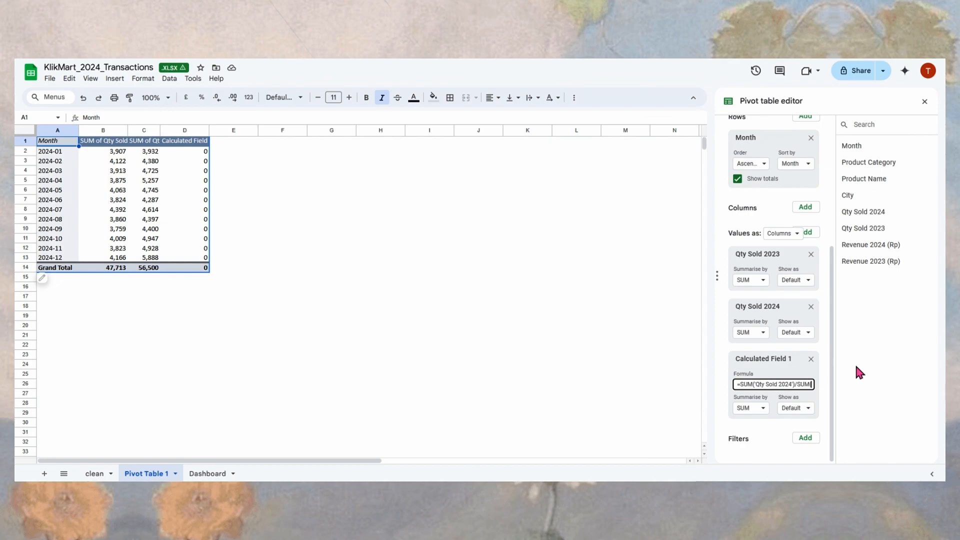
text('Qty Sold 2023')-1)
key(Return)
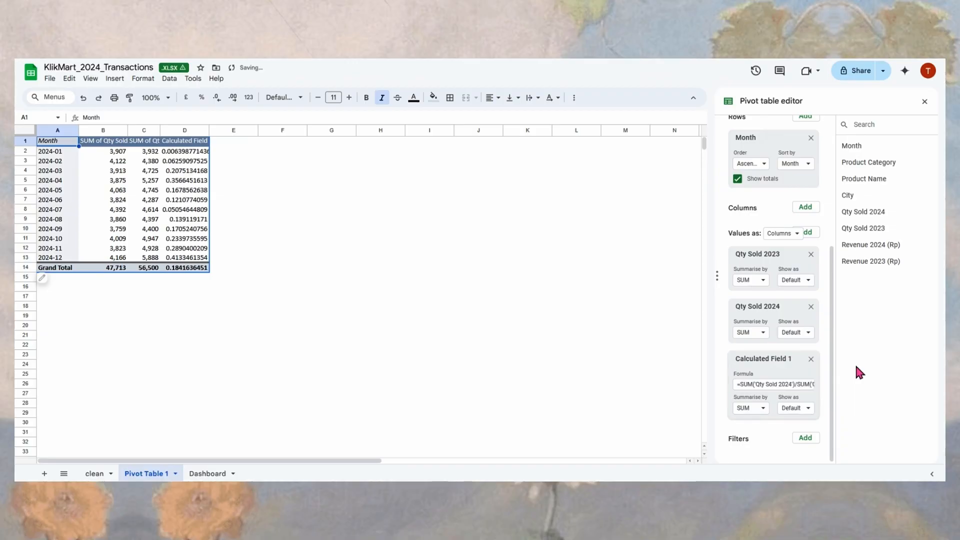
Step: Narrow column A slightly and rename the two quantity headers as Qty Sold 2023 and Qty Sold 2024
click(399, 231)
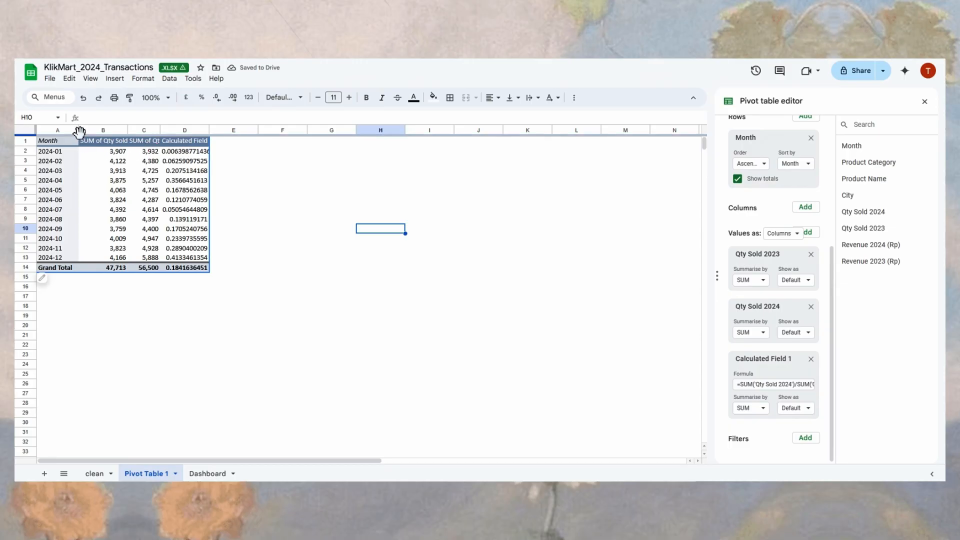
drag(78, 131, 75, 131)
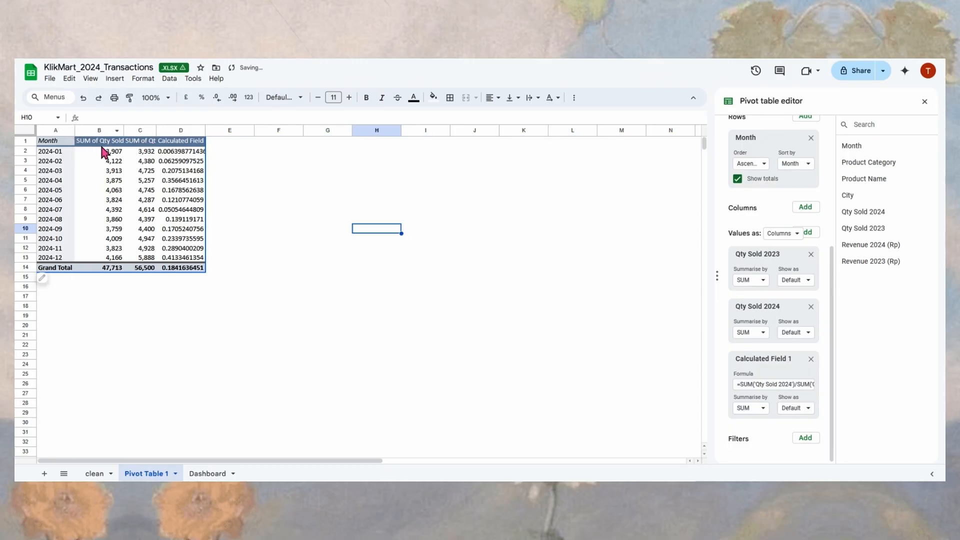
double_click(104, 142)
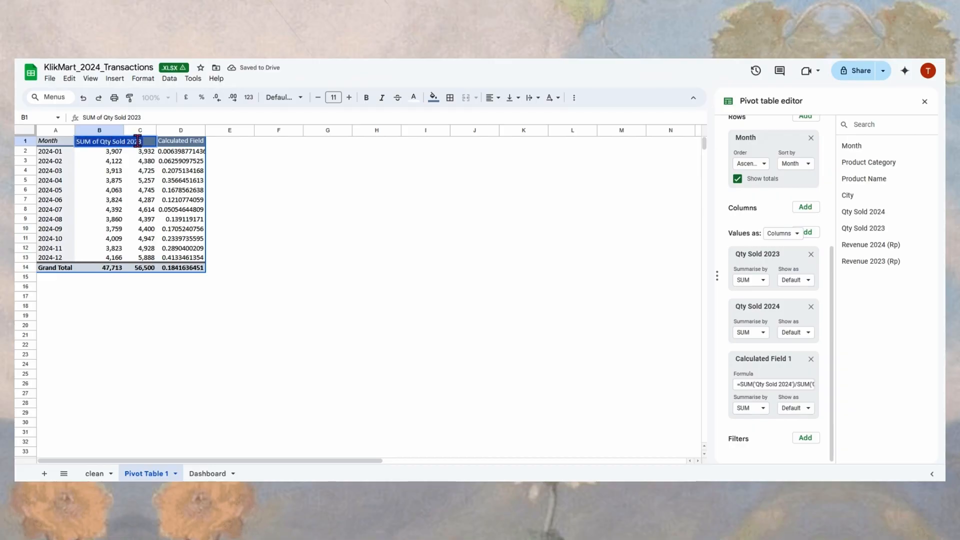
text(Qty Sold 2023)
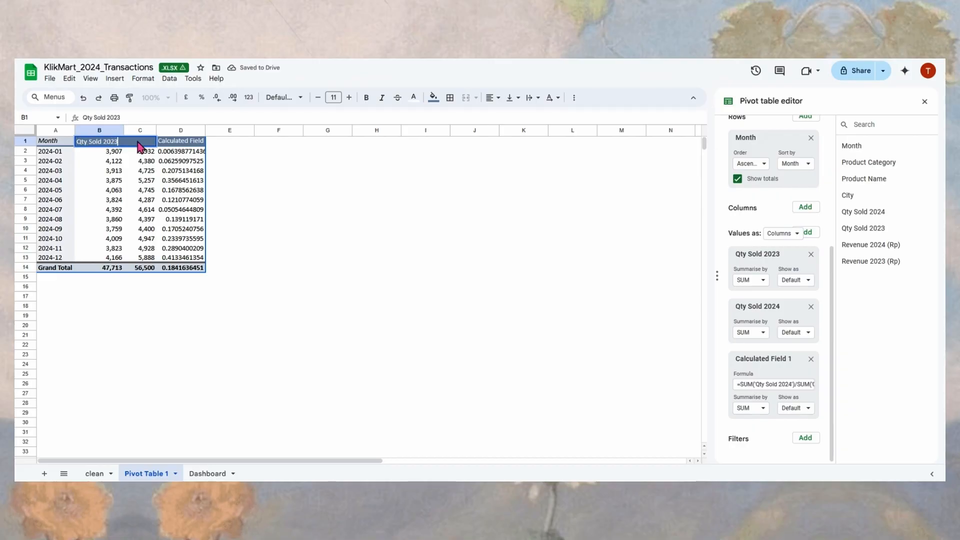
key(Return)
double_click(146, 143)
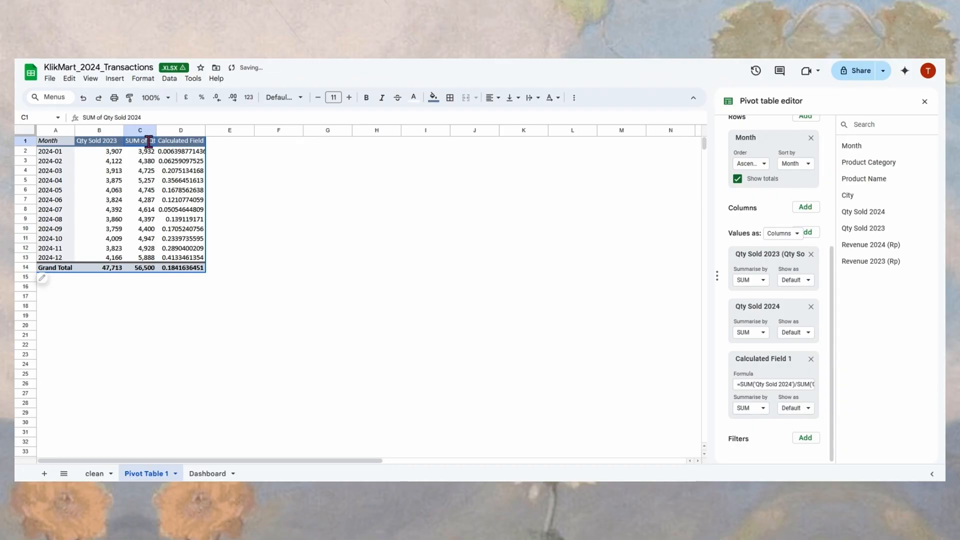
text(Qty)
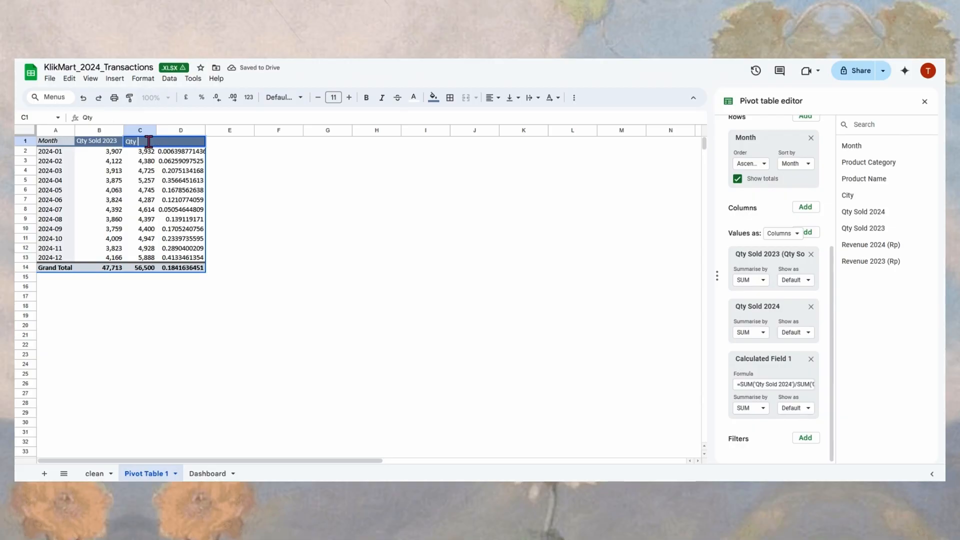
text( Sold 2024)
key(Return)
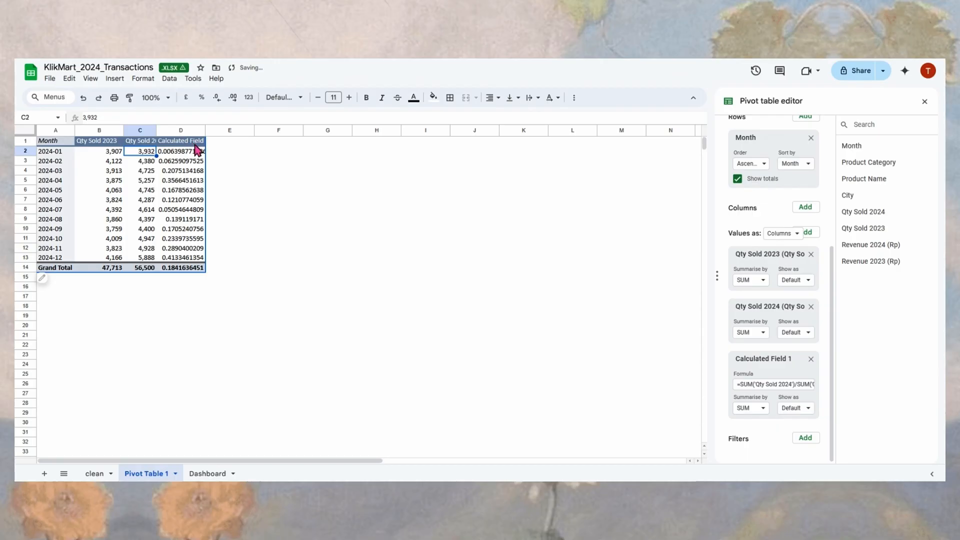
Step: Rename the calculated field's header as % Growth and format its values in D2:D14 as Percent
double_click(195, 142)
text(%)
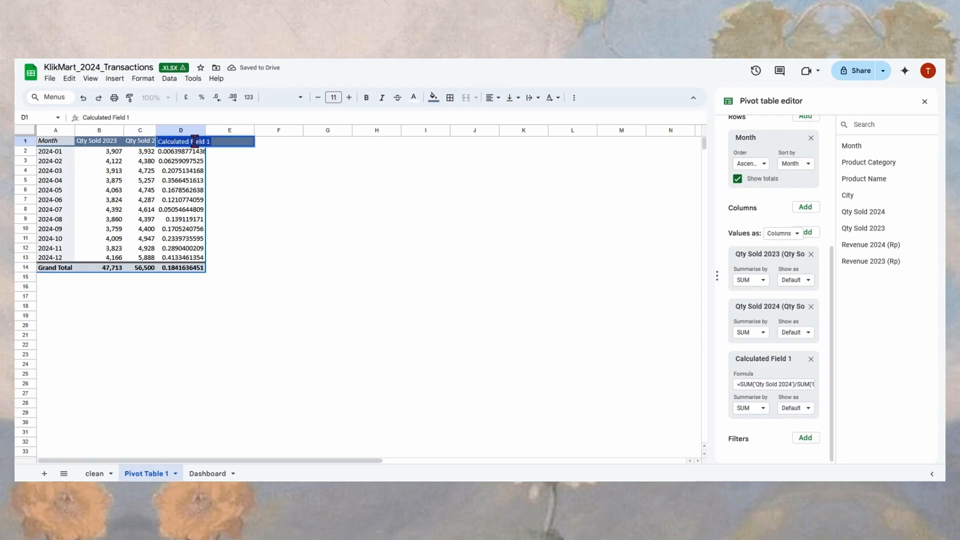
text( Growth)
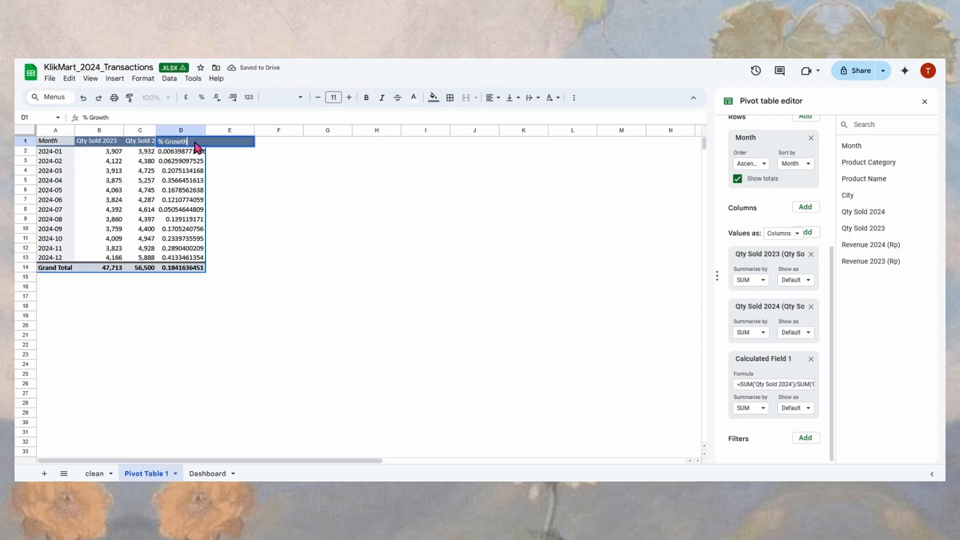
key(Return)
drag(196, 156, 190, 268)
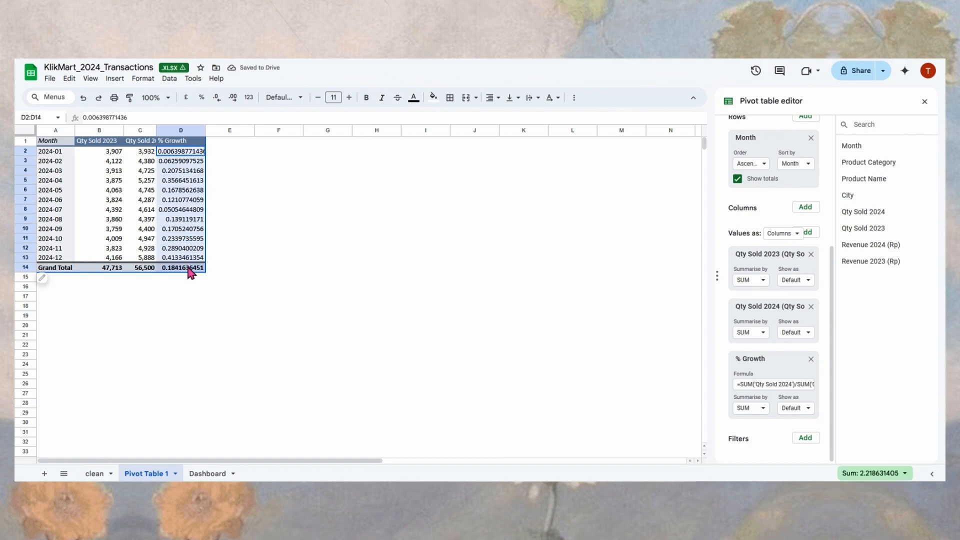
click(144, 78)
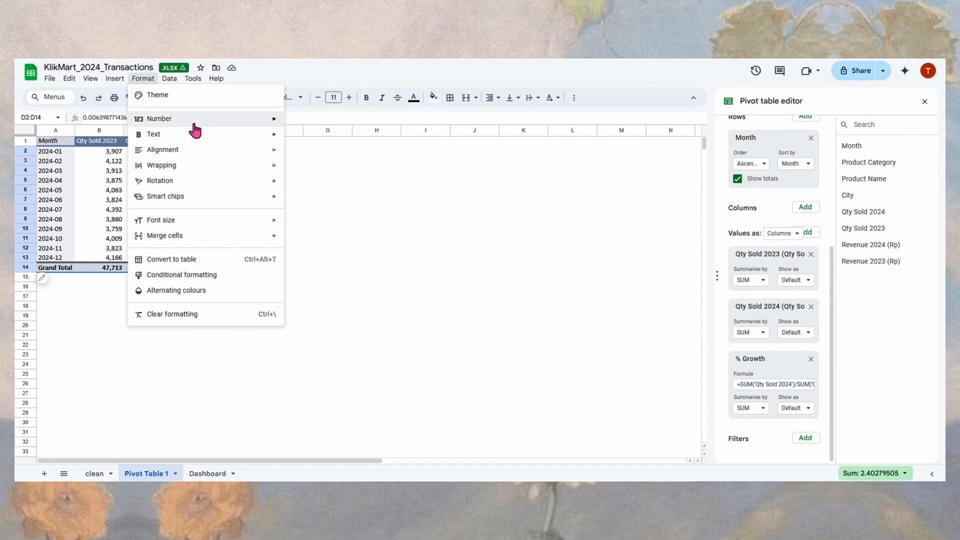
mouse_move(196, 122)
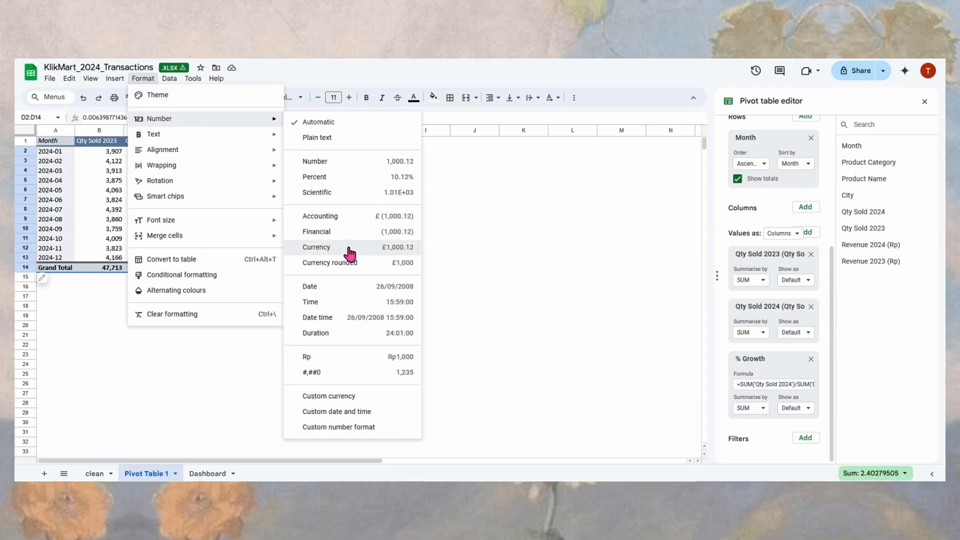
click(380, 179)
Step: Make the pivot table's header row A1:D1 bold and centre it horizontally
drag(107, 142, 184, 141)
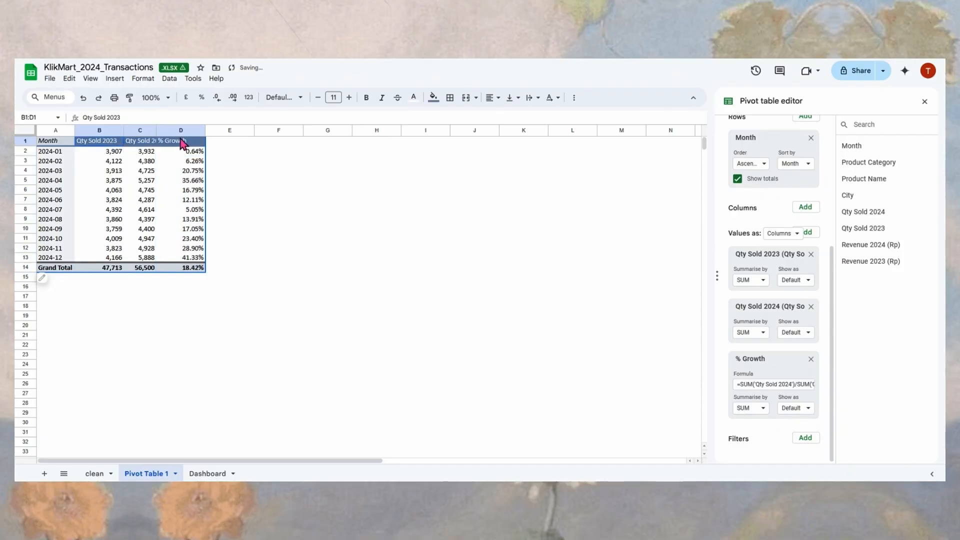
drag(62, 144, 202, 146)
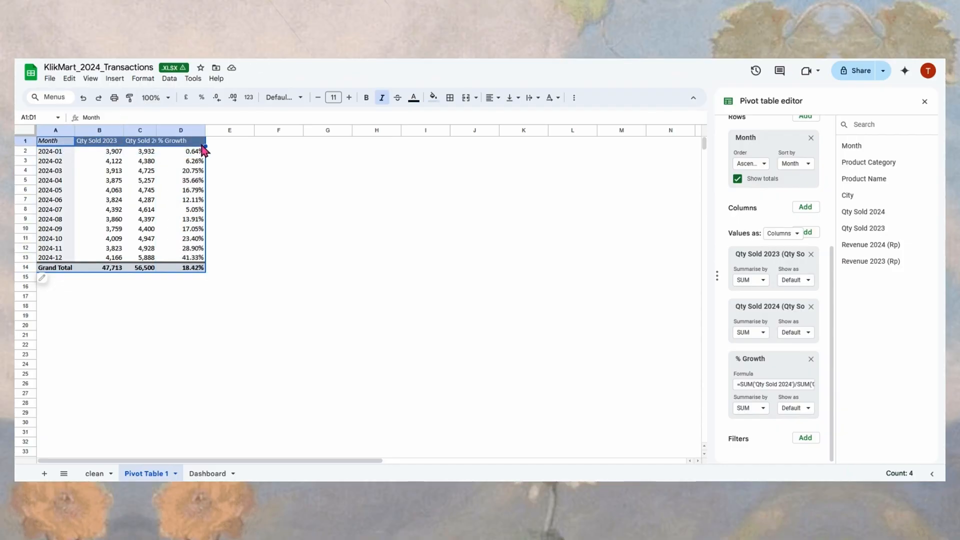
key(ctrl+b)
click(493, 98)
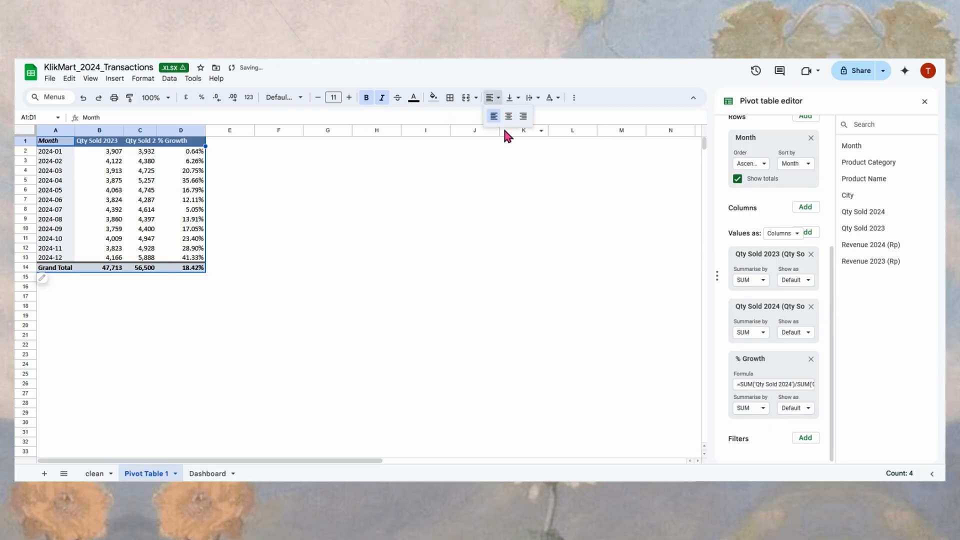
click(508, 116)
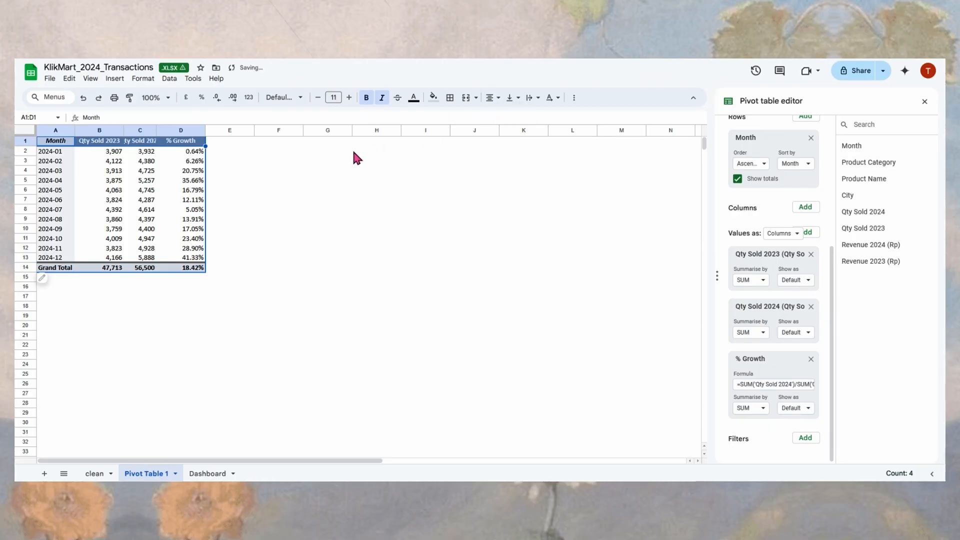
Step: Fit the width of column C to its Qty Sold 2024 header
double_click(156, 130)
click(253, 151)
click(185, 190)
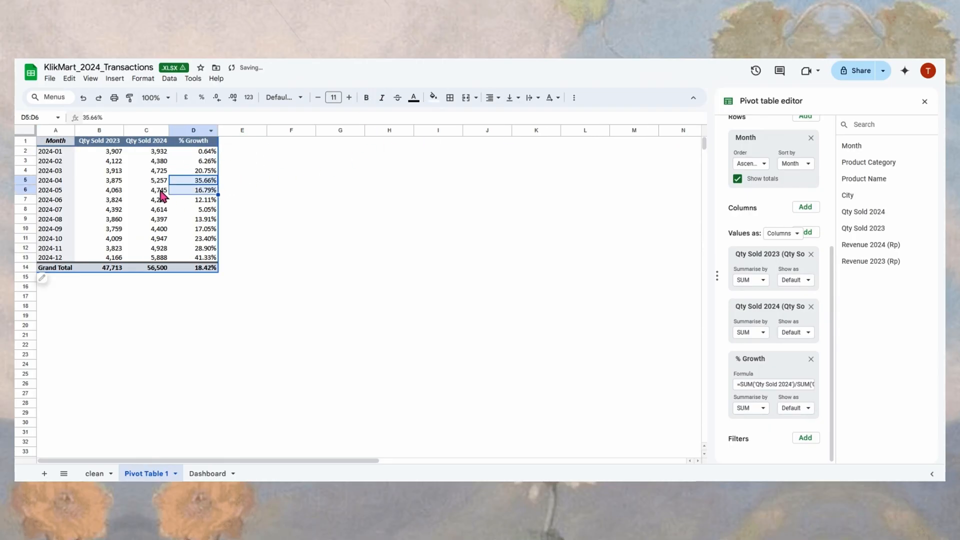
click(162, 191)
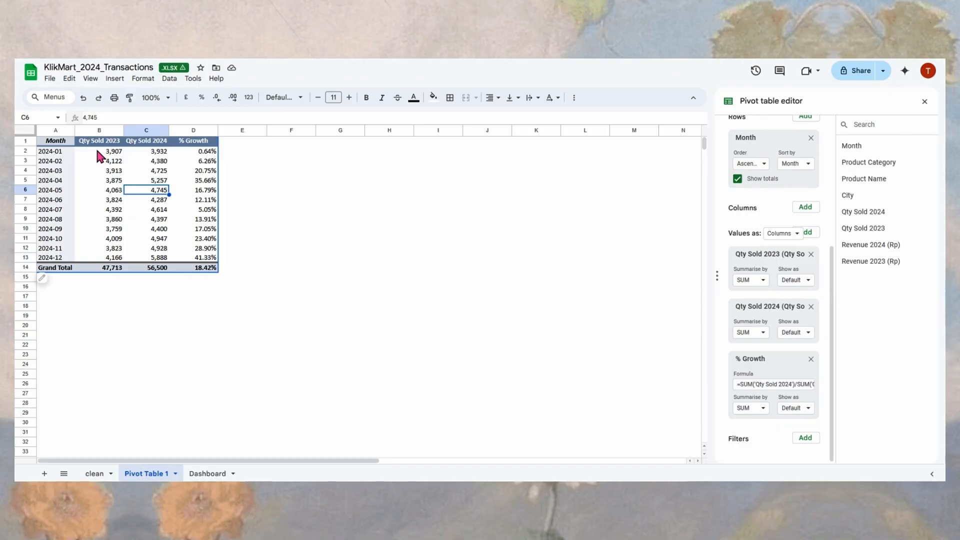
Step: Insert a smooth line chart from A1:C13, place it beside the pivot table and widen it to about column L
click(61, 143)
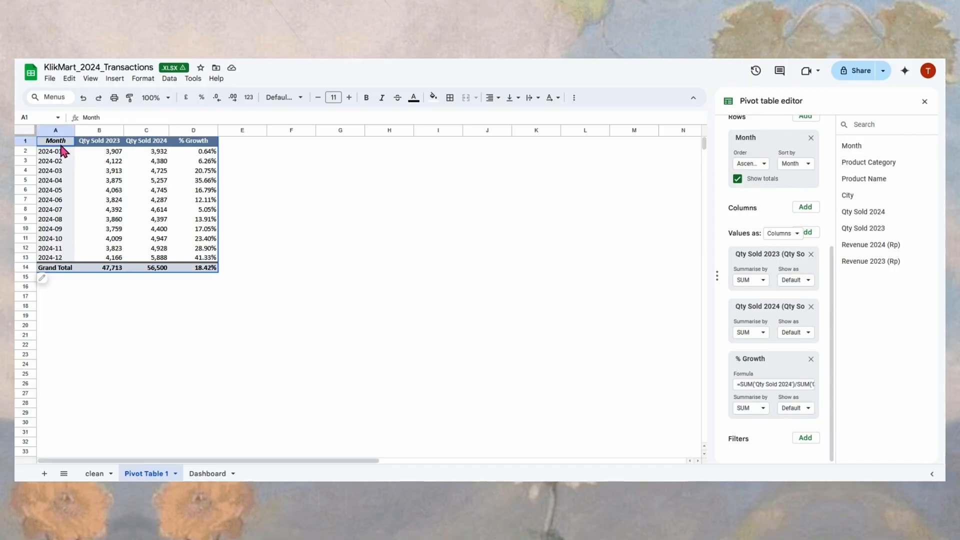
shift+click(111, 145)
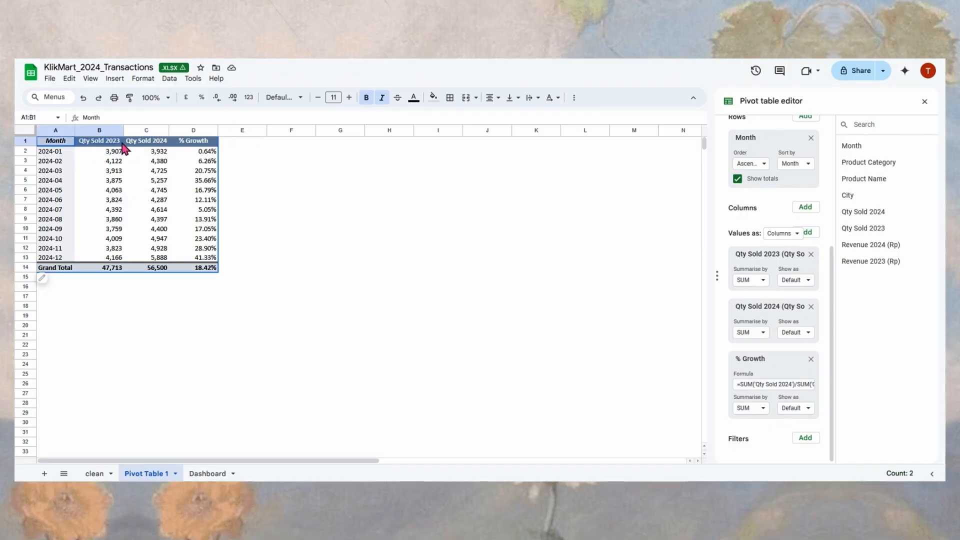
shift+click(131, 146)
drag(140, 148, 164, 261)
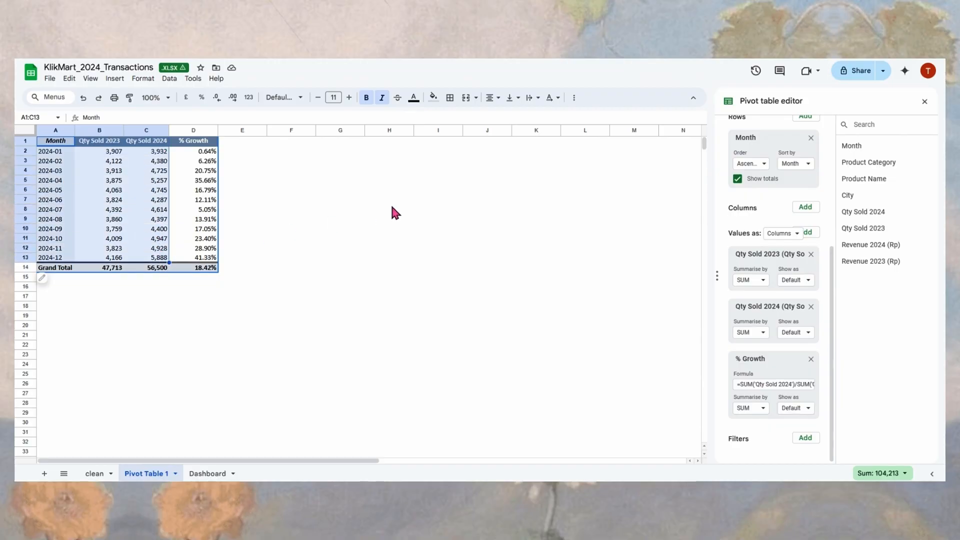
click(115, 79)
click(159, 188)
click(848, 173)
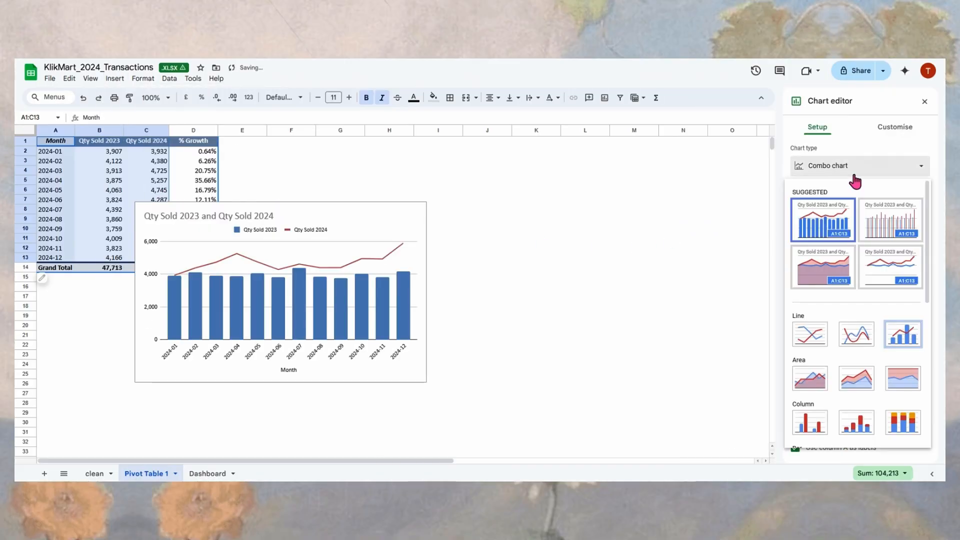
click(857, 345)
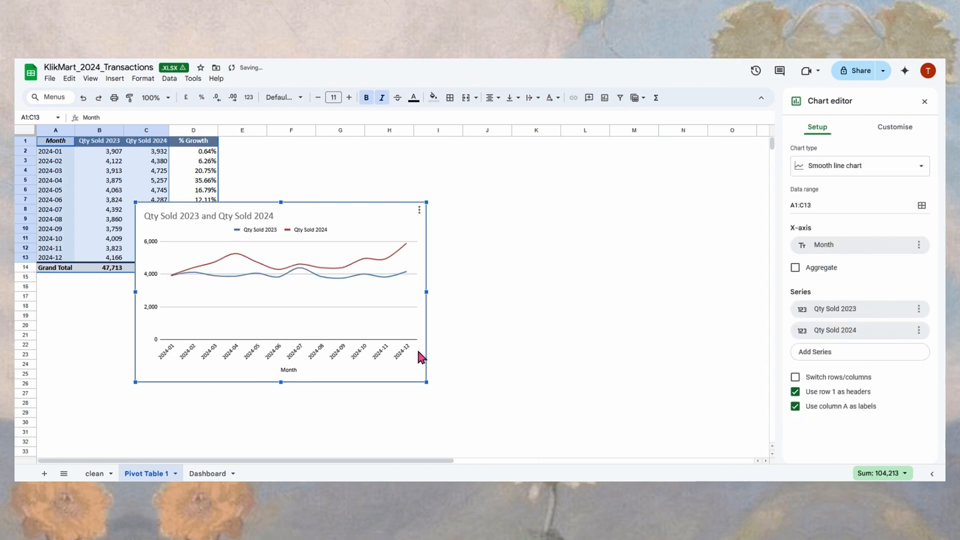
drag(404, 366, 512, 300)
drag(535, 226, 628, 228)
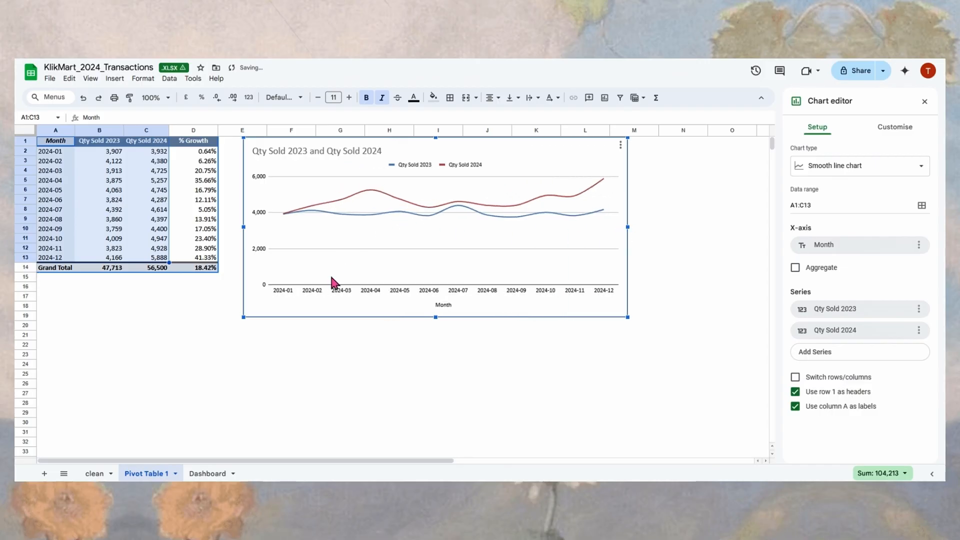
Step: Set the minimum value of the line chart's vertical axis to 3500
click(257, 237)
click(834, 374)
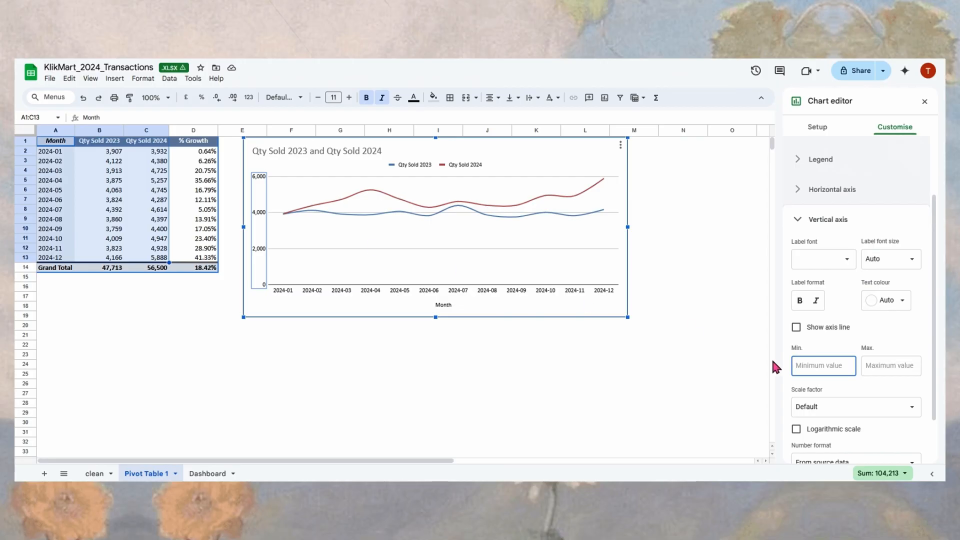
text(3500)
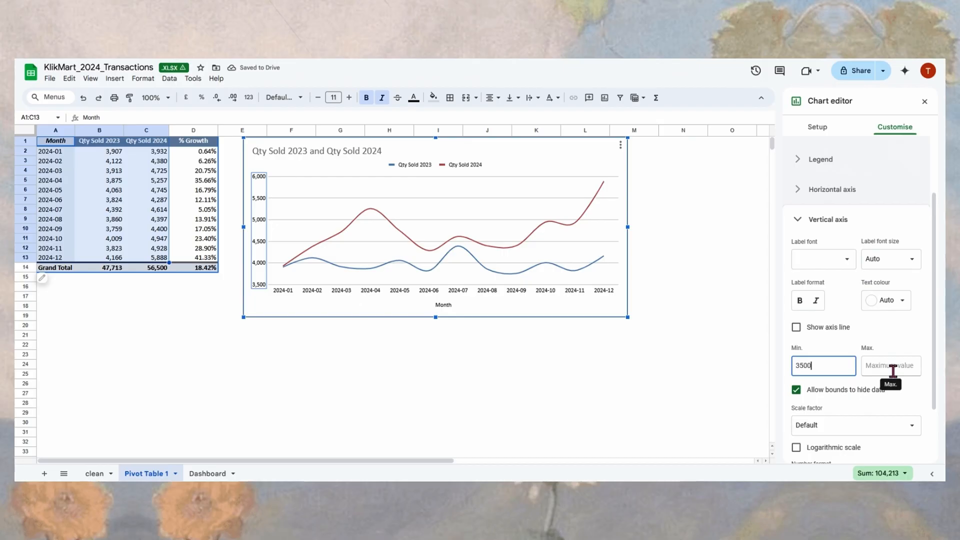
click(554, 296)
click(813, 222)
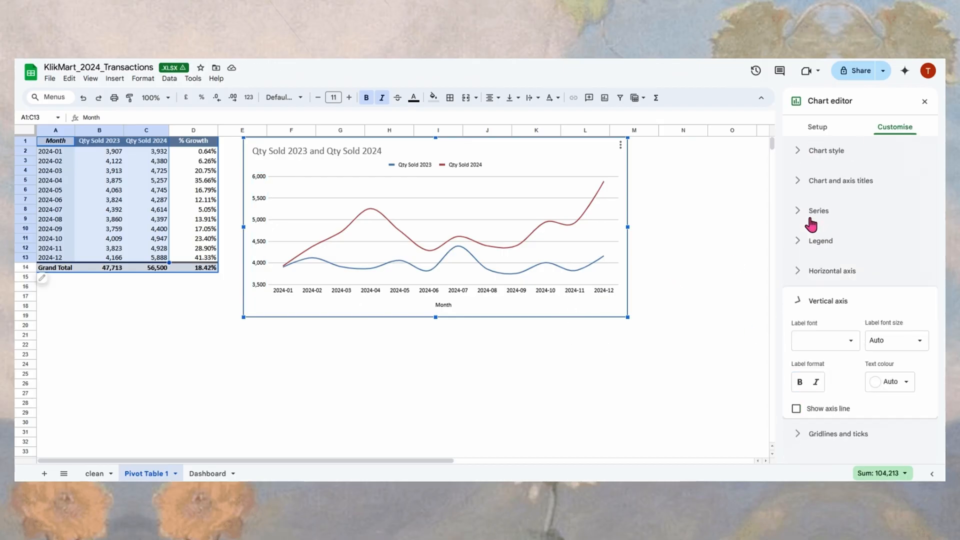
Step: Set the line chart's background colour and border colour to None
click(826, 151)
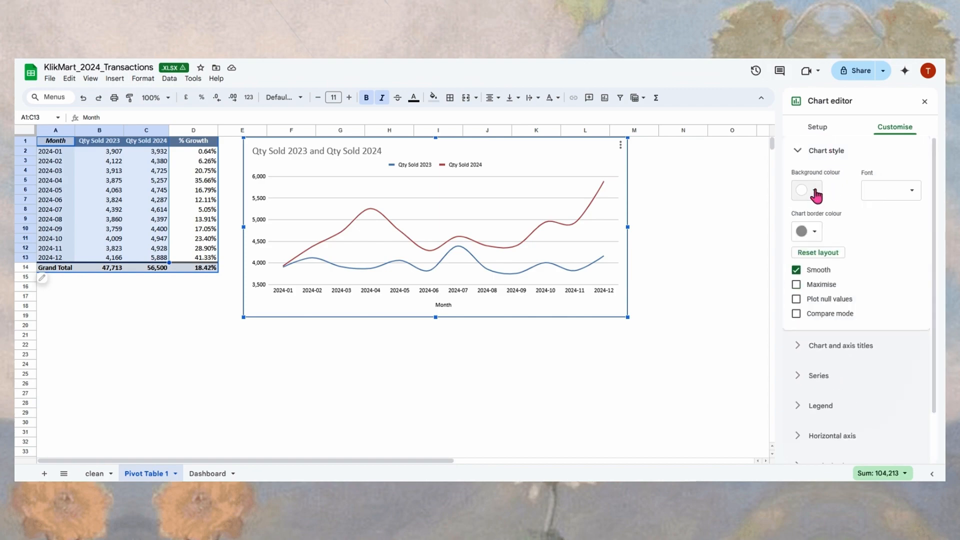
click(814, 191)
click(820, 212)
click(814, 232)
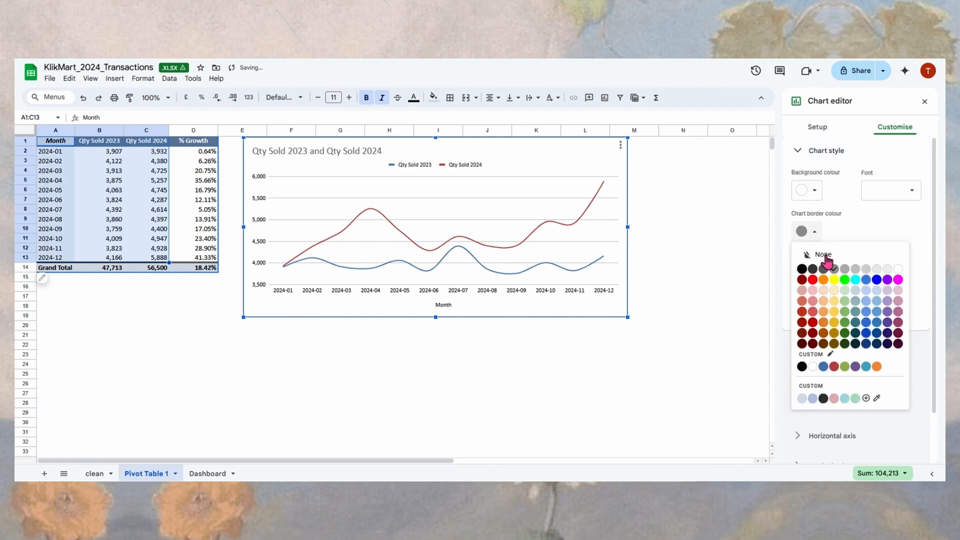
click(825, 256)
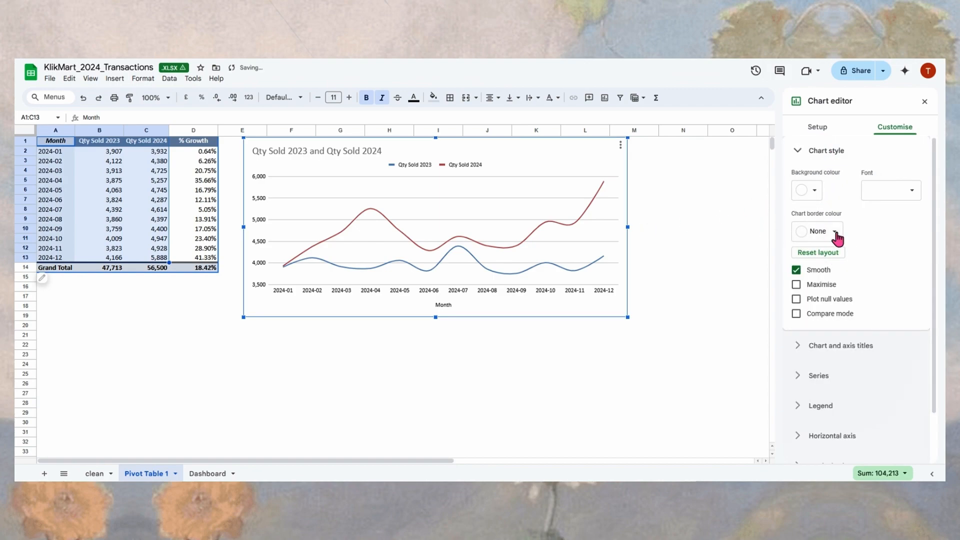
click(806, 152)
Step: Replace the chart title with Monthly Quantity Sold Trend 2024 vs. 2023
click(834, 182)
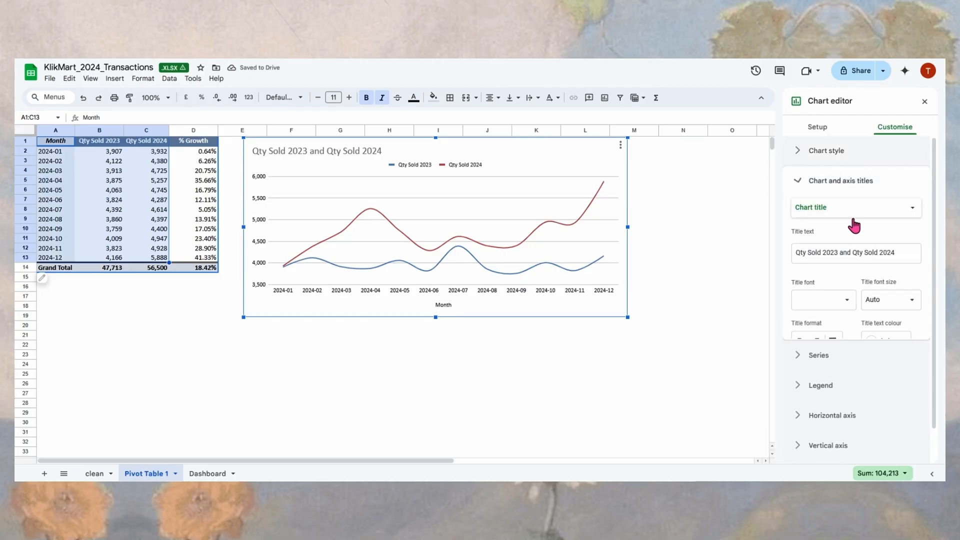
click(848, 253)
key(ctrl+a)
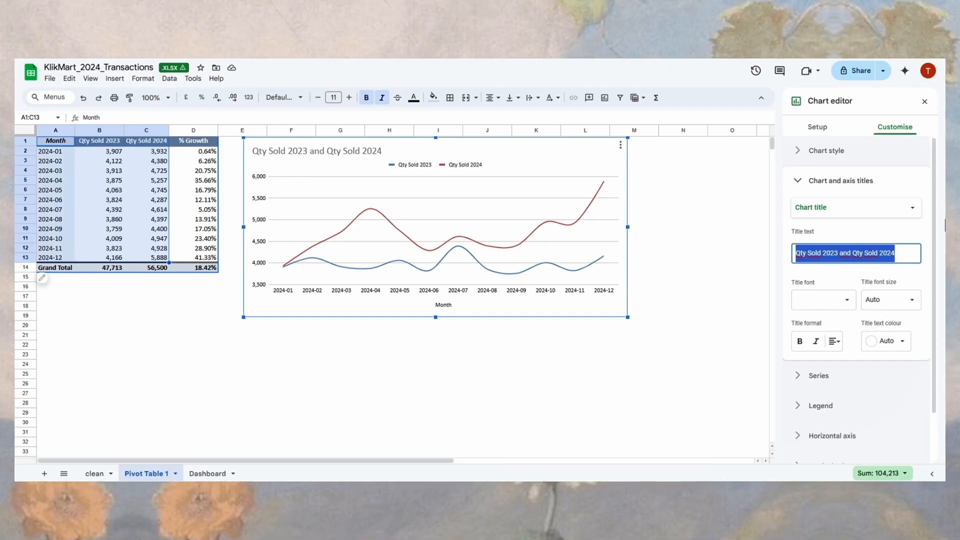
text(Month)
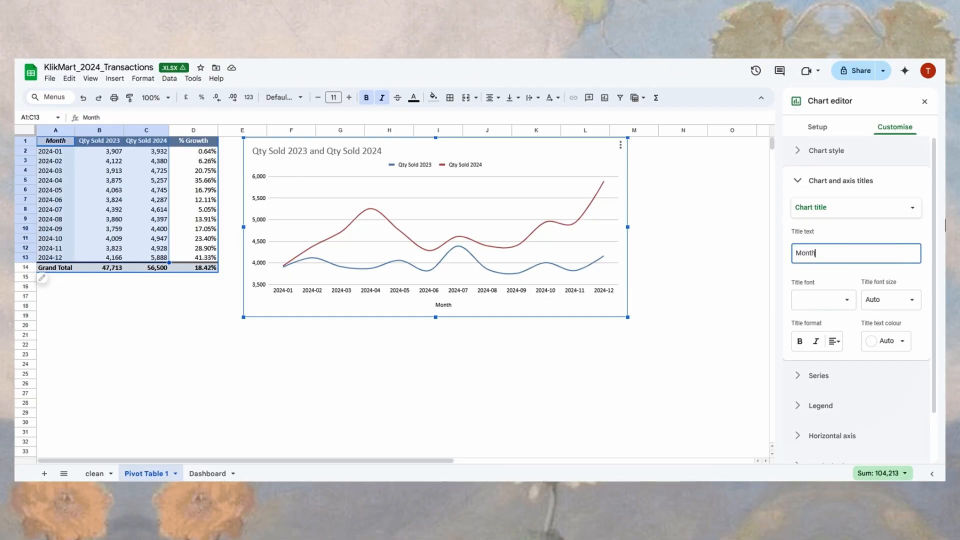
text(ly Qua)
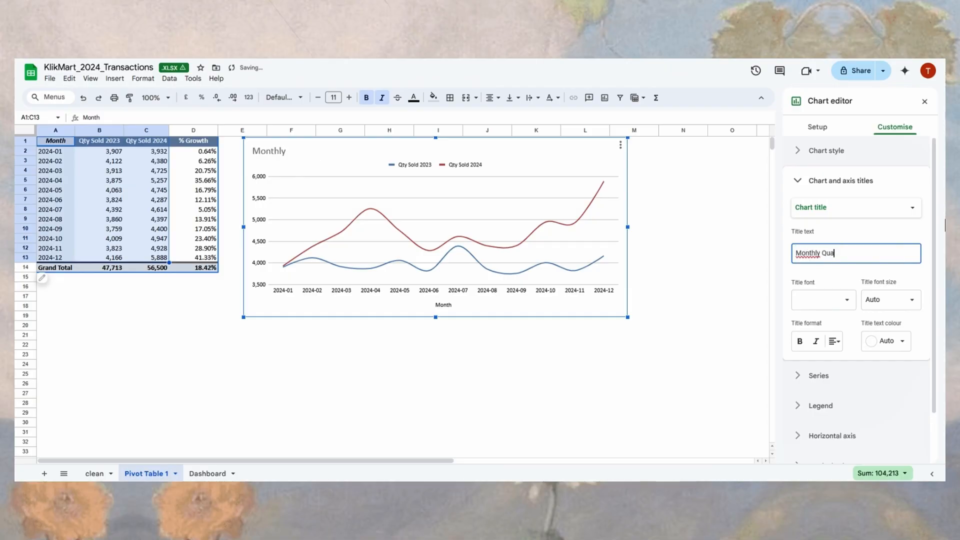
text(ntity Sold Trend 2023)
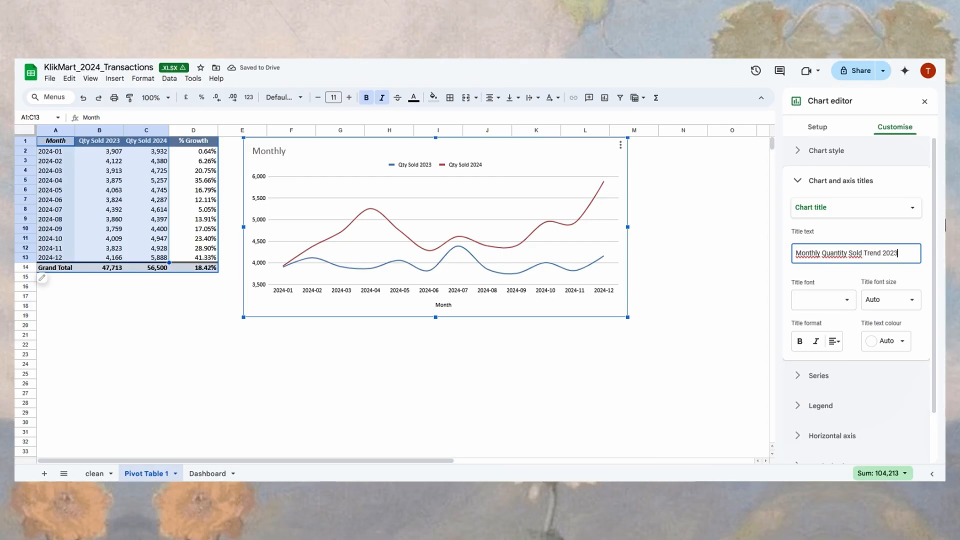
key(BackSpace)
text(023)
key(ctrl+a)
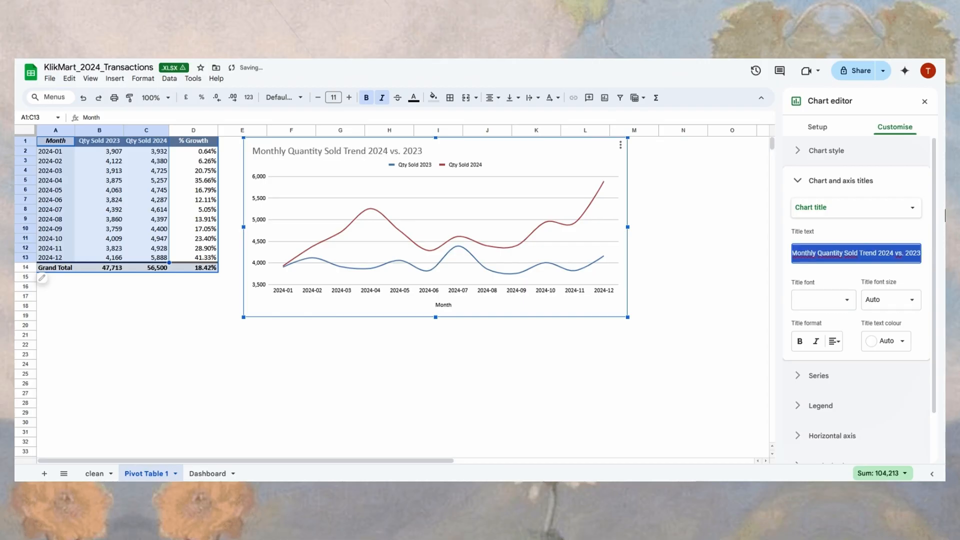
Step: Reorder the years in the chart title to read 2023 vs. 2024 and make the title bold
click(878, 253)
drag(878, 252, 945, 259)
key(BackSpace)
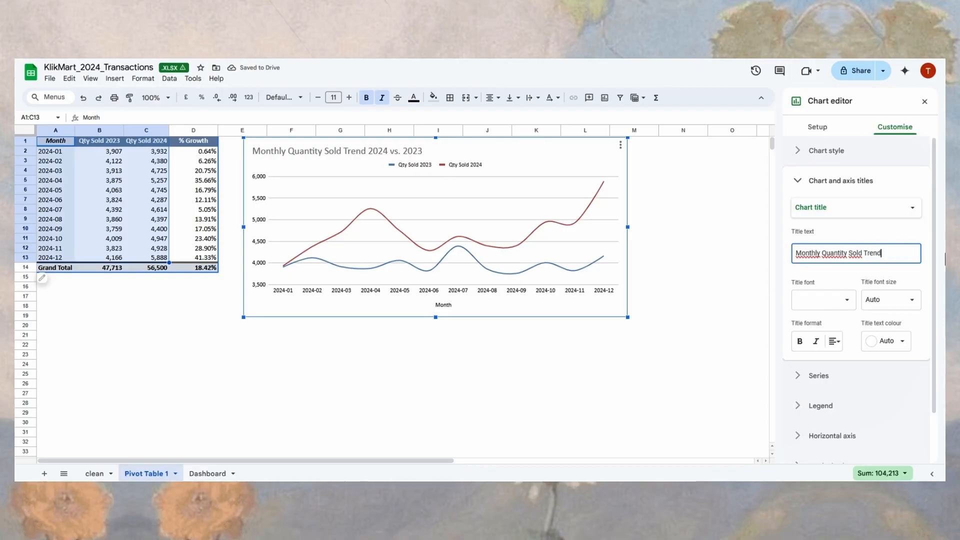
text(2023 vs. 2024)
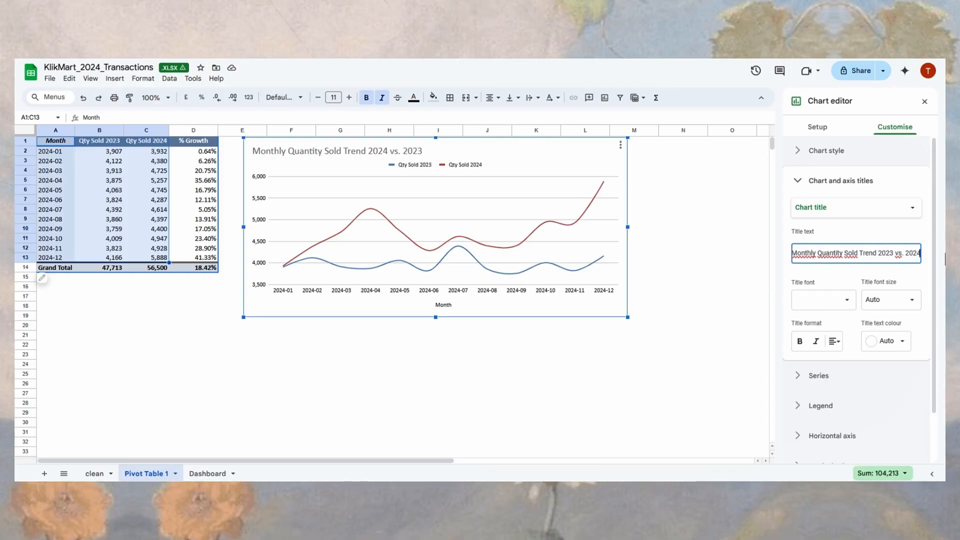
key(Return)
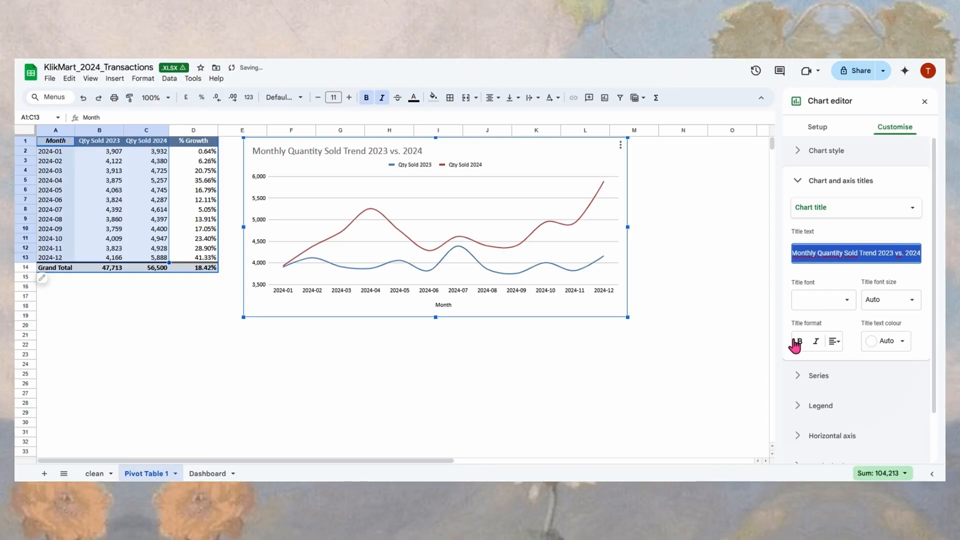
click(800, 341)
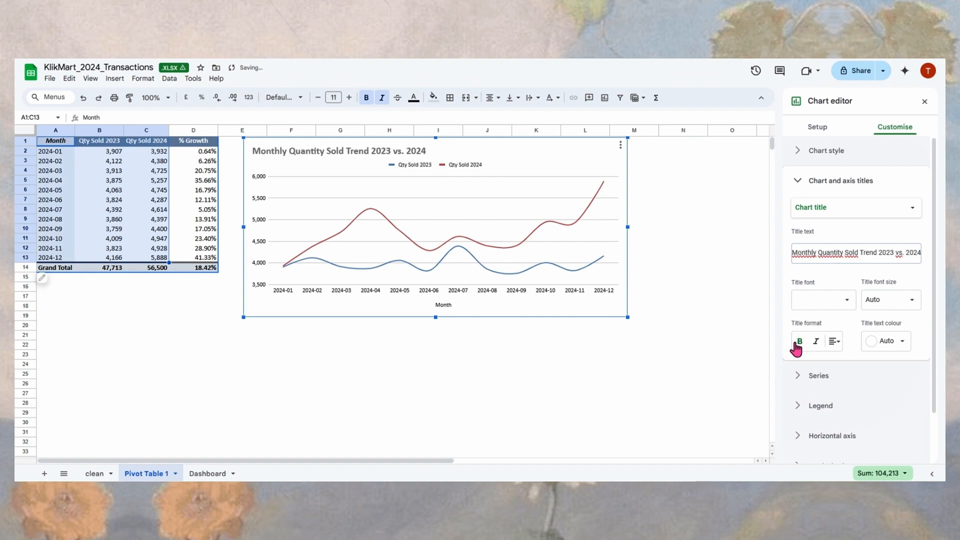
click(883, 344)
click(857, 377)
click(856, 378)
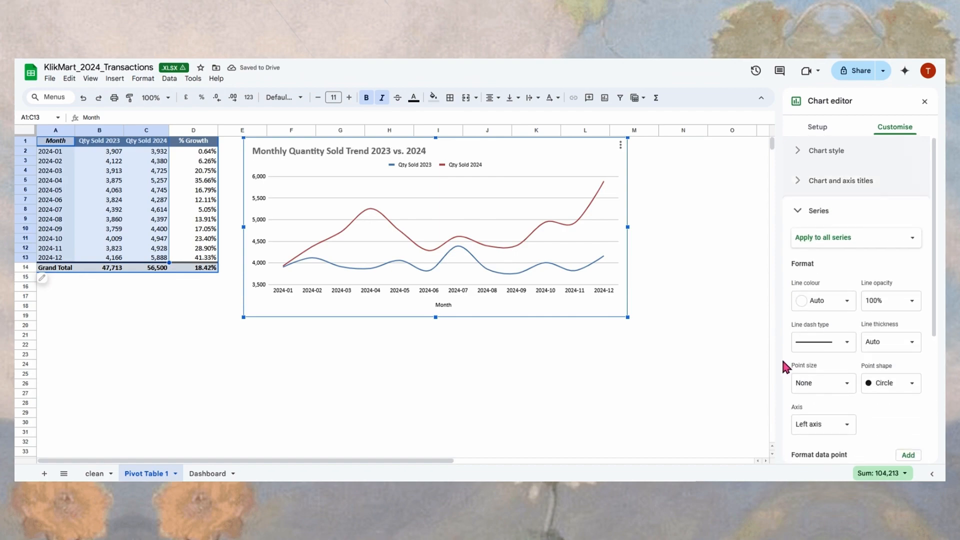
Step: Remove the Month title from the chart's horizontal axis
click(610, 305)
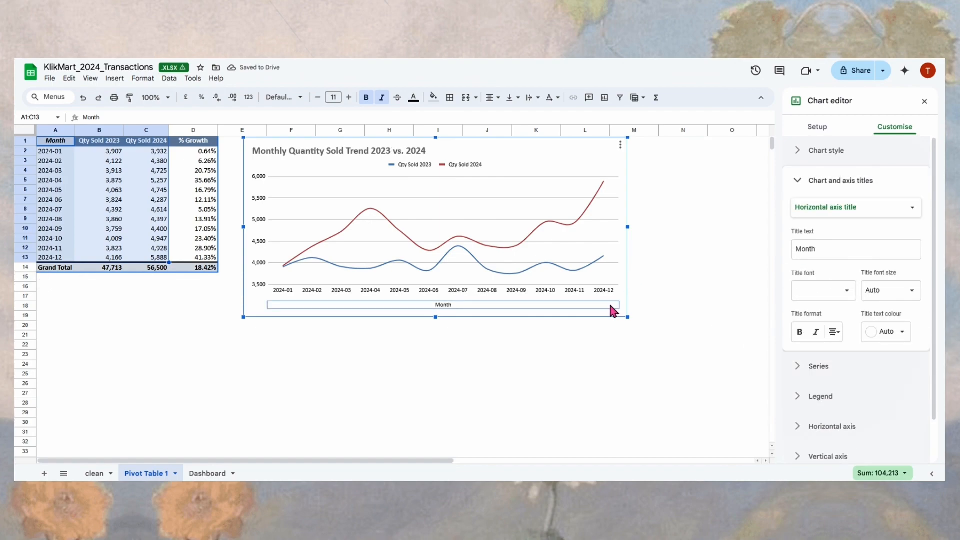
click(825, 213)
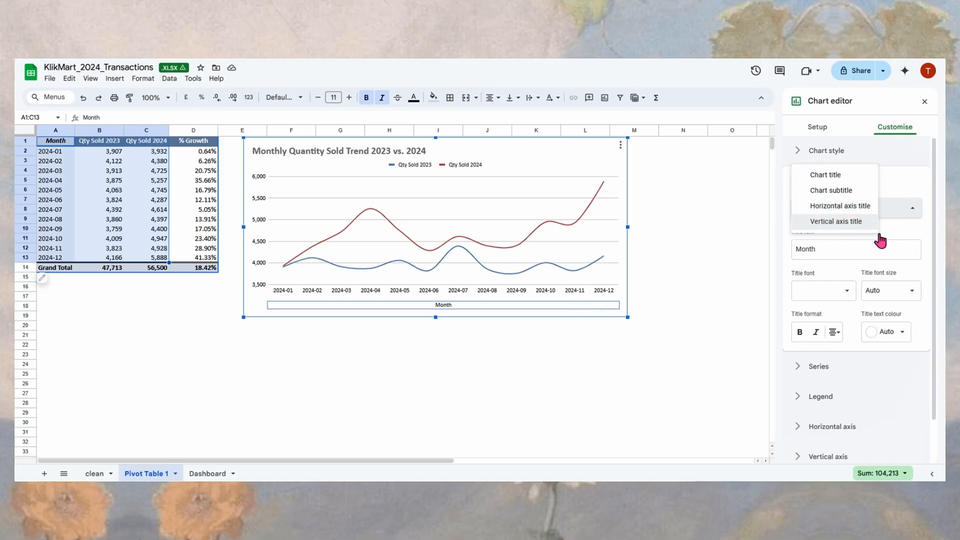
click(870, 253)
key(ctrl+a)
key(BackSpace)
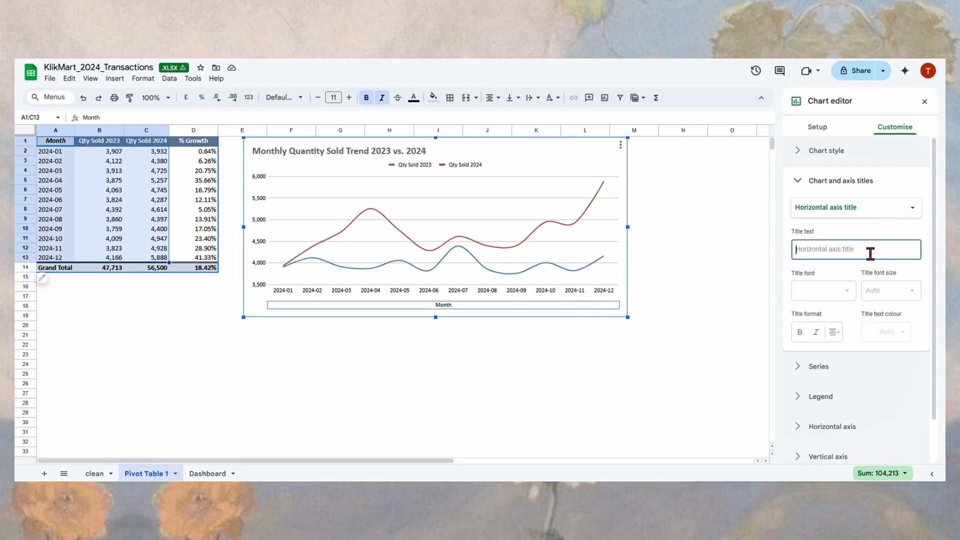
Step: Set the vertical axis labels to font size 6 and the custom dark grey text colour
click(259, 228)
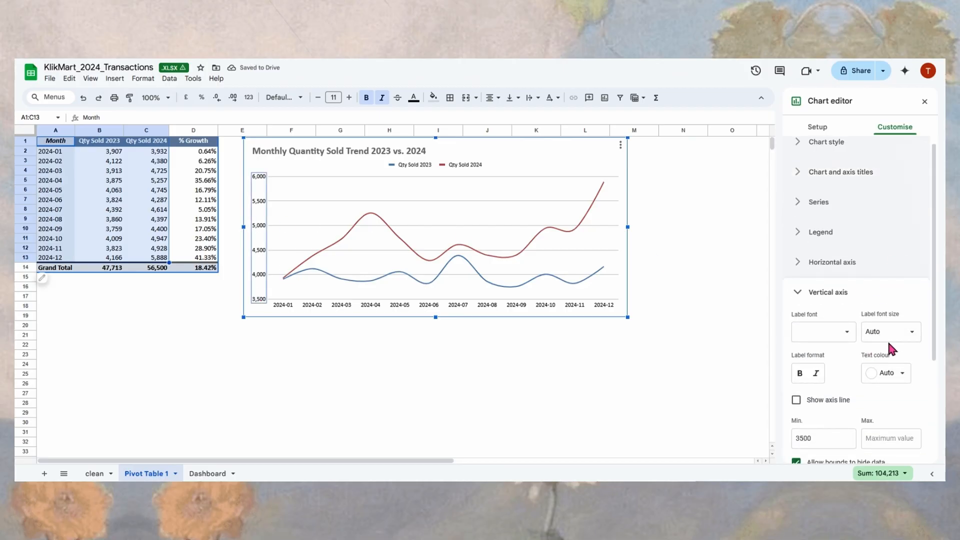
click(886, 333)
text(6)
key(Return)
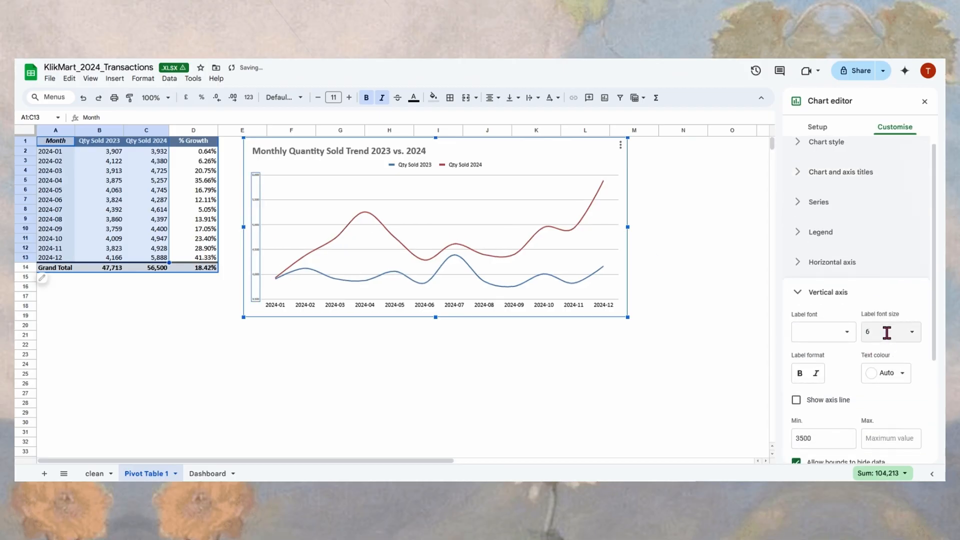
click(877, 378)
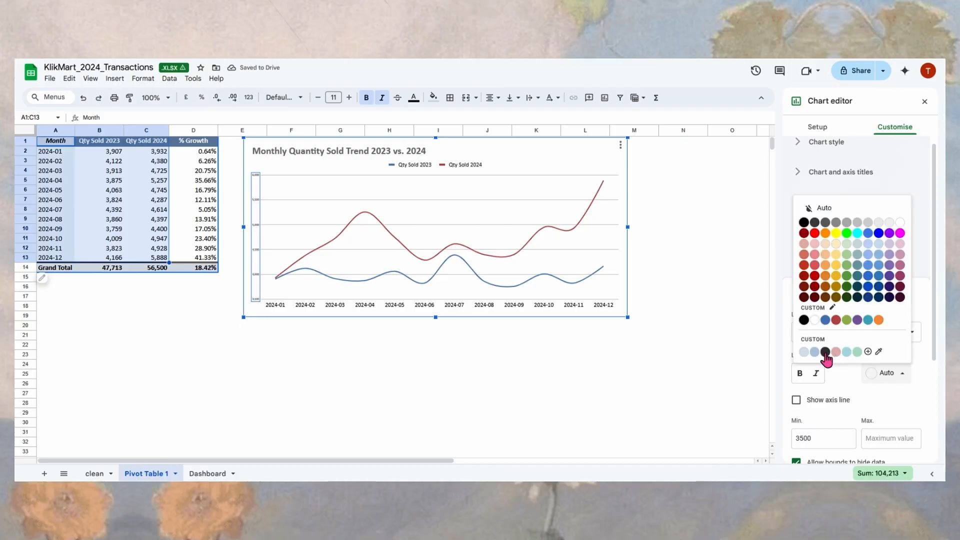
click(826, 352)
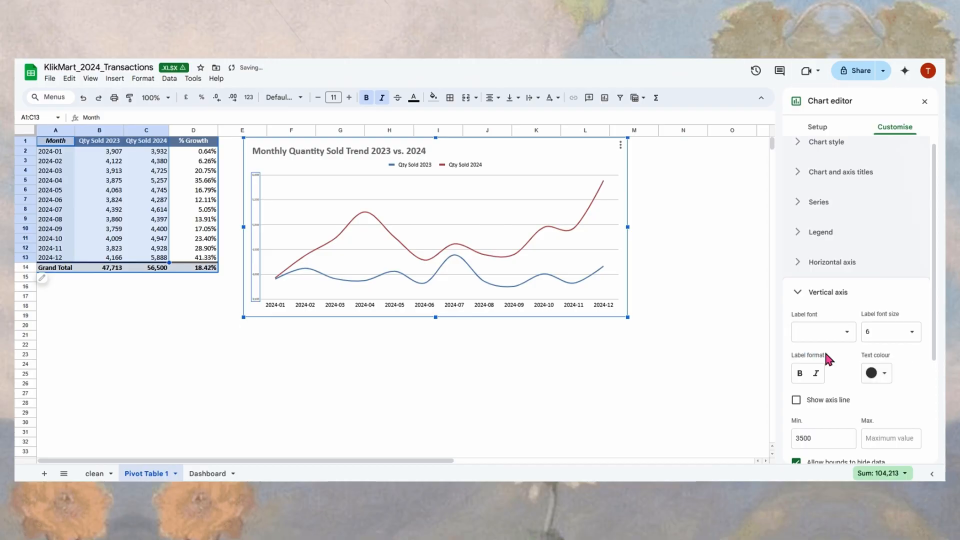
click(622, 311)
Step: Turn off the major gridlines of the chart's vertical axis
click(793, 290)
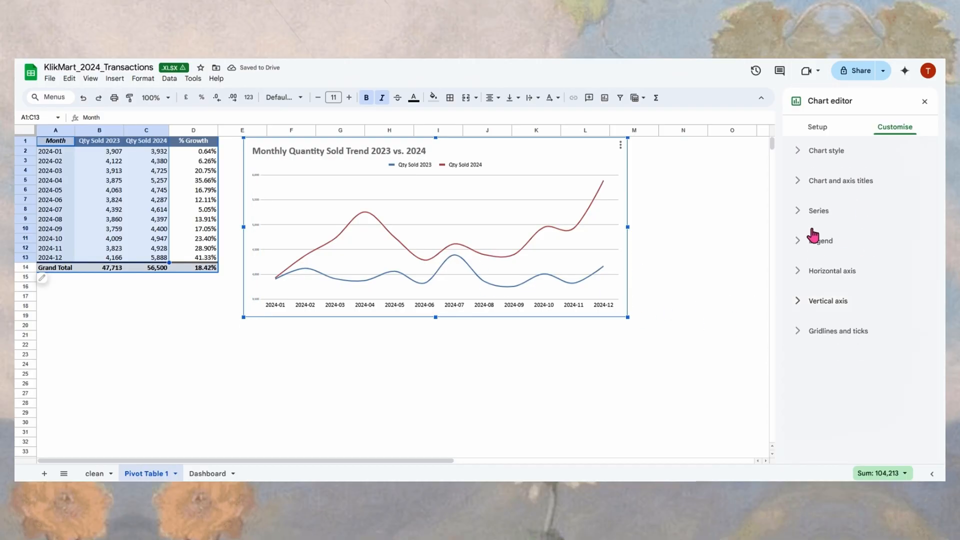
click(833, 333)
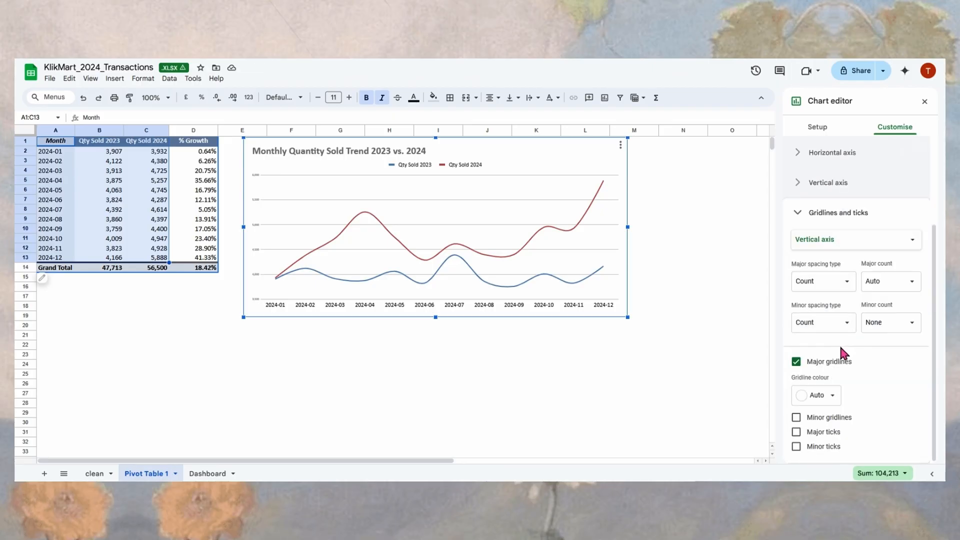
click(828, 366)
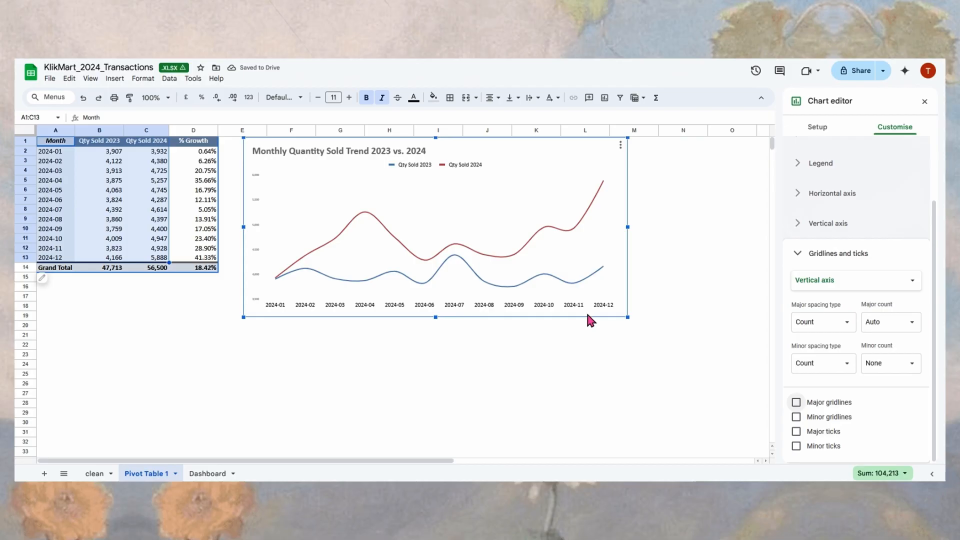
Step: Try to paste the monthly trend chart onto the Dashboard sheet at cell K12
click(106, 474)
click(195, 475)
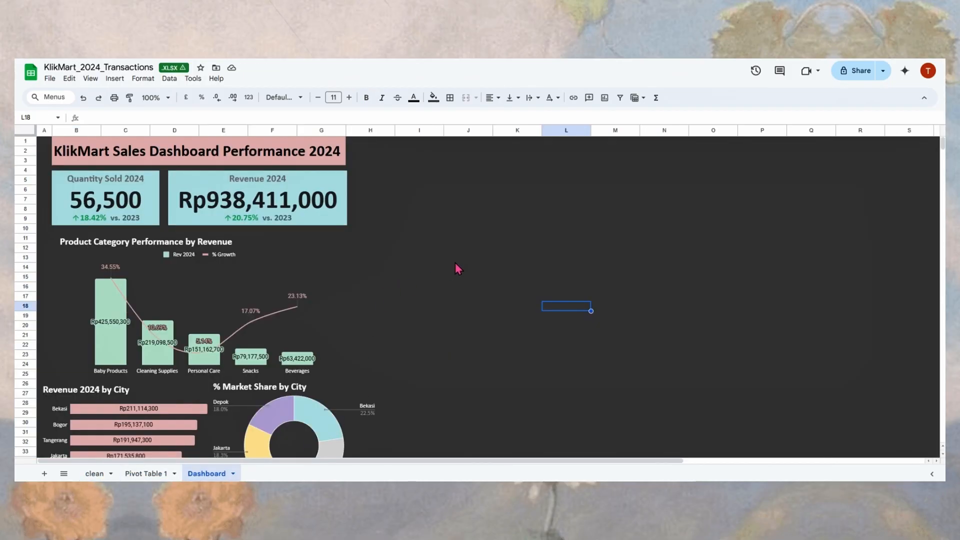
click(520, 247)
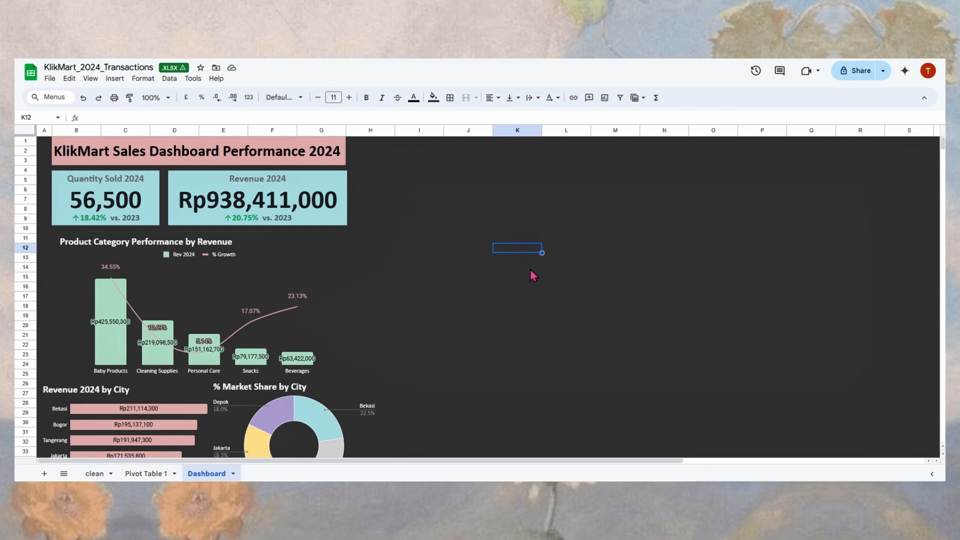
key(ctrl+v)
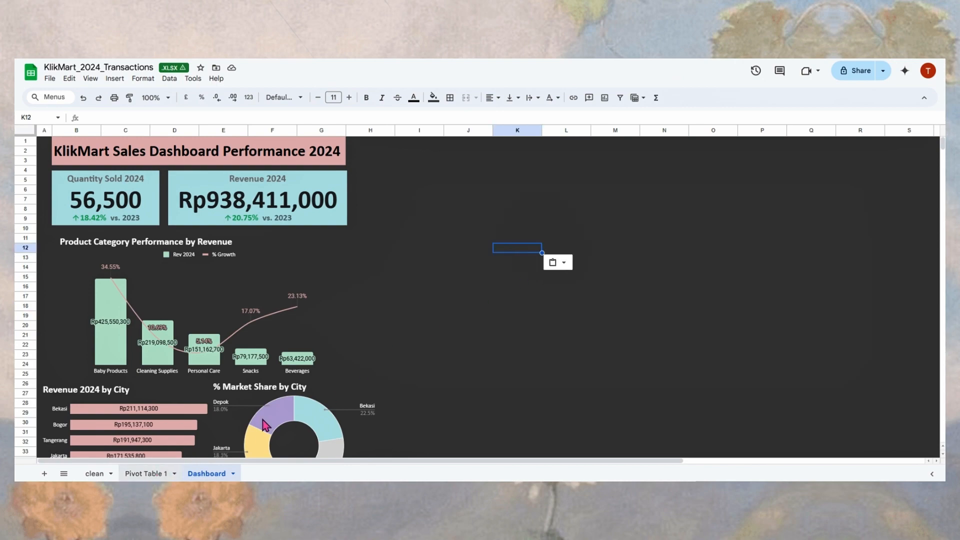
Step: Copy the Monthly Quantity Sold Trend chart from the Pivot Table 1 sheet and paste it onto the Dashboard sheet at K12
click(154, 474)
click(340, 301)
click(324, 318)
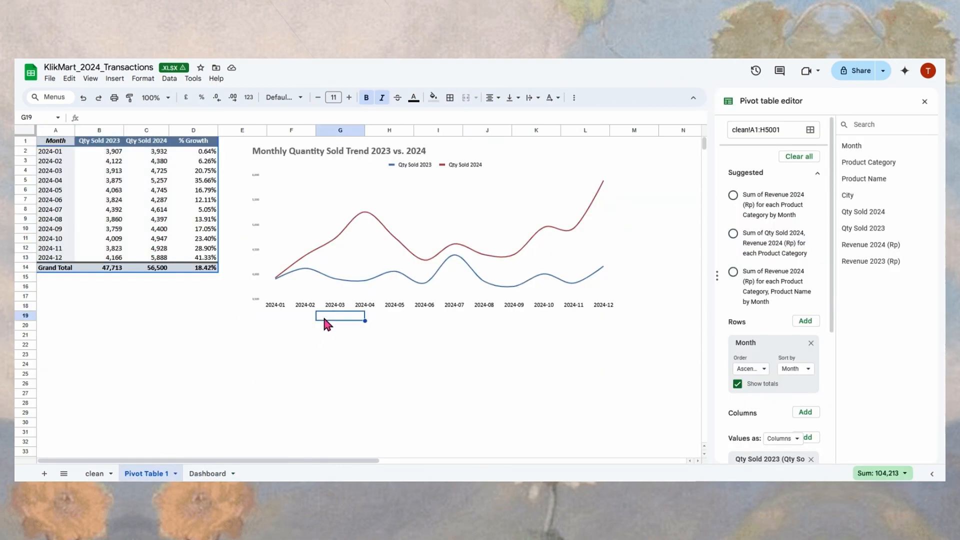
click(320, 300)
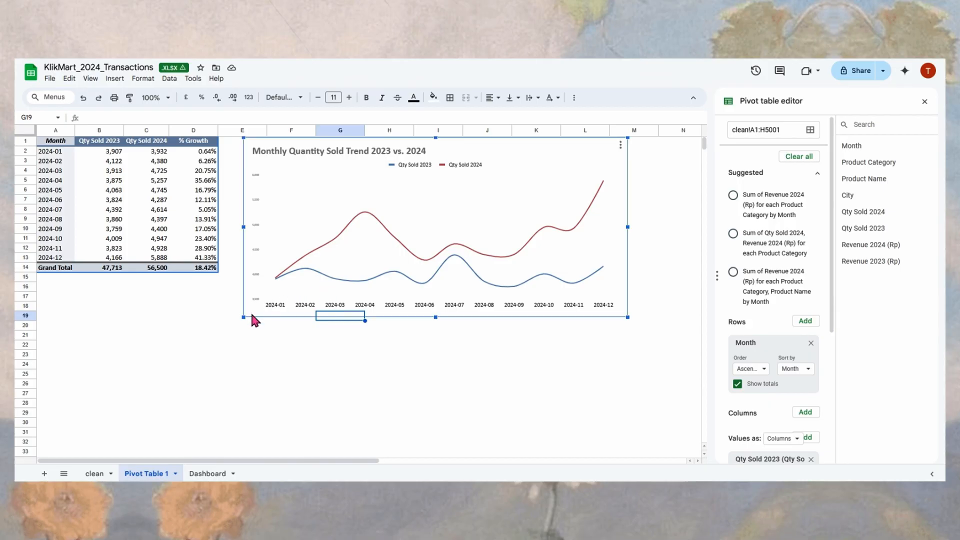
click(205, 473)
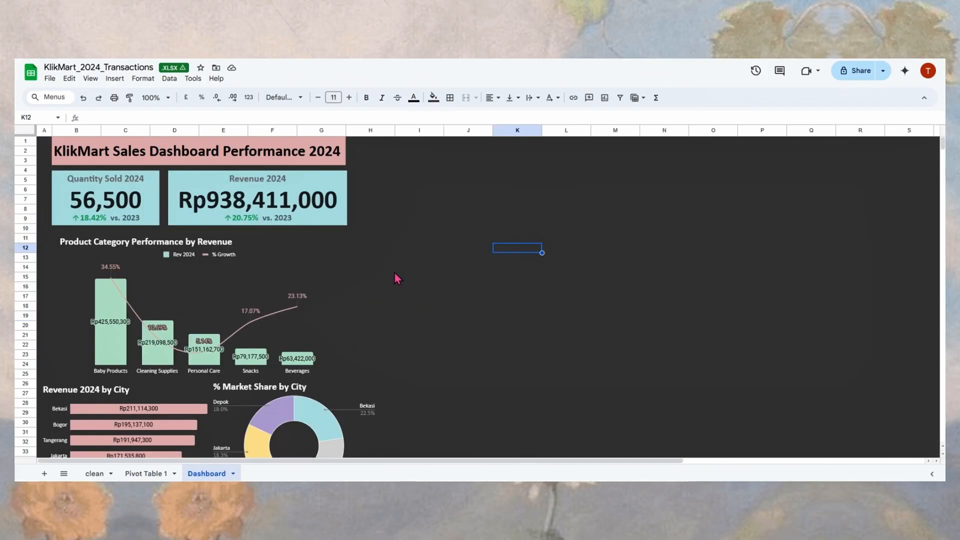
key(ctrl+v)
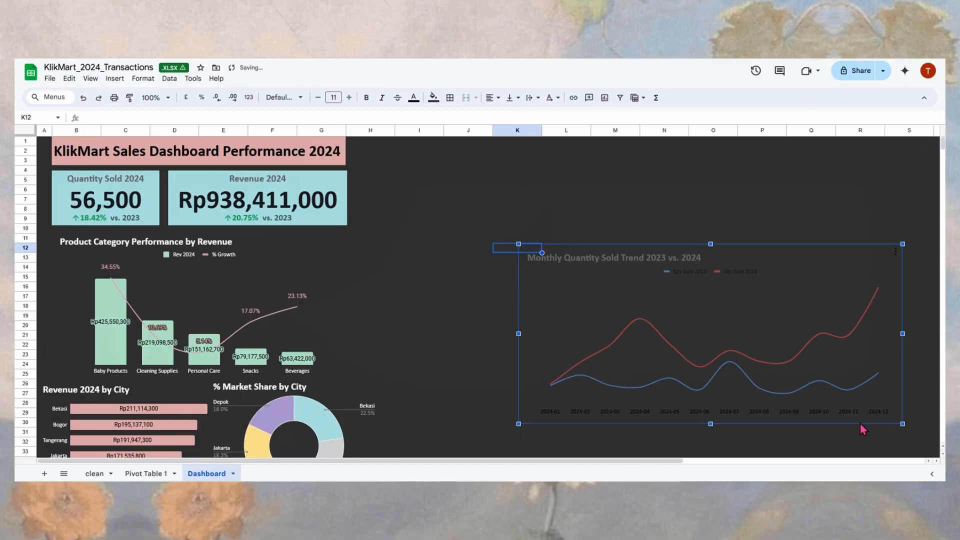
Step: Place the trend chart beside the Revenue 2024 card and shrink it to span about rows 4 to 18 and columns H to N
drag(860, 420, 688, 344)
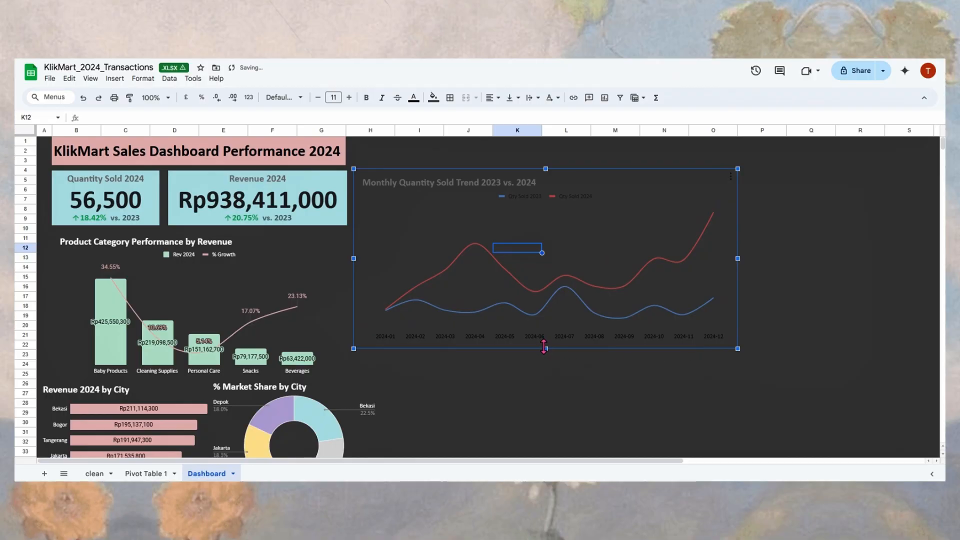
drag(545, 349, 546, 308)
click(739, 241)
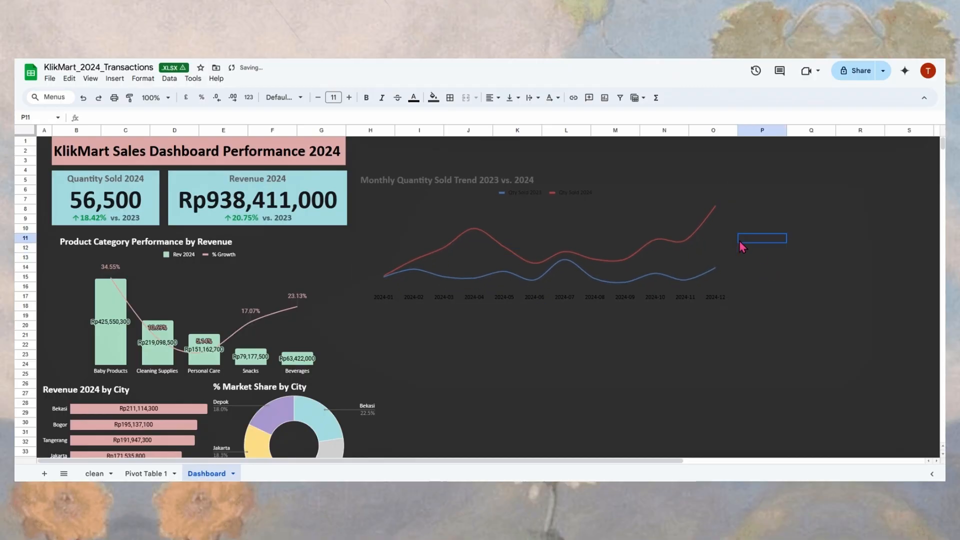
click(720, 243)
drag(738, 236, 679, 236)
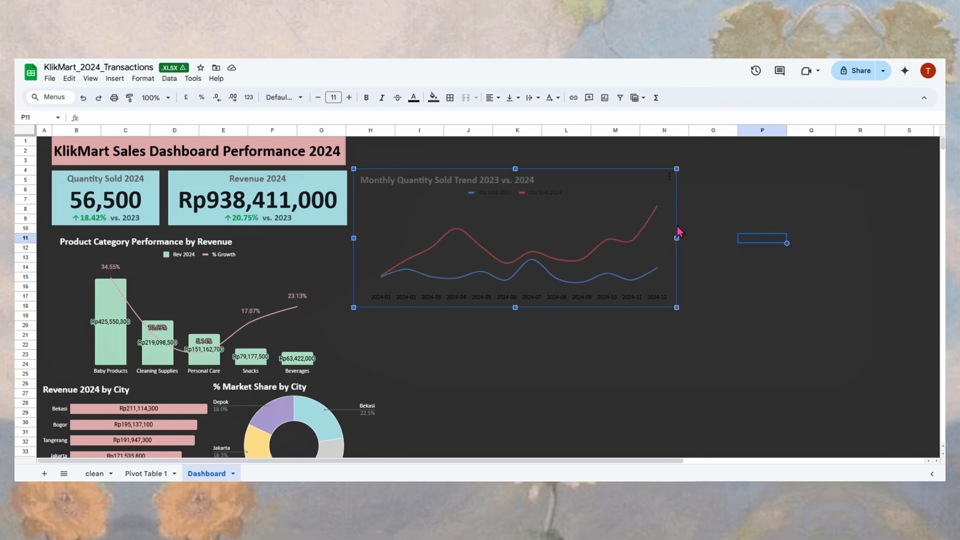
Step: Nudge the % Market Share by City donut chart slightly up and to the left
scroll(575, 315, down, 3)
click(345, 360)
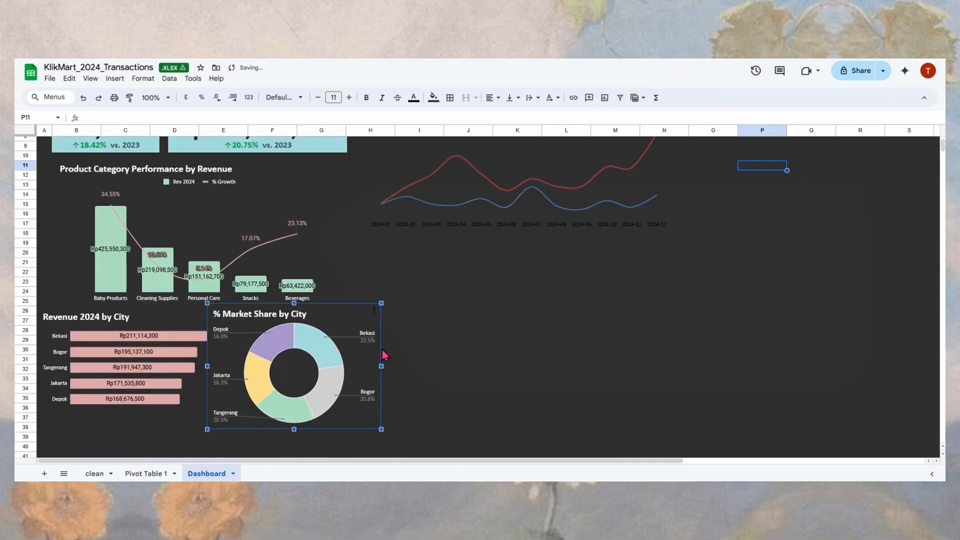
click(561, 315)
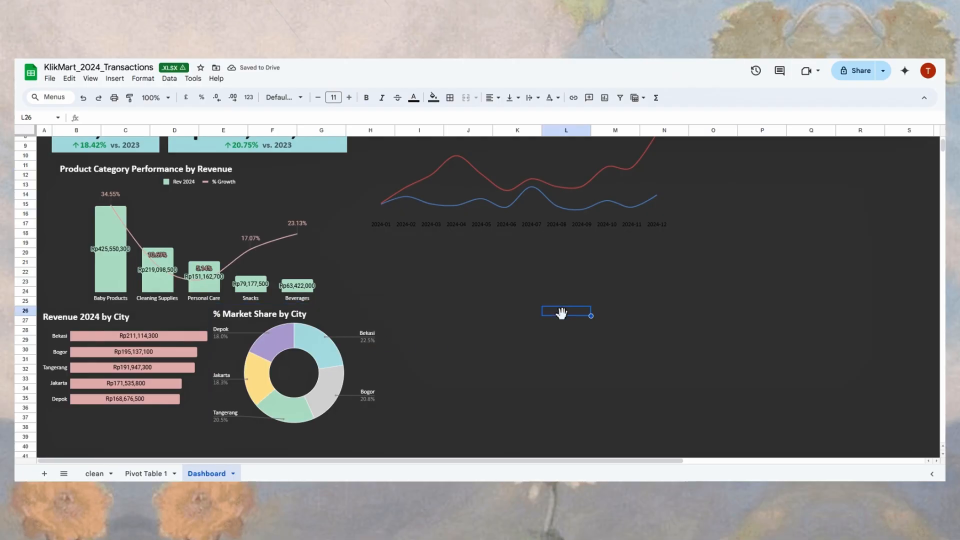
scroll(563, 318, up, 3)
scroll(540, 330, down, 5)
click(360, 289)
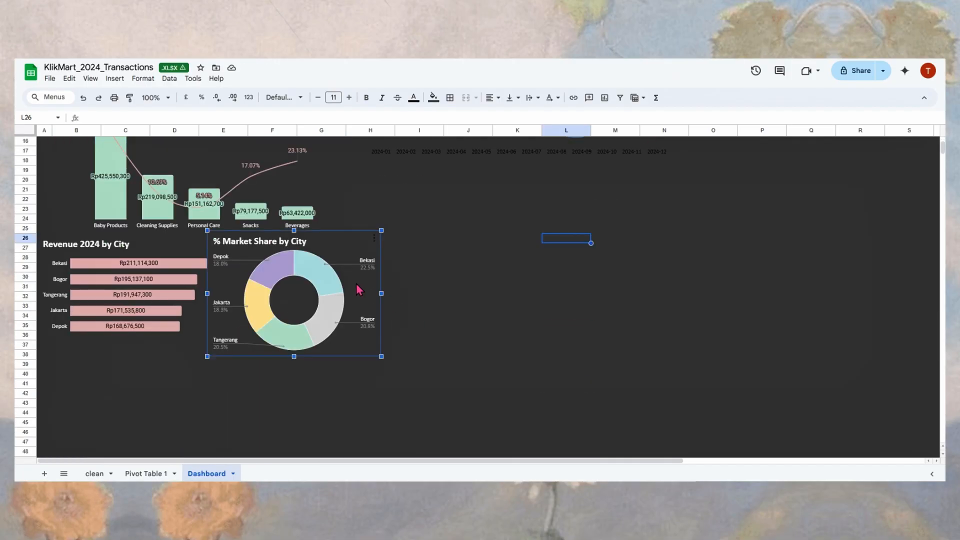
mouse_move(375, 296)
mouse_down()
mouse_move(361, 286)
mouse_move(386, 286)
mouse_move(373, 285)
mouse_move(376, 294)
mouse_up()
click(473, 296)
scroll(506, 315, up, 5)
Step: Set the trend chart's title text colour to white
click(598, 299)
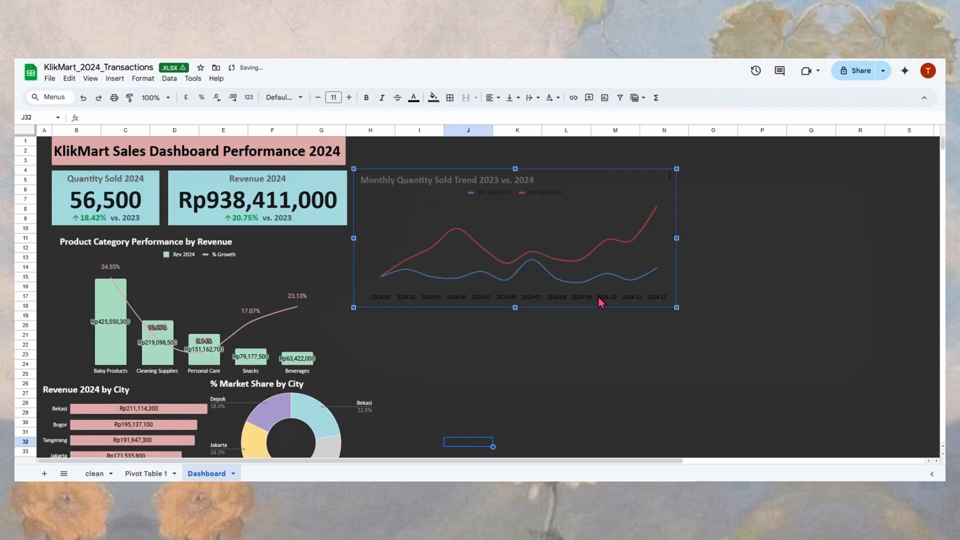
double_click(397, 182)
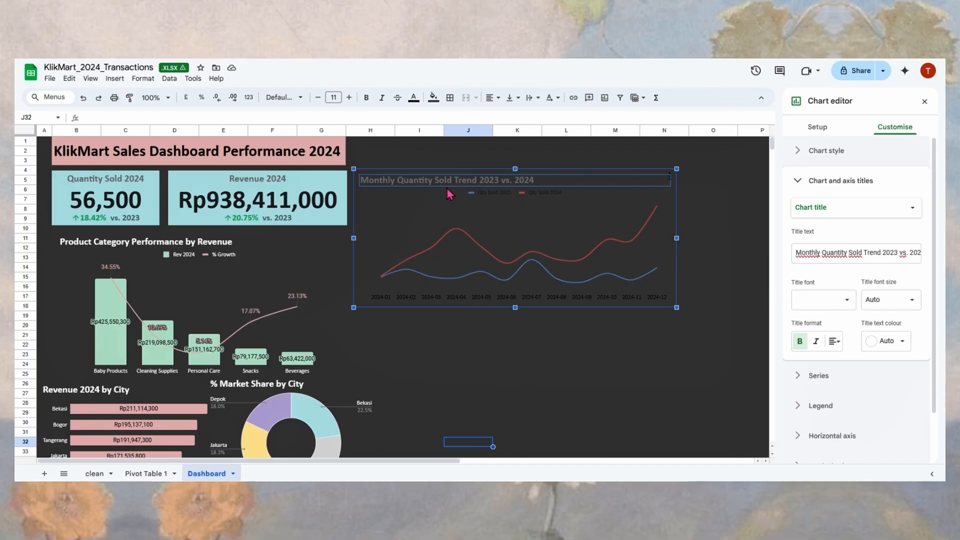
click(884, 343)
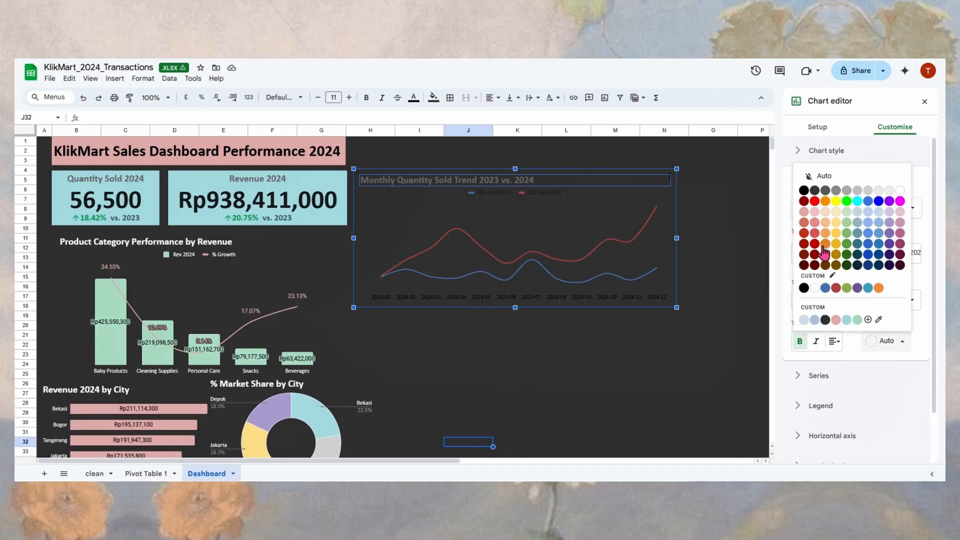
click(815, 287)
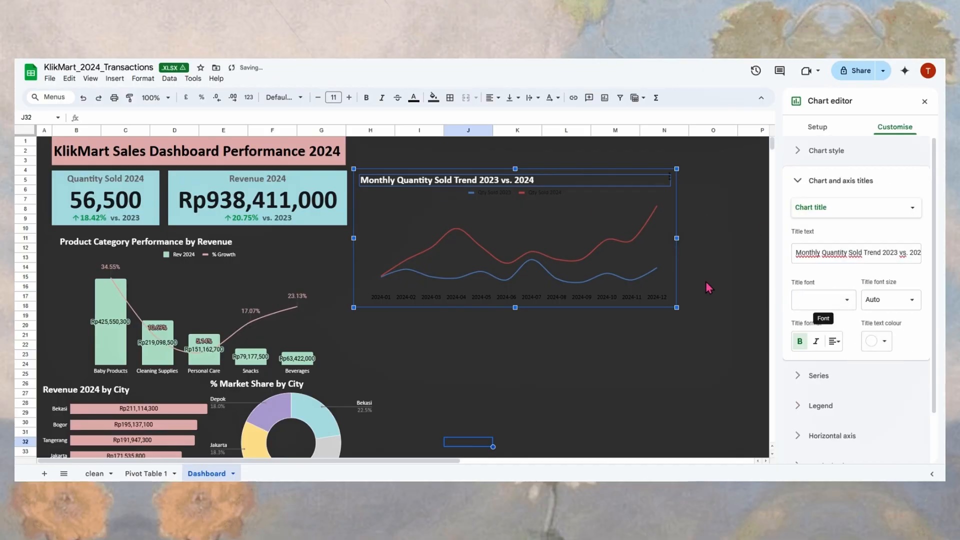
Step: Set the trend chart's horizontal axis labels and legend text to white
click(569, 301)
click(865, 351)
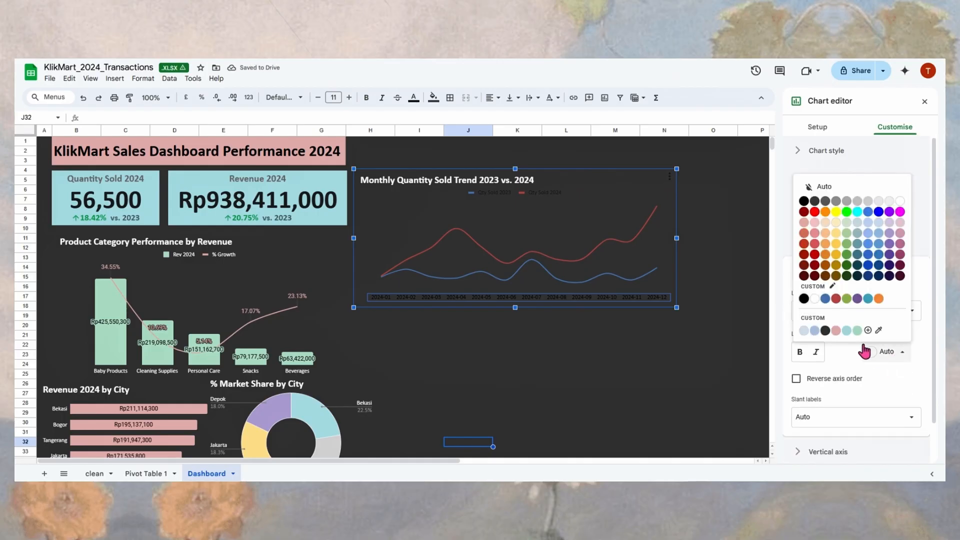
click(815, 298)
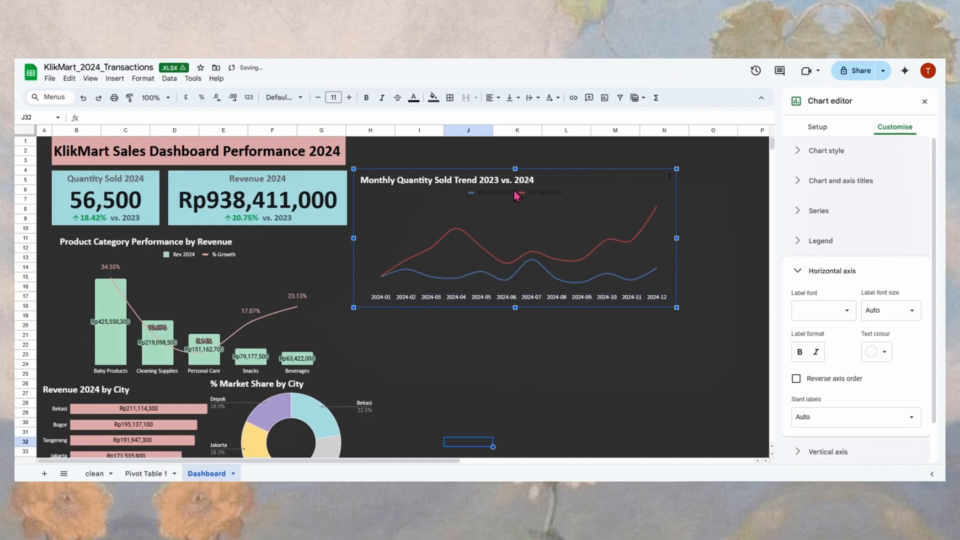
click(517, 194)
click(900, 368)
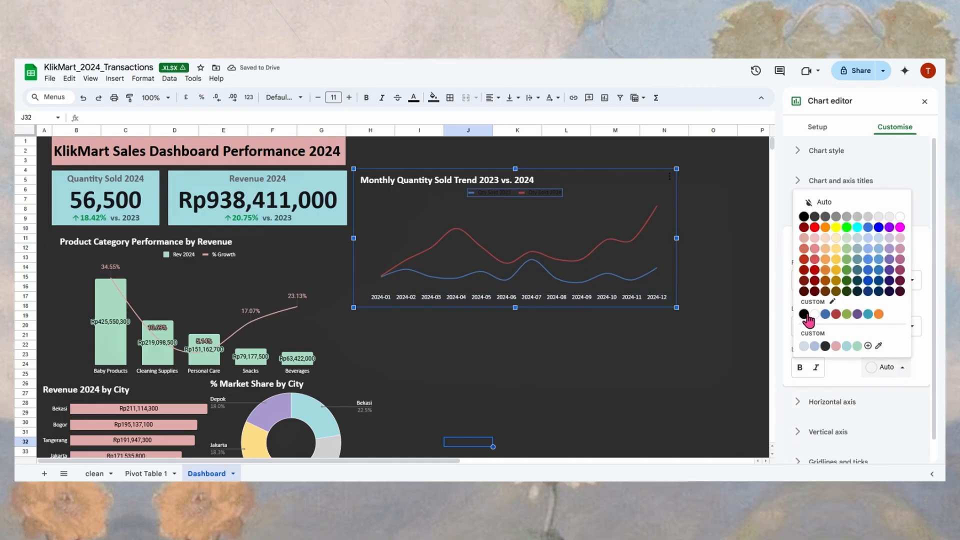
click(814, 314)
click(614, 325)
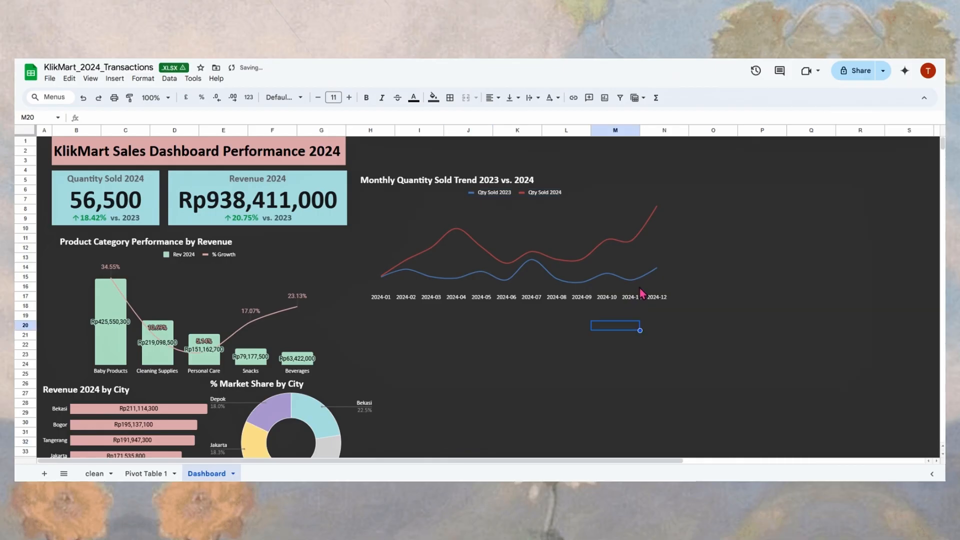
Step: Set the Qty Sold 2023 line colour to yellow in the trend chart
click(610, 278)
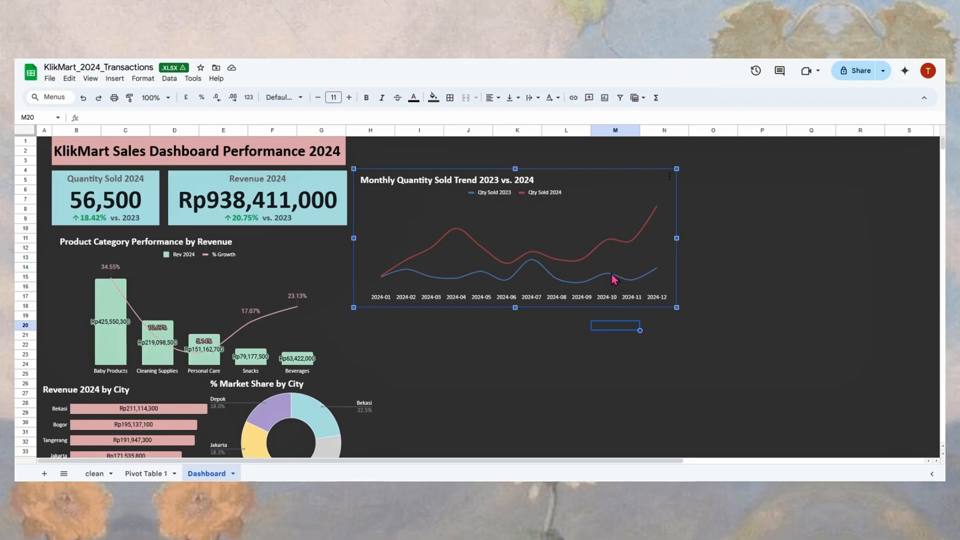
double_click(585, 278)
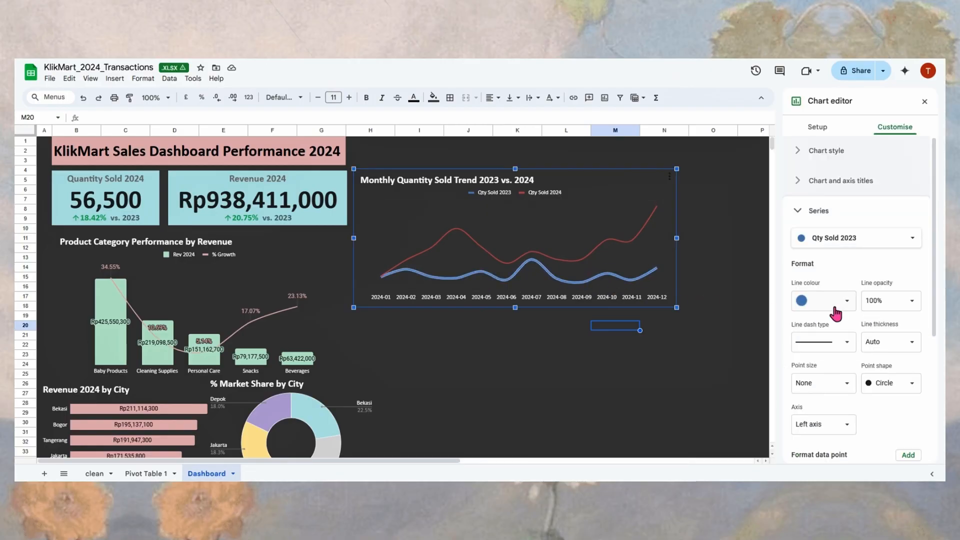
click(834, 309)
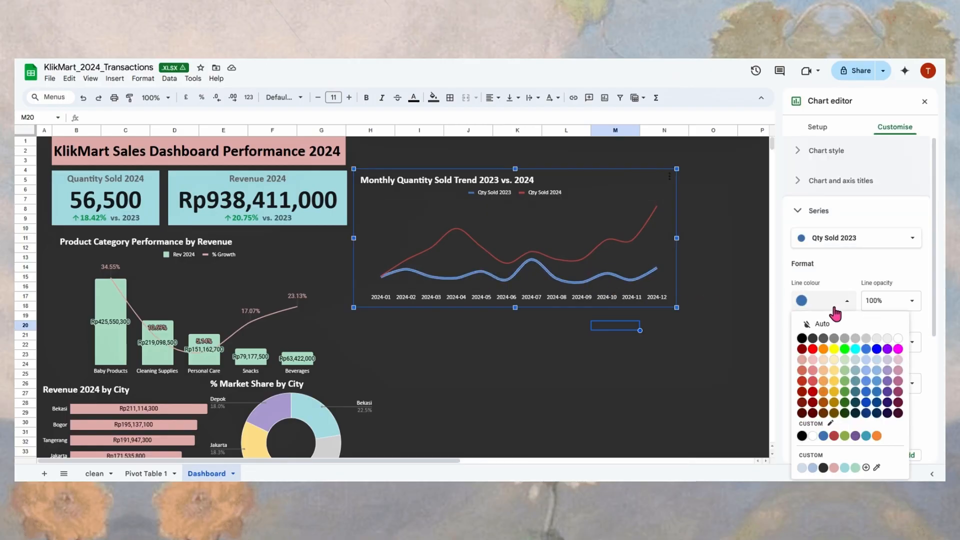
click(836, 385)
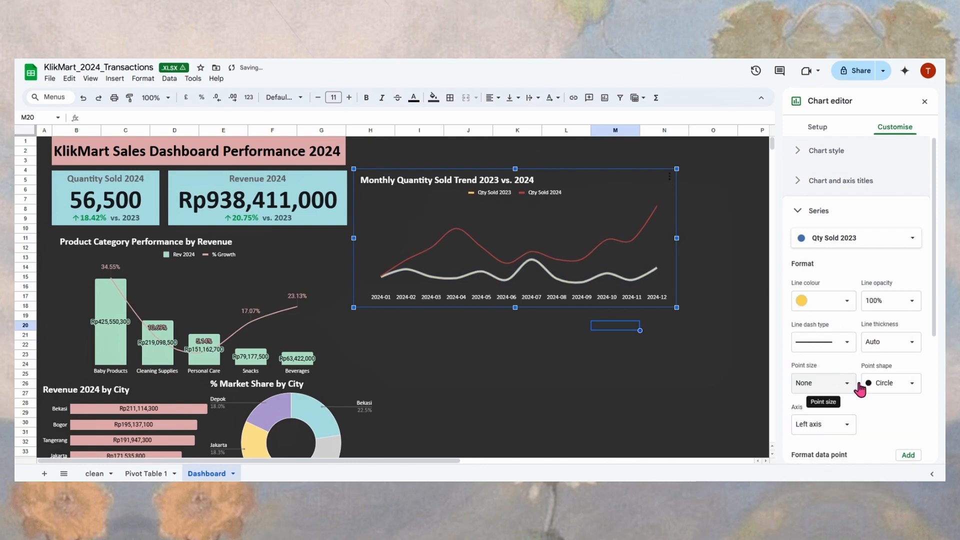
Step: Set the Qty Sold 2024 line to the custom light blue used for the dashboard cards
click(622, 243)
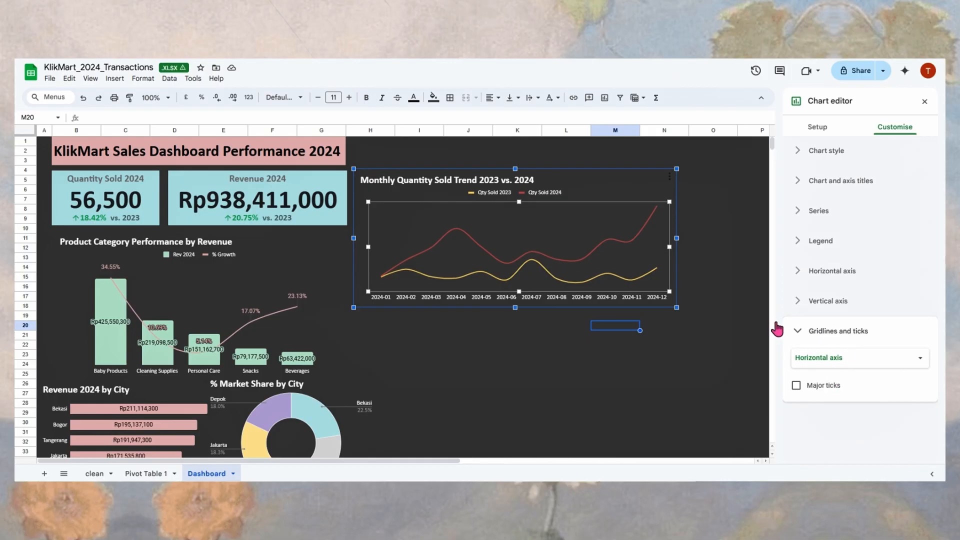
click(583, 255)
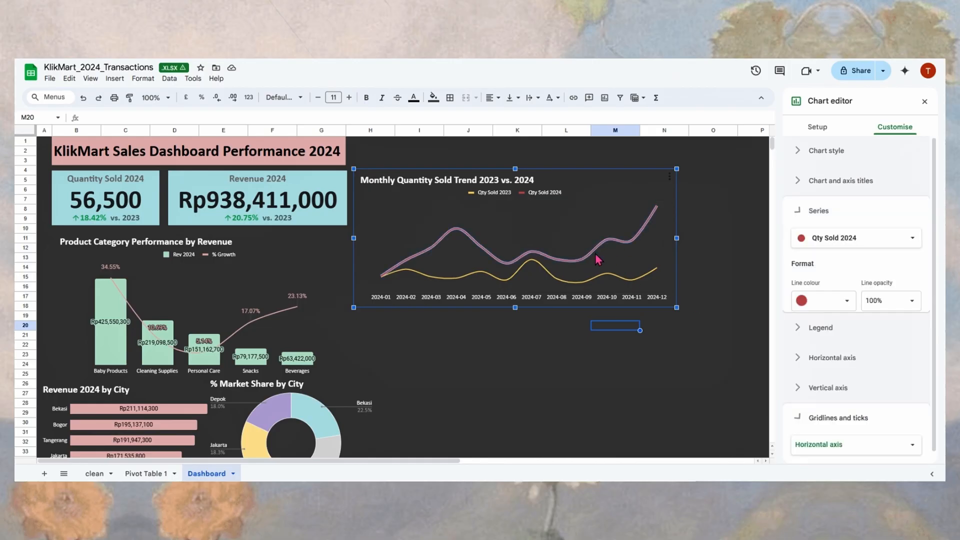
click(849, 303)
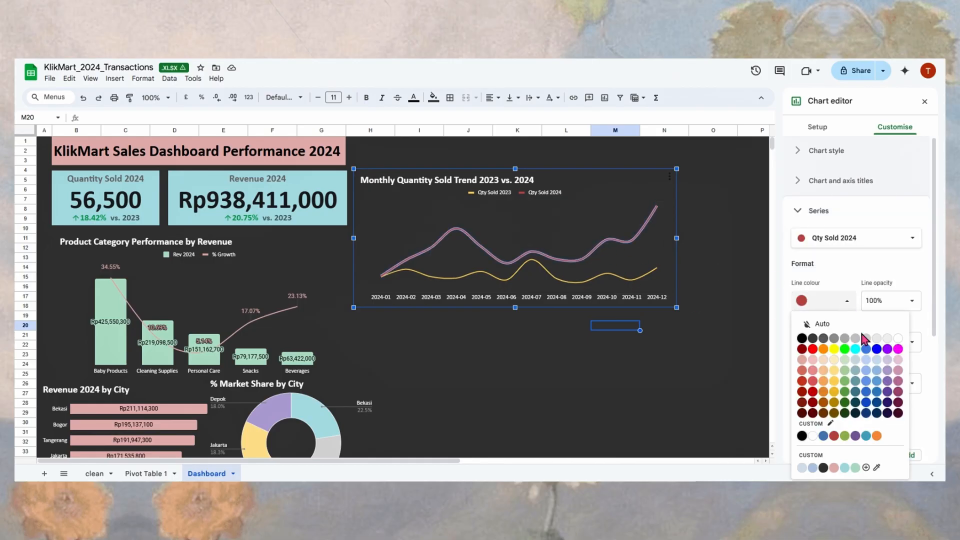
click(845, 468)
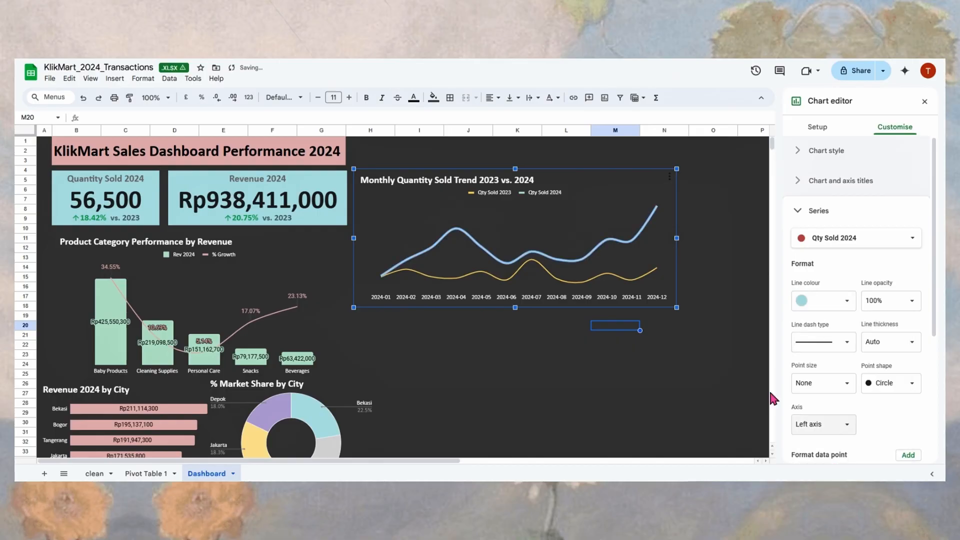
click(557, 352)
Step: Reduce the trend chart's width and height slightly, ending its right edge within column N
click(666, 295)
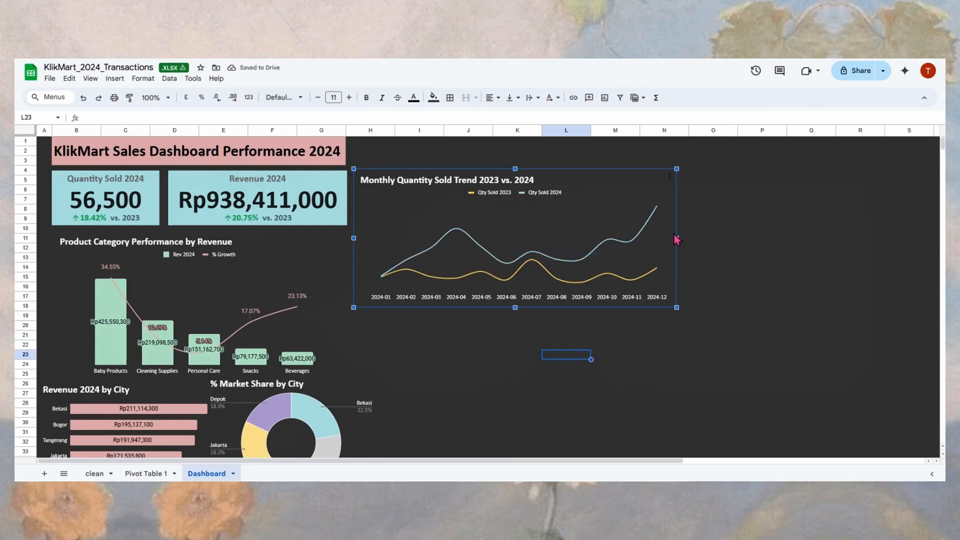
drag(676, 237, 668, 237)
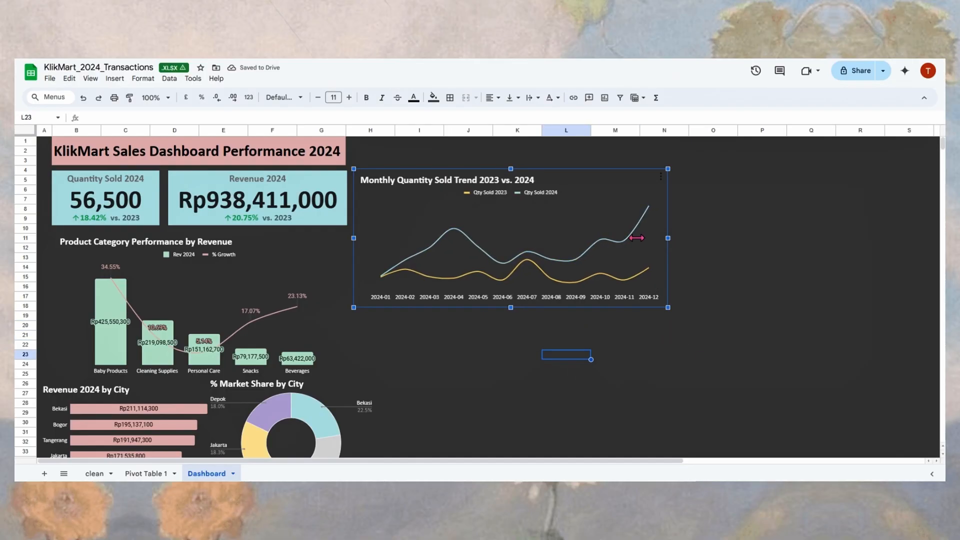
drag(510, 309, 511, 305)
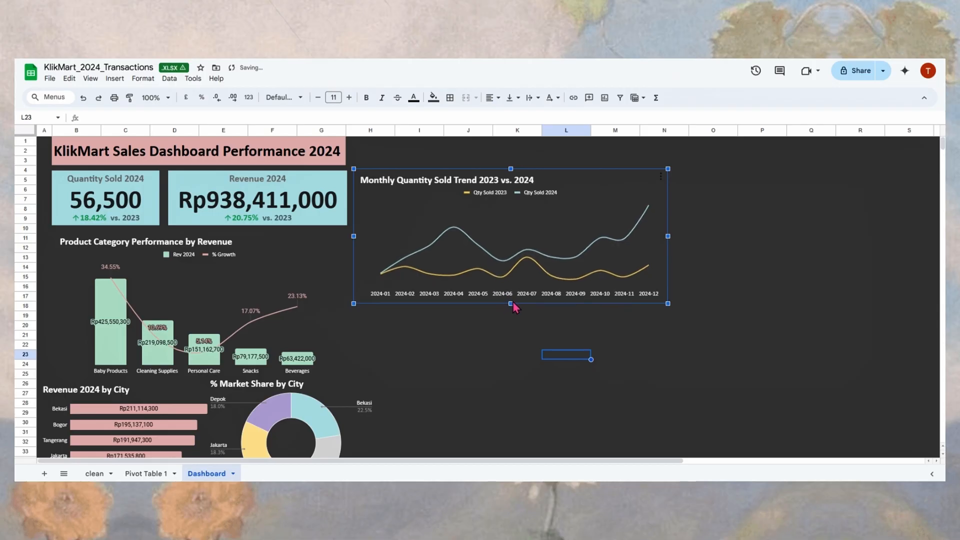
click(500, 327)
click(634, 256)
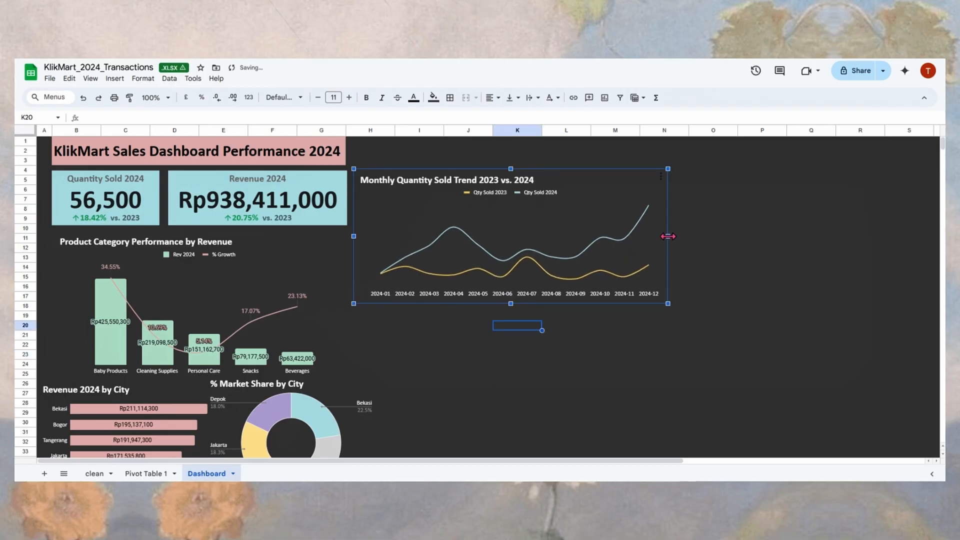
drag(667, 237, 657, 236)
click(704, 239)
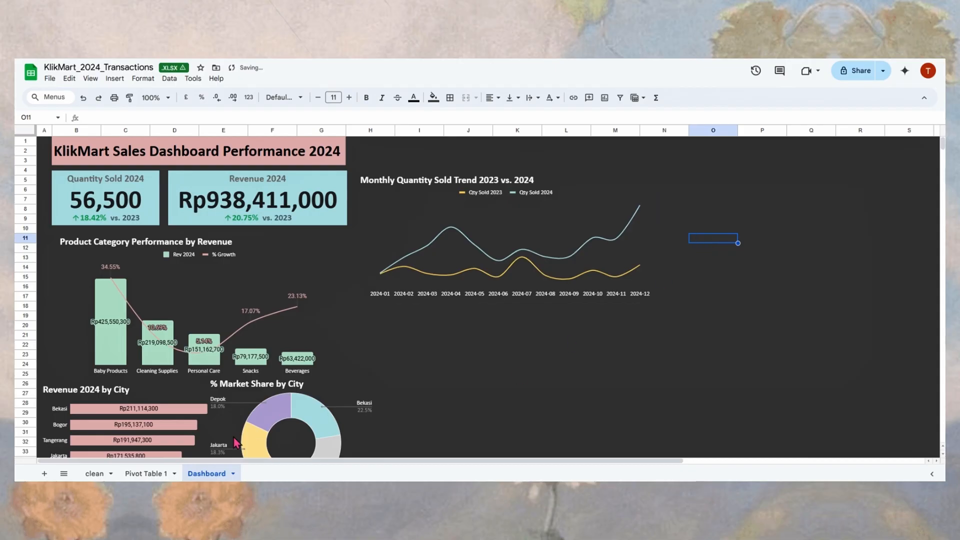
Step: Copy the monthly quantity pivot table A1:D14 from the Pivot Table 1 sheet and return to the Dashboard sheet
click(146, 474)
click(63, 145)
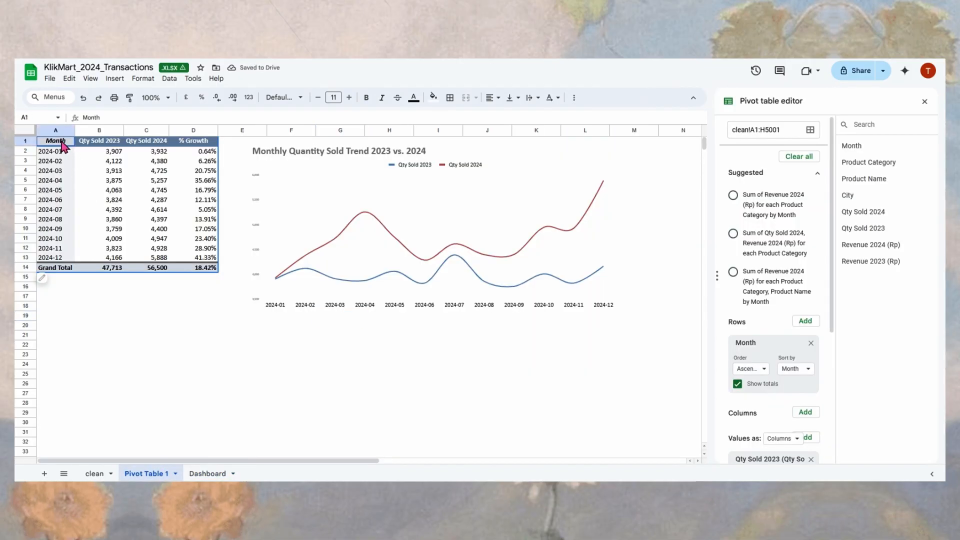
drag(62, 145, 214, 270)
key(ctrl+c)
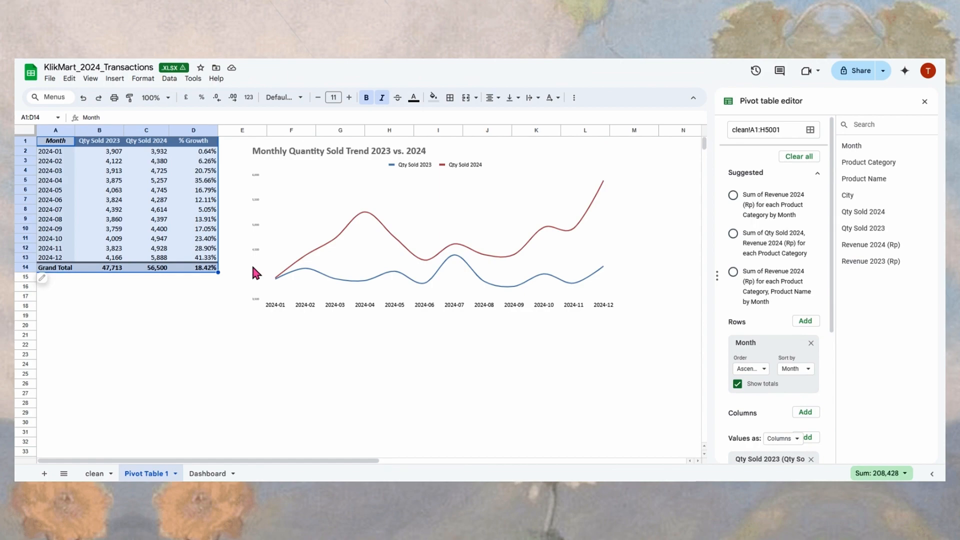
click(213, 475)
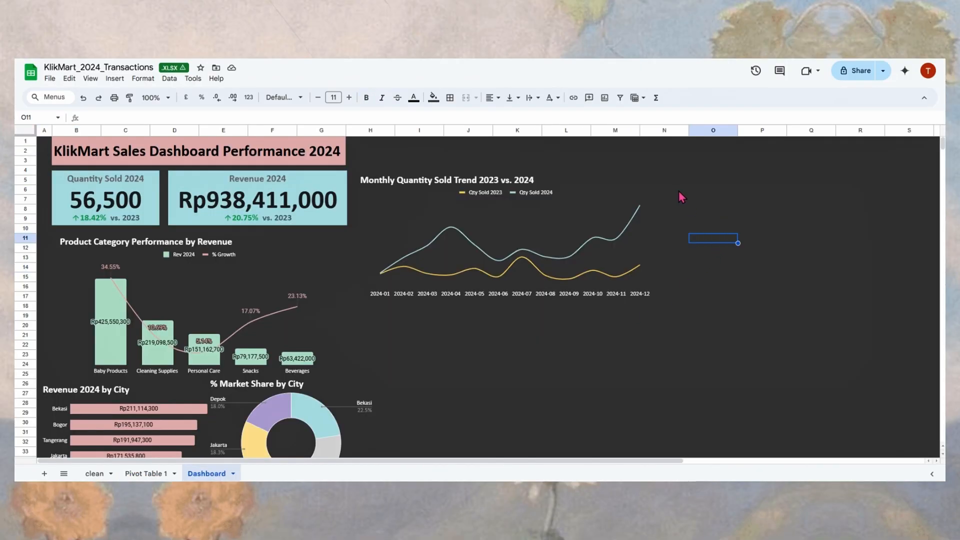
Step: Try pasting the copied pivot table at cell O5 of the Dashboard and undo the paste
click(701, 181)
click(689, 170)
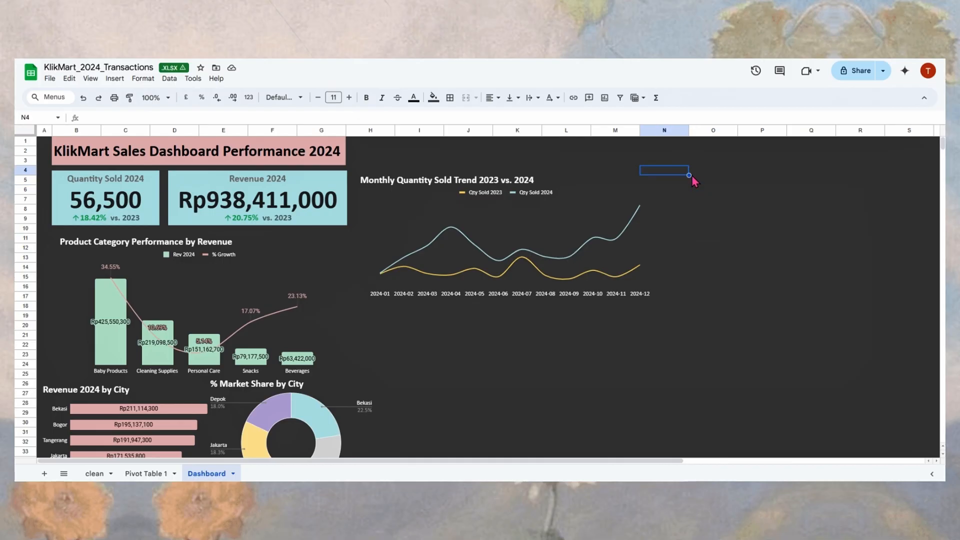
click(689, 181)
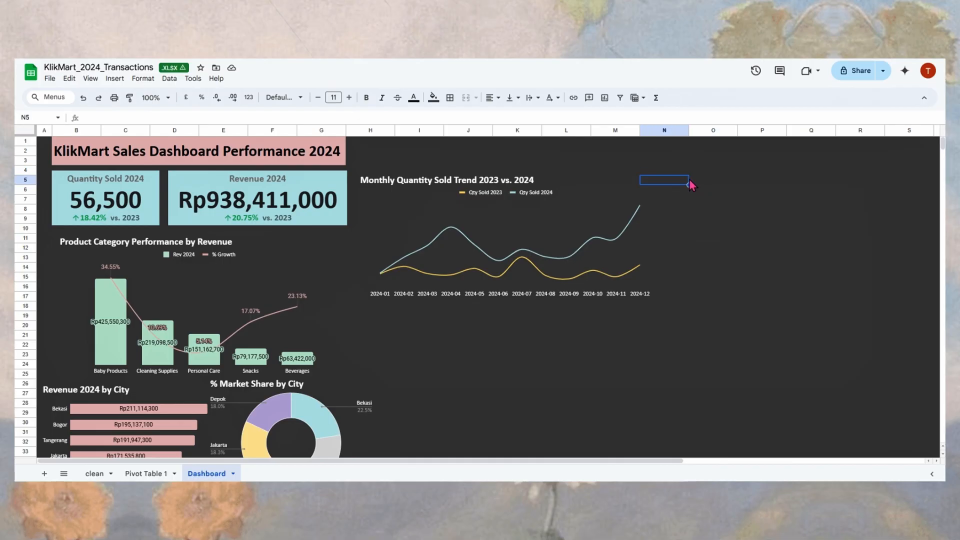
click(699, 179)
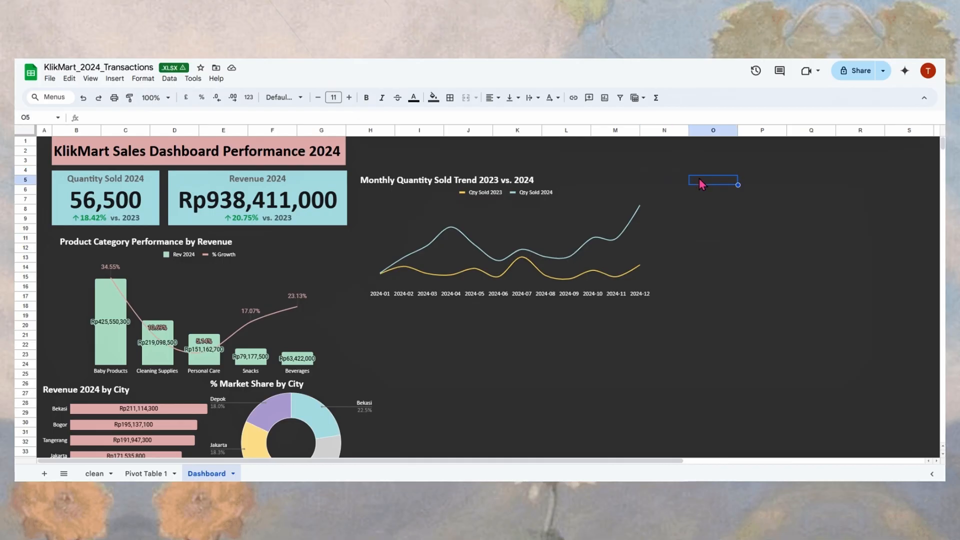
key(ctrl+v)
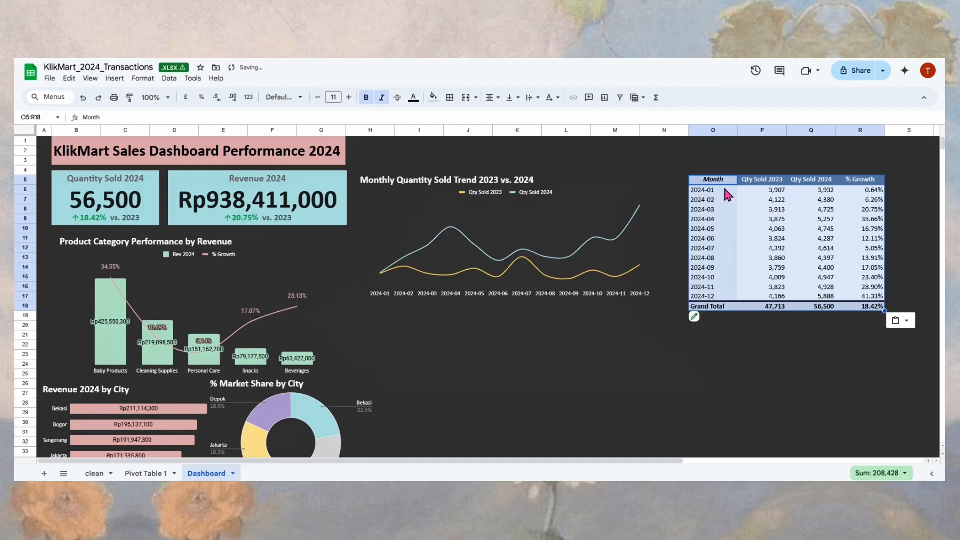
key(ctrl+z)
Step: Paste the copied pivot table at cell N5 of the Dashboard and narrow columns N to Q to fit their contents
click(675, 181)
key(ctrl+v)
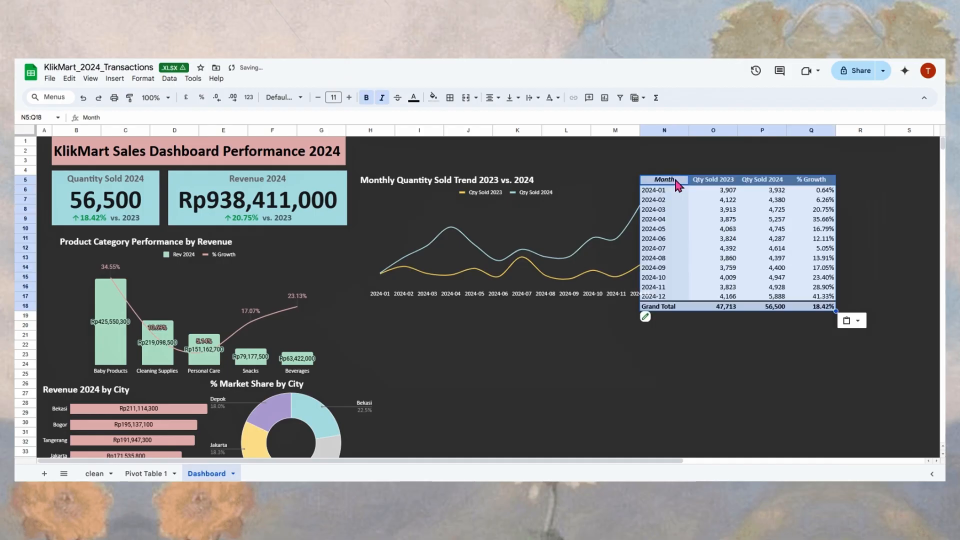
click(775, 187)
click(842, 131)
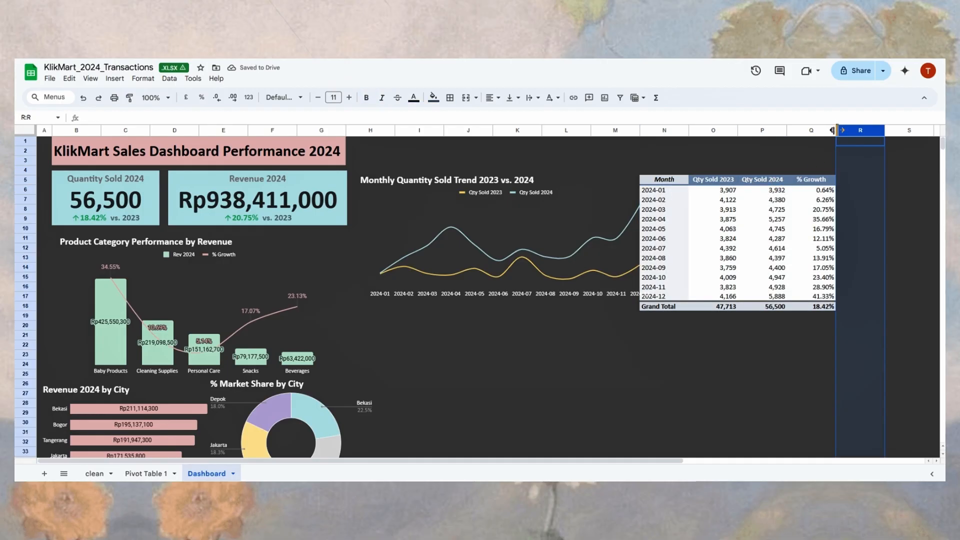
drag(836, 131, 678, 131)
Step: Narrow the monthly trend chart so its right edge ends within column M, clear of the pasted table
click(648, 228)
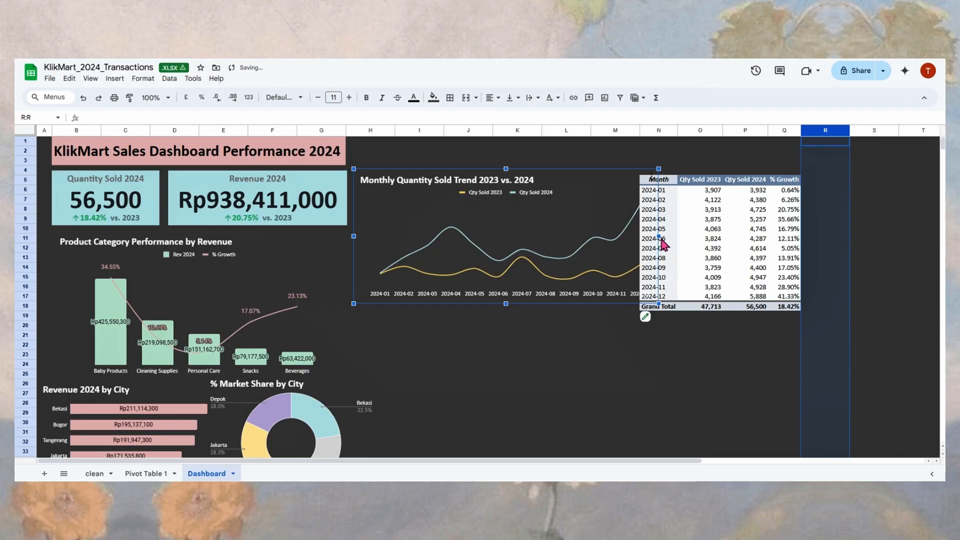
drag(659, 236, 635, 235)
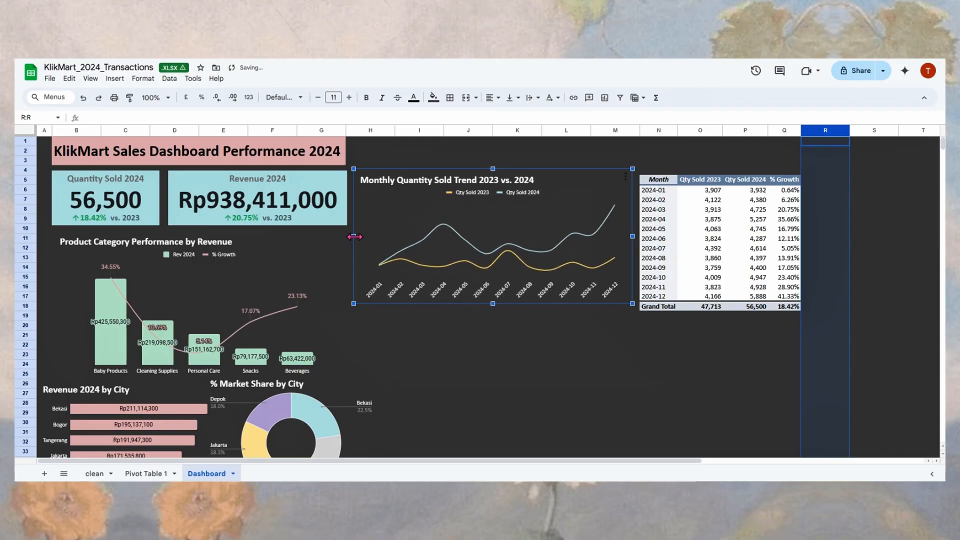
drag(354, 236, 355, 236)
scroll(451, 344, down, 3)
click(452, 326)
scroll(480, 328, up, 3)
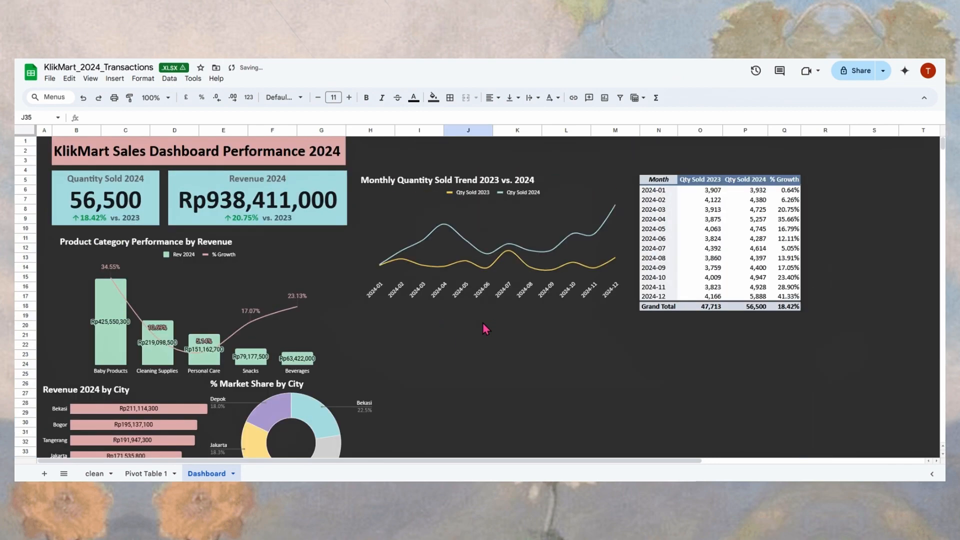
click(514, 366)
click(710, 287)
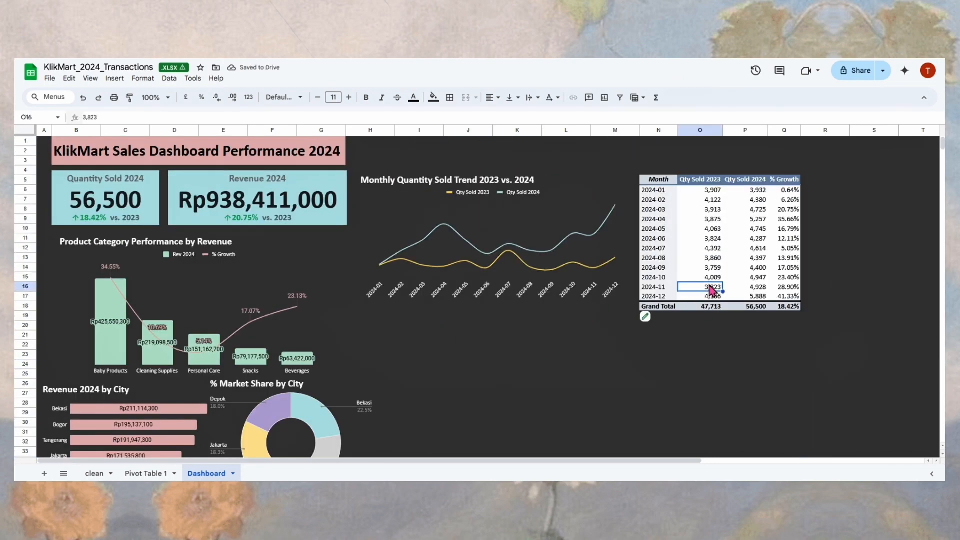
click(650, 131)
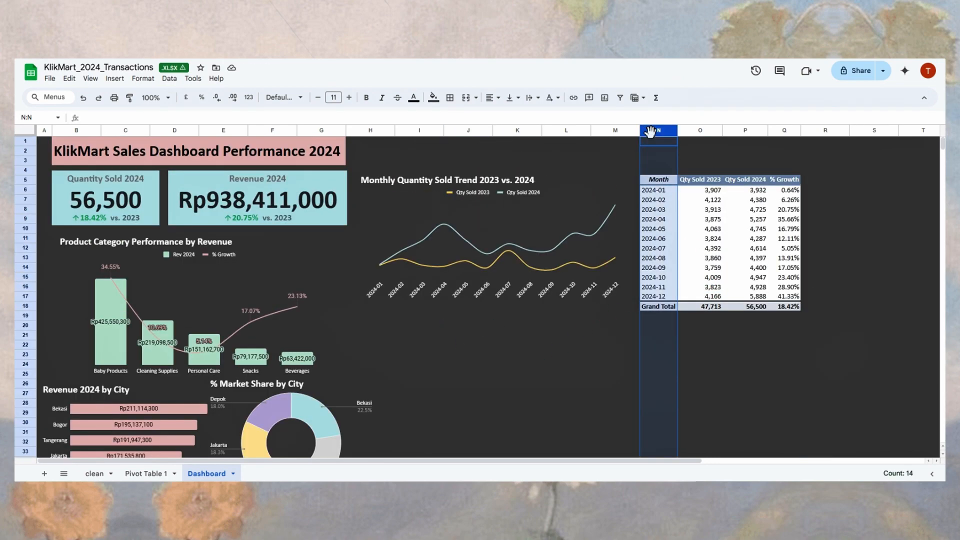
click(681, 199)
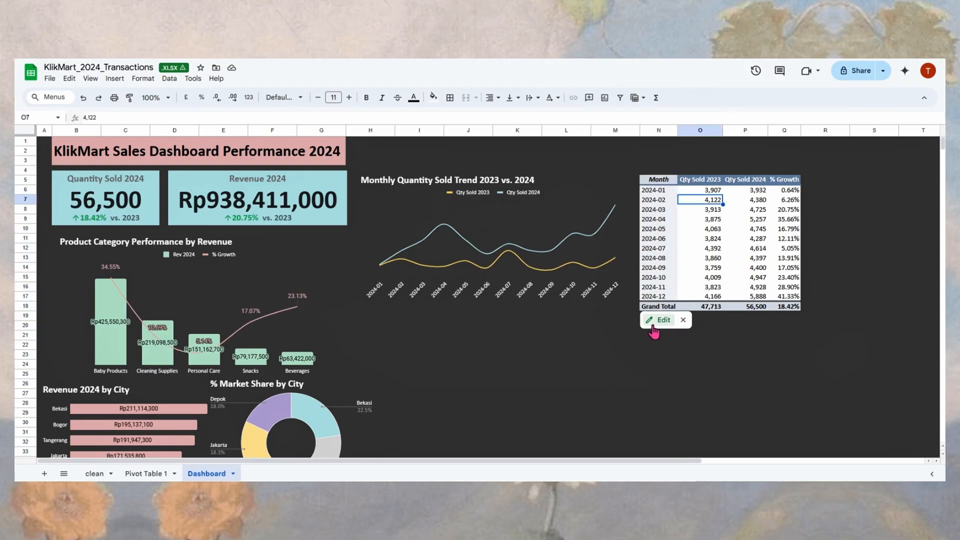
click(656, 323)
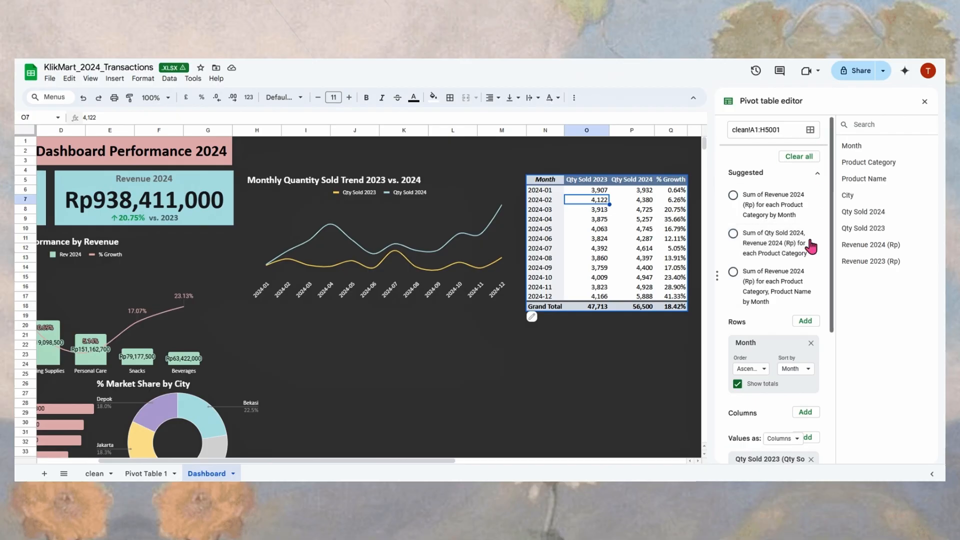
click(924, 102)
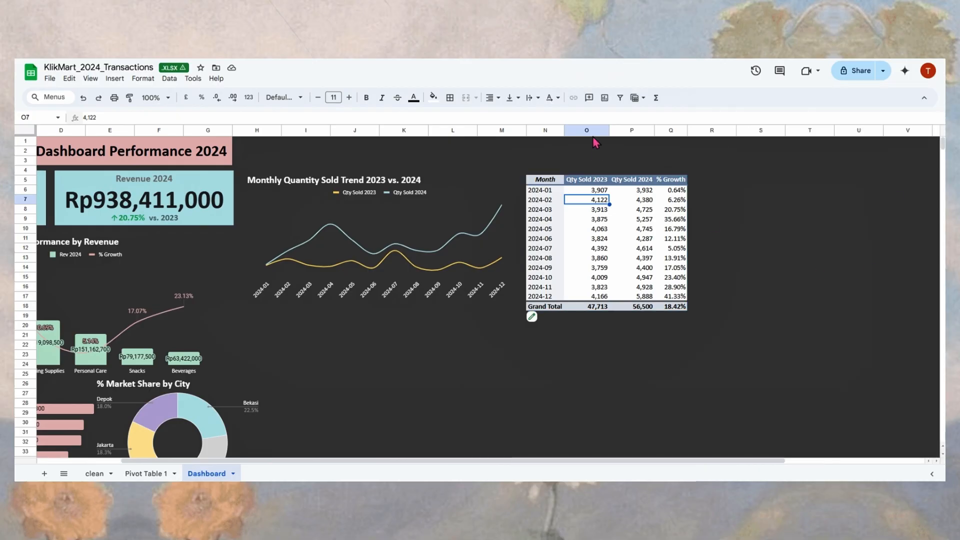
Step: Fill the pasted table N5:Q18 with the custom dark grey used for the dashboard background
click(543, 181)
drag(542, 186, 684, 310)
click(435, 97)
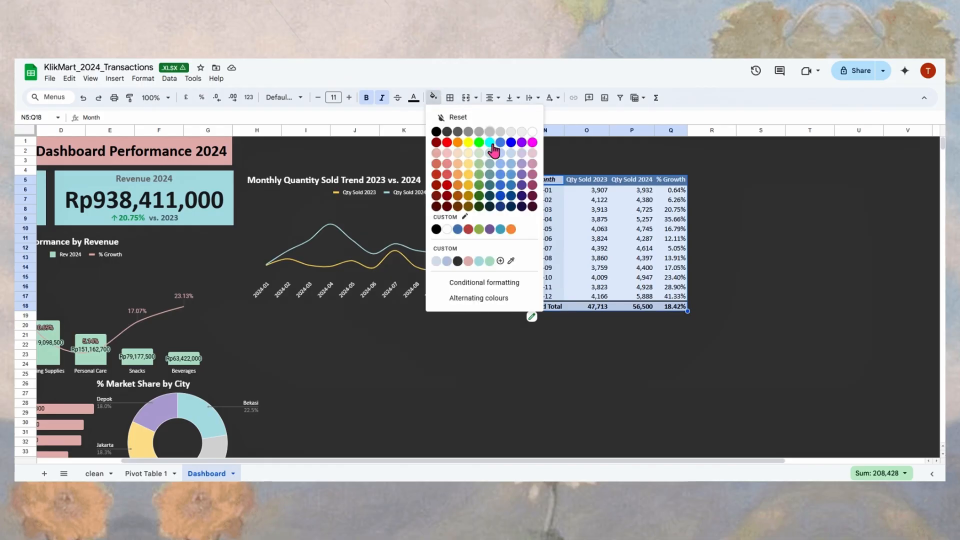
click(458, 261)
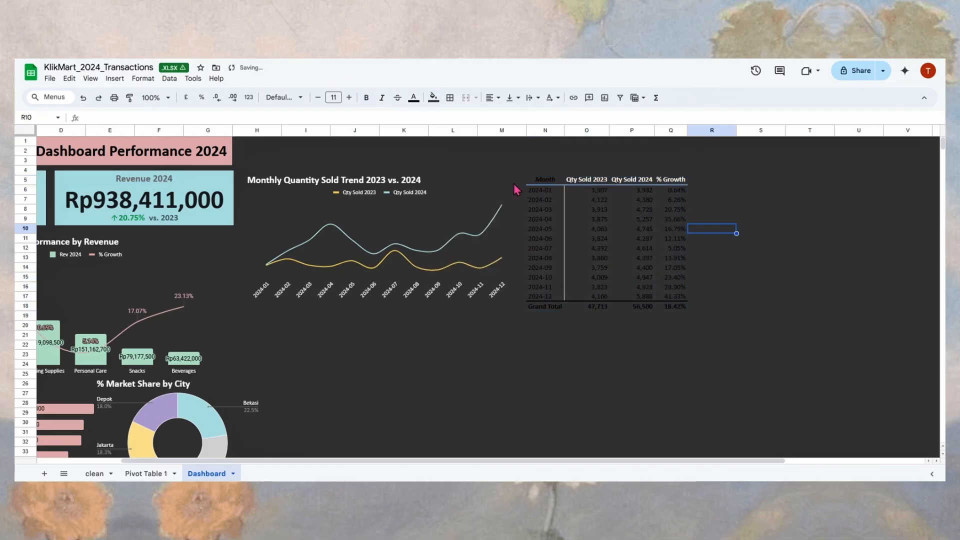
Step: Set the text colour of the Month column N5:N18 to white
drag(552, 185, 552, 310)
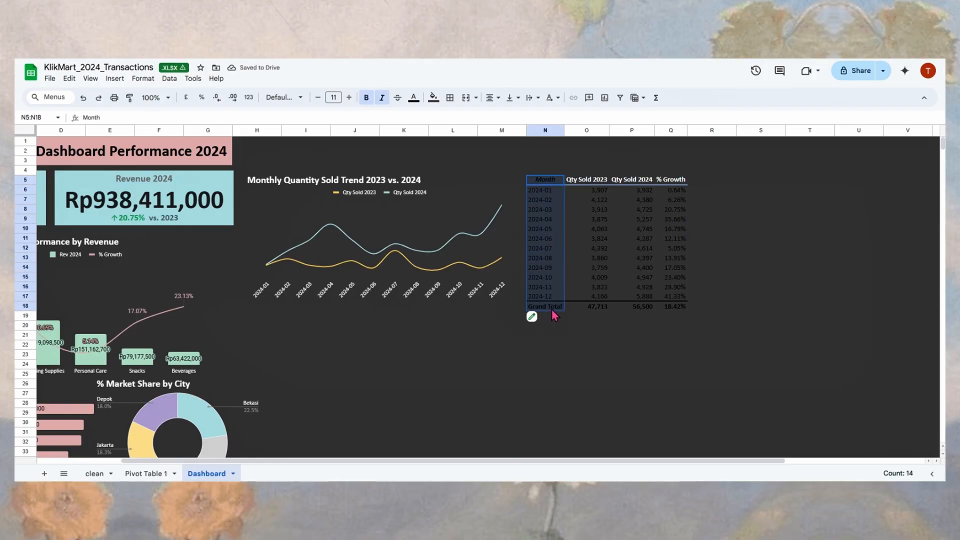
click(415, 100)
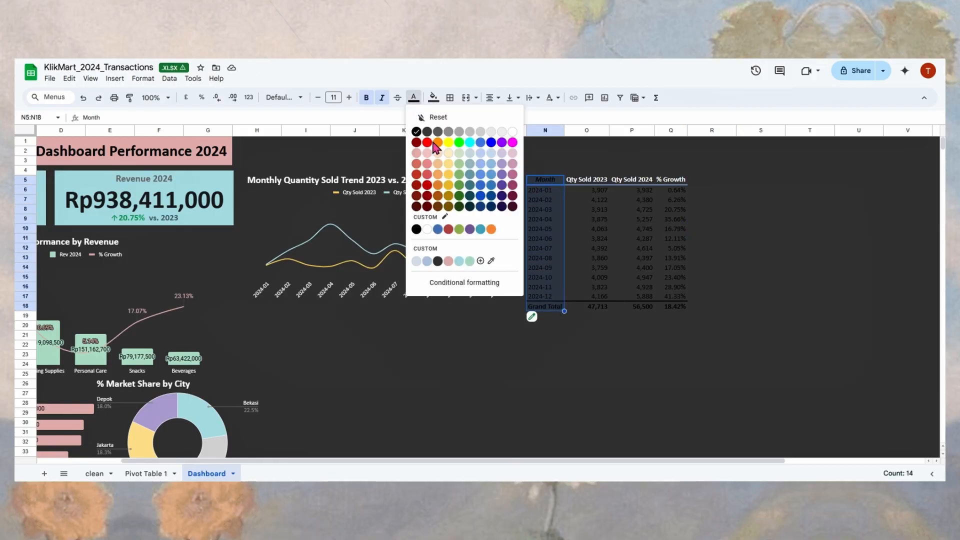
click(513, 133)
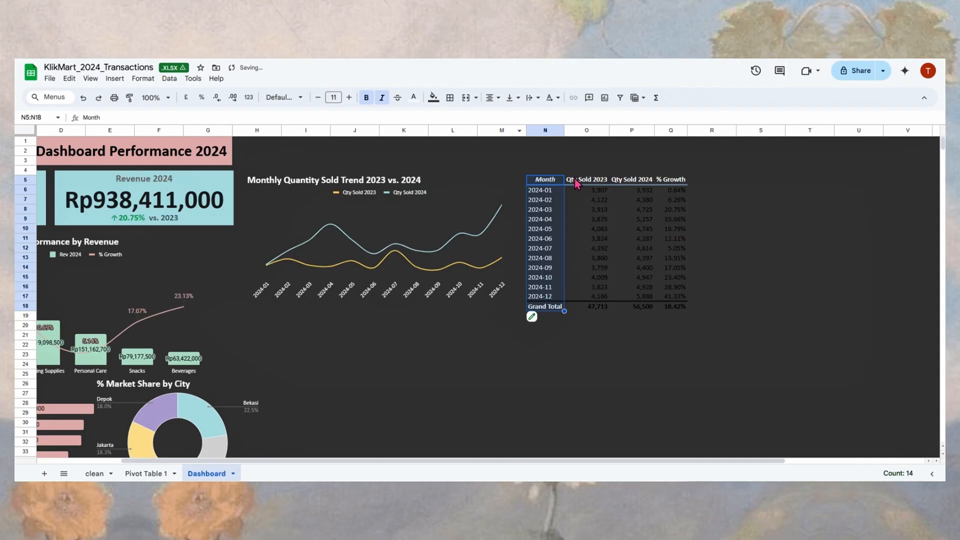
Step: Set the Qty Sold 2023 column's text in O5:O18 to yellow, undoing a trial yellow cell fill first
drag(576, 184, 596, 307)
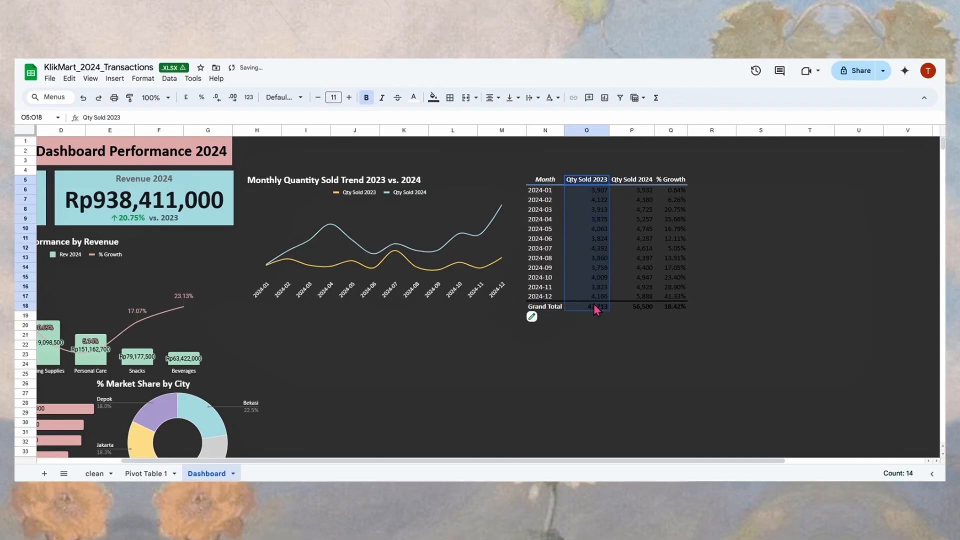
click(433, 97)
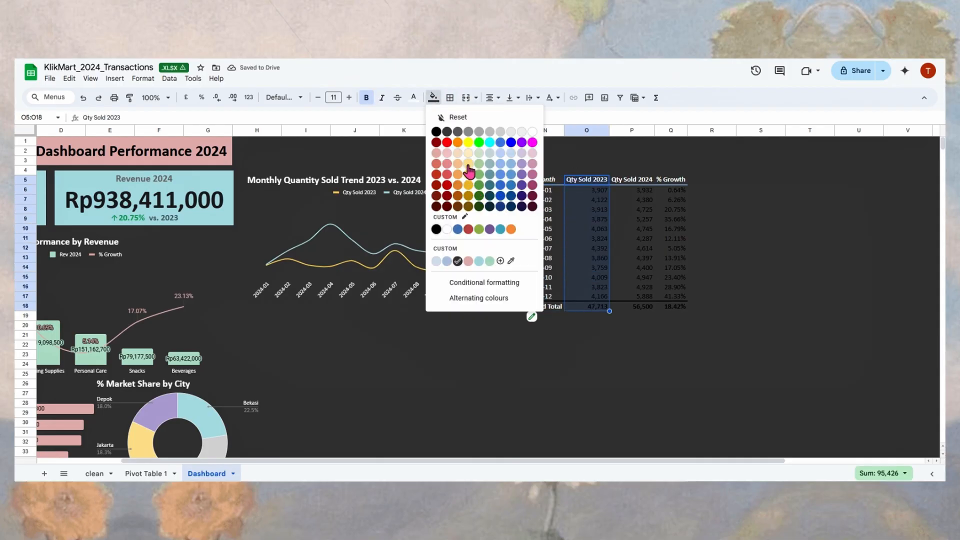
click(468, 166)
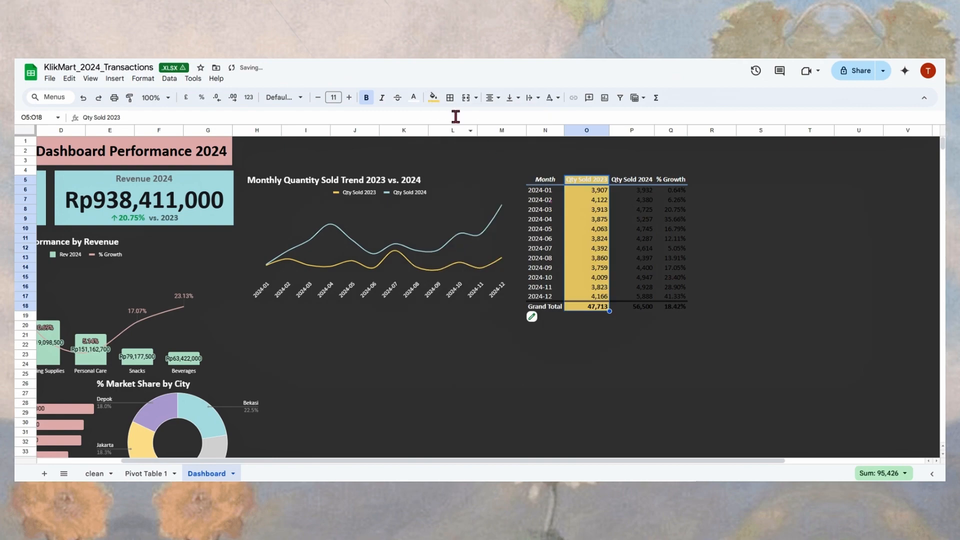
key(ctrl+z)
click(413, 98)
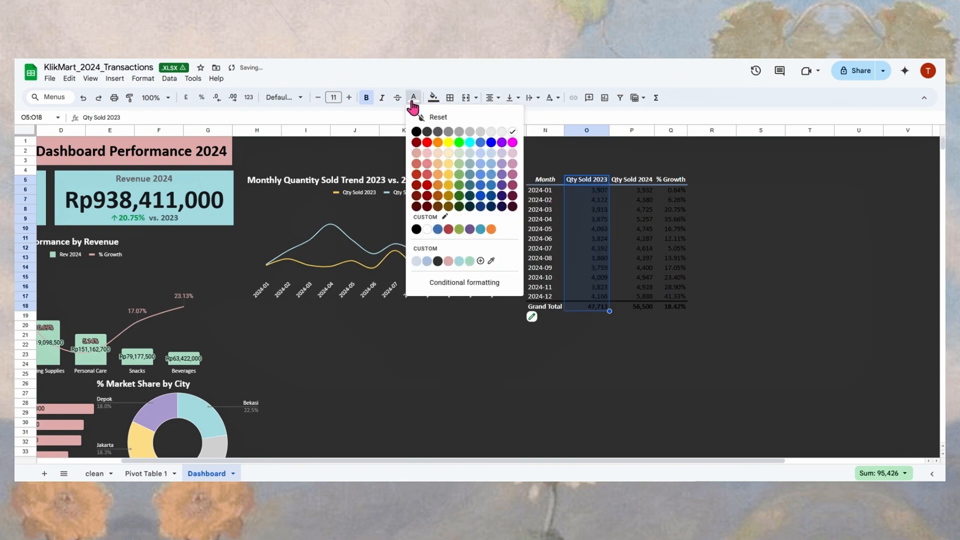
click(448, 174)
Step: Set the Qty Sold 2024 column's text in P5:P18 to the custom light blue
click(633, 182)
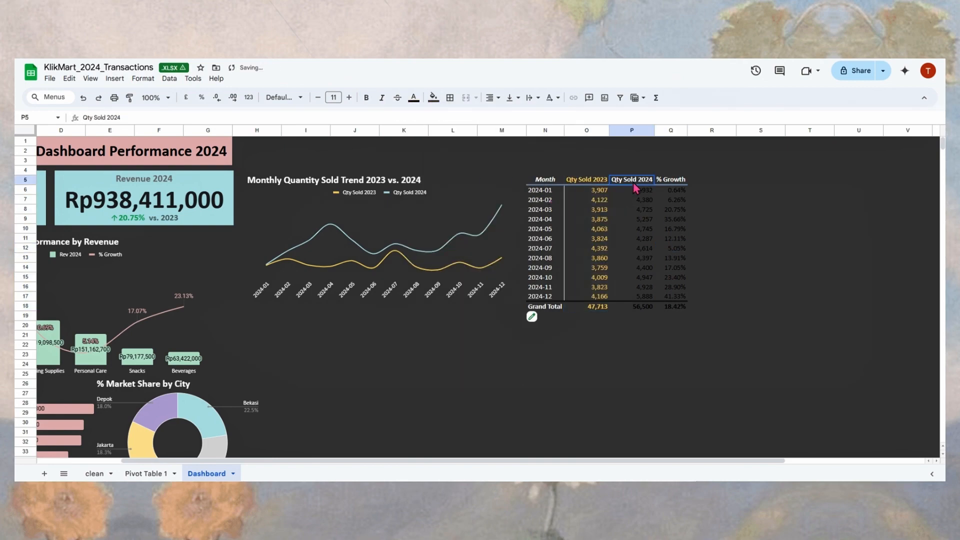
drag(633, 183, 629, 308)
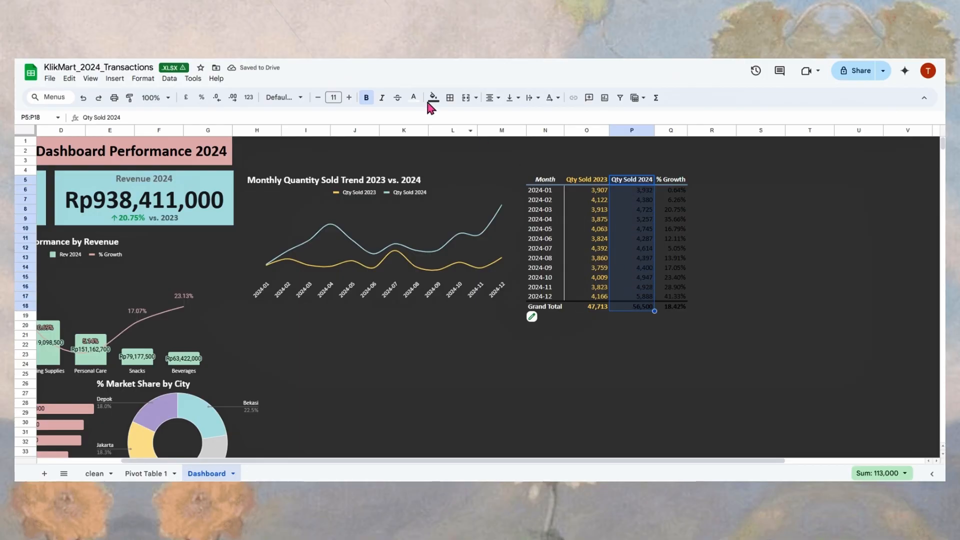
click(413, 98)
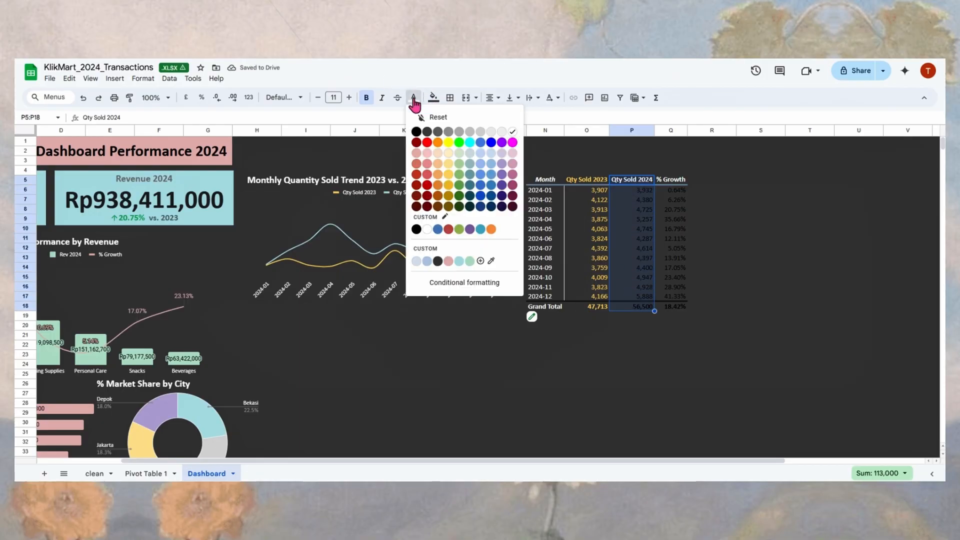
click(459, 262)
Step: Apply the default white-to-green colour scale as conditional formatting to the monthly % Growth values in Q6:Q17
drag(672, 188, 681, 311)
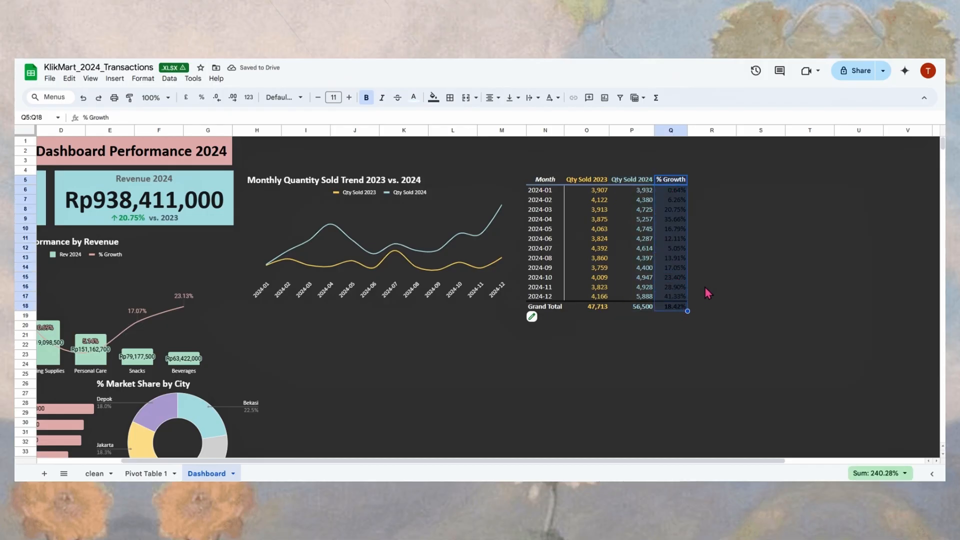
click(733, 278)
drag(673, 181, 675, 309)
drag(669, 193, 670, 300)
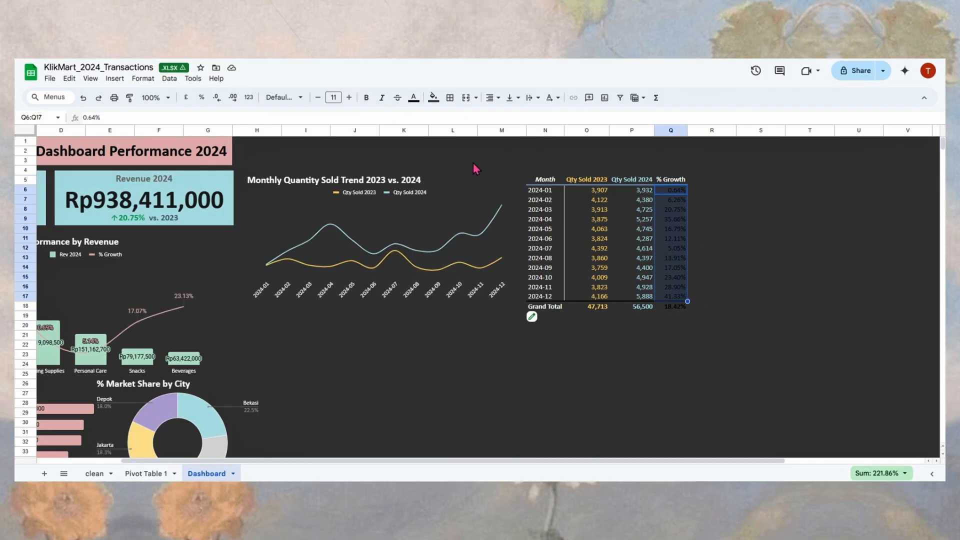
click(433, 98)
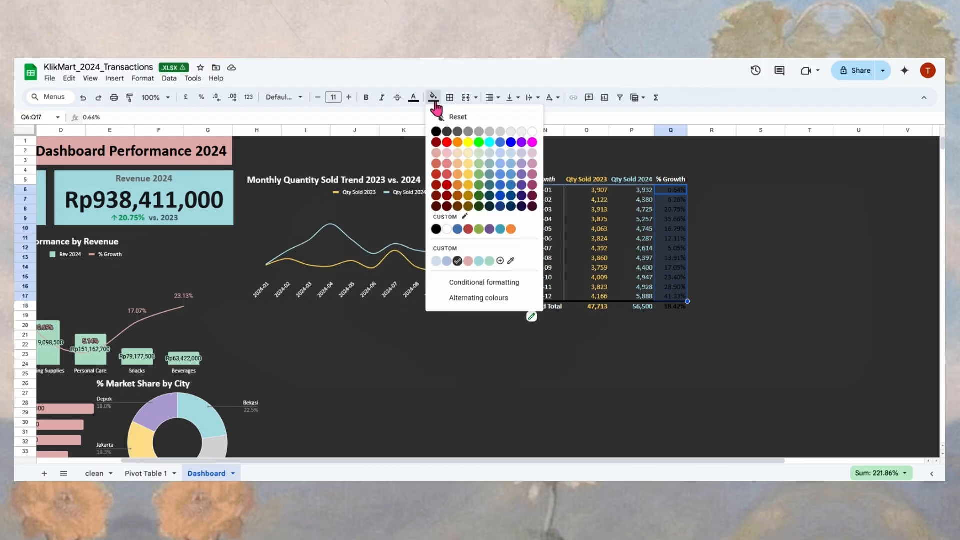
click(475, 285)
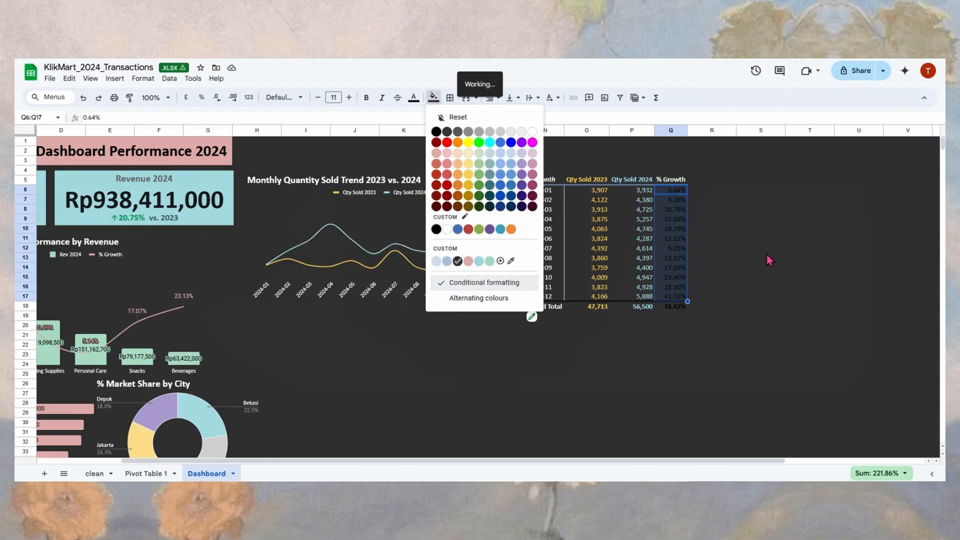
click(906, 128)
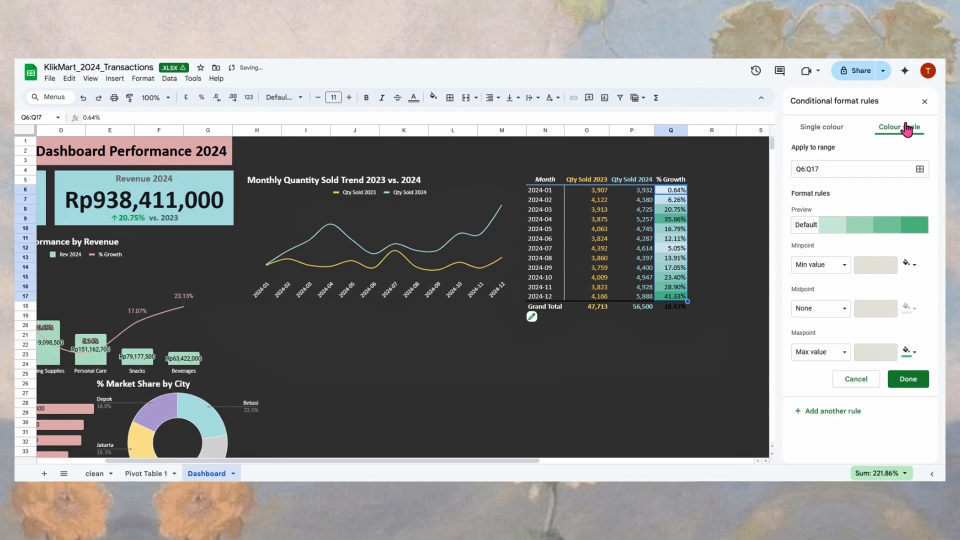
click(805, 226)
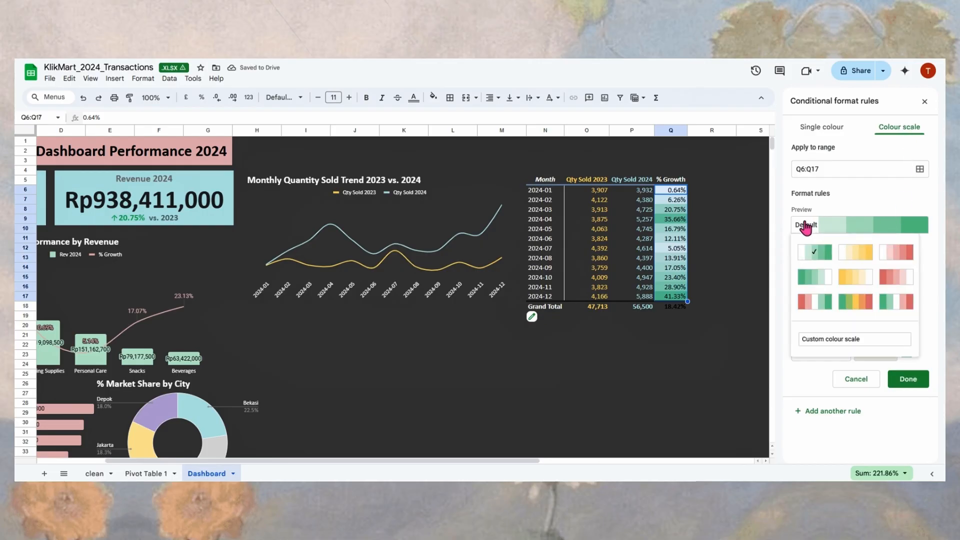
click(812, 256)
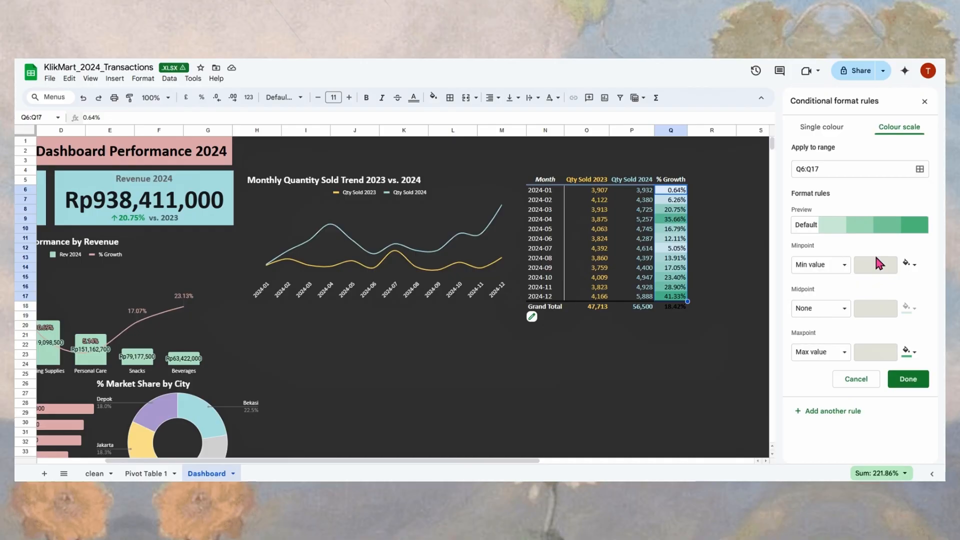
click(908, 378)
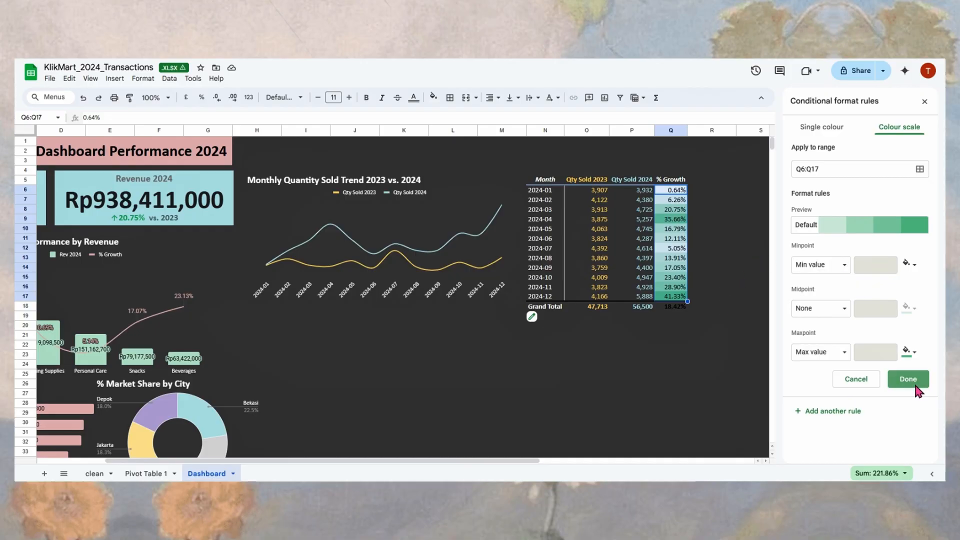
click(686, 330)
click(924, 101)
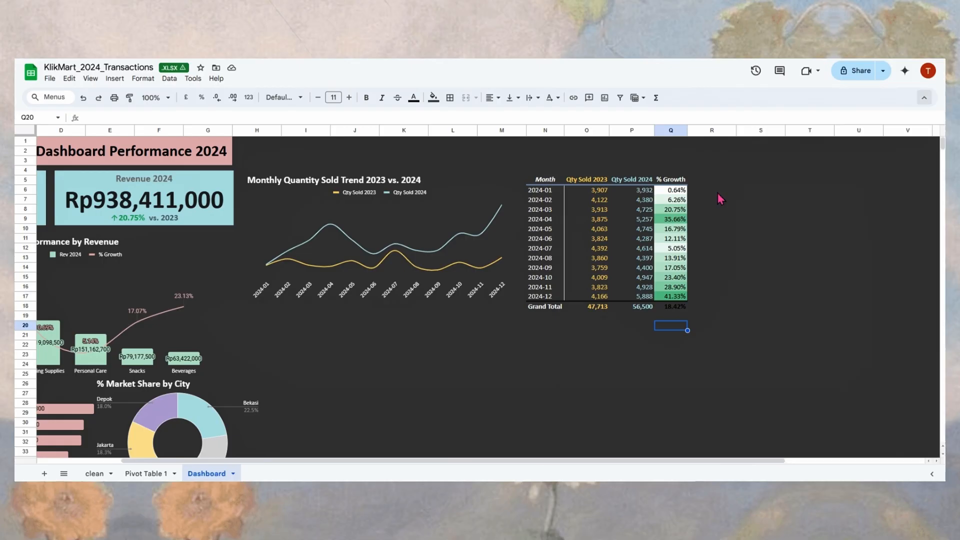
Step: Examine the monthly quantities sold and % Growth values in the table beside the quantity trend chart
click(676, 298)
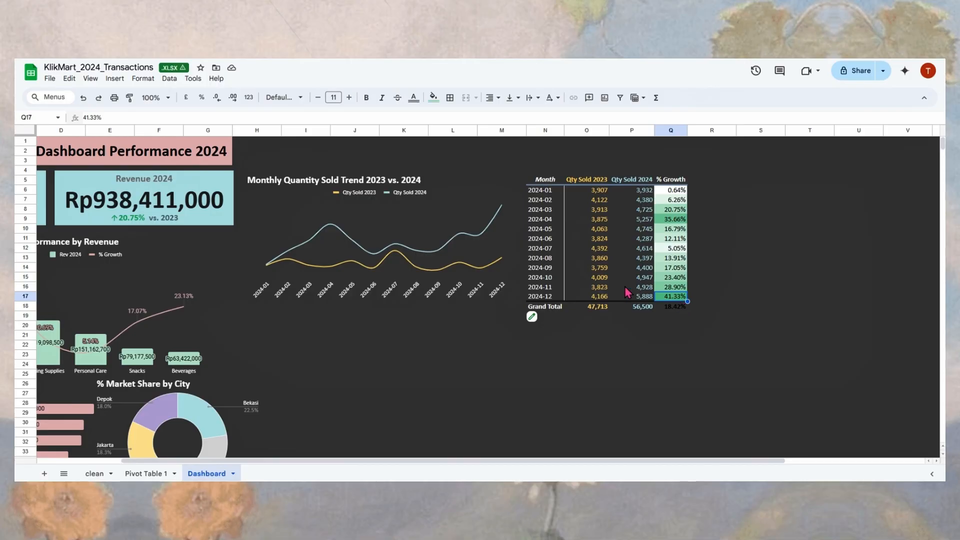
click(604, 288)
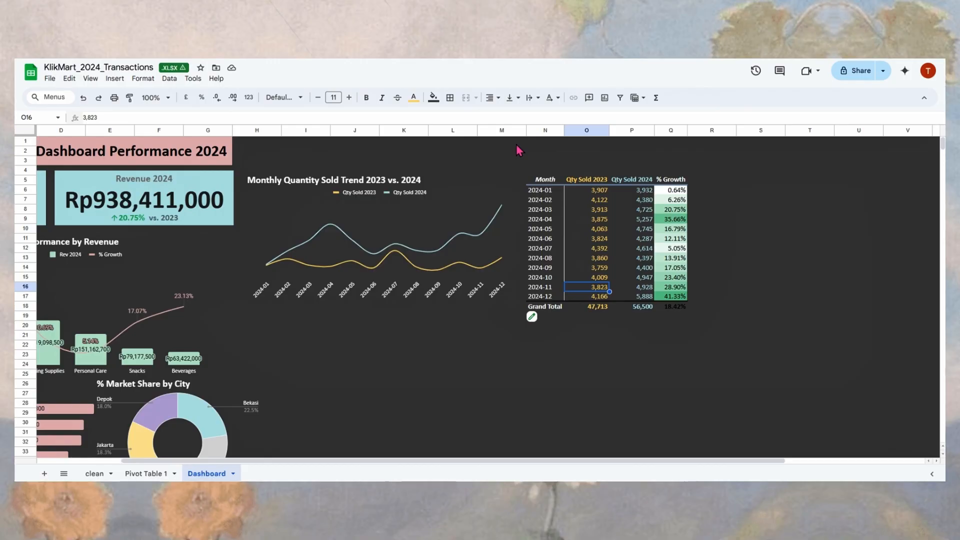
click(666, 218)
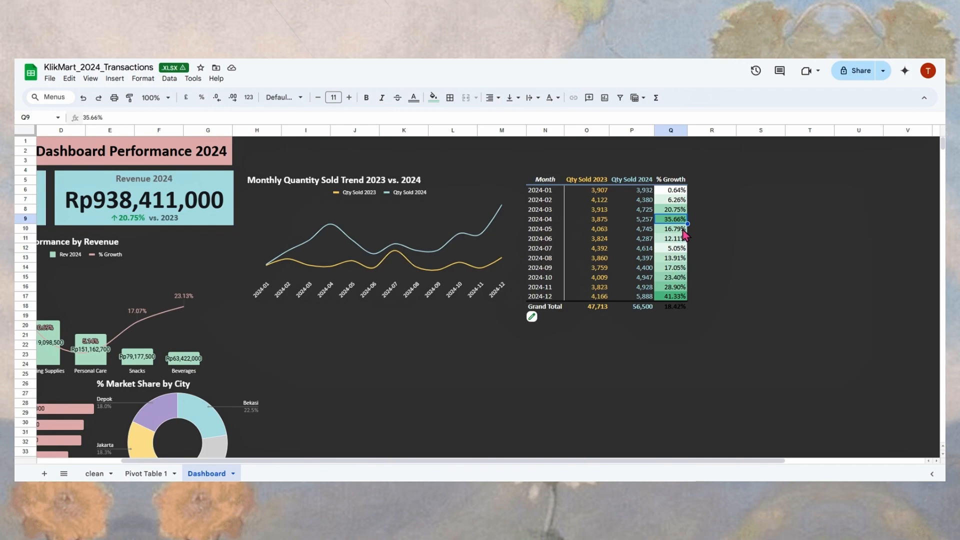
click(720, 267)
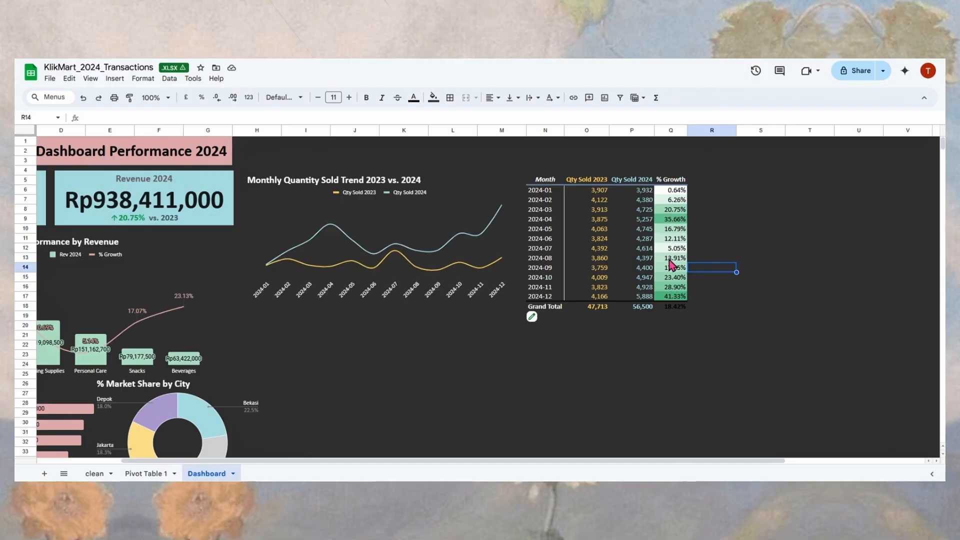
click(622, 278)
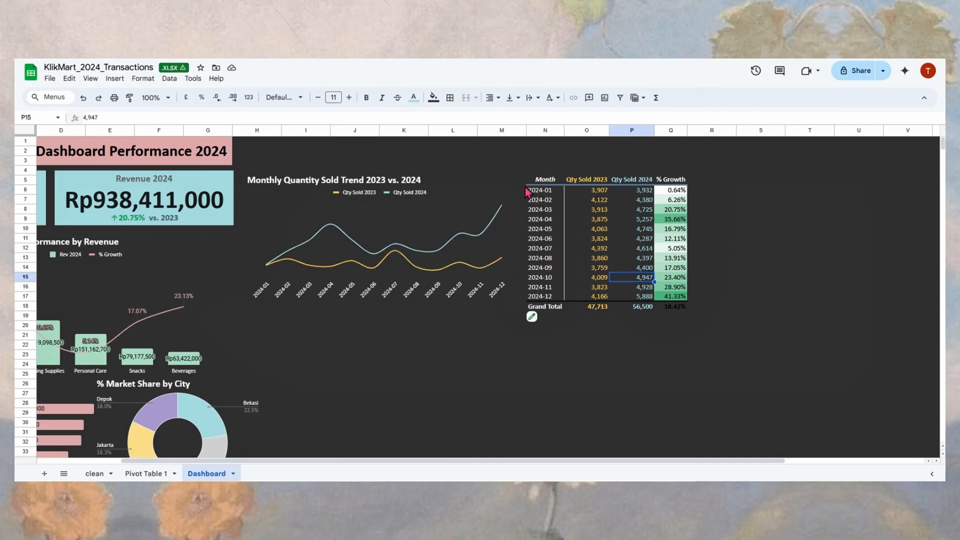
click(508, 131)
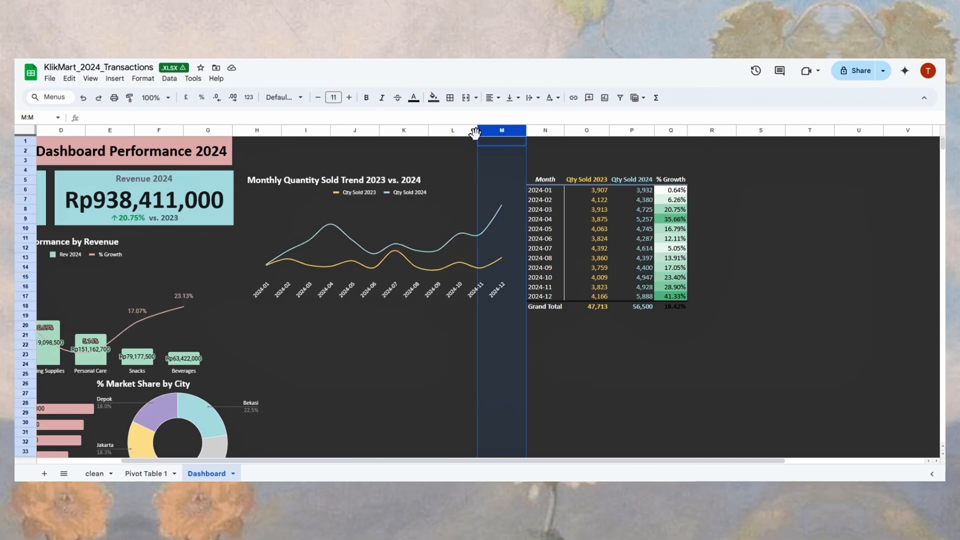
click(532, 228)
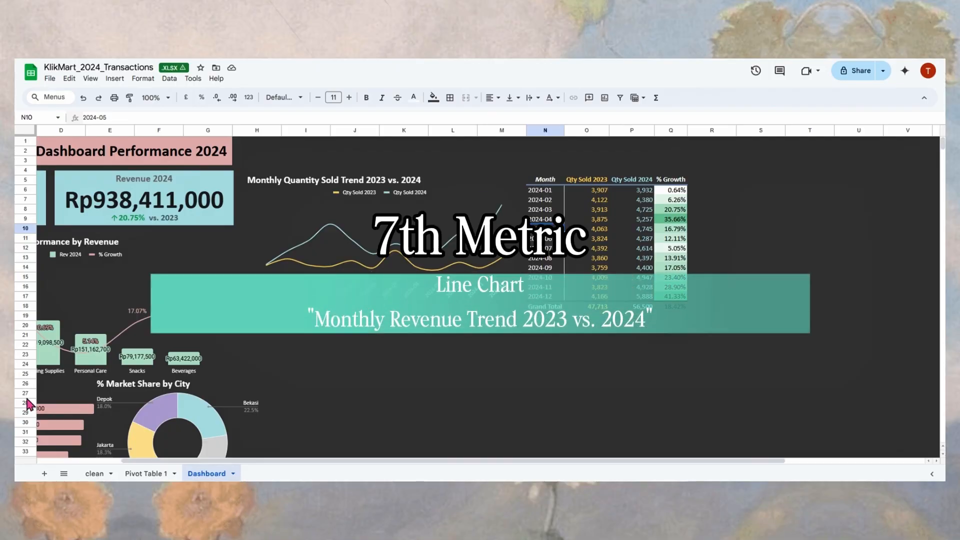
Step: Widen the Monthly Quantity Sold Trend 2023 vs. 2024 chart slightly toward the monthly quantity table
click(396, 175)
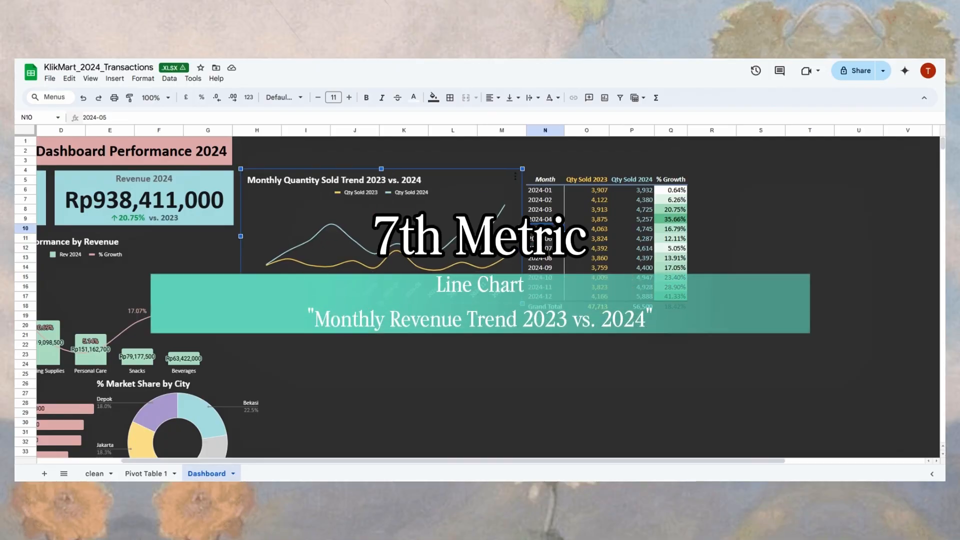
click(751, 248)
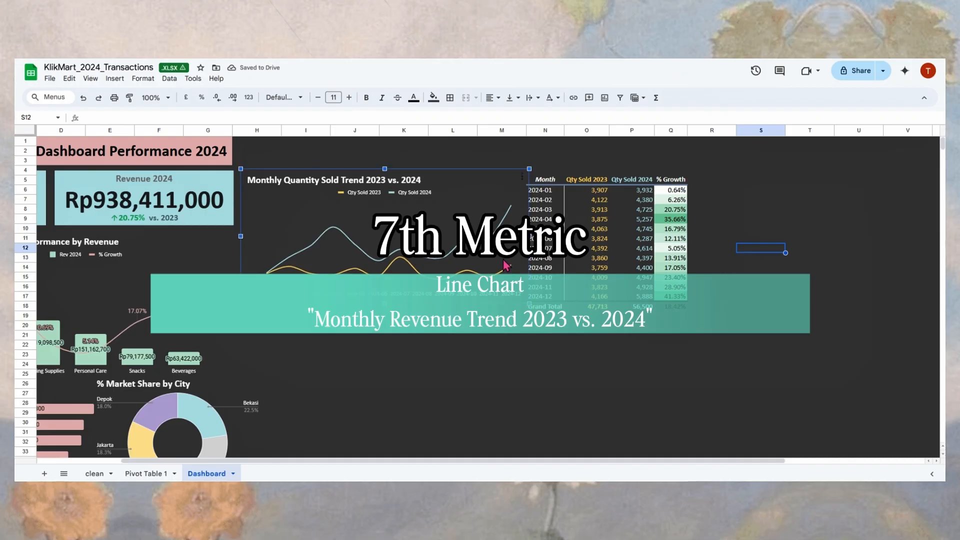
key(Down)
key(Down)
scroll(725, 280, down, 5)
scroll(725, 286, up, 5)
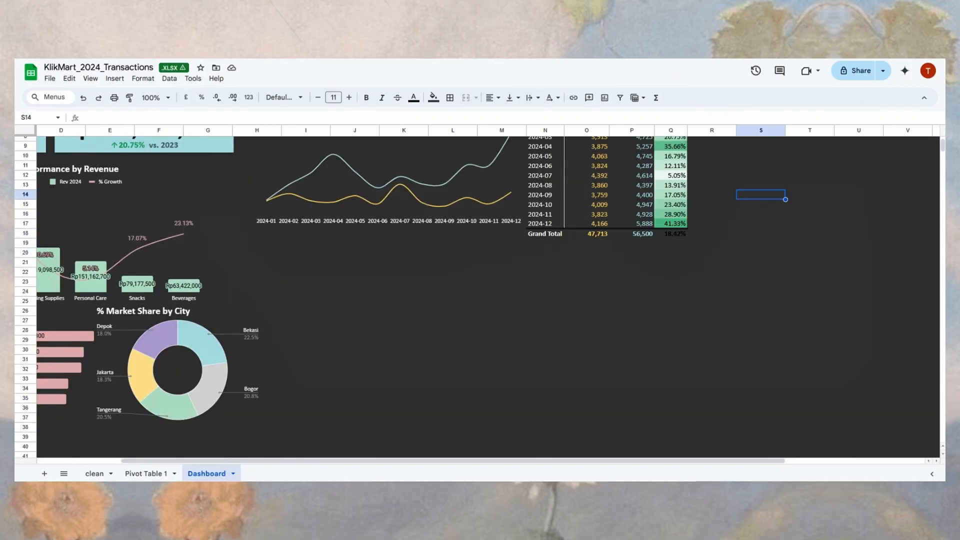
drag(270, 465, 140, 453)
click(601, 370)
click(379, 364)
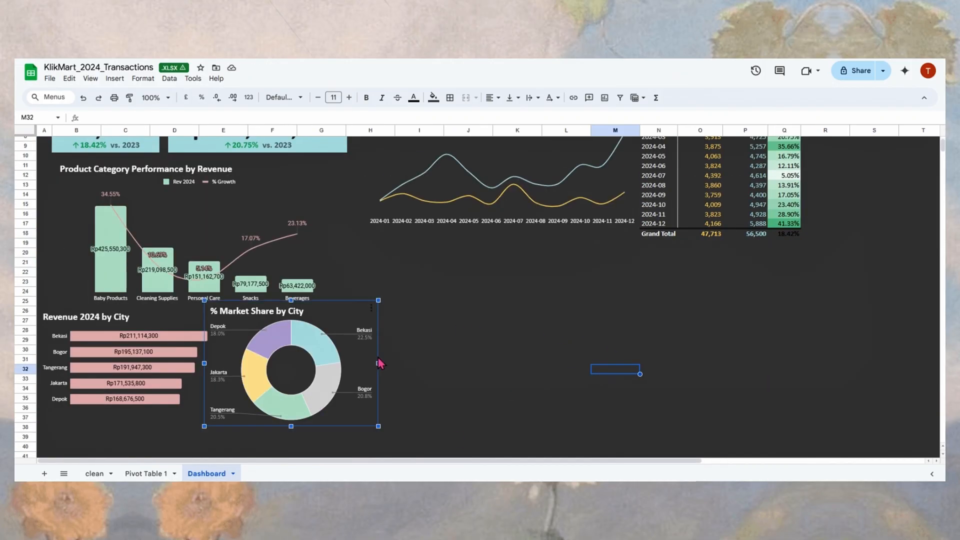
Step: Delete the Monthly Quantity Sold Trend line chart from the Pivot Table 1 sheet
click(145, 473)
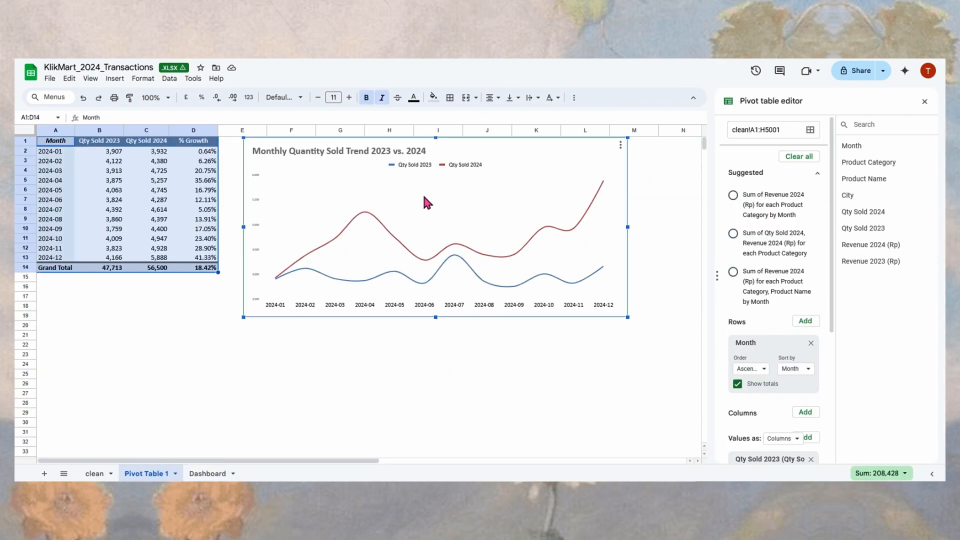
key(Delete)
click(295, 228)
Step: Remove the Qty Sold 2023, Qty Sold 2024 and % Growth values from the monthly pivot table
click(76, 161)
drag(53, 141, 189, 259)
click(149, 209)
scroll(767, 376, down, 3)
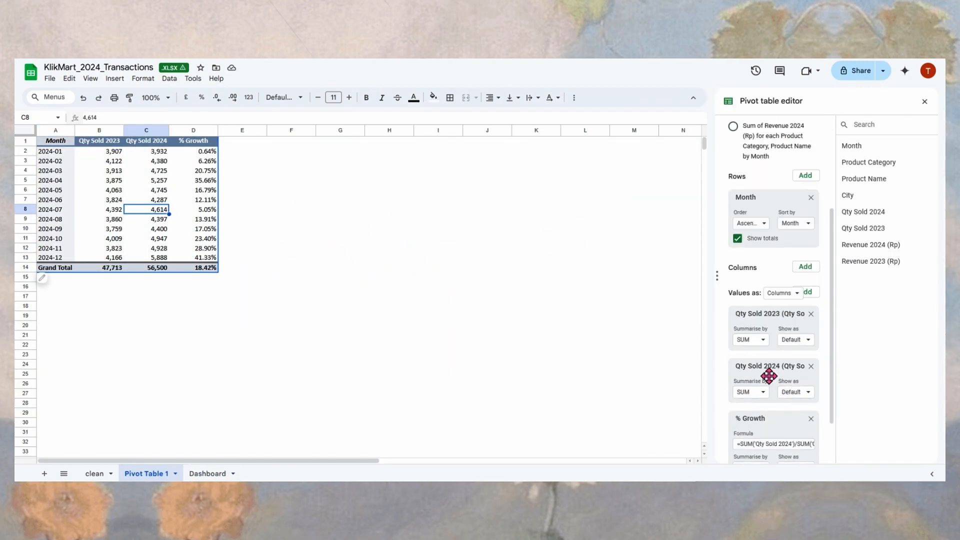
drag(789, 320, 811, 317)
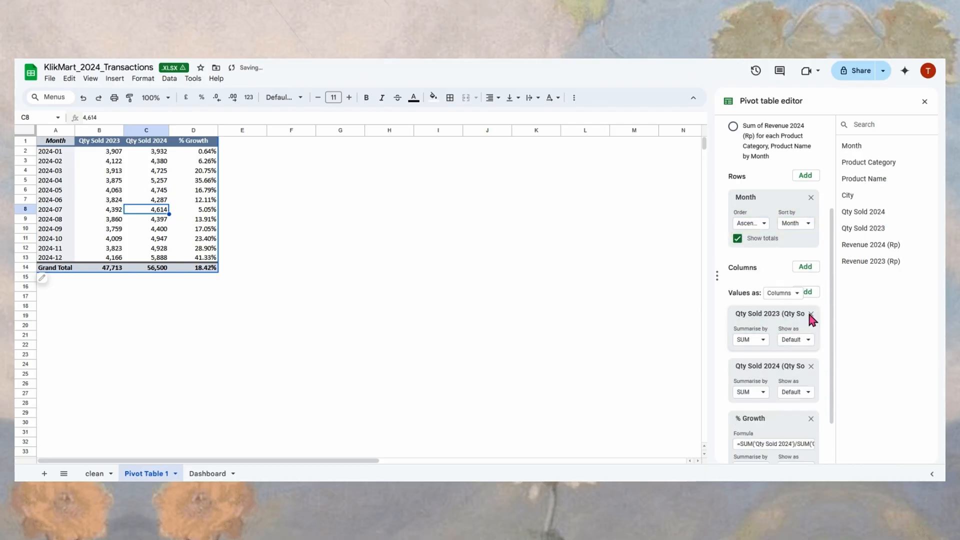
click(811, 314)
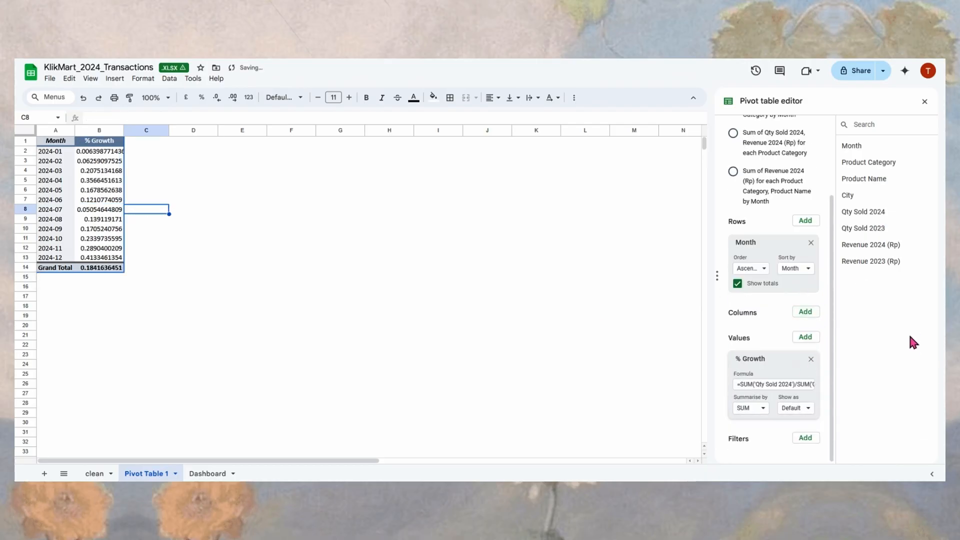
click(811, 359)
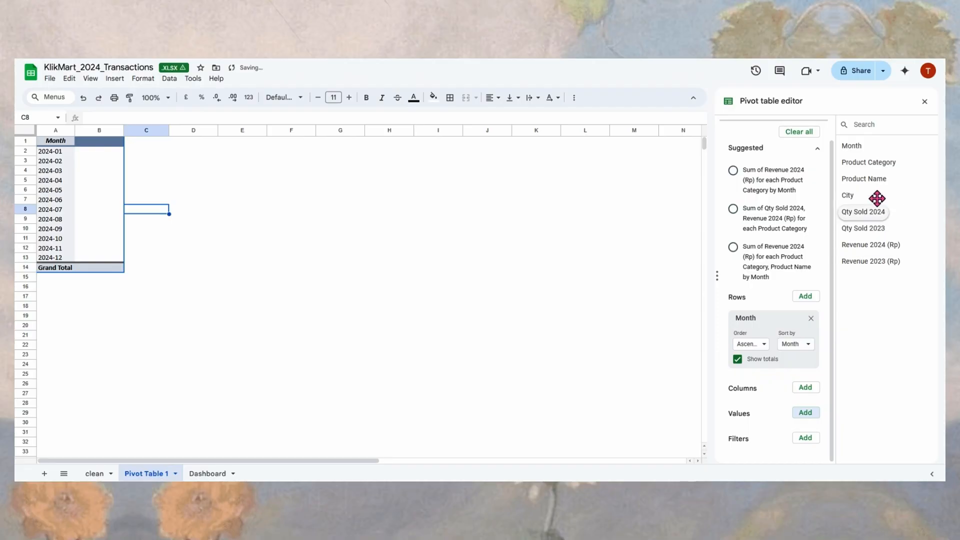
drag(873, 245, 785, 381)
scroll(800, 350, down, 2)
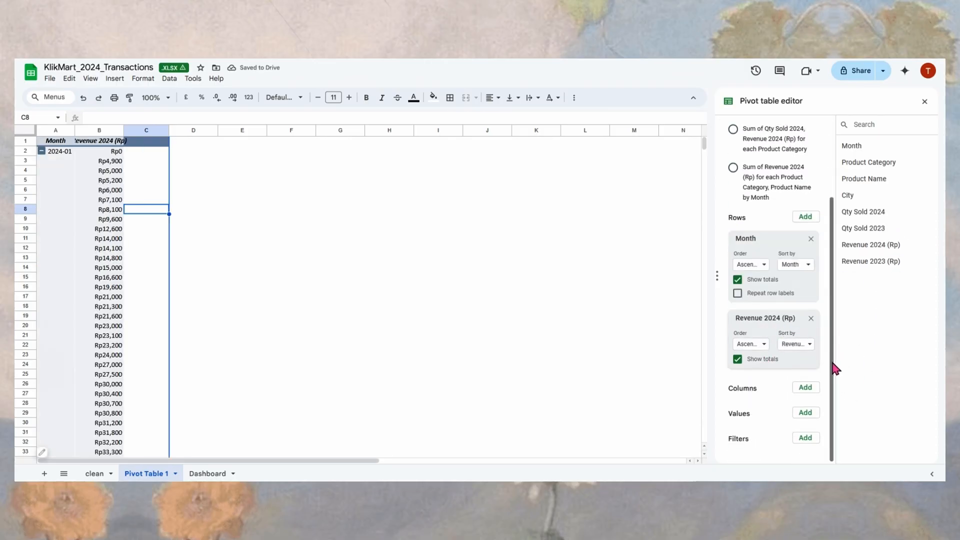
click(811, 319)
Step: Add Revenue 2024 (Rp) and Revenue 2023 (Rp) as summed values in the monthly pivot table
drag(887, 246, 778, 442)
drag(865, 263, 802, 388)
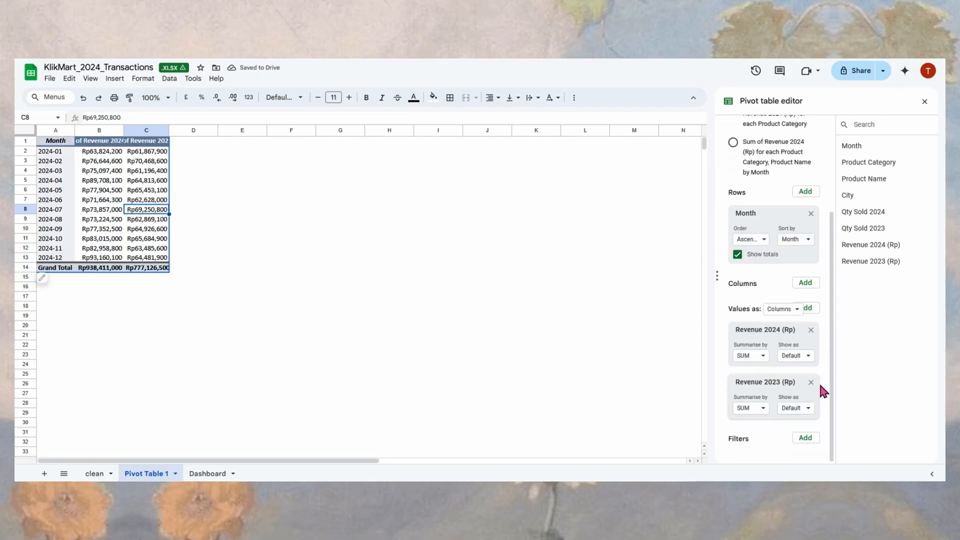
Step: Add a calculated field to the pivot values with the formula =SUM('Revenue 2024 (Rp)')/SUM('Revenue 2023 (Rp)')-1
click(810, 309)
click(856, 158)
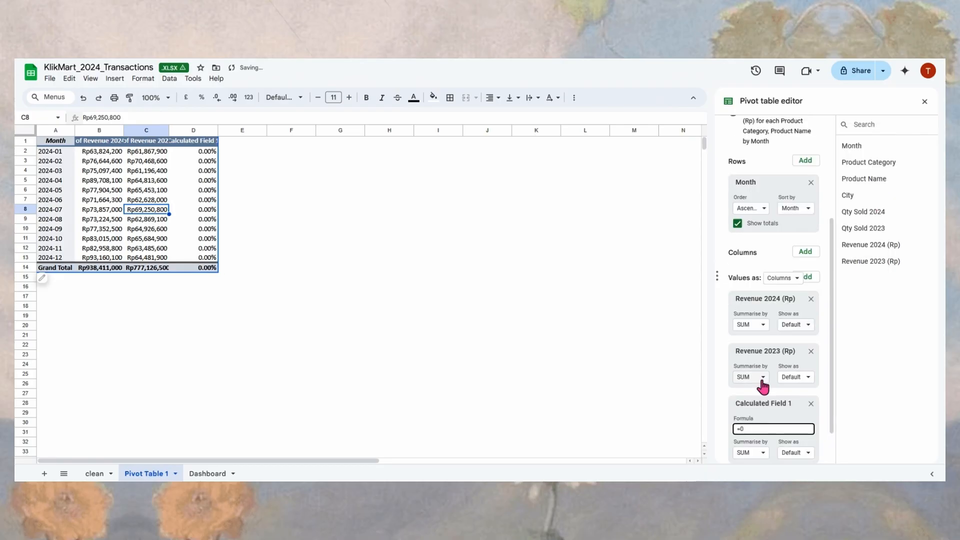
text(SUM()
text('Revenue 2024 (Rp)
text(/SU)
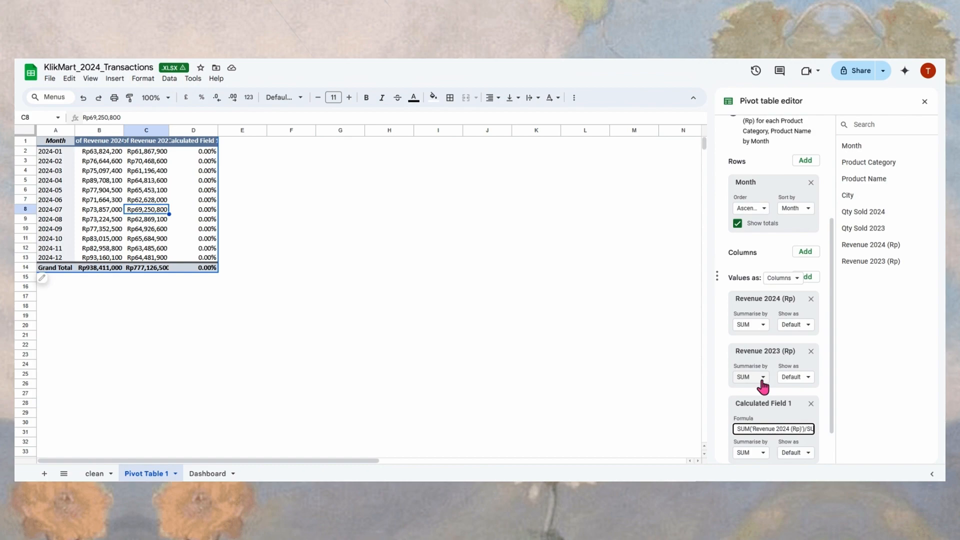
text(M('Revenue 2023 (Rp)')-1)
key(Return)
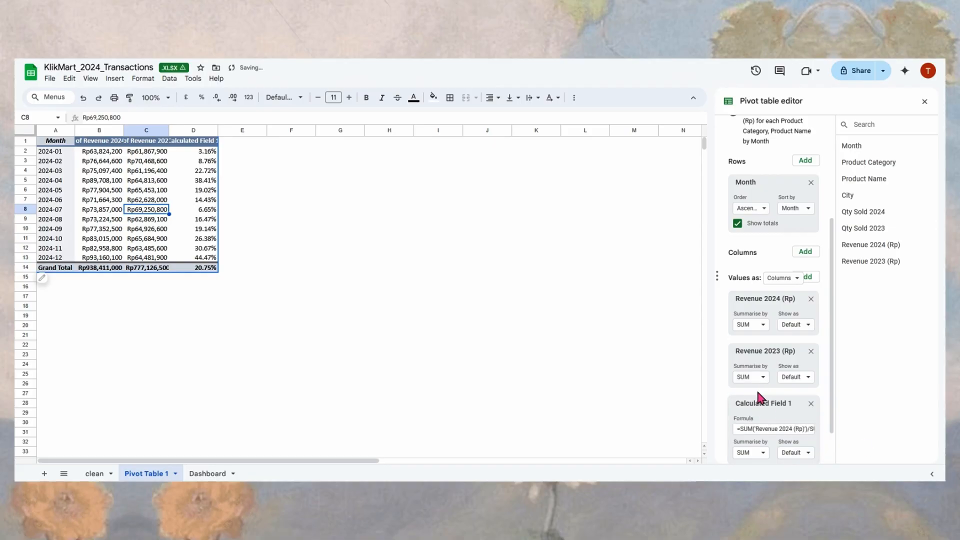
Step: Rename the header of the pivot table's first revenue column as Revenue 2023
click(113, 142)
double_click(112, 141)
text(a)
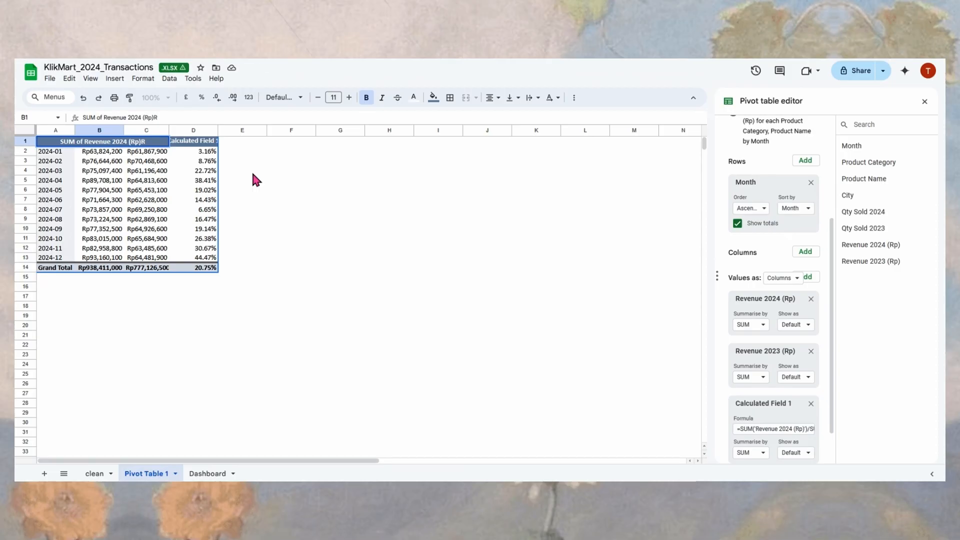
key(ctrl+a)
text(Rev.)
key(BackSpace)
text(enu)
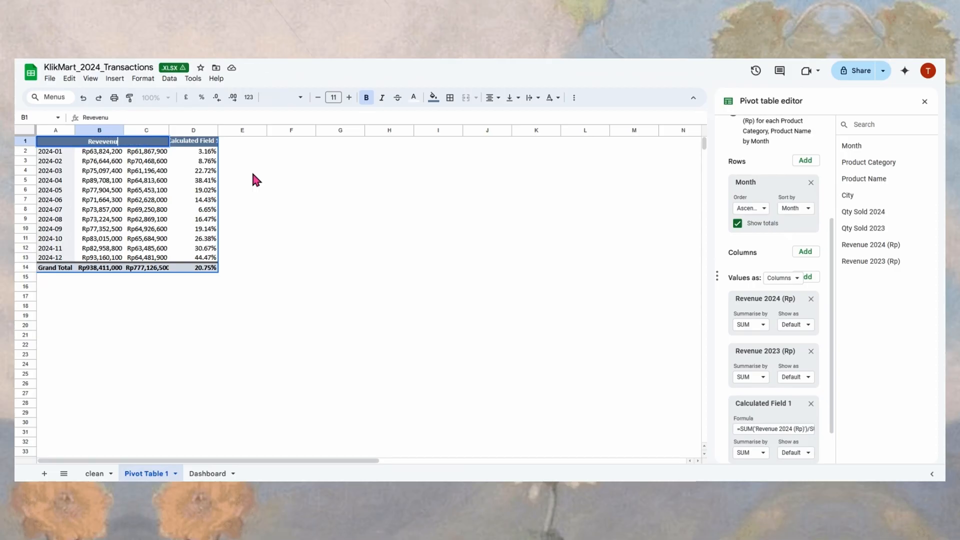
text(e 2023)
key(Return)
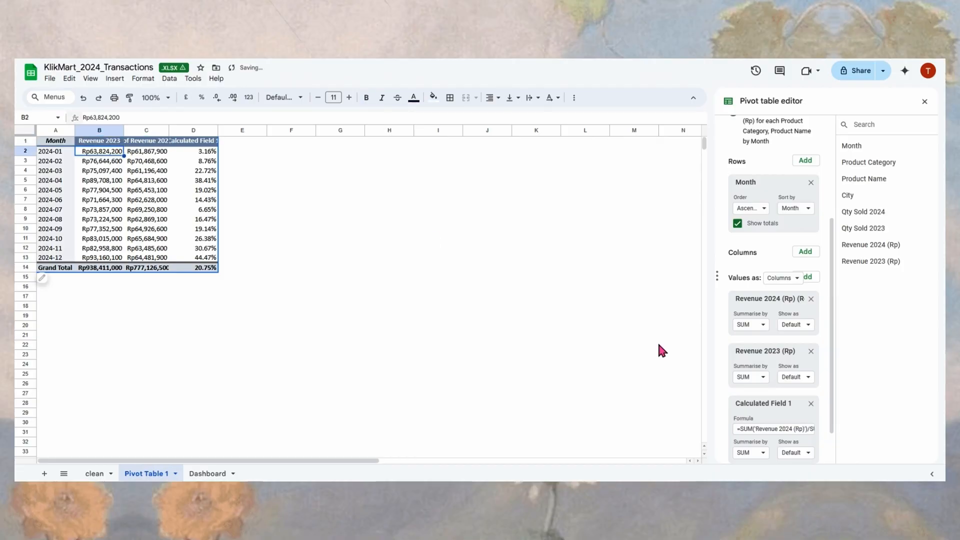
Step: Move Revenue 2023 (Rp) ahead of Revenue 2024 (Rp) in the pivot values and title the two columns Revenue 2023 and Revenue 2024
drag(765, 352, 767, 300)
click(106, 144)
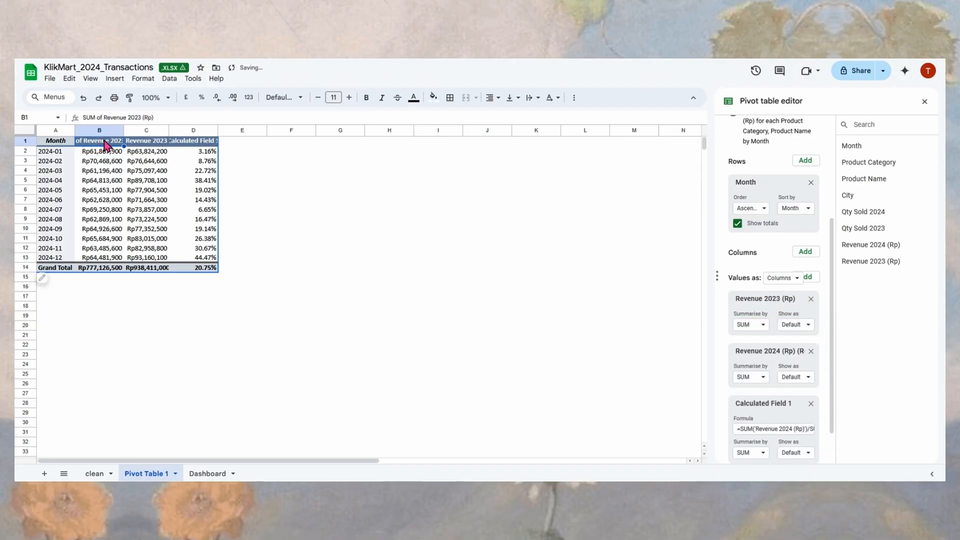
double_click(106, 144)
key(ctrl+a)
text(Revenue 2023)
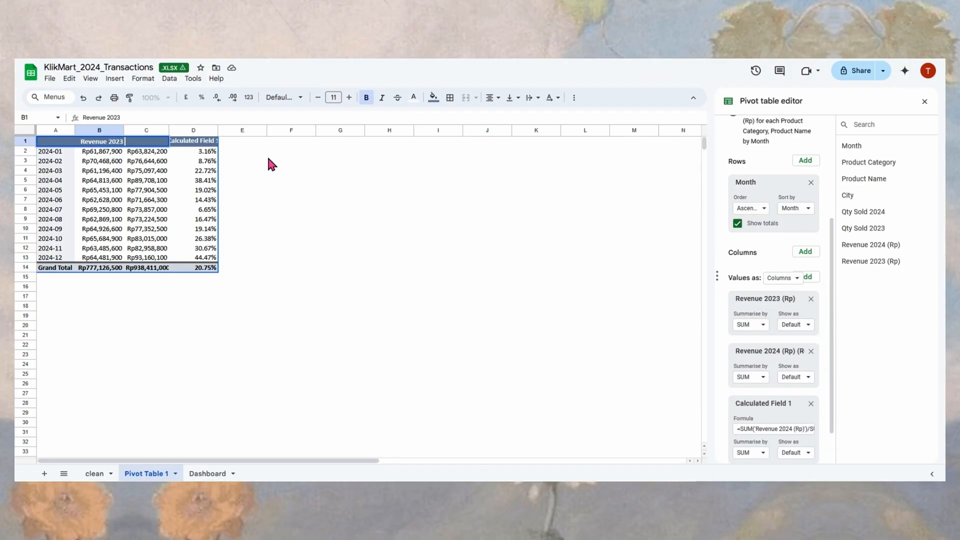
key(Tab)
text(Revenue 202)
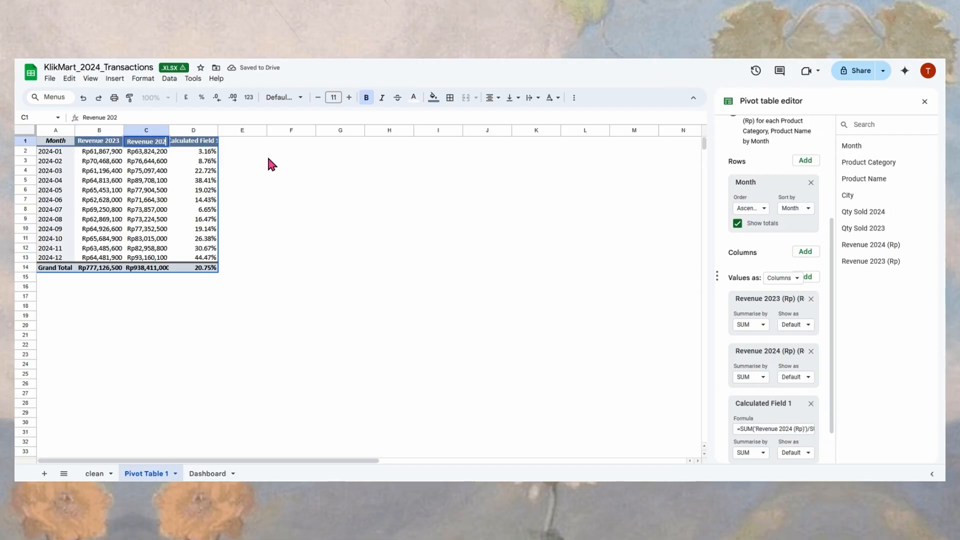
text(4)
Step: Rename the calculated field column % Growth and fit the widths of columns D and A to their content
key(Tab)
text(% Gro)
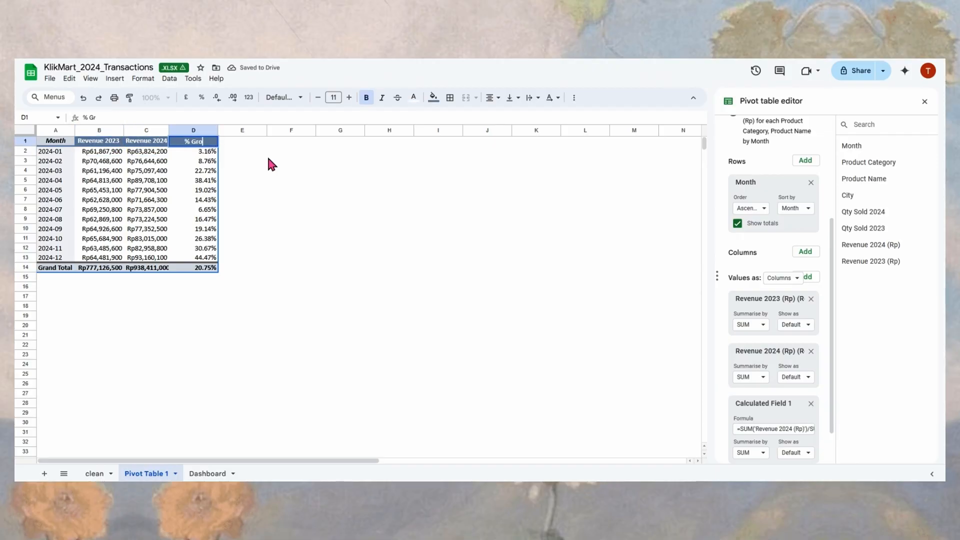
text(wth)
key(Return)
double_click(217, 129)
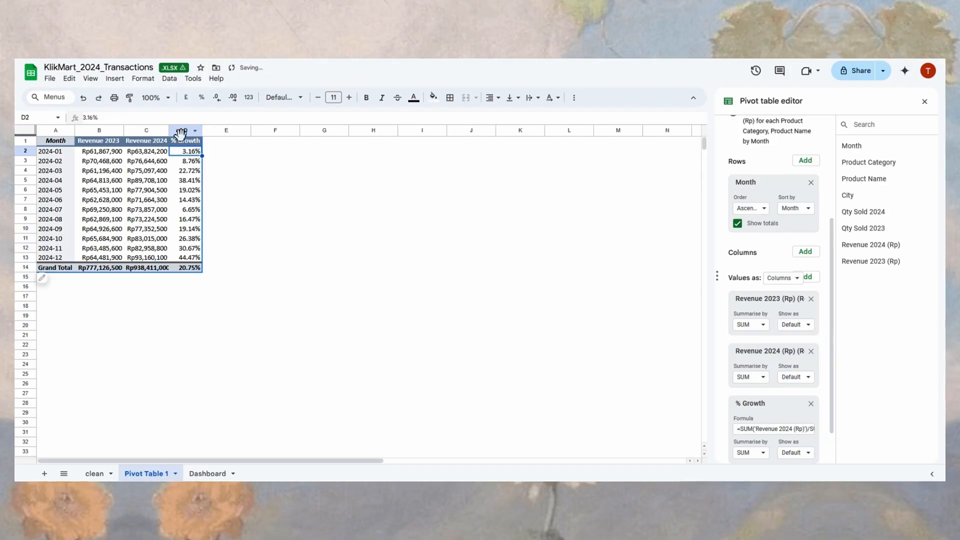
double_click(75, 129)
Step: Copy the monthly revenue pivot table A1:D14 and paste it at cell N21 on the Dashboard sheet
click(55, 142)
drag(55, 145, 192, 272)
key(ctrl+c)
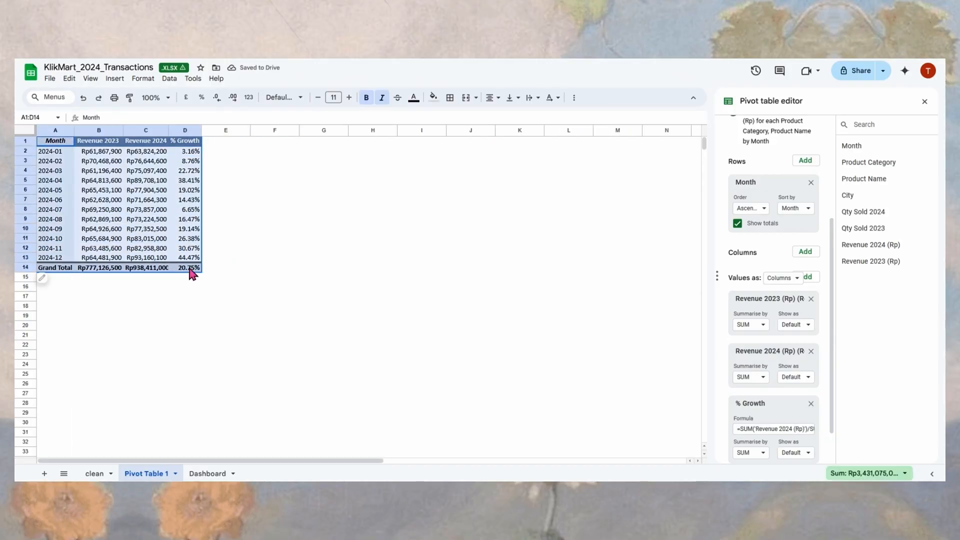
click(228, 473)
click(650, 255)
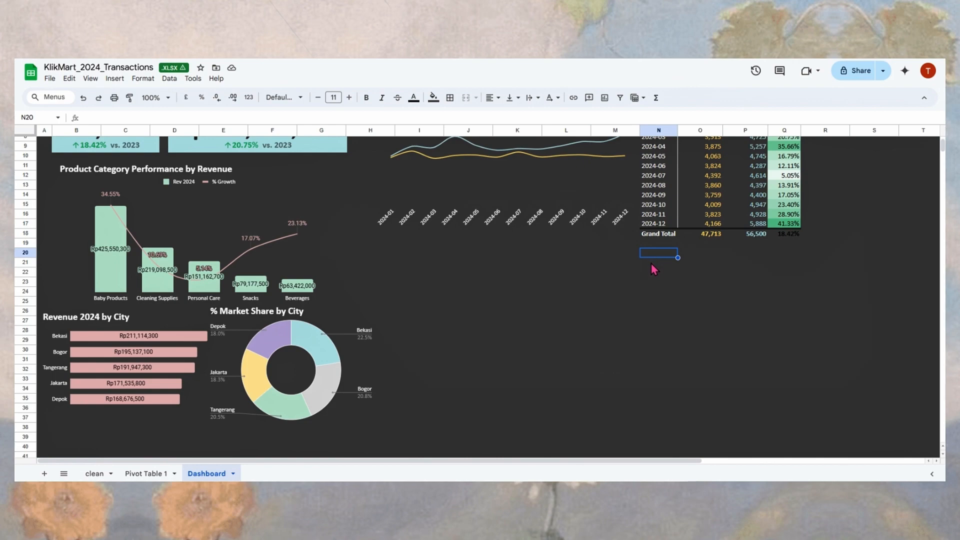
click(652, 264)
key(ctrl+v)
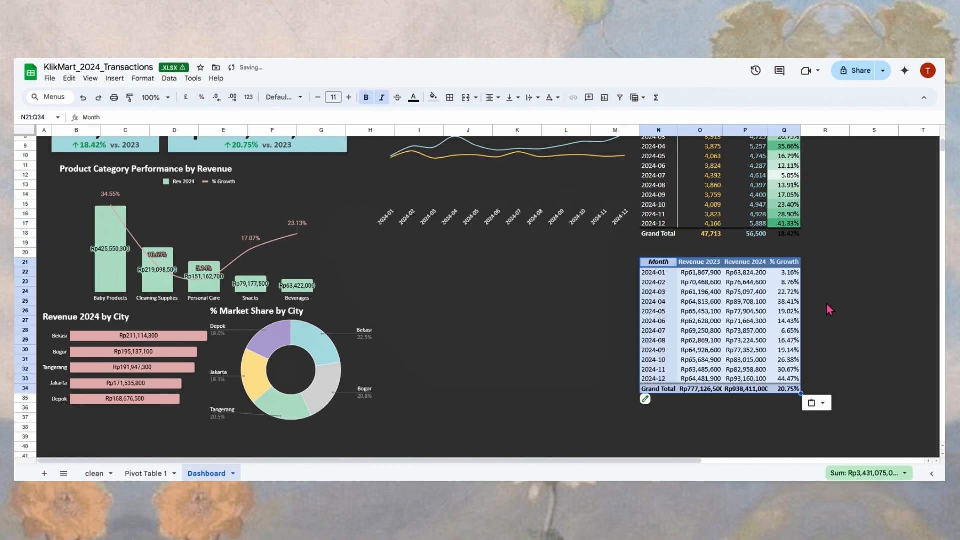
Step: Set the font colour of the quantity table's grand total growth percentage in Q18 to white
click(776, 332)
scroll(781, 320, up, 3)
click(801, 311)
click(789, 308)
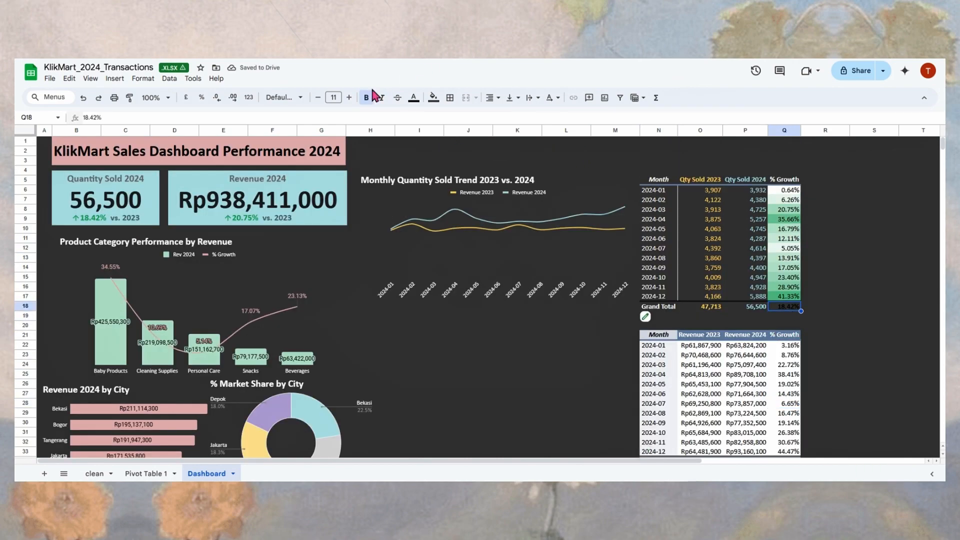
click(415, 102)
click(511, 132)
click(415, 101)
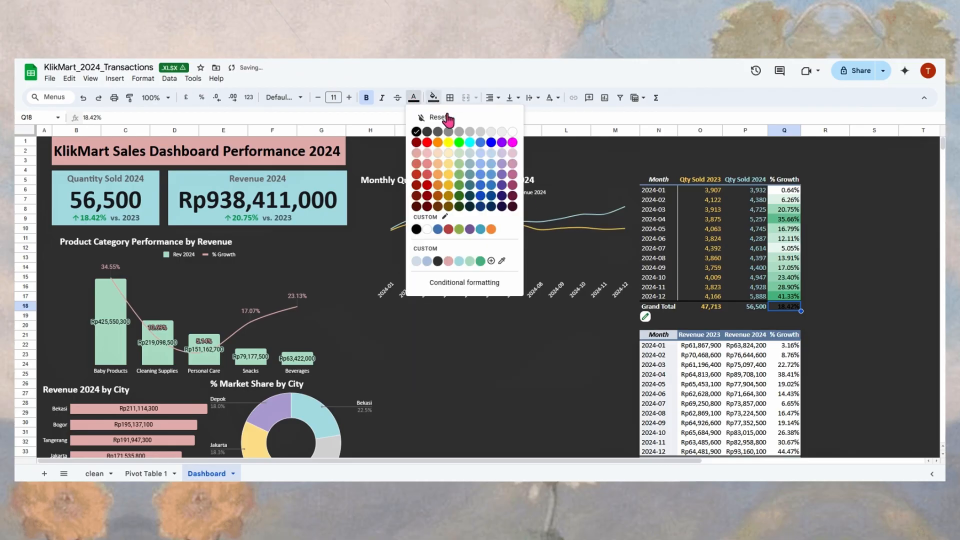
click(511, 133)
click(873, 287)
click(874, 306)
scroll(830, 326, down, 2)
scroll(827, 324, up, 2)
scroll(800, 333, down, 2)
scroll(577, 318, up, 2)
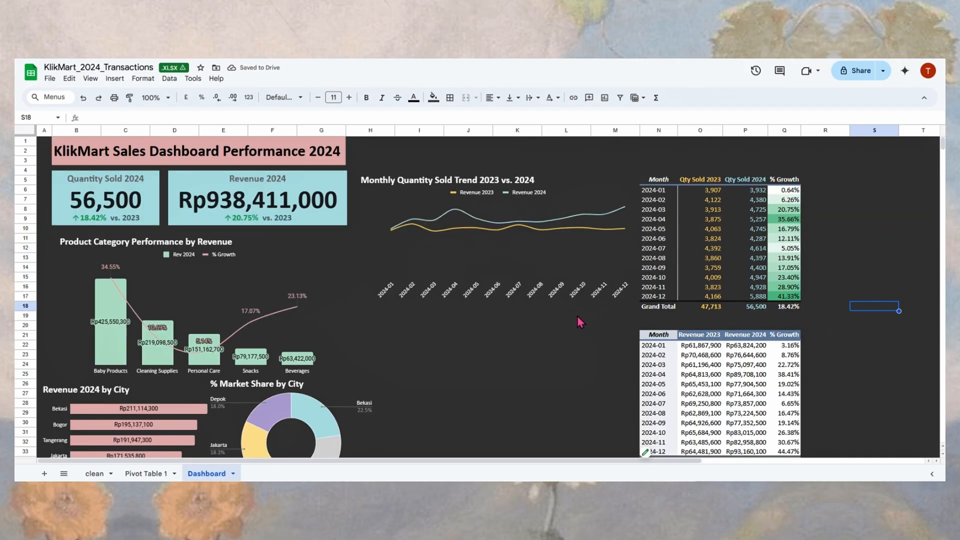
Step: Insert a chart from the month and revenue columns N21:P33 and change its type to Smooth line chart
scroll(578, 320, down, 2)
click(743, 331)
drag(661, 264, 753, 385)
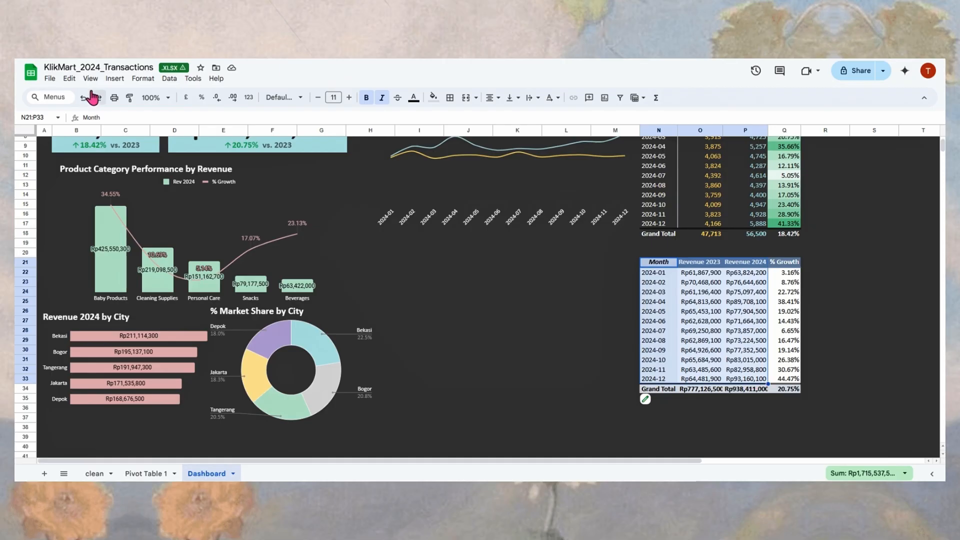
click(193, 78)
click(115, 78)
click(157, 189)
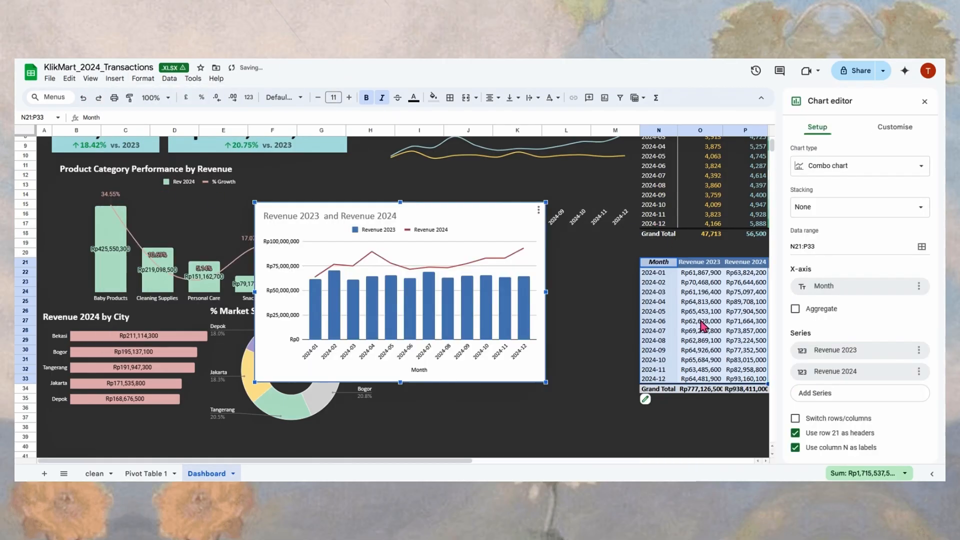
click(860, 166)
click(857, 345)
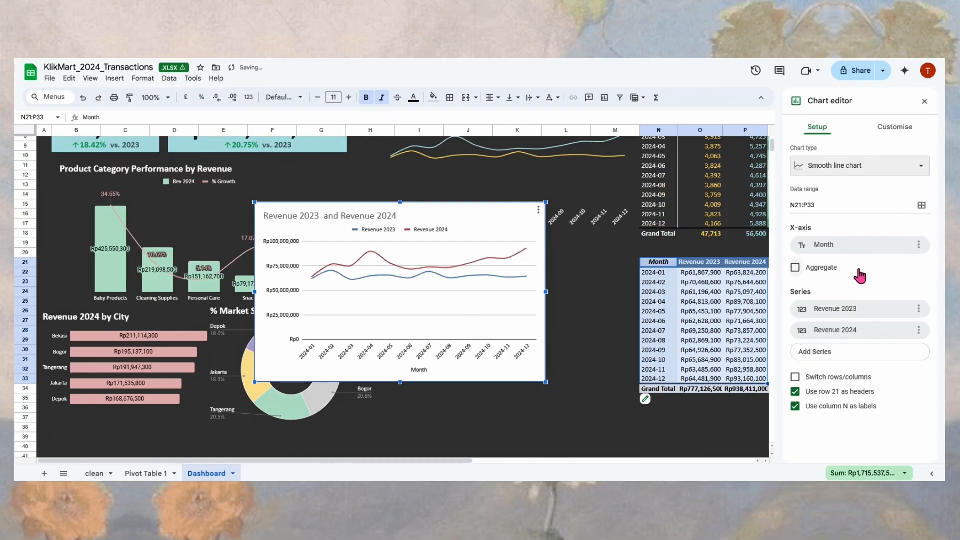
Step: Set the minimum of the revenue chart's vertical axis to 50000000
click(895, 127)
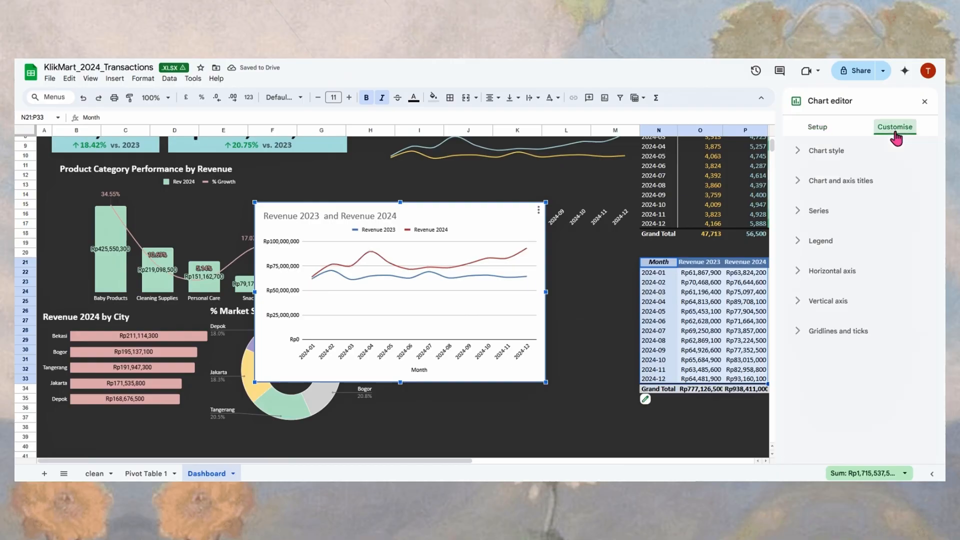
click(818, 127)
click(887, 131)
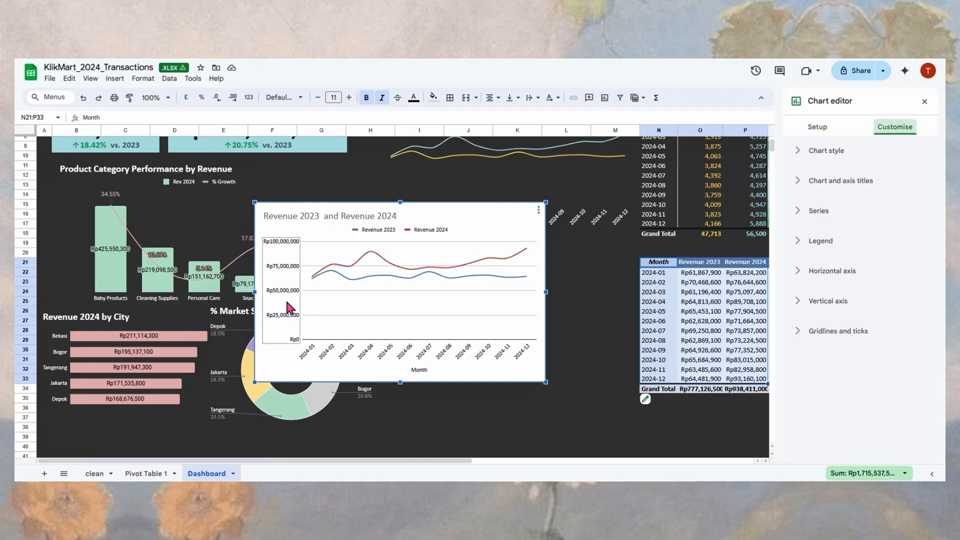
click(827, 302)
scroll(827, 346, down, 2)
click(840, 371)
text(50000000)
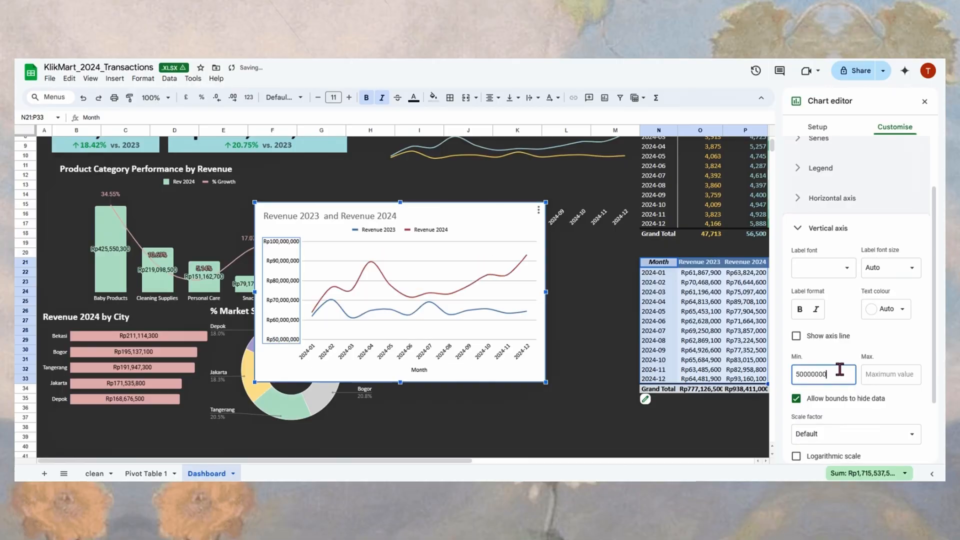
Step: Set the vertical axis labels to font size 6 and the custom dark grey text colour matching the dashboard background
click(890, 268)
click(887, 300)
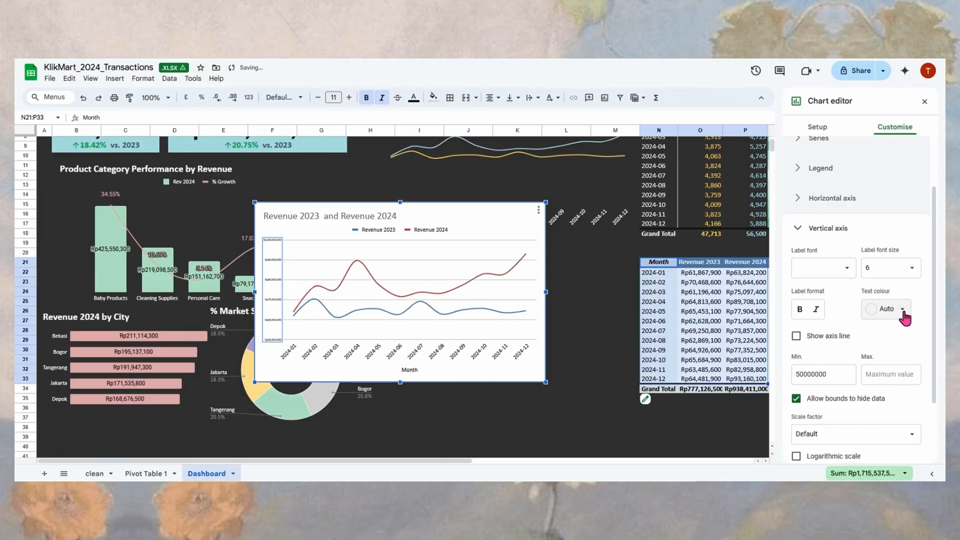
click(896, 315)
click(826, 289)
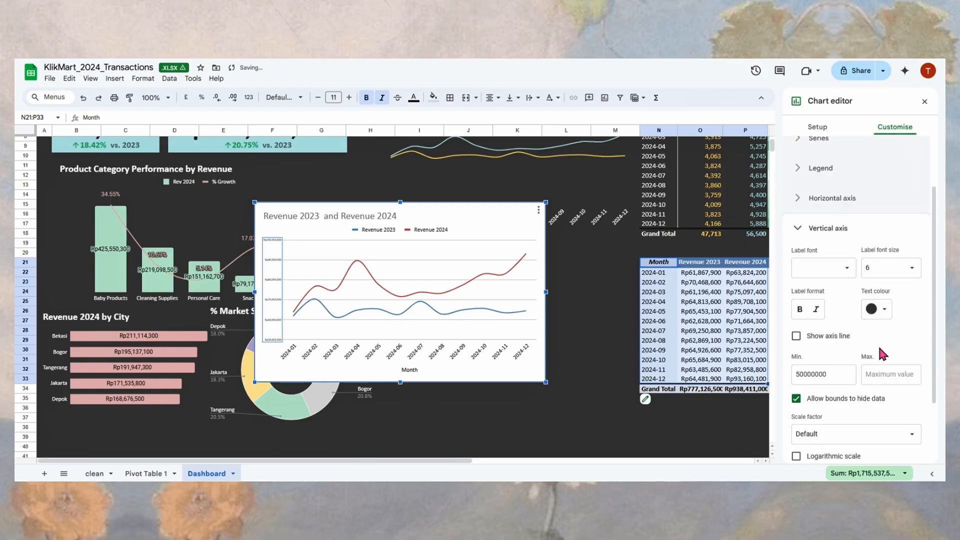
Step: Set the revenue chart's background colour to None and turn off the vertical axis's major gridlines
click(828, 228)
click(830, 151)
click(806, 190)
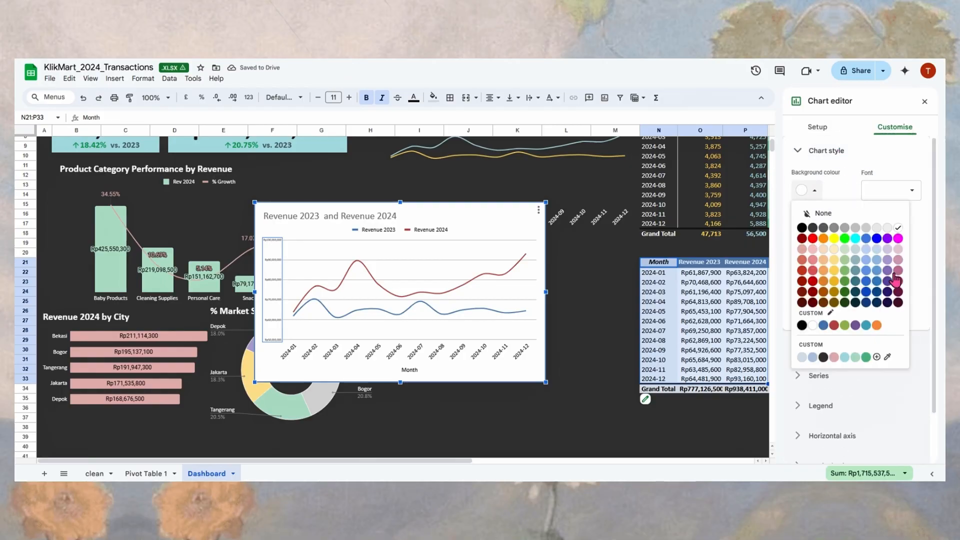
click(820, 217)
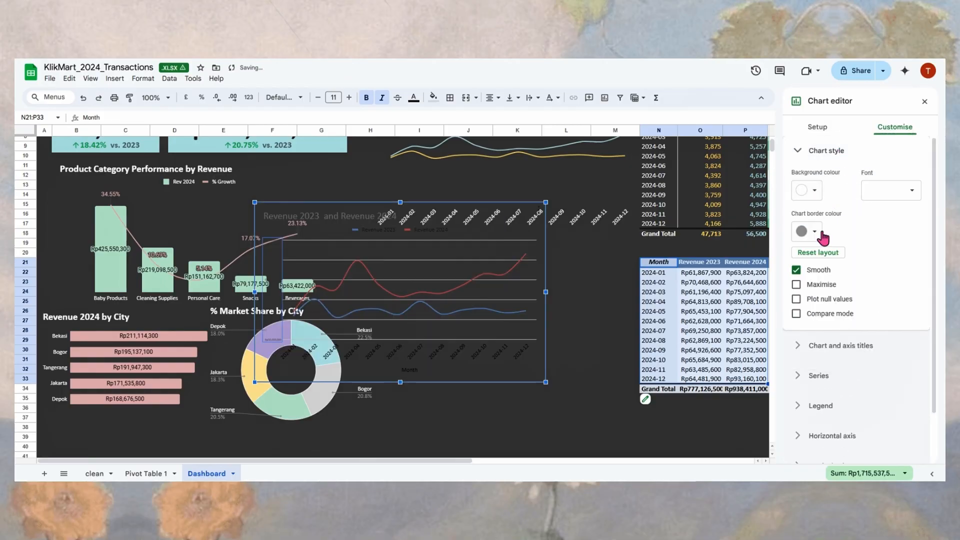
click(803, 155)
click(830, 331)
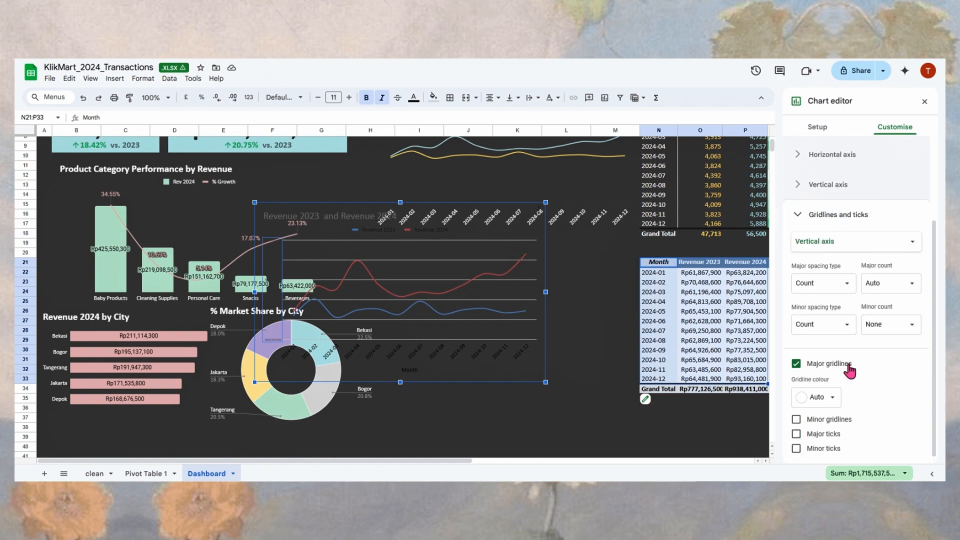
click(825, 362)
scroll(847, 309, up, 3)
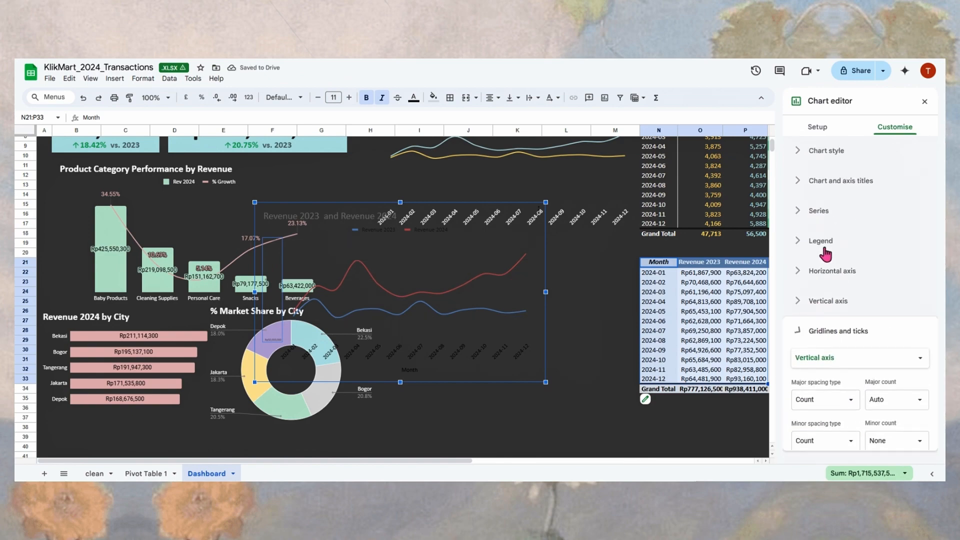
Step: Delete the revenue chart's horizontal axis title Month
click(840, 181)
click(855, 208)
click(853, 237)
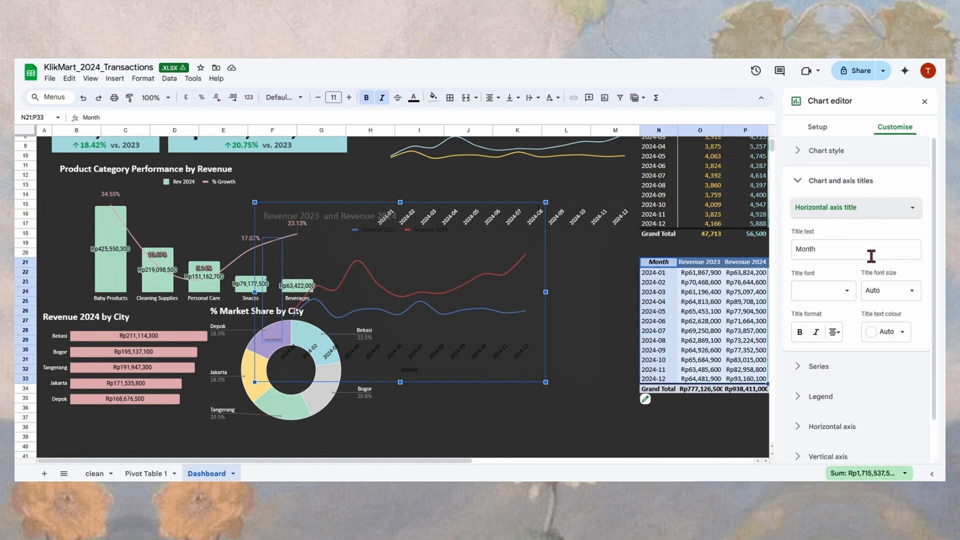
double_click(865, 249)
key(BackSpace)
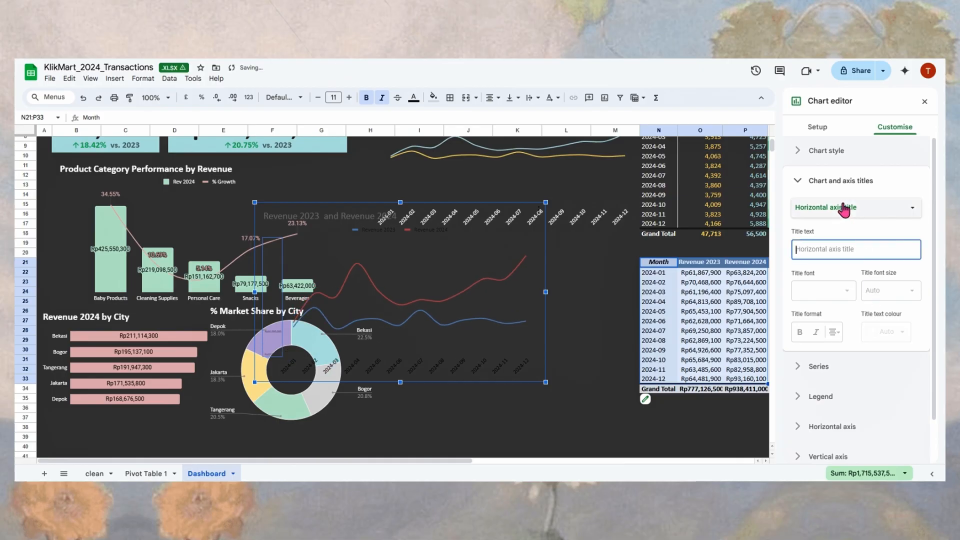
Step: Set the text colour of the revenue chart's horizontal axis labels and legend to white
click(800, 181)
click(847, 272)
click(899, 313)
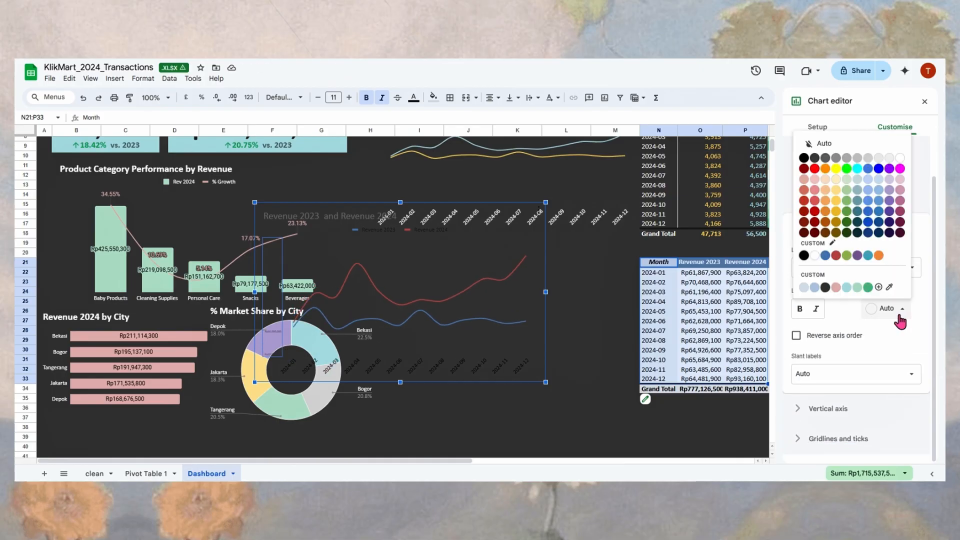
click(815, 256)
click(428, 231)
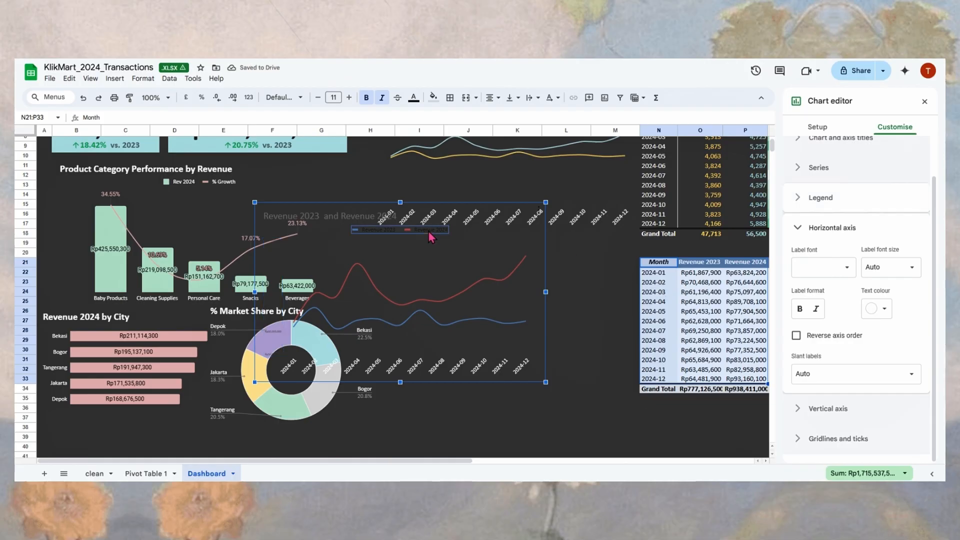
click(895, 344)
click(815, 290)
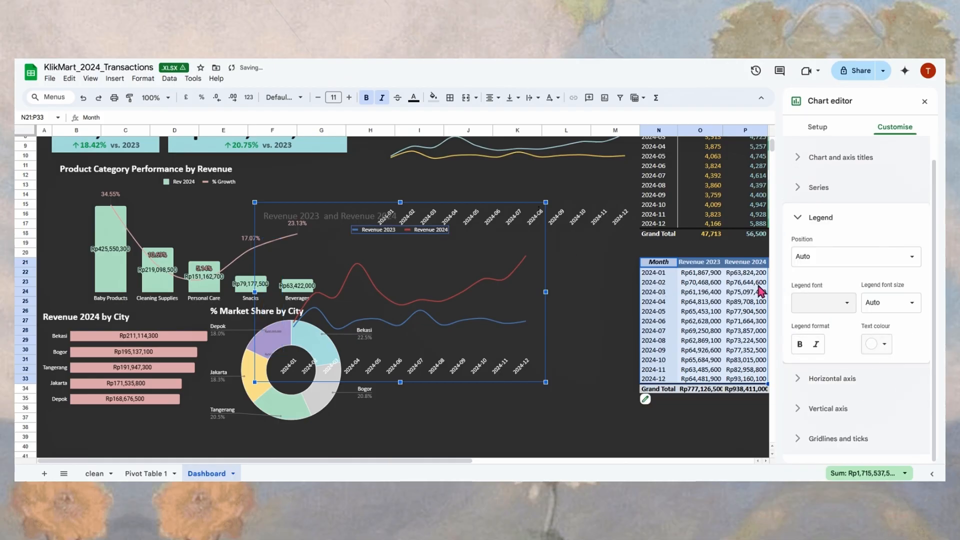
Step: Move the revenue chart directly below the Monthly Quantity Sold Trend chart, beside the monthly revenue table
click(384, 216)
click(531, 375)
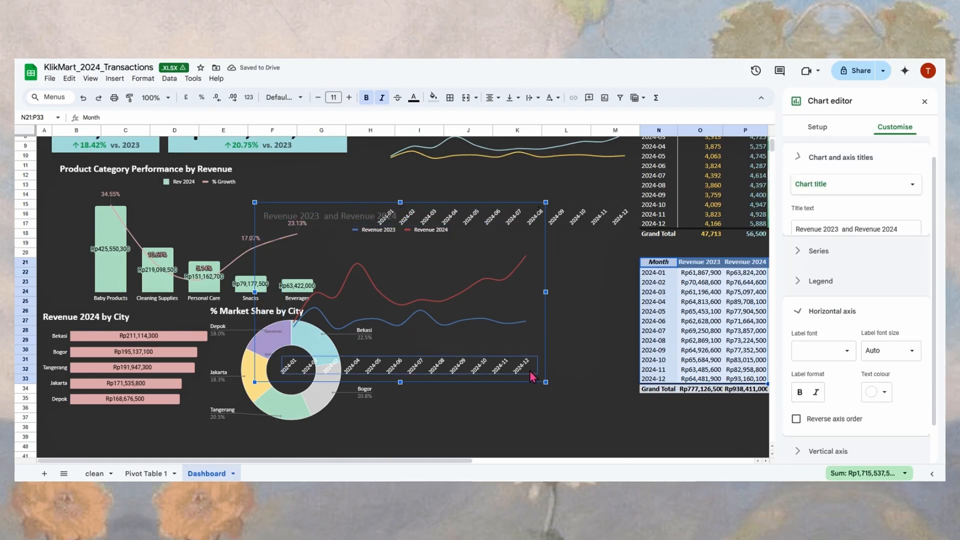
click(495, 321)
drag(541, 347, 632, 364)
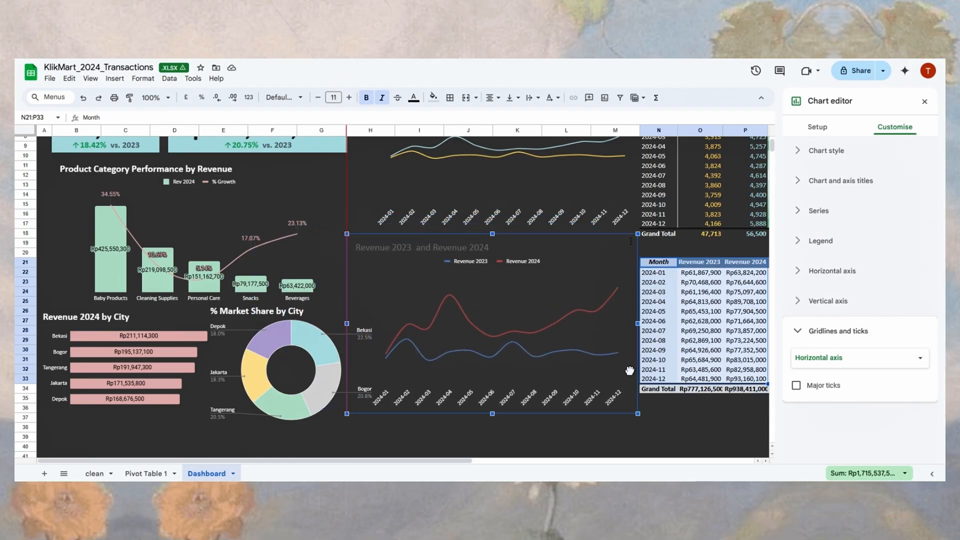
Step: Colour the Revenue 2023 line yellow and the Revenue 2024 line light blue
click(515, 338)
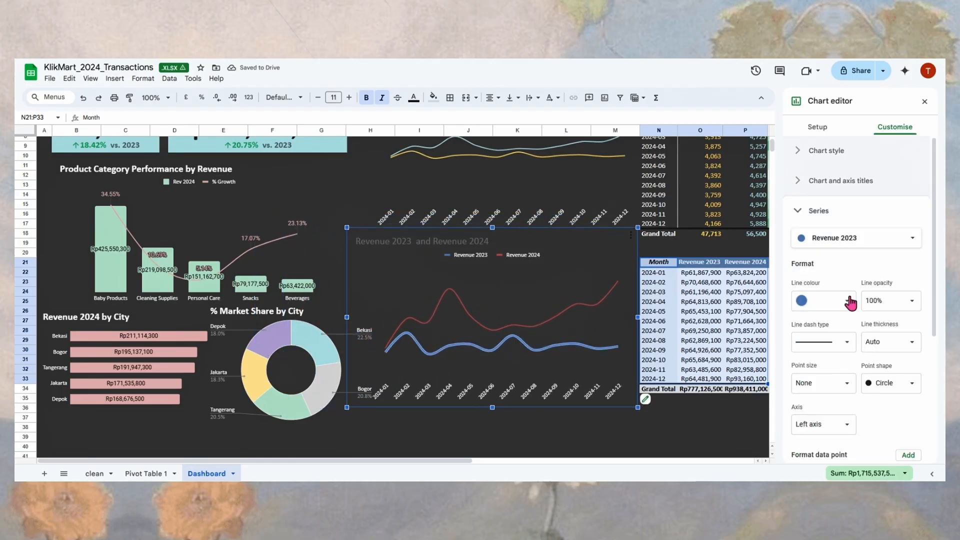
click(845, 301)
click(835, 390)
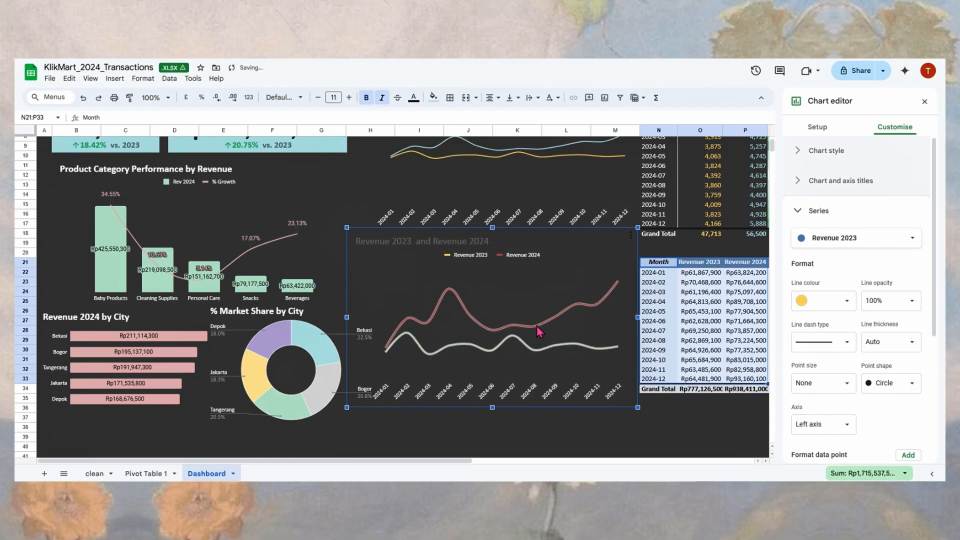
click(536, 326)
click(831, 240)
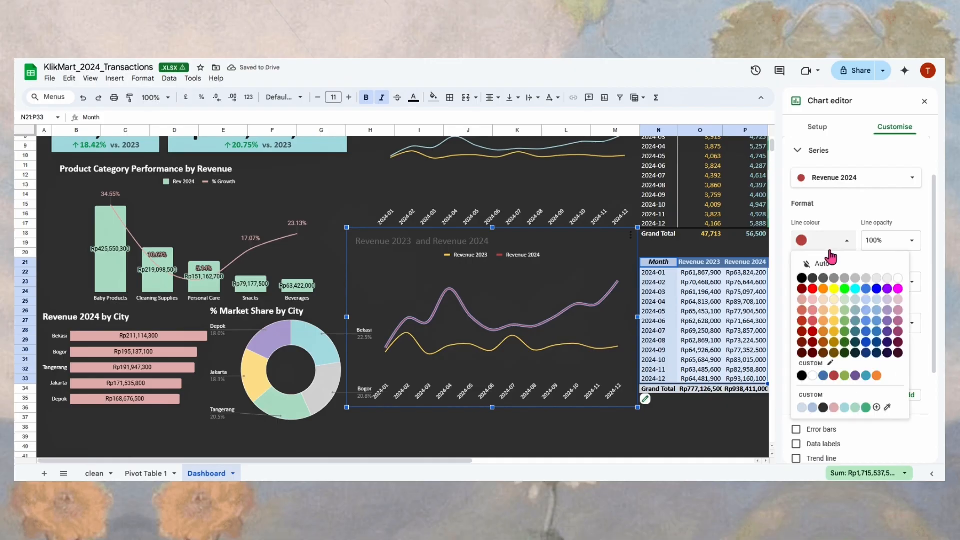
click(850, 414)
Step: Title the revenue chart Monthly Revenue Trend 2023 vs. 2024 and format the title bold and white
click(459, 241)
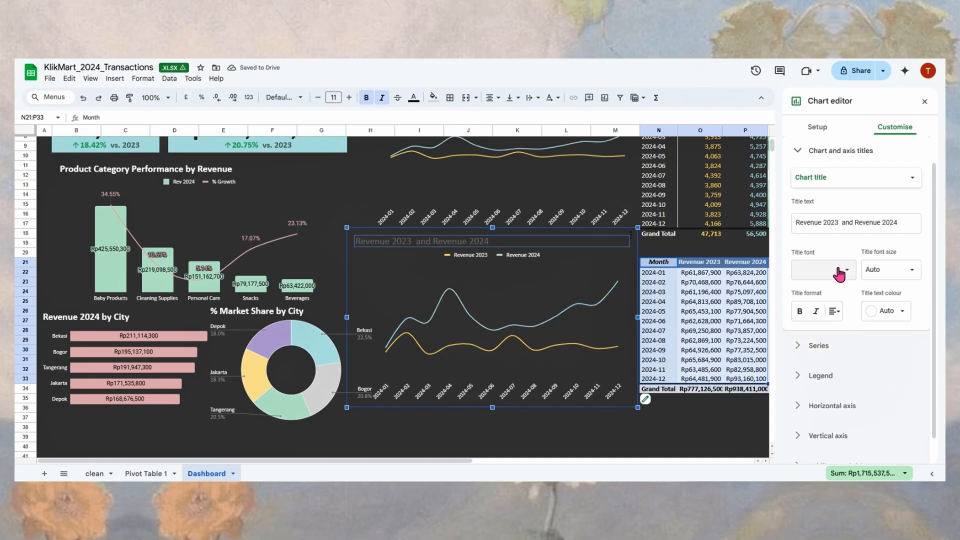
triple_click(851, 223)
text(Revenue)
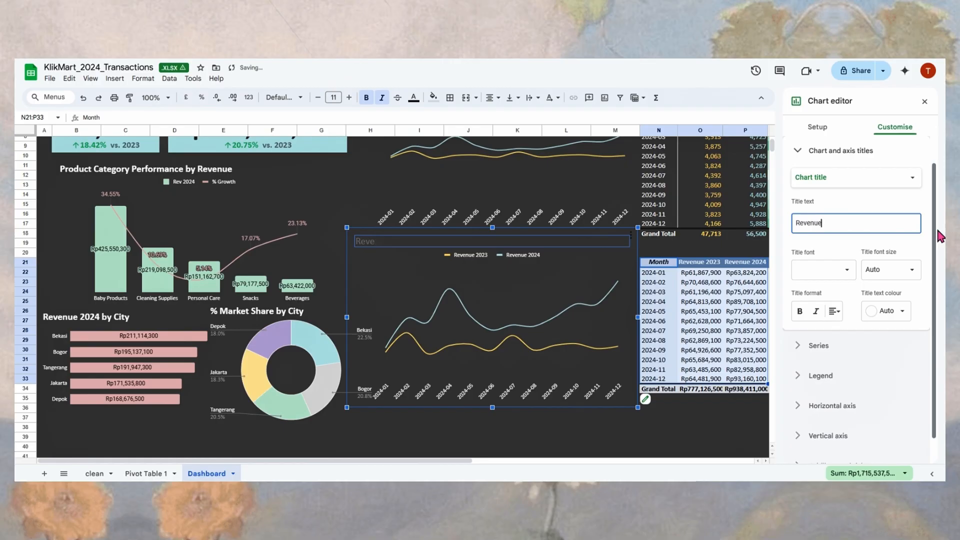
key(ctrl+a)
text(Month)
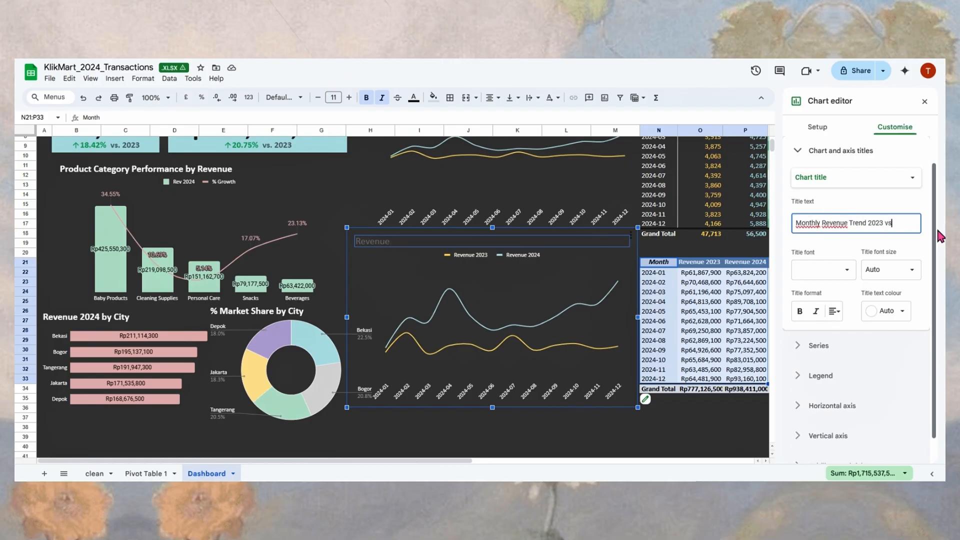
text(ly Revenue Trend 2023 vs. 2024)
click(799, 311)
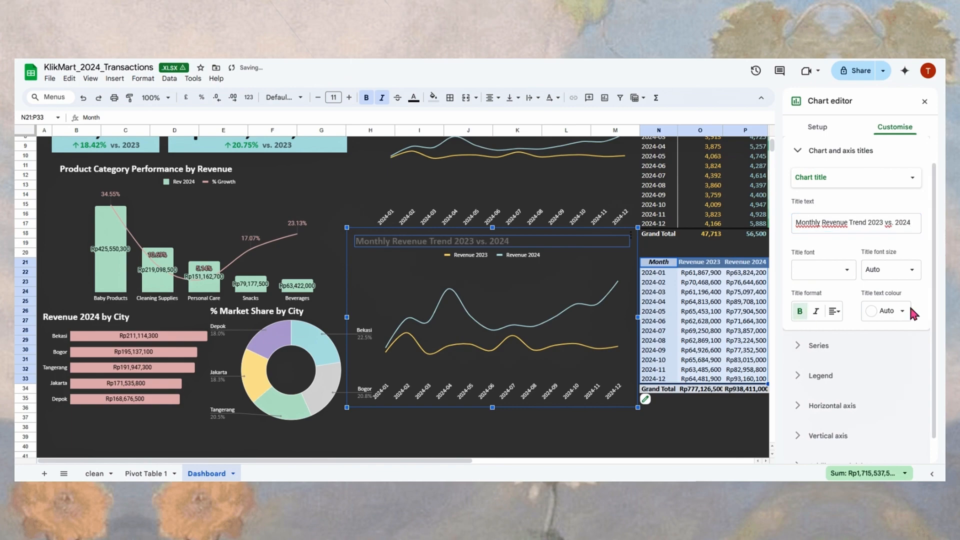
click(892, 312)
click(815, 258)
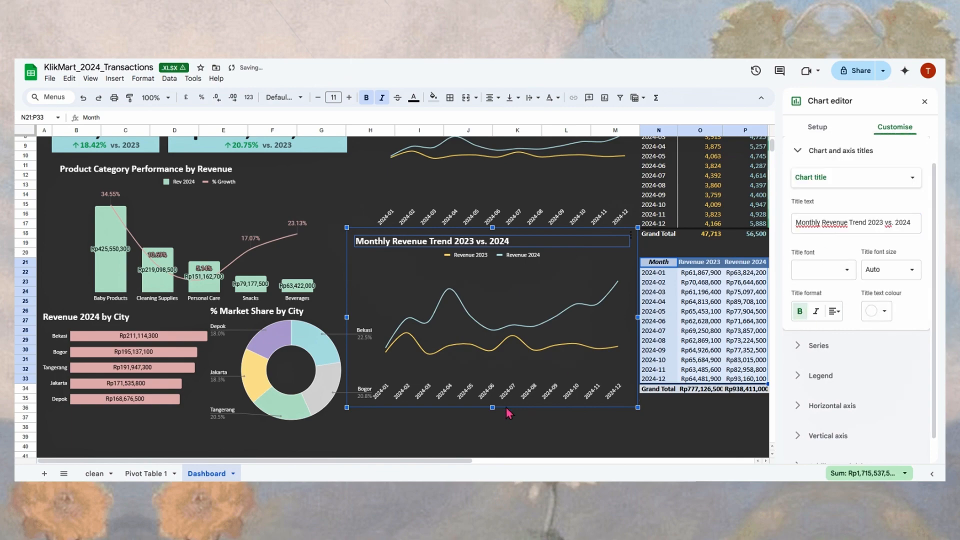
Step: Narrow the revenue chart slightly from its left edge and close the chart editor
click(520, 400)
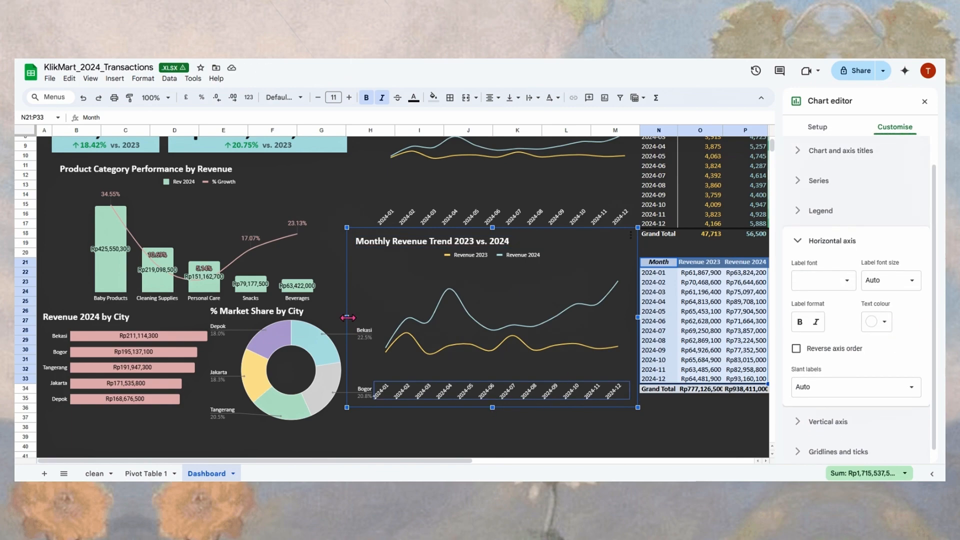
drag(348, 318, 360, 317)
scroll(500, 300, up, 3)
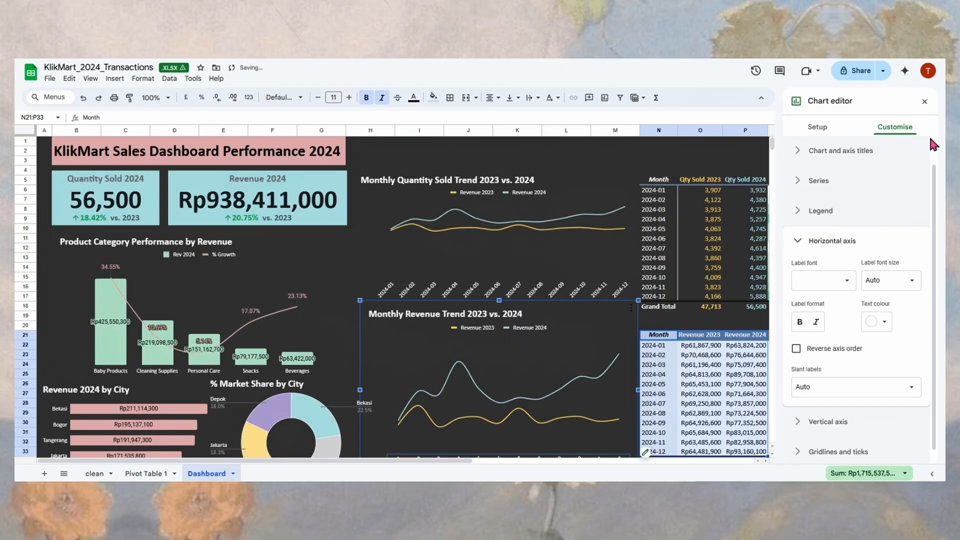
click(924, 102)
click(731, 267)
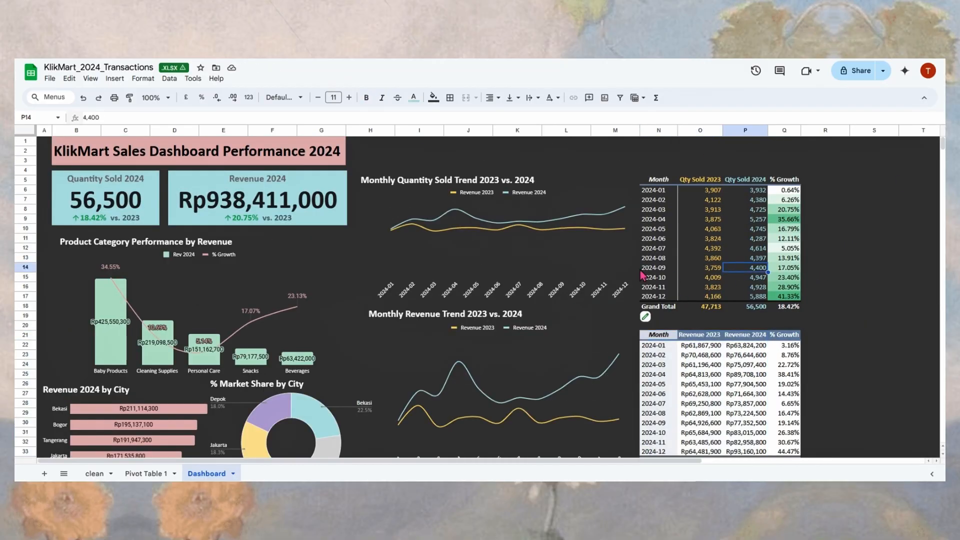
Step: Check the data range and series of the Monthly Quantity Sold Trend chart, then close its editor
click(640, 275)
click(635, 176)
click(662, 190)
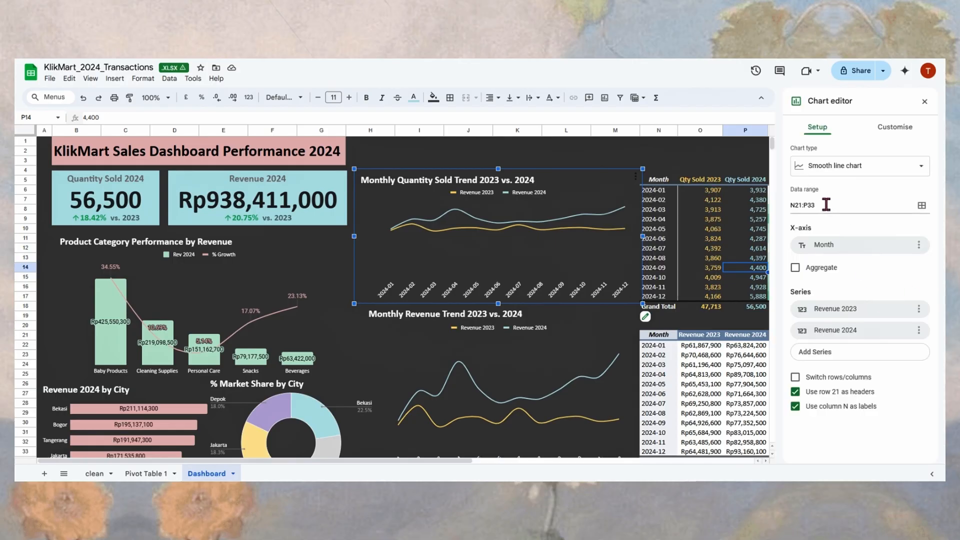
click(924, 101)
click(852, 327)
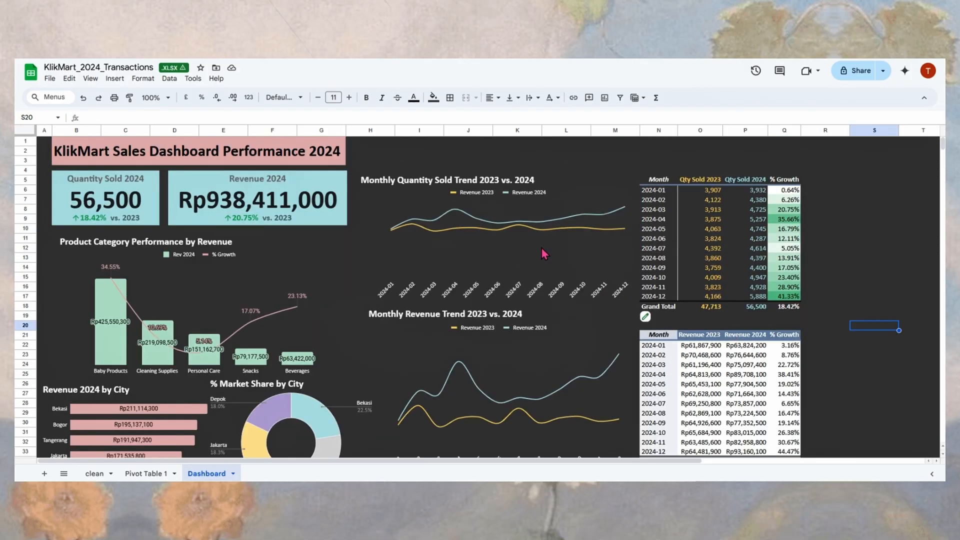
Step: Try adding data labels to the Revenue 2023 series of the Monthly Quantity Sold Trend chart, then close the chart editor
click(464, 193)
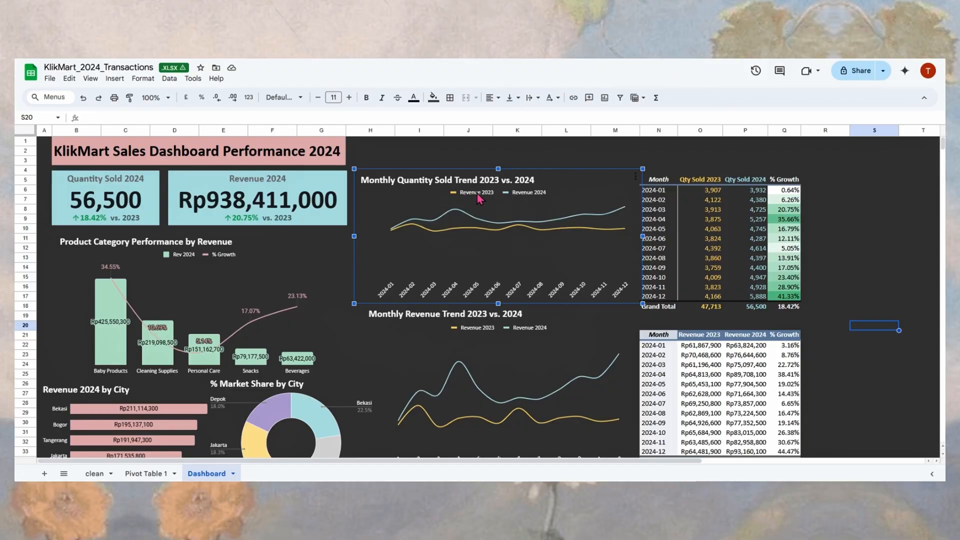
double_click(477, 193)
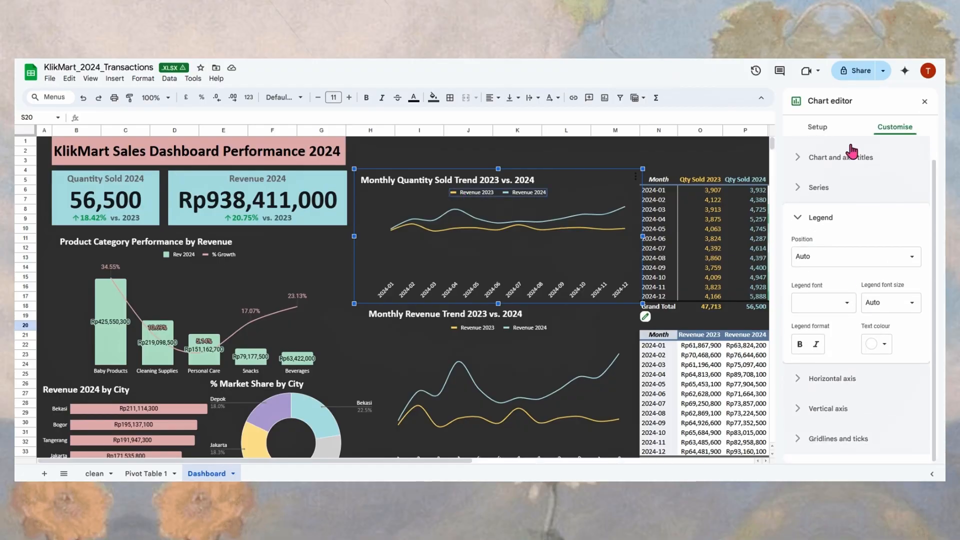
click(818, 127)
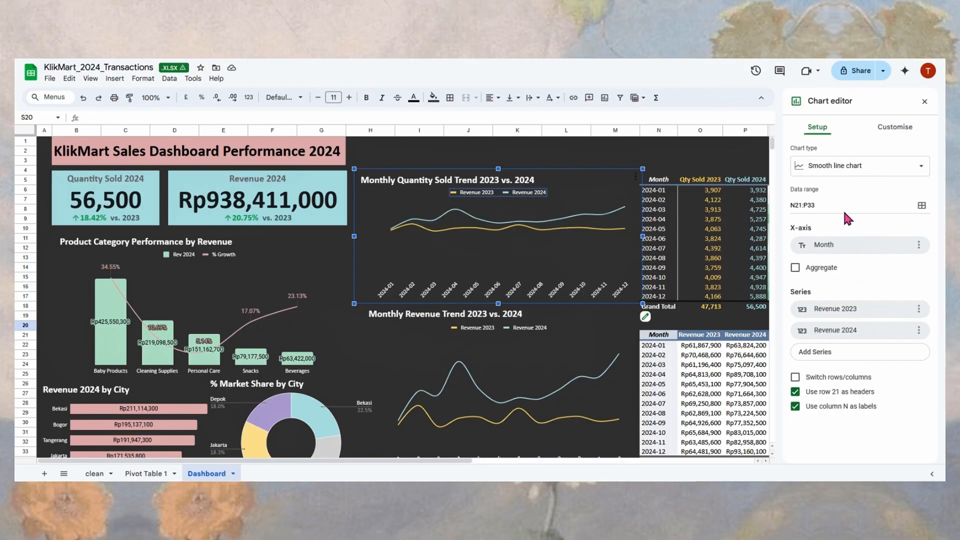
click(918, 309)
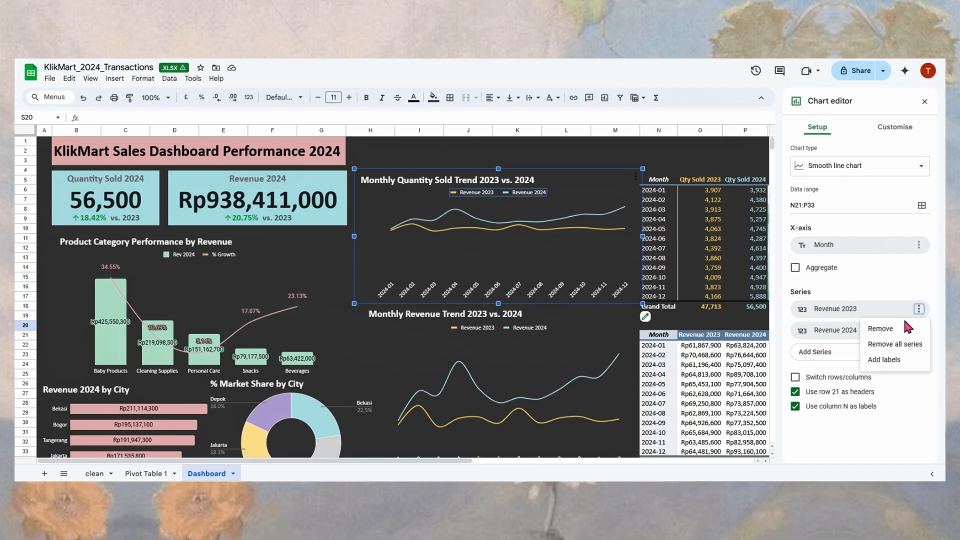
click(895, 359)
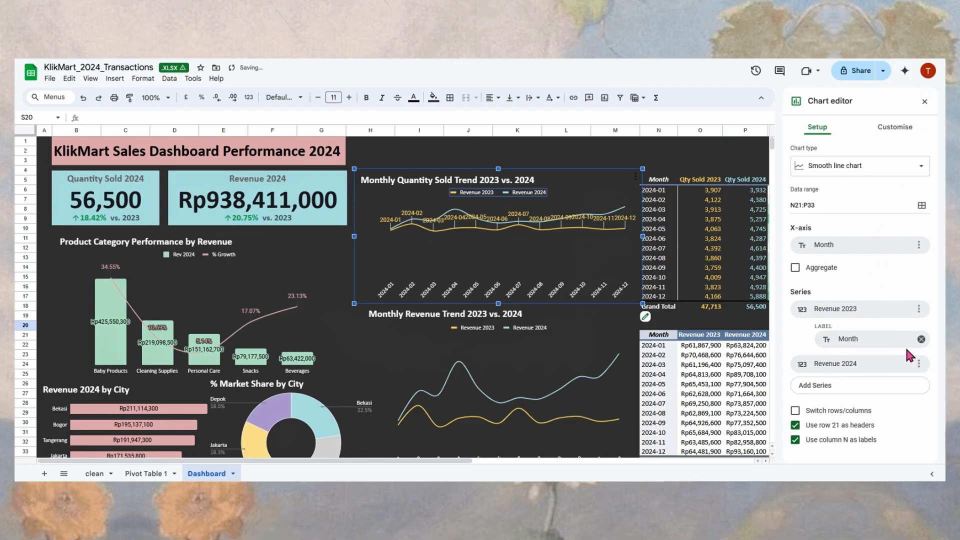
click(925, 102)
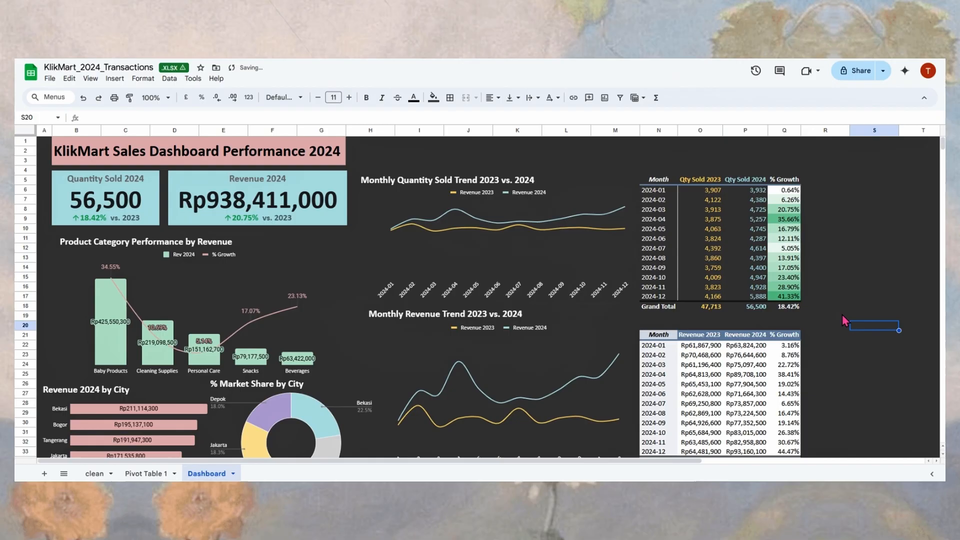
click(638, 278)
right_click(636, 185)
click(824, 364)
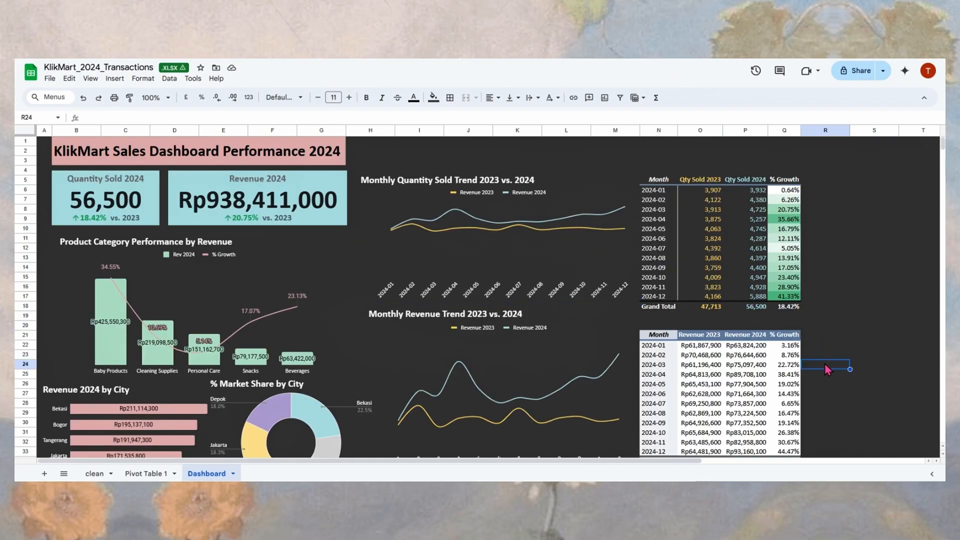
scroll(511, 317, down, 3)
scroll(608, 314, up, 3)
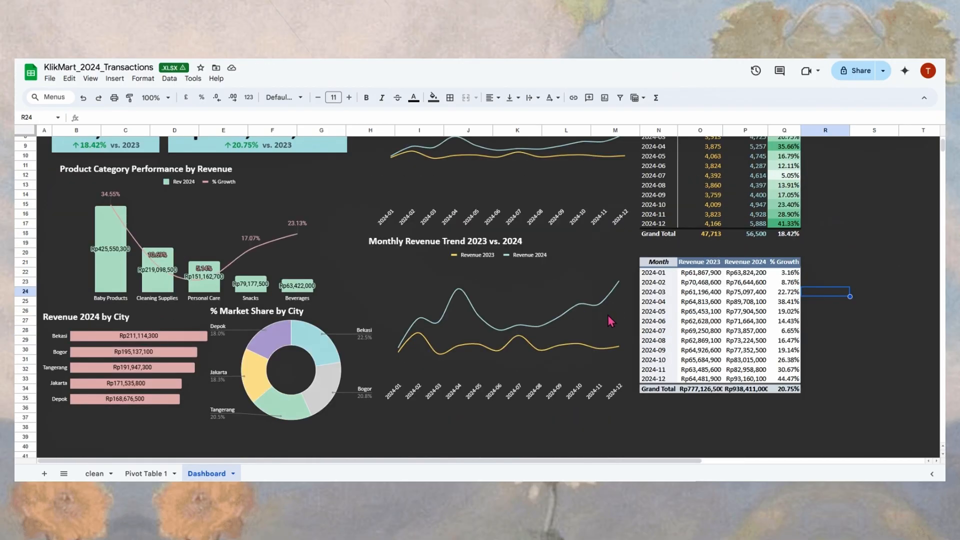
Step: Try to replace the Monthly Quantity Sold Trend chart's data range by selecting the quantity table cells N6:P17
click(544, 277)
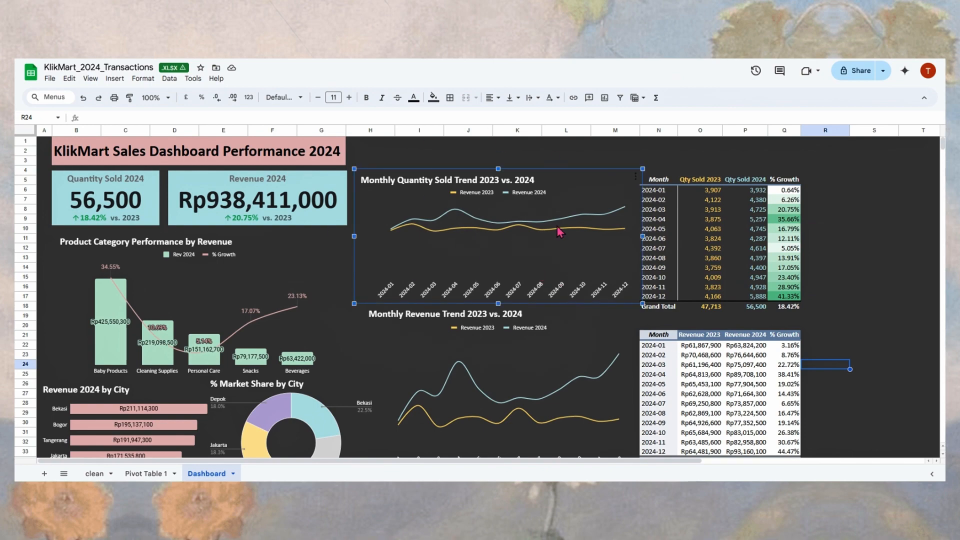
click(636, 176)
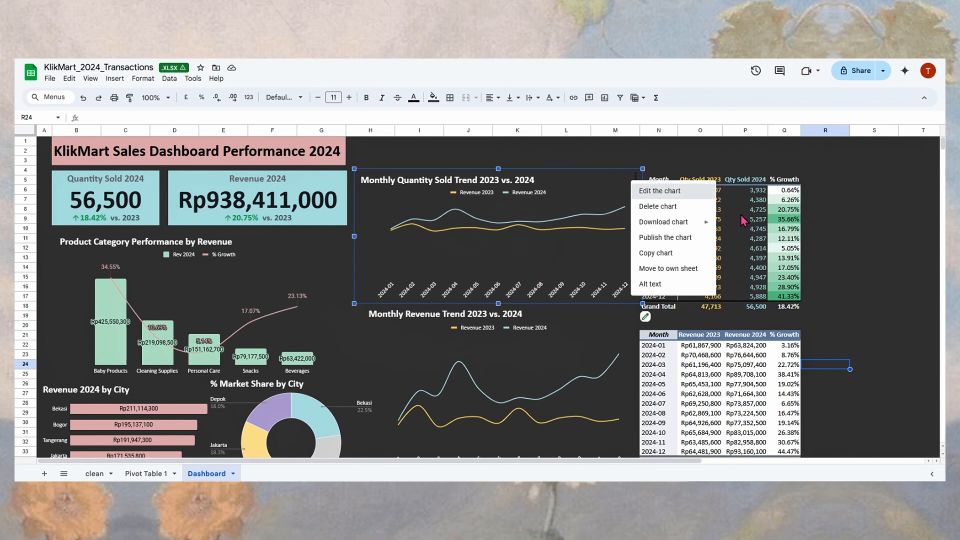
click(656, 190)
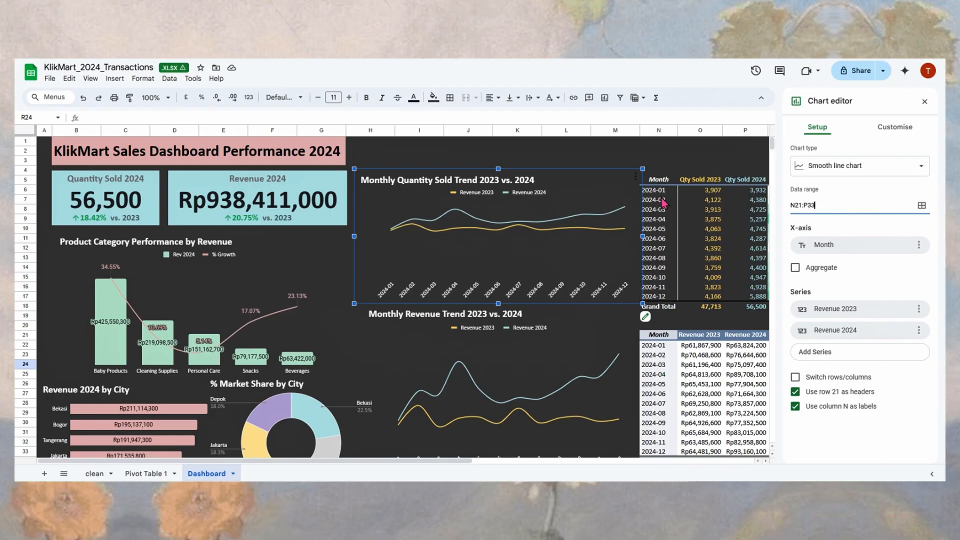
drag(861, 204, 737, 191)
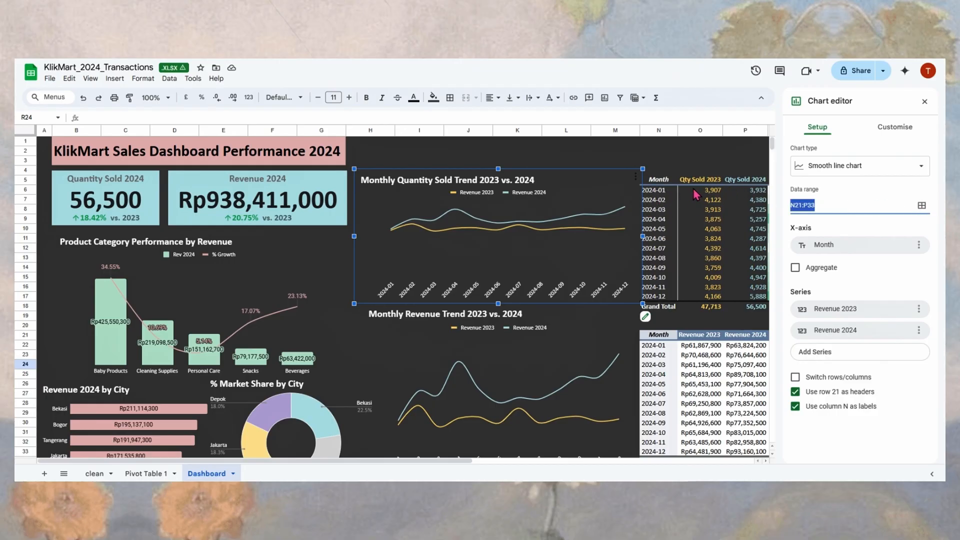
drag(673, 194, 758, 304)
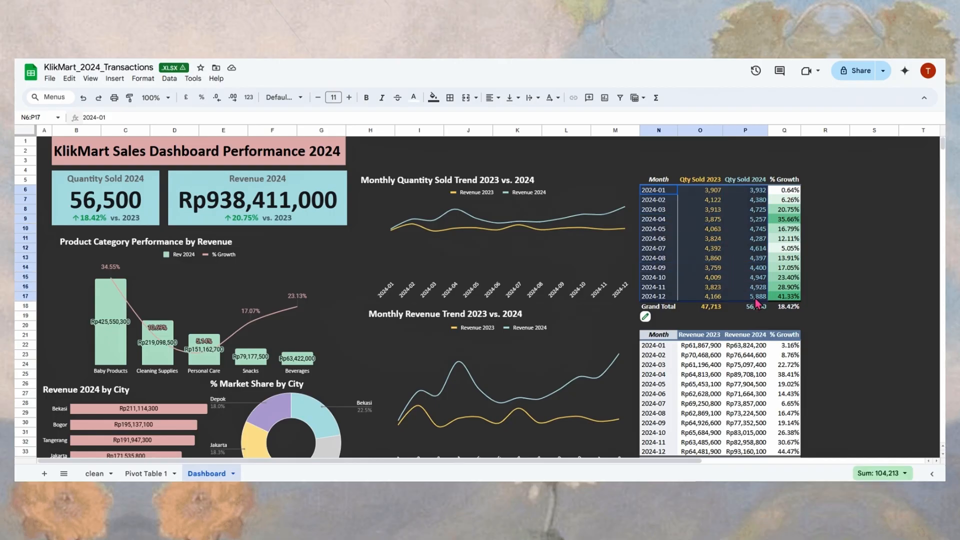
click(879, 248)
click(700, 278)
Step: Set the Monthly Quantity Sold Trend chart's data range to the quantity table N5:P17 and close the chart editor
click(566, 236)
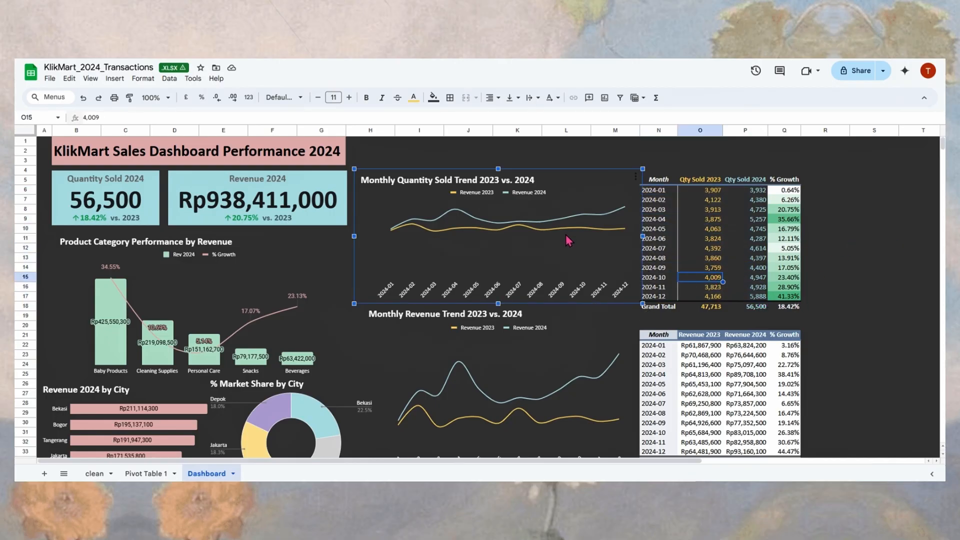
click(636, 176)
click(650, 191)
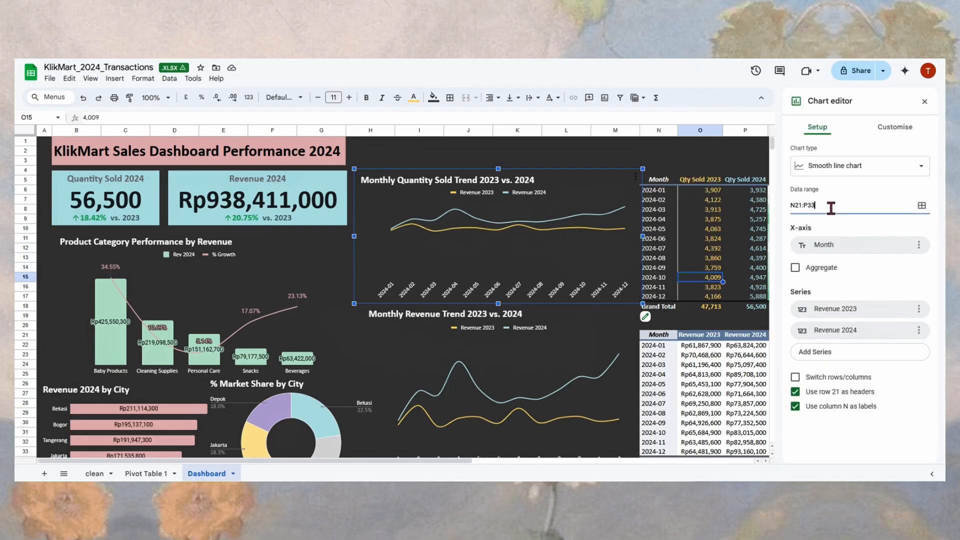
drag(831, 208, 749, 199)
click(921, 207)
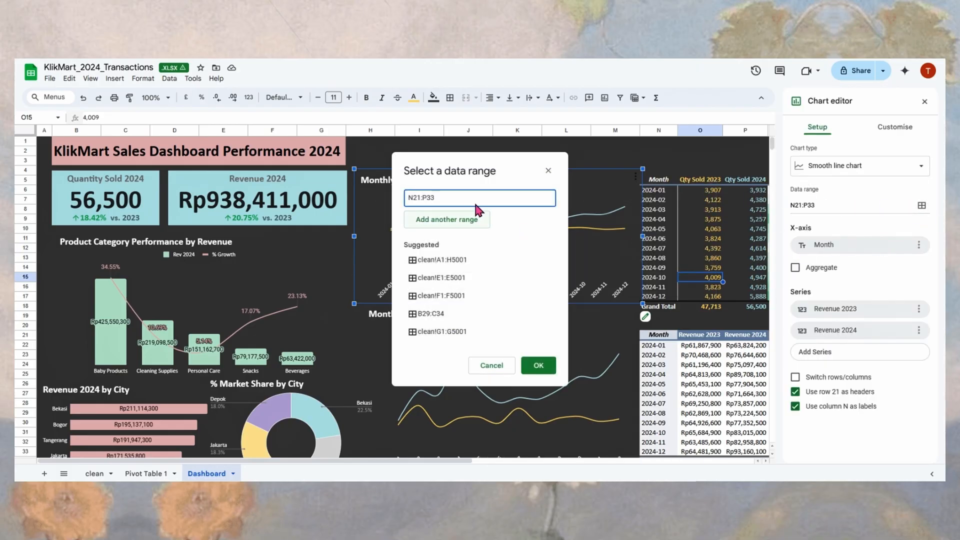
key(ctrl+a)
key(BackSpace)
drag(659, 181, 740, 301)
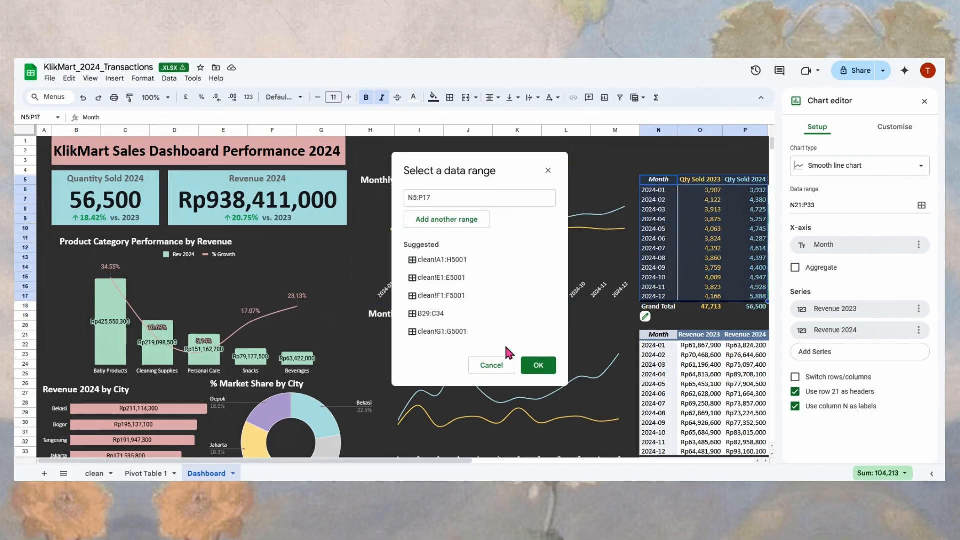
click(538, 365)
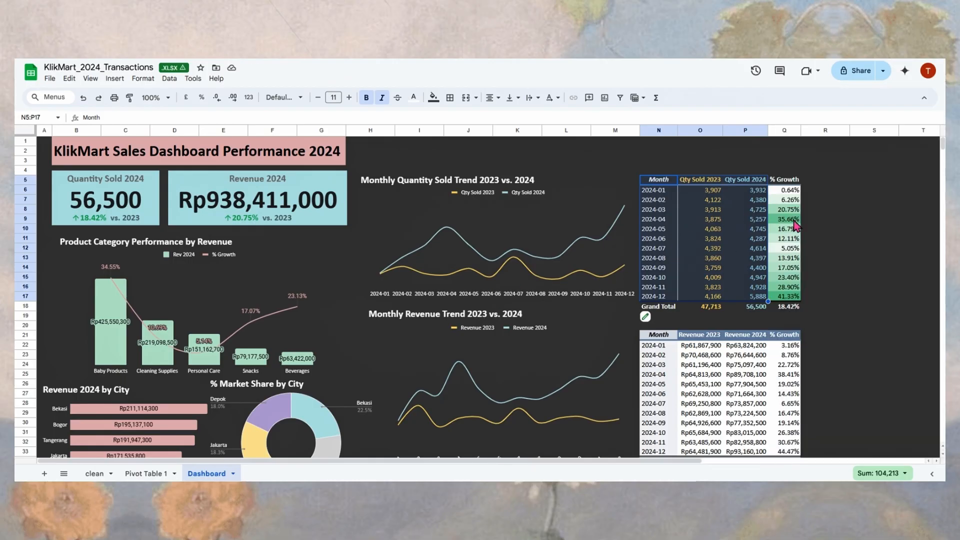
click(925, 102)
Step: Check the data range and series of the Monthly Revenue Trend chart, then close its editor
scroll(584, 367, down, 1)
click(596, 357)
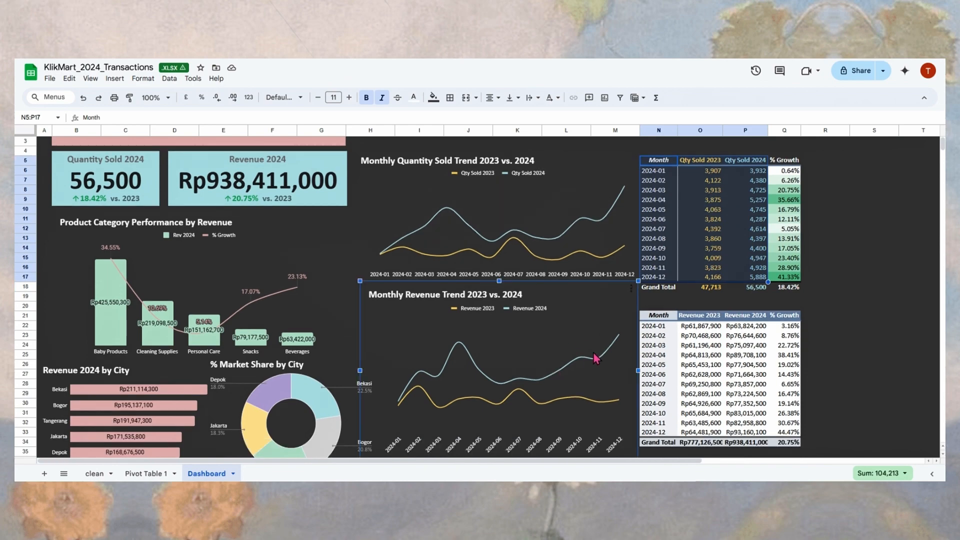
click(628, 290)
click(659, 303)
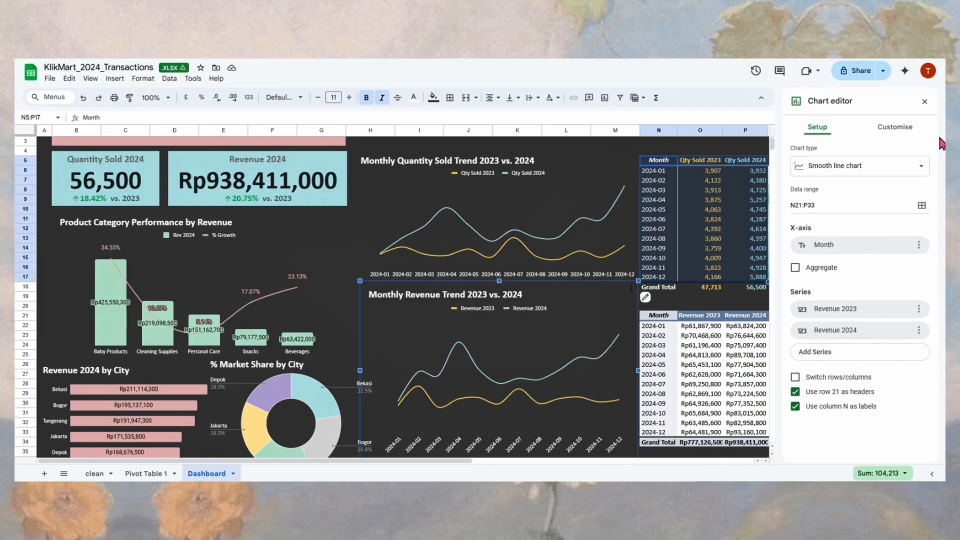
click(925, 101)
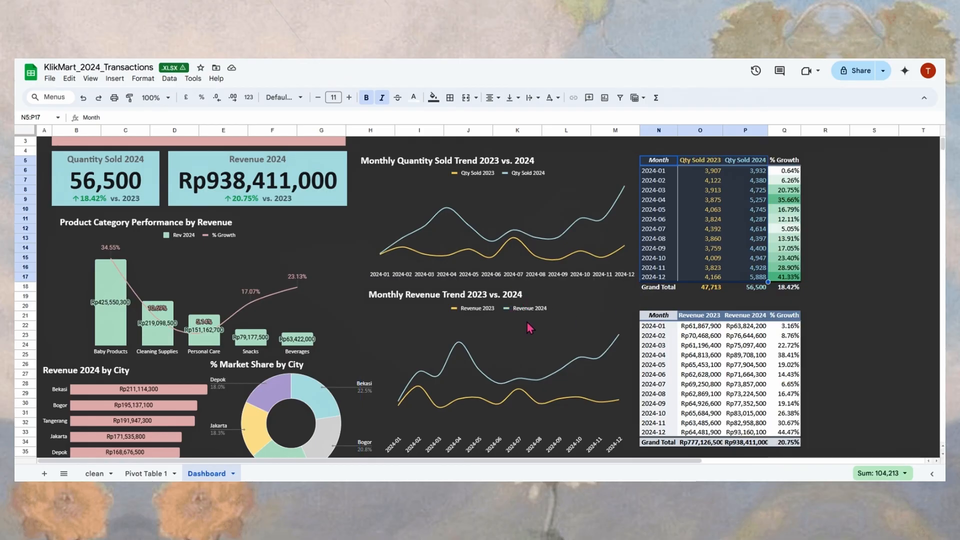
Step: Reduce the Monthly Revenue Trend chart's height from its upper edge, move it slightly up and deselect it
click(528, 329)
drag(499, 280, 500, 307)
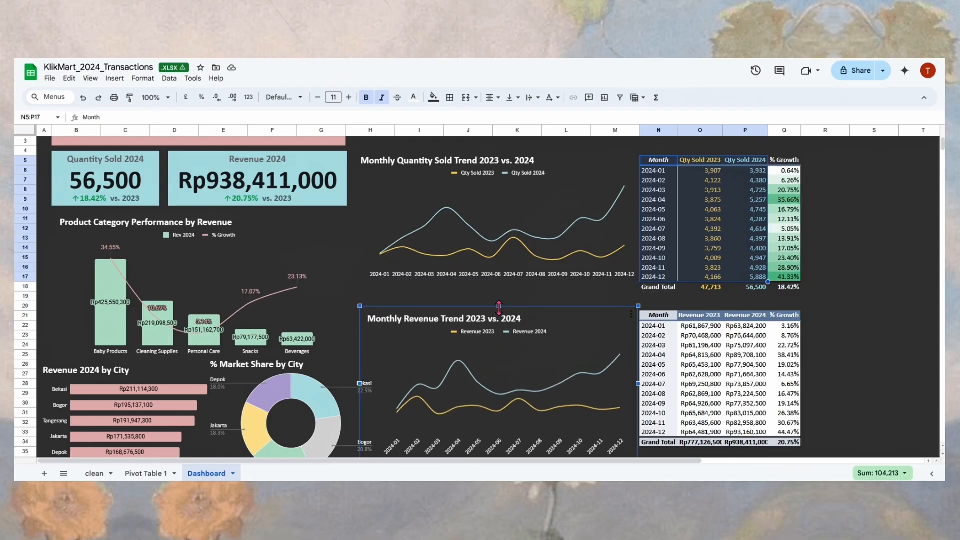
drag(560, 346, 557, 335)
scroll(756, 365, down, 3)
click(836, 358)
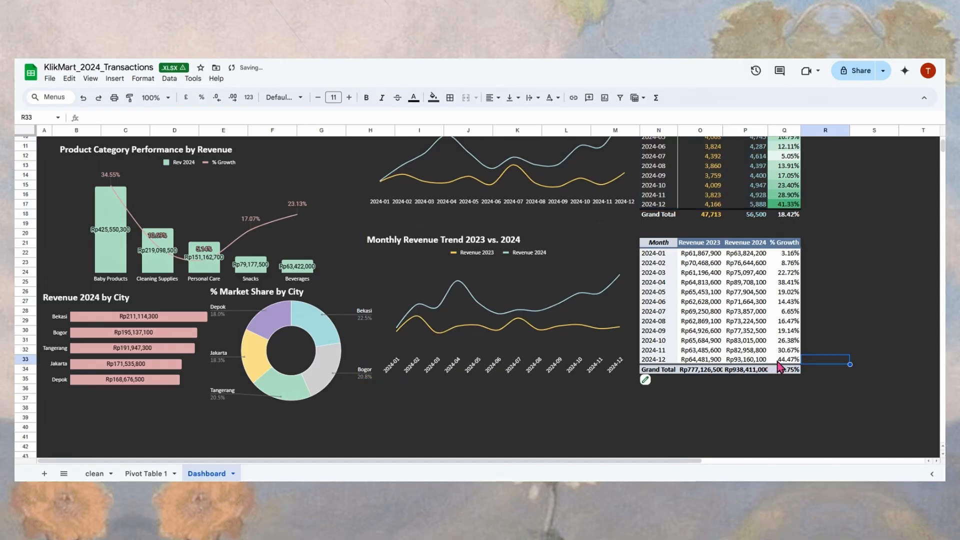
Step: Fill the monthly revenue table N21:Q34 with the dashboard's dark grey background colour
scroll(779, 368, up, 3)
click(720, 378)
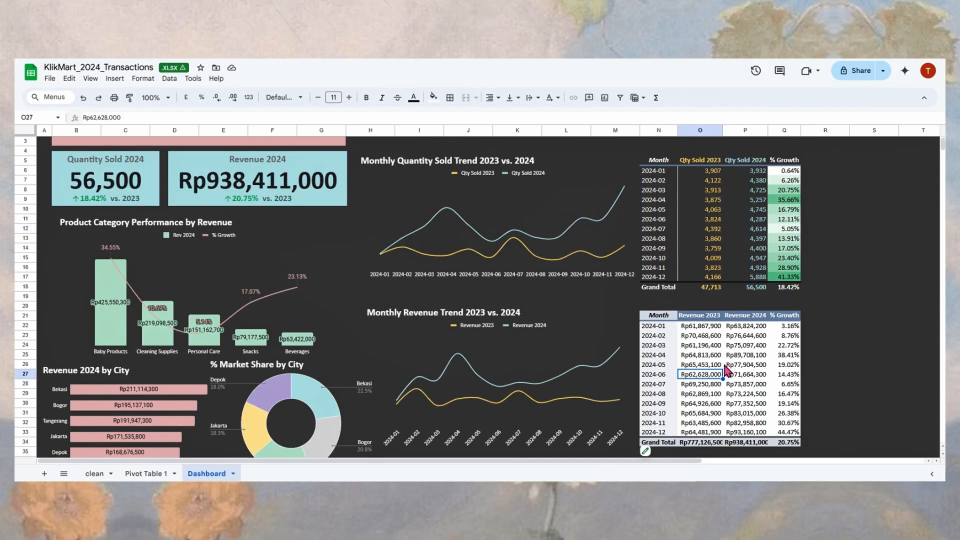
scroll(735, 369, up, 1)
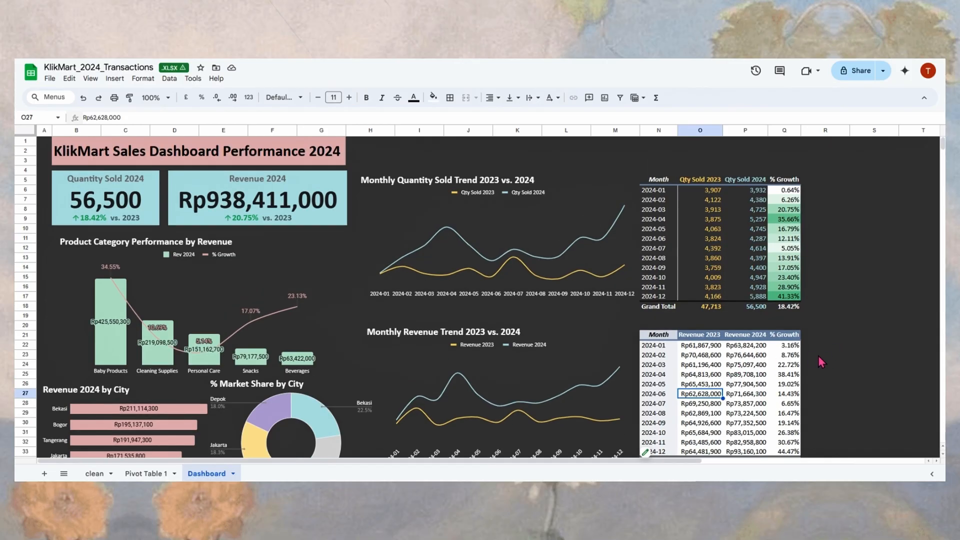
scroll(821, 361, down, 3)
click(706, 301)
drag(665, 270, 790, 396)
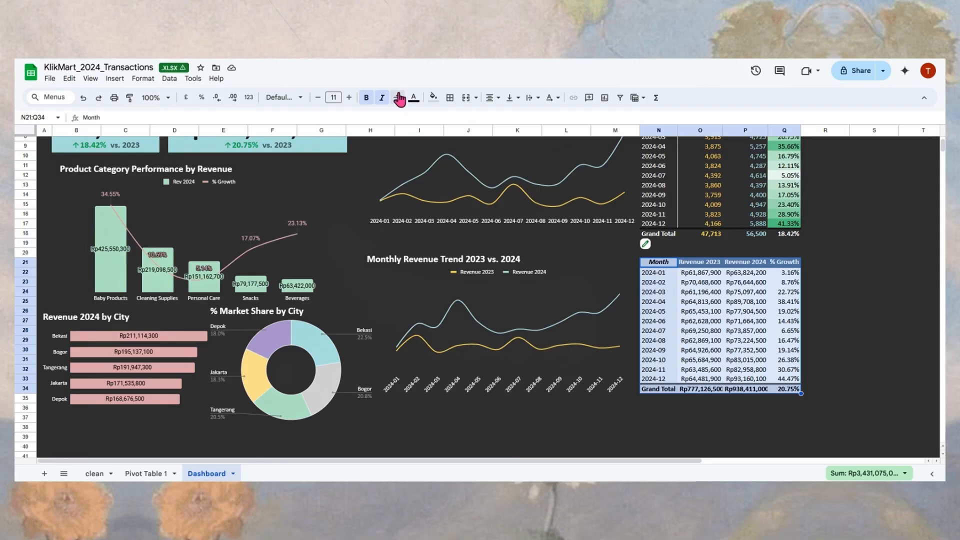
click(433, 98)
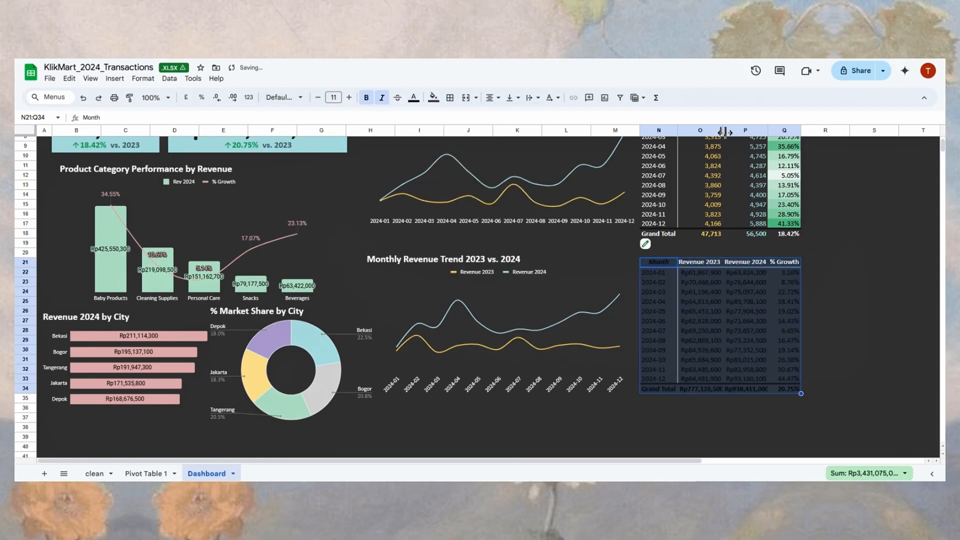
Step: Widen columns O and P slightly to make room for the revenue values
drag(724, 132, 726, 133)
click(764, 131)
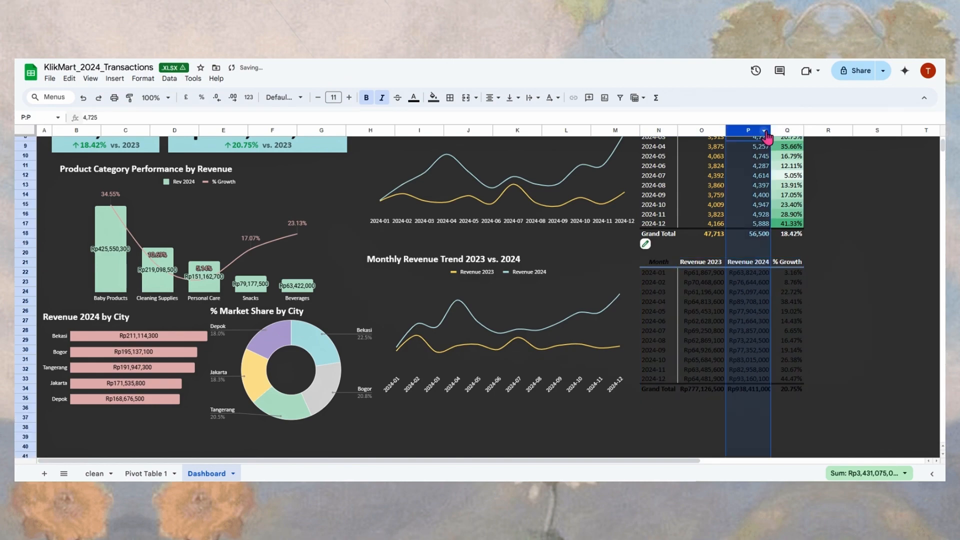
click(766, 132)
click(845, 367)
Step: Colour the text of the revenue table's Month column, N21:N34, white
click(663, 269)
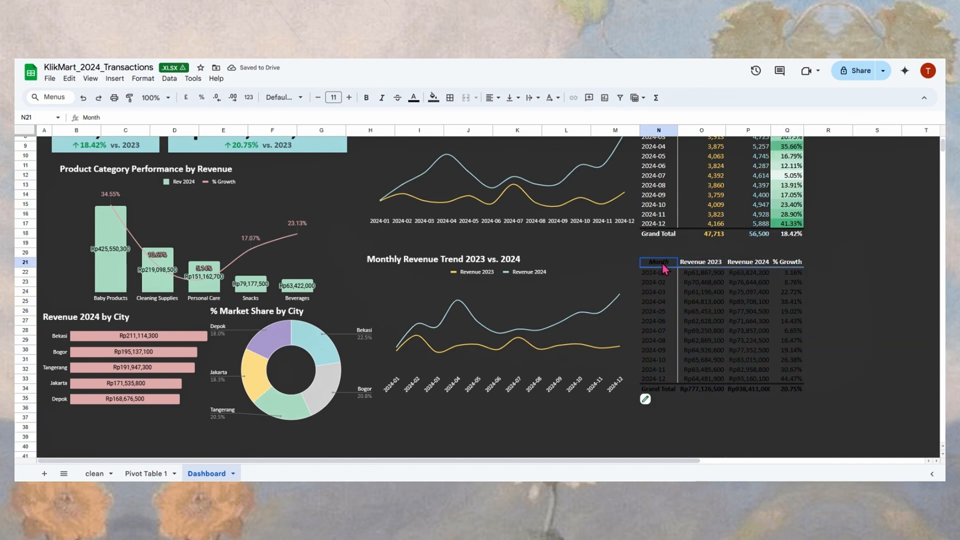
drag(664, 269, 671, 393)
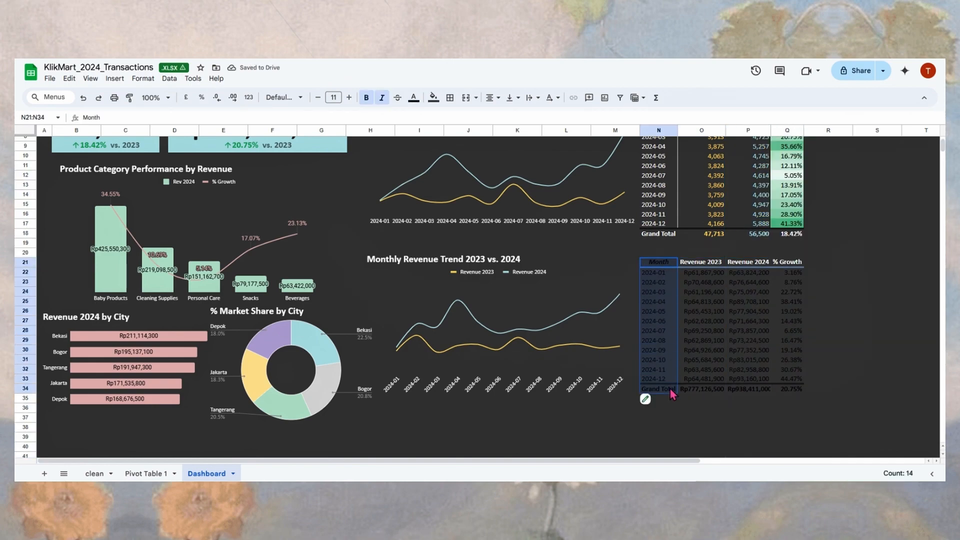
click(434, 97)
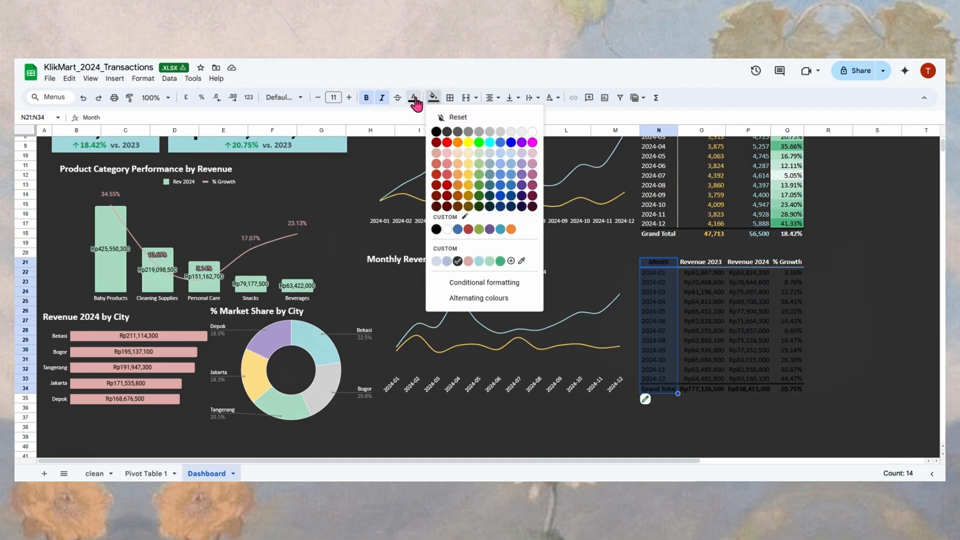
click(414, 99)
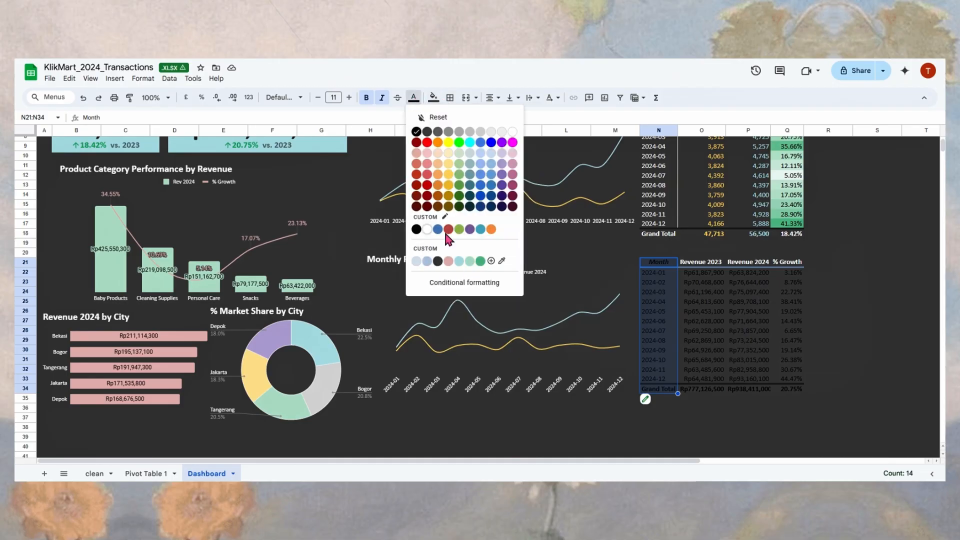
click(427, 229)
Step: Colour the text of the Revenue 2023 column, O21:O34, yellow
drag(709, 263, 714, 391)
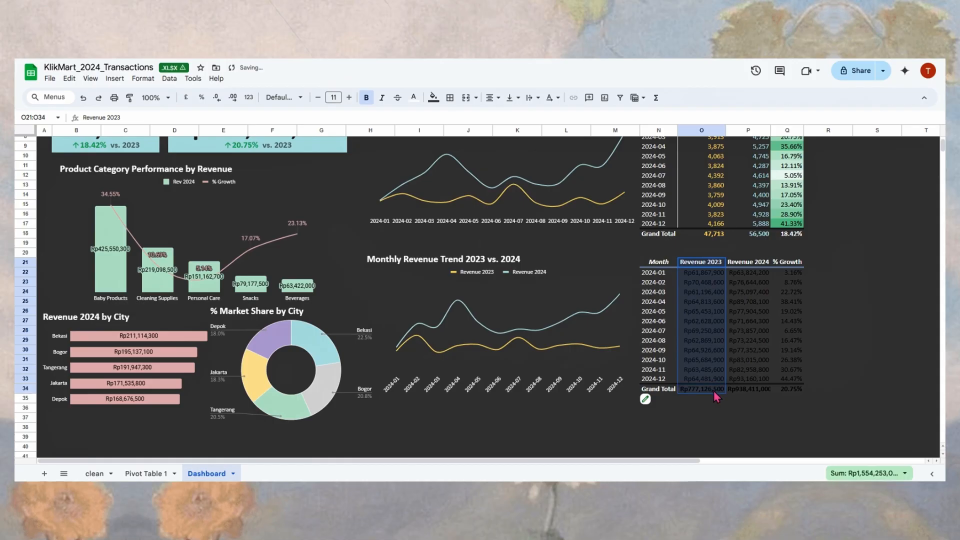
click(414, 98)
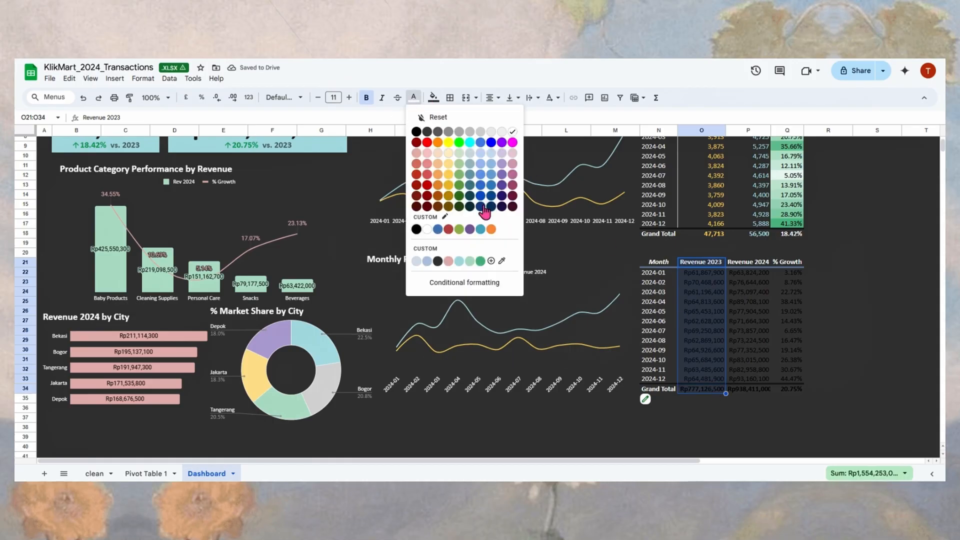
click(448, 180)
Step: Colour the text of the Revenue 2024 column, P21:P34, light teal
drag(748, 262, 758, 392)
click(414, 98)
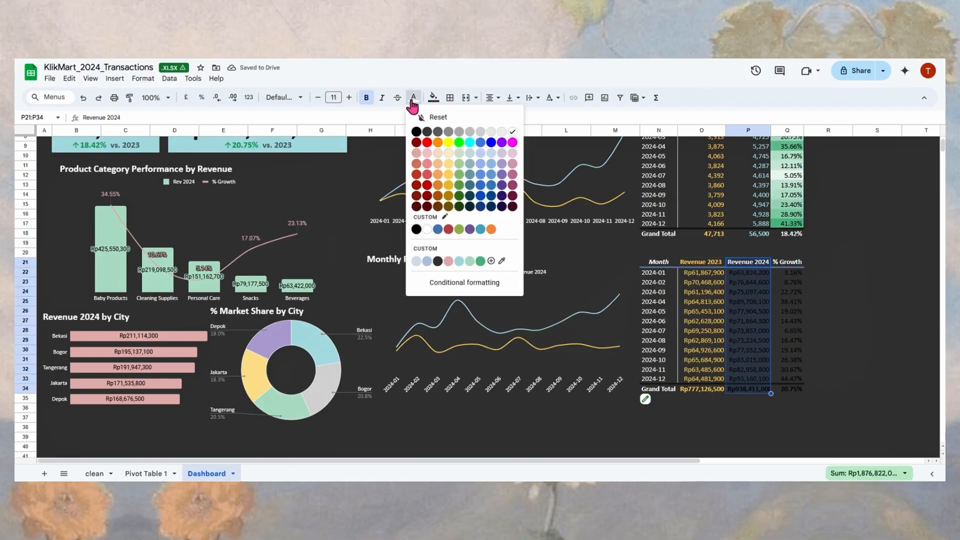
click(467, 263)
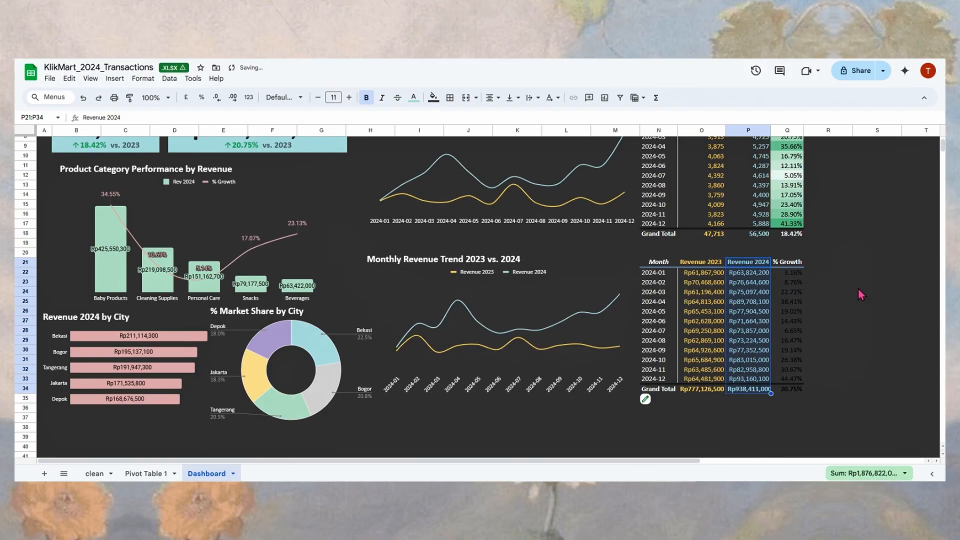
Step: Widen column P slightly so the revenue grand total fits its cell
click(779, 264)
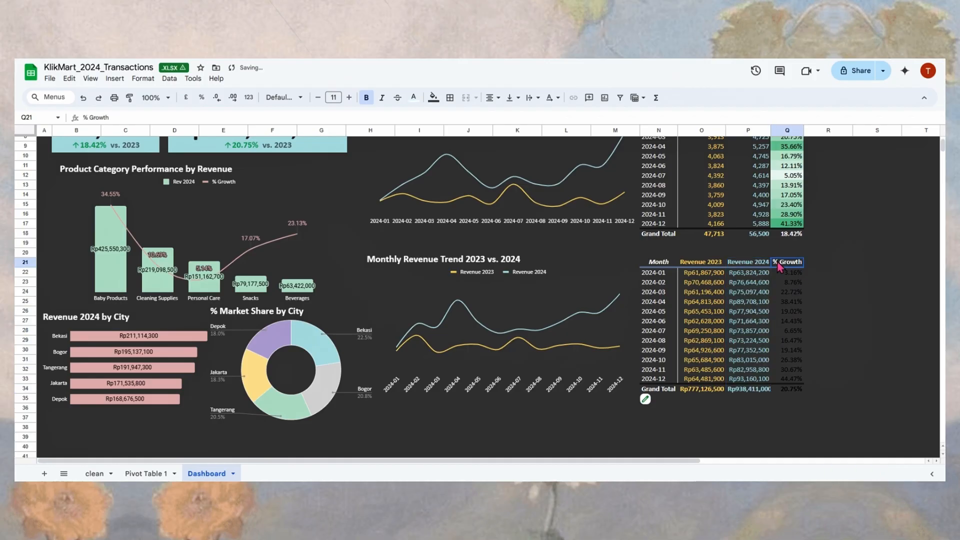
click(791, 392)
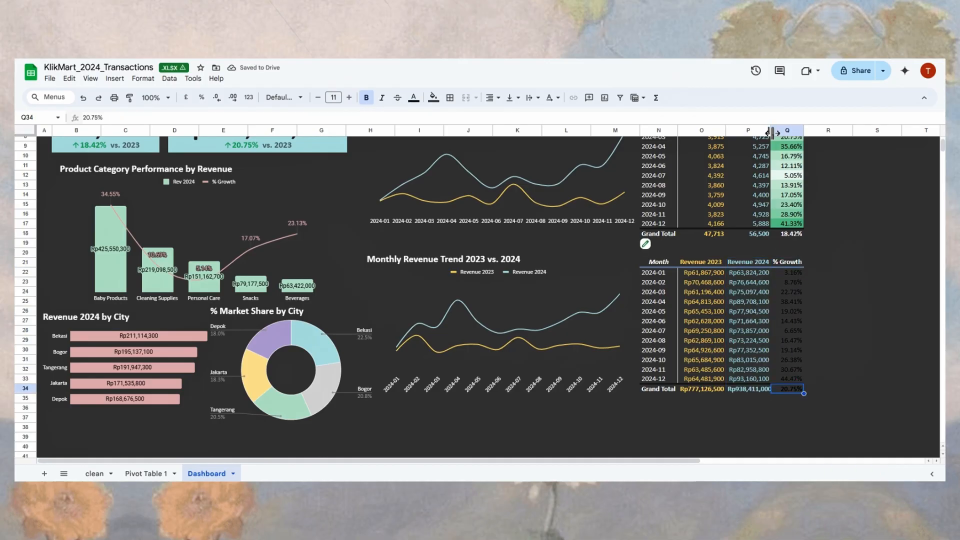
drag(773, 132, 776, 133)
click(860, 305)
Step: Apply a white-to-green colour scale to the revenue table's % Growth values in Q22:Q33
click(801, 269)
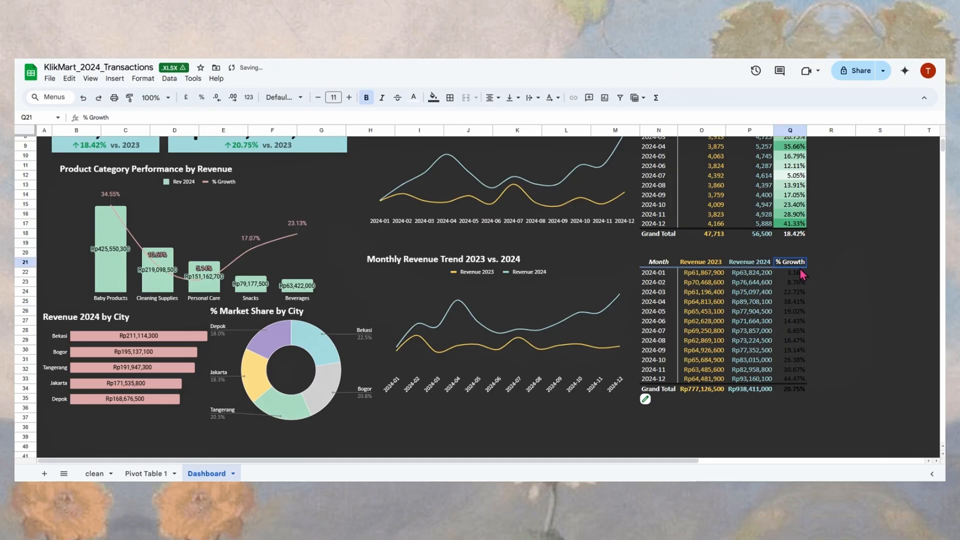
click(795, 276)
drag(795, 278, 803, 385)
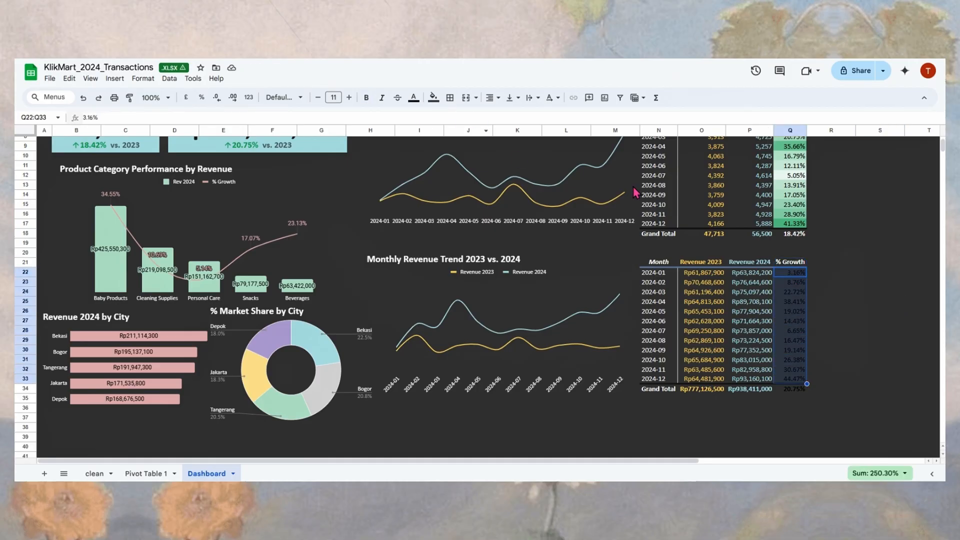
click(433, 97)
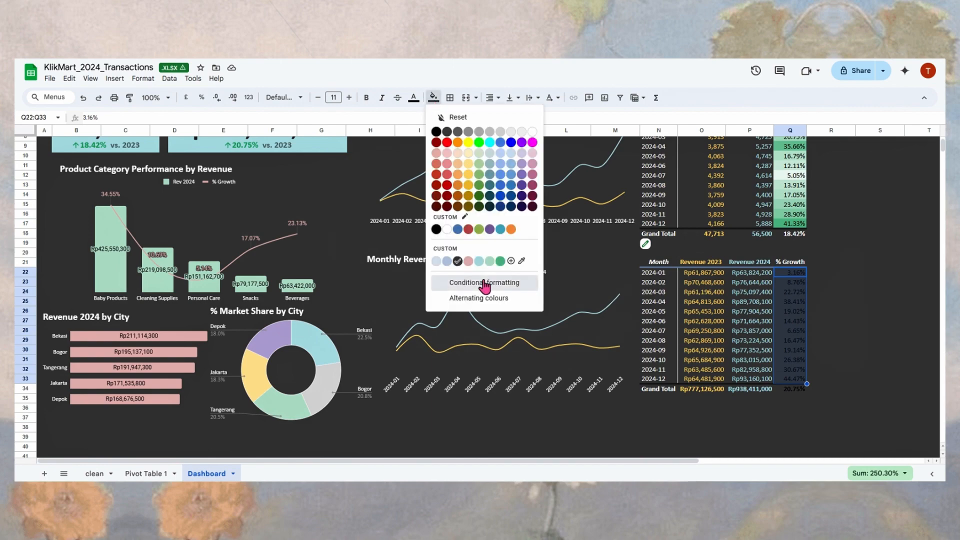
click(488, 282)
click(881, 134)
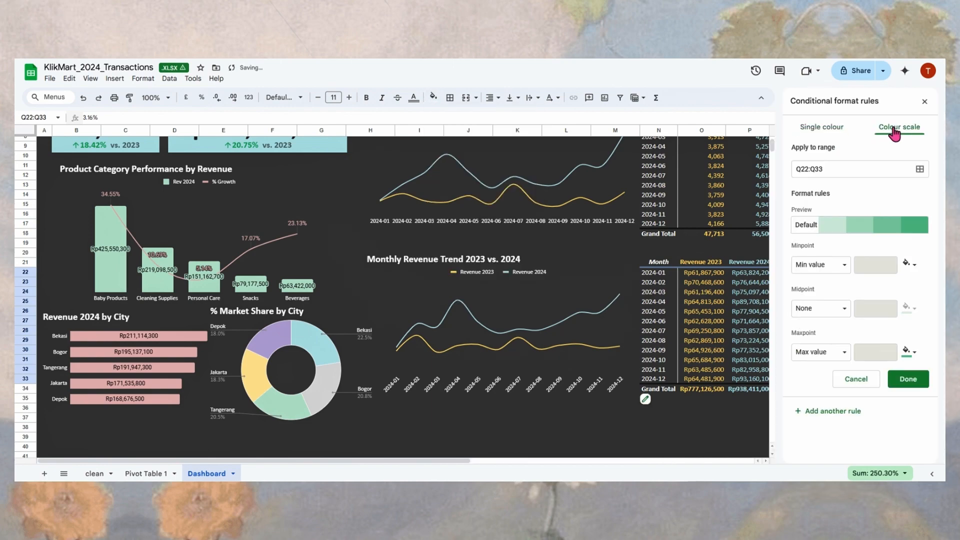
click(818, 236)
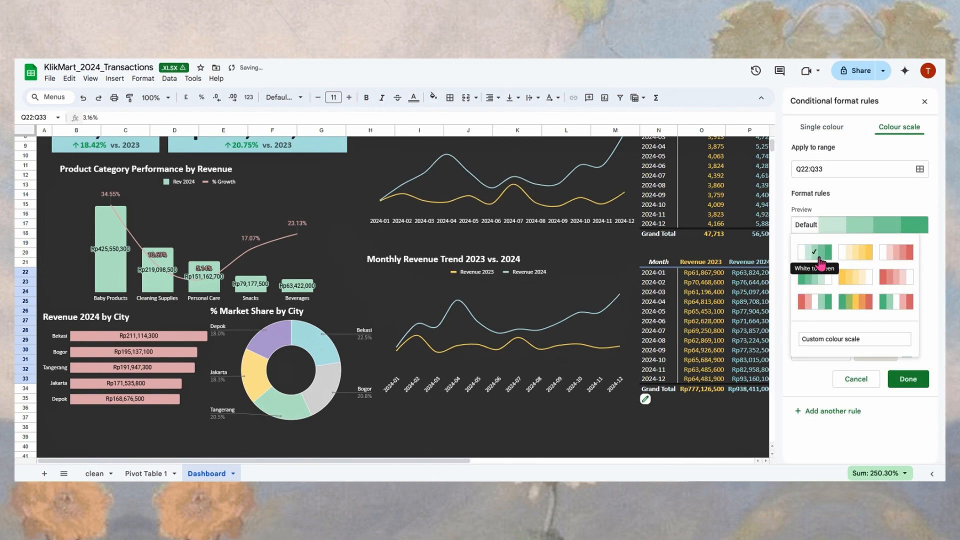
click(907, 384)
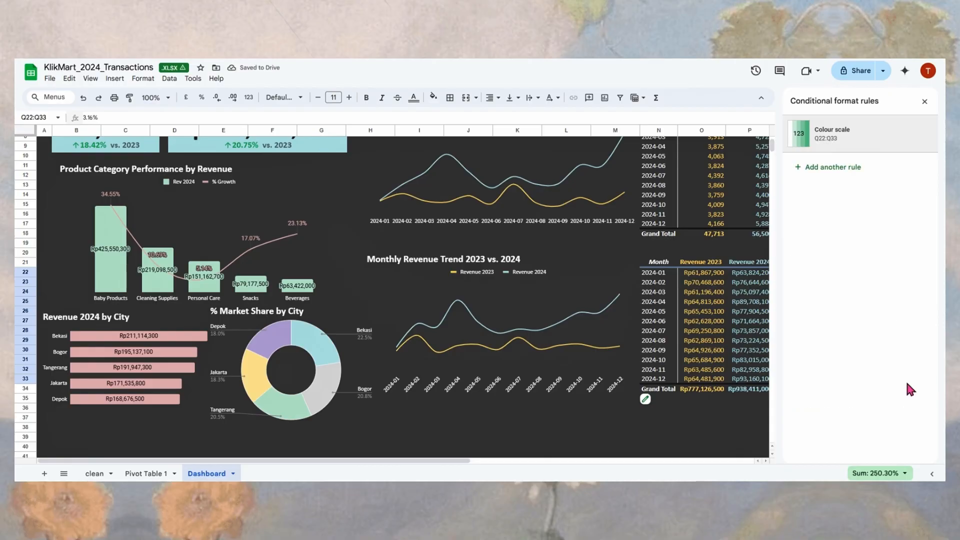
click(925, 101)
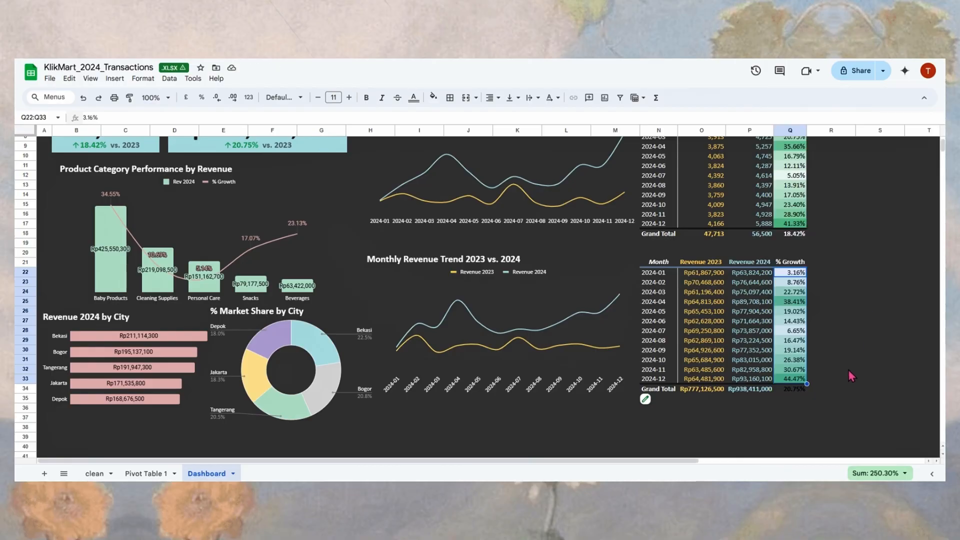
Step: Colour the revenue table's Grand Total growth percentage in Q34 white
click(799, 389)
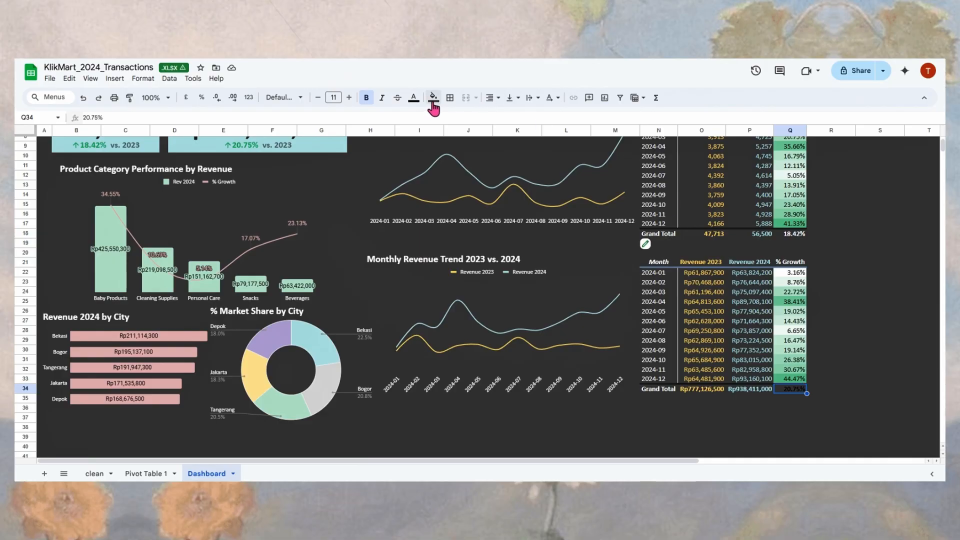
click(414, 97)
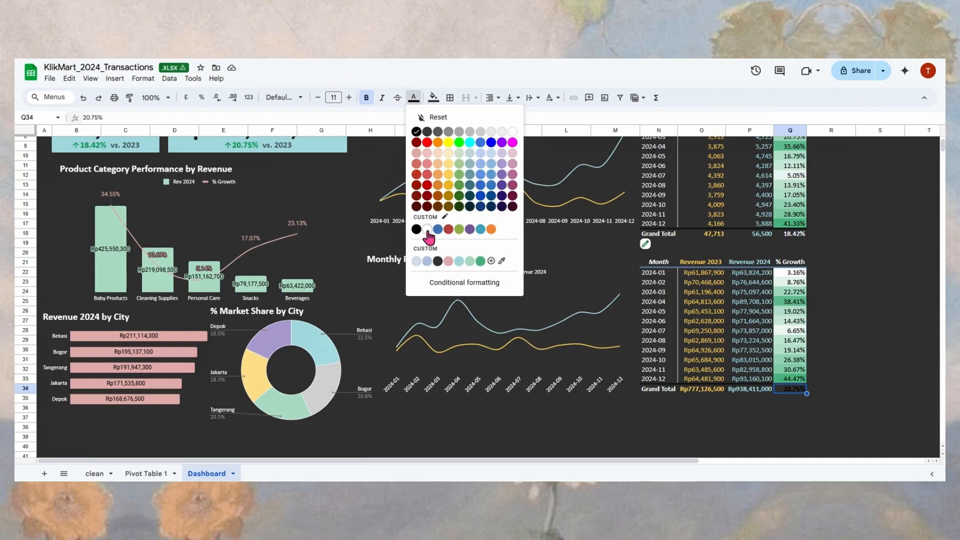
click(428, 231)
click(870, 338)
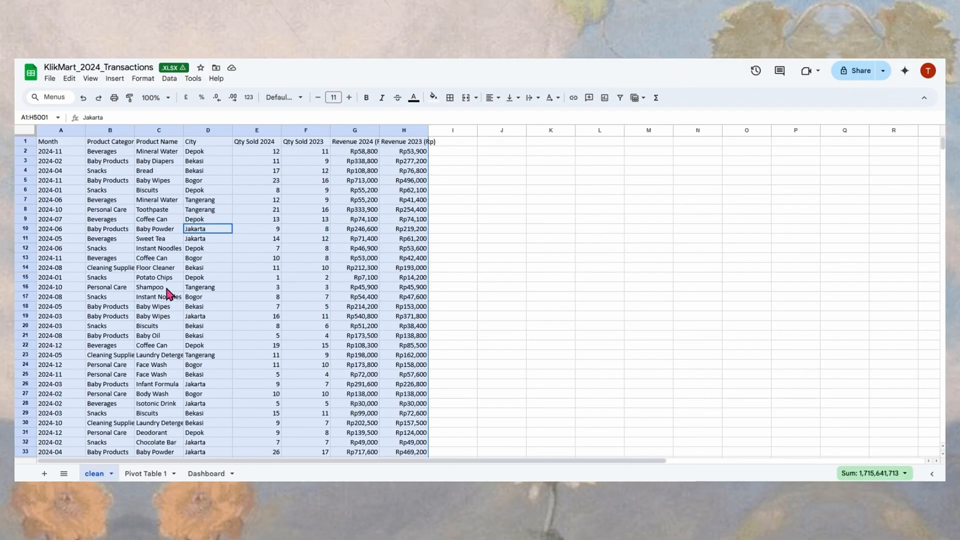
Step: Create a pivot table from clean!A1:H5001 on the existing Dashboard sheet at cell S5
click(169, 290)
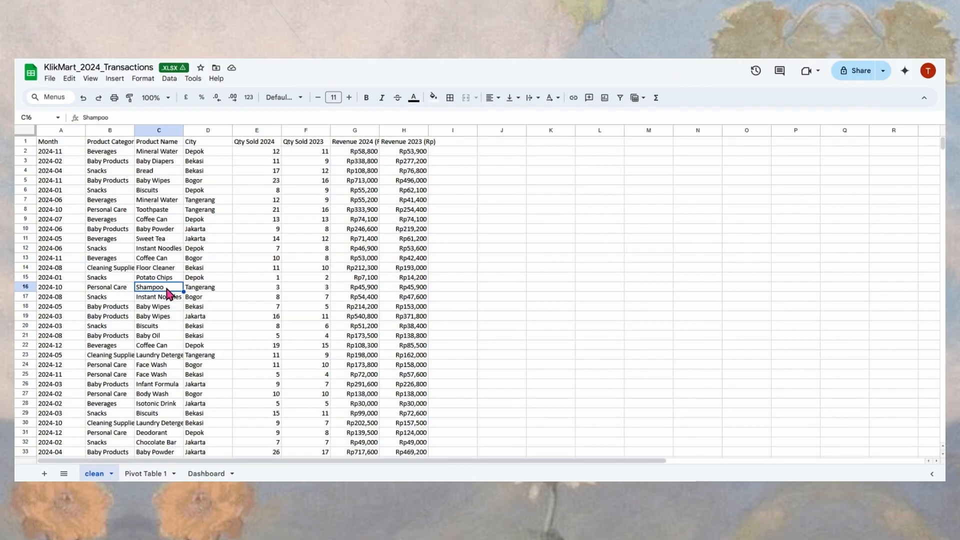
key(ctrl+a)
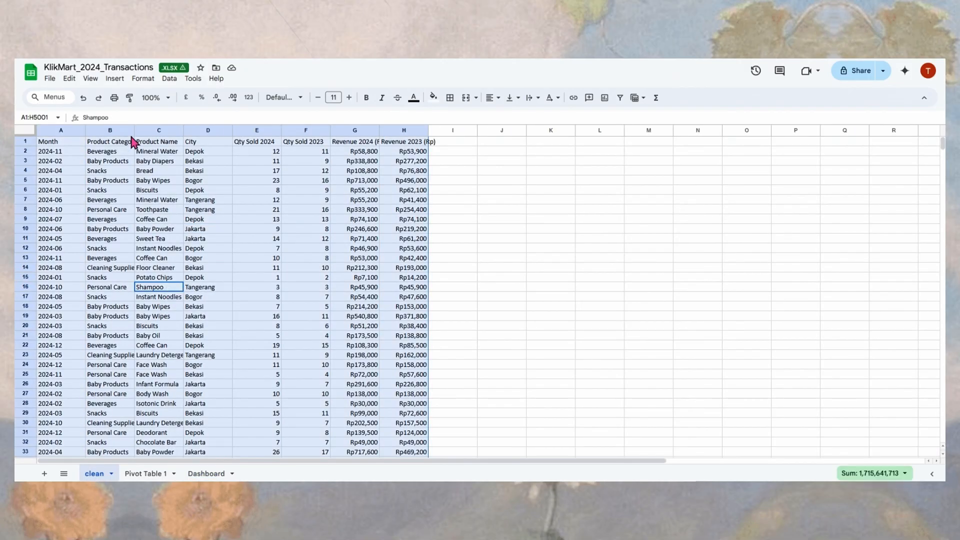
click(115, 79)
click(165, 204)
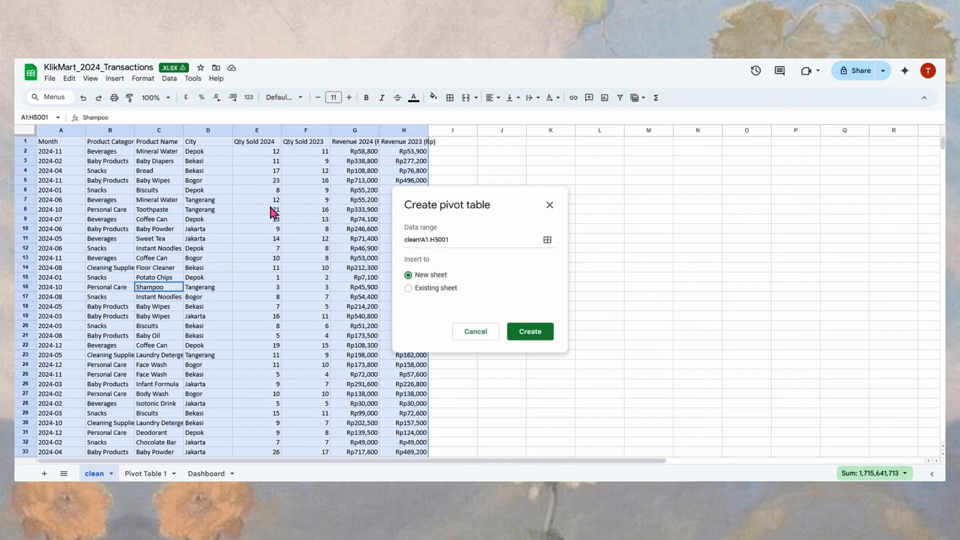
click(435, 288)
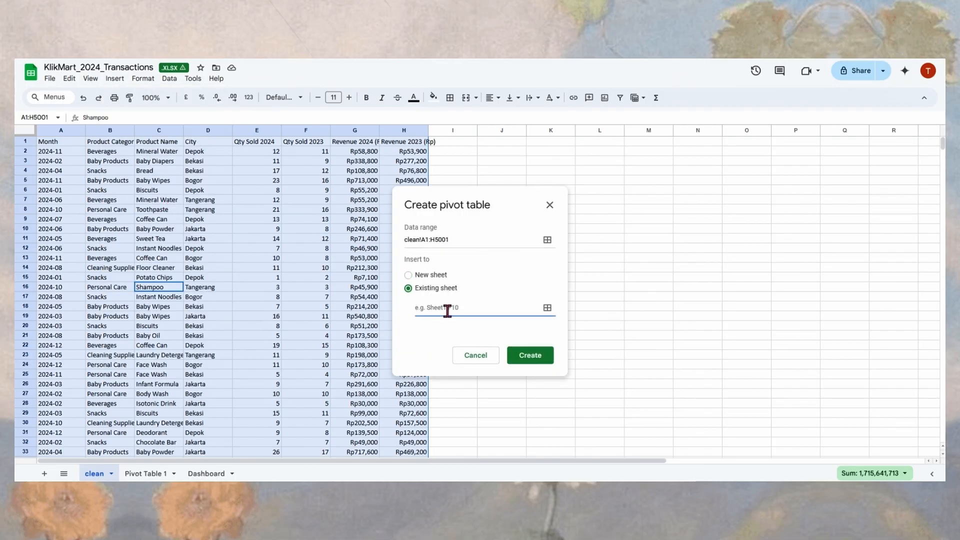
click(206, 473)
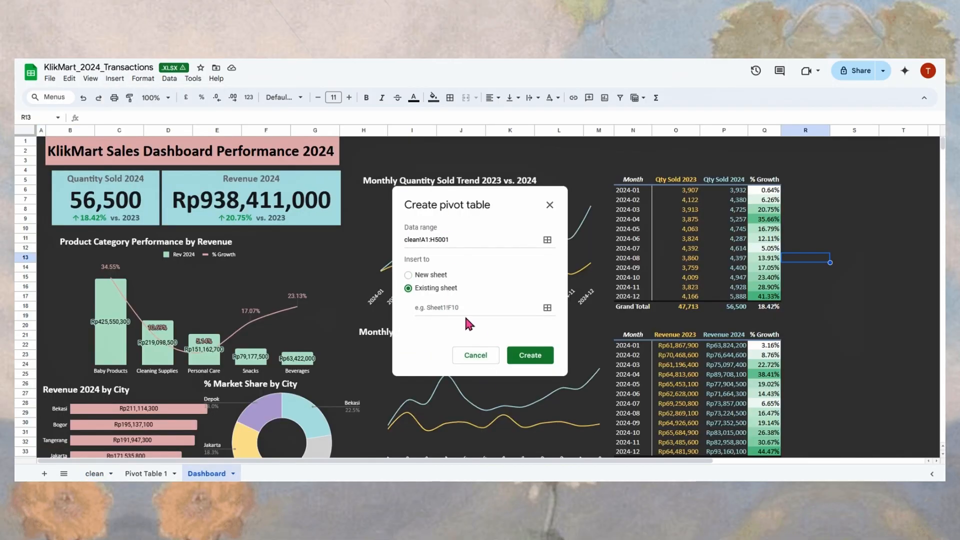
click(825, 208)
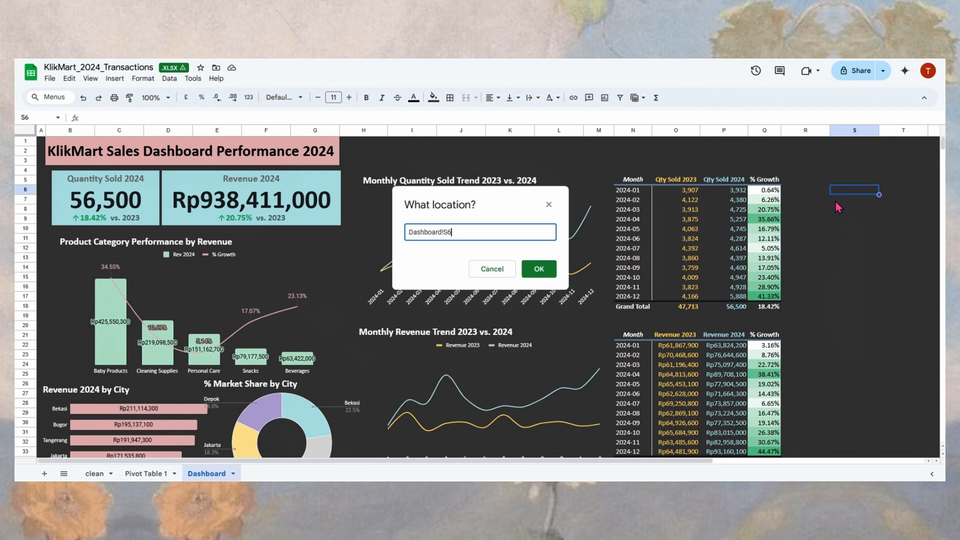
click(815, 181)
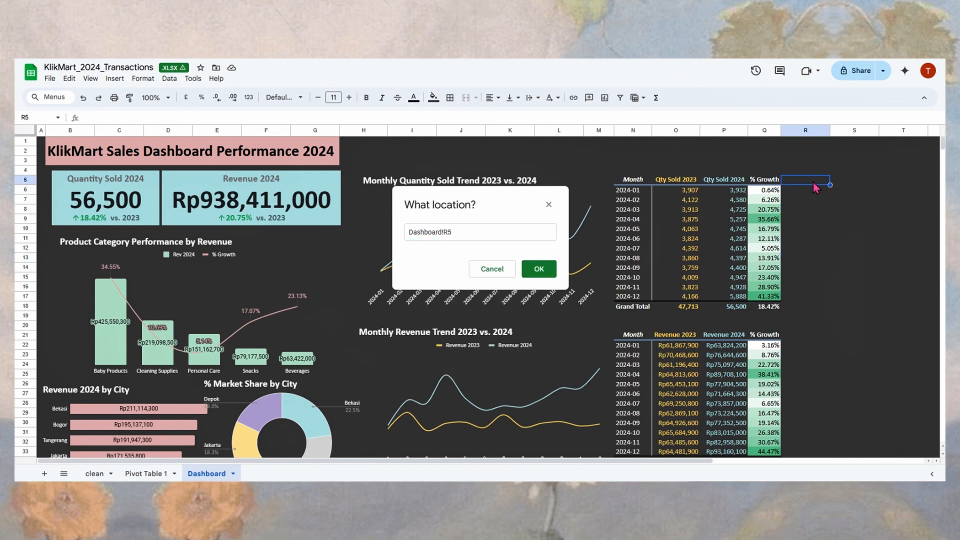
click(834, 181)
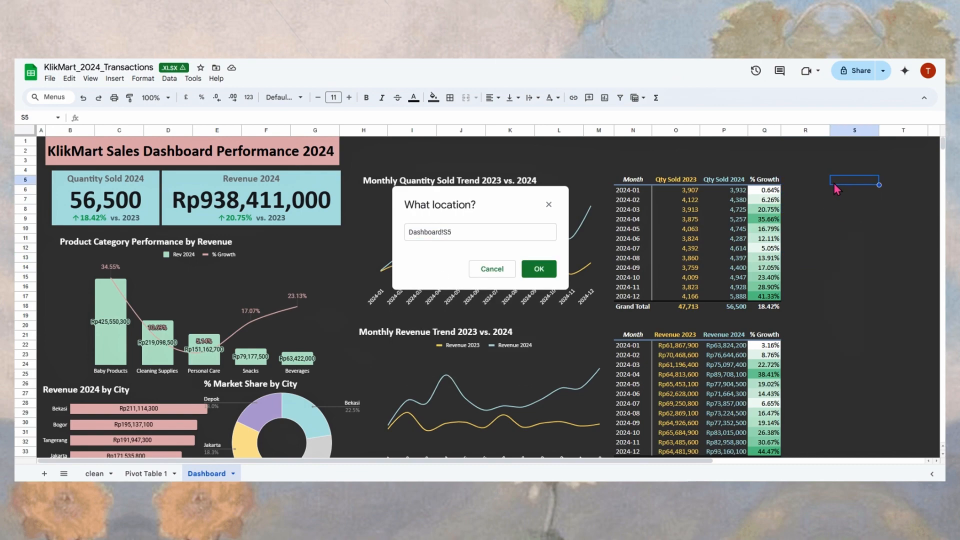
click(539, 270)
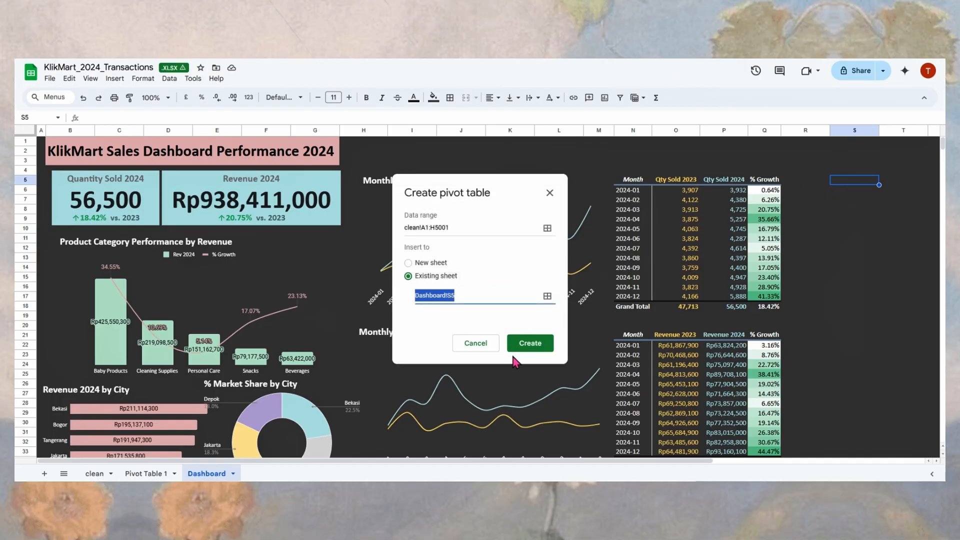
click(530, 343)
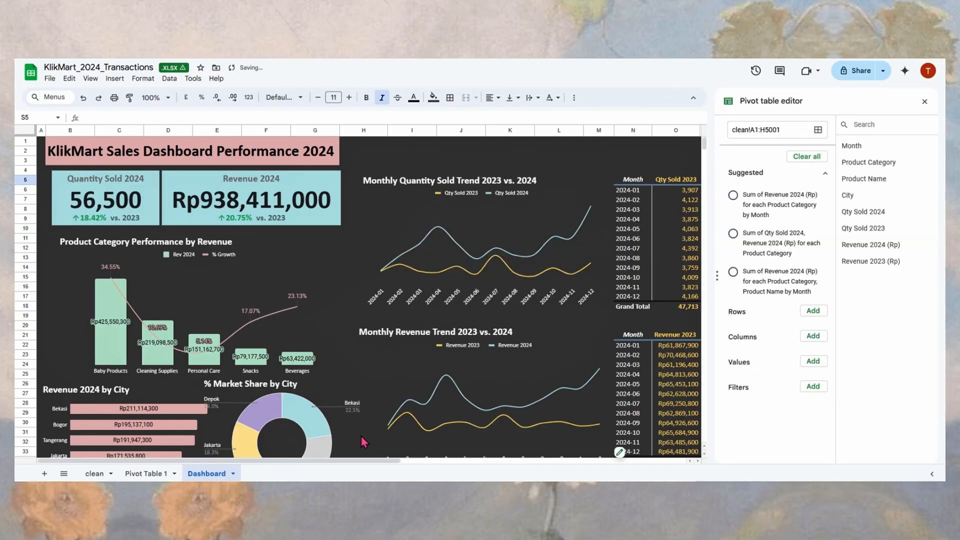
Step: Set Product Name as the new pivot table's rows and the sum of Qty Sold 2024 as its values
drag(241, 460, 689, 476)
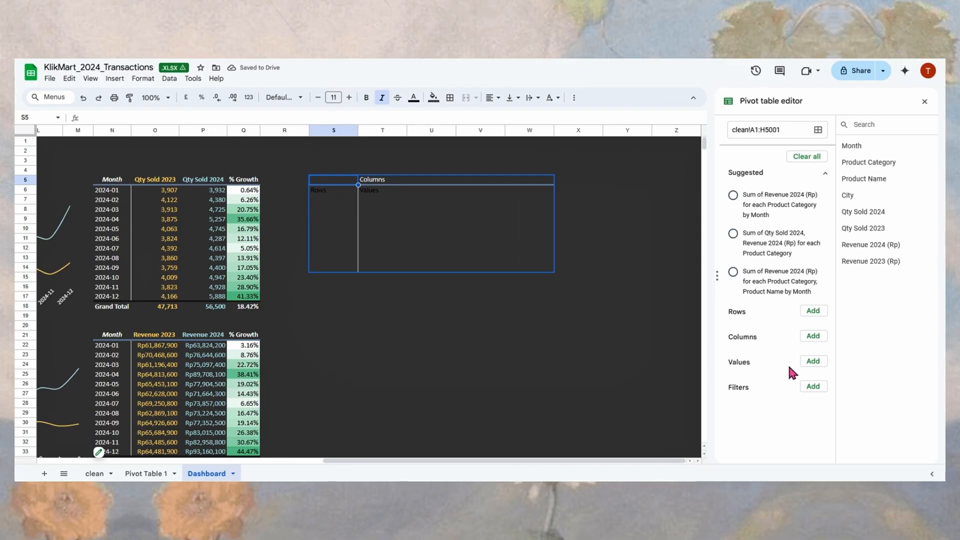
drag(851, 179, 784, 334)
drag(879, 212, 779, 467)
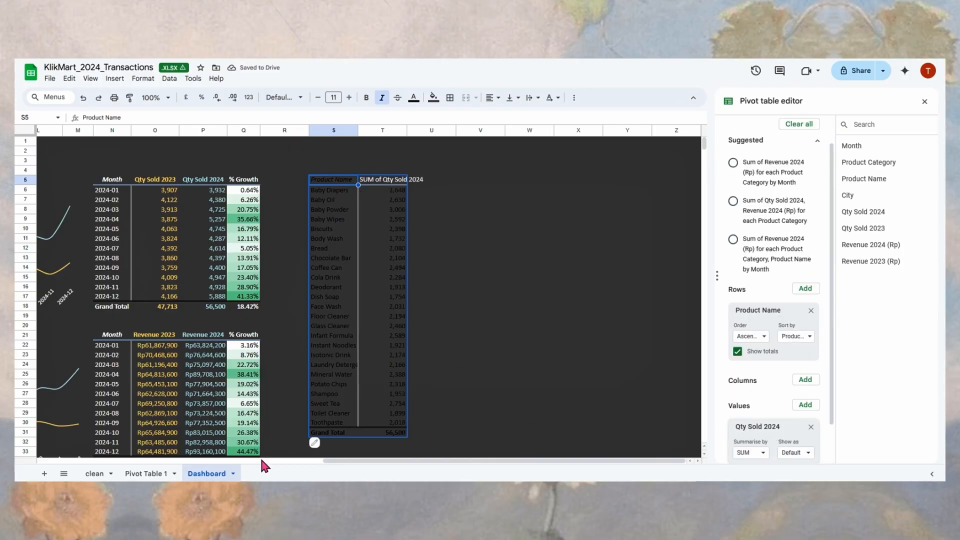
Step: Fill the product pivot table S5:T31 with the light grey custom colour
drag(332, 461, 183, 437)
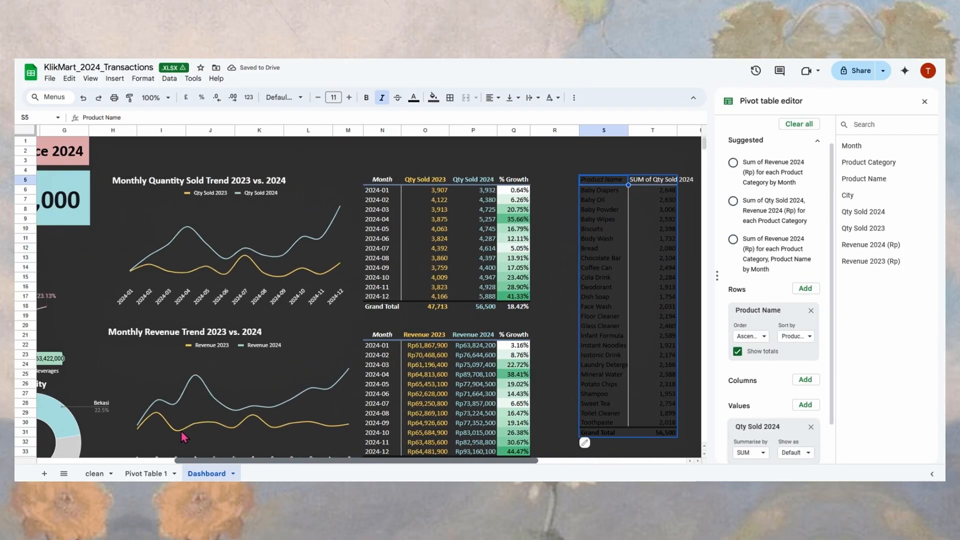
drag(598, 183, 656, 439)
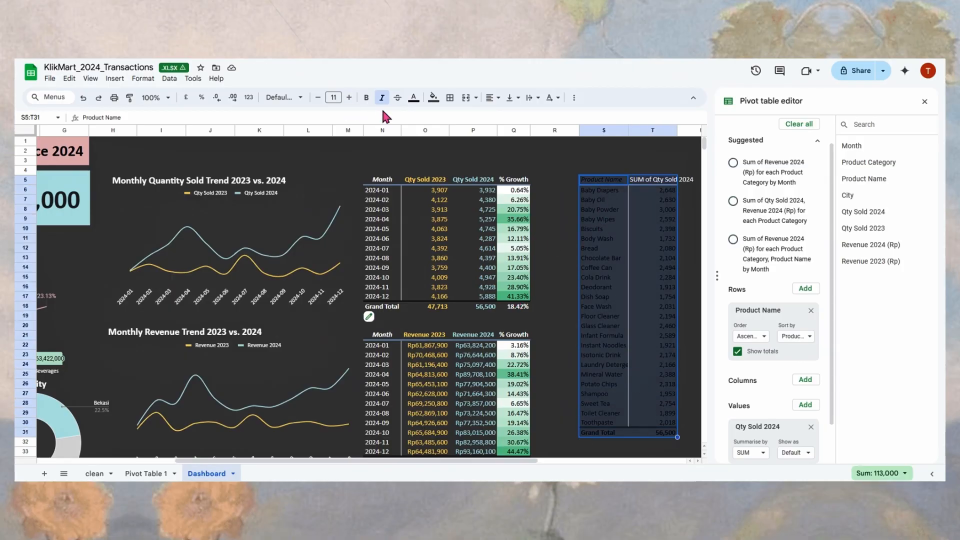
click(433, 98)
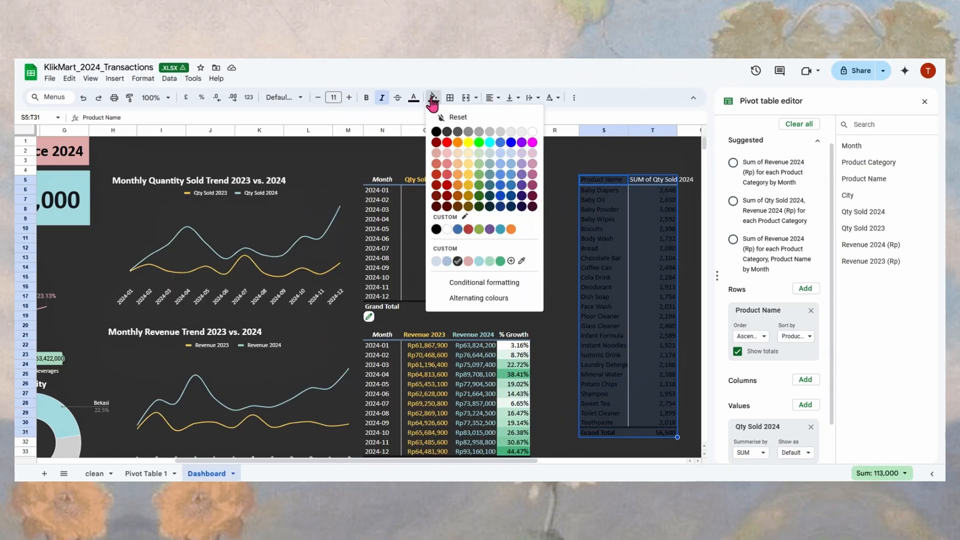
click(436, 262)
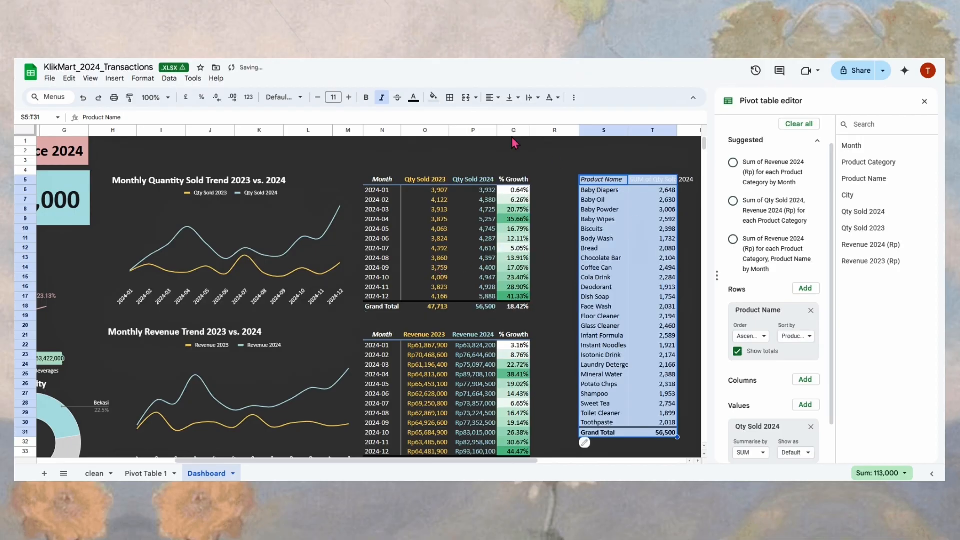
click(438, 100)
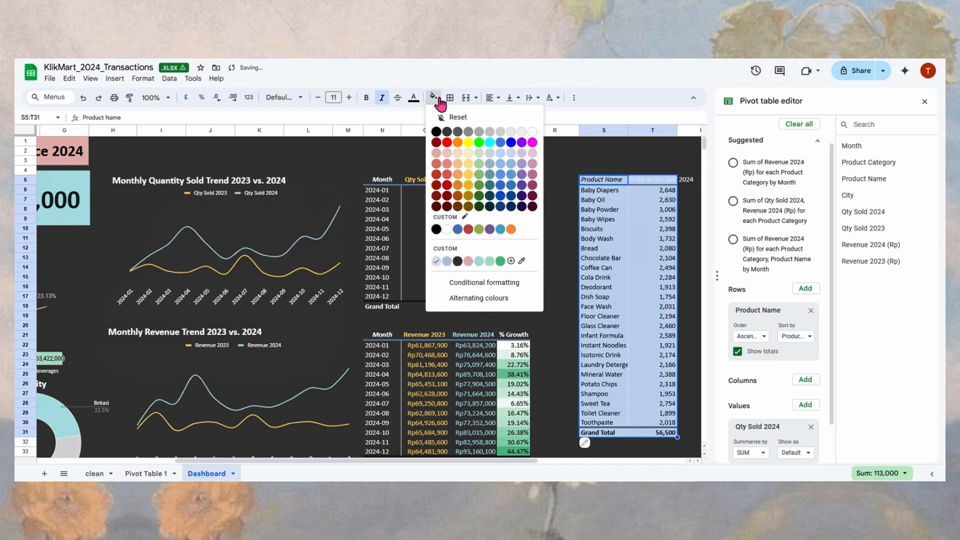
click(514, 131)
click(652, 258)
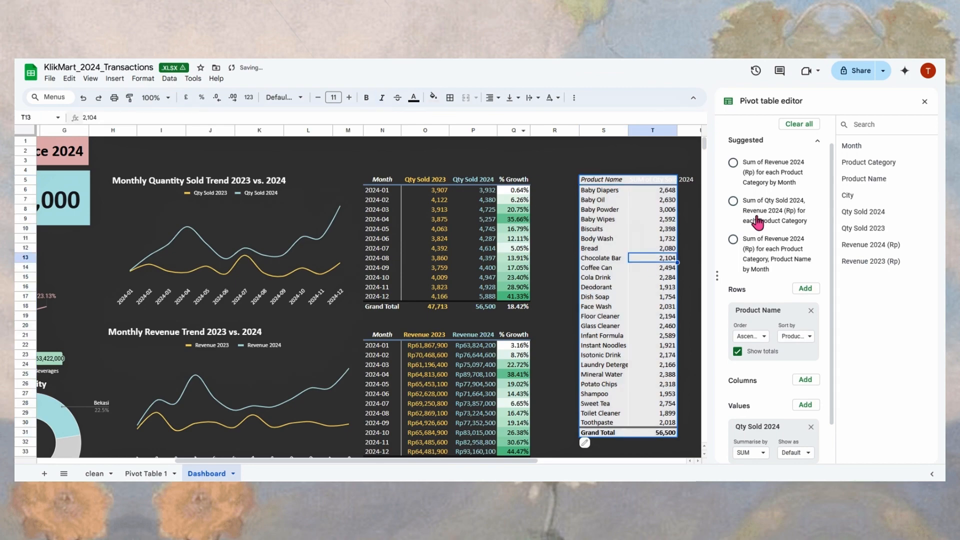
Step: Rename the product pivot table's value header in T5 to "Qty Sold 2024"
click(647, 179)
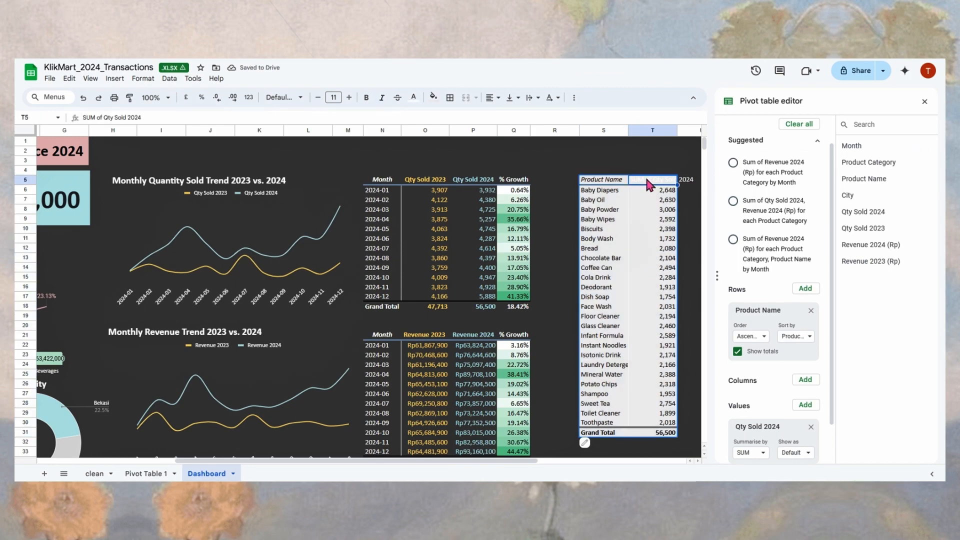
key(BackSpace)
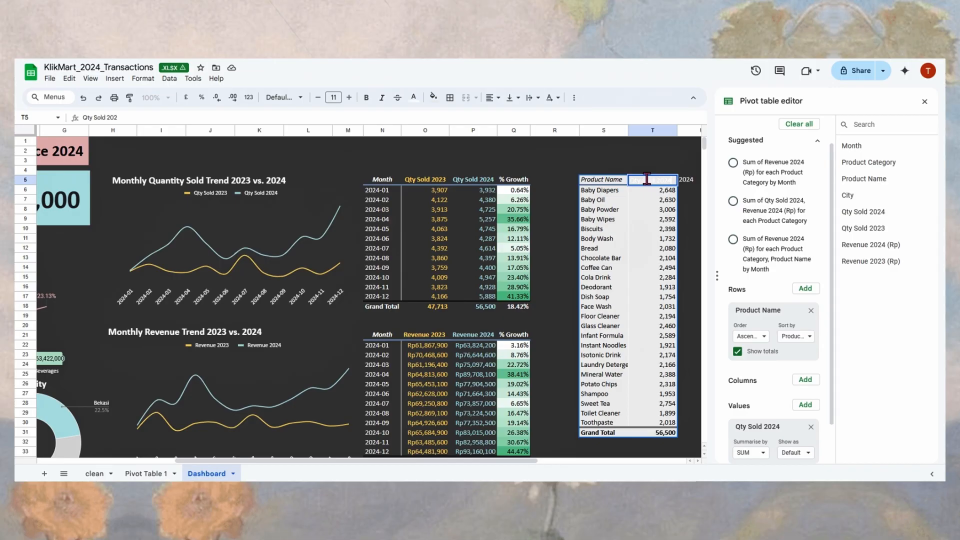
Step: Make the product pivot table's header row S5:T5 bold with the dark grey custom text colour
drag(613, 180, 650, 181)
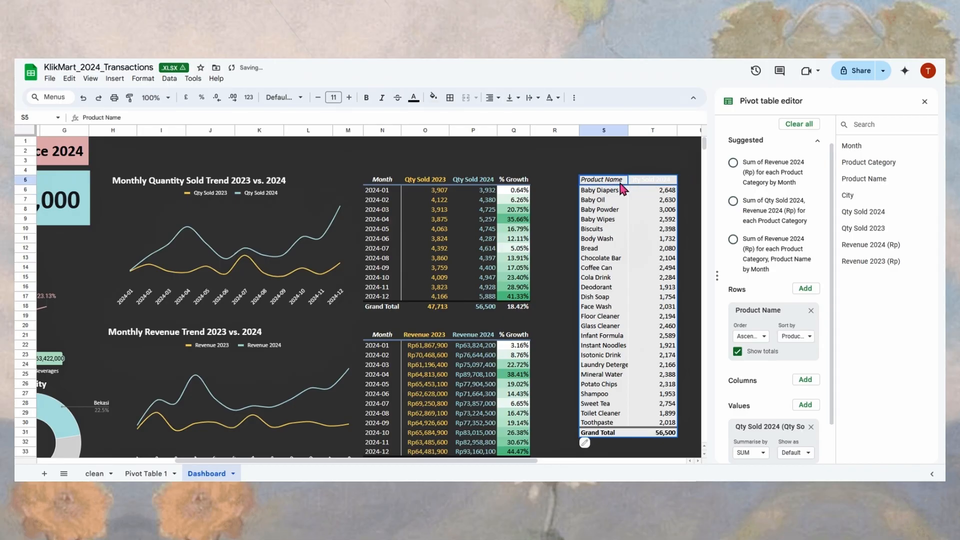
key(ctrl+b)
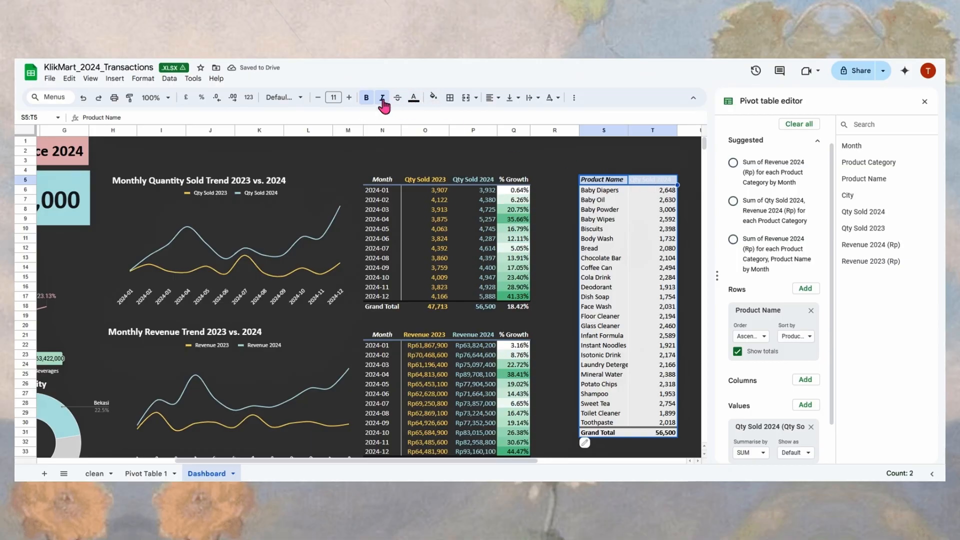
click(414, 99)
click(439, 262)
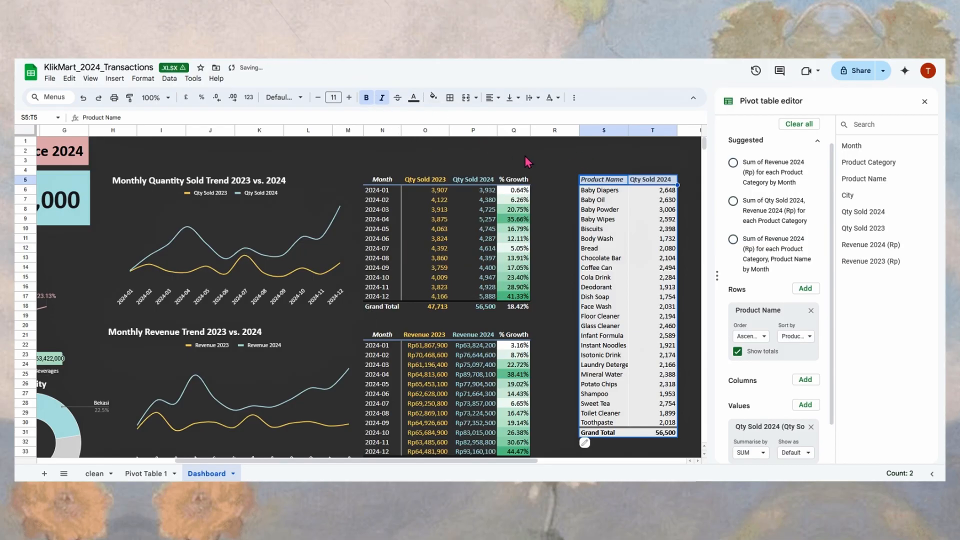
click(661, 258)
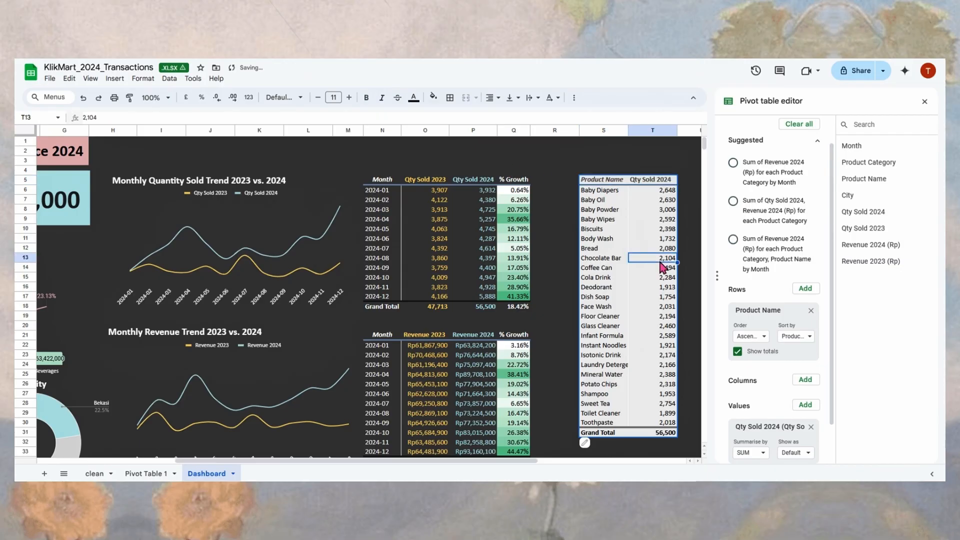
Step: Apply all borders to the product pivot table S5:T31 and close its pivot table editor
drag(604, 181, 671, 436)
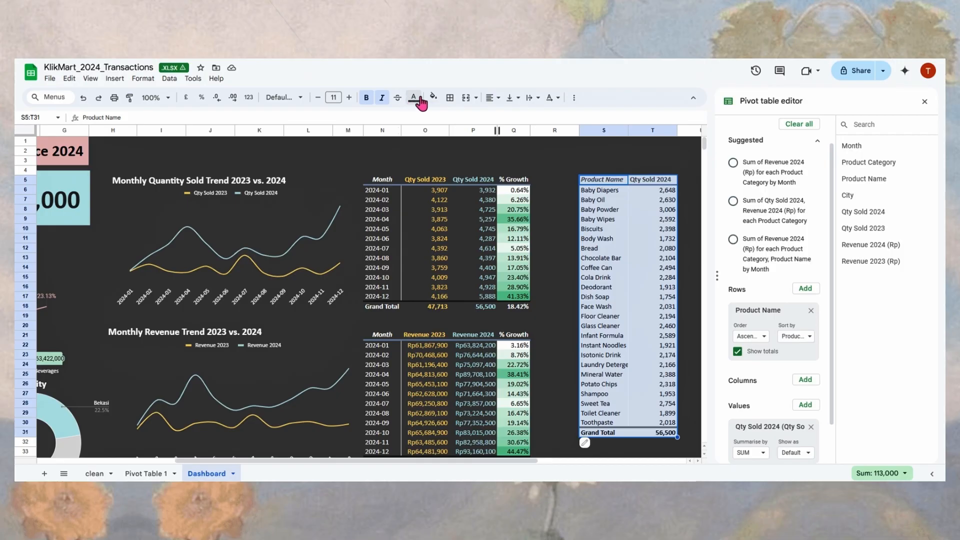
click(450, 98)
click(456, 119)
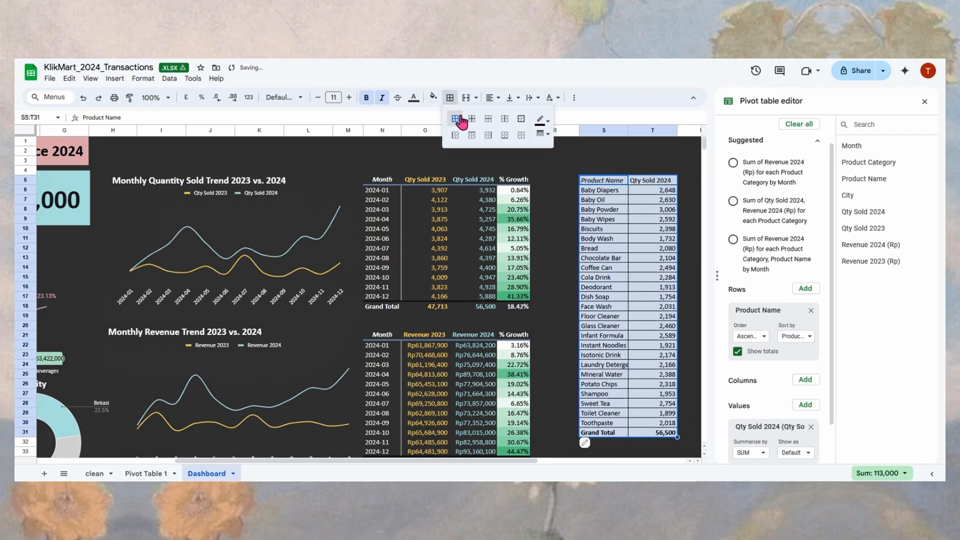
click(636, 300)
scroll(643, 330, down, 2)
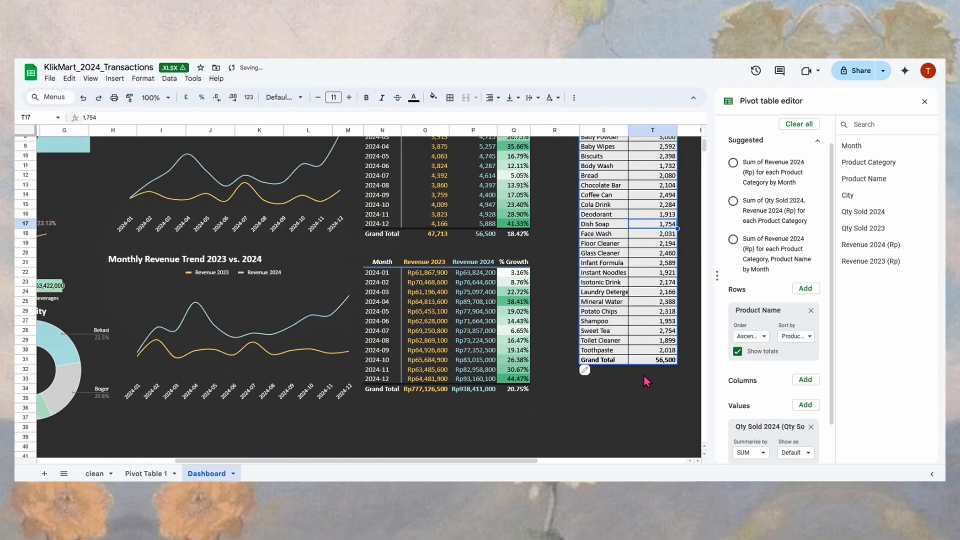
click(644, 379)
scroll(582, 392, up, 2)
scroll(639, 314, down, 2)
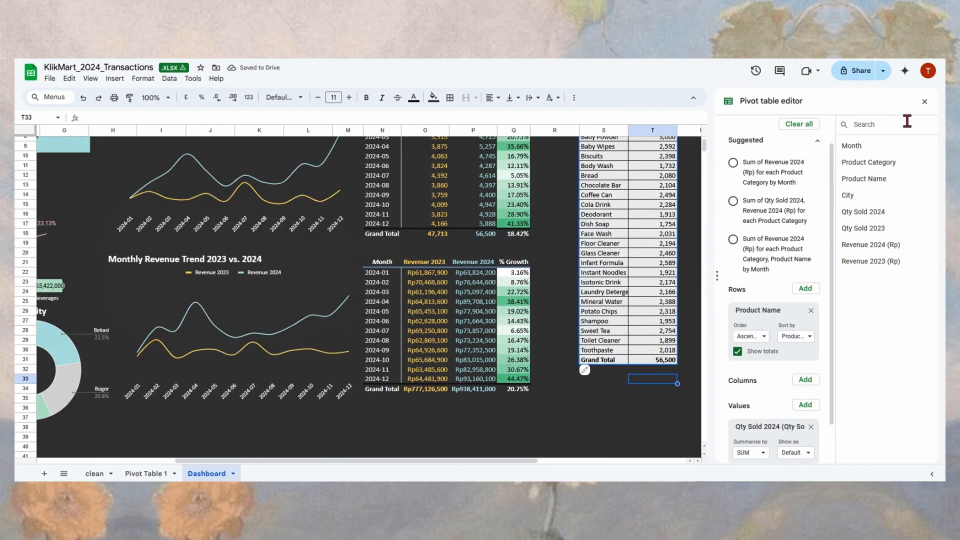
click(925, 102)
click(750, 262)
scroll(720, 370, up, 3)
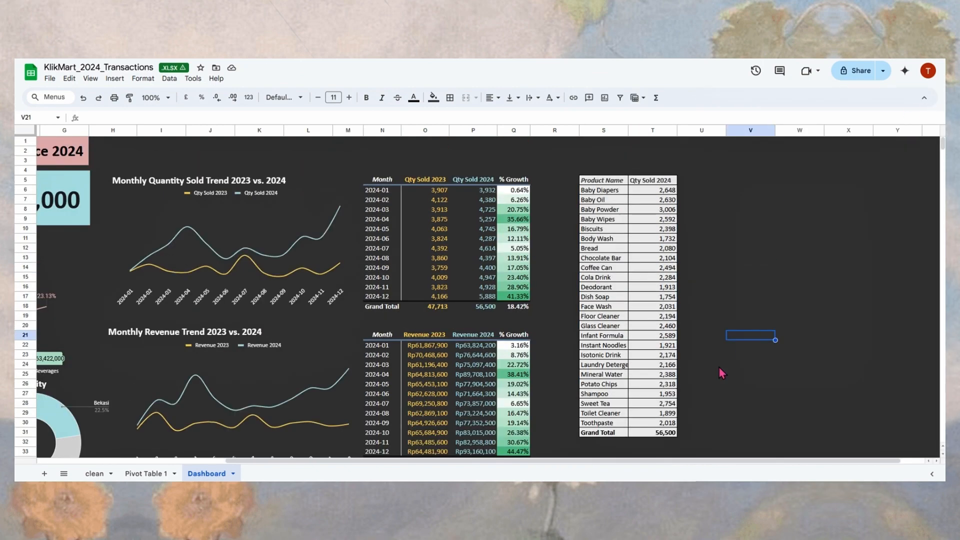
Step: Sort the product pivot table's Product Name rows in descending order by Qty Sold 2024
drag(257, 461, 63, 440)
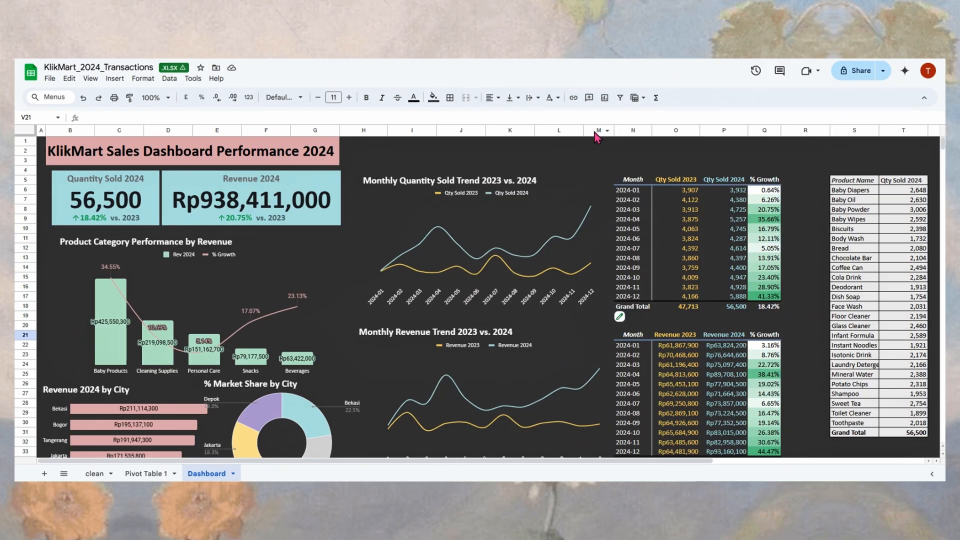
click(873, 199)
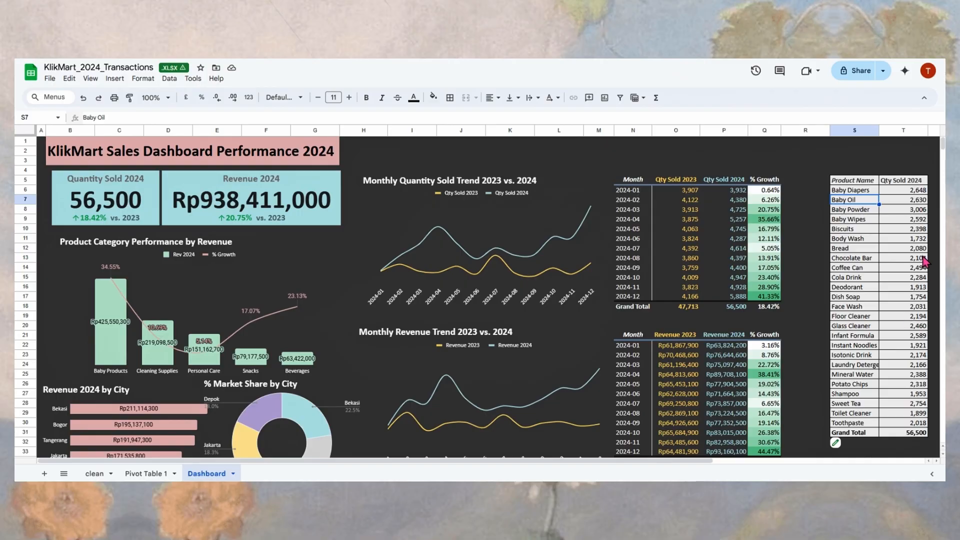
key(Right)
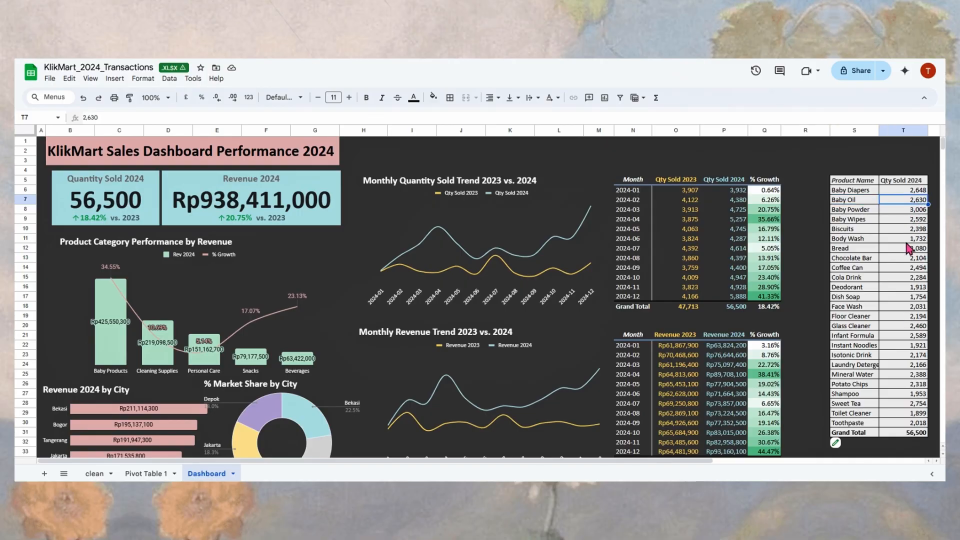
scroll(909, 247, right, 3)
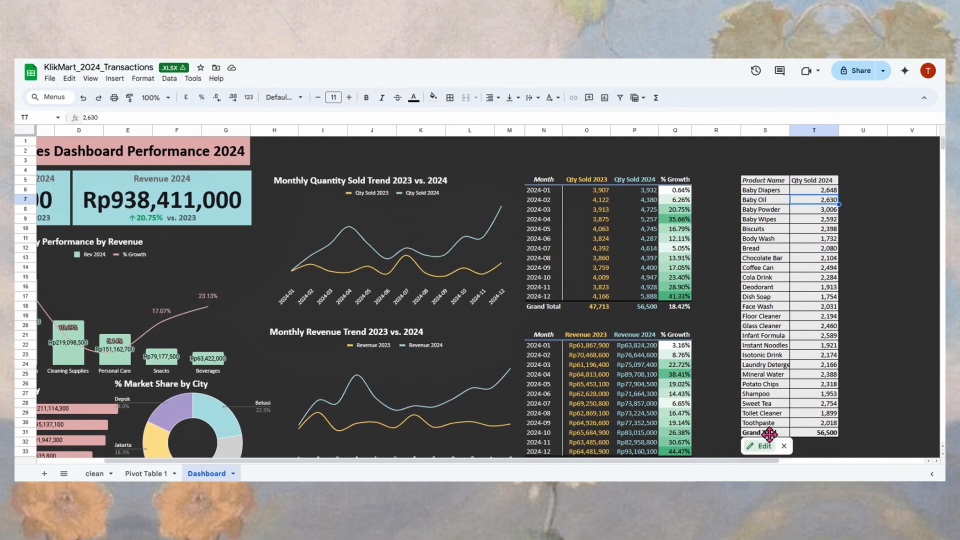
click(760, 443)
click(762, 336)
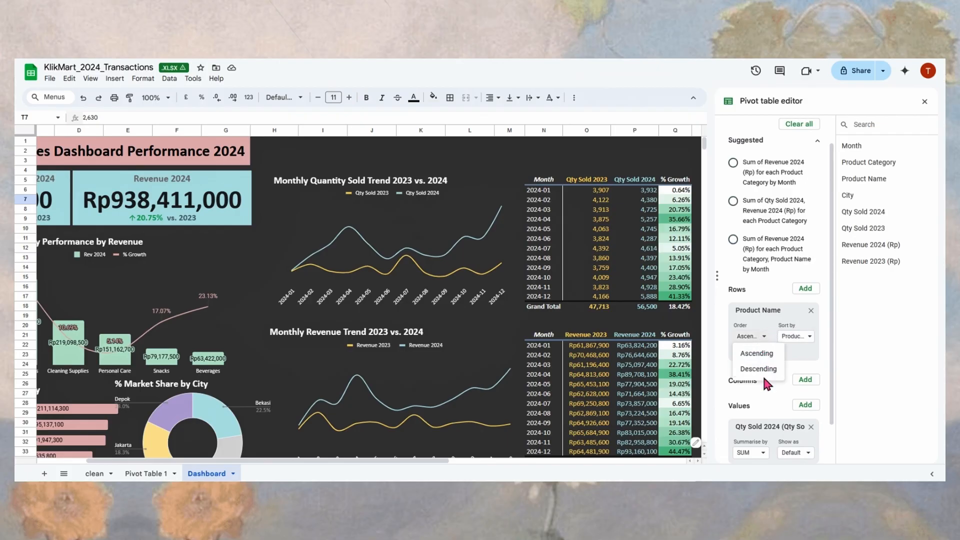
click(786, 372)
click(796, 336)
click(813, 366)
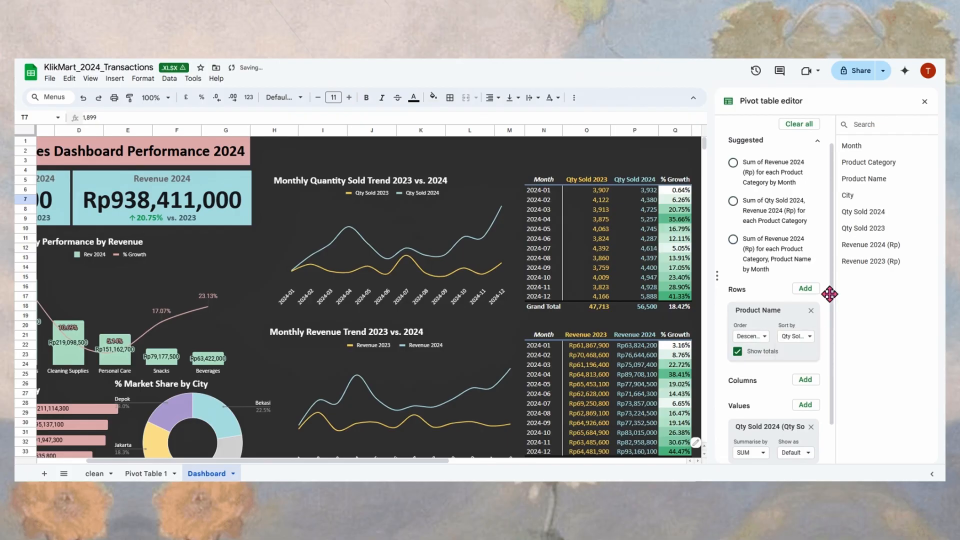
scroll(785, 300, down, 1)
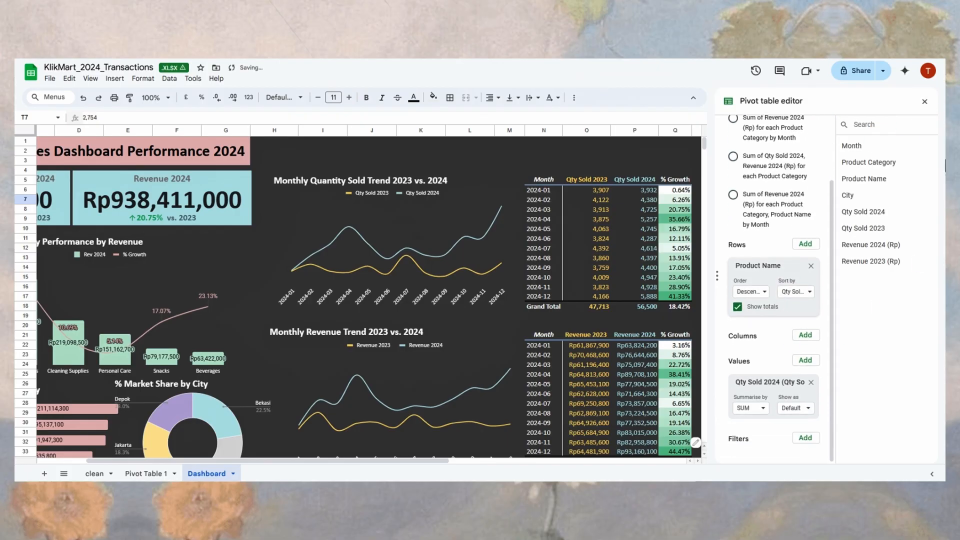
click(924, 102)
drag(883, 285, 872, 278)
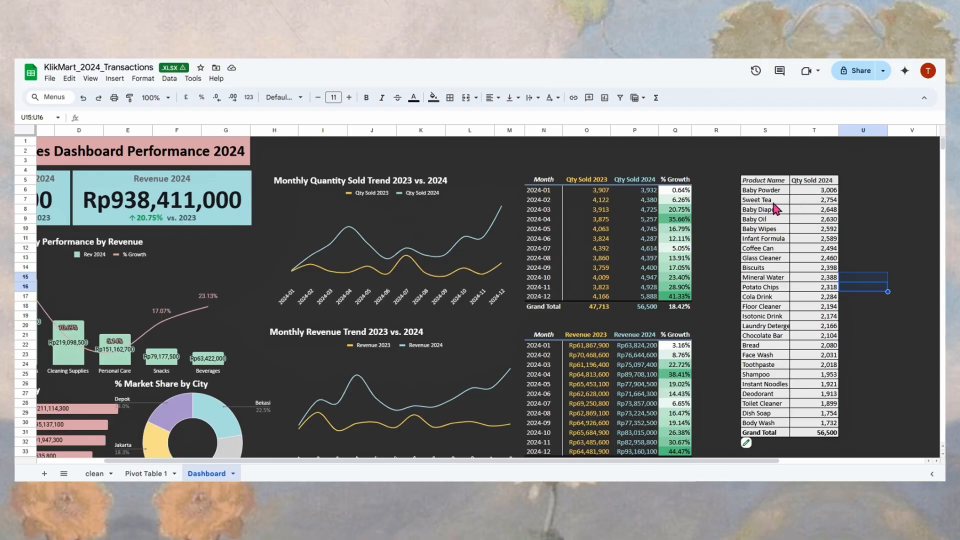
Step: Move the product pivot table from S5:T31 down two rows so that it starts at S7
click(773, 184)
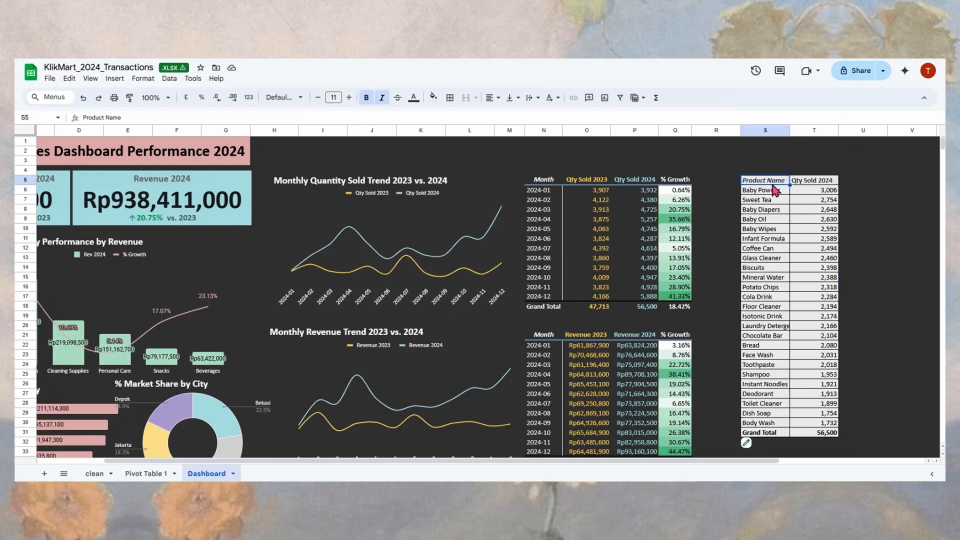
drag(775, 189, 832, 439)
key(ctrl+c)
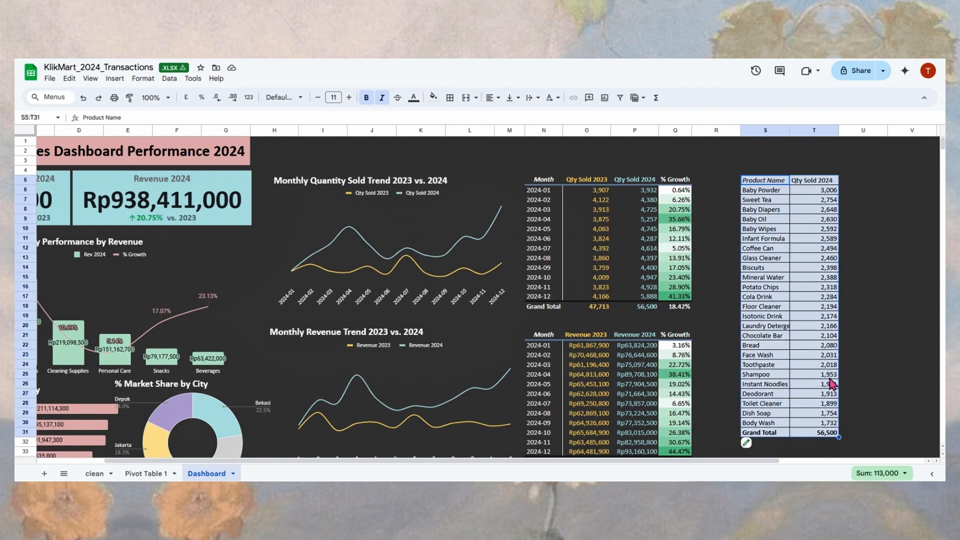
click(754, 191)
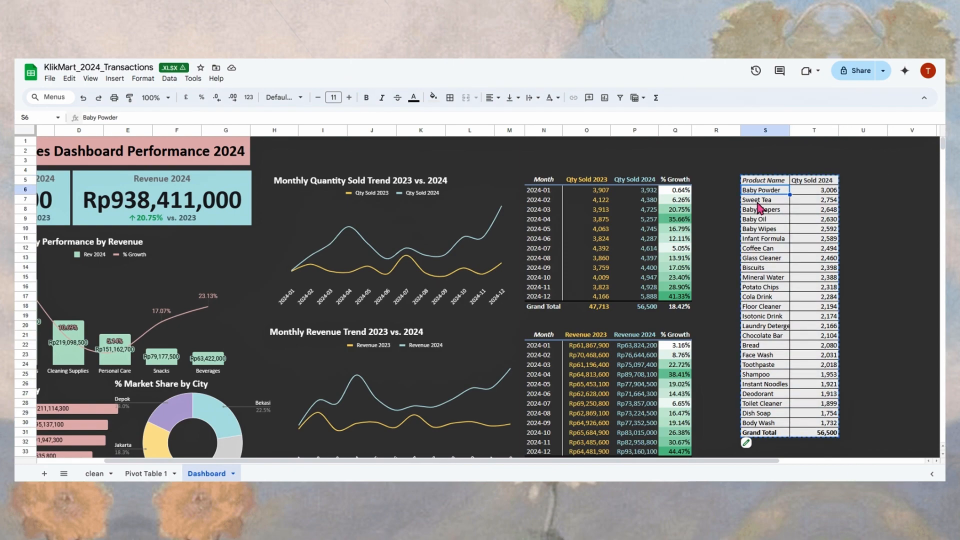
click(759, 202)
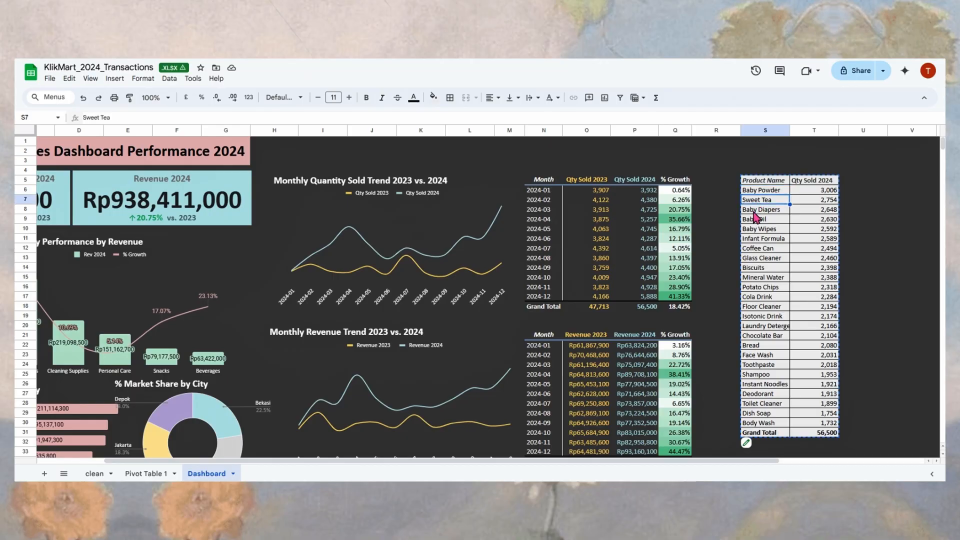
key(ctrl+v)
scroll(826, 225, down, 2)
click(863, 287)
scroll(863, 292, up, 2)
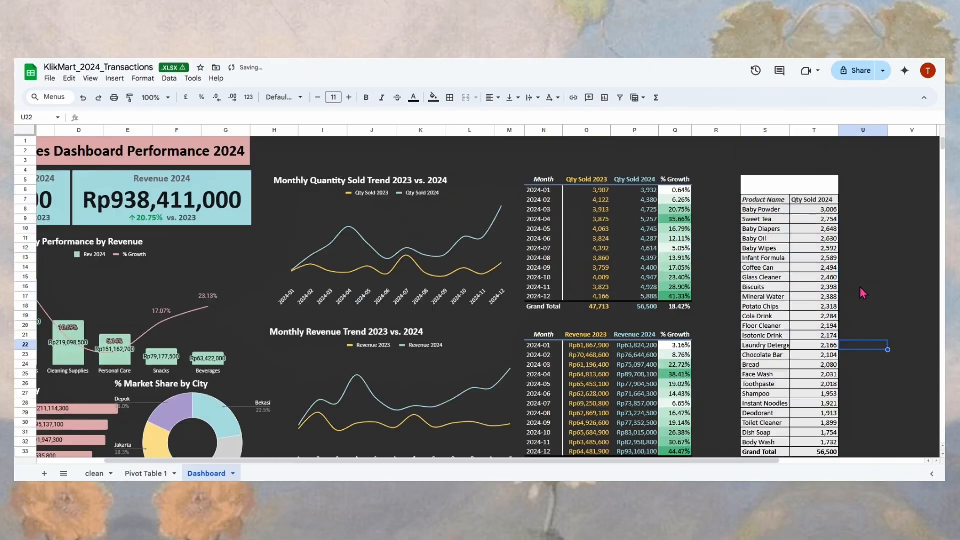
scroll(885, 286, down, 3)
scroll(858, 290, up, 3)
Step: Fill the blank cells S5:T6 above the product pivot table with the dark grey custom colour
click(764, 181)
drag(762, 184, 826, 191)
click(433, 98)
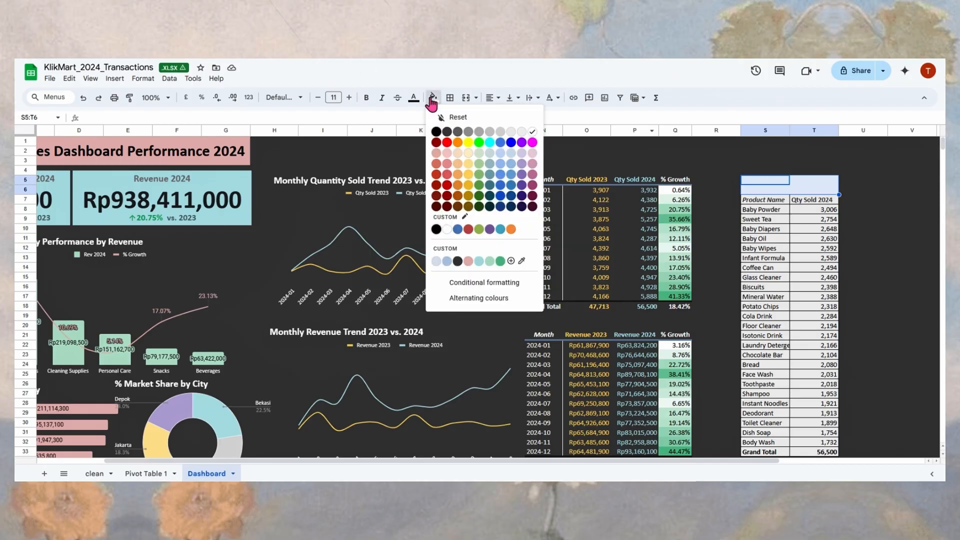
click(453, 262)
click(864, 268)
Step: Centre the "Qty Sold 2024" header in T7 horizontally
click(814, 200)
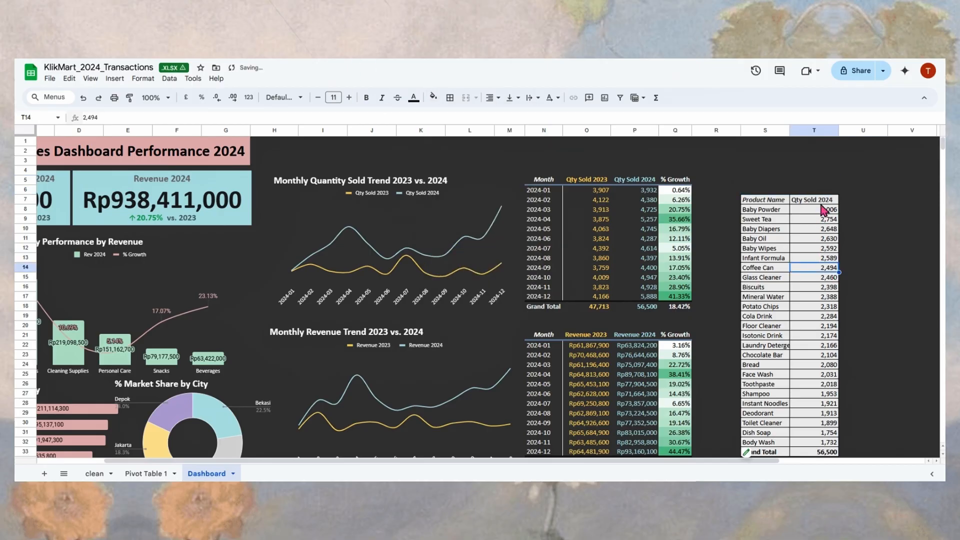
click(499, 98)
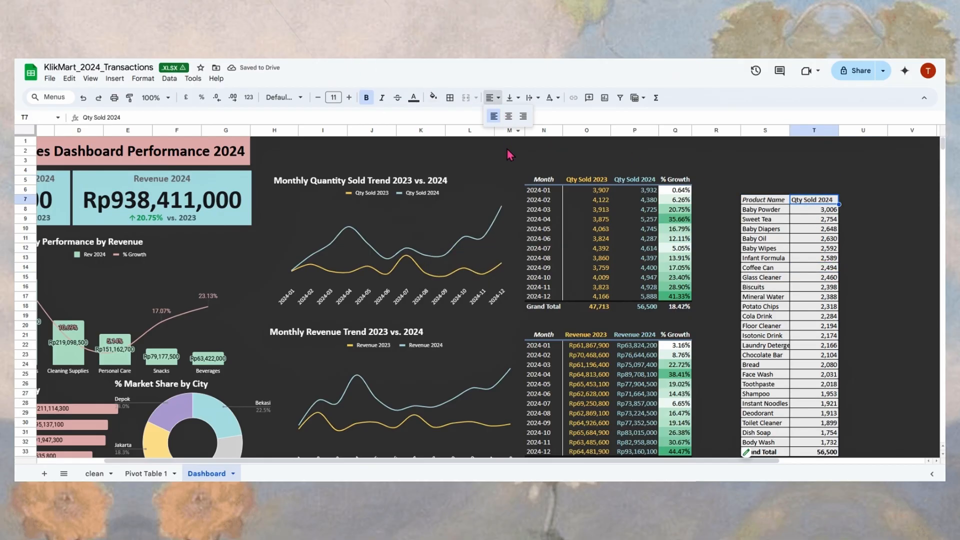
click(506, 117)
click(824, 213)
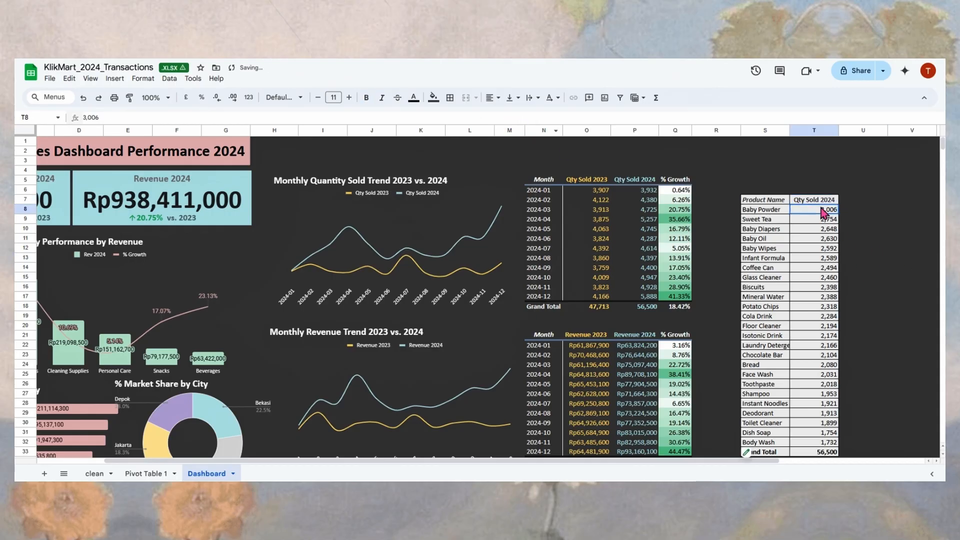
Step: Add a colour-scale conditional format to T8:T32, running from light red at the minimum value to green at the maximum value
drag(824, 212, 838, 405)
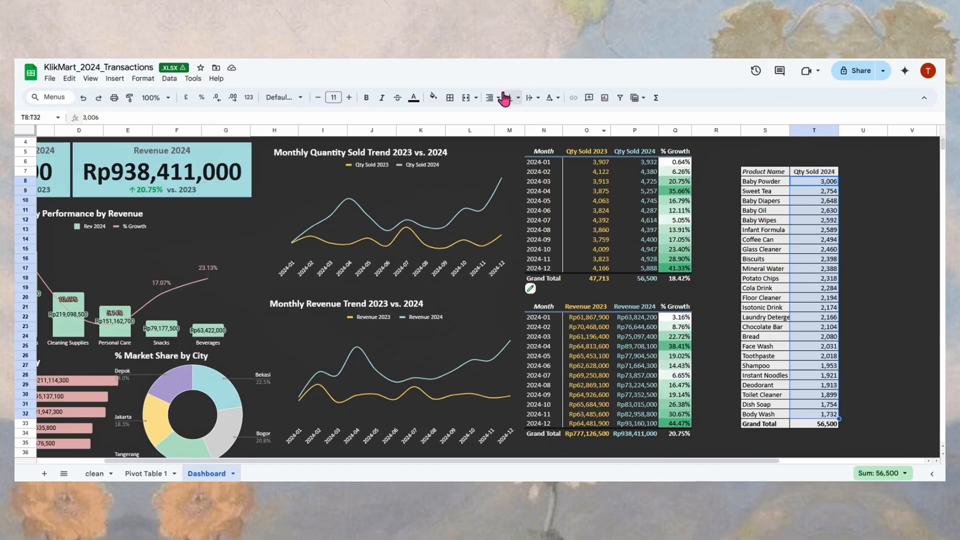
click(434, 98)
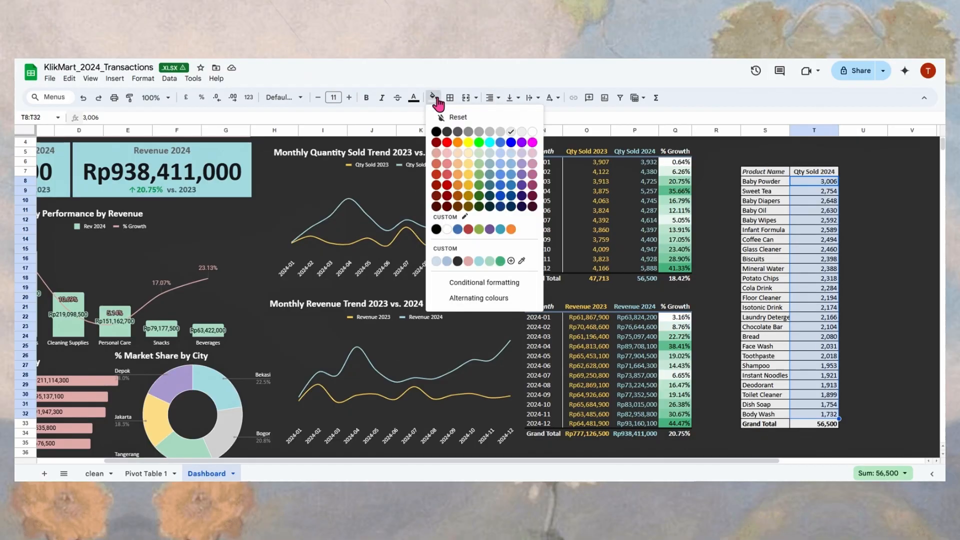
click(475, 283)
click(895, 128)
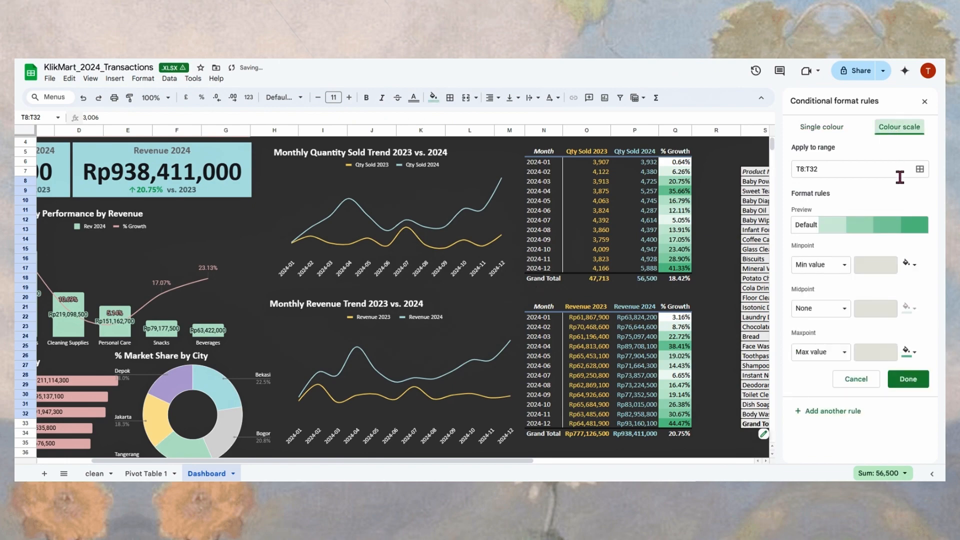
click(806, 227)
click(852, 202)
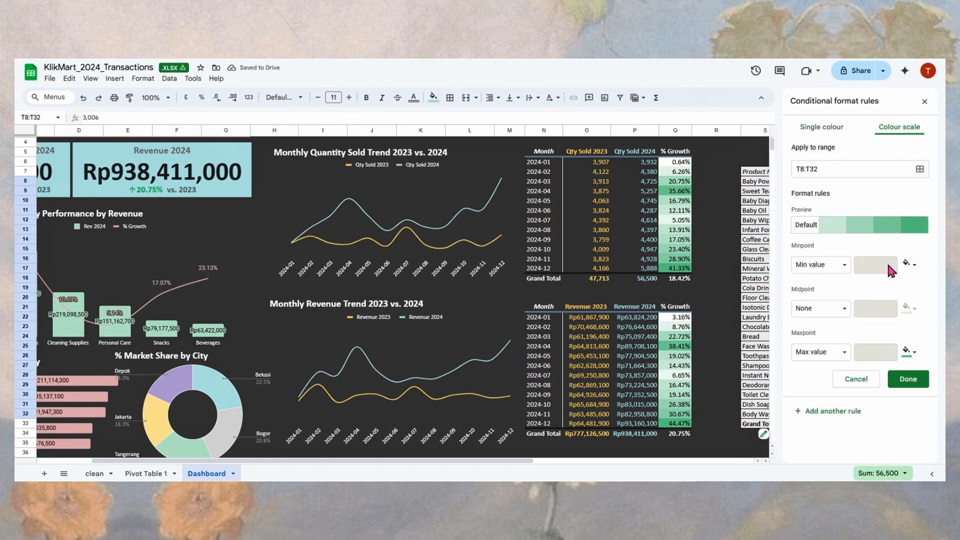
click(916, 267)
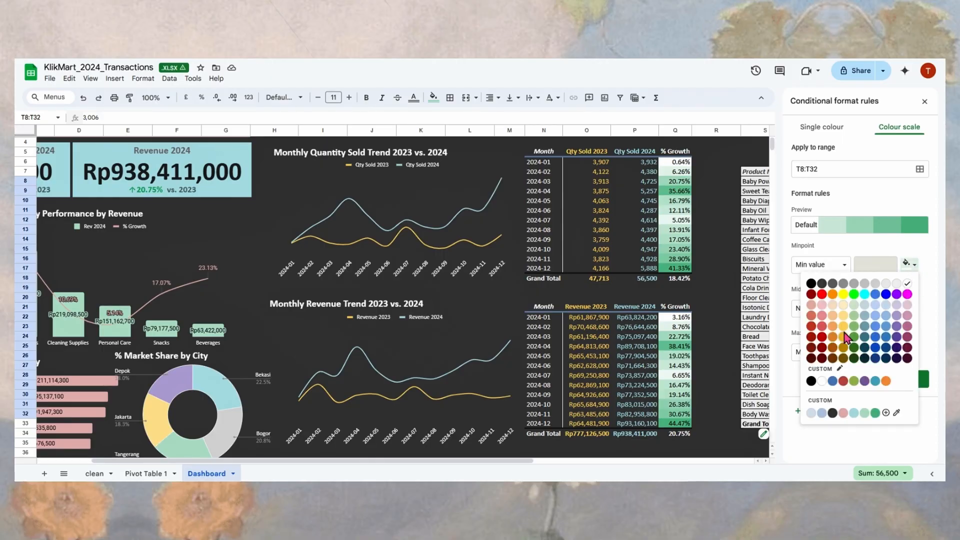
click(822, 327)
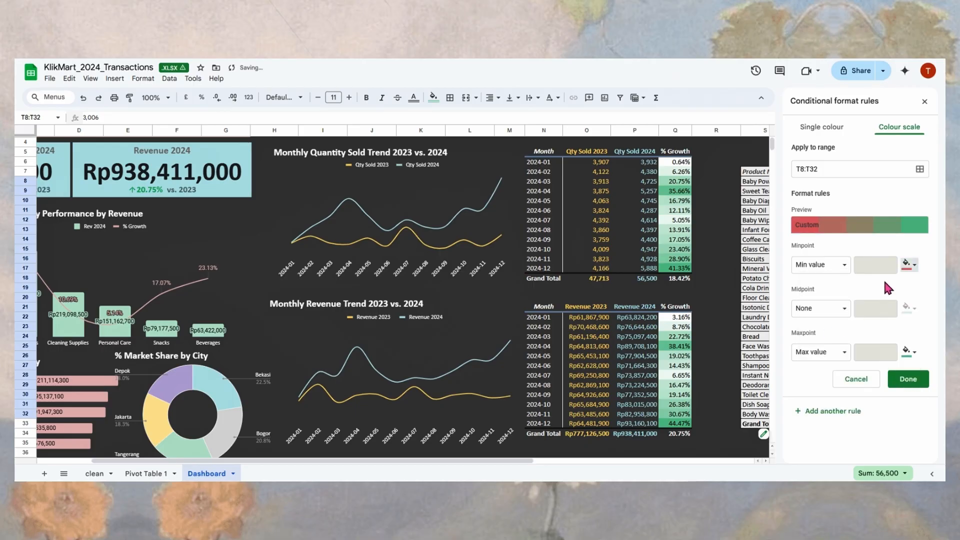
Step: Add a number midpoint of 2194 in light grey to the T8:T32 colour scale
click(841, 315)
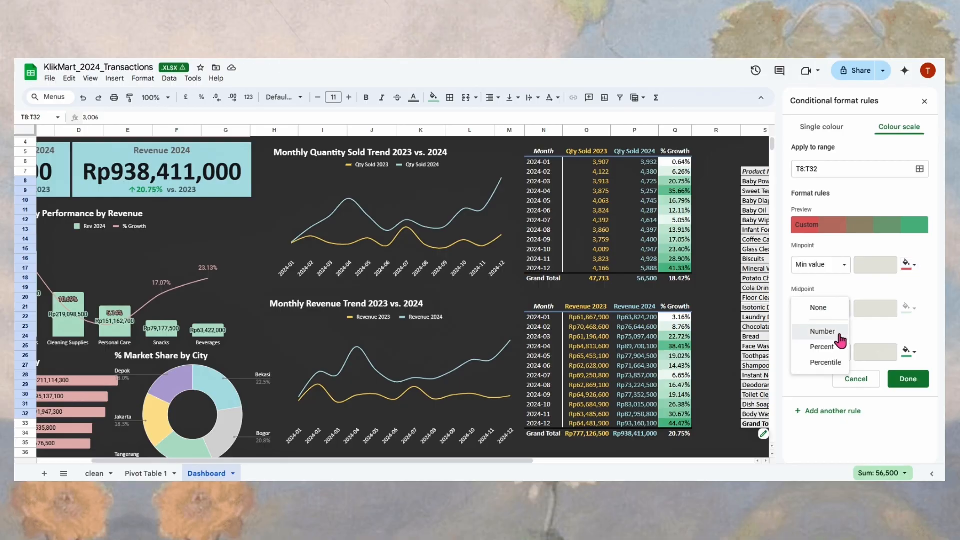
click(836, 333)
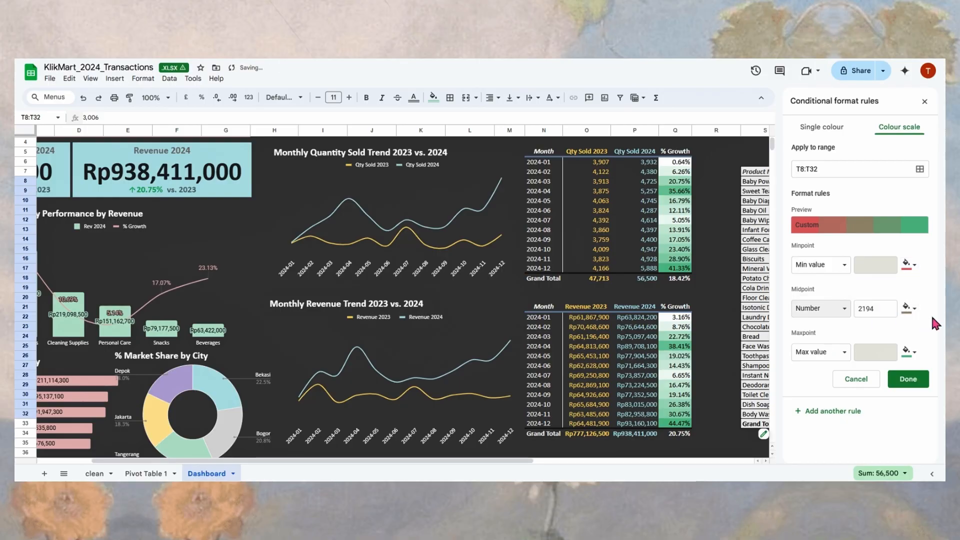
click(910, 308)
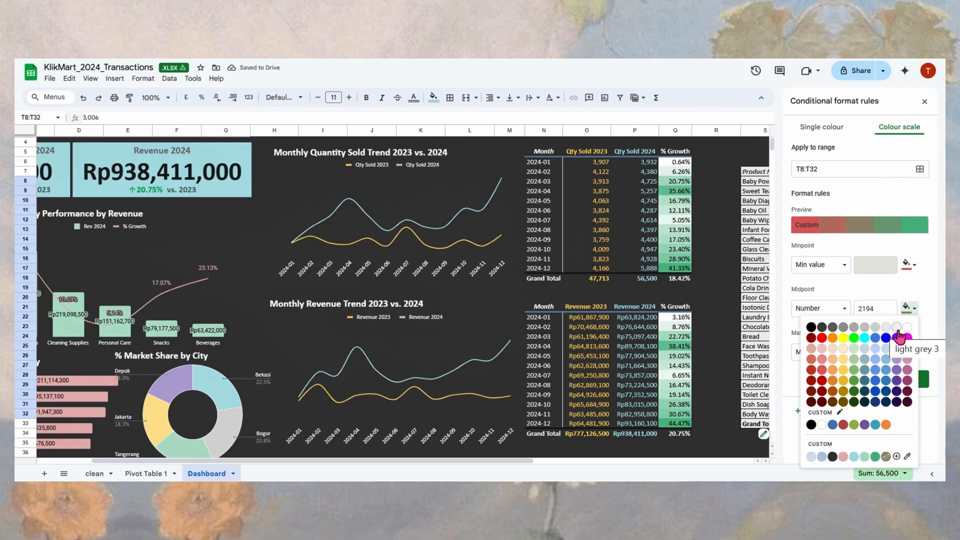
click(880, 331)
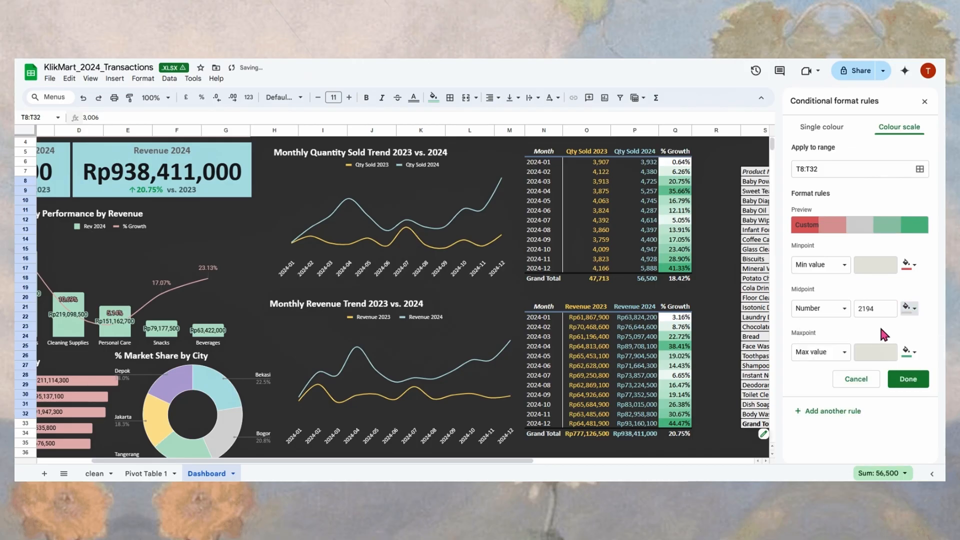
Step: Change the colour scale's maxpoint colour to the light blue custom colour and save the rule
click(910, 353)
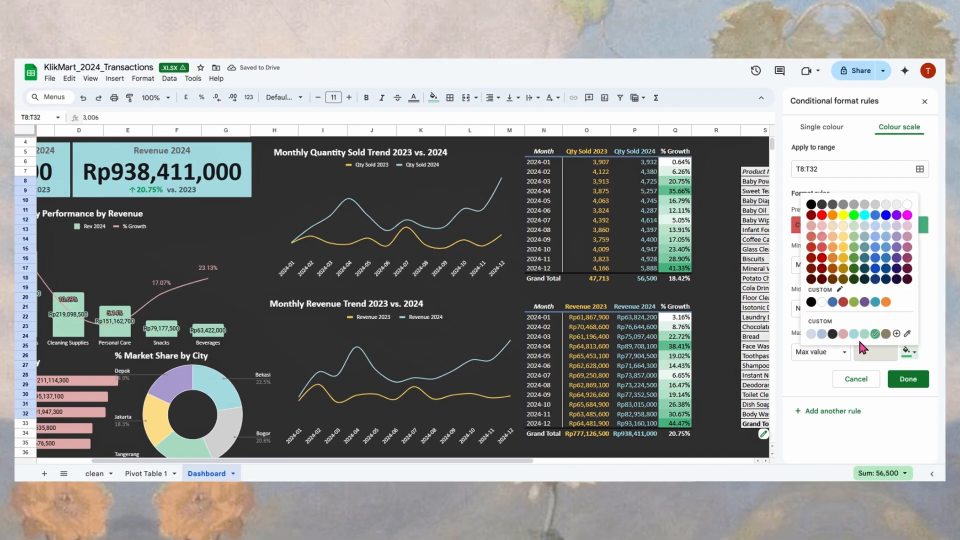
click(854, 335)
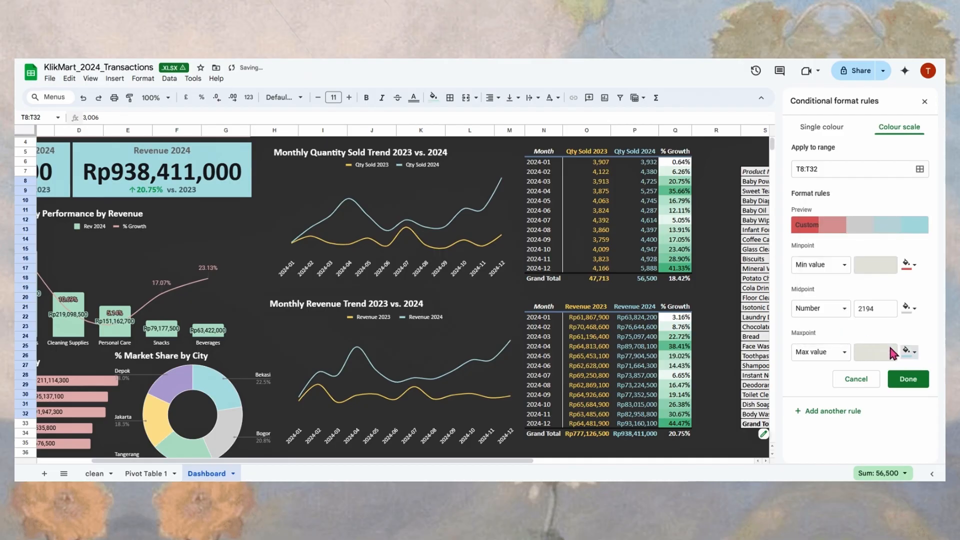
click(910, 381)
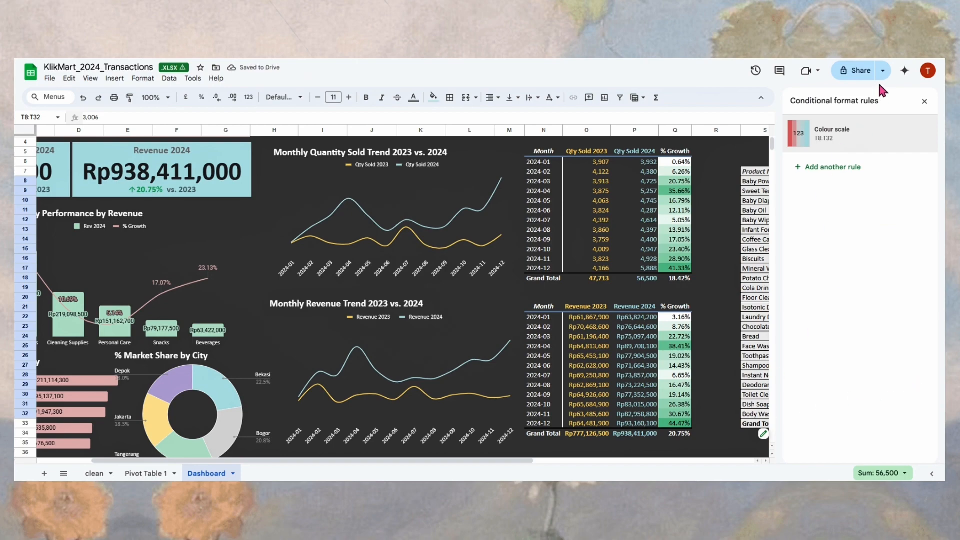
click(925, 101)
click(891, 319)
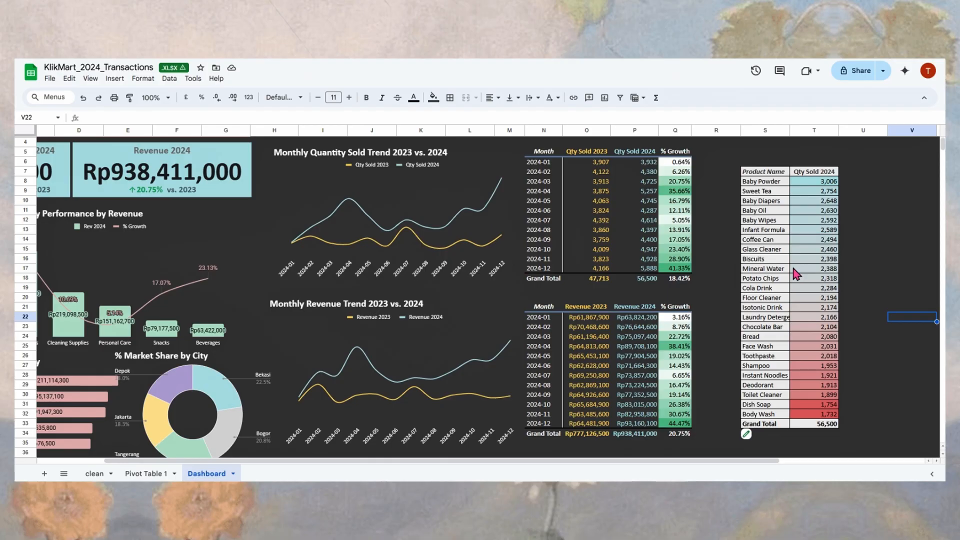
Step: Try to merge the blank cells S5:T6 above the product pivot table and give them white text
scroll(825, 225, up, 1)
scroll(825, 225, left, 2)
click(847, 174)
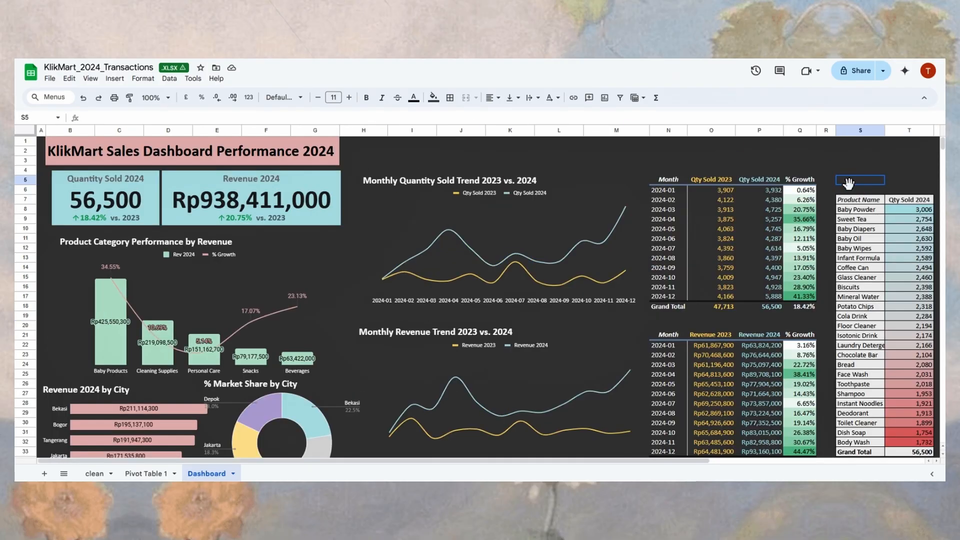
drag(861, 183, 908, 190)
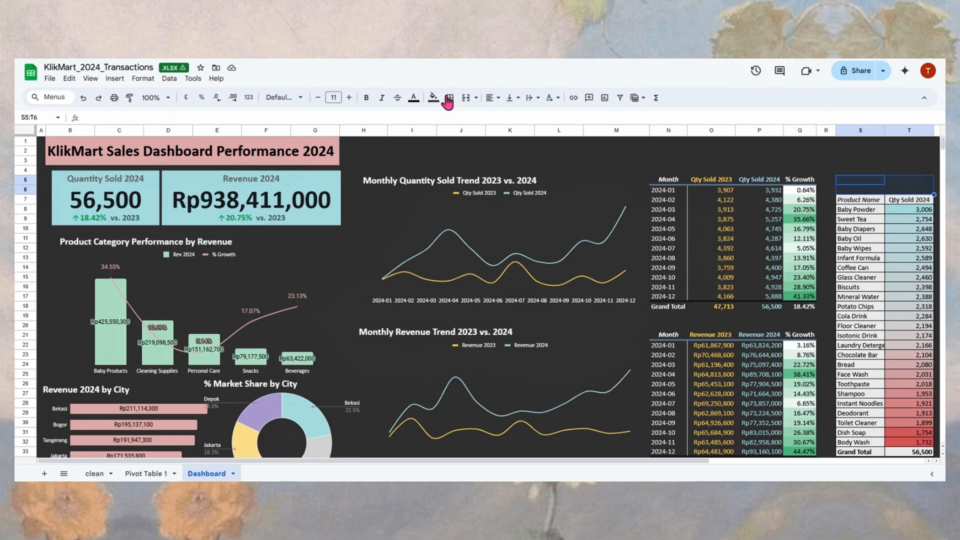
click(465, 98)
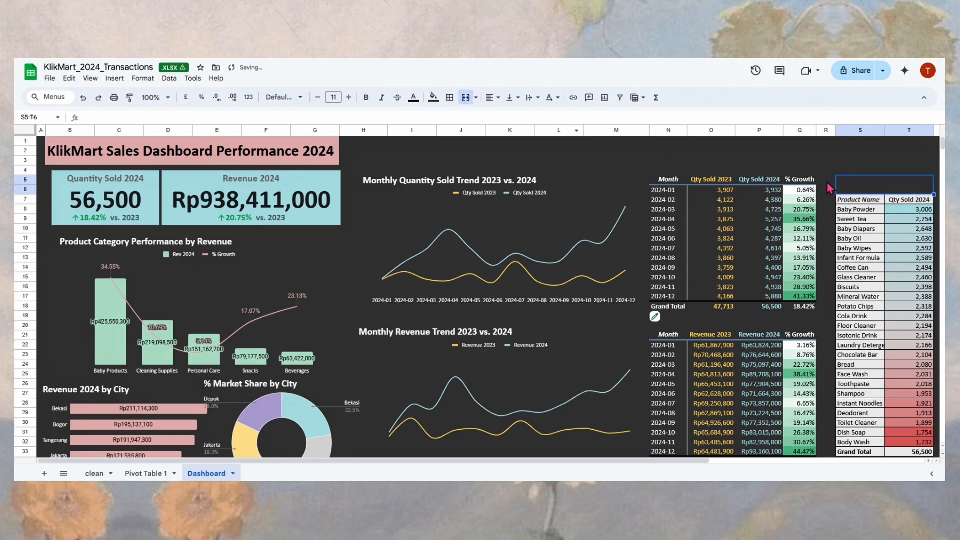
click(413, 98)
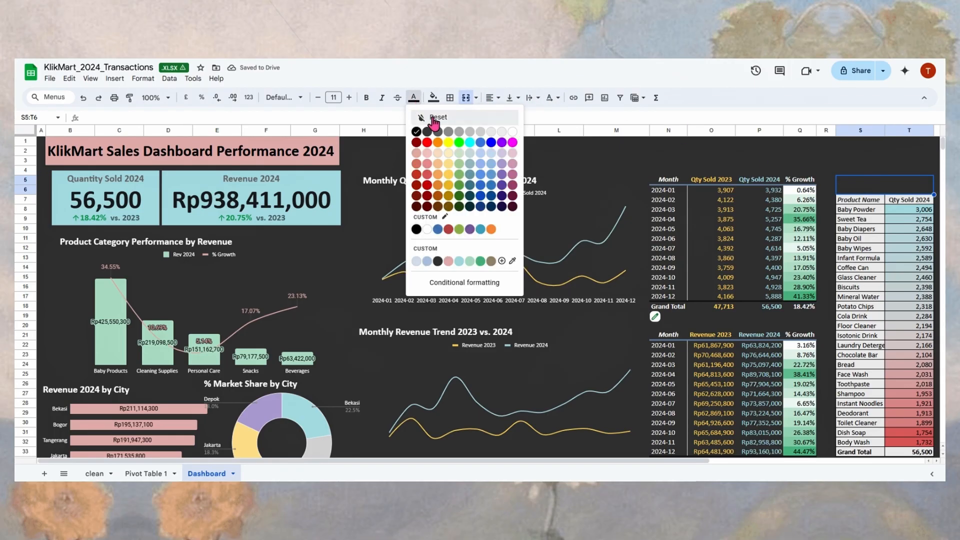
click(512, 131)
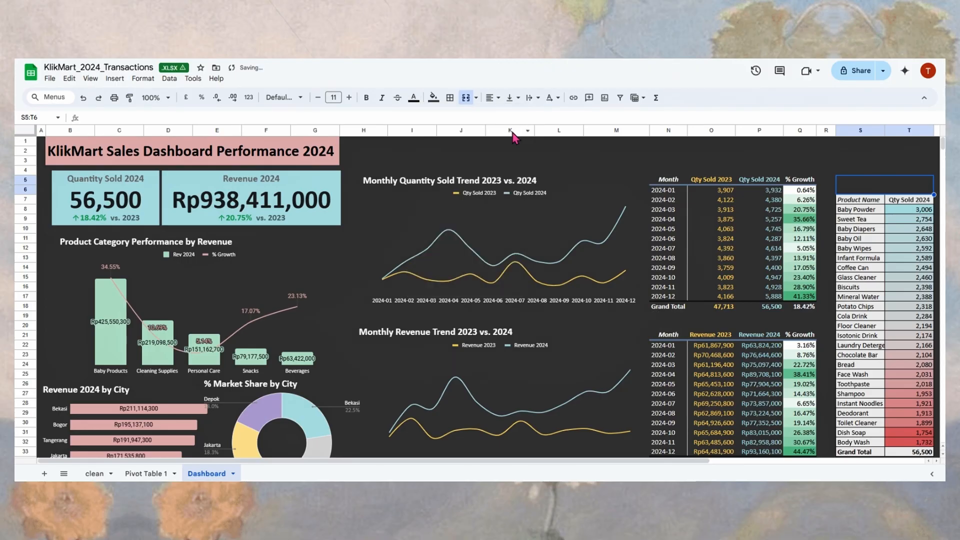
click(464, 100)
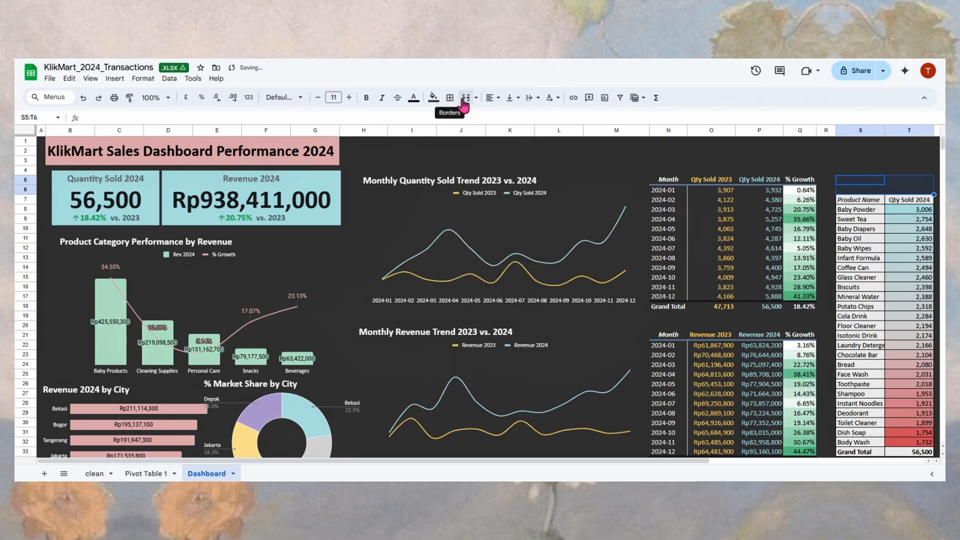
Step: Set the text colour of S5:T6 to white and merge the range into one cell
click(413, 98)
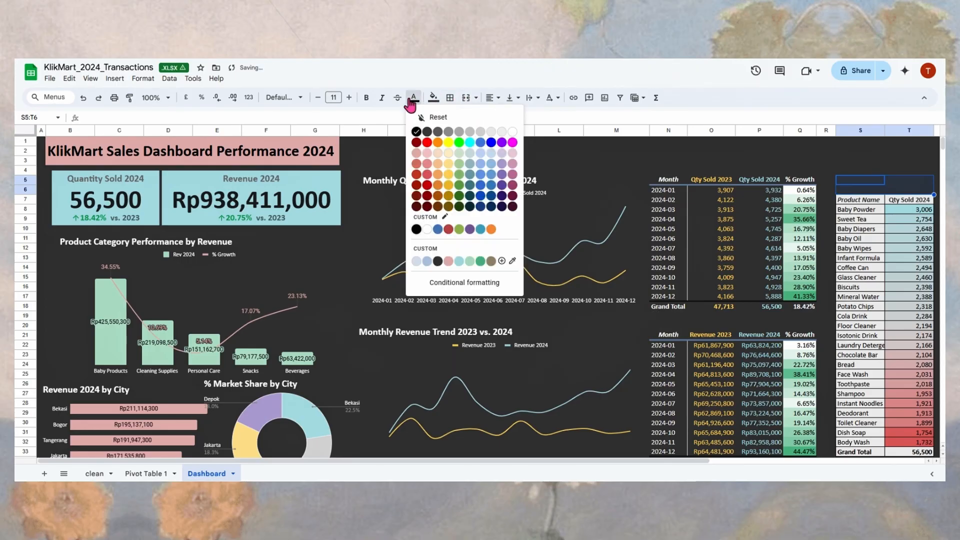
click(504, 133)
click(852, 184)
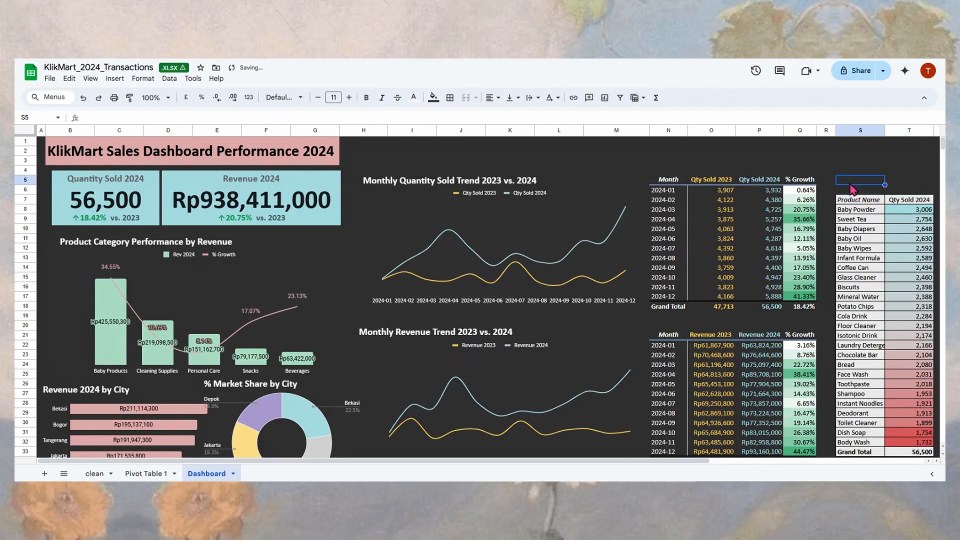
drag(853, 188, 907, 194)
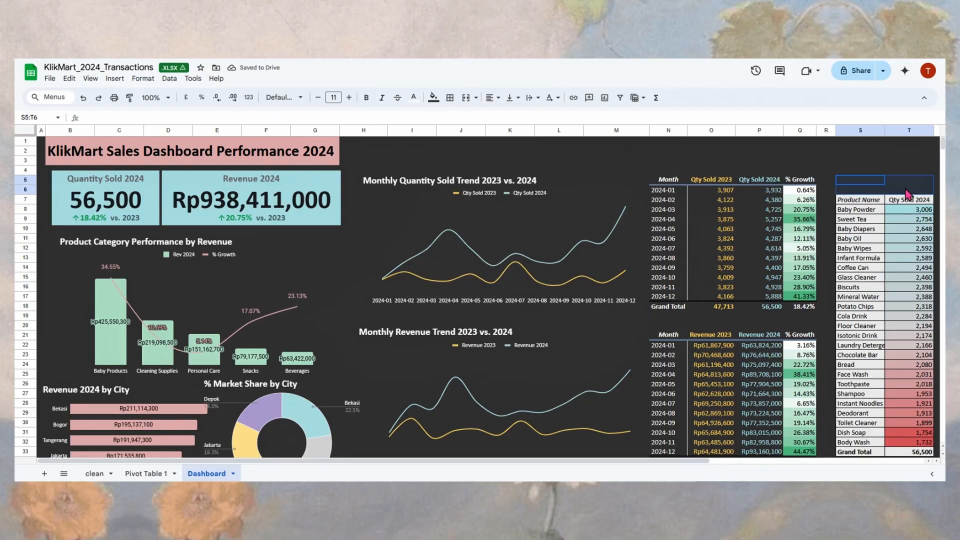
click(462, 99)
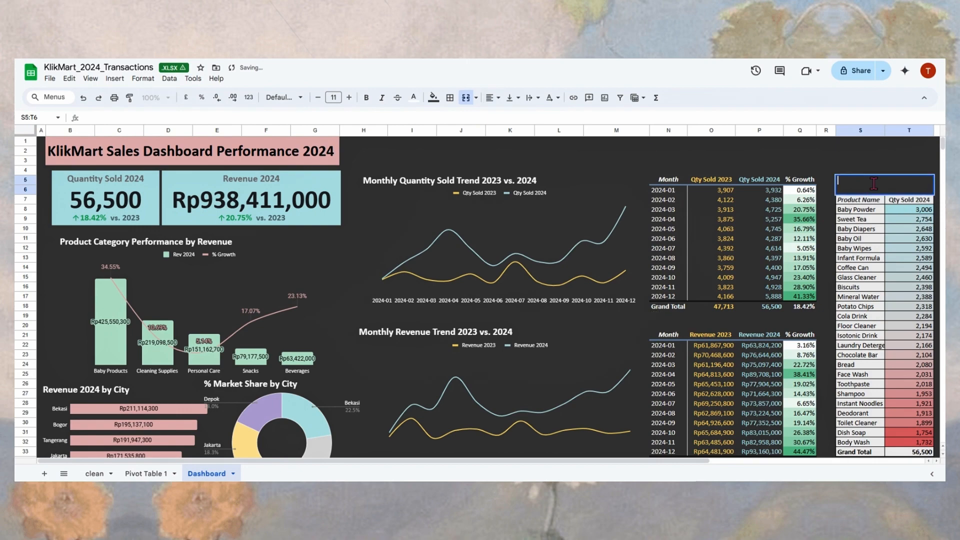
Step: Enter the title "Product Name by Qty Sold 2024" in the merged cell above the product pivot table
text(Produc)
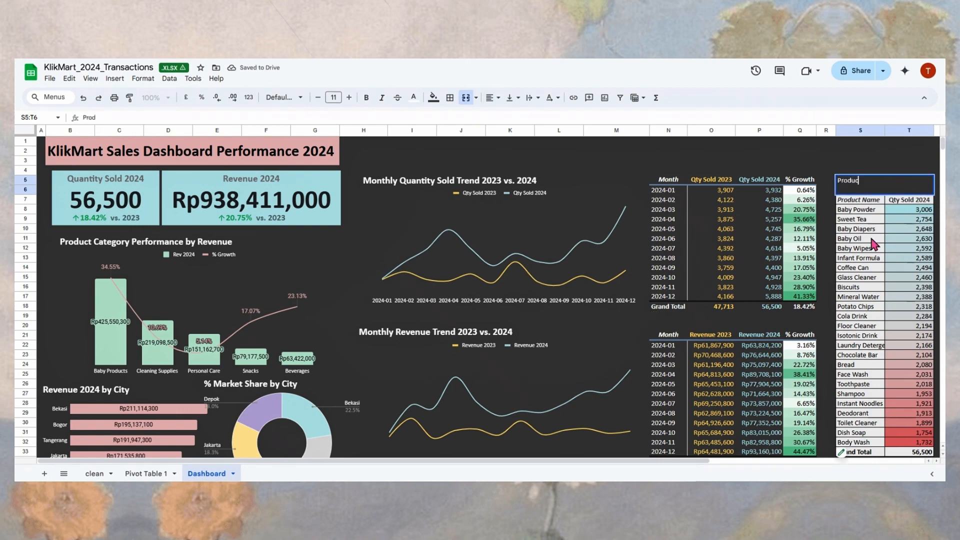
text(t Name by Qty Sold 2024)
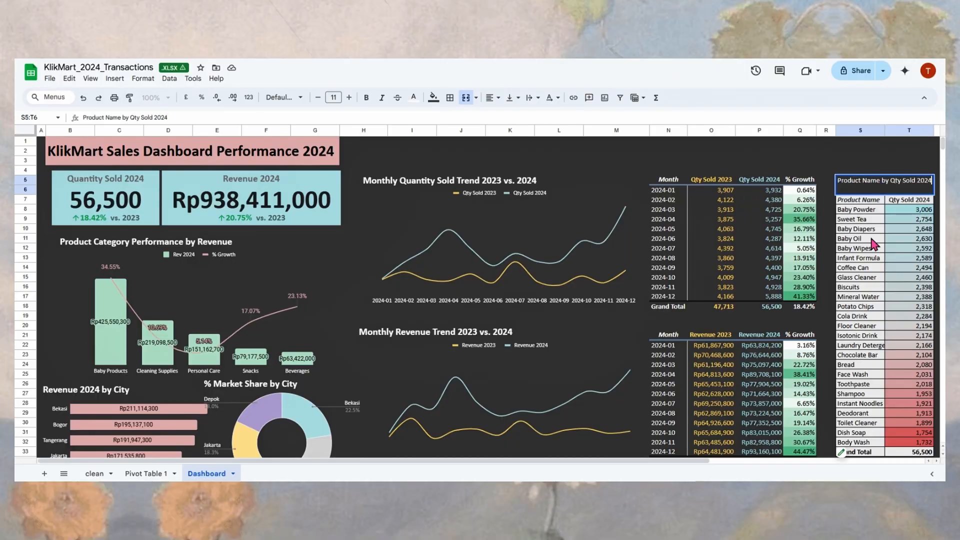
key(Up)
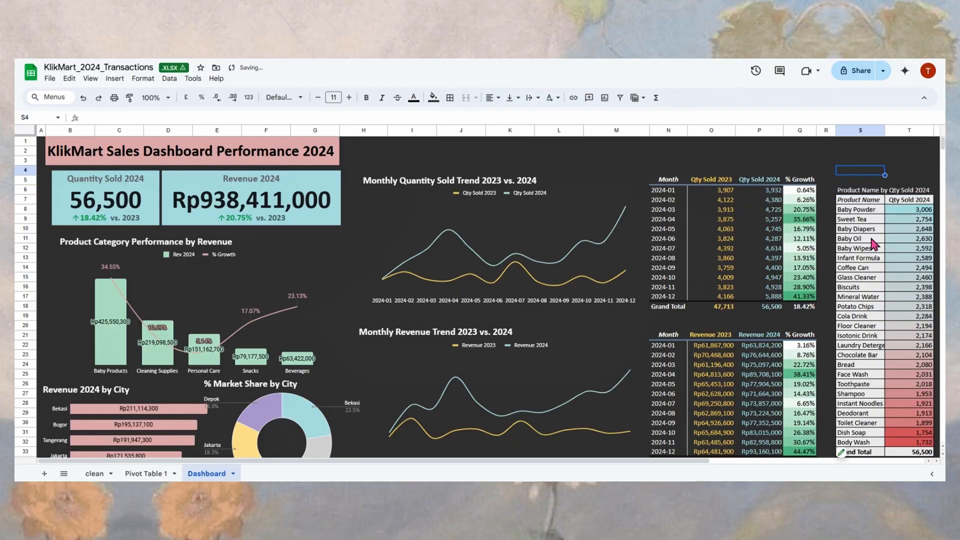
Step: Append "Highest to Lowest" to the product pivot table's title and wrap its text within the merged cell
click(855, 192)
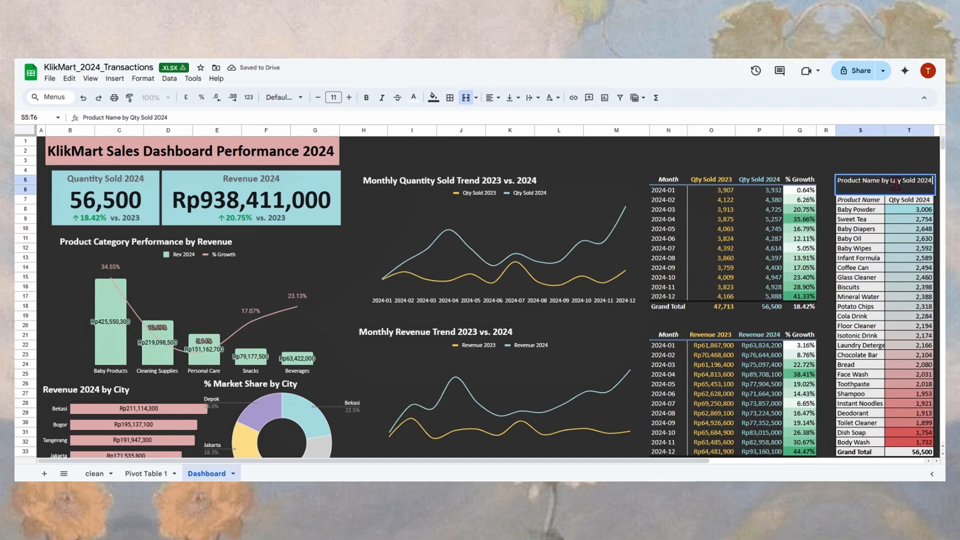
key(alt+Return)
text(Hg)
text(ghest to Lowest)
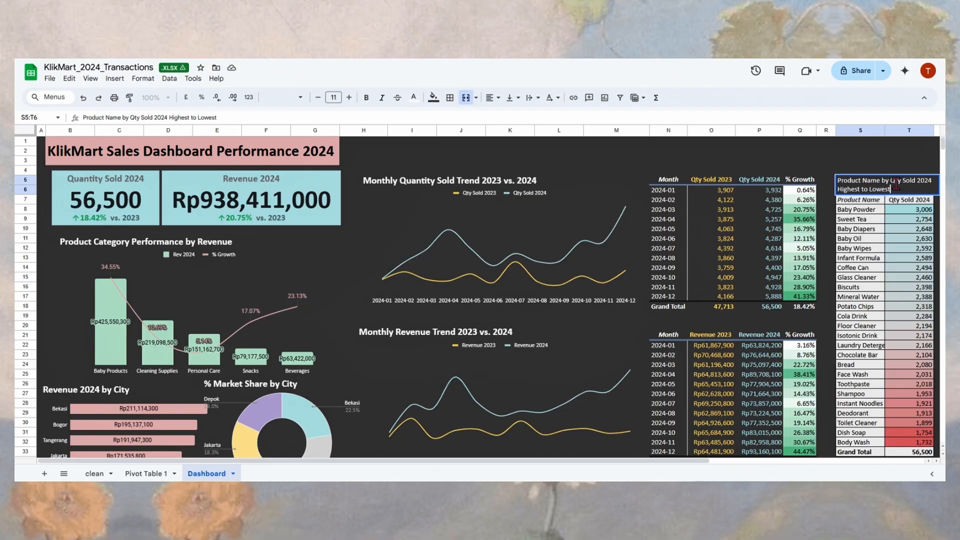
key(Return)
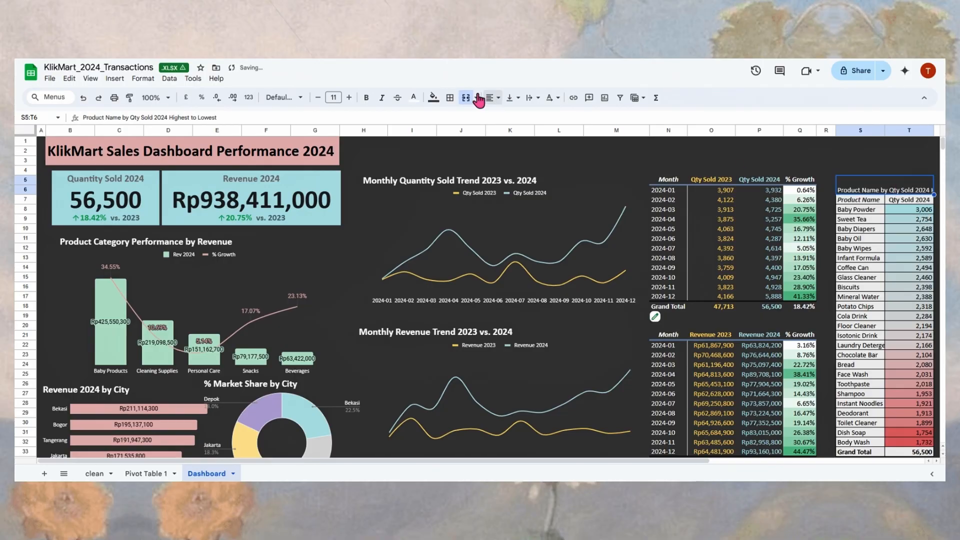
click(529, 105)
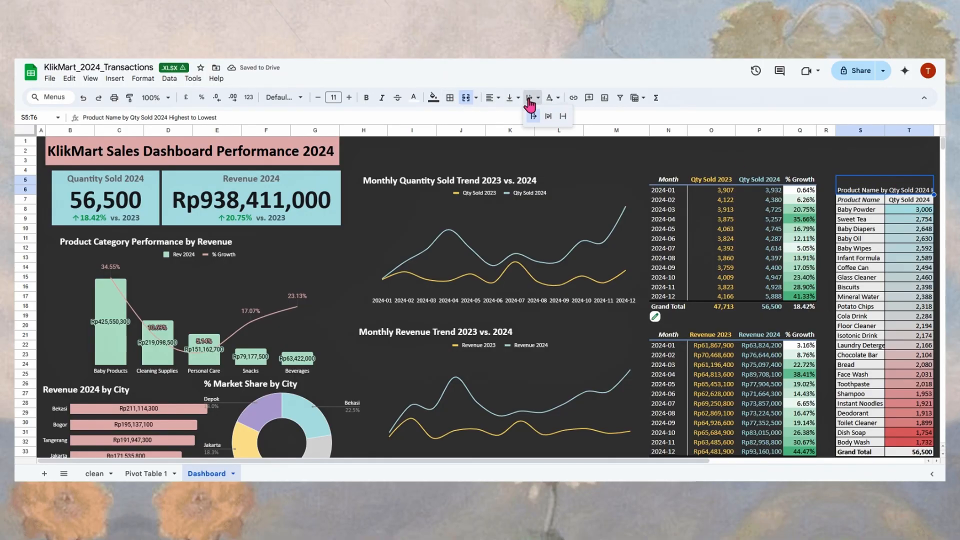
click(546, 114)
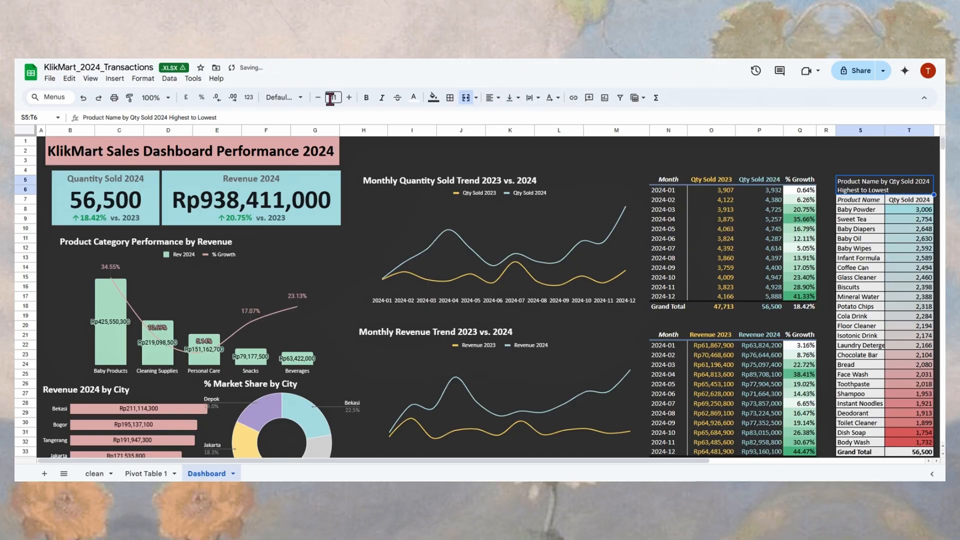
Step: Make the product pivot table's title bold and colour its text with the light blue-grey custom colour
click(368, 98)
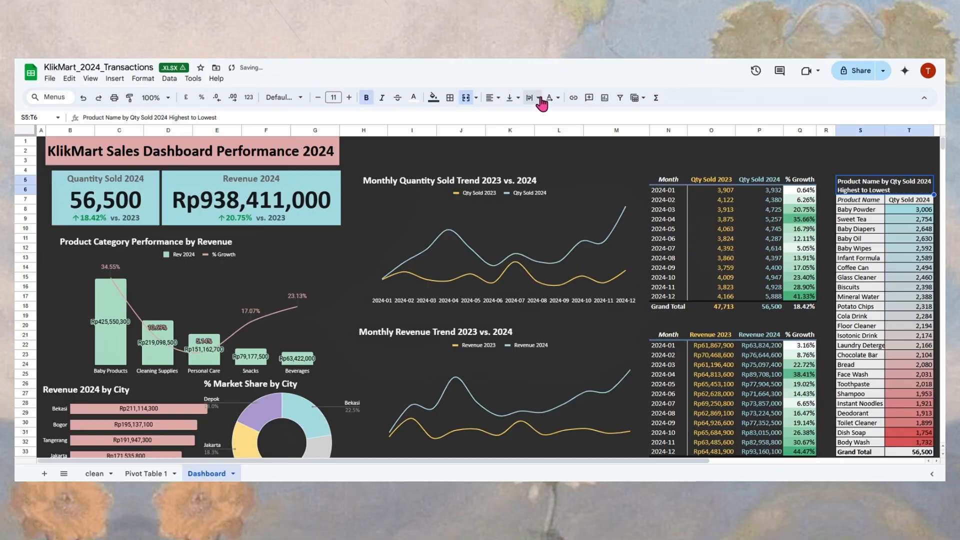
click(413, 98)
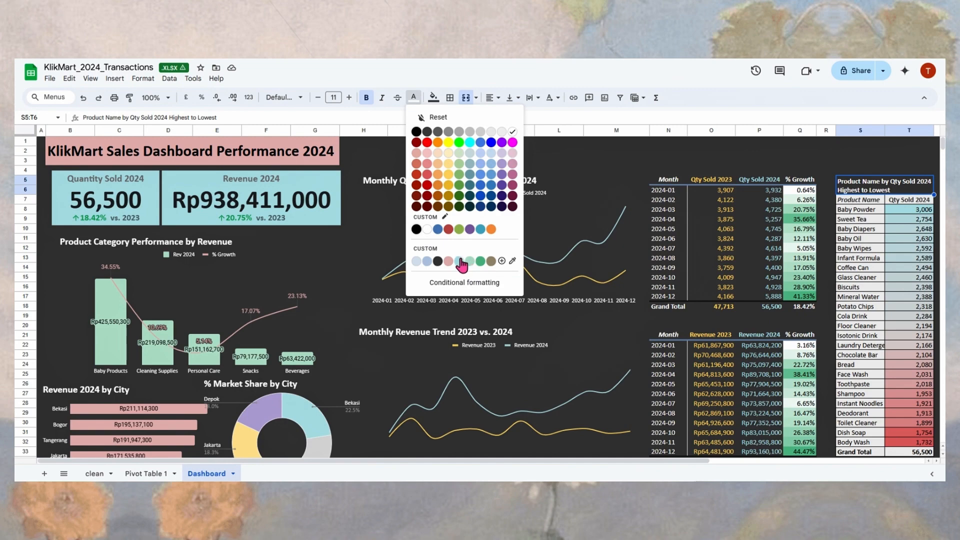
click(416, 261)
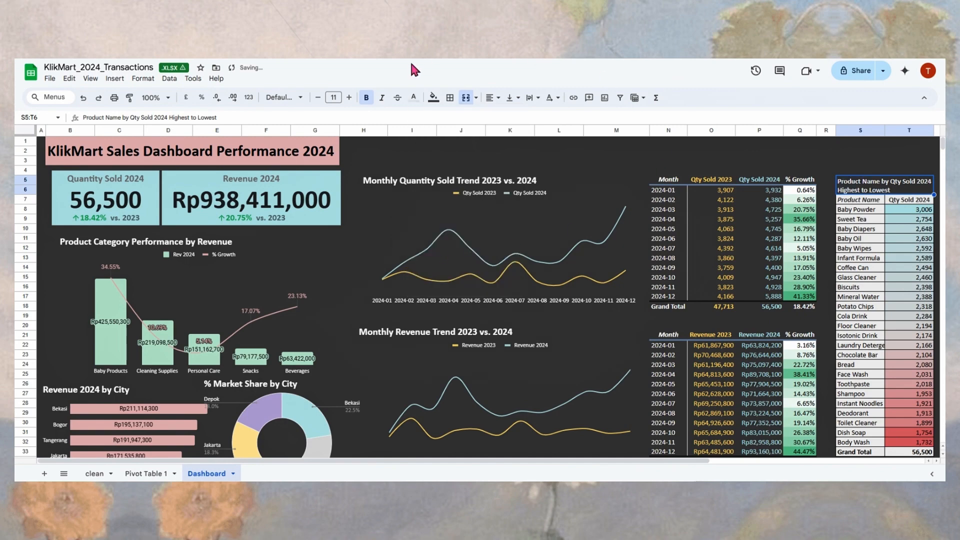
Step: Increase the font size of the product pivot table's title to 13
click(349, 98)
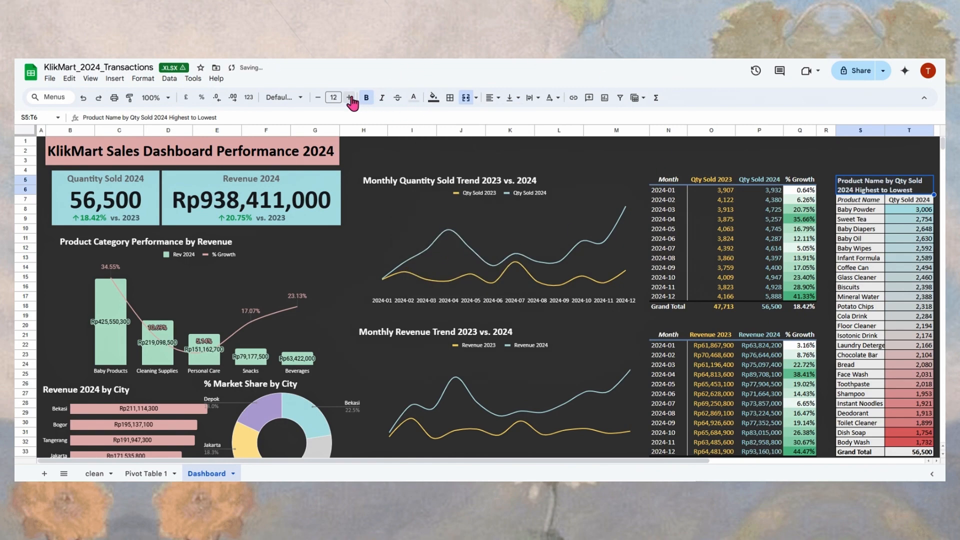
click(350, 97)
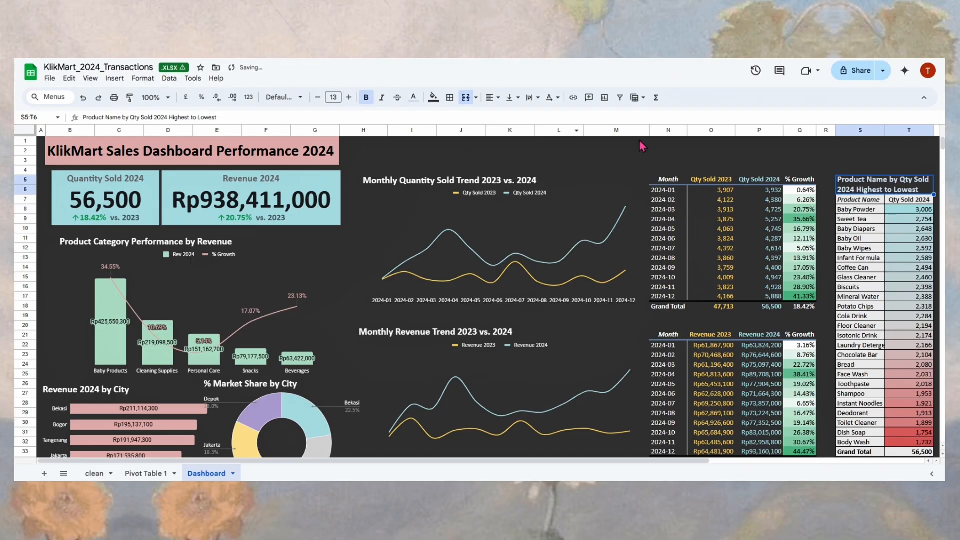
click(349, 99)
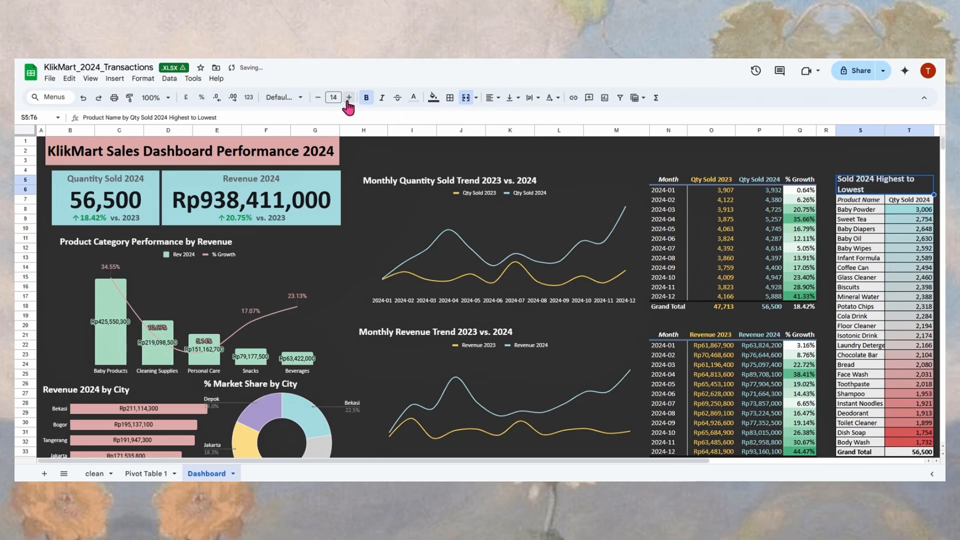
click(317, 98)
click(827, 151)
scroll(825, 204, down, 3)
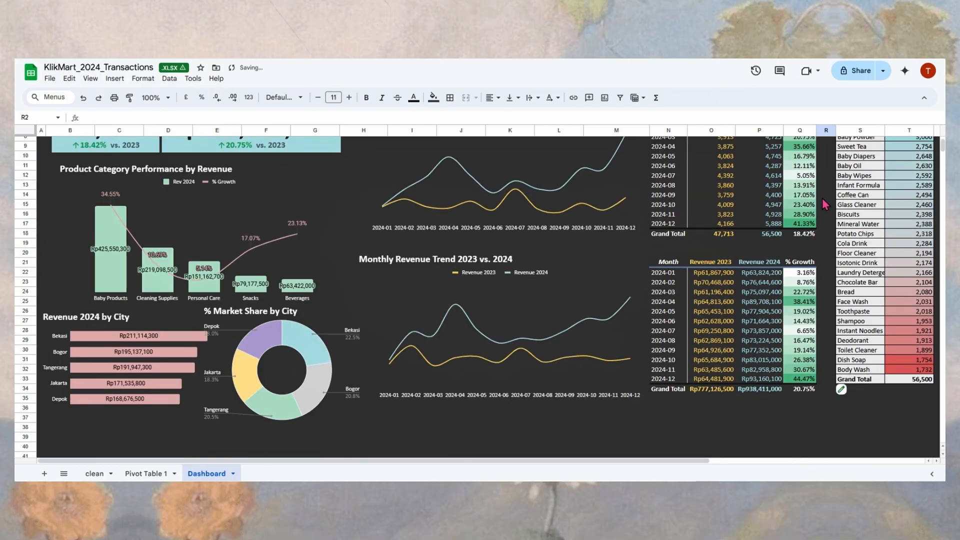
scroll(825, 204, up, 3)
scroll(670, 250, down, 2)
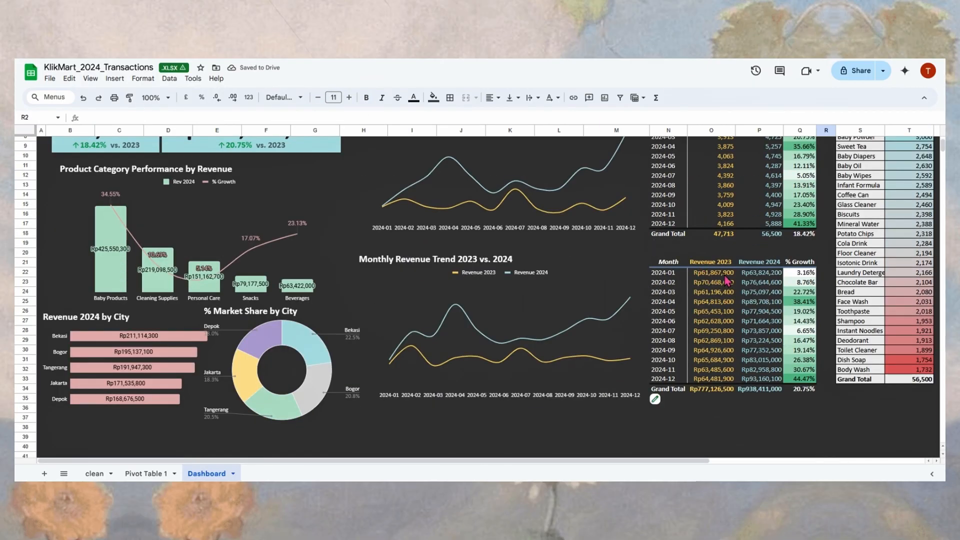
scroll(758, 283, up, 2)
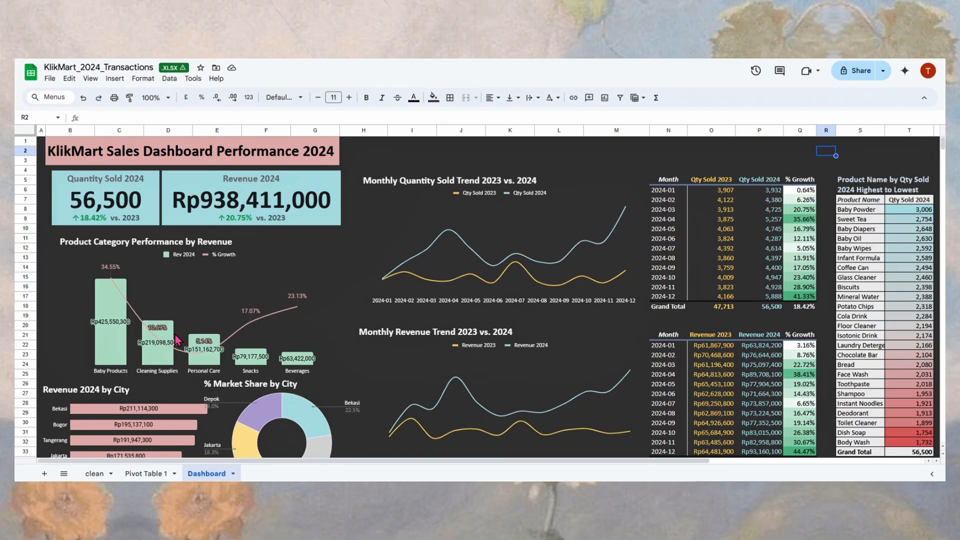
scroll(176, 340, down, 3)
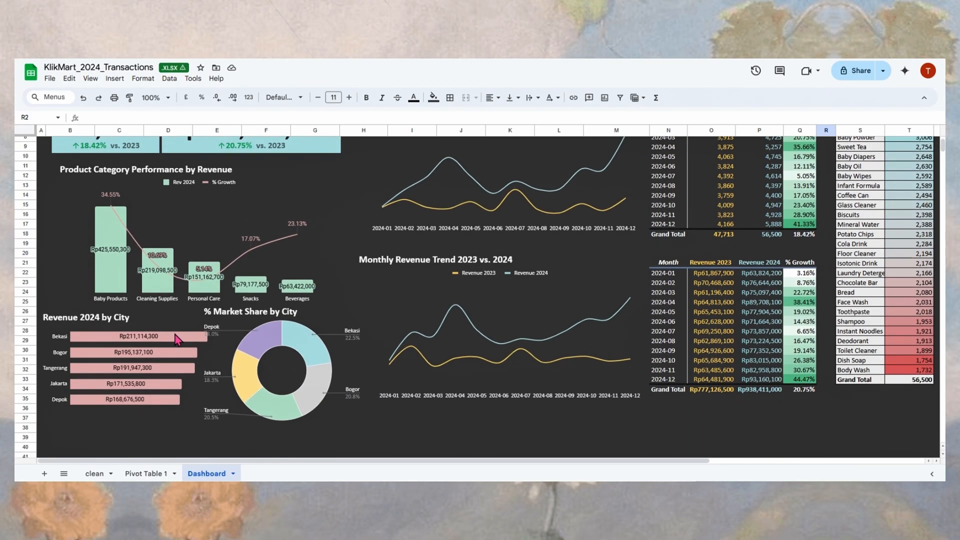
scroll(654, 305, up, 3)
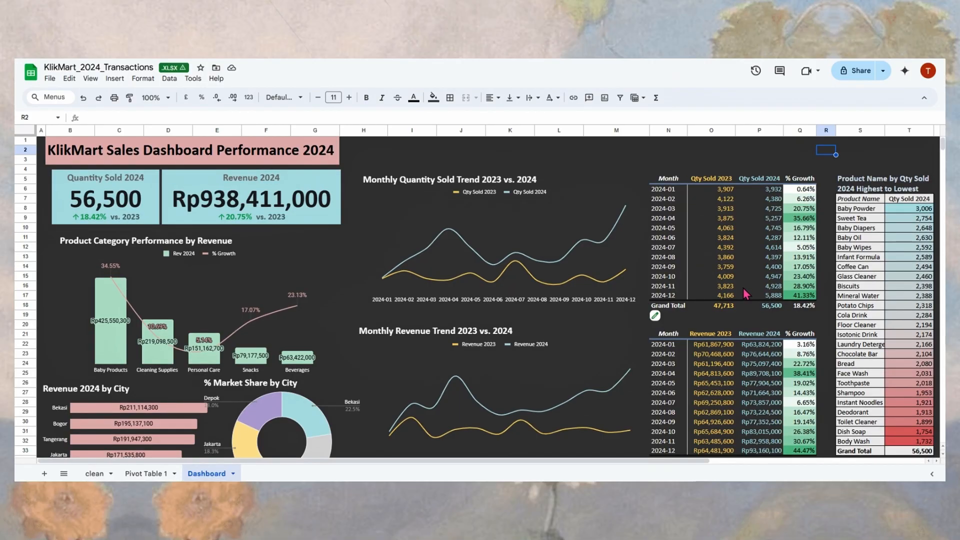
Step: Add a slicer covering the full data range A1:H5001 on the clean sheet
click(99, 480)
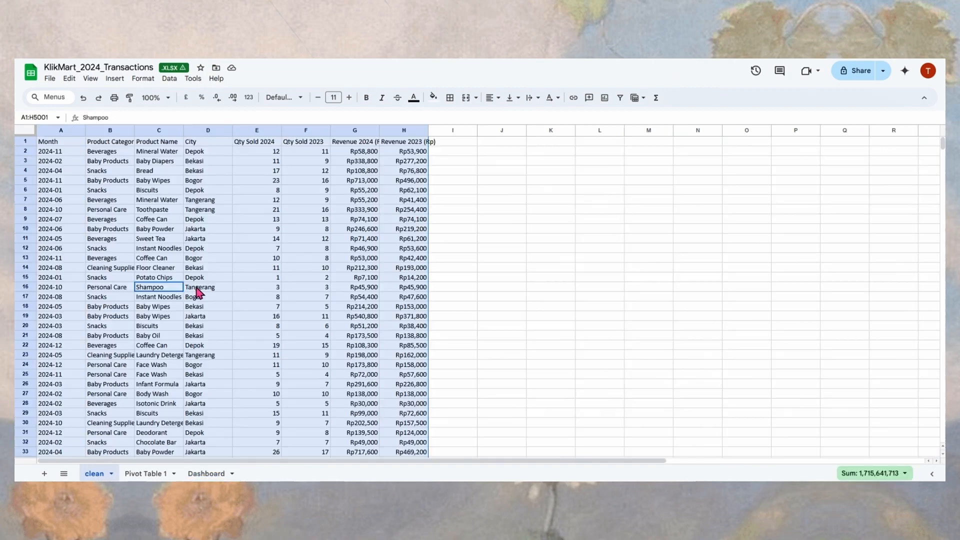
click(199, 288)
key(ctrl+a)
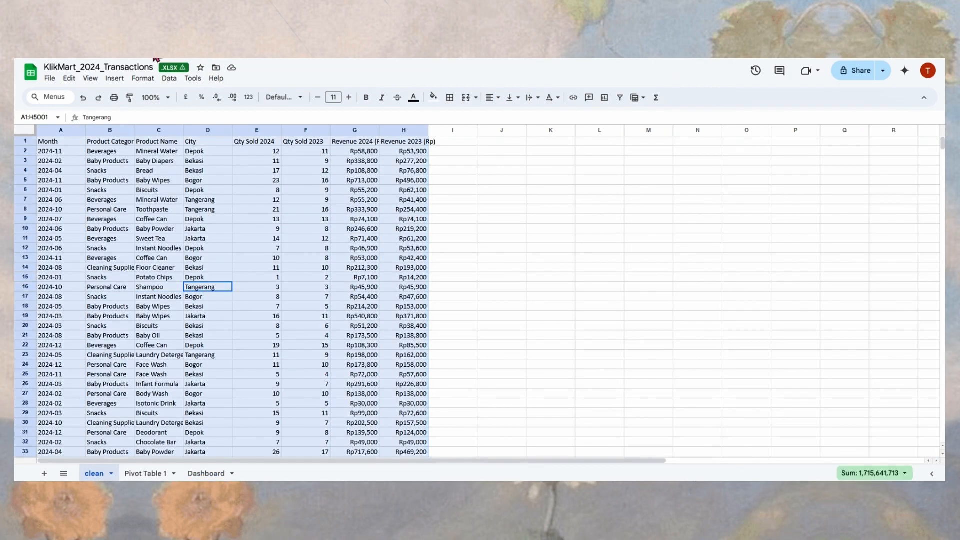
click(170, 79)
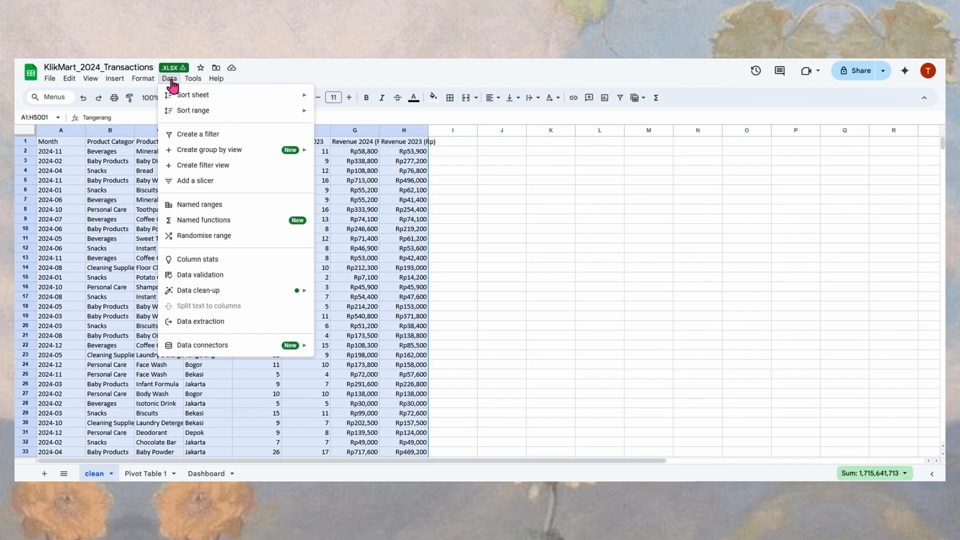
click(218, 182)
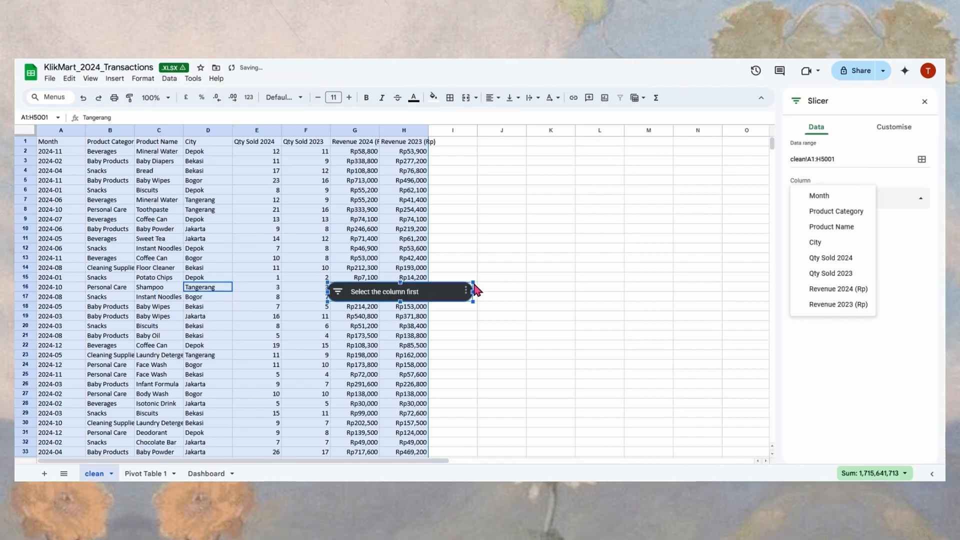
Step: Move the new slicer to the empty cells beside the data and set its column to Month
drag(434, 298, 592, 204)
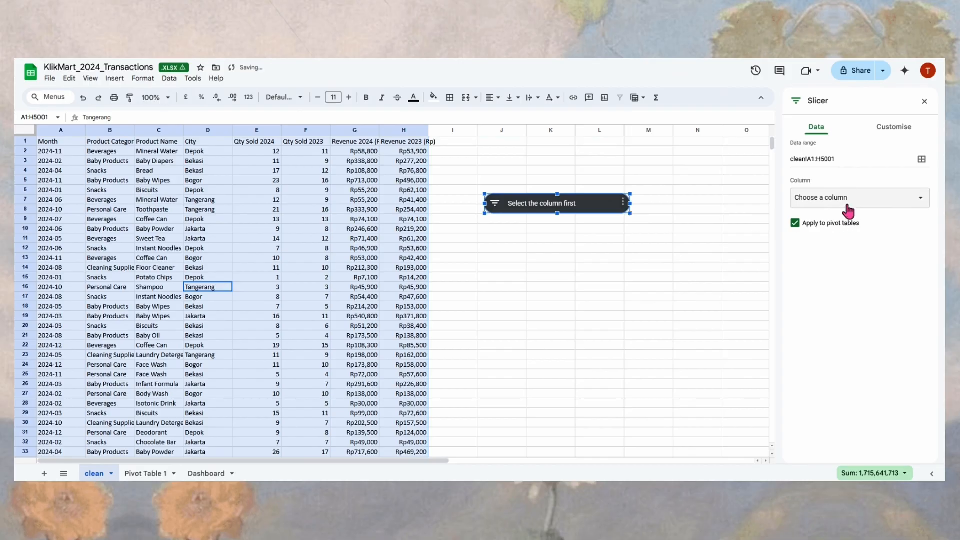
click(833, 203)
click(820, 195)
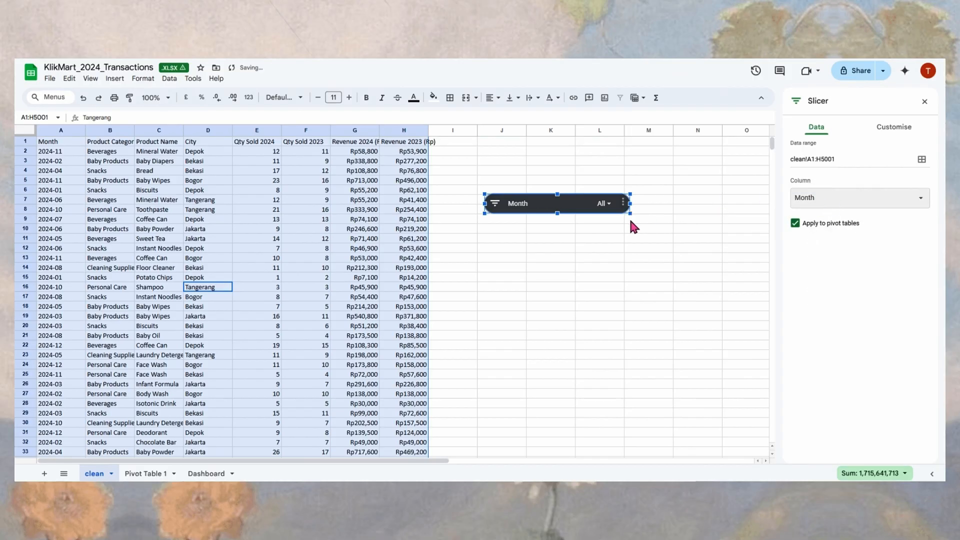
click(595, 238)
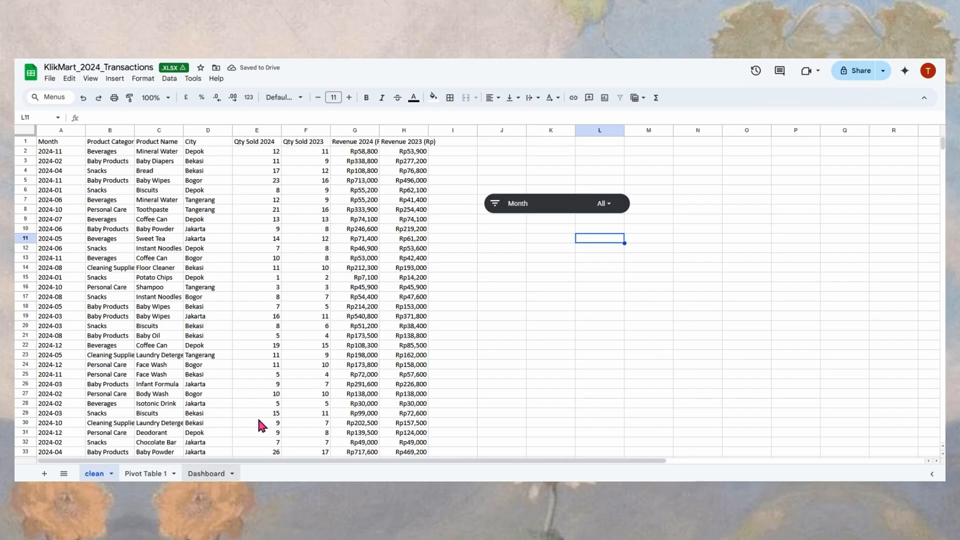
Step: Paste the Month slicer onto the Dashboard sheet and place it just right of the dashboard title
click(207, 474)
key(ctrl+v)
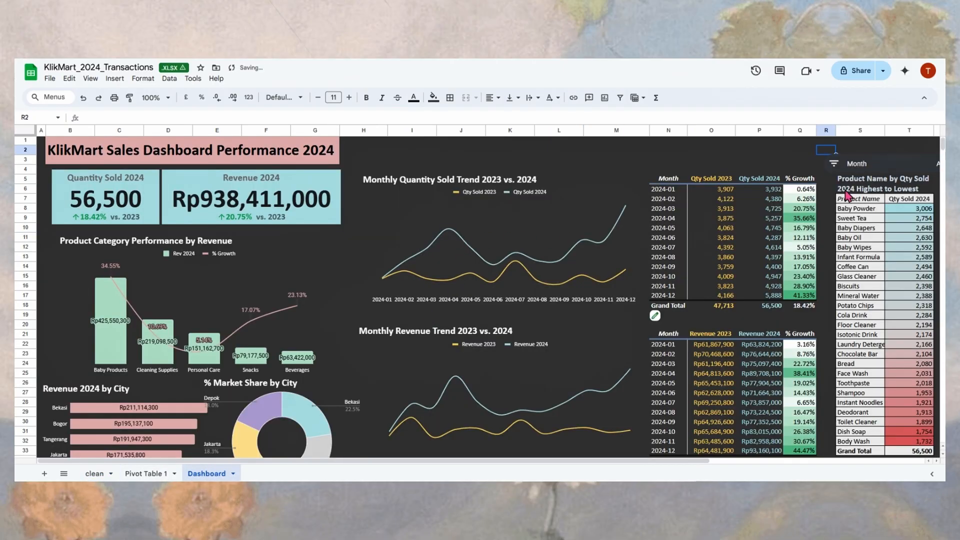
drag(875, 170, 404, 150)
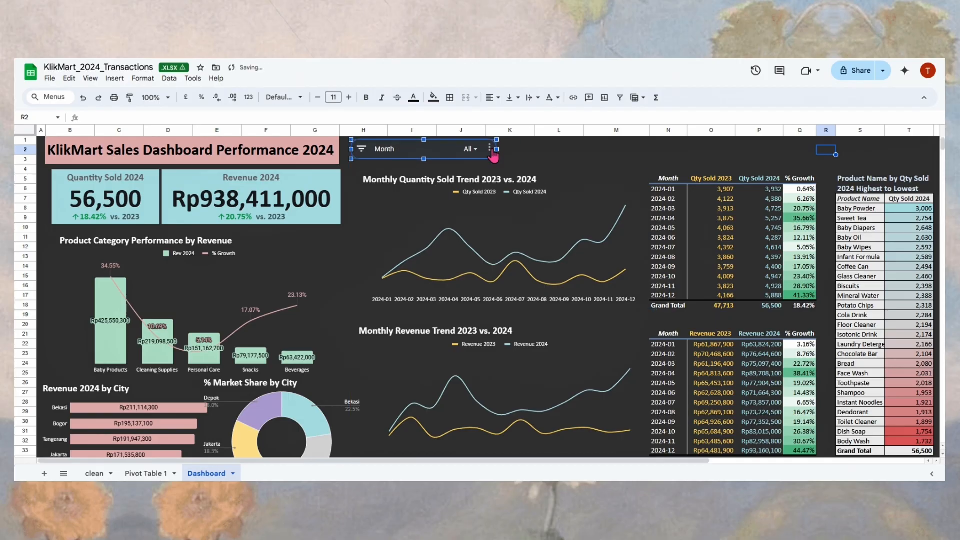
Step: Set the Month slicer's background to light grey 3 and its title text to the dark custom colour #3b3b3b
double_click(479, 153)
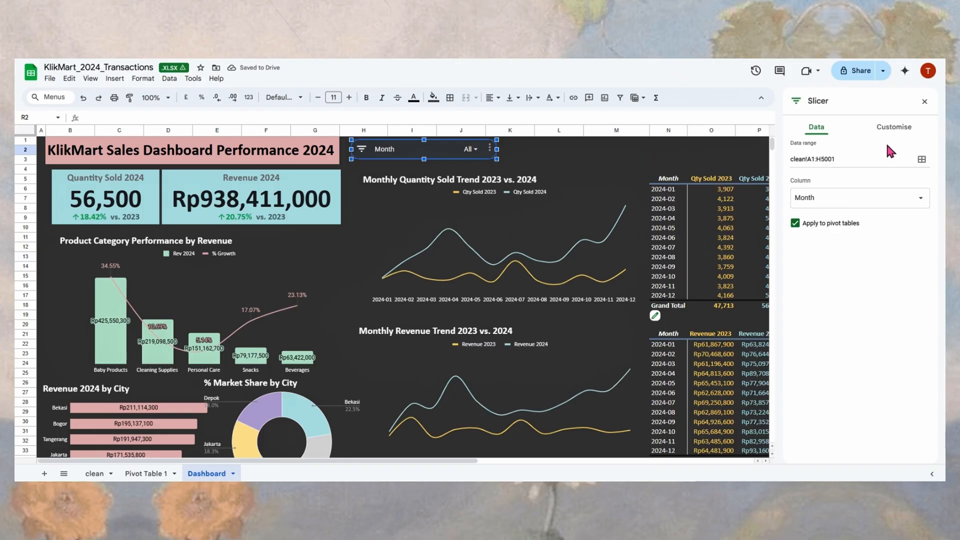
click(906, 136)
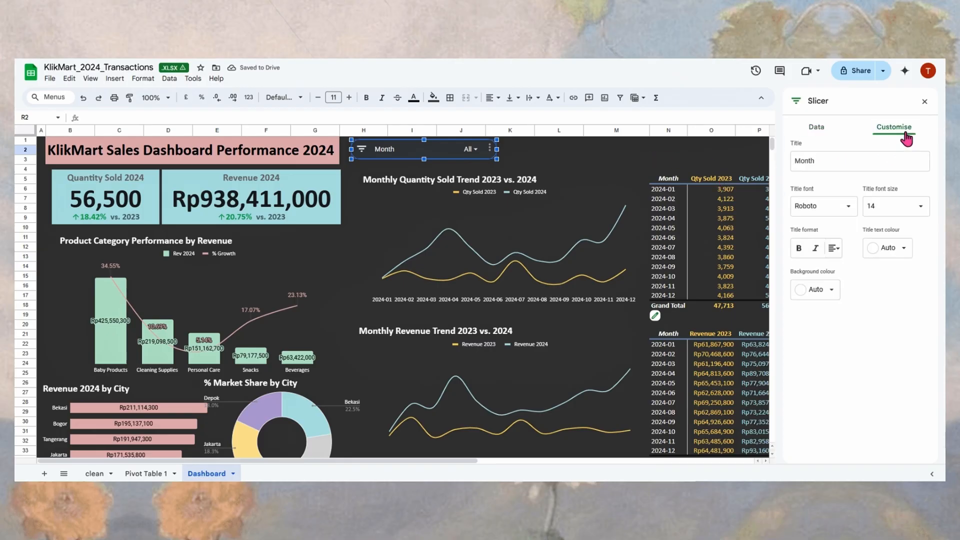
click(819, 289)
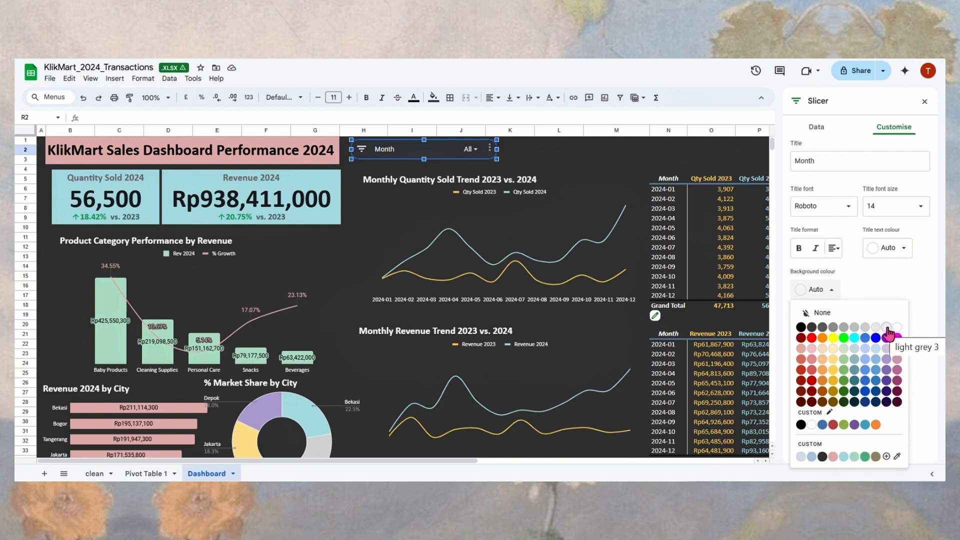
click(886, 329)
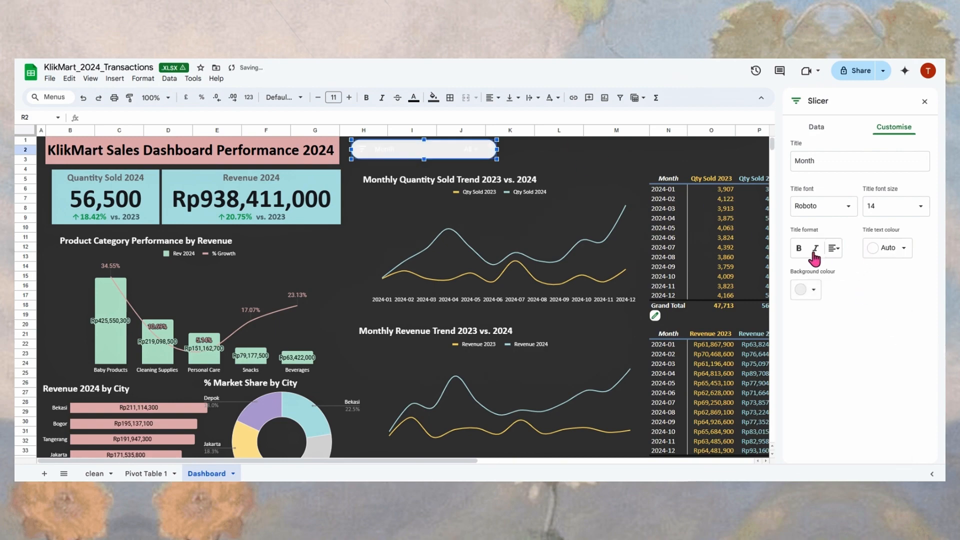
click(895, 248)
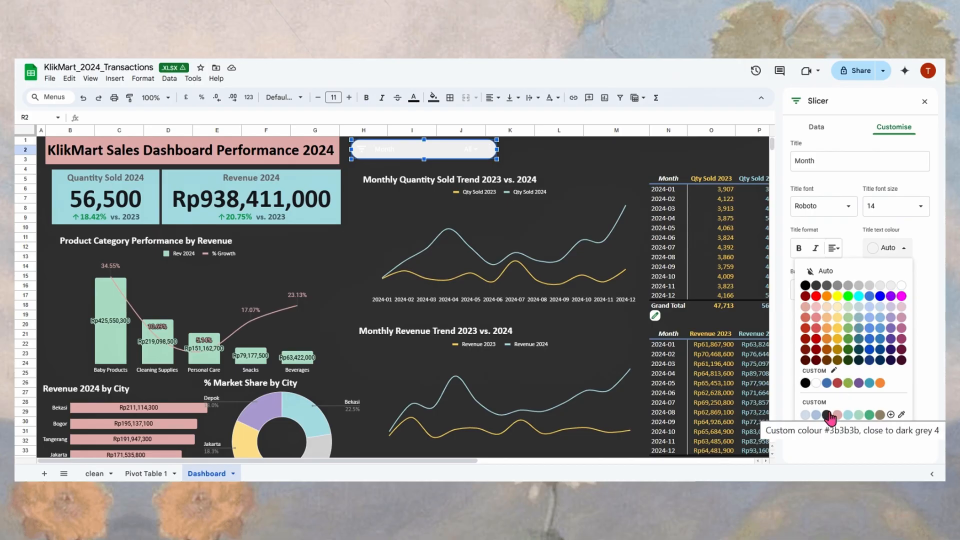
click(827, 415)
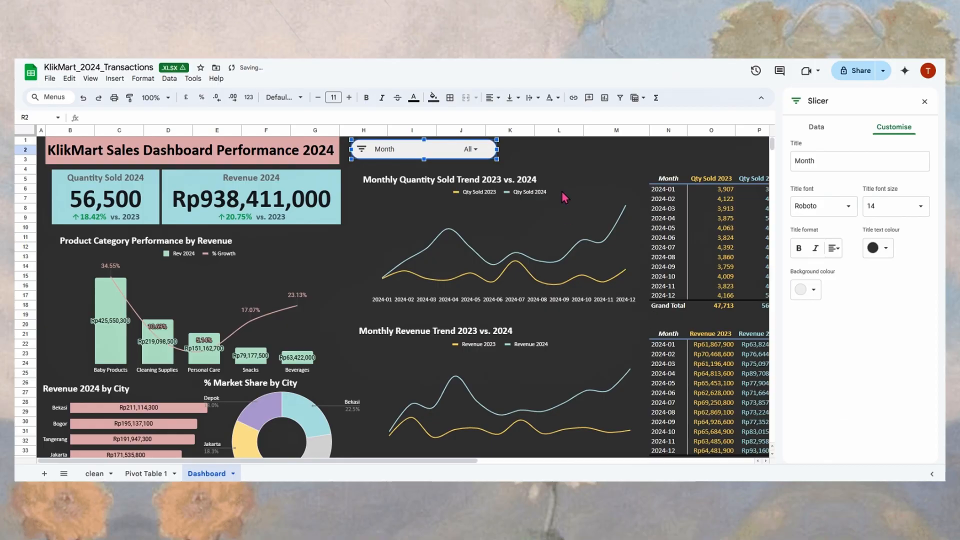
Step: Make the Month slicer's title bold and narrow the slicer from its right edge
click(798, 250)
drag(497, 149, 467, 150)
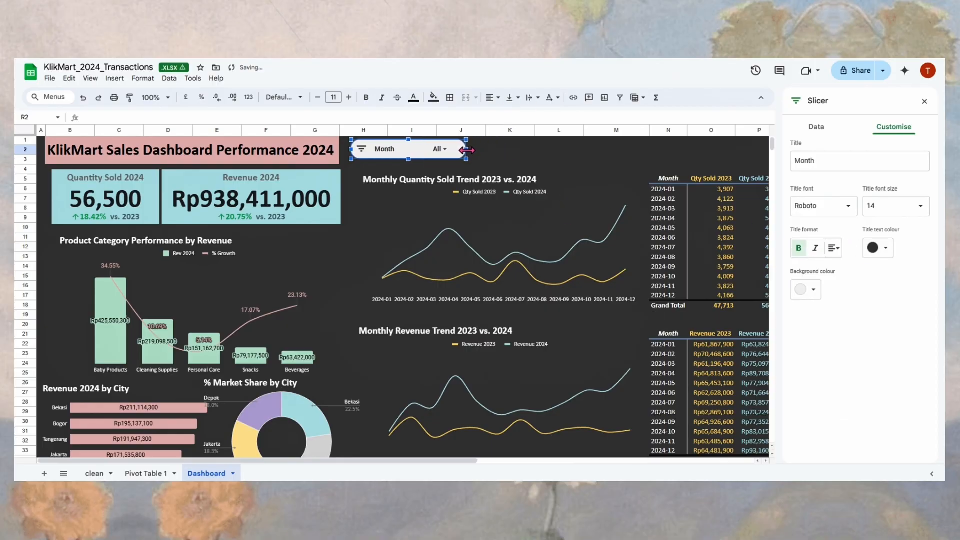
click(435, 149)
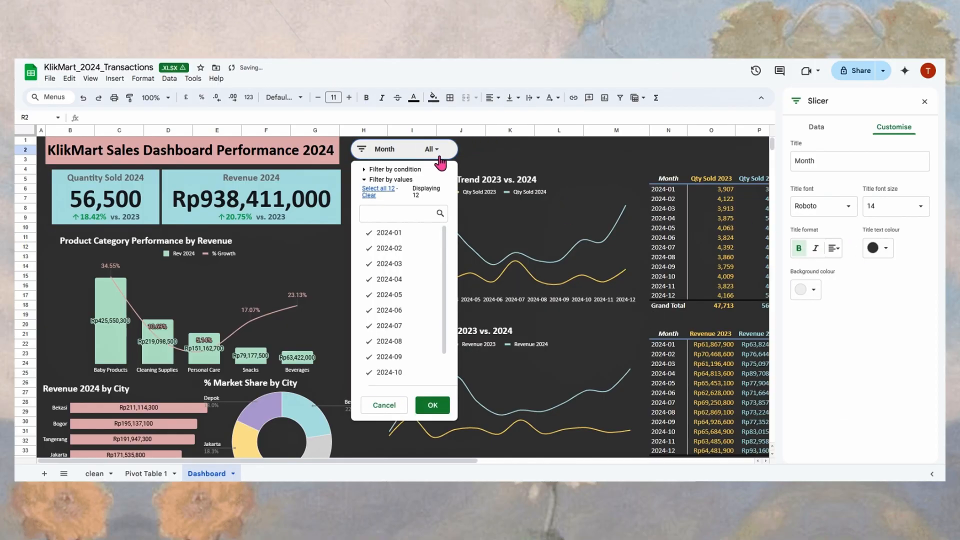
click(489, 159)
click(440, 153)
right_click(447, 153)
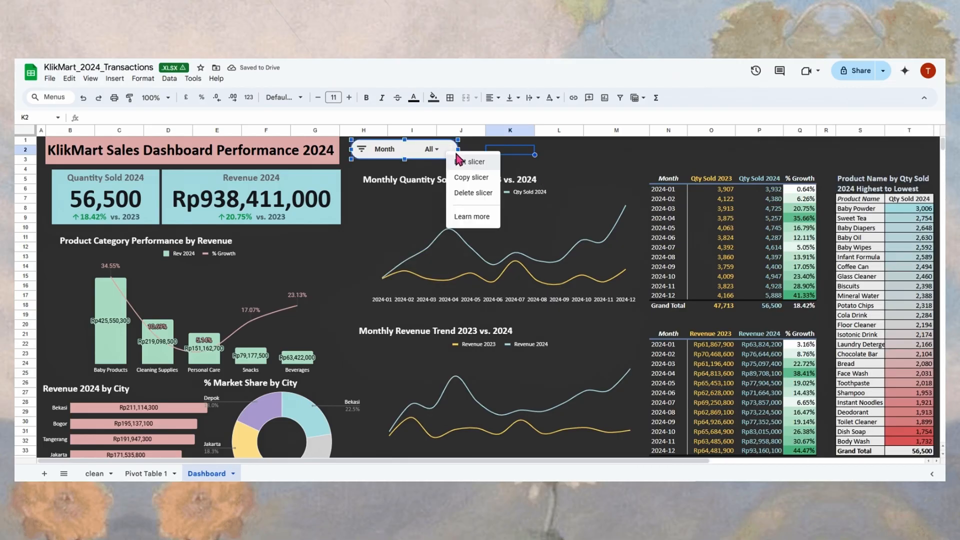
click(586, 159)
Step: Filter the dashboard with the Month slicer to show only 2024-04
click(432, 149)
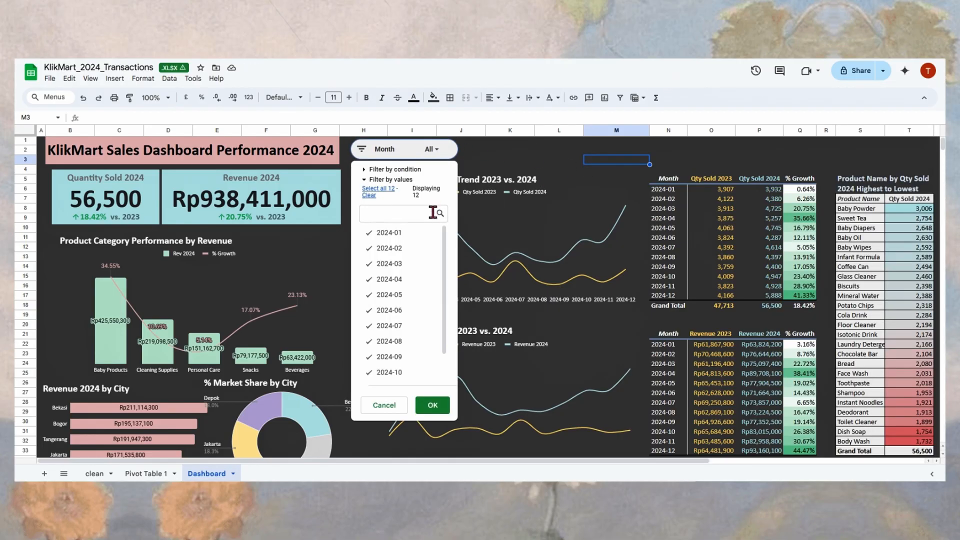
click(369, 195)
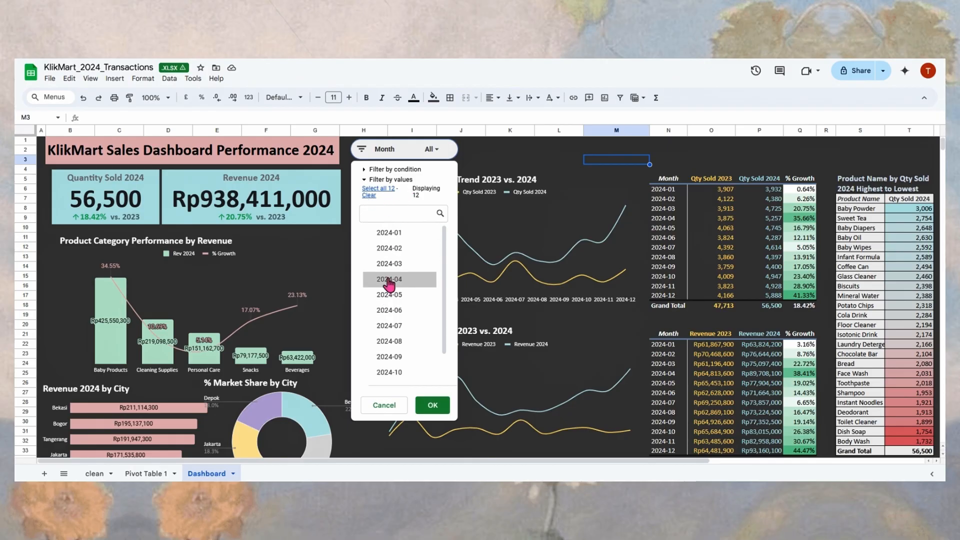
click(389, 281)
click(433, 405)
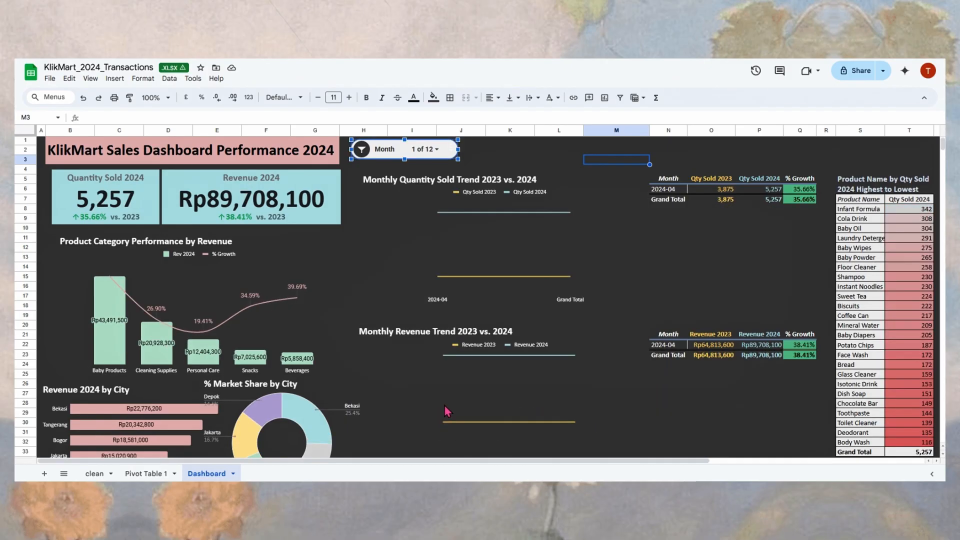
Step: Shift the % Market Share by City doughnut chart slightly right, clear of the Revenue 2024 by City bars
scroll(444, 405, down, 3)
scroll(227, 332, up, 3)
scroll(528, 349, down, 3)
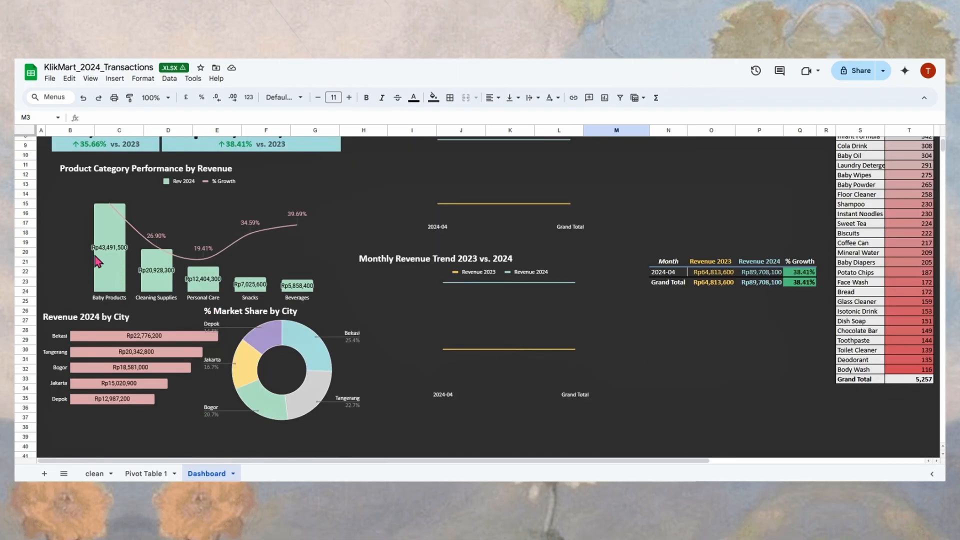
scroll(98, 272, up, 2)
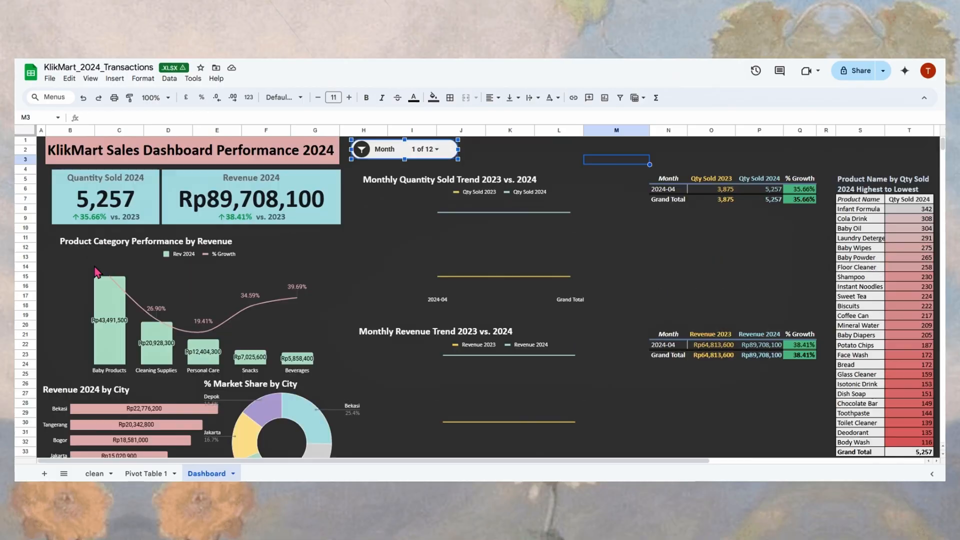
scroll(142, 334, down, 2)
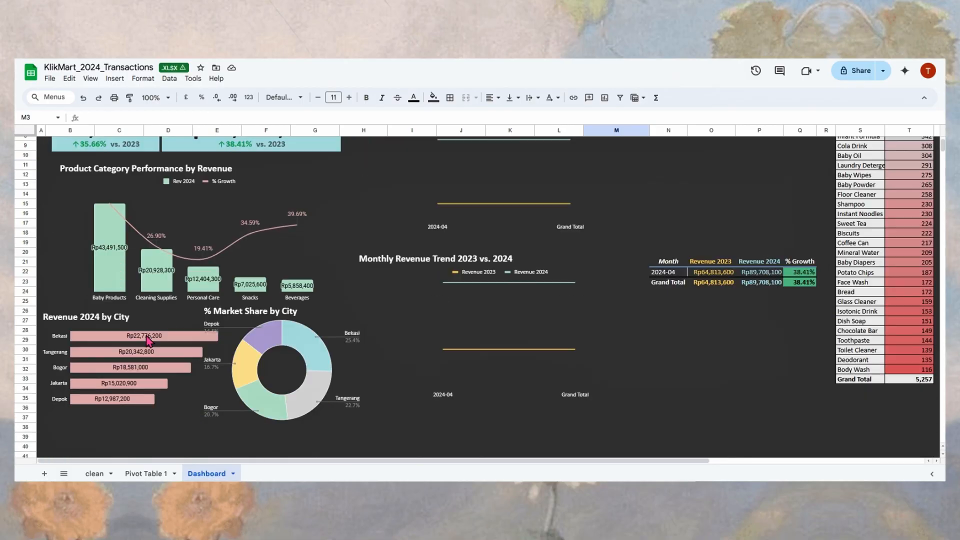
click(350, 358)
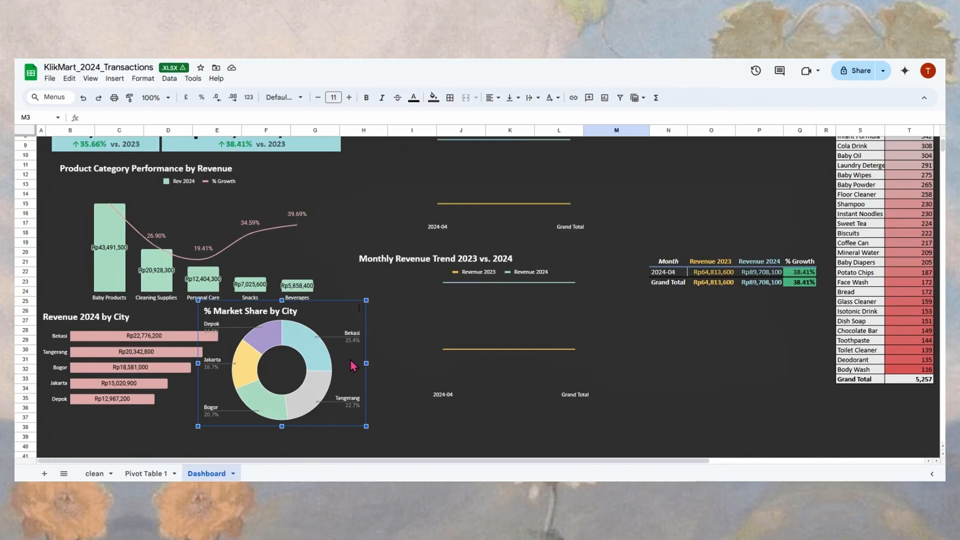
drag(350, 359, 374, 360)
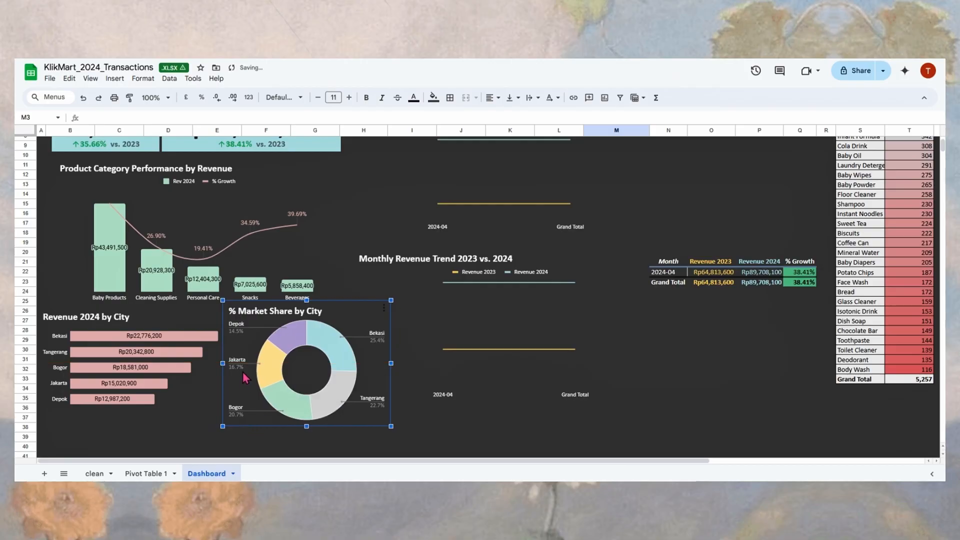
Step: Reselect all months in the Month slicer and apply the filter
scroll(550, 270, up, 3)
click(434, 151)
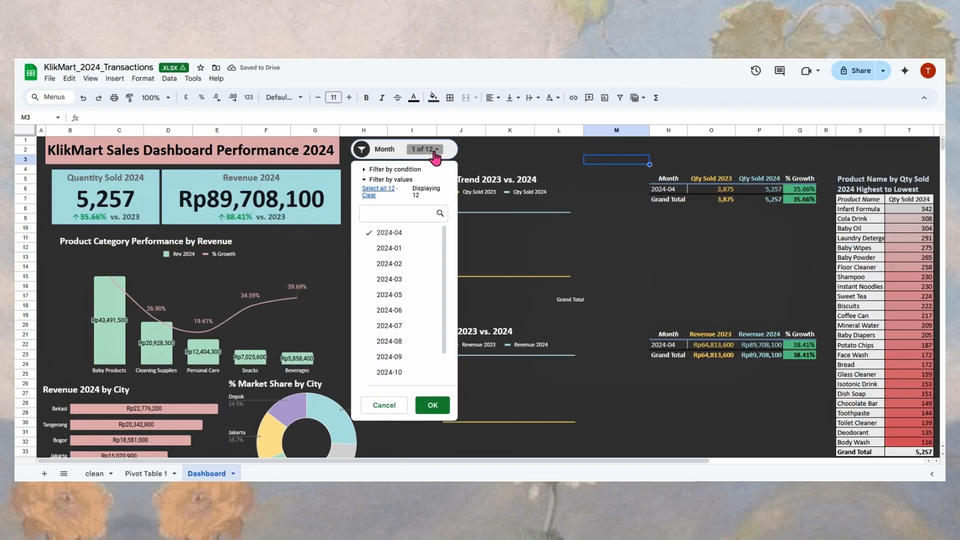
click(383, 189)
scroll(400, 357, down, 2)
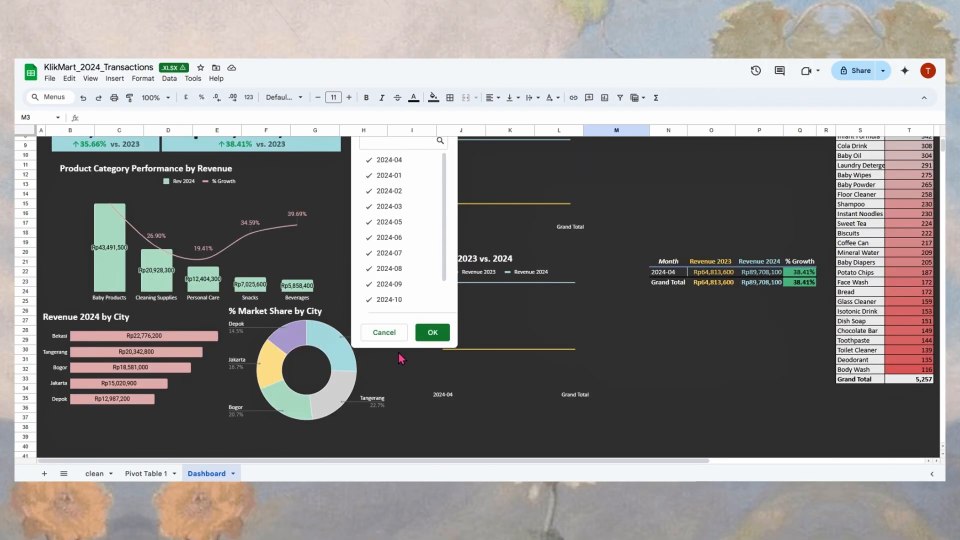
click(431, 334)
scroll(602, 343, up, 2)
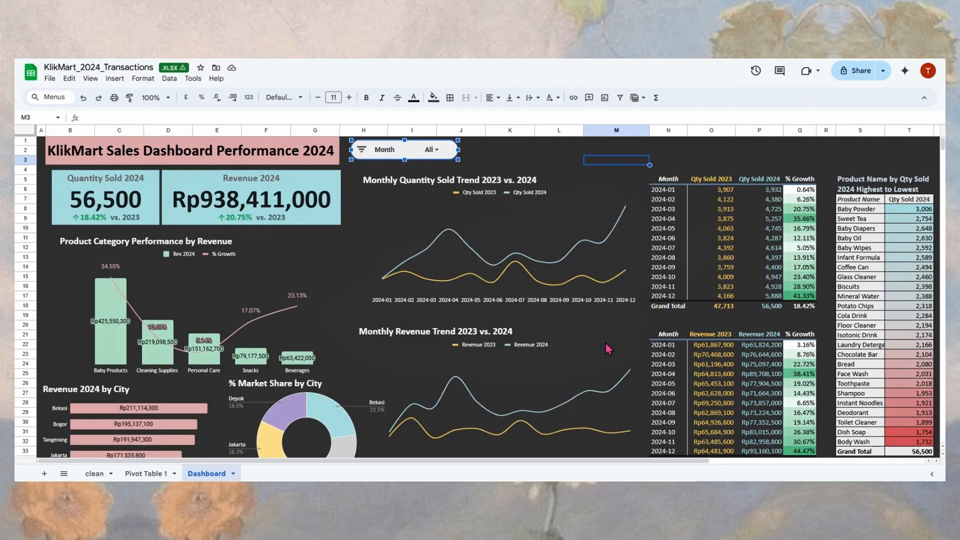
click(488, 151)
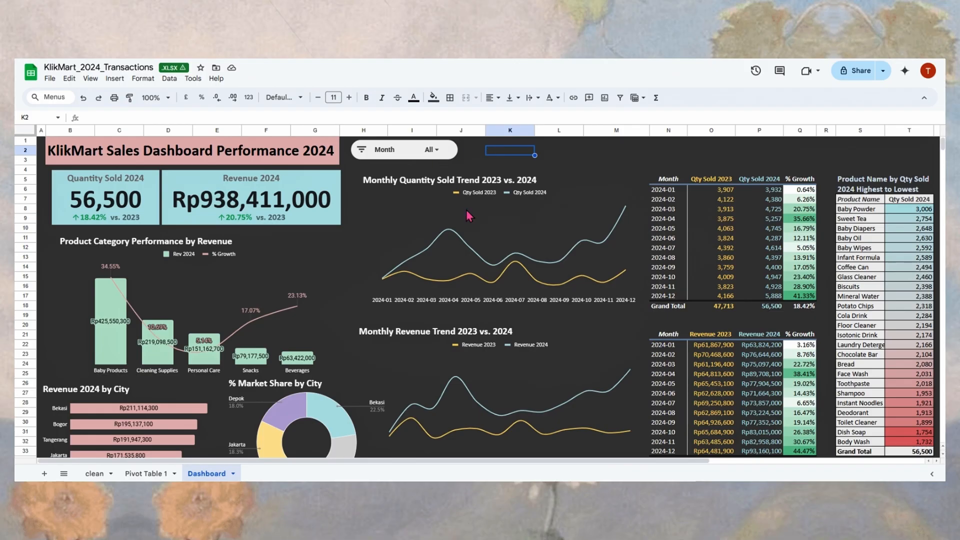
Step: Narrow the Monthly Revenue Trend and Monthly Quantity Sold Trend charts by moving their left edges slightly right
scroll(466, 210, down, 3)
click(368, 381)
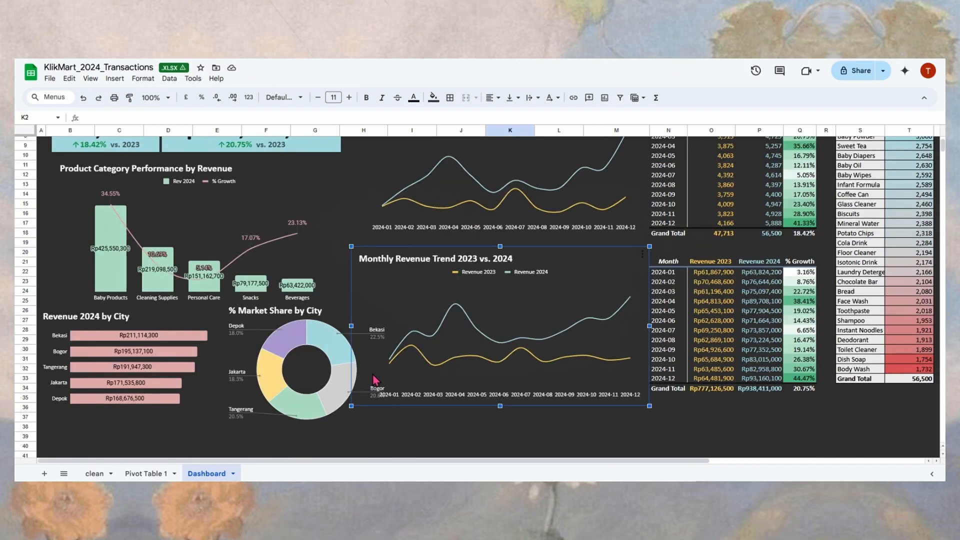
drag(351, 326, 373, 324)
scroll(416, 293, up, 3)
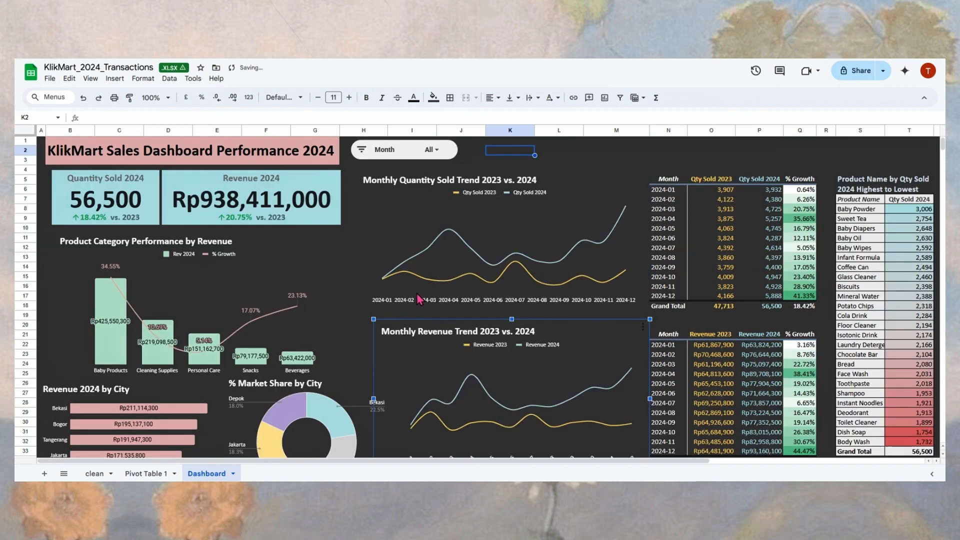
click(416, 292)
drag(356, 239, 368, 239)
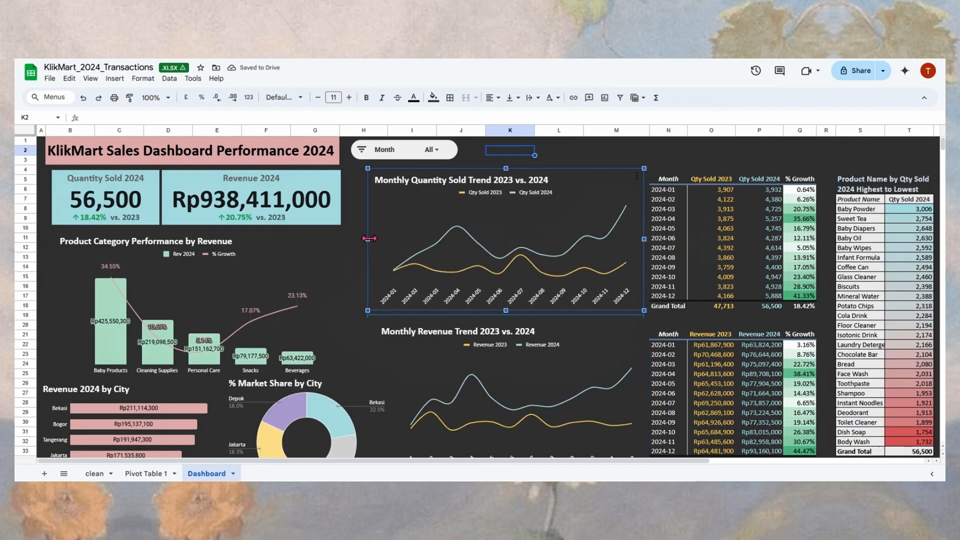
Step: Duplicate the Month slicer and place the copy beside the original, above the Monthly Quantity Sold Trend chart
click(452, 157)
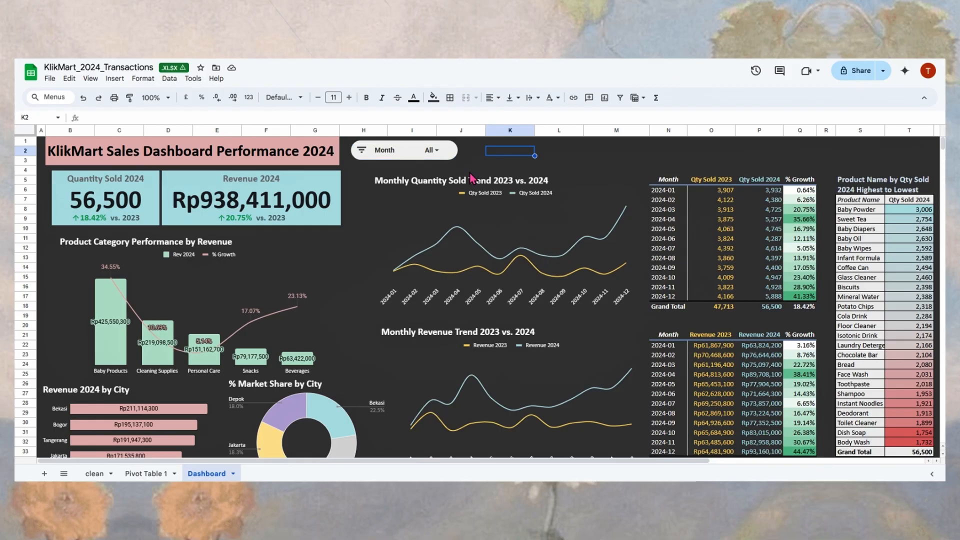
key(ctrl+v)
drag(590, 161, 562, 152)
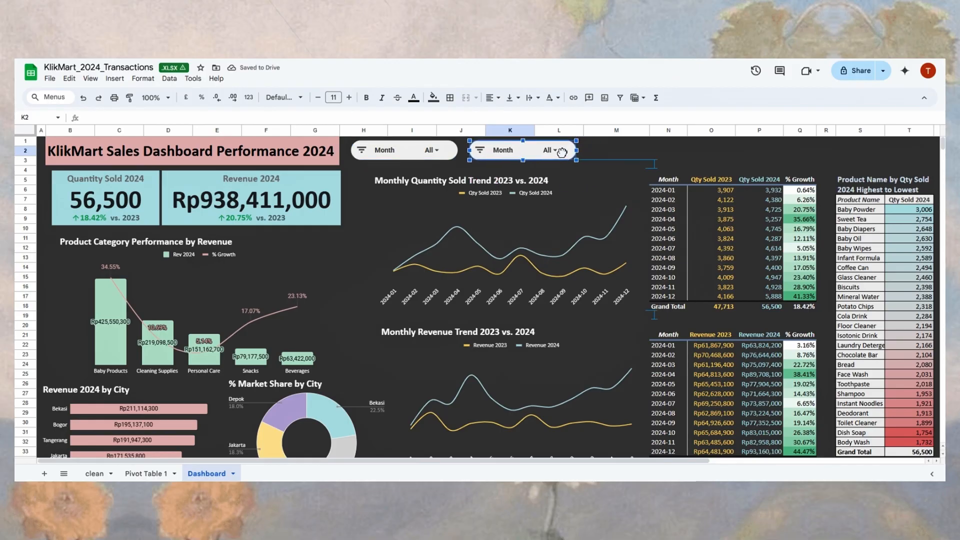
Step: Set the copied slicer beside the Month slicer to filter by the City column and finish editing it
right_click(566, 153)
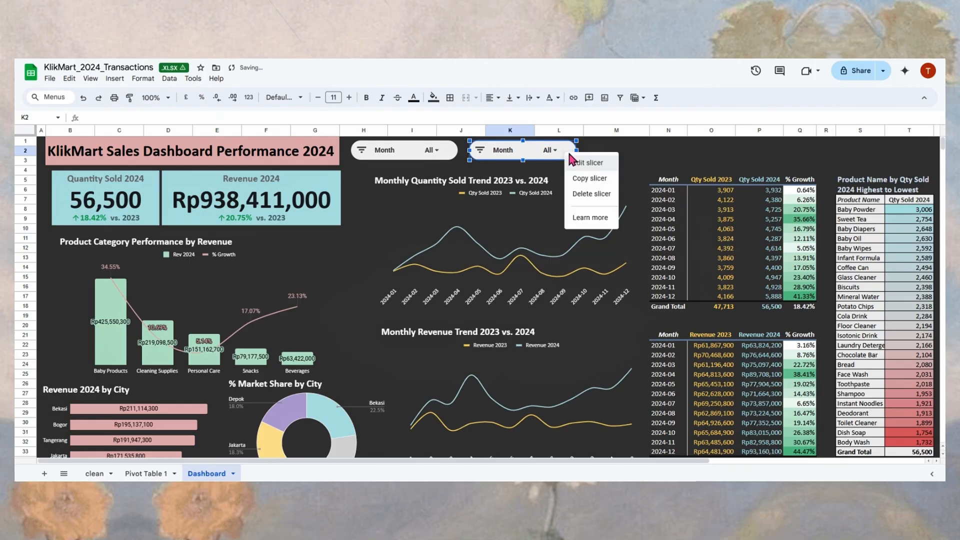
click(522, 159)
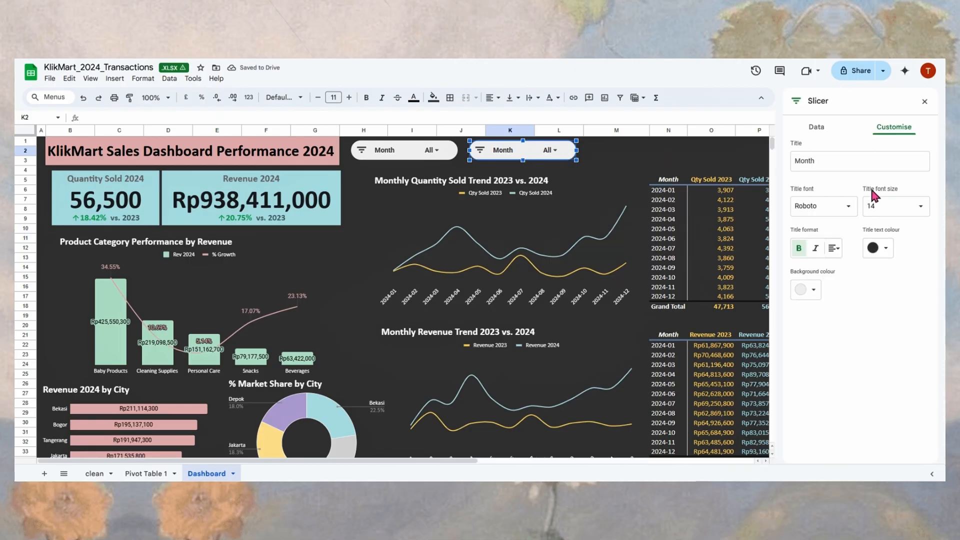
click(816, 127)
click(858, 200)
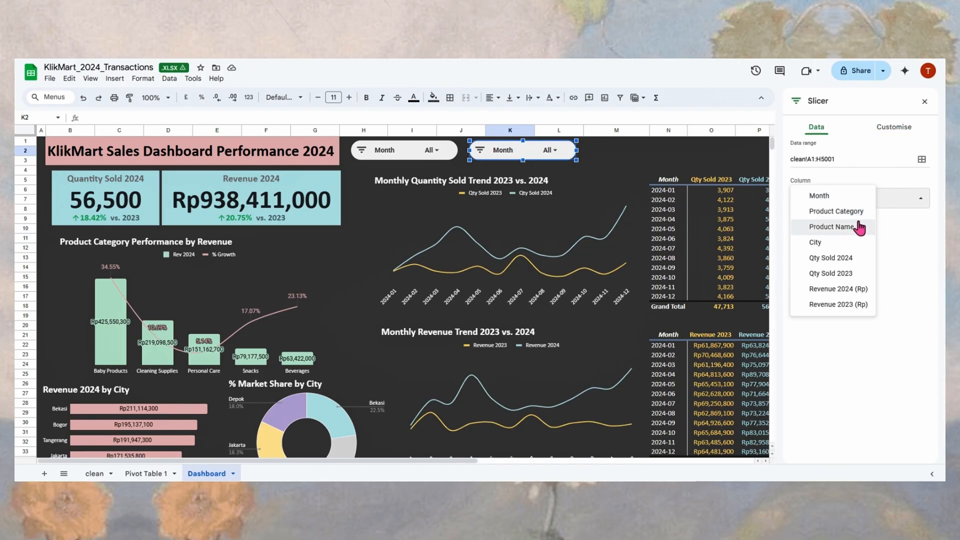
click(838, 242)
click(925, 101)
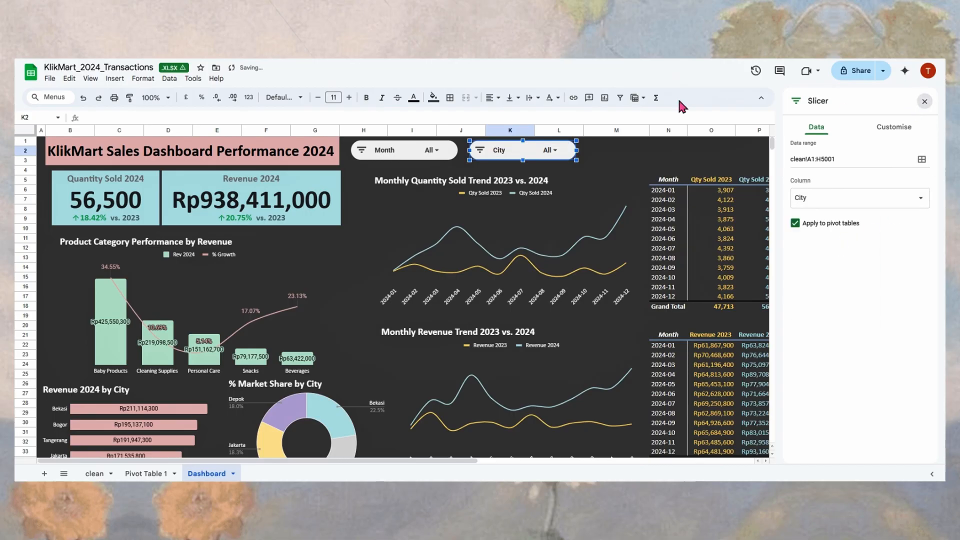
Step: Filter the dashboard with the City slicer to show only Bogor and check the charts and tables
click(515, 150)
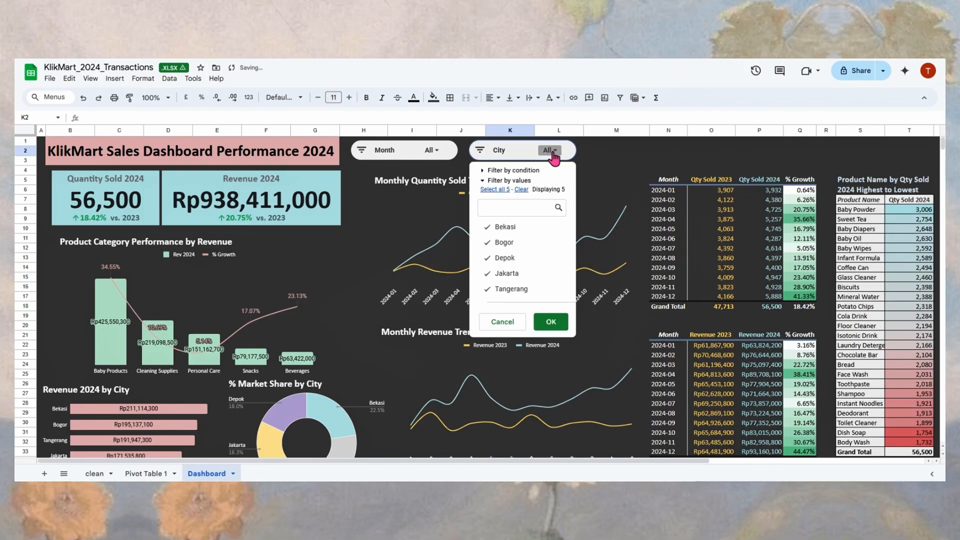
click(505, 242)
click(551, 321)
scroll(428, 365, down, 3)
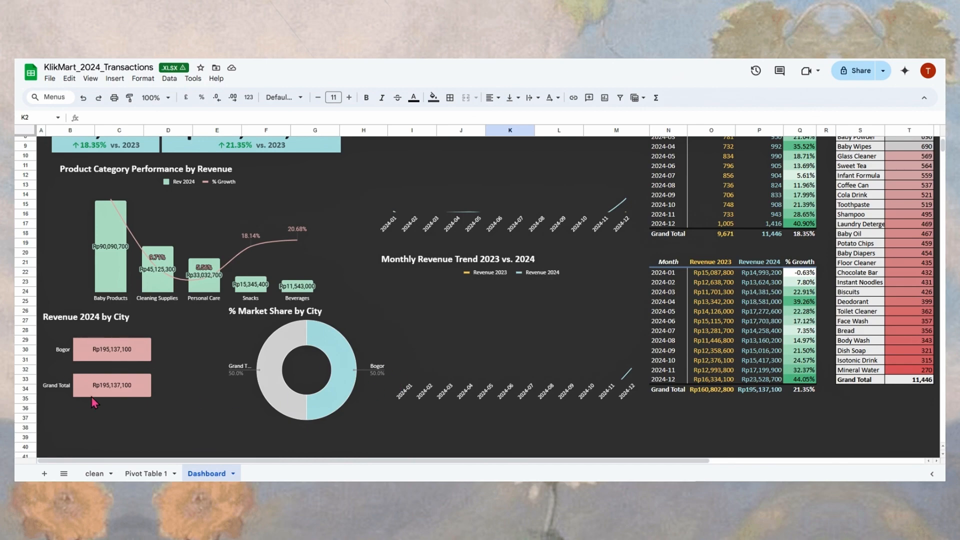
scroll(95, 390, up, 3)
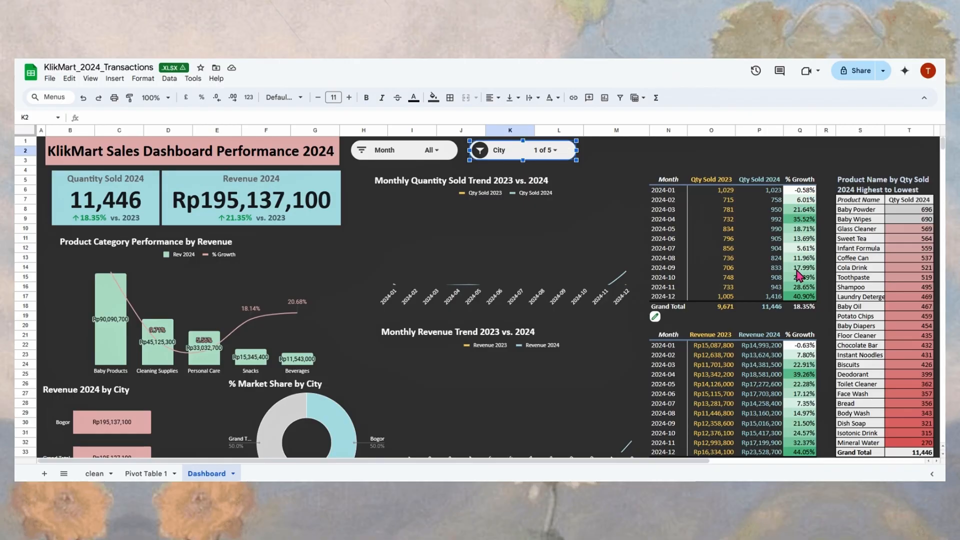
scroll(802, 289, down, 3)
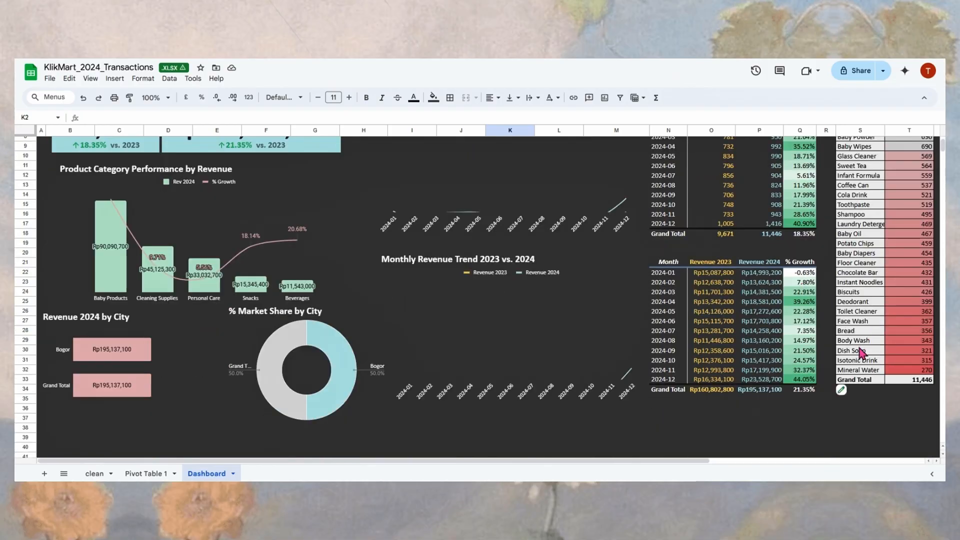
scroll(503, 194, up, 3)
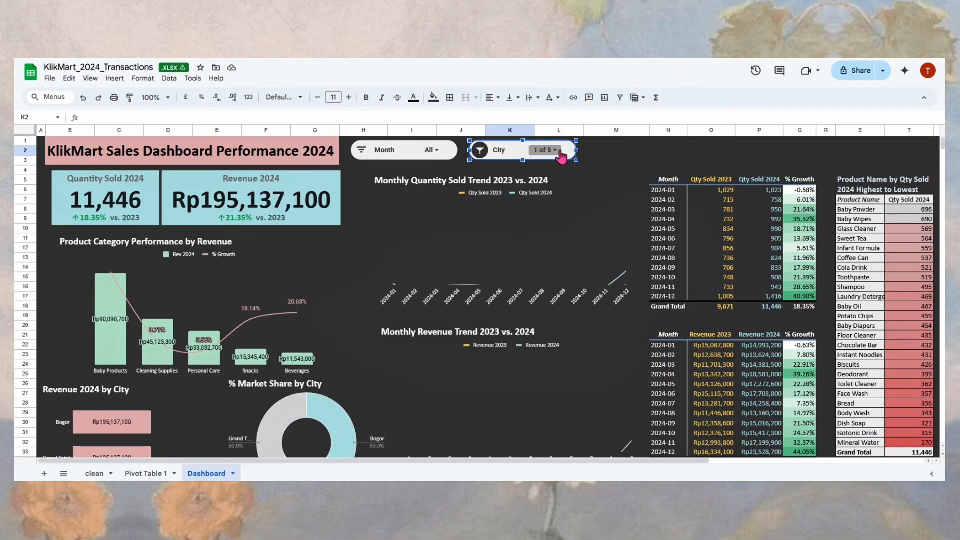
Step: Reselect all cities in the City slicer and apply the filter
click(546, 150)
click(522, 189)
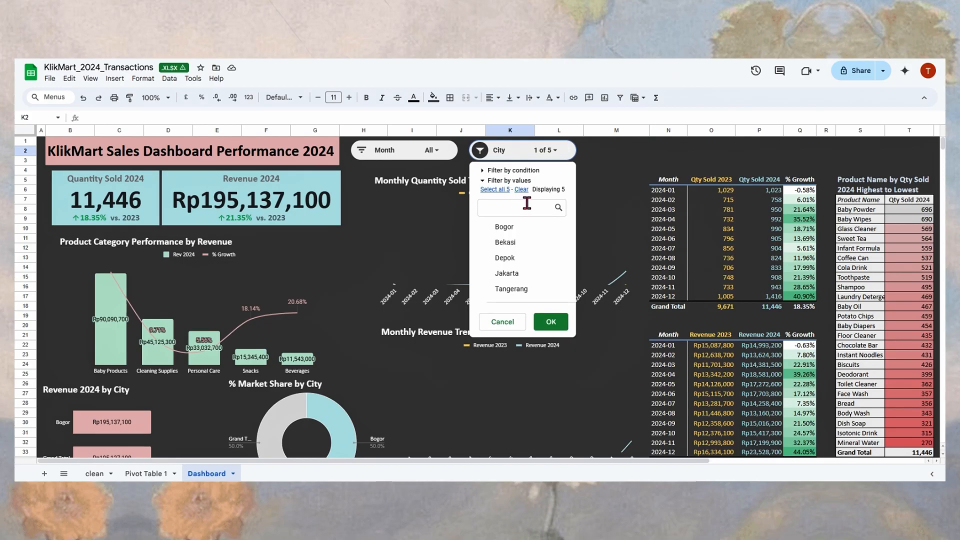
click(502, 190)
click(551, 321)
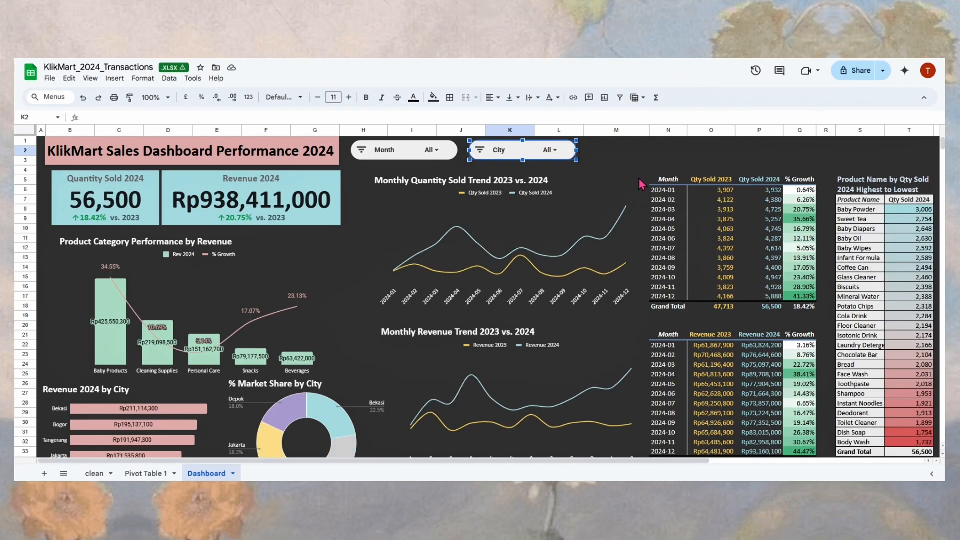
Step: Duplicate the City slicer and line the copy up beside it in the slicer row
click(639, 162)
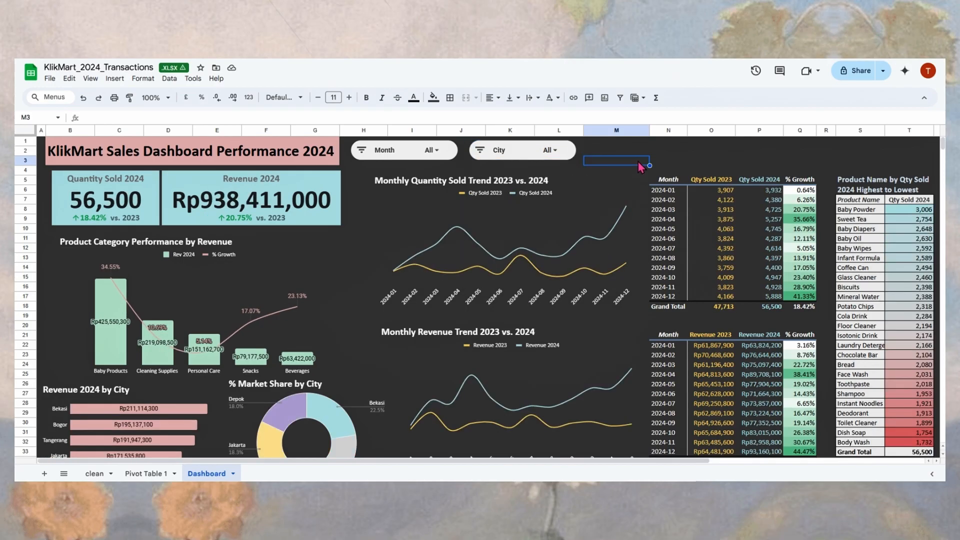
click(571, 159)
key(ctrl+v)
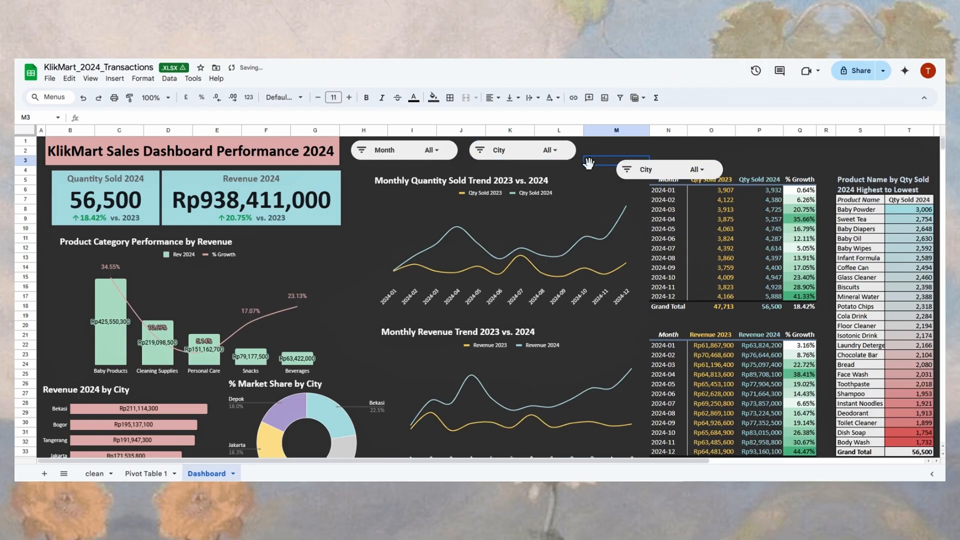
click(662, 172)
drag(664, 175, 637, 153)
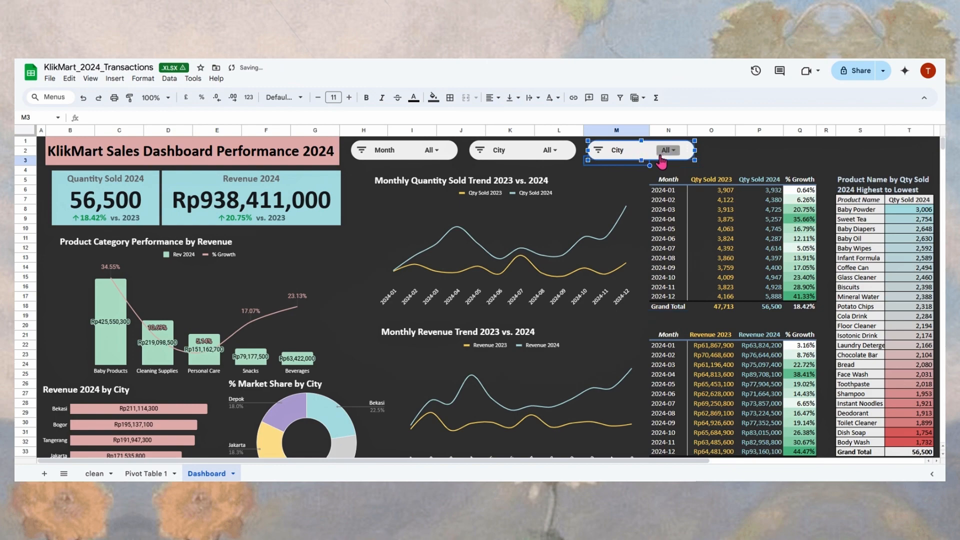
Step: Set the duplicated City slicer to the Product Category column and widen it to fit its full title
double_click(650, 156)
click(879, 200)
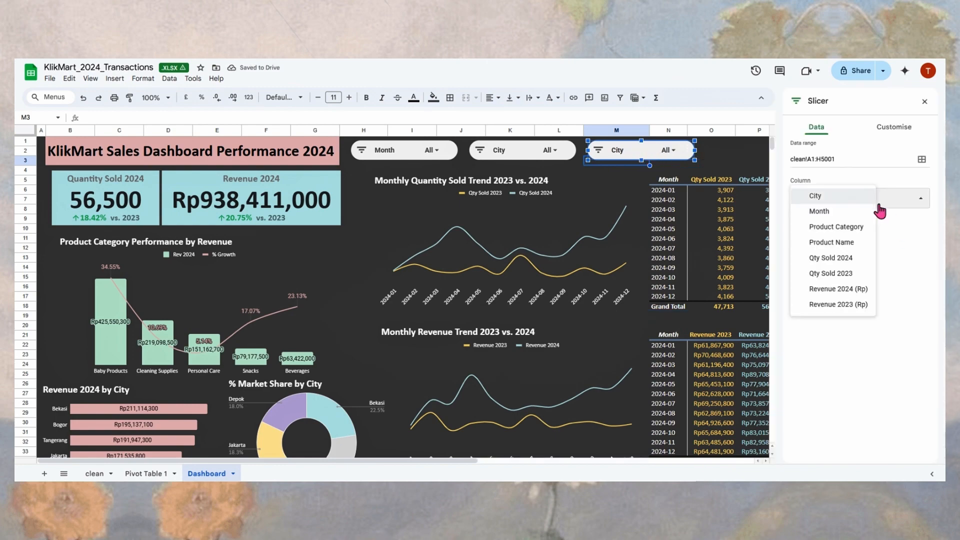
click(850, 227)
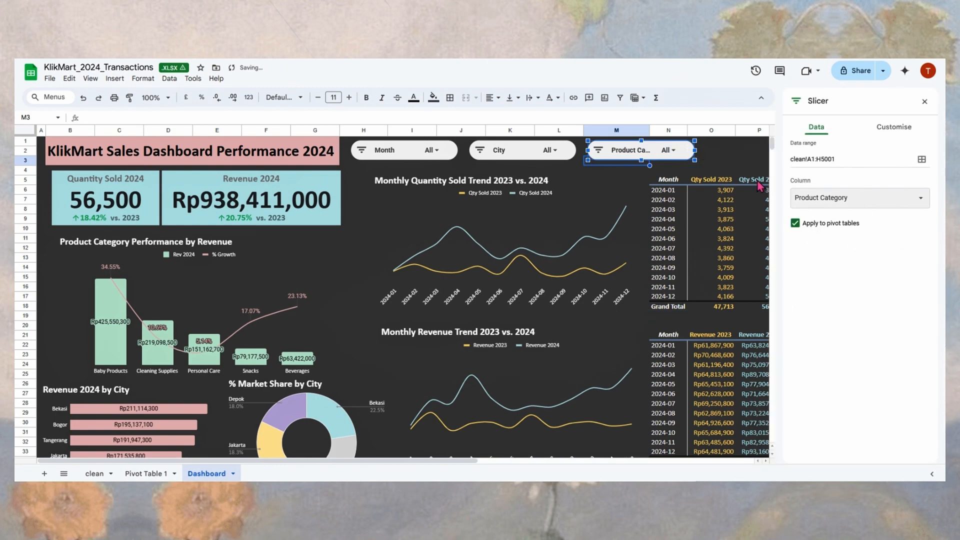
drag(695, 150, 714, 152)
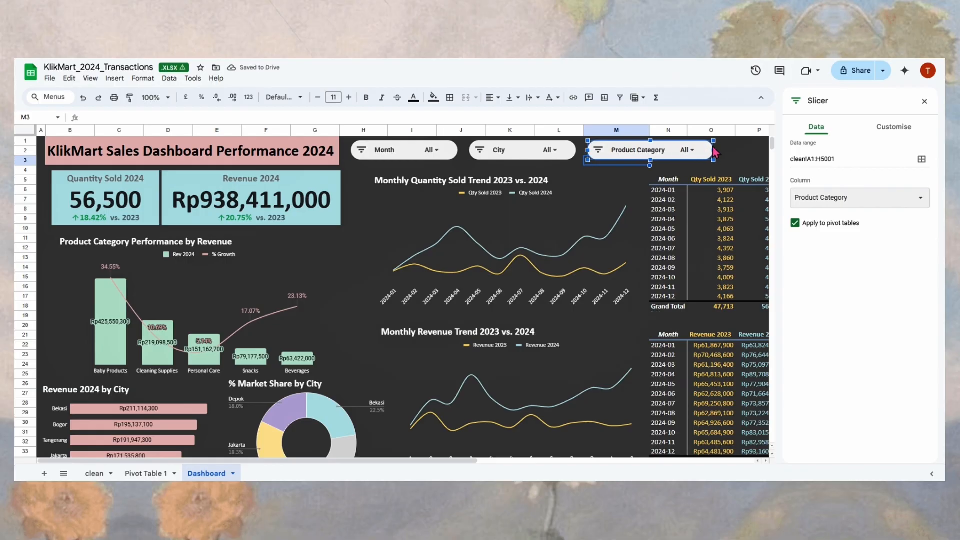
Step: Filter the dashboard with the Product Category slicer to show only Baby Products and review the charts and tables
click(686, 150)
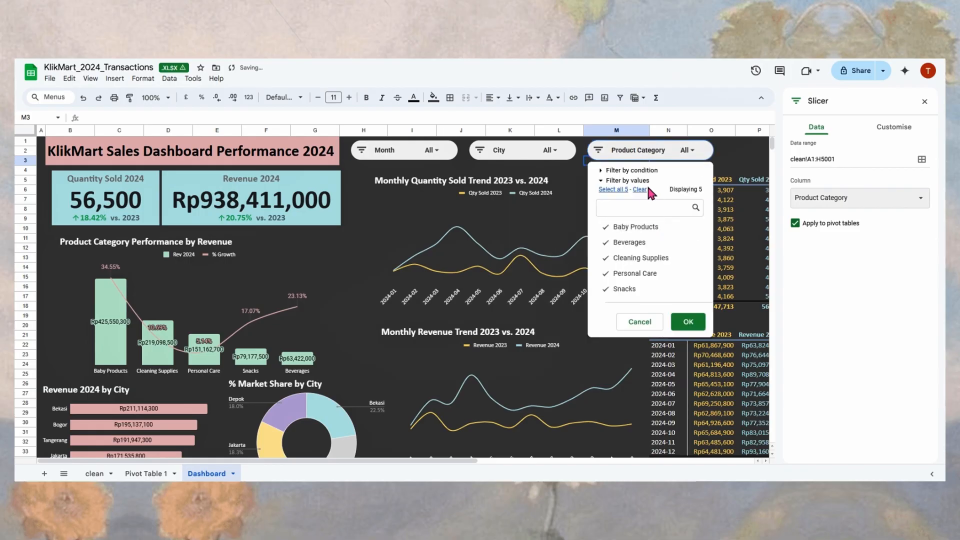
click(645, 189)
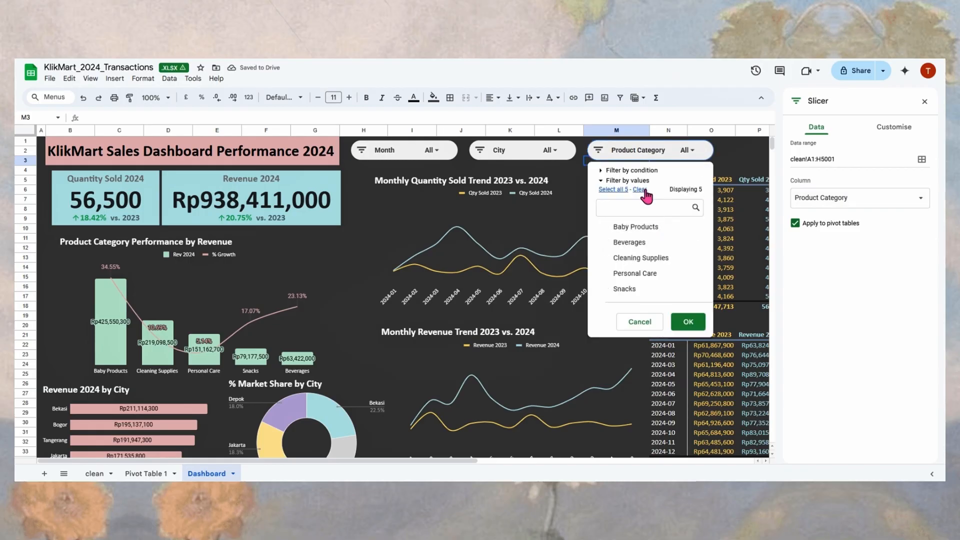
click(638, 227)
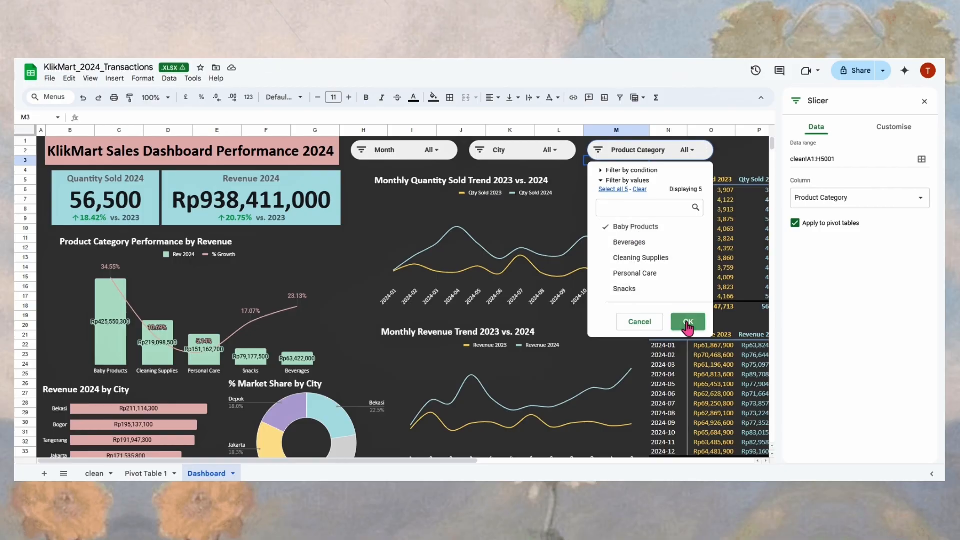
click(689, 323)
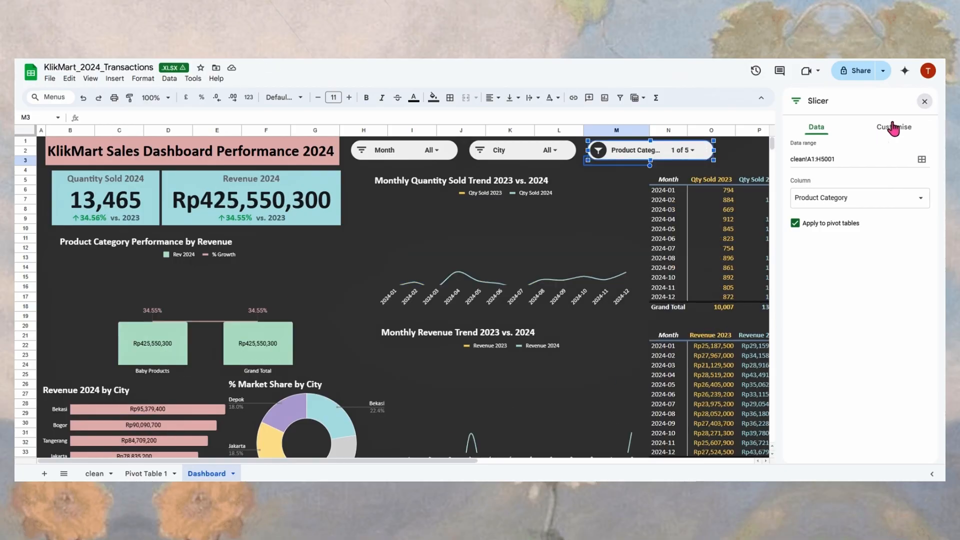
click(925, 101)
scroll(136, 400, down, 3)
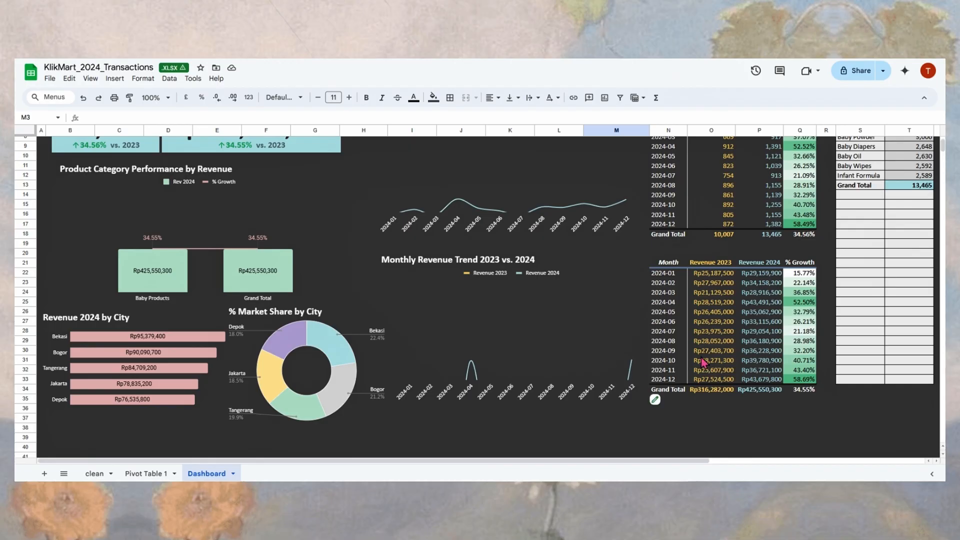
scroll(707, 340, up, 3)
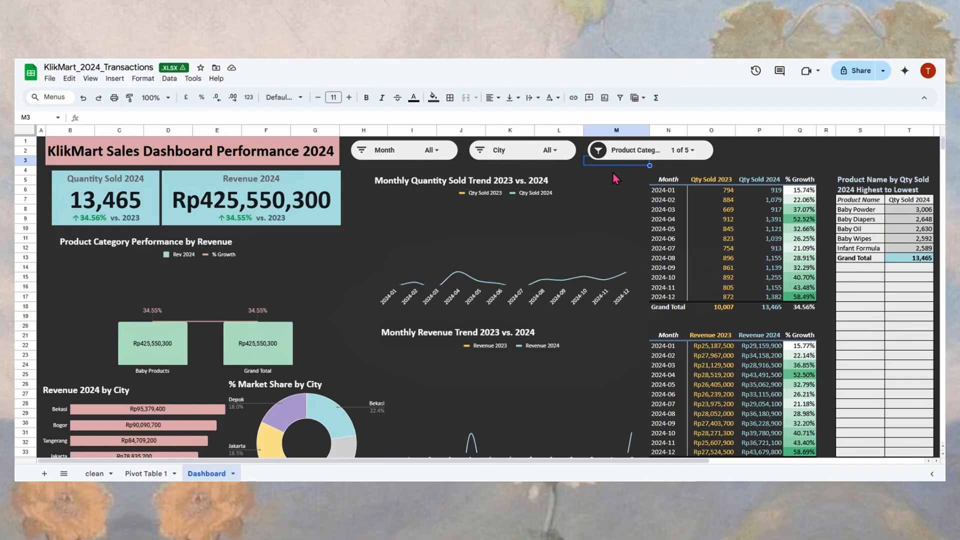
Step: Reselect all categories in the Product Category slicer and apply the filter
click(645, 156)
click(696, 159)
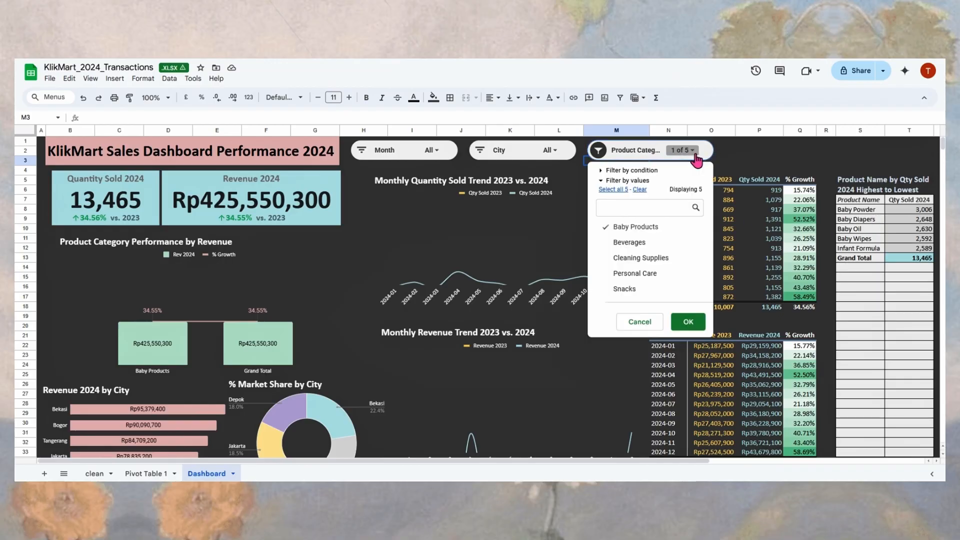
click(613, 189)
click(689, 321)
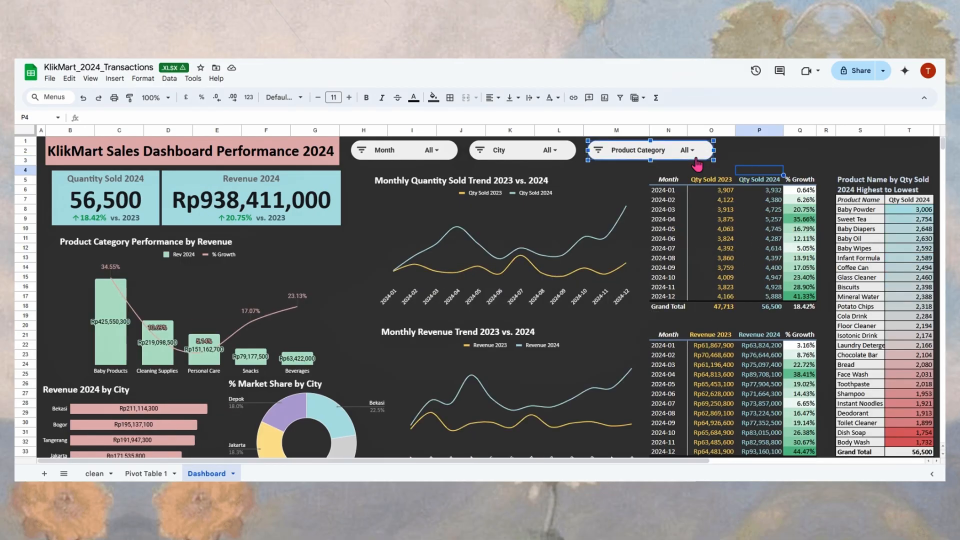
Step: Duplicate the Product Category slicer and place the copy at the end of the slicer row
key(ctrl+c)
key(ctrl+v)
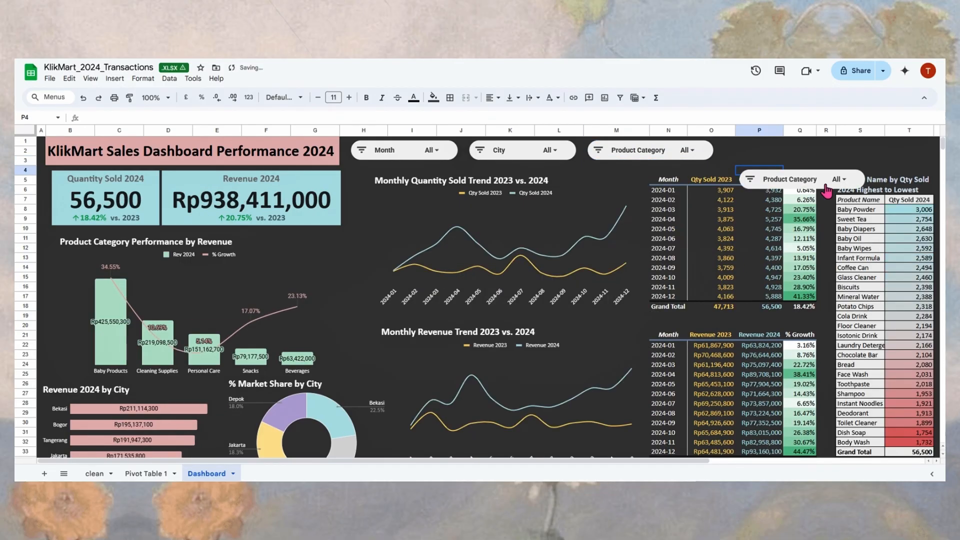
drag(826, 190, 816, 154)
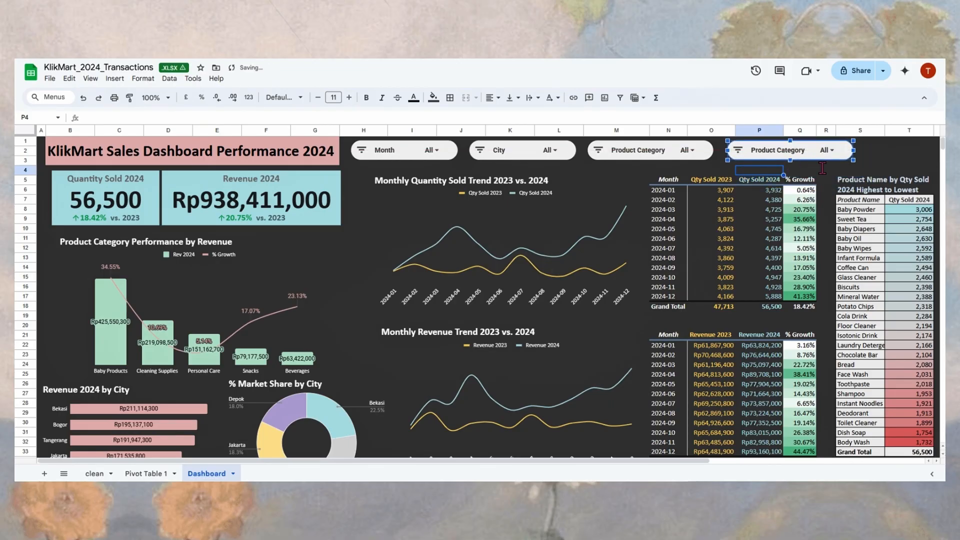
Step: Set the last slicer in the row to filter by the Product Name column and finish editing it
double_click(818, 158)
click(810, 200)
click(859, 224)
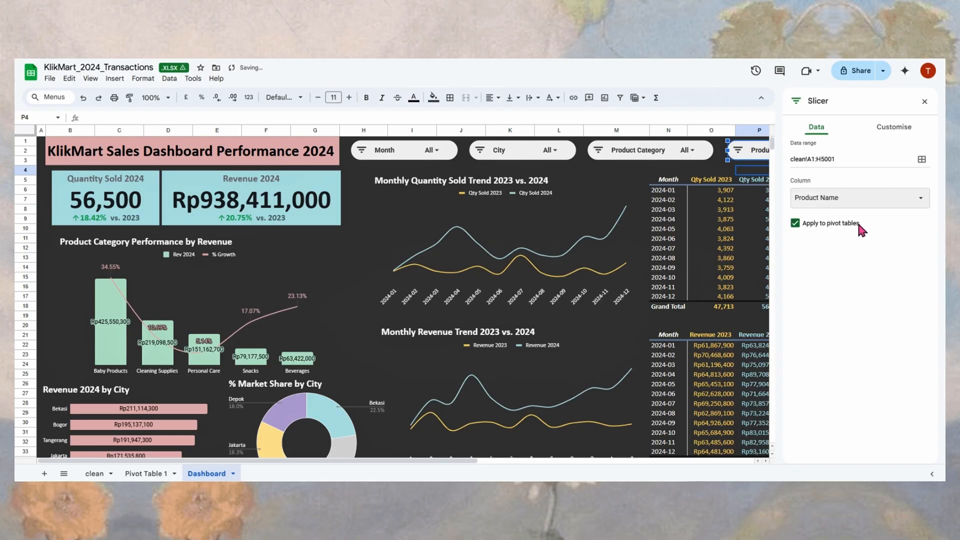
click(925, 101)
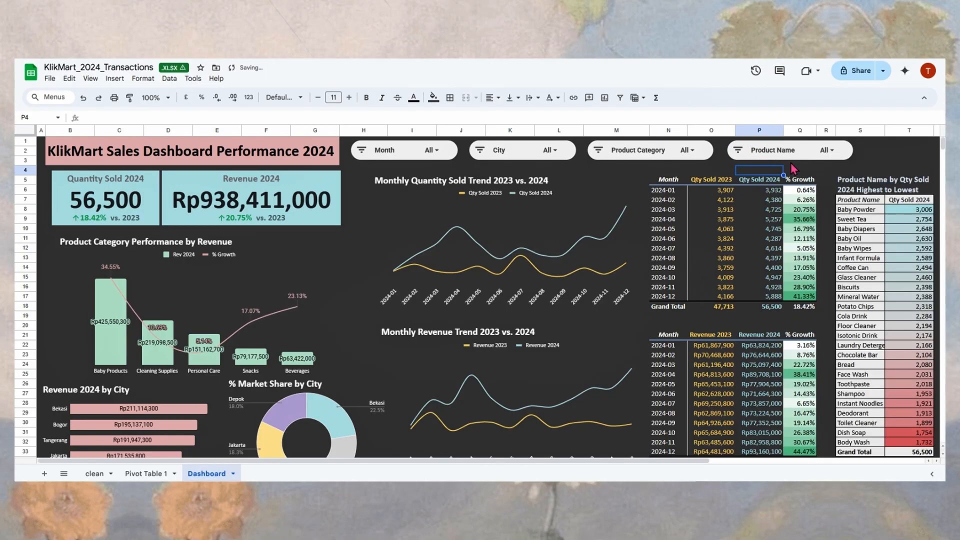
Step: Filter the dashboard with the Product Name slicer to show only Cola Drink
click(827, 150)
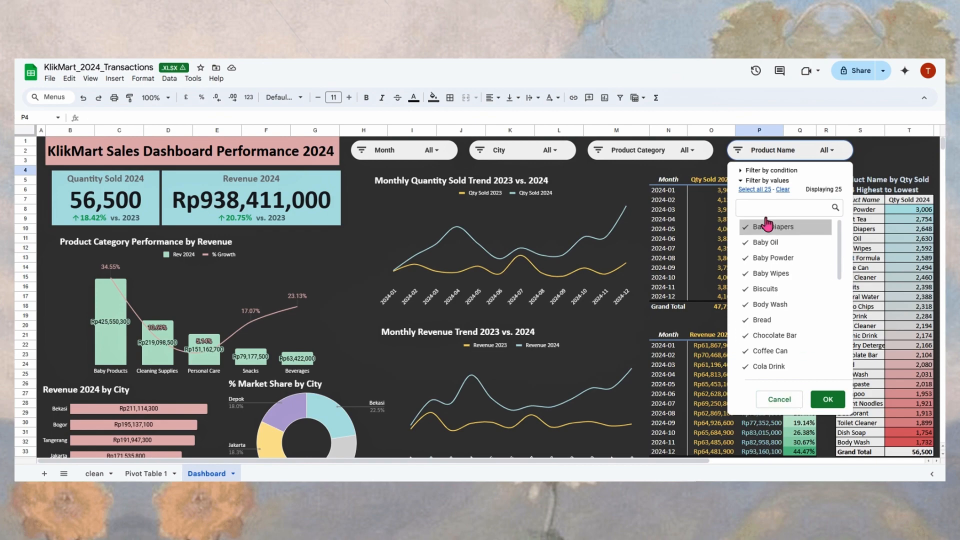
click(782, 190)
click(776, 373)
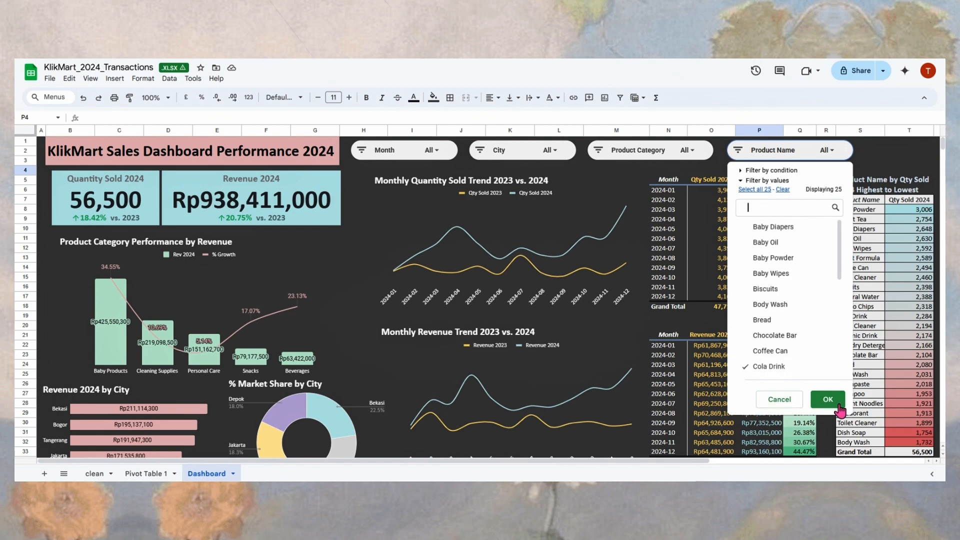
click(828, 400)
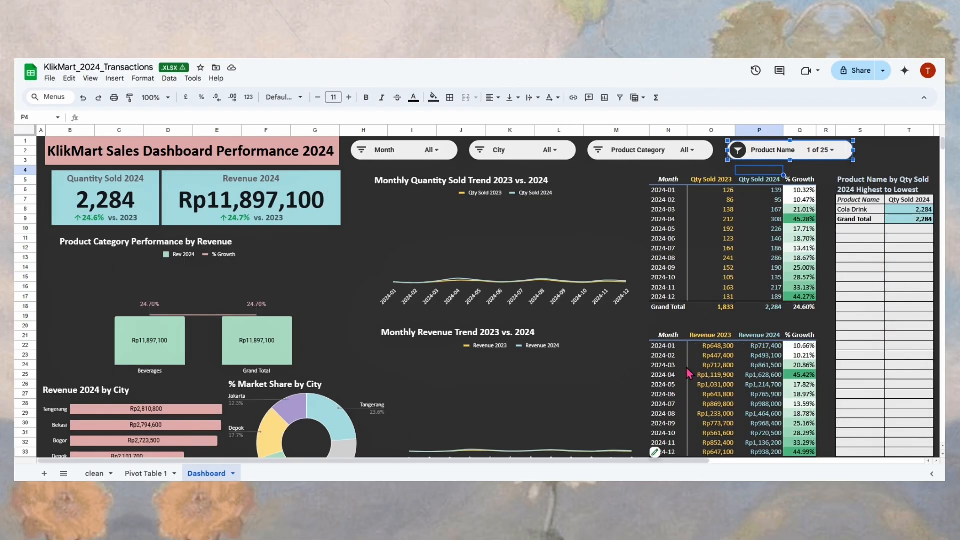